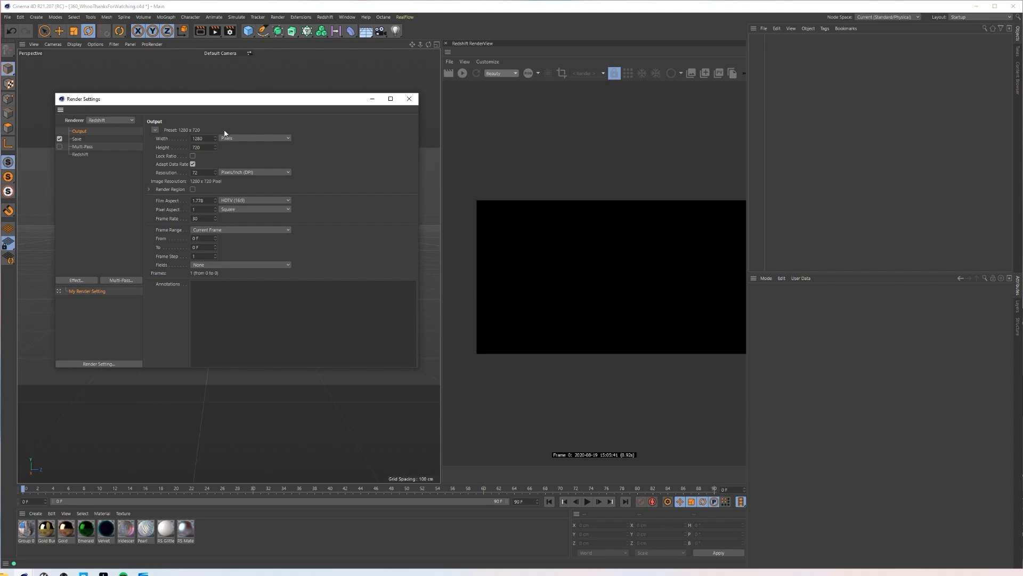
{"action": "left_click_drag", "start_coordinate": [213, 138], "coordinate": [50, 165]}
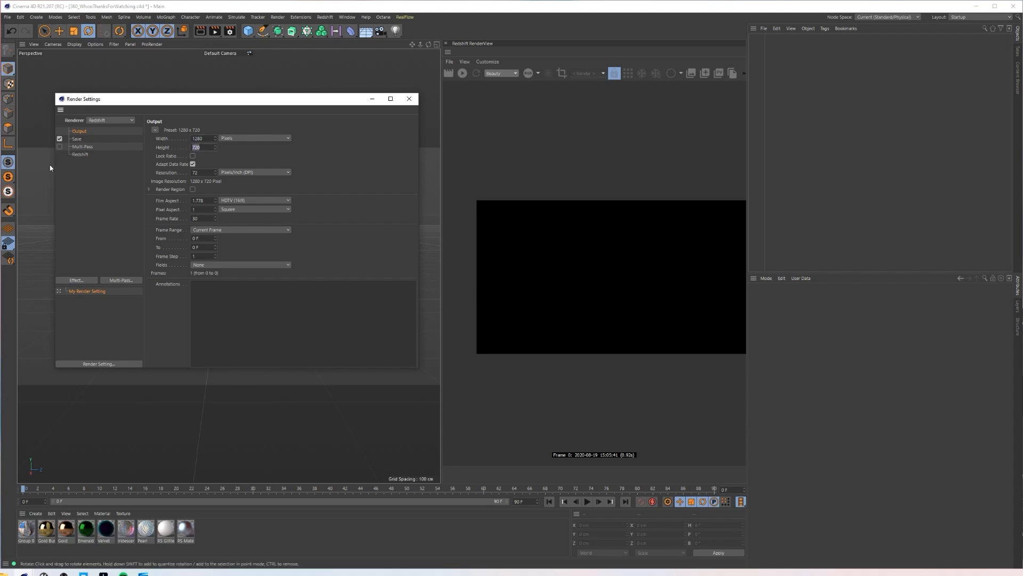
{"action": "left_click_drag", "start_coordinate": [206, 137], "coordinate": [192, 138]}
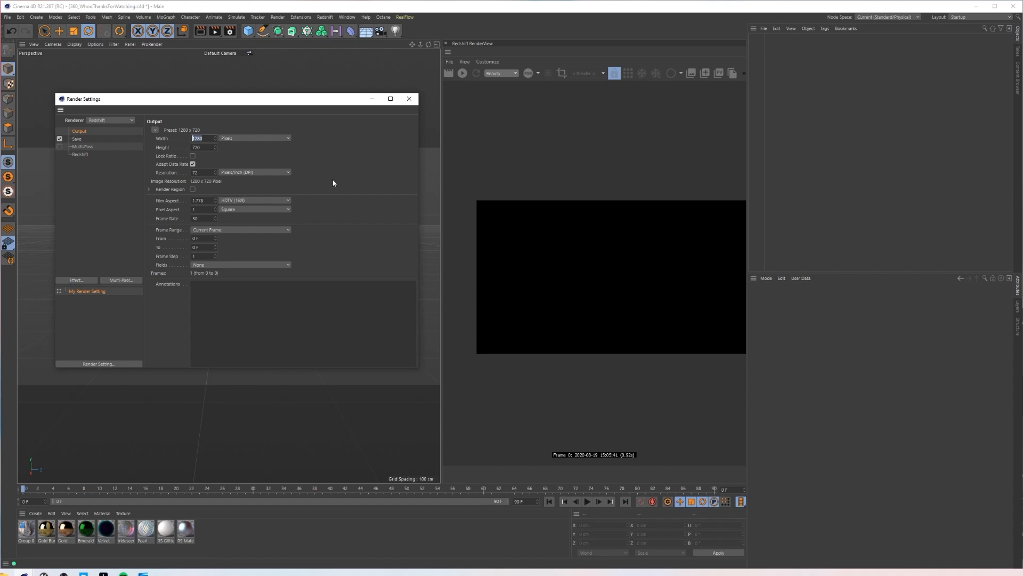
{"action": "left_click", "coordinate": [240, 202]}
{"action": "left_click", "coordinate": [242, 203]}
{"action": "left_click", "coordinate": [242, 201]}
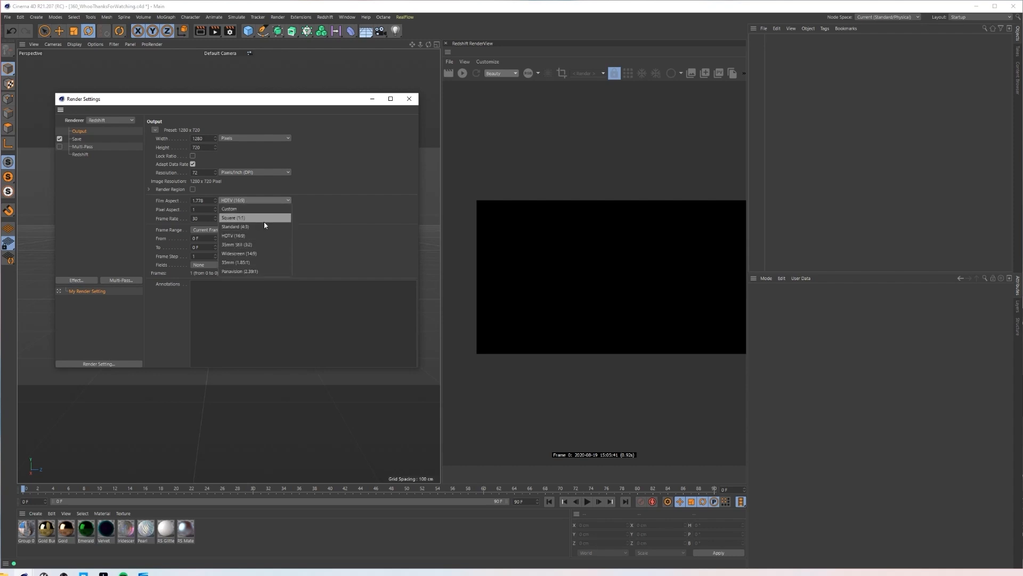
{"action": "left_click", "coordinate": [279, 147]}
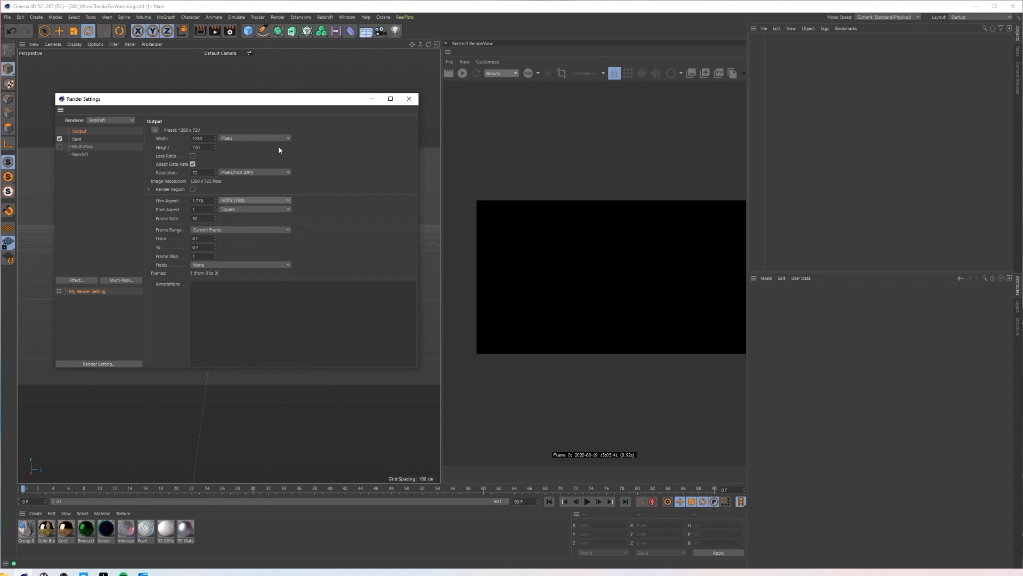
Step: Set the render output resolution to 4096 pixels wide and 2048 pixels high
{"action": "double_click", "coordinate": [208, 137]}
{"action": "double_click", "coordinate": [209, 146]}
{"action": "type", "text": "2048"}
{"action": "double_click", "coordinate": [209, 138]}
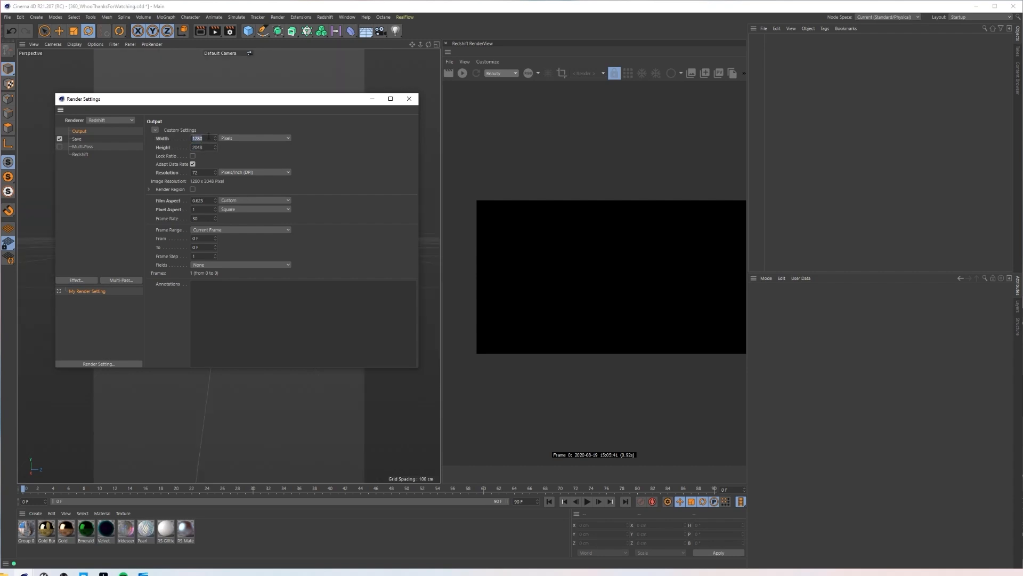
{"action": "type", "text": "4096"}
{"action": "key", "text": "Return"}
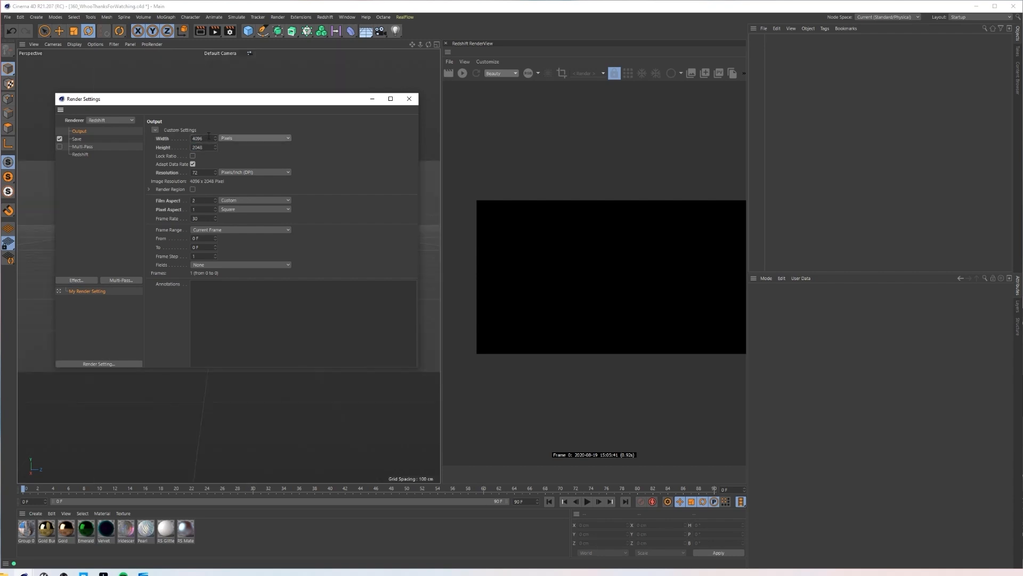
Step: Lock the output ratio and double the render width by entering *2
{"action": "left_click", "coordinate": [193, 156]}
{"action": "left_click", "coordinate": [209, 138]}
{"action": "type", "text": "*2"}
{"action": "key", "text": "Return"}
{"action": "left_click", "coordinate": [211, 137]}
{"action": "key", "text": "Tab"}
{"action": "key", "text": "Return"}
Step: In the Redshift render settings, set the primary GI engine to Brute Force and the secondary GI engine to Irradiance Point Cloud
{"action": "left_click", "coordinate": [80, 155]}
{"action": "left_click", "coordinate": [162, 131]}
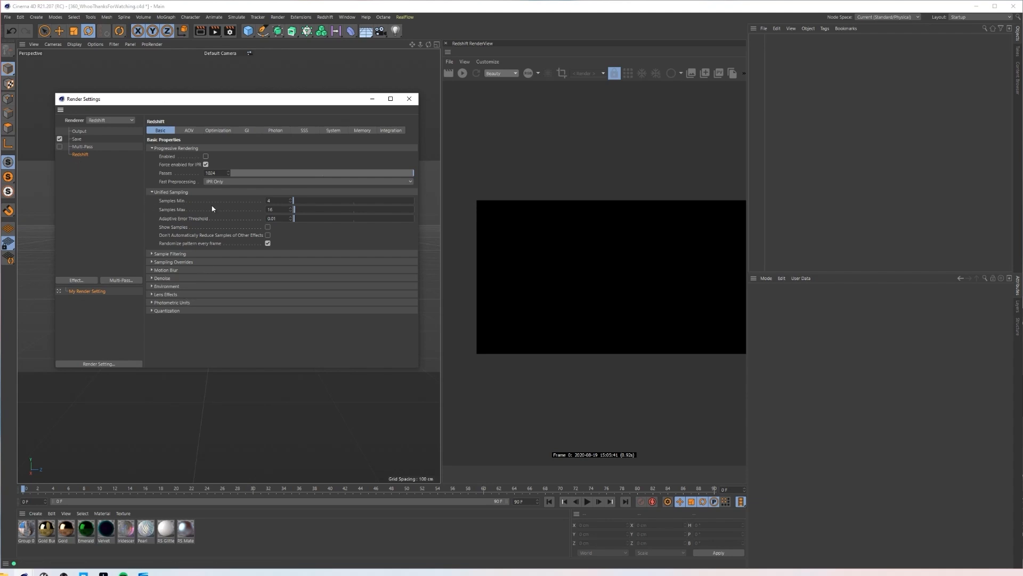
{"action": "left_click_drag", "start_coordinate": [221, 529], "coordinate": [203, 548]}
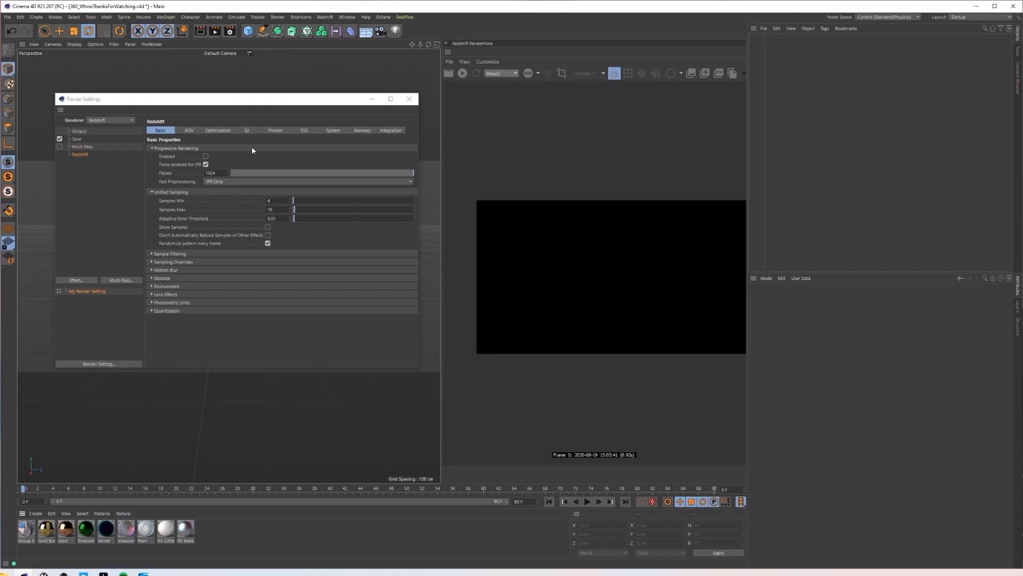
{"action": "left_click", "coordinate": [248, 131]}
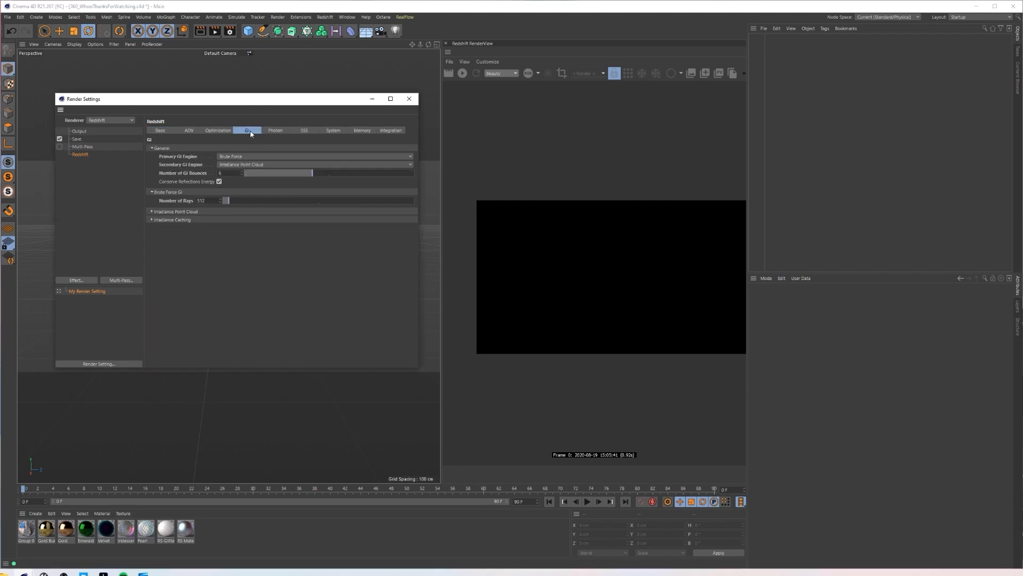
{"action": "left_click", "coordinate": [237, 156]}
{"action": "left_click", "coordinate": [230, 191]}
{"action": "left_click", "coordinate": [239, 164]}
{"action": "left_click", "coordinate": [253, 191]}
{"action": "left_click", "coordinate": [248, 165]}
{"action": "left_click", "coordinate": [260, 278]}
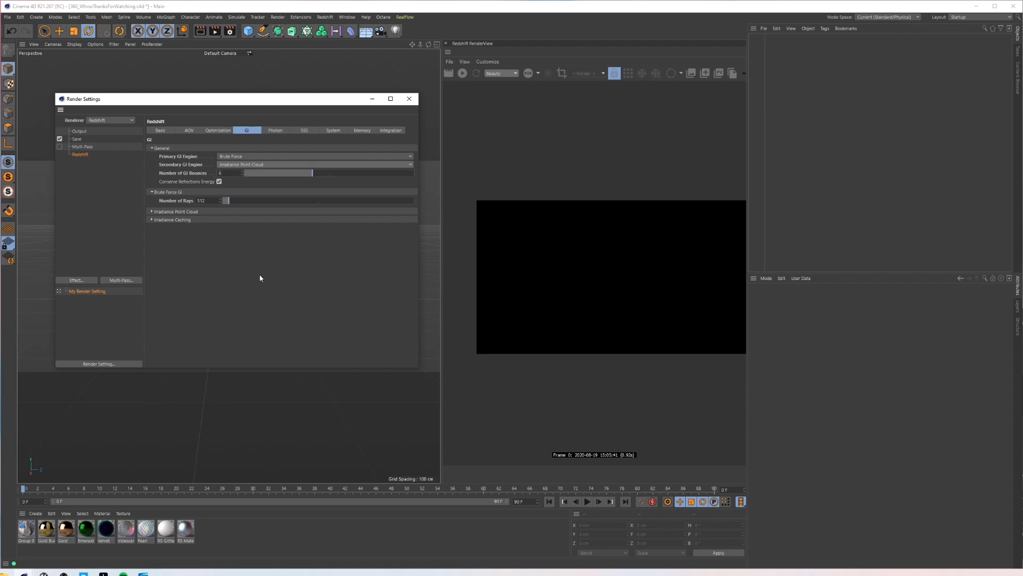
Step: Try 3 as the number of GI bounces and set it back to 6
{"action": "left_click", "coordinate": [219, 172]}
{"action": "left_click", "coordinate": [230, 173]}
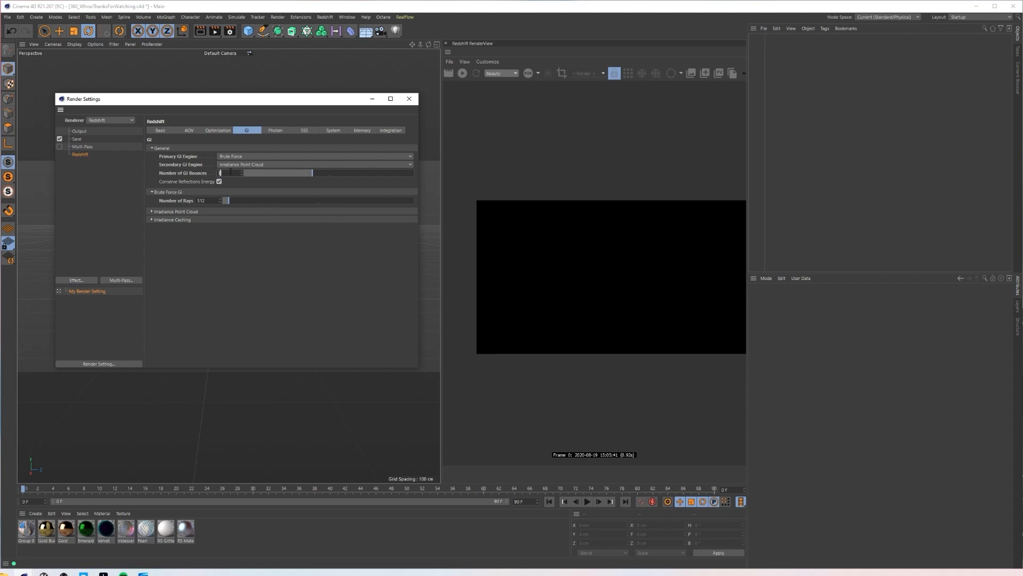
{"action": "type", "text": "3"}
{"action": "key", "text": "Return"}
{"action": "left_click_drag", "start_coordinate": [231, 173], "coordinate": [182, 163]}
{"action": "type", "text": "6"}
{"action": "key", "text": "Return"}
{"action": "left_click", "coordinate": [236, 165]}
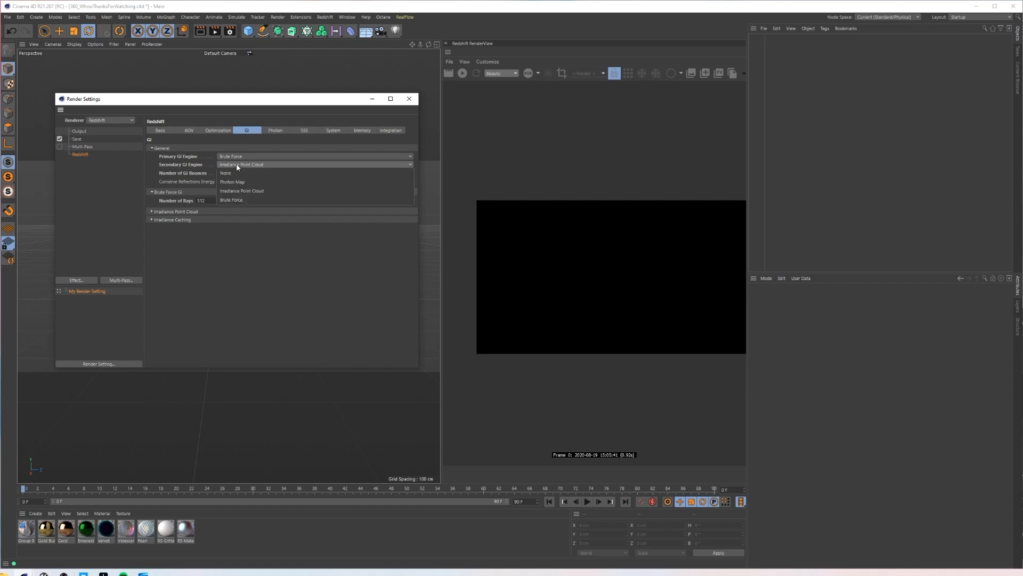
{"action": "left_click", "coordinate": [268, 167]}
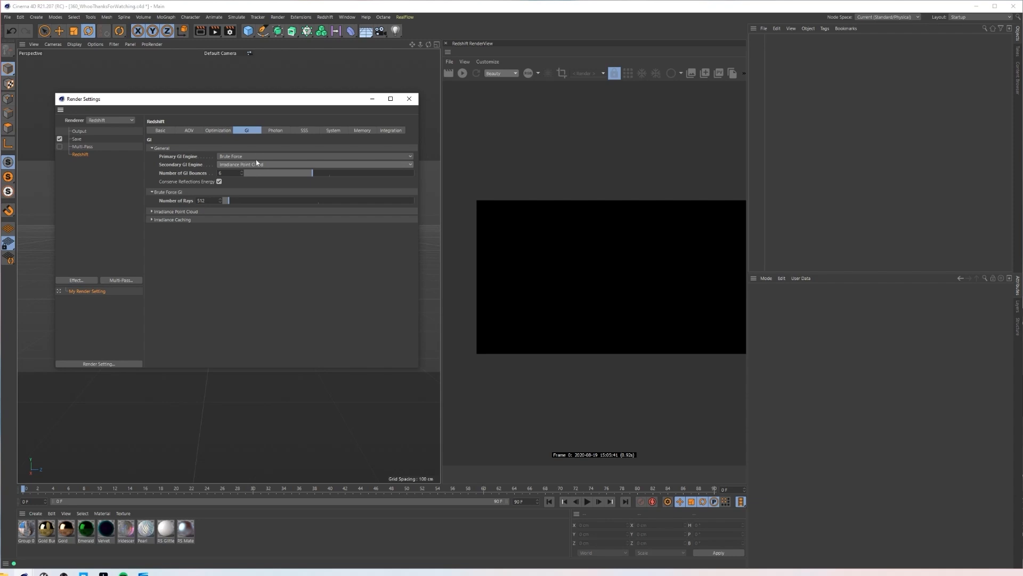
Step: Try 2048 as the number of Brute Force GI rays and set it back to 512
{"action": "left_click", "coordinate": [217, 201]}
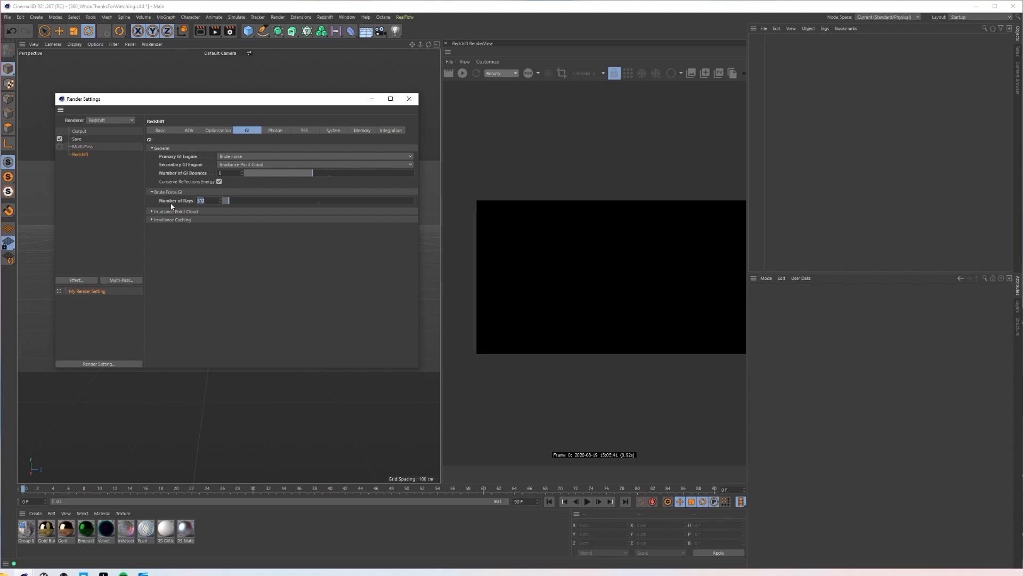
{"action": "type", "text": "2048"}
{"action": "key", "text": "Return"}
{"action": "left_click", "coordinate": [217, 200]}
{"action": "type", "text": "512"}
{"action": "key", "text": "Return"}
Step: Close the render settings and save the project
{"action": "left_click", "coordinate": [409, 99]}
{"action": "left_click", "coordinate": [7, 17]}
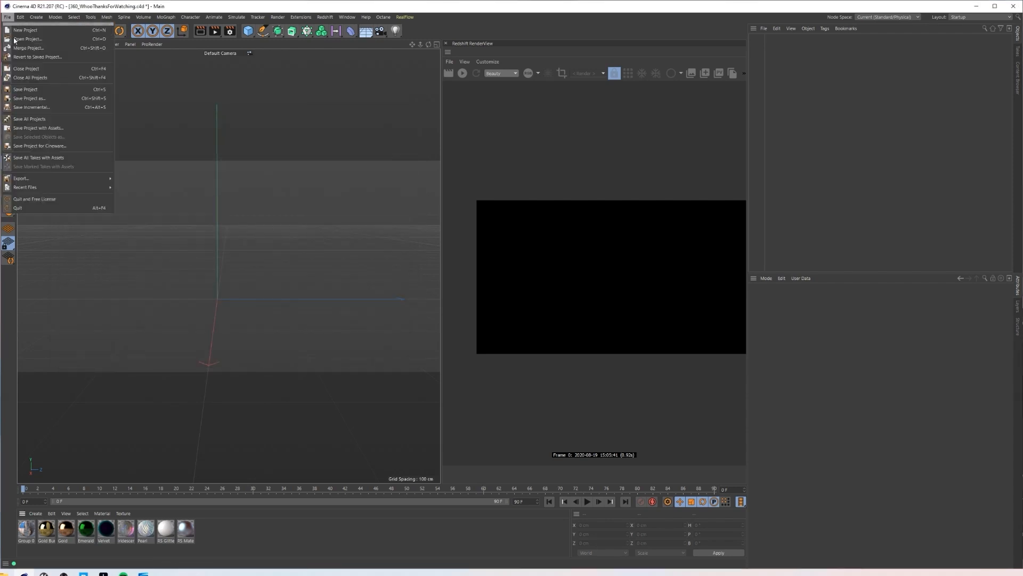
{"action": "left_click", "coordinate": [30, 89]}
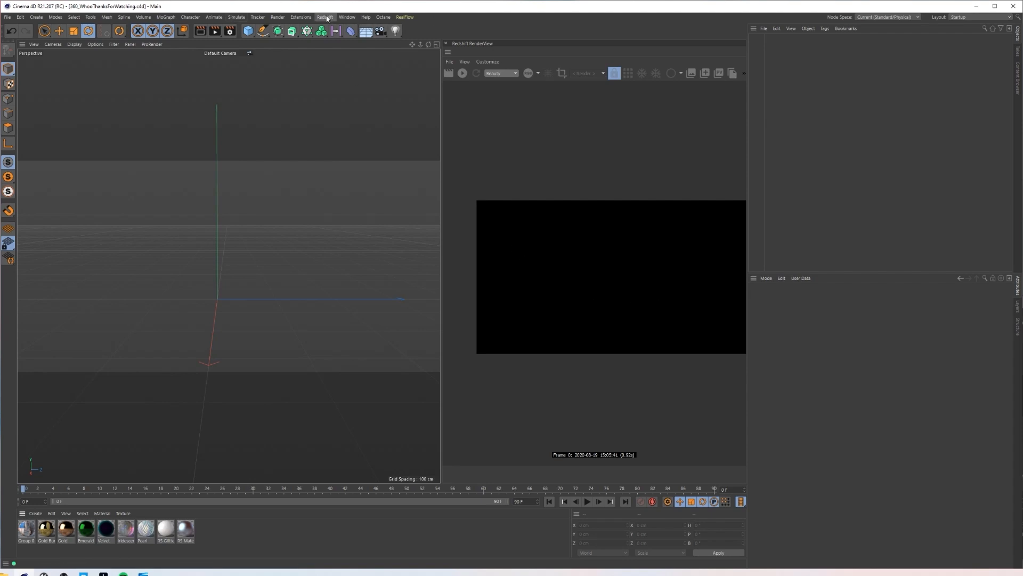
Step: Open the 3D People [Low Resolution] presets in the Humans folder of the 3D Objects Vol1 library
{"action": "left_click", "coordinate": [1019, 81]}
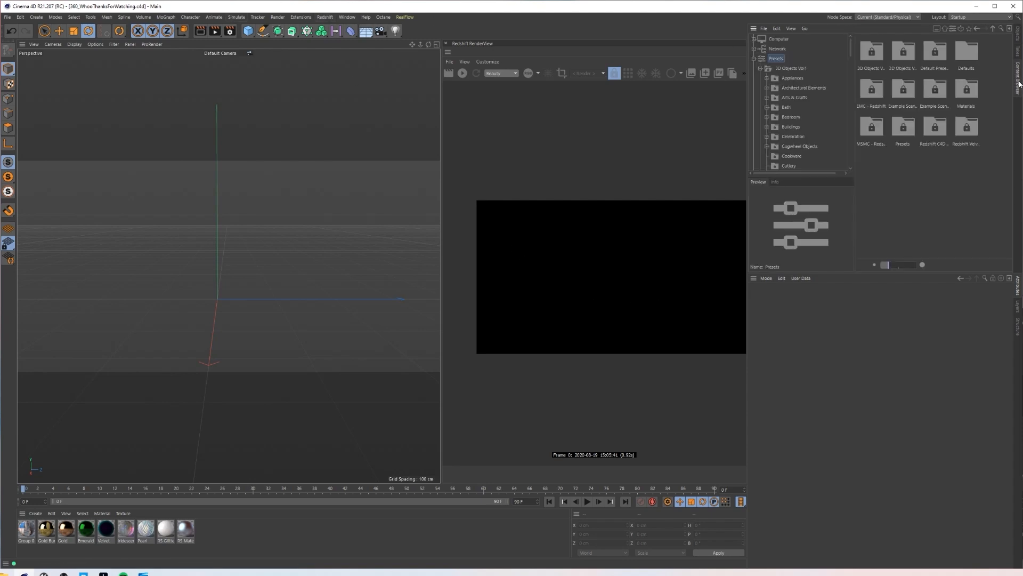
{"action": "left_click", "coordinate": [787, 68]}
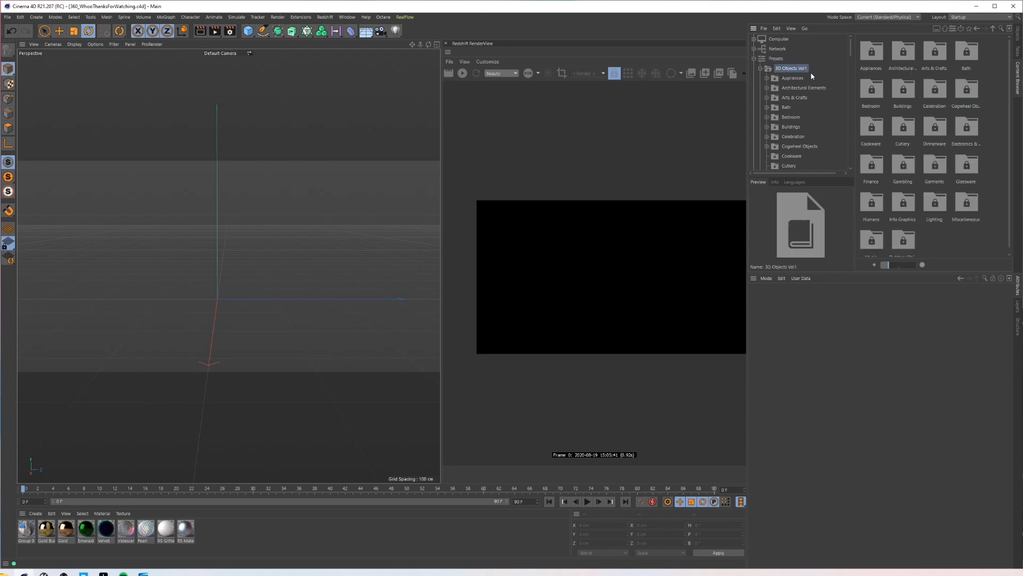
{"action": "double_click", "coordinate": [872, 202]}
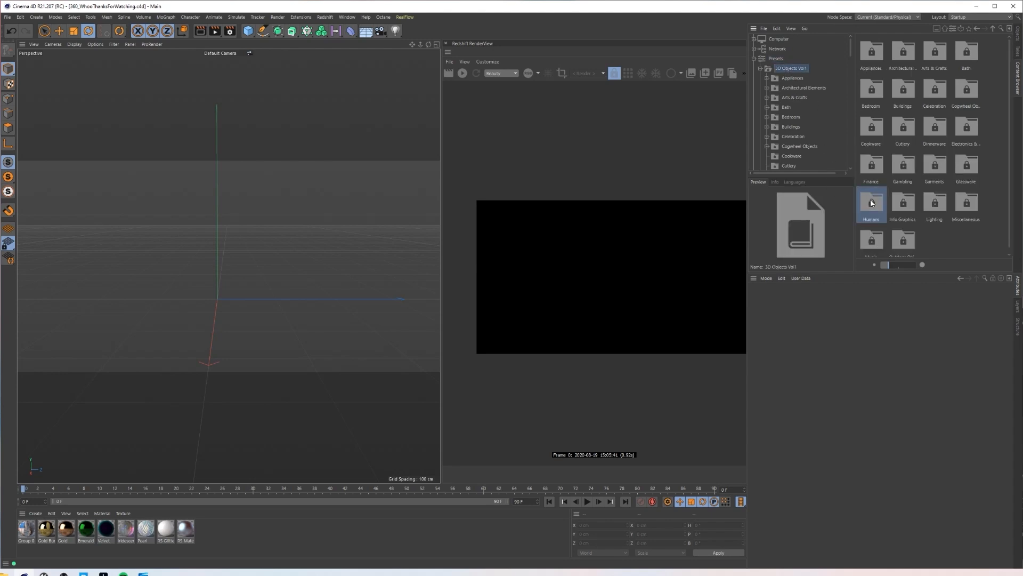
{"action": "double_click", "coordinate": [872, 53]}
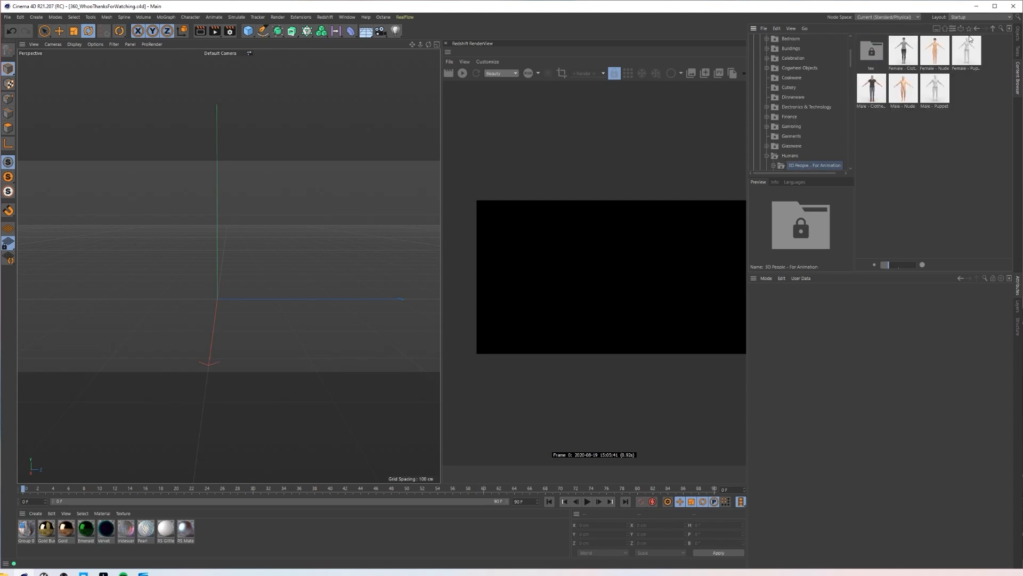
{"action": "left_click", "coordinate": [993, 29]}
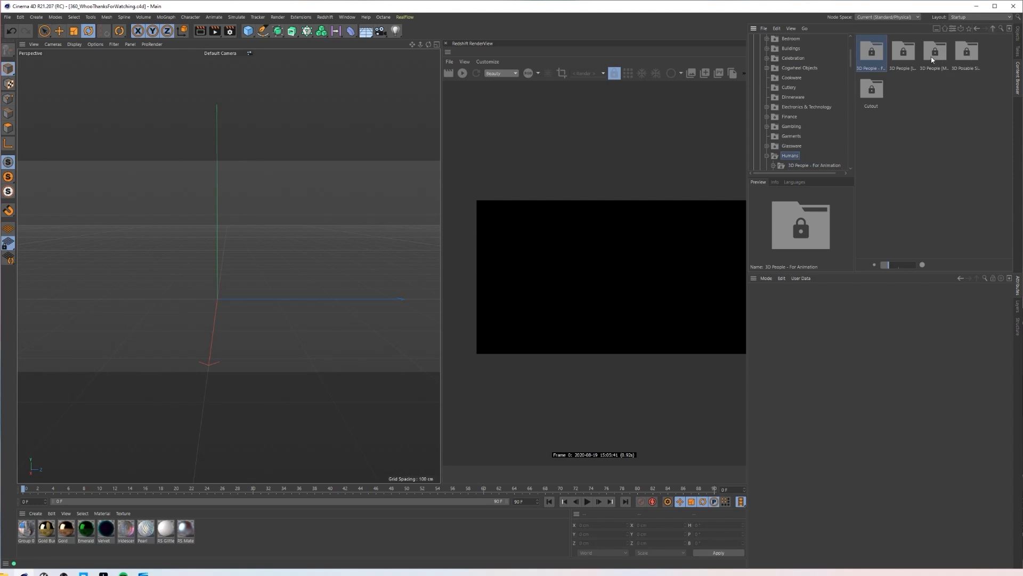
{"action": "double_click", "coordinate": [904, 52]}
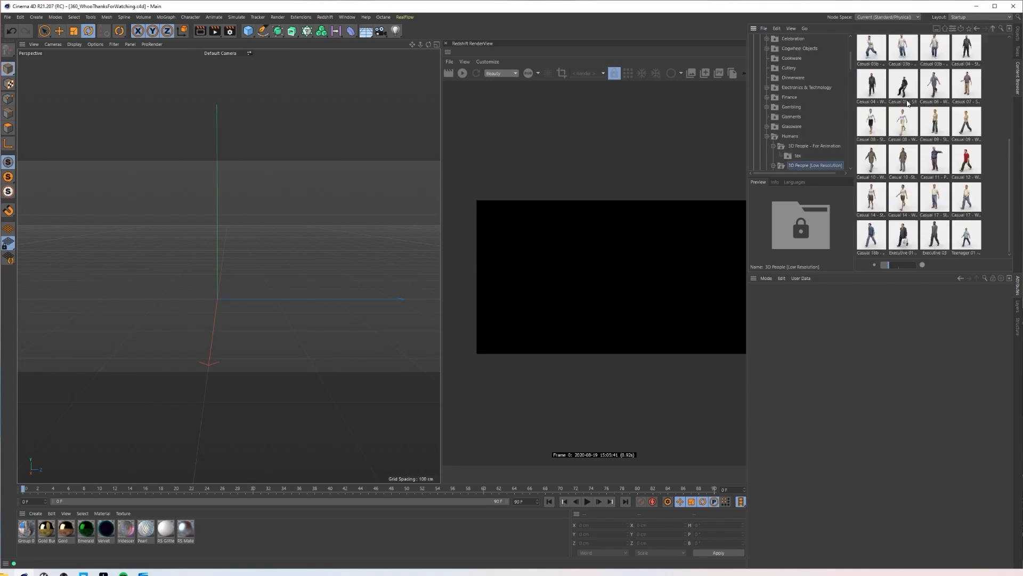
Step: Add the Casual 08 - Stand figure of a woman from the library to the scene
{"action": "scroll", "coordinate": [941, 85], "scroll_direction": "down", "scroll_amount": 3}
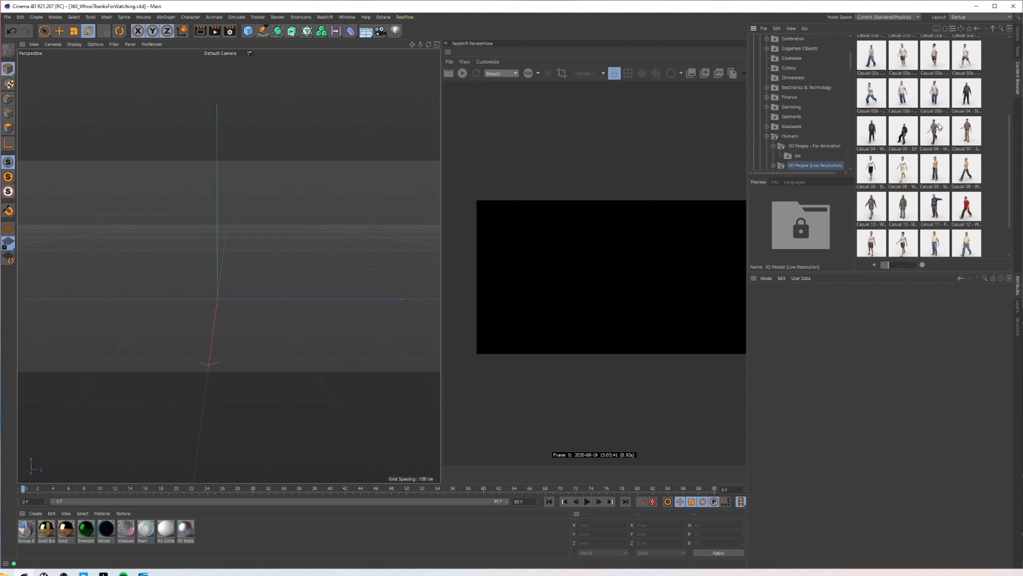
{"action": "scroll", "coordinate": [939, 126], "scroll_direction": "down", "scroll_amount": 1}
{"action": "scroll", "coordinate": [902, 207], "scroll_direction": "up", "scroll_amount": 5}
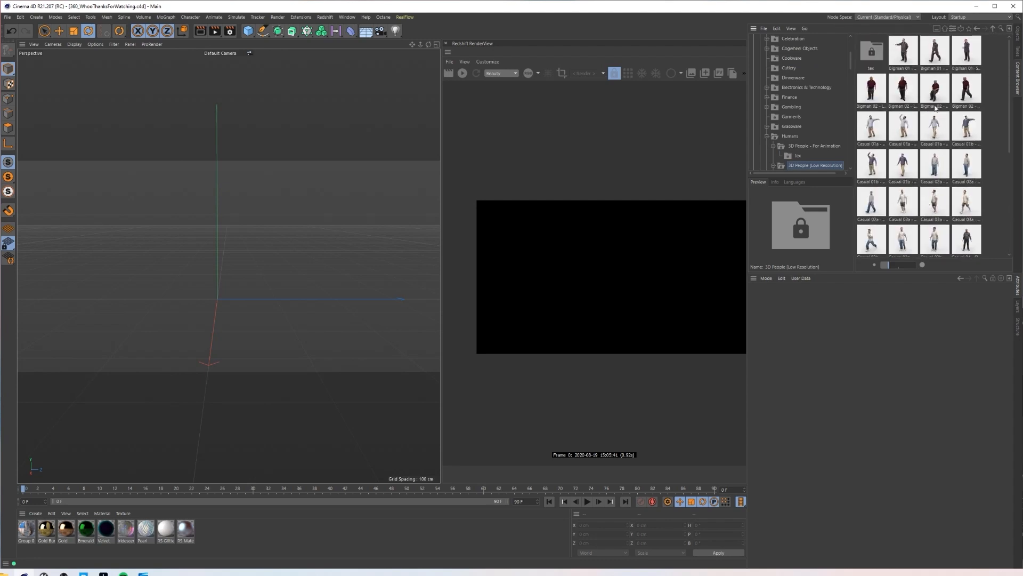
{"action": "left_click", "coordinate": [936, 92]}
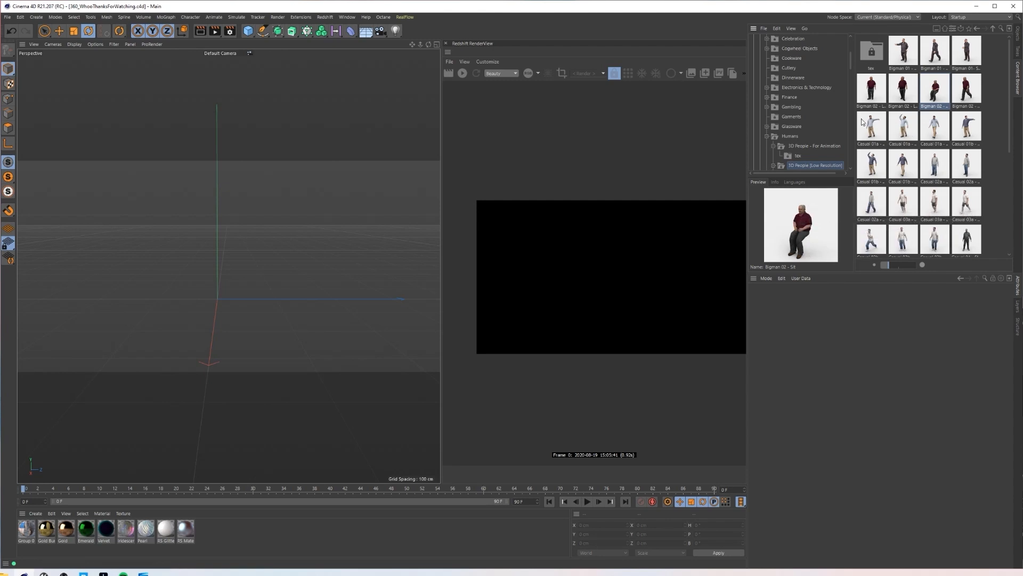
{"action": "scroll", "coordinate": [917, 145], "scroll_direction": "down", "scroll_amount": 3}
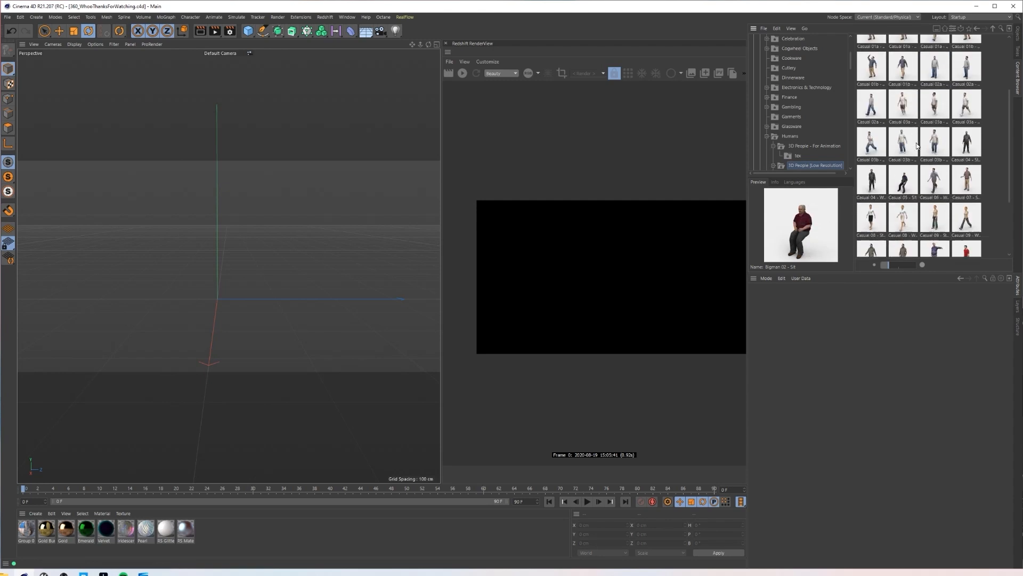
{"action": "double_click", "coordinate": [870, 224]}
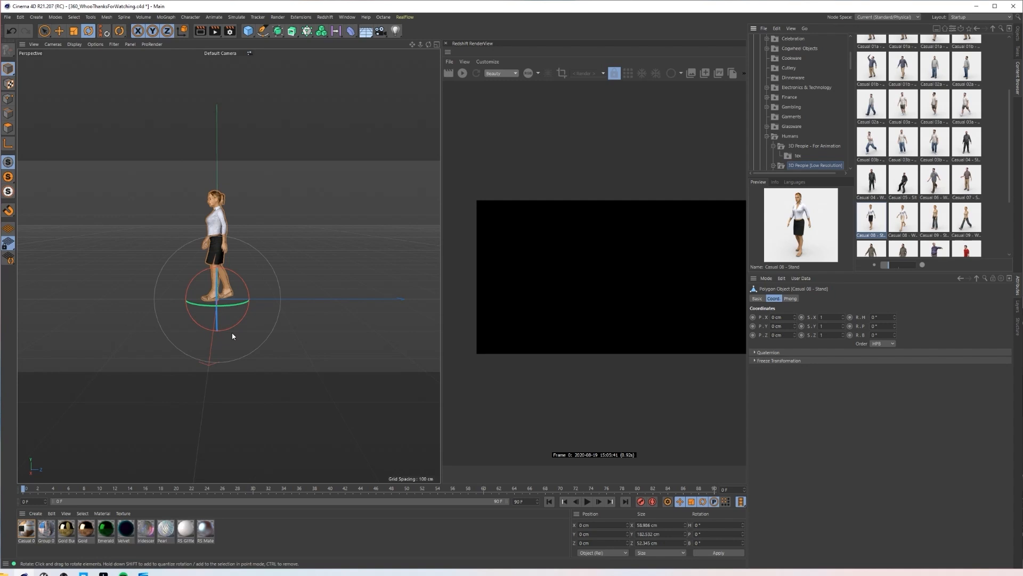
Step: Return to the object list and delete the Group material from the scene's materials
{"action": "left_click", "coordinate": [1017, 33]}
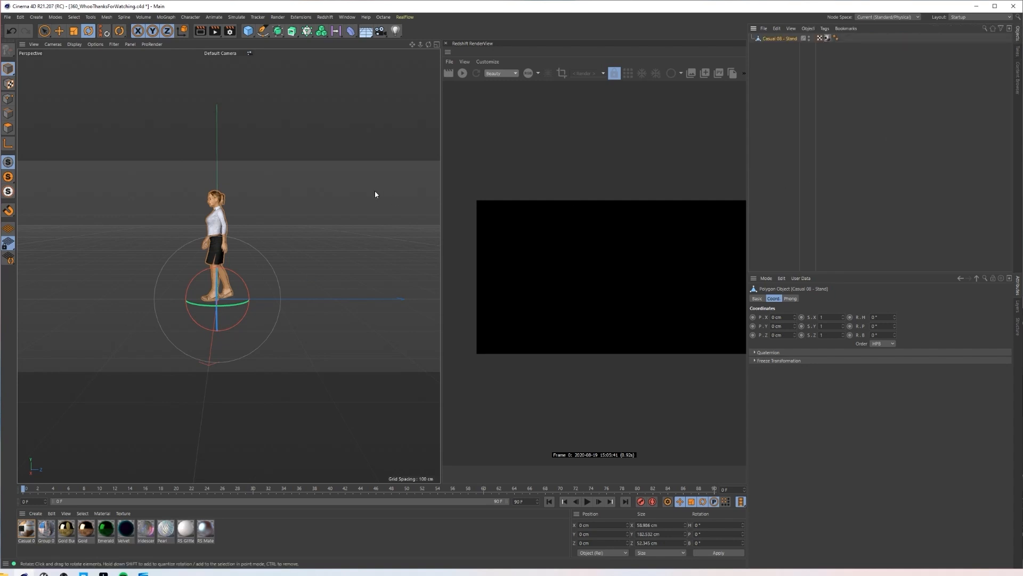
{"action": "left_click_drag", "start_coordinate": [228, 266], "coordinate": [104, 372], "text": "alt"}
{"action": "left_click", "coordinate": [43, 539]}
{"action": "key", "text": "Delete"}
{"action": "left_click_drag", "start_coordinate": [251, 165], "coordinate": [256, 251], "text": "alt"}
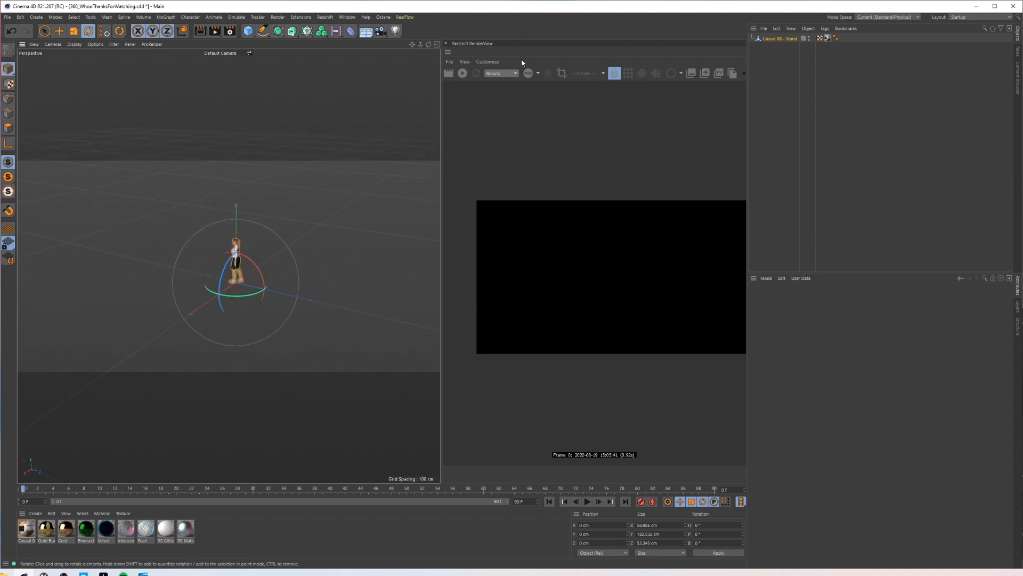
Step: Create a Redshift spherical camera from the current view and make it the active viewport camera
{"action": "left_click", "coordinate": [325, 16]}
{"action": "mouse_move", "coordinate": [351, 60]}
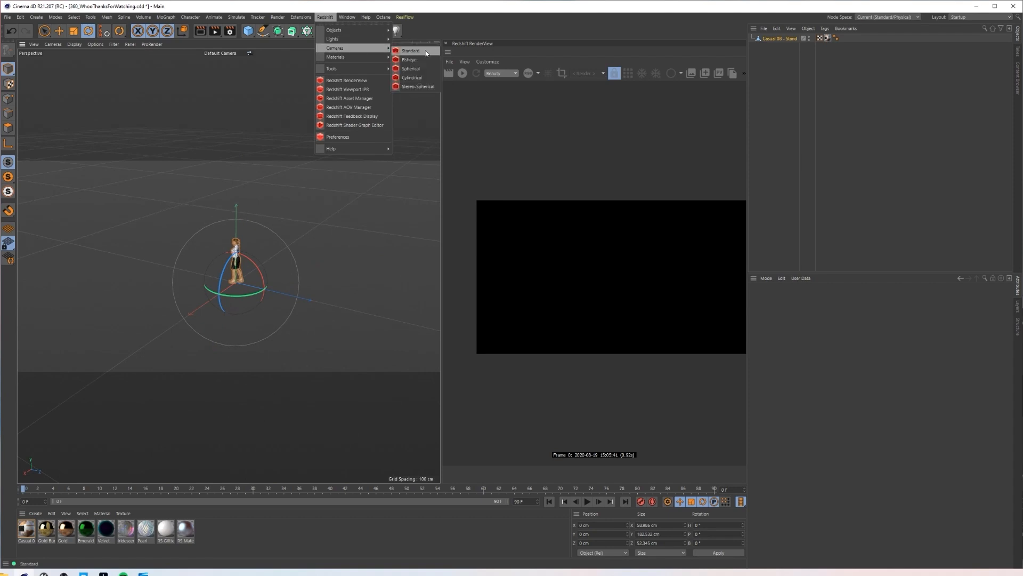
{"action": "left_click", "coordinate": [411, 68]}
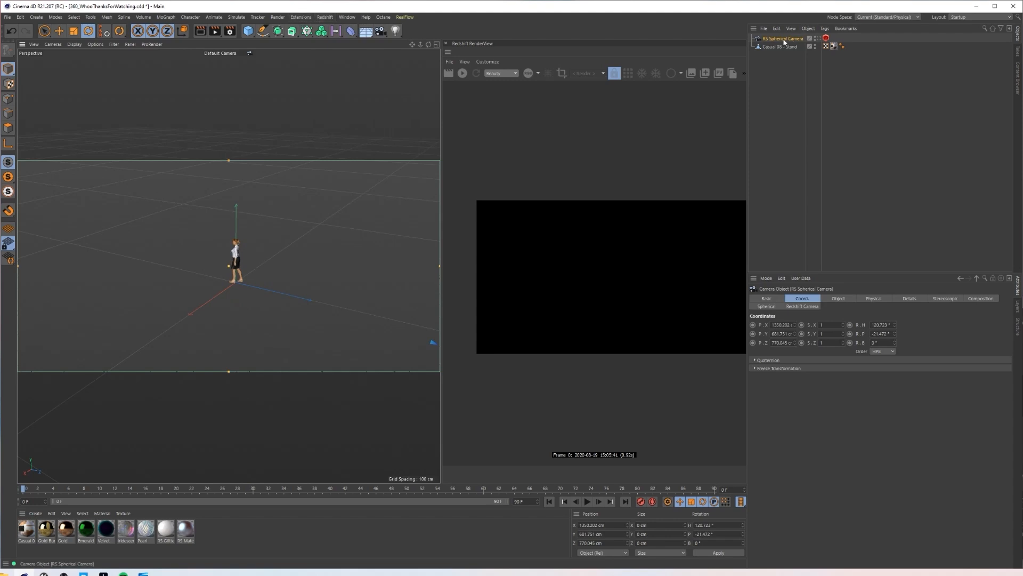
{"action": "left_click", "coordinate": [817, 38]}
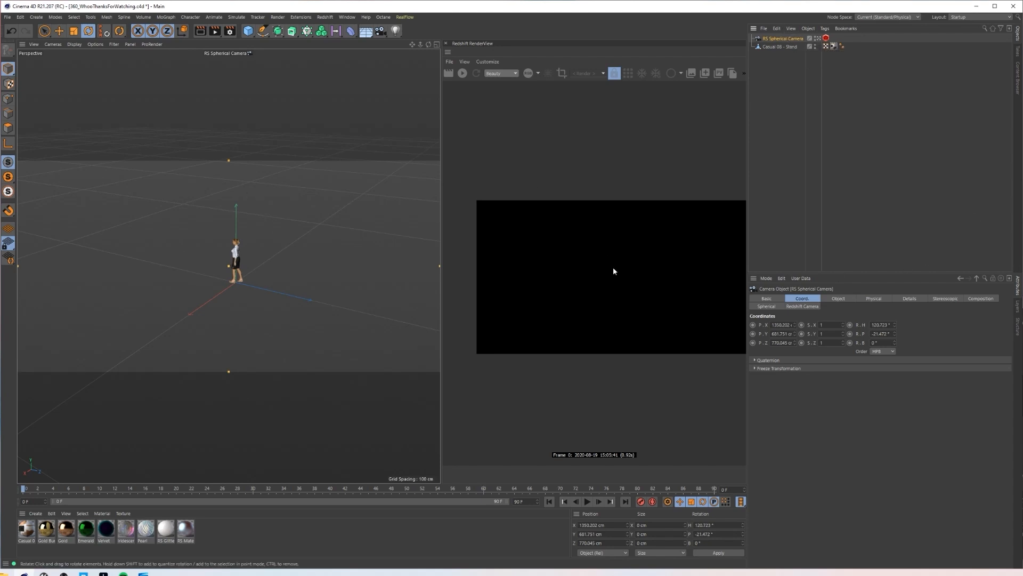
Step: Review the spherical camera's object, physical, details, stereoscopic, composition and Redshift camera properties
{"action": "left_click", "coordinate": [847, 298]}
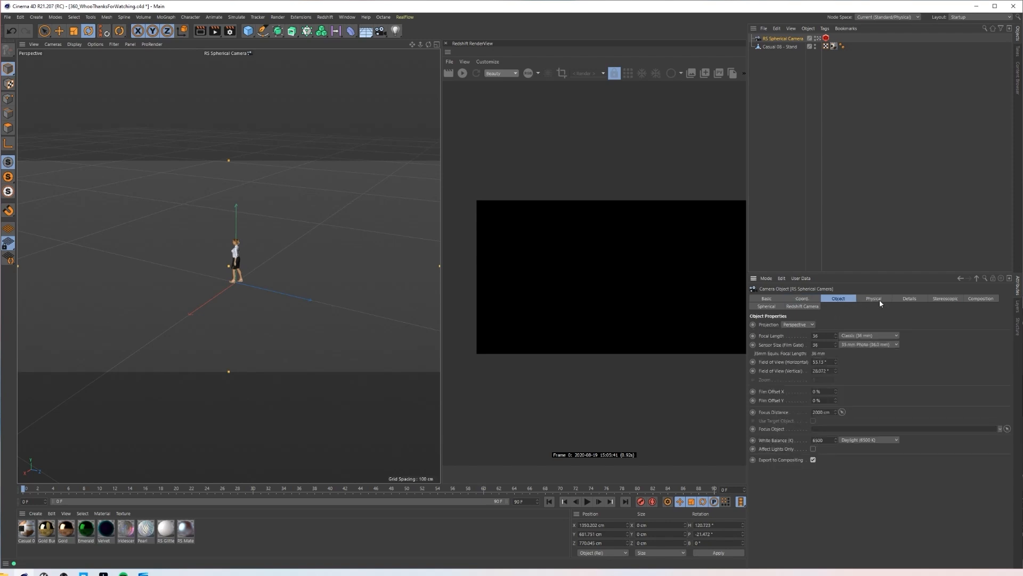
{"action": "left_click", "coordinate": [877, 297]}
{"action": "left_click", "coordinate": [911, 298]}
{"action": "left_click", "coordinate": [944, 298]}
{"action": "left_click", "coordinate": [961, 299]}
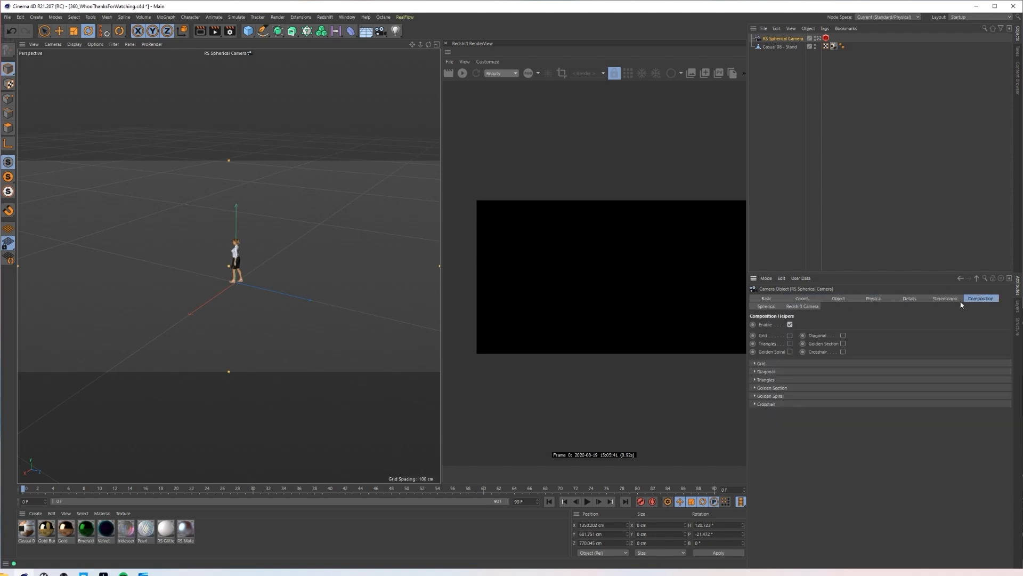
{"action": "left_click", "coordinate": [945, 298]}
{"action": "left_click", "coordinate": [801, 307]}
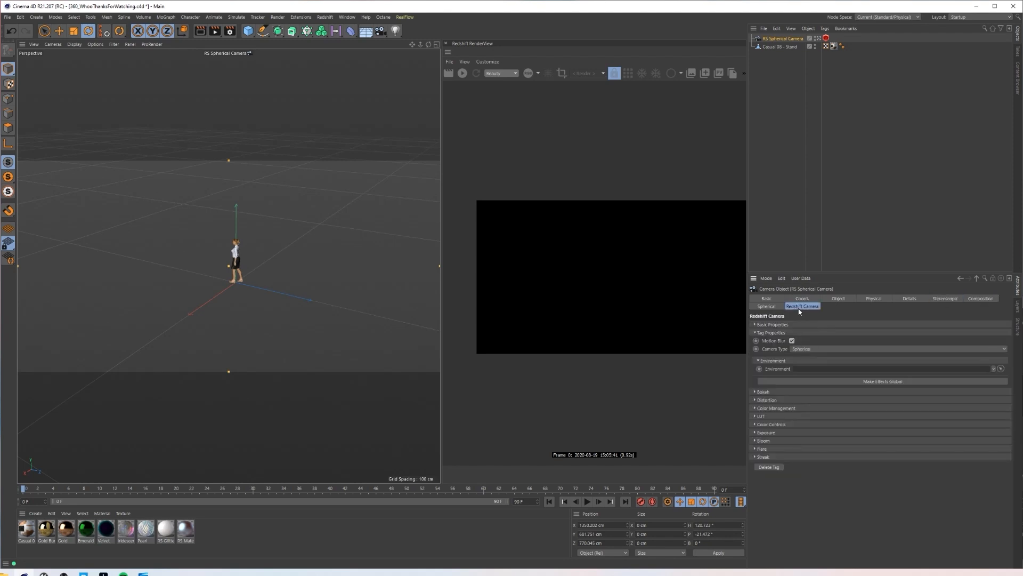
Step: Set the spherical camera's X, Y and Z position to 0 cm
{"action": "left_click", "coordinate": [768, 306]}
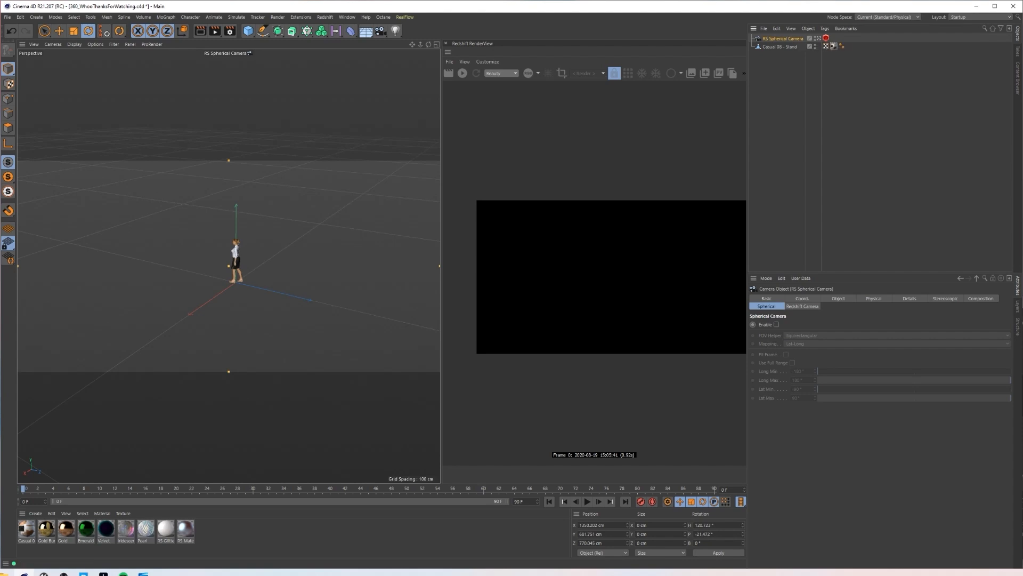
{"action": "left_click", "coordinate": [804, 300]}
{"action": "double_click", "coordinate": [781, 325]}
{"action": "type", "text": "0"}
{"action": "double_click", "coordinate": [782, 334]}
{"action": "type", "text": "0"}
{"action": "left_click", "coordinate": [783, 344]}
{"action": "double_click", "coordinate": [782, 343]}
{"action": "type", "text": "0"}
{"action": "key", "text": "Return"}
Step: Set the spherical camera's heading and pitch rotation to 0°
{"action": "double_click", "coordinate": [885, 324]}
{"action": "type", "text": "0"}
{"action": "double_click", "coordinate": [884, 334]}
{"action": "type", "text": "0"}
{"action": "key", "text": "Return"}
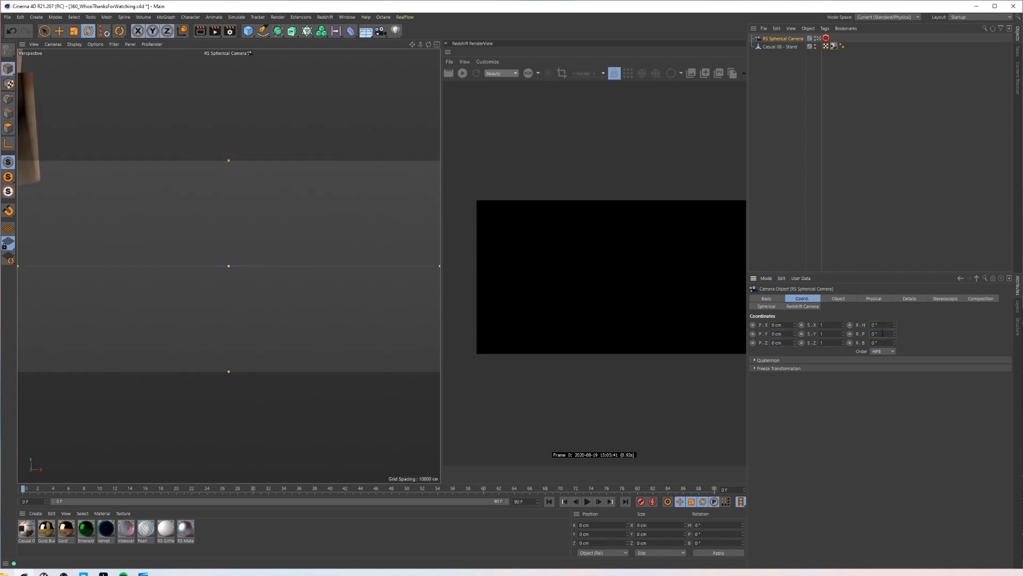
Step: Leave the spherical camera's view and raise the camera vertically to the figure's head
{"action": "left_click", "coordinate": [818, 38]}
{"action": "scroll", "coordinate": [227, 267], "scroll_direction": "up", "scroll_amount": 5}
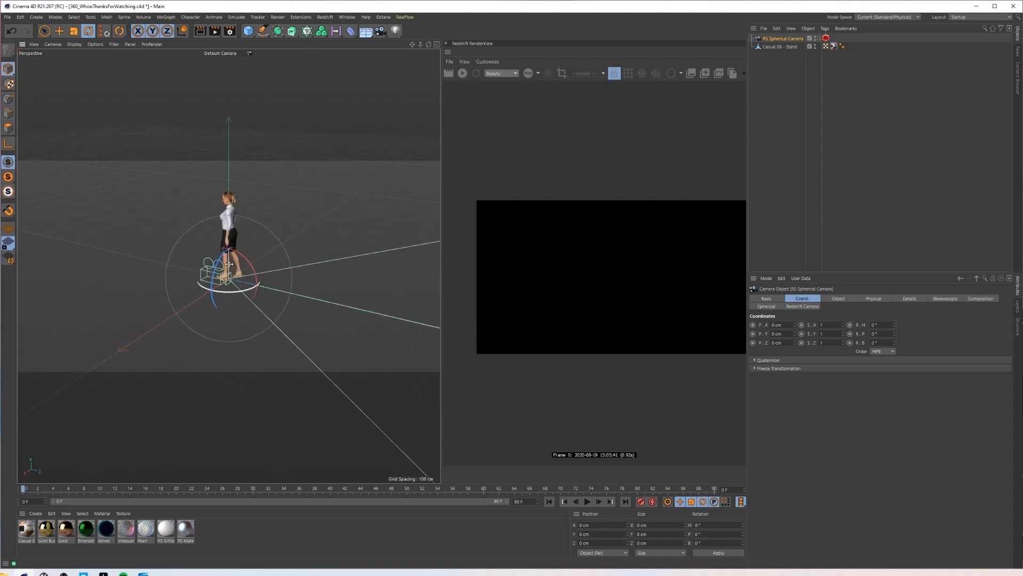
{"action": "left_click", "coordinate": [59, 31]}
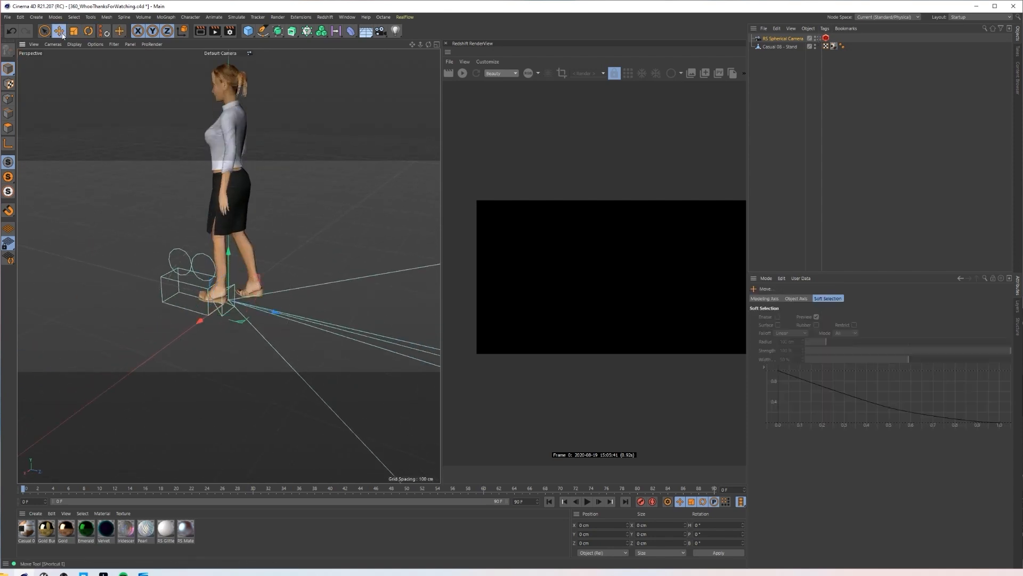
{"action": "left_click_drag", "start_coordinate": [229, 259], "coordinate": [250, 57]}
{"action": "middle_click_drag", "start_coordinate": [234, 106], "coordinate": [251, 230], "text": "alt"}
Step: Rotate the spherical camera to a 180° heading and place it about 169 cm high, just in front of the figure's face
{"action": "key", "text": "r"}
{"action": "left_click_drag", "start_coordinate": [242, 239], "coordinate": [318, 151]}
{"action": "key", "text": "e"}
{"action": "left_click_drag", "start_coordinate": [231, 225], "coordinate": [296, 228]}
{"action": "left_click_drag", "start_coordinate": [197, 208], "coordinate": [281, 219]}
{"action": "scroll", "coordinate": [240, 213], "scroll_direction": "up", "scroll_amount": 5}
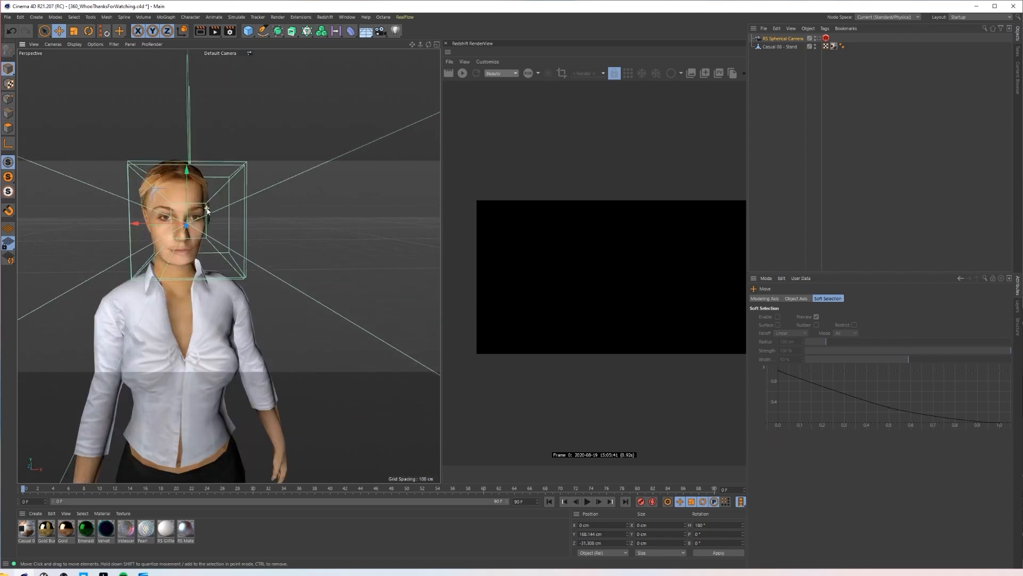
{"action": "left_click_drag", "start_coordinate": [174, 224], "coordinate": [106, 230], "text": "alt"}
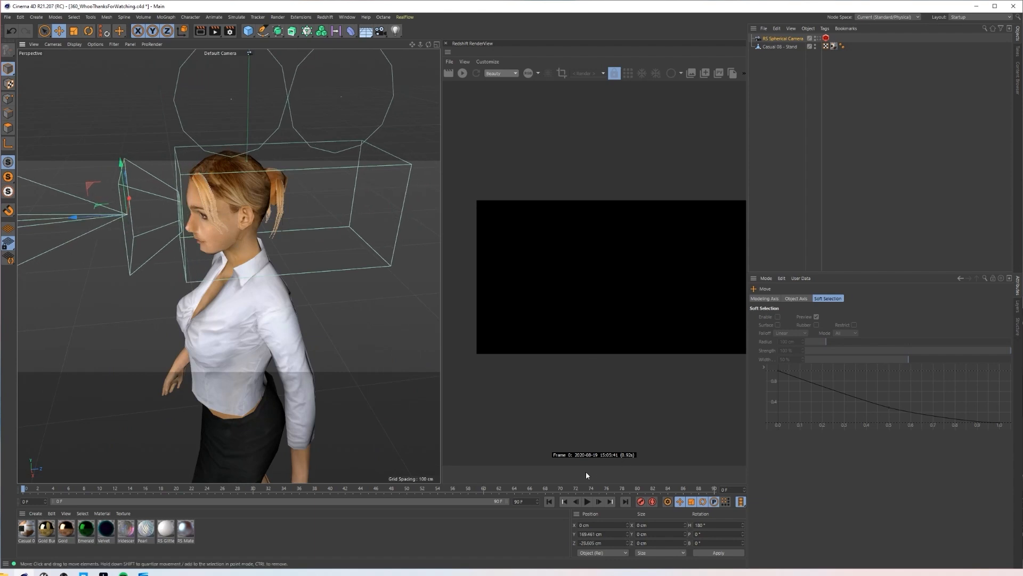
Step: Set the spherical camera's Z position to 0 cm so that it sits inside the figure's head
{"action": "left_click_drag", "start_coordinate": [614, 544], "coordinate": [474, 543]}
{"action": "type", "text": "0"}
{"action": "key", "text": "Return"}
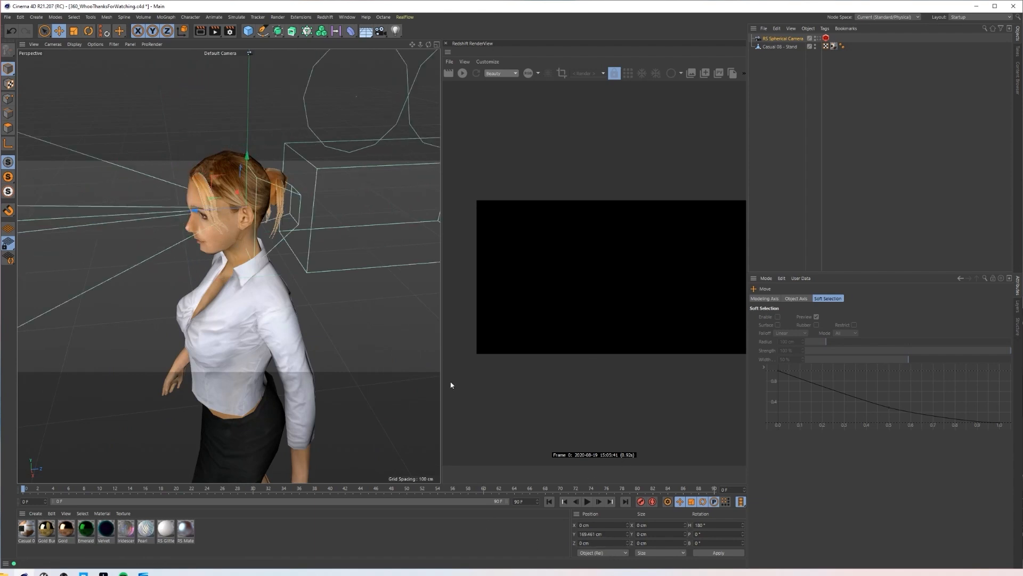
{"action": "scroll", "coordinate": [260, 246], "scroll_direction": "down", "scroll_amount": 4}
{"action": "scroll", "coordinate": [260, 247], "scroll_direction": "down", "scroll_amount": 4}
{"action": "left_click_drag", "start_coordinate": [277, 274], "coordinate": [134, 252], "text": "alt"}
{"action": "left_click_drag", "start_coordinate": [211, 260], "coordinate": [196, 288], "text": "alt"}
{"action": "scroll", "coordinate": [197, 288], "scroll_direction": "down", "scroll_amount": 5}
{"action": "scroll", "coordinate": [211, 302], "scroll_direction": "down", "scroll_amount": 2}
{"action": "scroll", "coordinate": [220, 292], "scroll_direction": "up", "scroll_amount": 4}
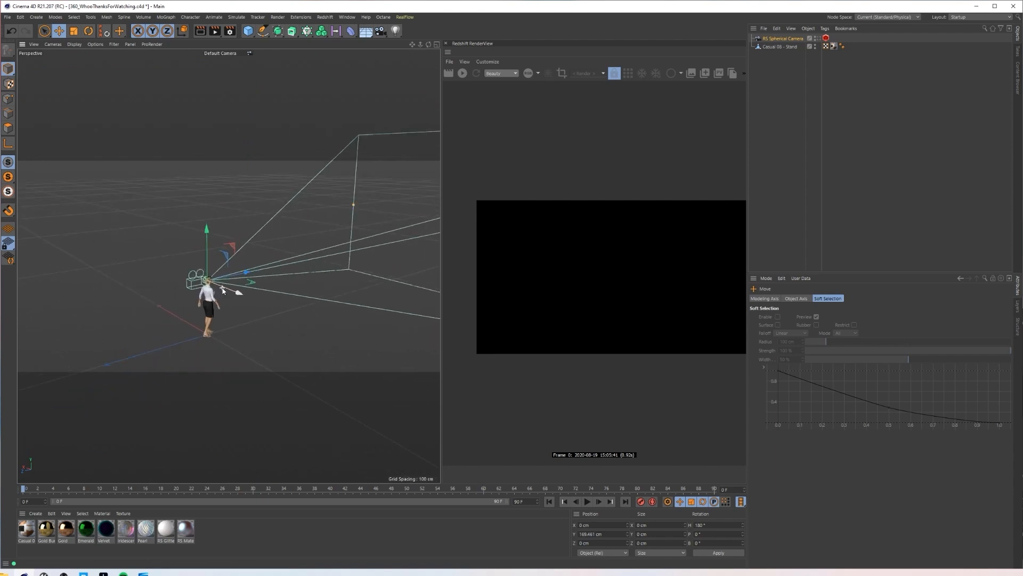
Step: Add a cube as a floor, lower it to about -112 cm in Y and stretch it to about 1132 by 1305 cm
{"action": "left_click", "coordinate": [249, 30]}
{"action": "scroll", "coordinate": [251, 321], "scroll_direction": "down", "scroll_amount": 4}
{"action": "middle_click_drag", "start_coordinate": [253, 336], "coordinate": [256, 300], "text": "alt"}
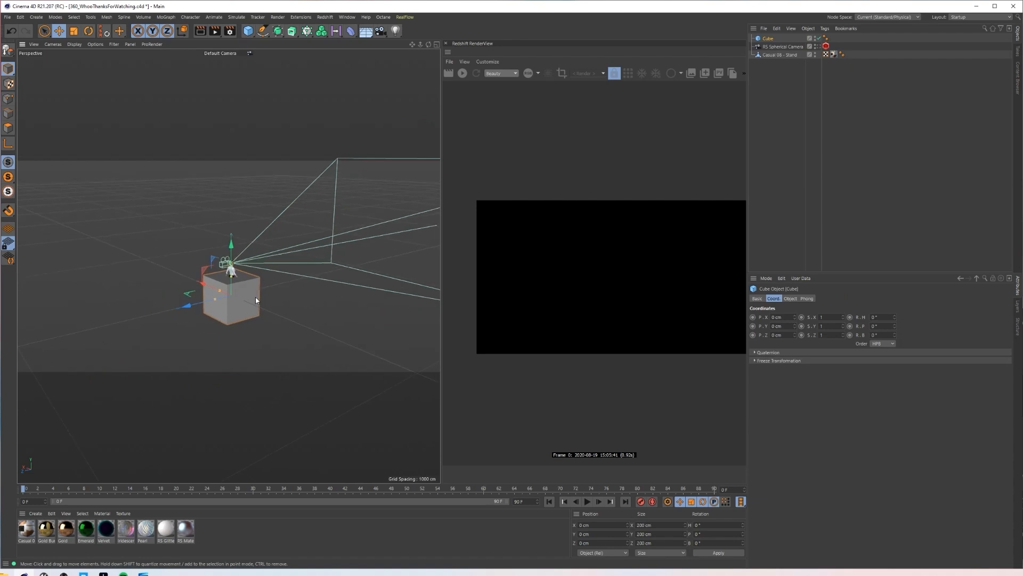
{"action": "left_click_drag", "start_coordinate": [237, 257], "coordinate": [112, 341]}
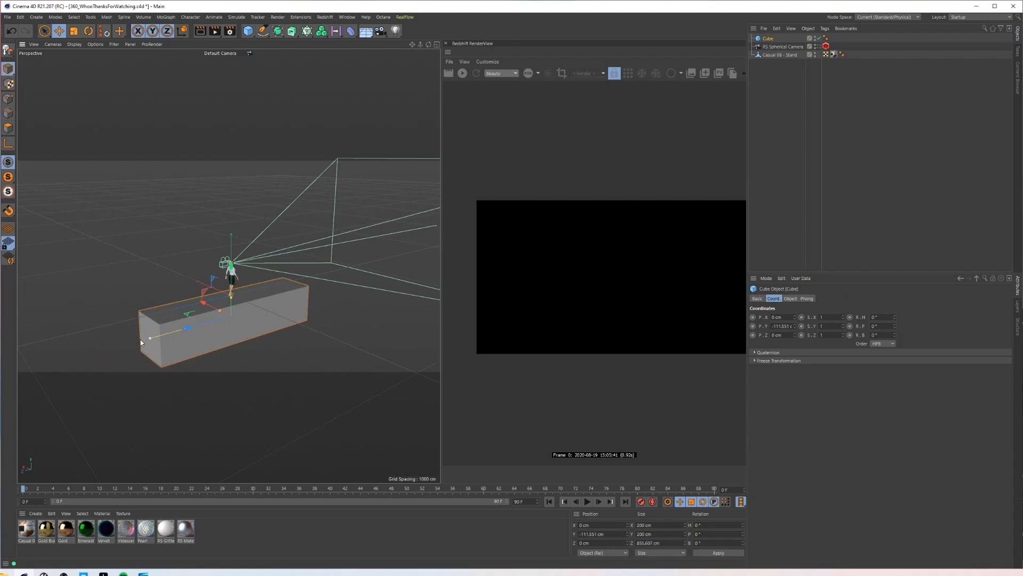
{"action": "left_click_drag", "start_coordinate": [214, 316], "coordinate": [310, 359]}
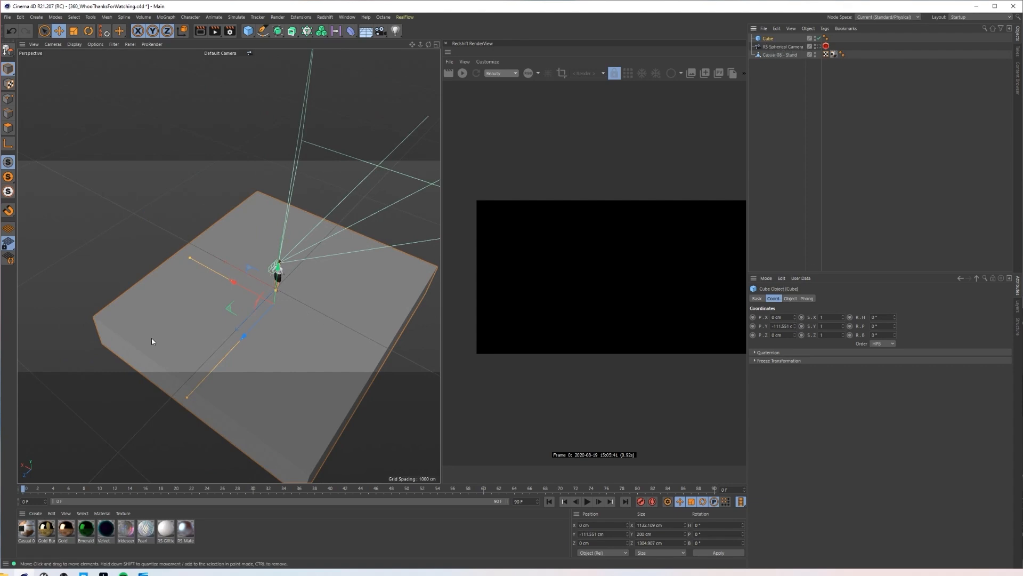
{"action": "left_click_drag", "start_coordinate": [329, 219], "coordinate": [287, 313], "text": "alt"}
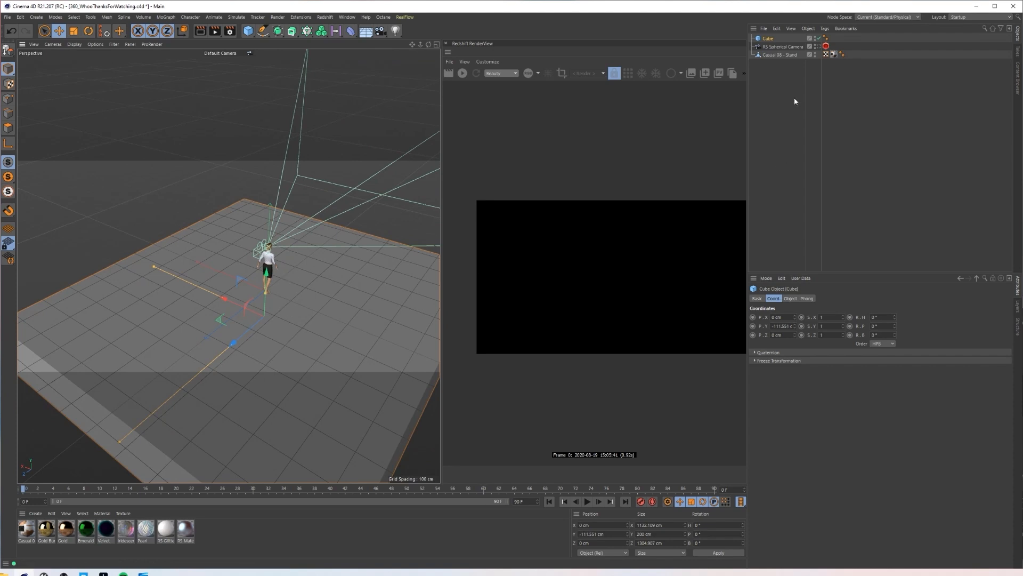
Step: Set the floor cube's X and Z size to 1000 cm
{"action": "left_click", "coordinate": [792, 299]}
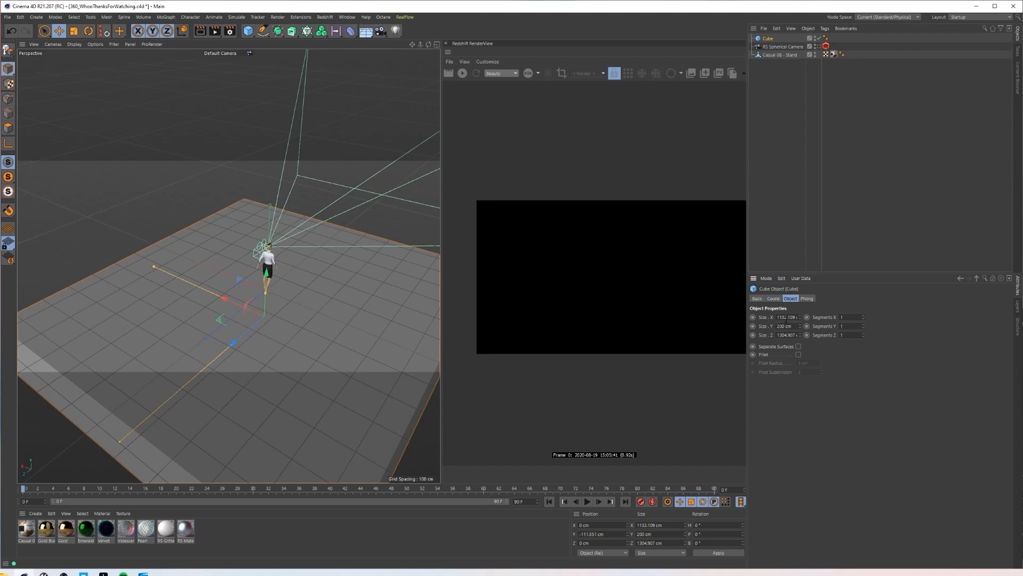
{"action": "left_click", "coordinate": [788, 318]}
{"action": "type", "text": "1000"}
{"action": "key", "text": "Tab"}
{"action": "key", "text": "Tab"}
{"action": "type", "text": "10"}
{"action": "key", "text": "Tab"}
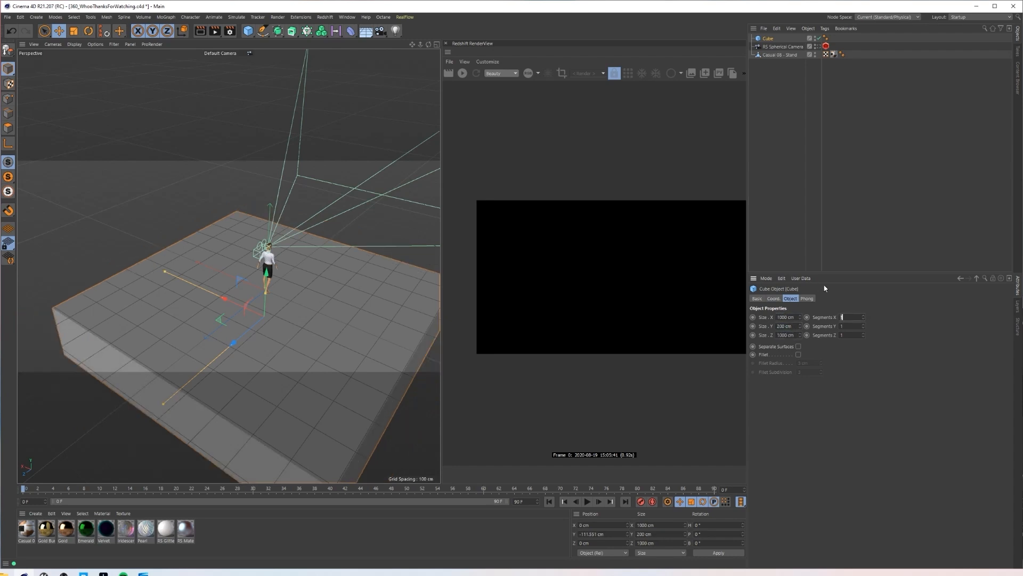
Step: Duplicate the floor cube upward to about 187 cm in Y and shorten the copy along Z
{"action": "left_click_drag", "start_coordinate": [261, 352], "coordinate": [283, 347], "text": "alt"}
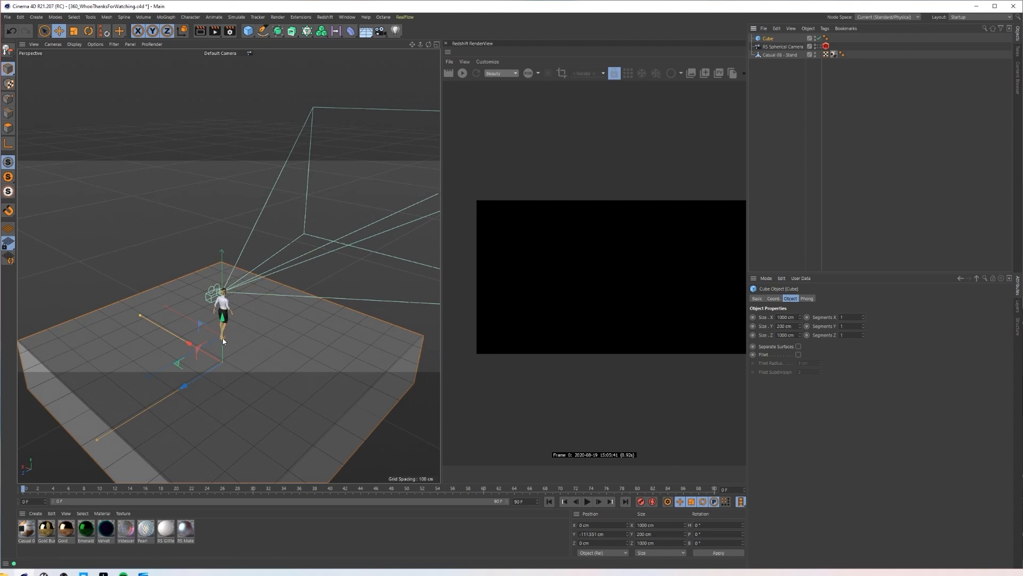
{"action": "left_click_drag", "start_coordinate": [222, 336], "coordinate": [225, 255], "text": "ctrl"}
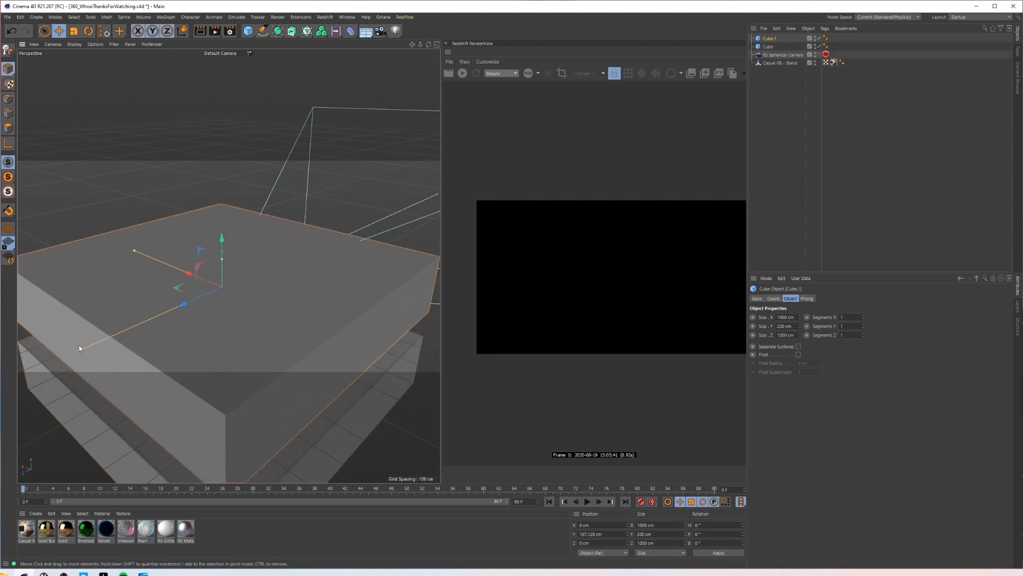
{"action": "left_click_drag", "start_coordinate": [81, 349], "coordinate": [187, 300]}
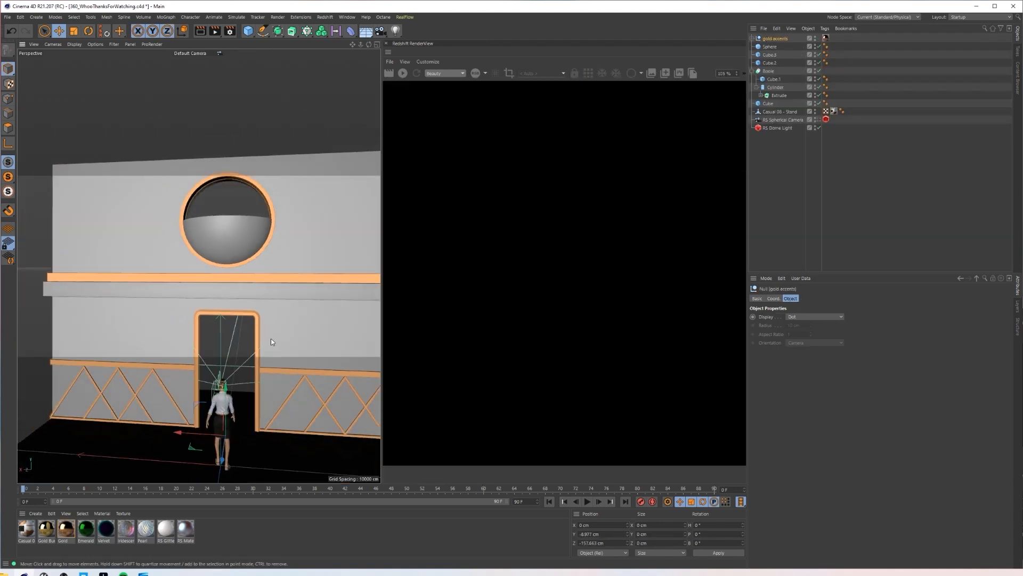
Step: Apply the Pearl material to the sphere behind the round window
{"action": "left_click_drag", "start_coordinate": [270, 338], "coordinate": [256, 320], "text": "alt"}
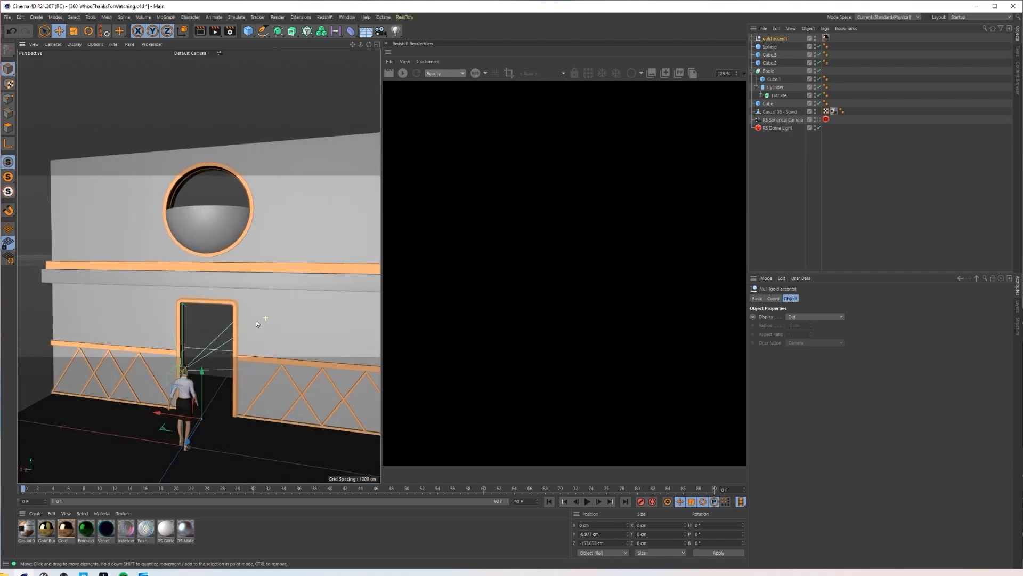
{"action": "middle_click_drag", "start_coordinate": [256, 319], "coordinate": [273, 335], "text": "alt"}
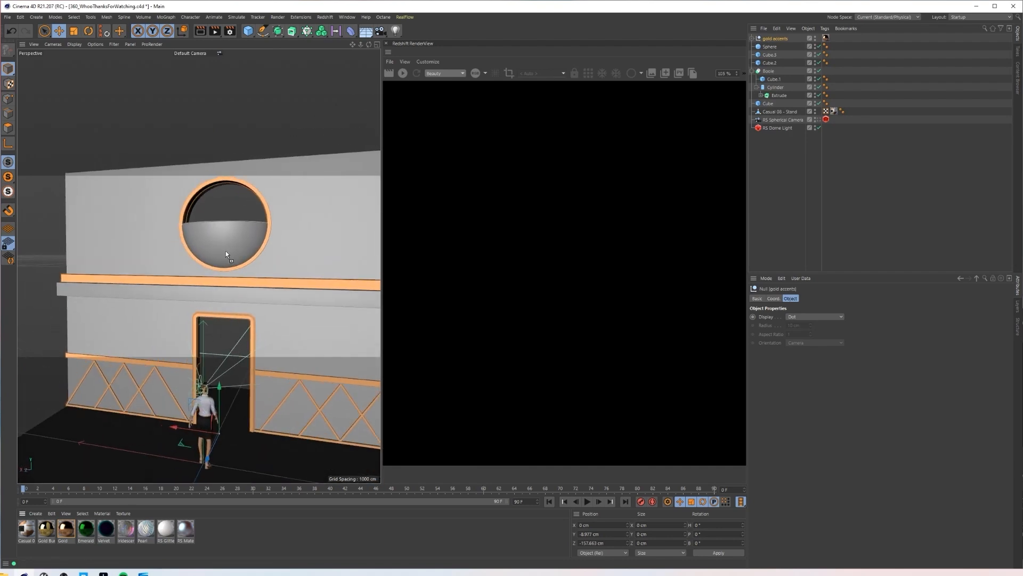
{"action": "left_click_drag", "start_coordinate": [226, 251], "coordinate": [226, 252]}
{"action": "middle_click_drag", "start_coordinate": [275, 266], "coordinate": [283, 258], "text": "alt"}
{"action": "left_click_drag", "start_coordinate": [283, 258], "coordinate": [299, 274], "text": "alt"}
{"action": "scroll", "coordinate": [294, 258], "scroll_direction": "down", "scroll_amount": 2}
{"action": "middle_click_drag", "start_coordinate": [294, 258], "coordinate": [276, 257], "text": "alt"}
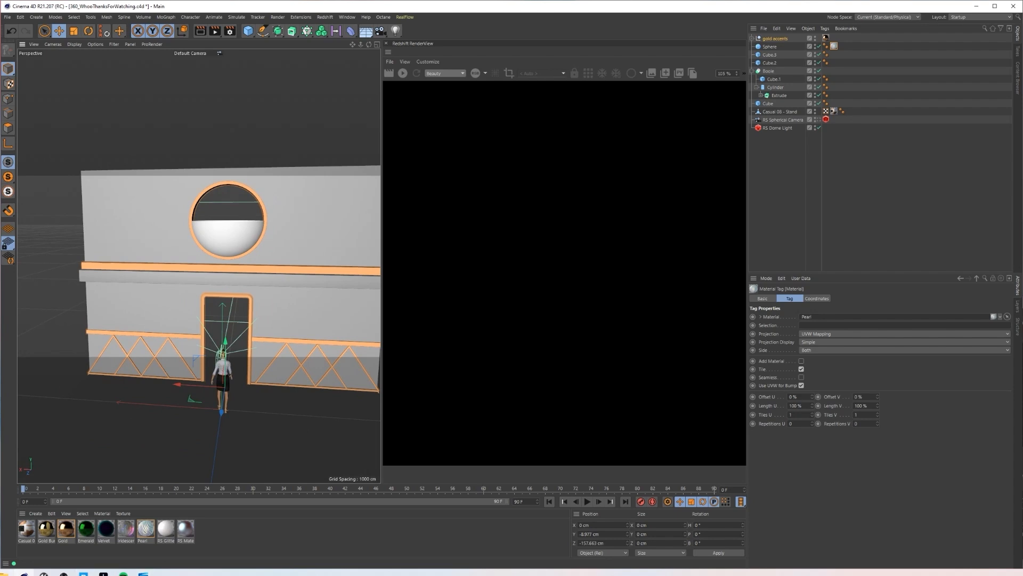
Step: Switch to Quixel Bridge and export the Oceanic Marble Square Tiles surface to Cinema 4D
{"action": "left_click", "coordinate": [83, 573]}
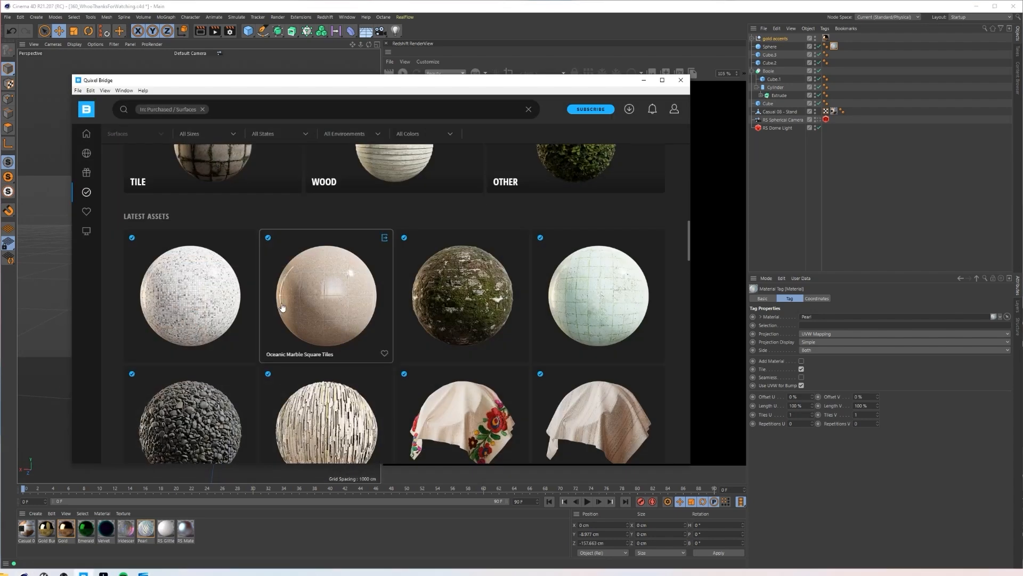
{"action": "scroll", "coordinate": [347, 278], "scroll_direction": "down", "scroll_amount": 1}
{"action": "scroll", "coordinate": [228, 276], "scroll_direction": "down", "scroll_amount": 2}
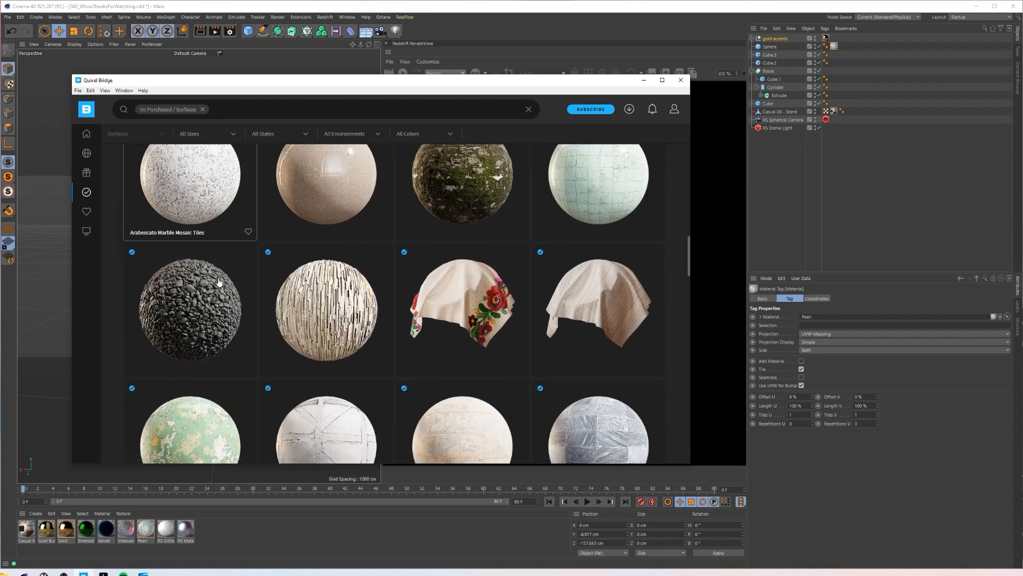
{"action": "scroll", "coordinate": [228, 276], "scroll_direction": "up", "scroll_amount": 2}
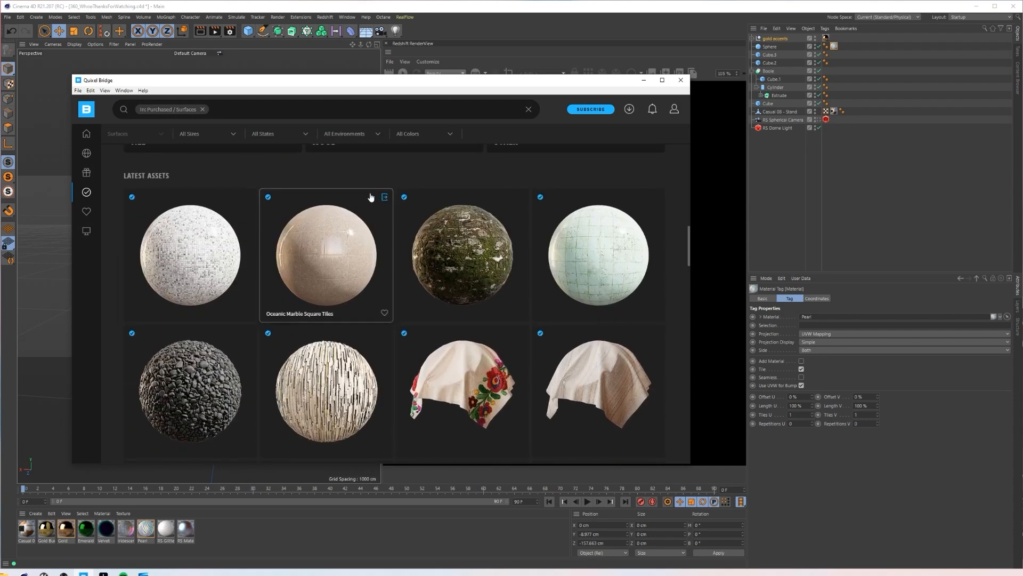
{"action": "left_click", "coordinate": [384, 198]}
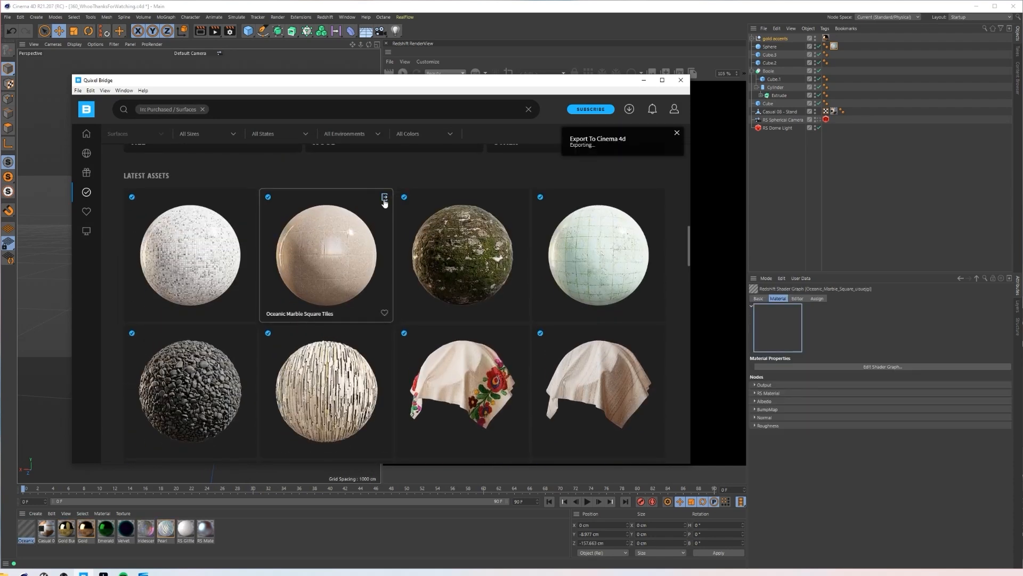
Step: Examine the export settings of the Oceanic Marble Square Tiles surface, including texture resolution, format and target application
{"action": "scroll", "coordinate": [384, 203], "scroll_direction": "down", "scroll_amount": 1}
{"action": "scroll", "coordinate": [330, 208], "scroll_direction": "up", "scroll_amount": 1}
{"action": "left_click", "coordinate": [349, 234]}
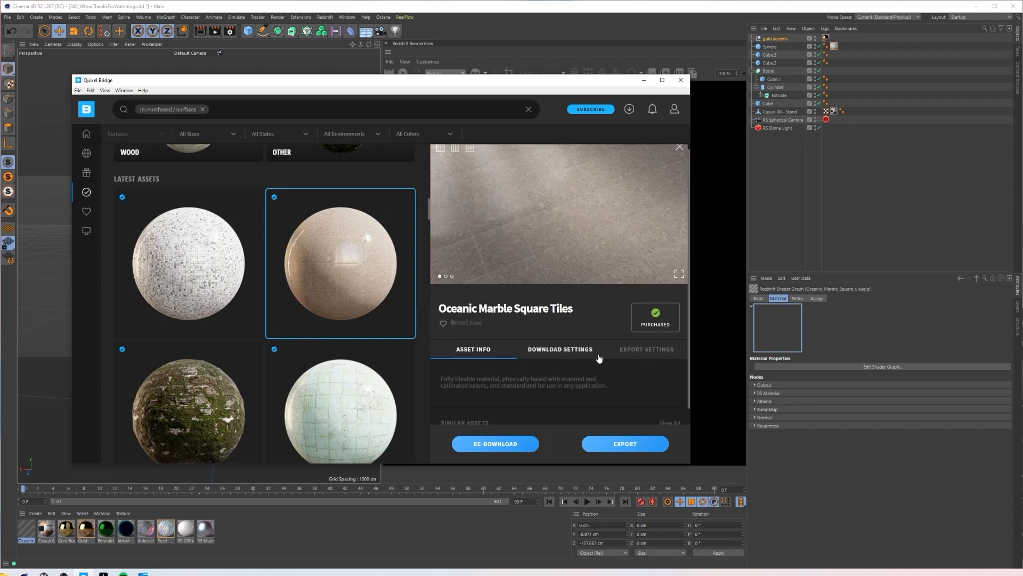
{"action": "scroll", "coordinate": [624, 320], "scroll_direction": "down", "scroll_amount": 2}
{"action": "left_click", "coordinate": [648, 282]}
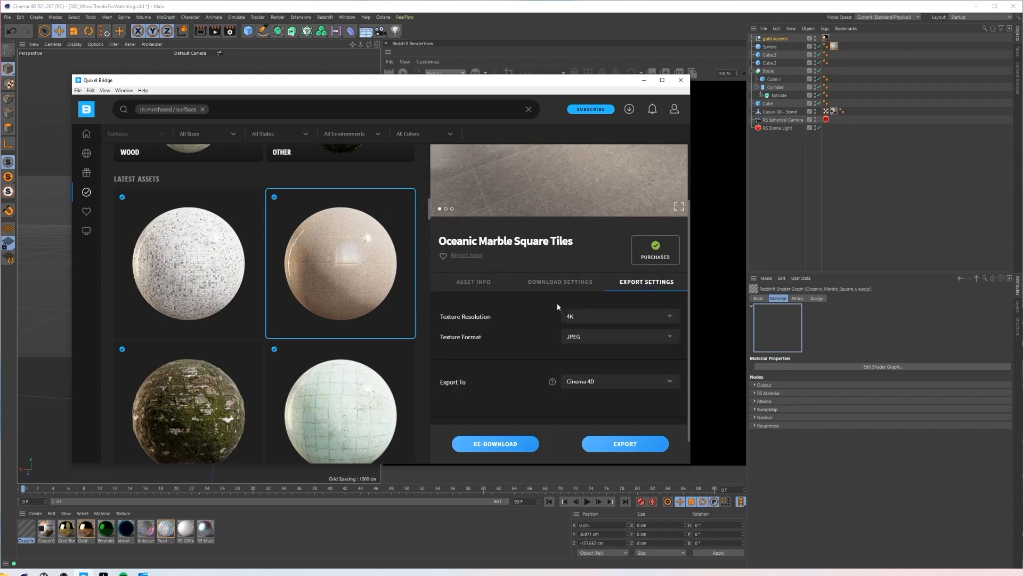
{"action": "scroll", "coordinate": [511, 311], "scroll_direction": "down", "scroll_amount": 1}
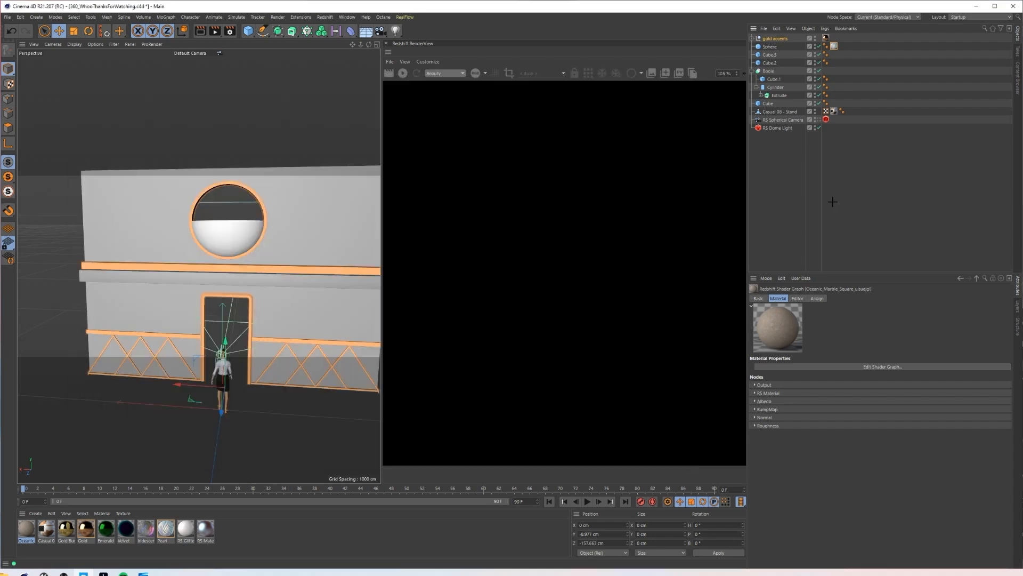
Step: Check the selected renderer in the render settings and open the Oceanic Marble Square material's shader graph
{"action": "left_click", "coordinate": [229, 31]}
{"action": "left_click_drag", "start_coordinate": [286, 26], "coordinate": [213, 103]}
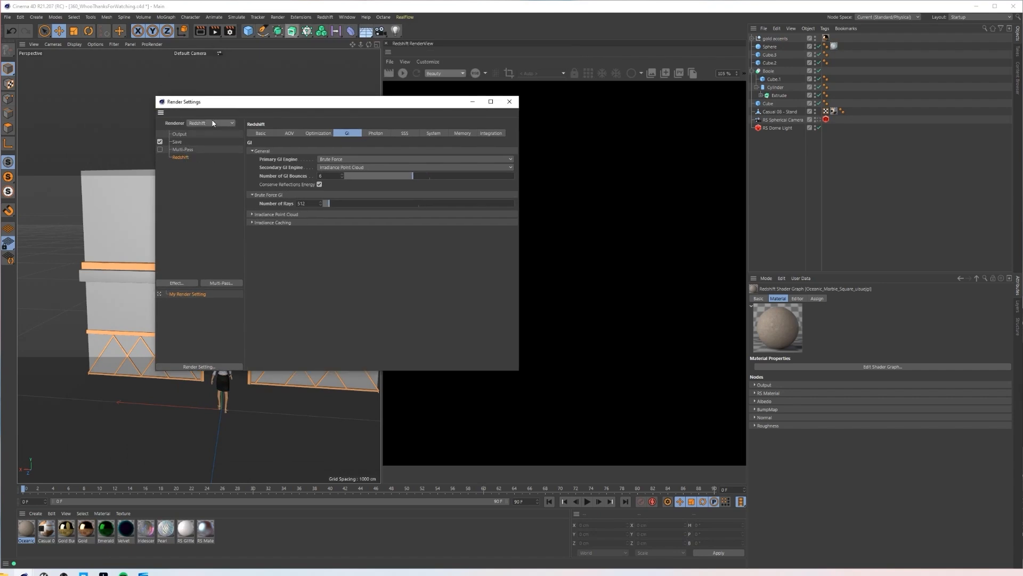
{"action": "double_click", "coordinate": [24, 532]}
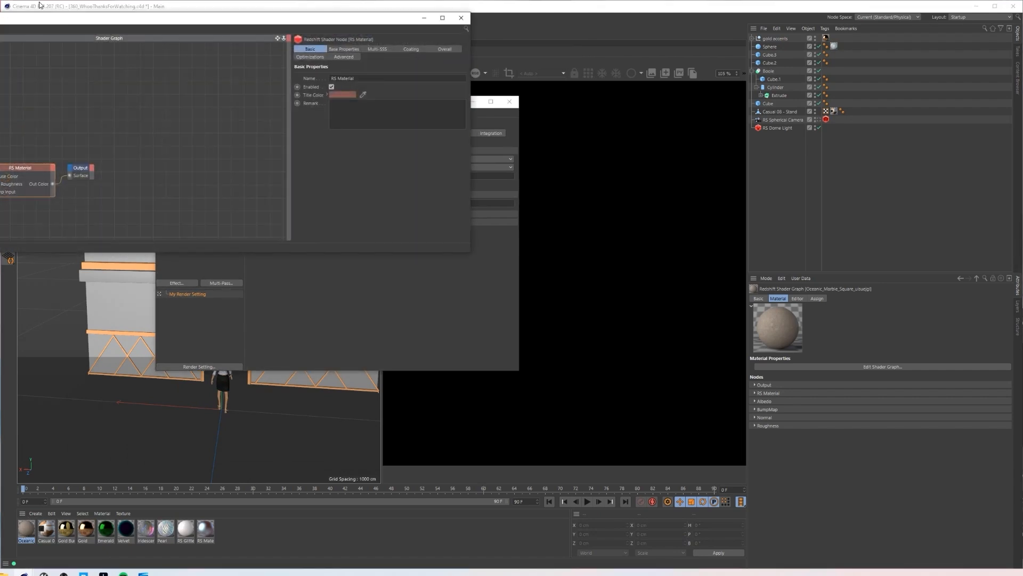
{"action": "left_click_drag", "start_coordinate": [52, 18], "coordinate": [277, 127]}
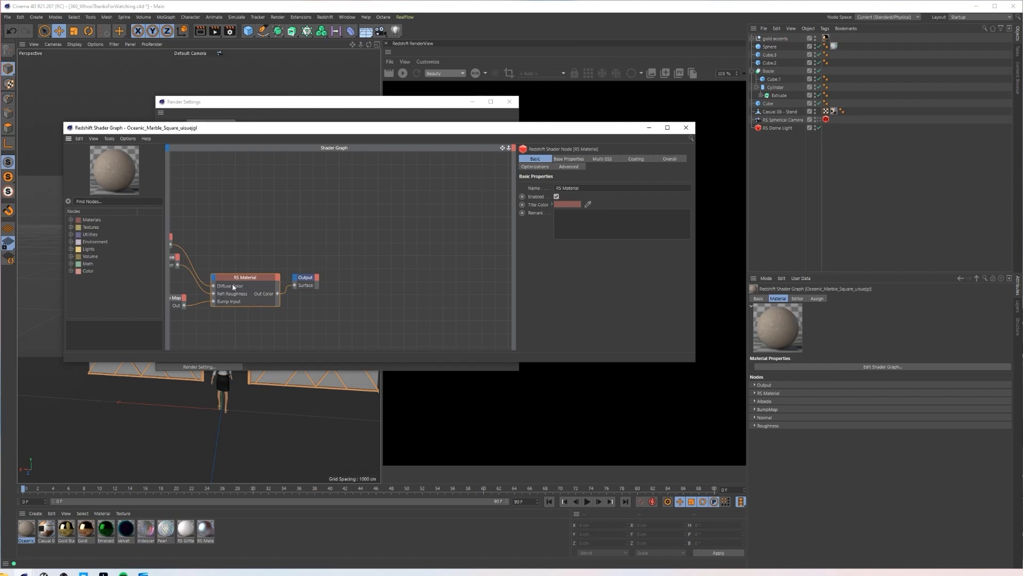
Step: Examine the marble material's connected texture, bump and RS Material nodes in a narrower shader graph window
{"action": "scroll", "coordinate": [232, 287], "scroll_direction": "down", "scroll_amount": 3}
{"action": "middle_click_drag", "start_coordinate": [232, 287], "coordinate": [304, 288], "text": "alt"}
{"action": "left_click_drag", "start_coordinate": [233, 214], "coordinate": [405, 296]}
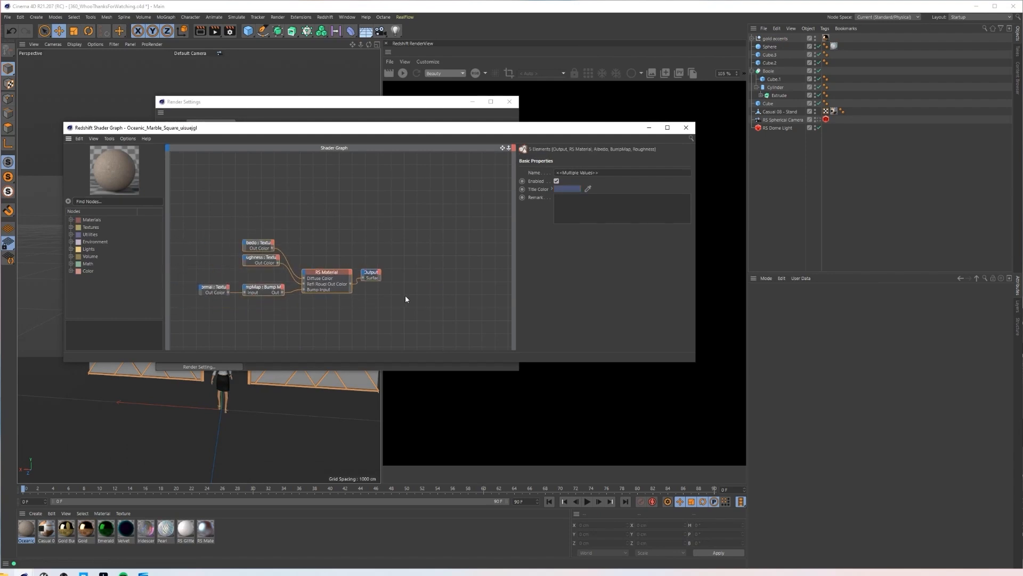
{"action": "left_click_drag", "start_coordinate": [698, 241], "coordinate": [412, 264]}
{"action": "left_click_drag", "start_coordinate": [189, 278], "coordinate": [244, 276]}
{"action": "left_click", "coordinate": [147, 317]}
{"action": "left_click_drag", "start_coordinate": [144, 315], "coordinate": [206, 298]}
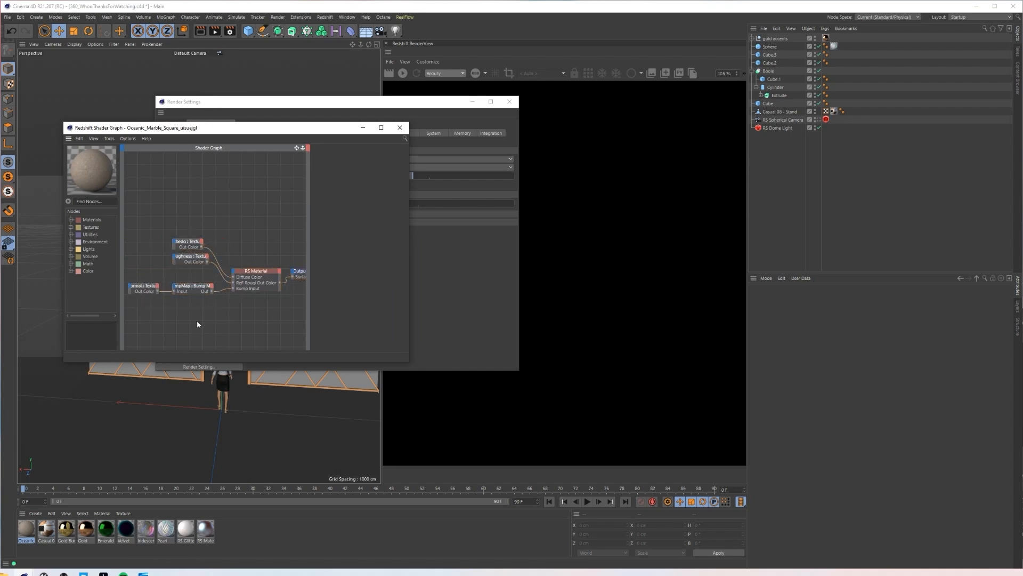
{"action": "left_click_drag", "start_coordinate": [191, 309], "coordinate": [230, 338]}
Step: Select the Albedo texture node and locate its image file in the Megascans folder
{"action": "left_click_drag", "start_coordinate": [191, 244], "coordinate": [190, 244]}
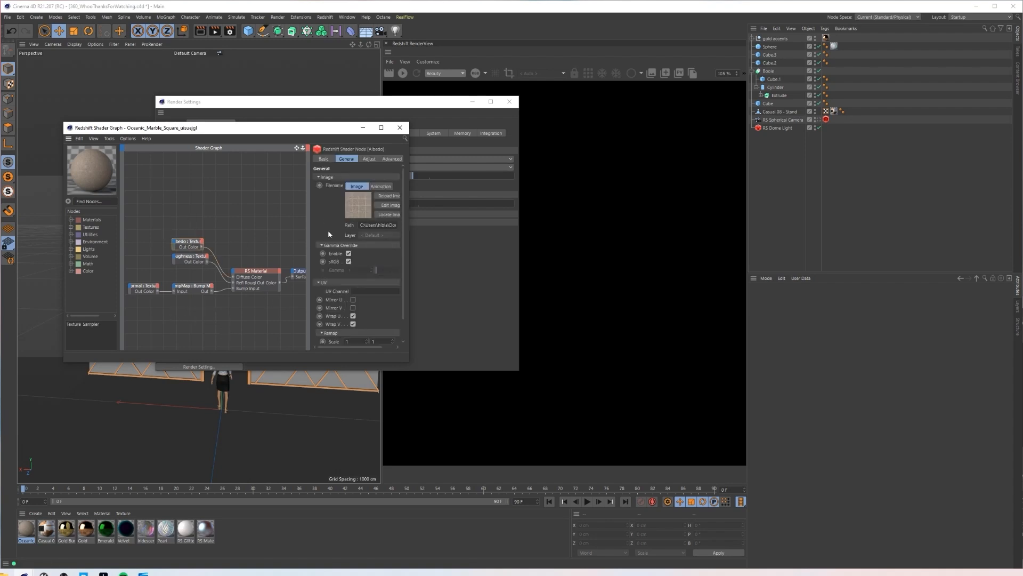
{"action": "left_click", "coordinate": [394, 213]}
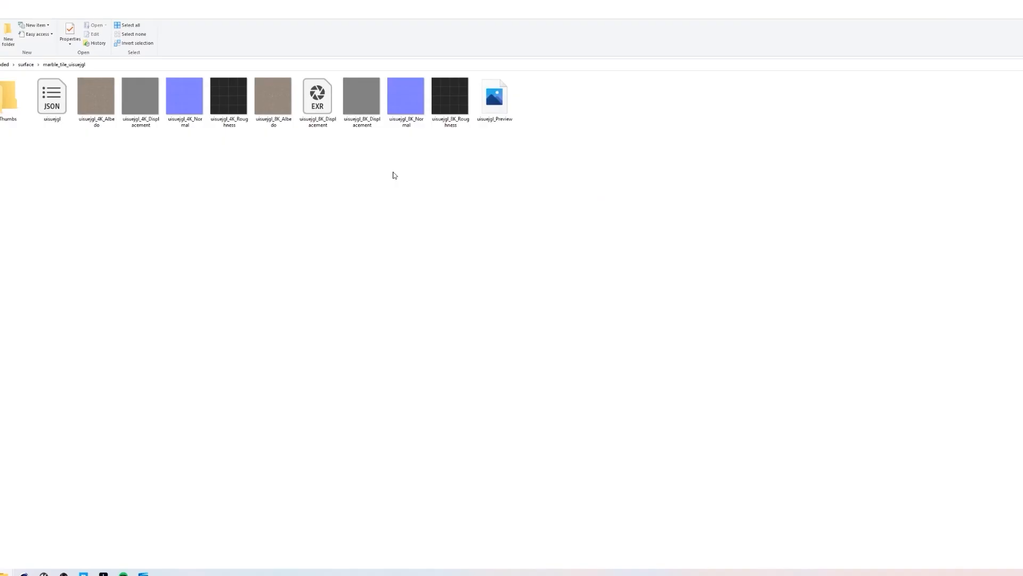
{"action": "double_click", "coordinate": [442, 5]}
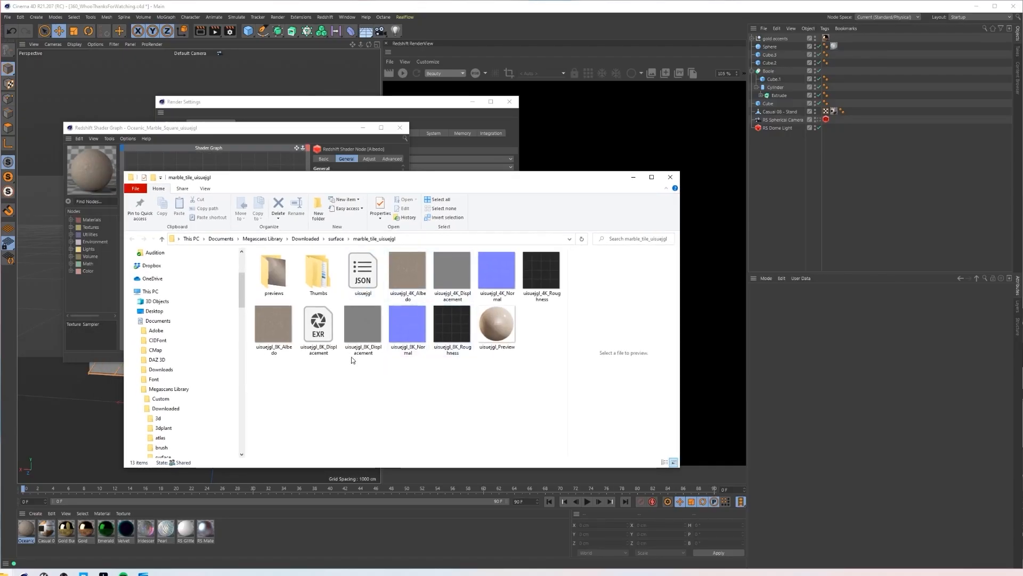
Step: Close the marble texture folder, the shader graph and the render settings windows
{"action": "left_click", "coordinate": [670, 178]}
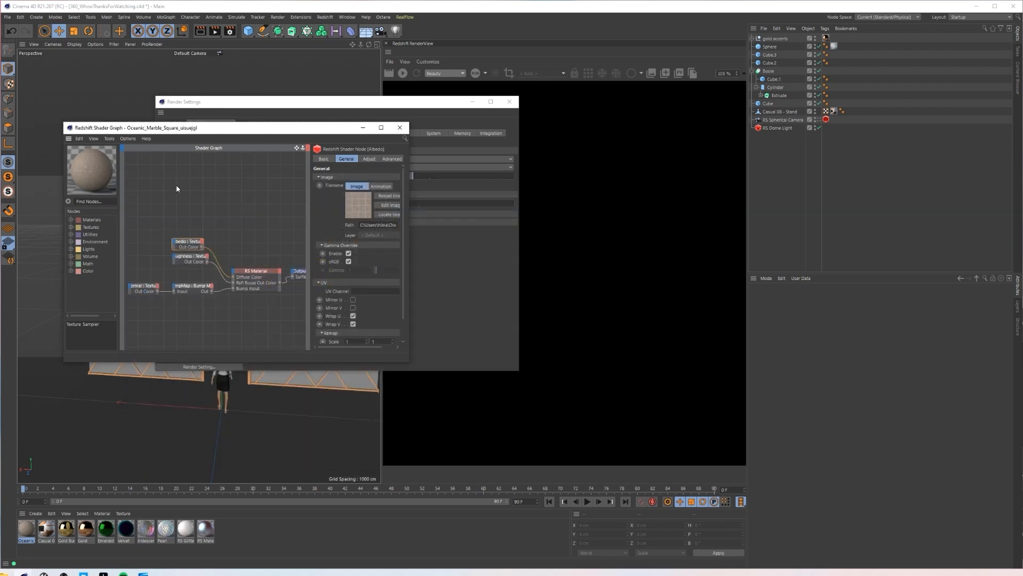
{"action": "left_click", "coordinate": [400, 127]}
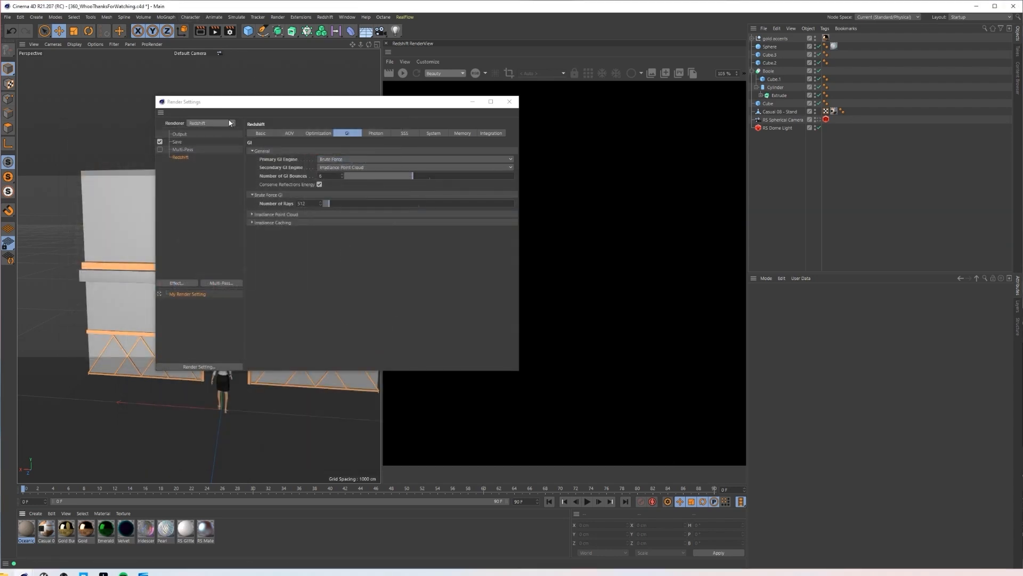
{"action": "left_click", "coordinate": [509, 101]}
Step: Apply the Oceanic Marble Square material to the floor cube and set its projection to Cubic
{"action": "left_click_drag", "start_coordinate": [19, 541], "coordinate": [188, 430]}
{"action": "middle_click_drag", "start_coordinate": [223, 448], "coordinate": [232, 383], "text": "alt"}
{"action": "left_click", "coordinate": [824, 333]}
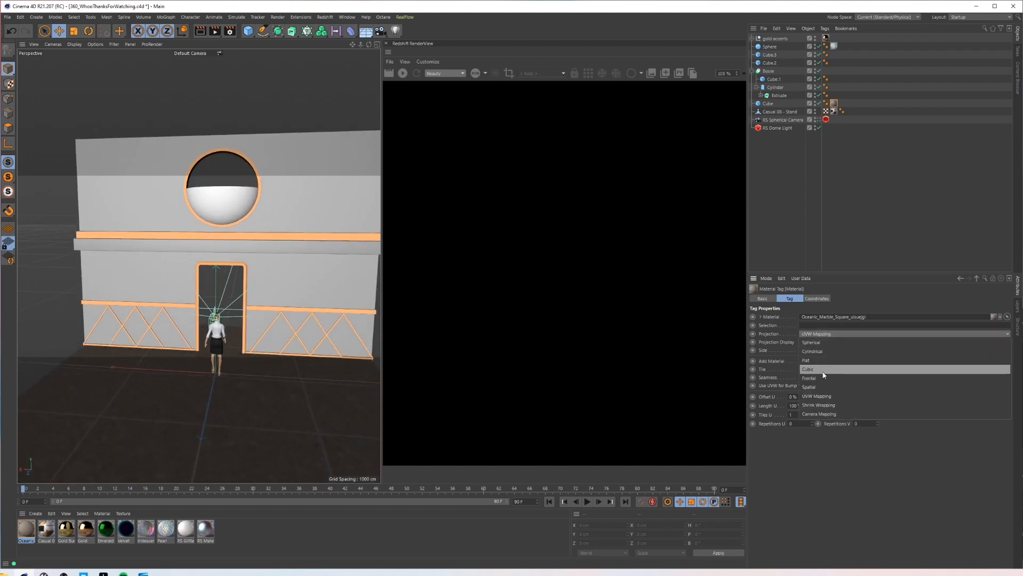
{"action": "left_click", "coordinate": [823, 371]}
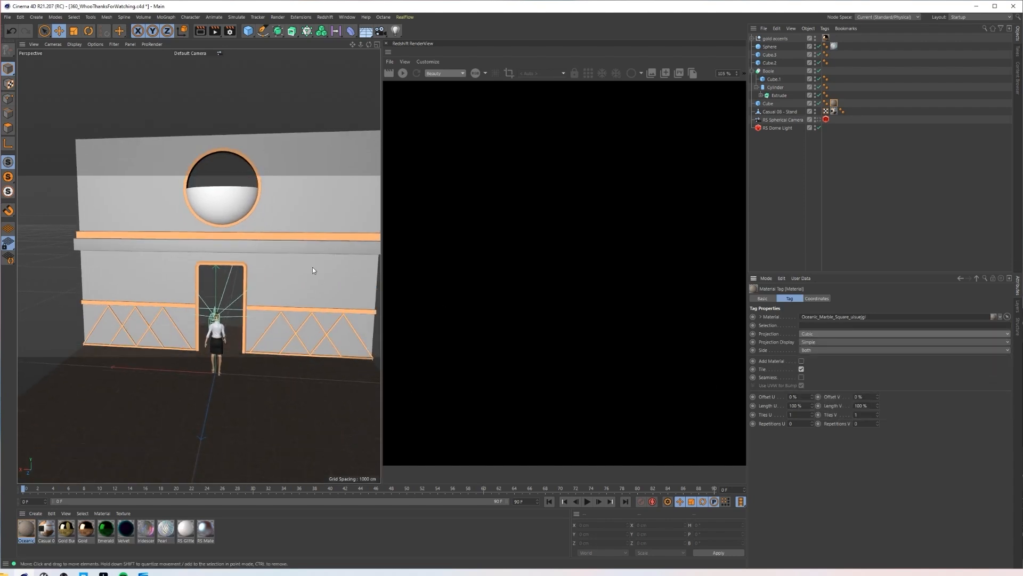
Step: Hide the standing figure that blocks the RS Spherical Camera's view and return to the default camera
{"action": "left_click", "coordinate": [806, 119]}
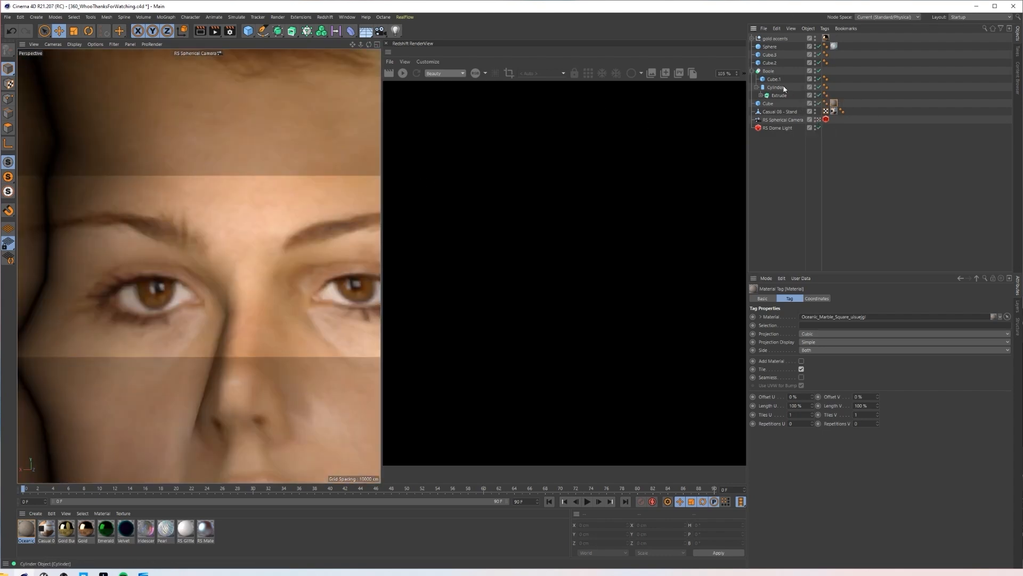
{"action": "left_click", "coordinate": [752, 39]}
{"action": "left_click", "coordinate": [752, 38]}
{"action": "left_click", "coordinate": [753, 71]}
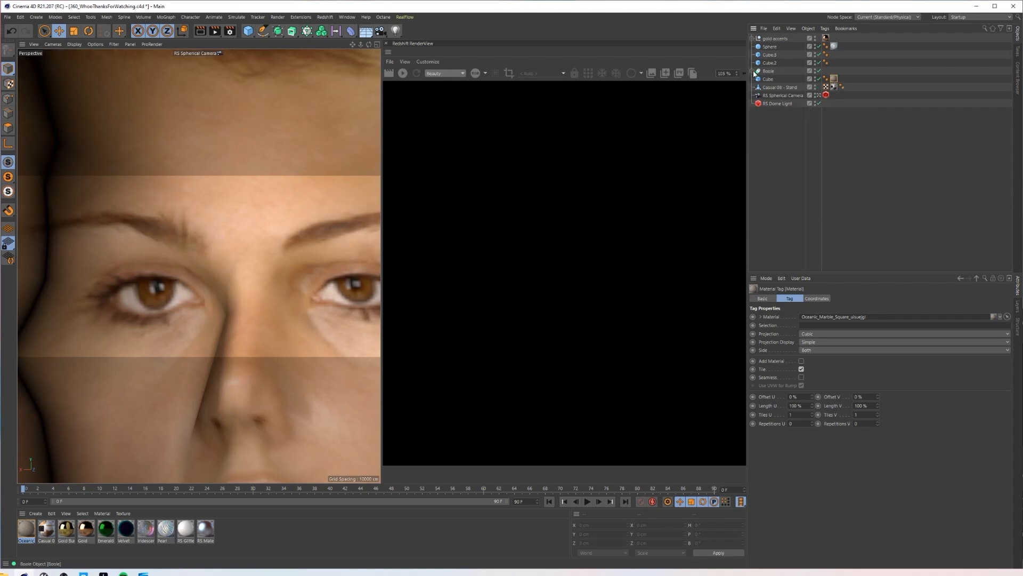
{"action": "left_click", "coordinate": [816, 86]}
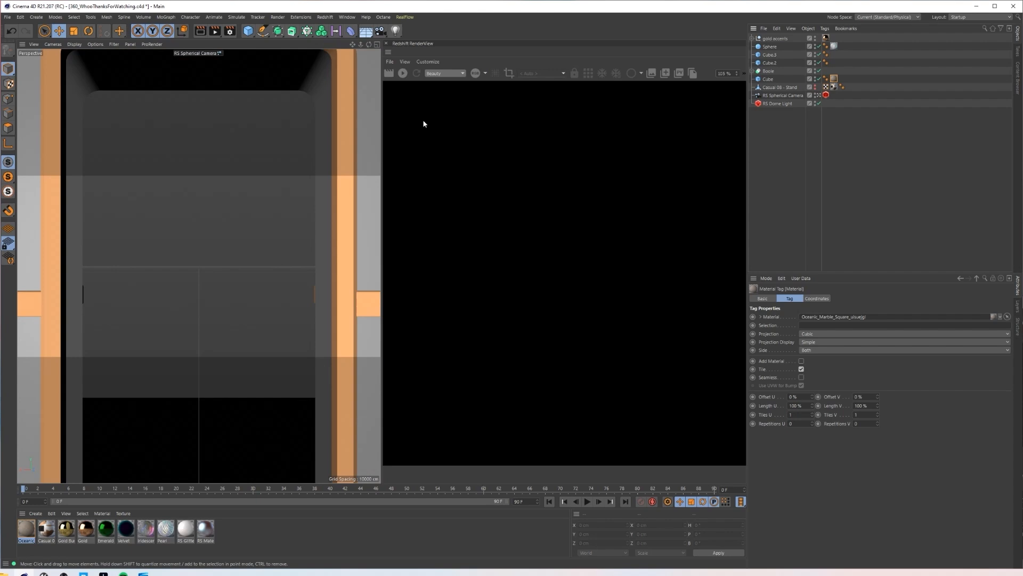
{"action": "scroll", "coordinate": [423, 149], "scroll_direction": "down", "scroll_amount": 5}
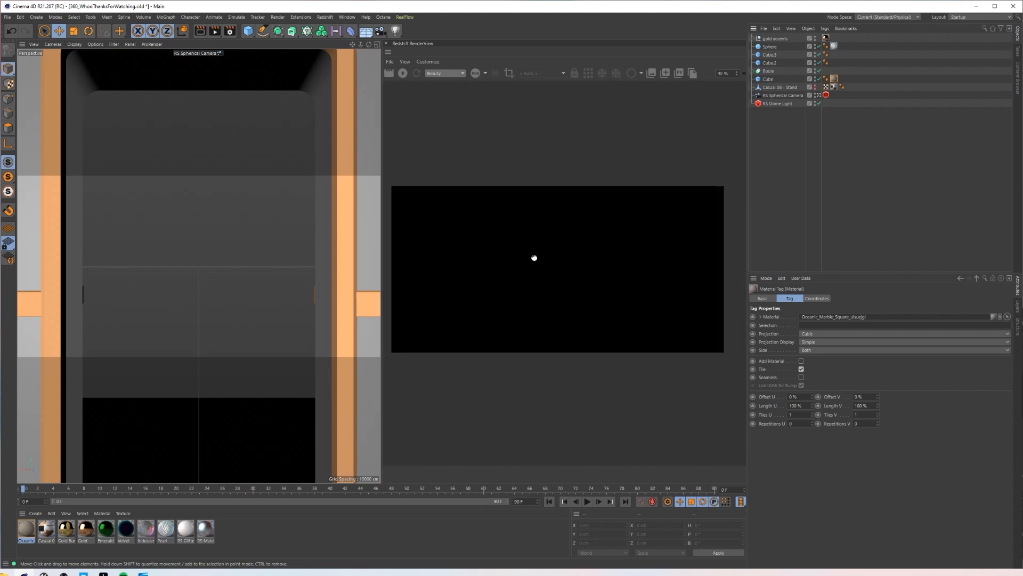
{"action": "left_click_drag", "start_coordinate": [534, 257], "coordinate": [552, 251]}
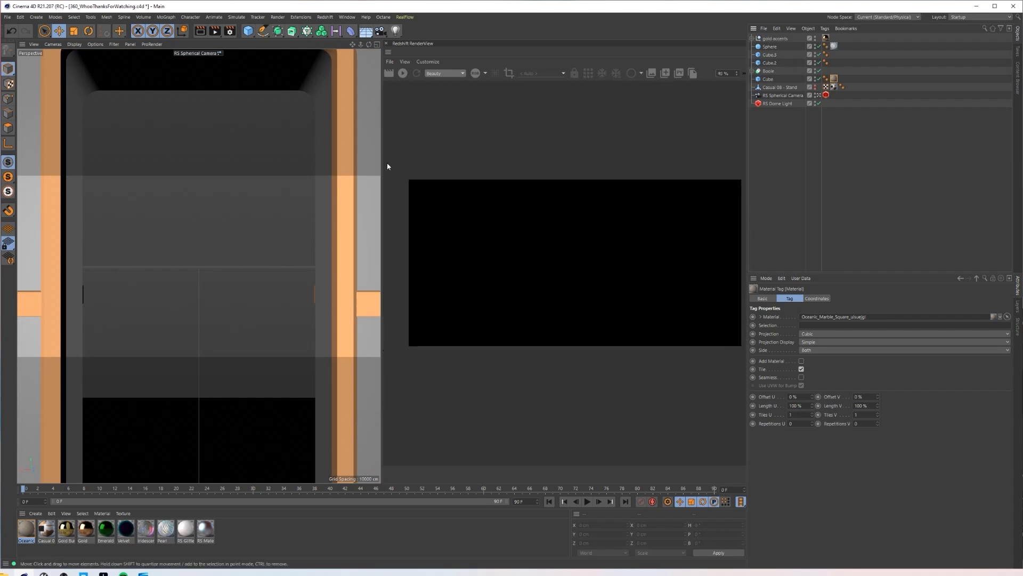
{"action": "left_click", "coordinate": [818, 95]}
{"action": "left_click_drag", "start_coordinate": [62, 325], "coordinate": [228, 319], "text": "alt"}
{"action": "left_click", "coordinate": [228, 318]}
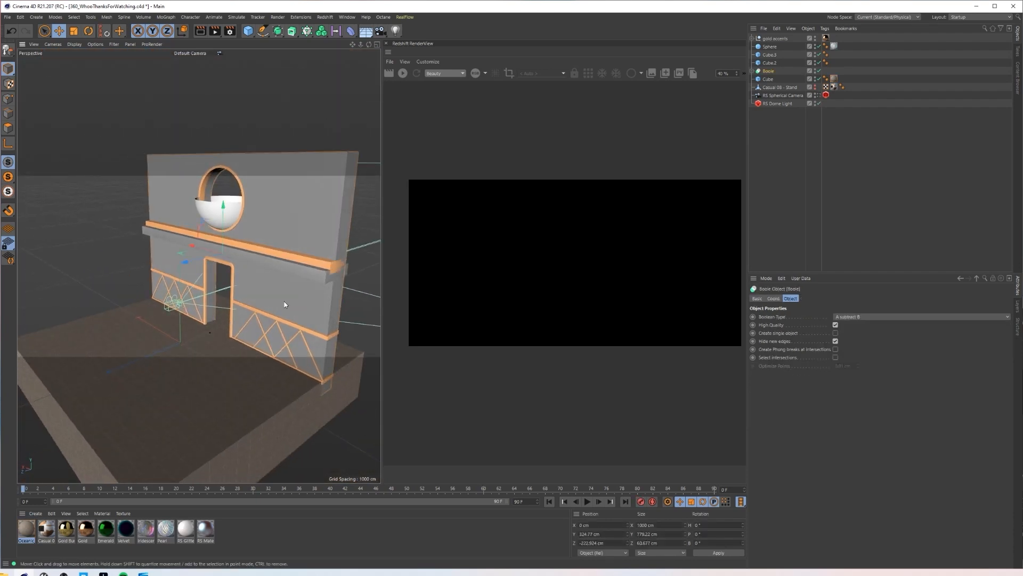
{"action": "left_click", "coordinate": [278, 31]}
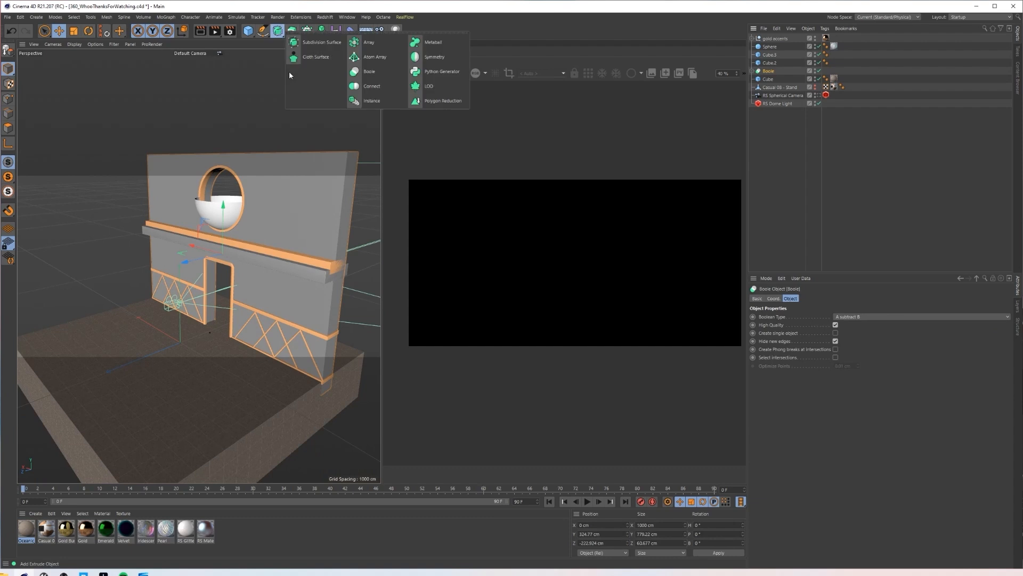
{"action": "left_click", "coordinate": [435, 57]}
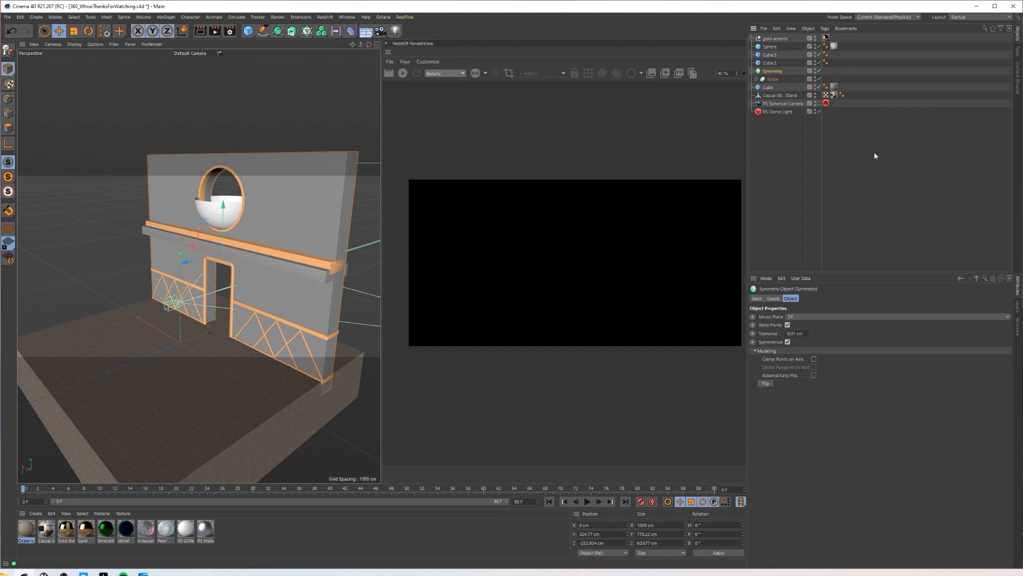
{"action": "key", "text": "ctrl+z"}
Step: Group the gold accents, Sphere, Cube.3, Cube.2 and Boole into one null, leaving out the floor cube
{"action": "left_click", "coordinate": [770, 79]}
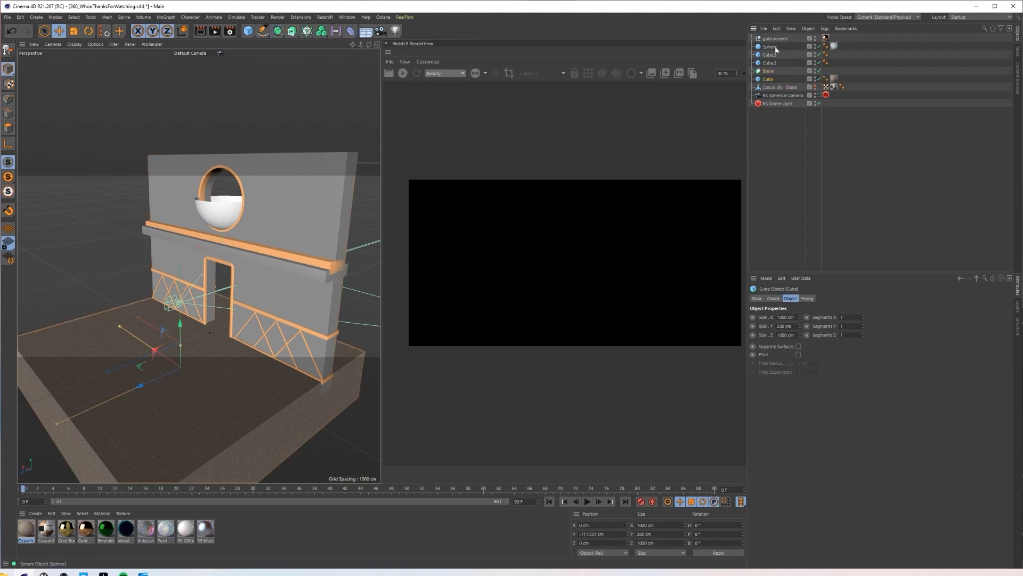
{"action": "left_click", "coordinate": [771, 39], "text": "shift"}
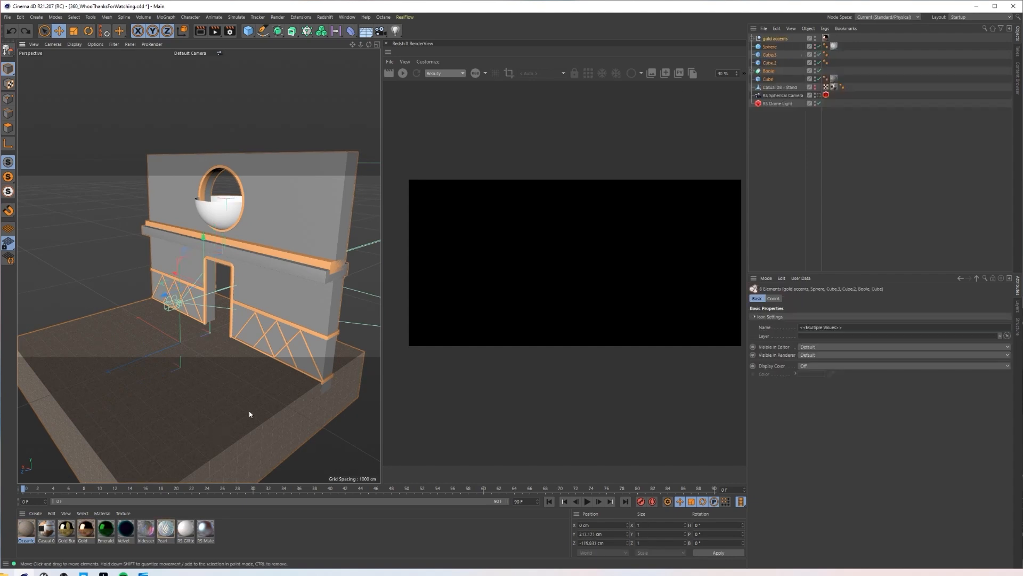
{"action": "left_click", "coordinate": [228, 395], "text": "ctrl"}
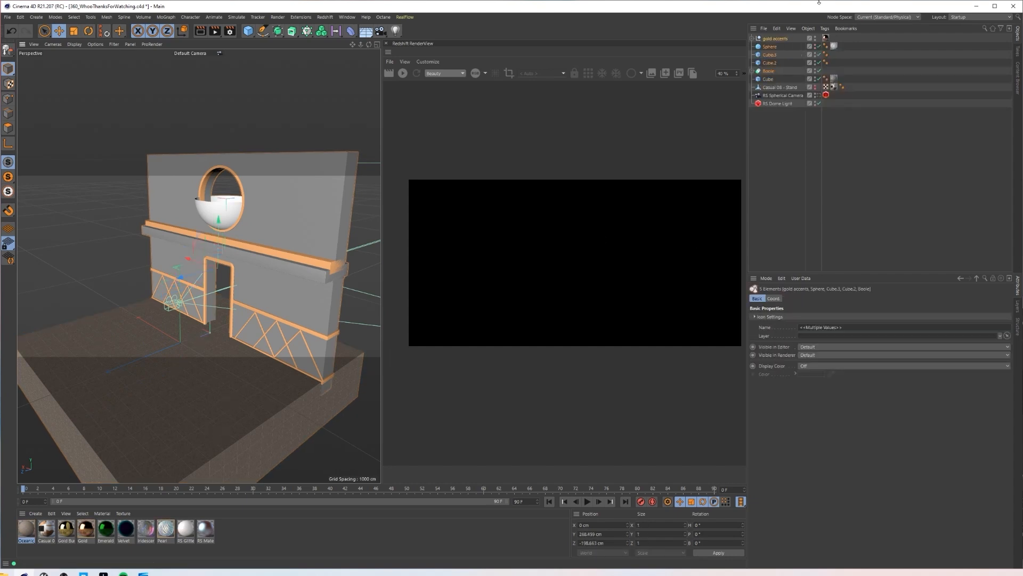
{"action": "key", "text": "alt+g"}
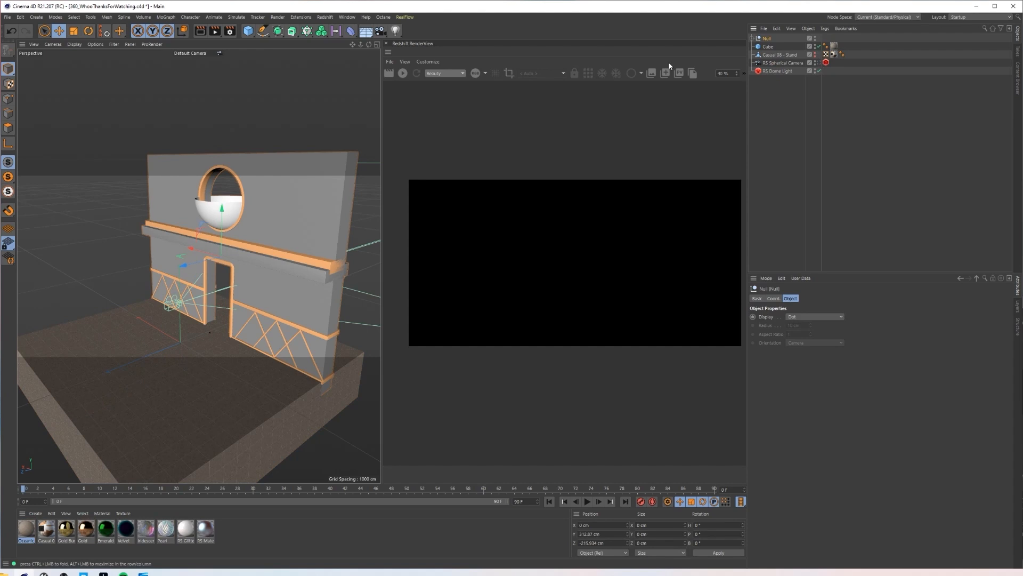
Step: Set the wall null's Z position to 0 cm and place it inside a new Symmetry generator
{"action": "double_click", "coordinate": [607, 533]}
{"action": "key", "text": "Tab"}
{"action": "type", "text": "0"}
{"action": "key", "text": "Return"}
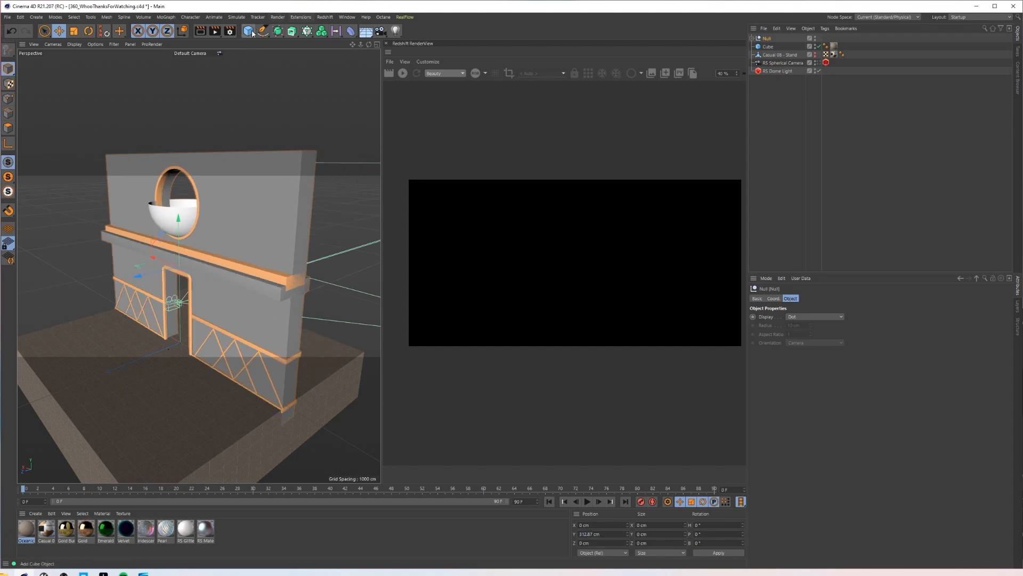
{"action": "left_click_drag", "start_coordinate": [248, 30], "coordinate": [438, 56]}
{"action": "left_click", "coordinate": [771, 47]}
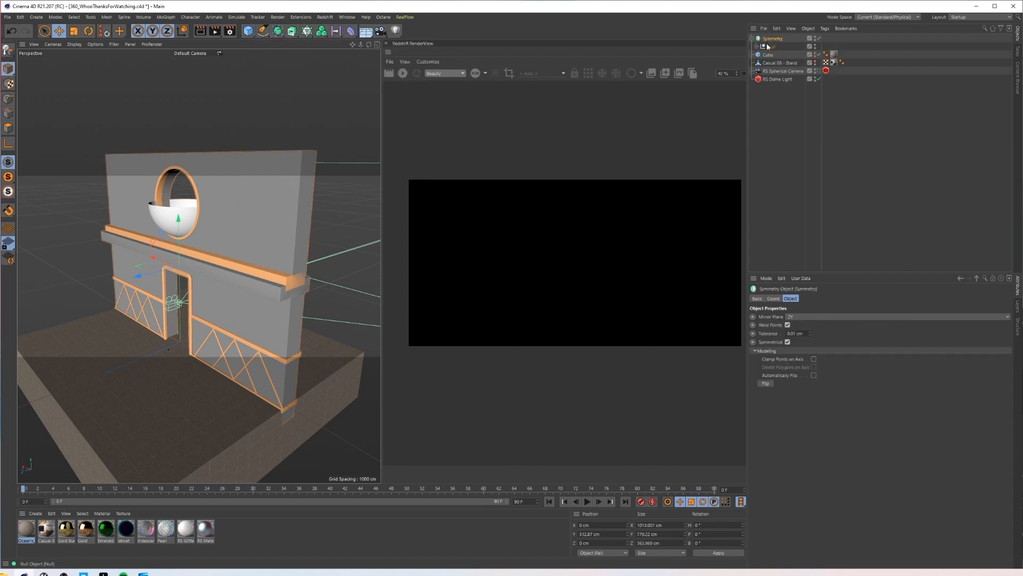
Step: Move the wall null back along Z to the floor's edge and set the Symmetry mirror plane to XY
{"action": "left_click_drag", "start_coordinate": [140, 275], "coordinate": [222, 238]}
{"action": "left_click", "coordinate": [772, 38]}
{"action": "left_click", "coordinate": [810, 316]}
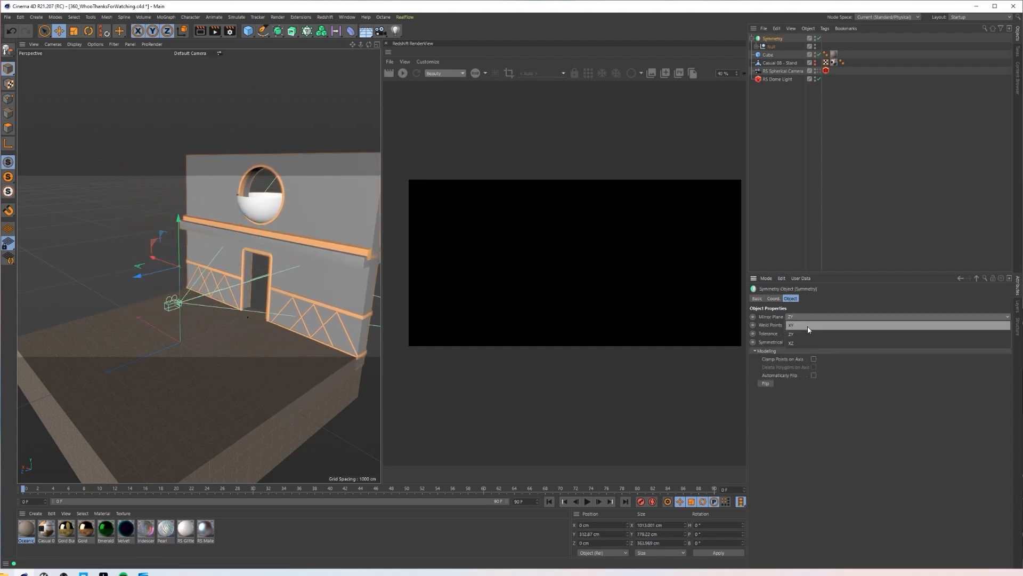
{"action": "left_click", "coordinate": [808, 329]}
{"action": "left_click_drag", "start_coordinate": [162, 347], "coordinate": [213, 342], "text": "alt"}
{"action": "left_click", "coordinate": [752, 39]}
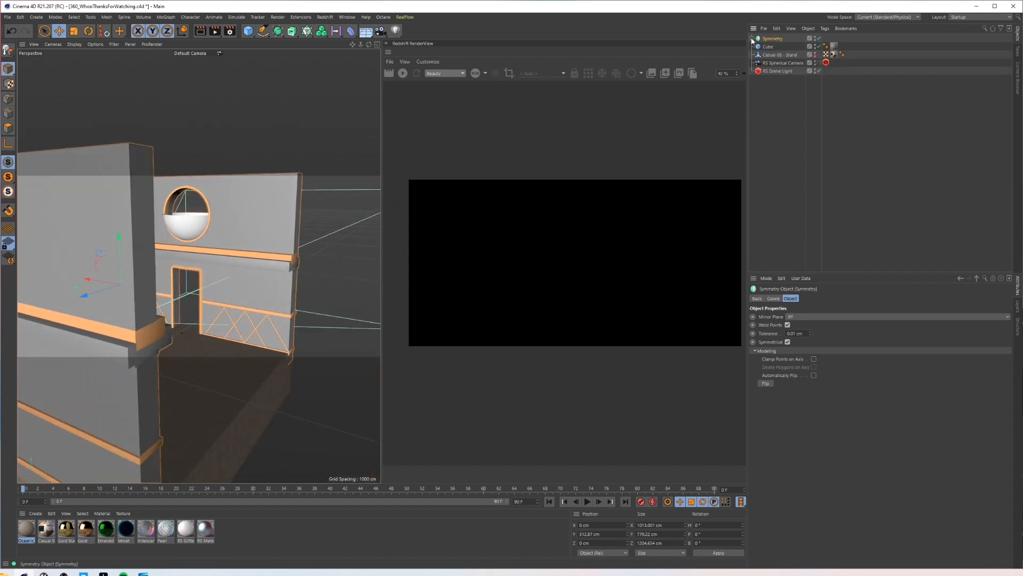
Step: Duplicate the Symmetry object with a heading rotation of -90° to close the room's remaining two sides
{"action": "left_click", "coordinate": [280, 35]}
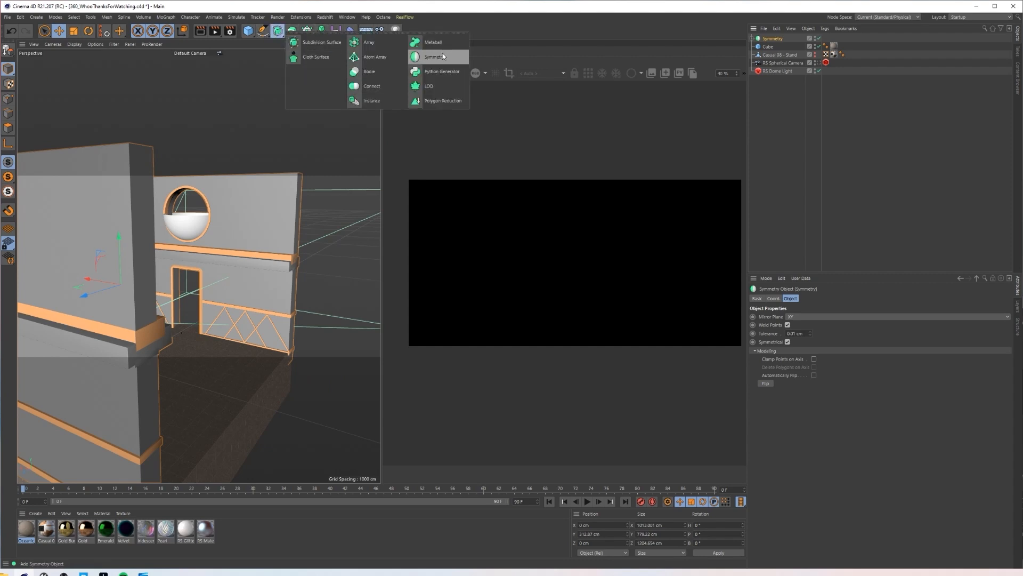
{"action": "key", "text": "r"}
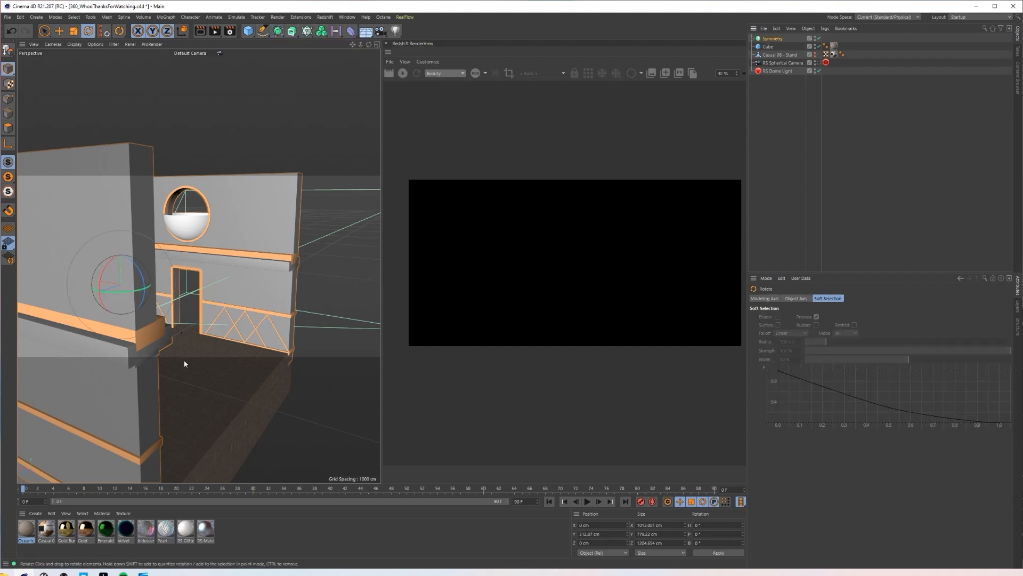
{"action": "left_click_drag", "start_coordinate": [148, 310], "coordinate": [28, 297]}
{"action": "left_click_drag", "start_coordinate": [198, 265], "coordinate": [376, 364], "text": "alt"}
{"action": "left_click_drag", "start_coordinate": [324, 334], "coordinate": [343, 382], "text": "alt"}
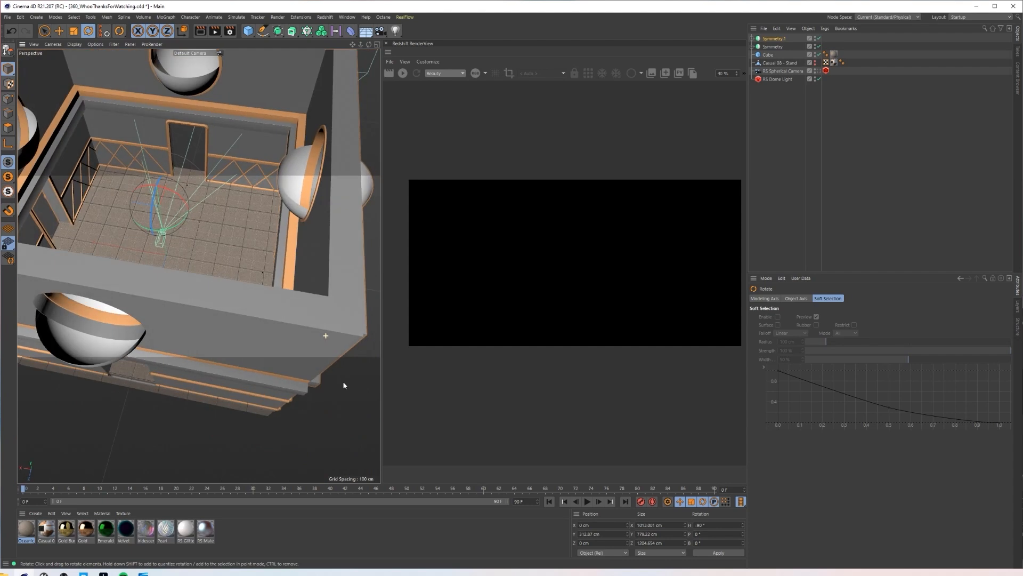
Step: Start the Redshift live render through the RS Spherical Camera and examine the panorama's walls, portholes and doorways
{"action": "left_click", "coordinate": [817, 71]}
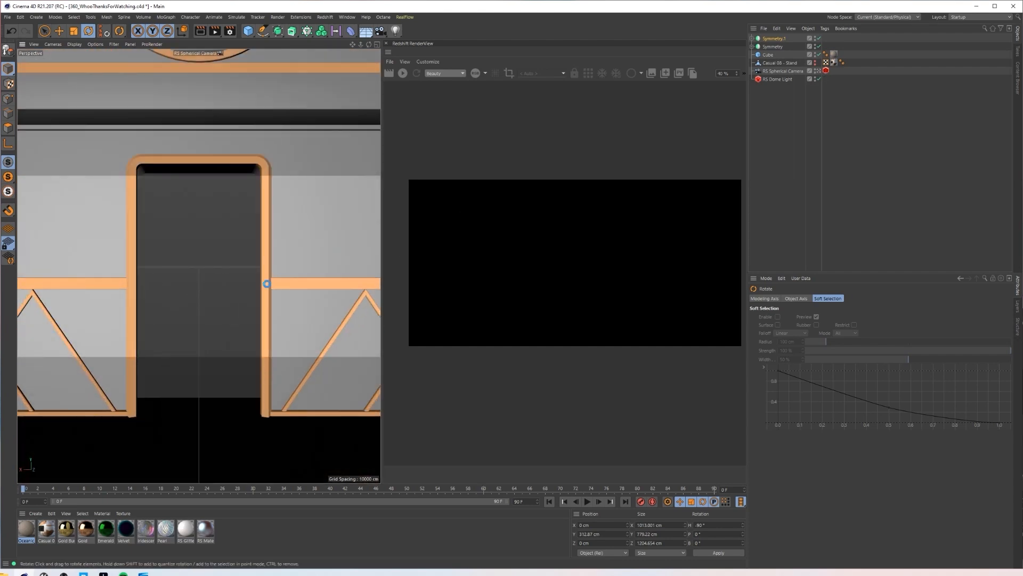
{"action": "scroll", "coordinate": [493, 207], "scroll_direction": "down", "scroll_amount": 1}
{"action": "left_click", "coordinate": [402, 73]}
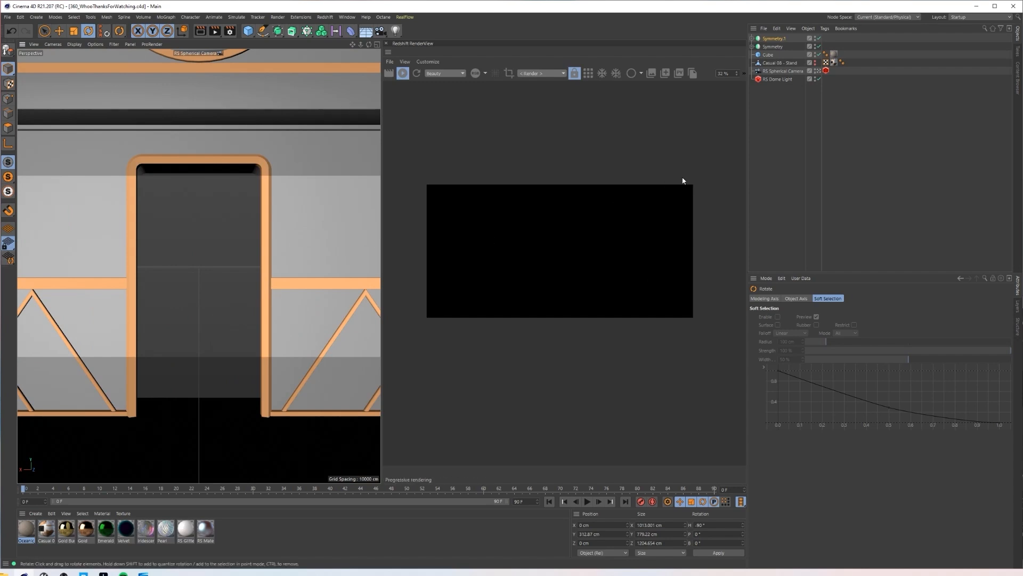
{"action": "scroll", "coordinate": [570, 216], "scroll_direction": "up", "scroll_amount": 3}
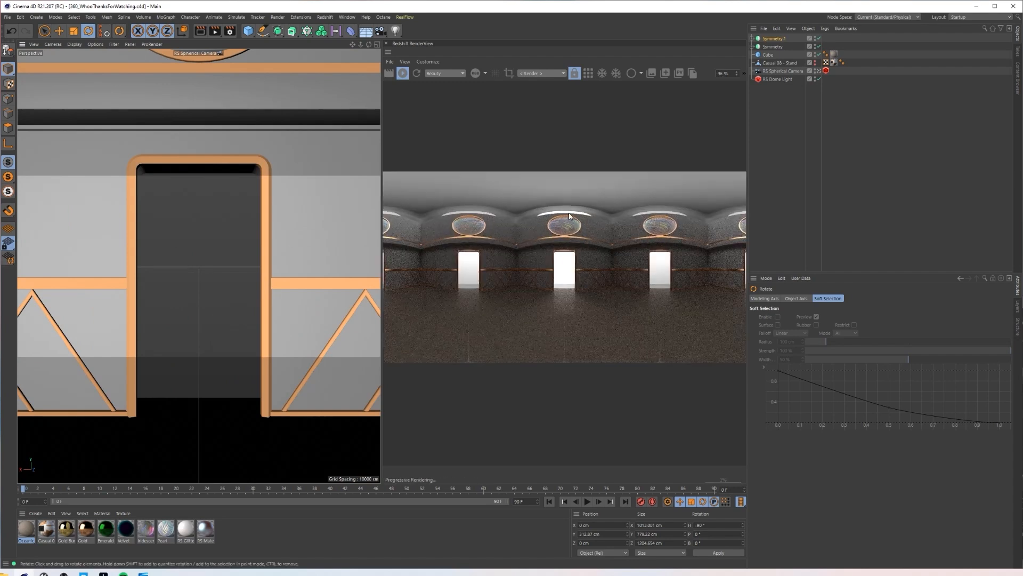
{"action": "scroll", "coordinate": [572, 214], "scroll_direction": "up", "scroll_amount": 3}
{"action": "scroll", "coordinate": [571, 214], "scroll_direction": "down", "scroll_amount": 2}
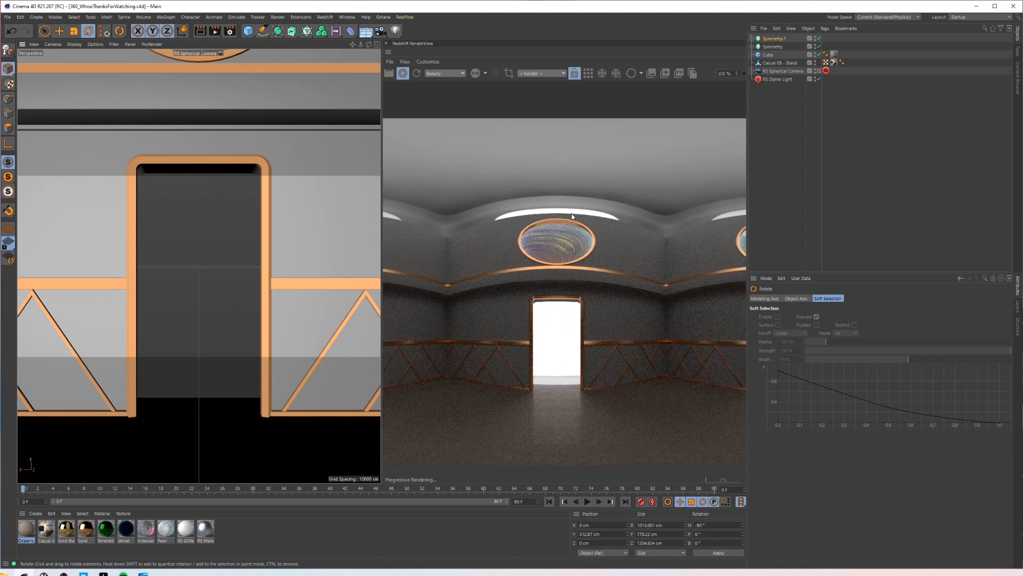
{"action": "scroll", "coordinate": [538, 228], "scroll_direction": "down", "scroll_amount": 3}
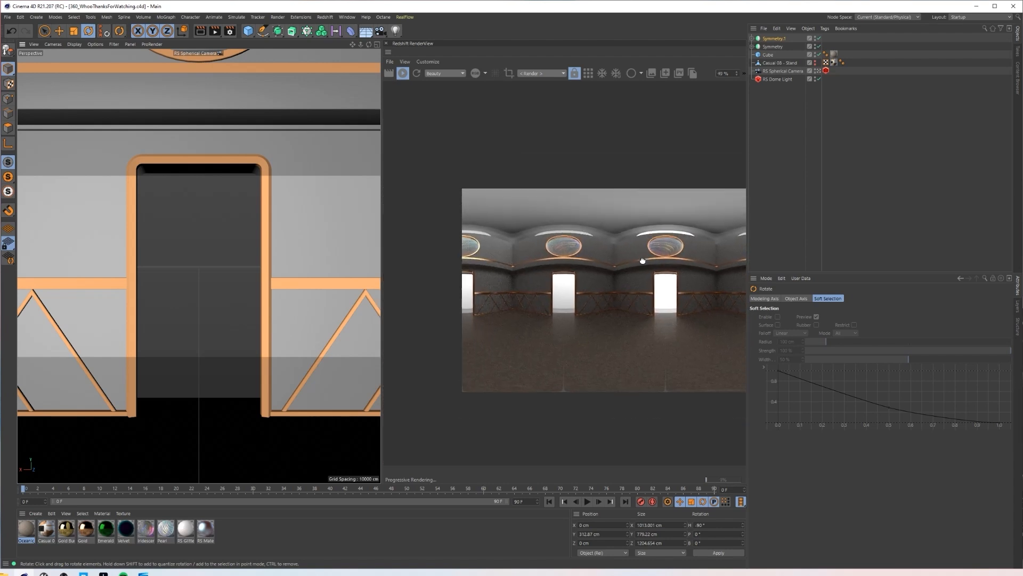
{"action": "left_click_drag", "start_coordinate": [546, 261], "coordinate": [574, 268]}
{"action": "scroll", "coordinate": [564, 260], "scroll_direction": "down", "scroll_amount": 1}
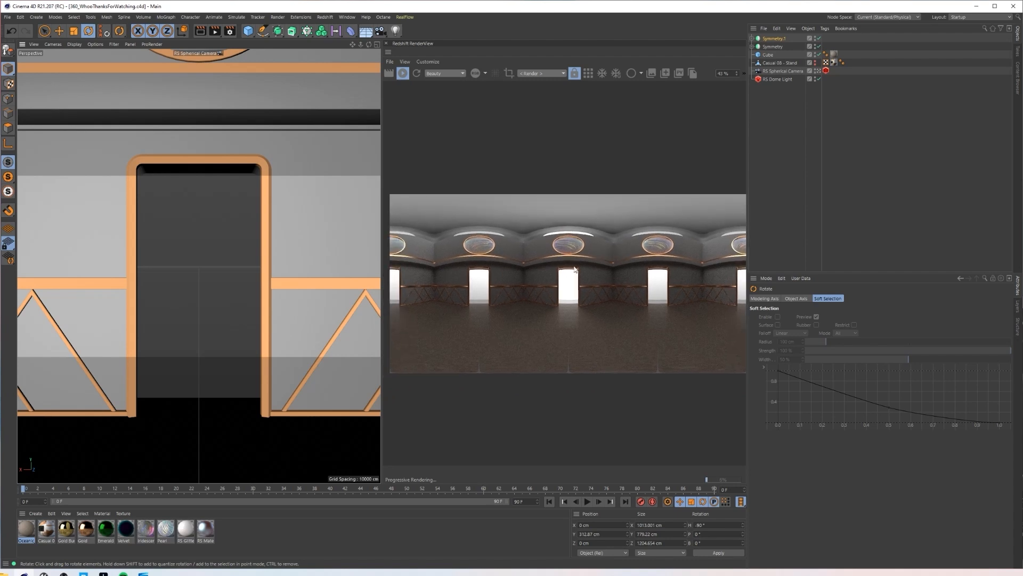
Step: Mark render regions around the panorama's central doorway and its two outer edges to compare the directions of the 360-degree view
{"action": "left_click_drag", "start_coordinate": [536, 211], "coordinate": [596, 322], "text": "ctrl"}
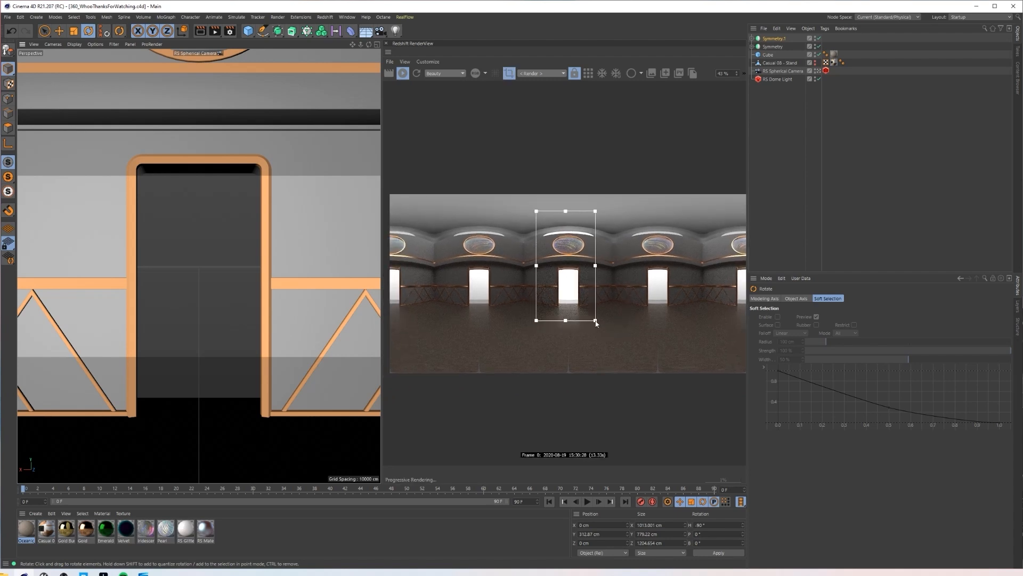
{"action": "left_click", "coordinate": [602, 313]}
{"action": "scroll", "coordinate": [603, 307], "scroll_direction": "down", "scroll_amount": 1}
{"action": "left_click_drag", "start_coordinate": [691, 221], "coordinate": [751, 329]}
{"action": "left_click_drag", "start_coordinate": [455, 232], "coordinate": [403, 326]}
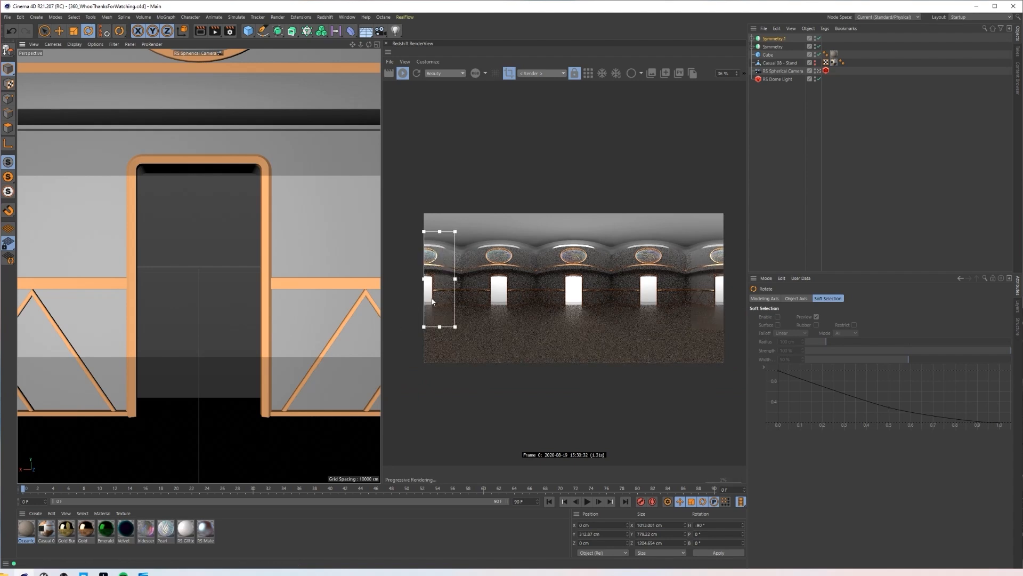
{"action": "left_click", "coordinate": [501, 258]}
{"action": "left_click", "coordinate": [488, 252]}
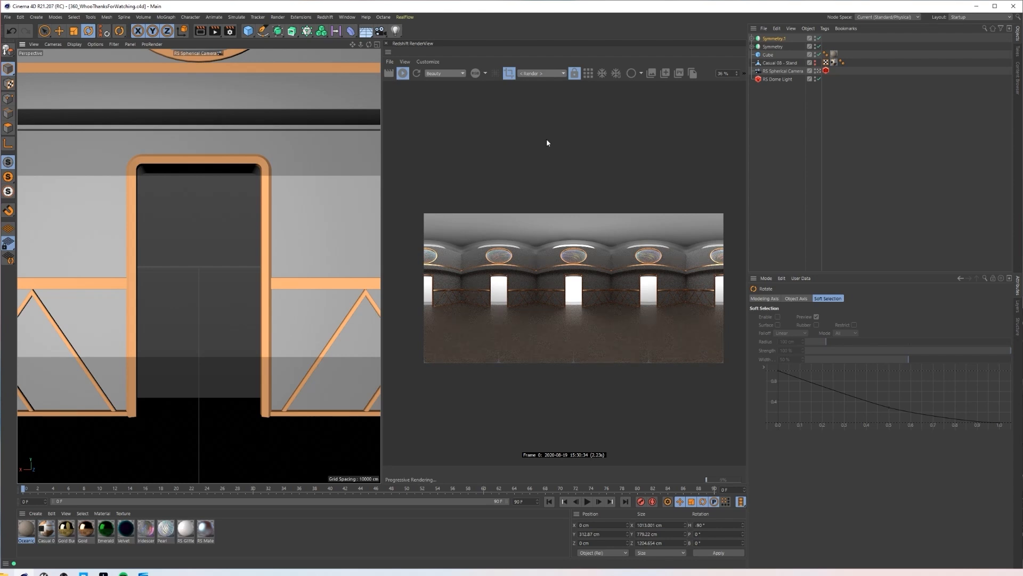
Step: Apply the gold material to the Cube.2 cornice under Symmetry.2 and toggle the Symmetry.1 generator
{"action": "left_click", "coordinate": [778, 79]}
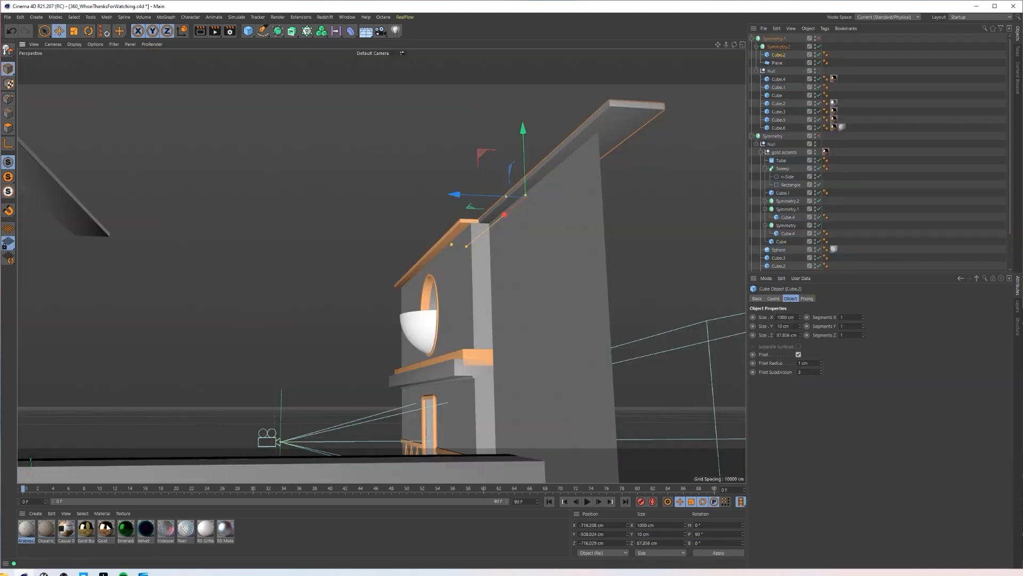
{"action": "left_click_drag", "start_coordinate": [799, 85], "coordinate": [788, 56]}
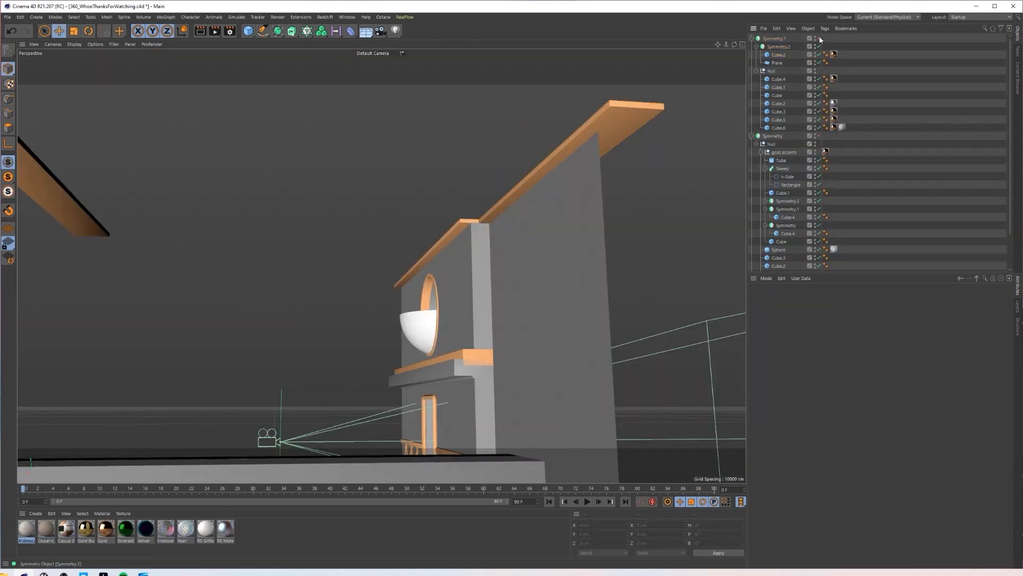
{"action": "left_click", "coordinate": [819, 38]}
{"action": "left_click_drag", "start_coordinate": [493, 252], "coordinate": [473, 323], "text": "alt"}
Step: Group the Cube.2 cornice and the Plane under Symmetry.2 into a null
{"action": "left_click", "coordinate": [782, 55]}
{"action": "left_click", "coordinate": [778, 63], "text": "shift"}
{"action": "key", "text": "alt+g"}
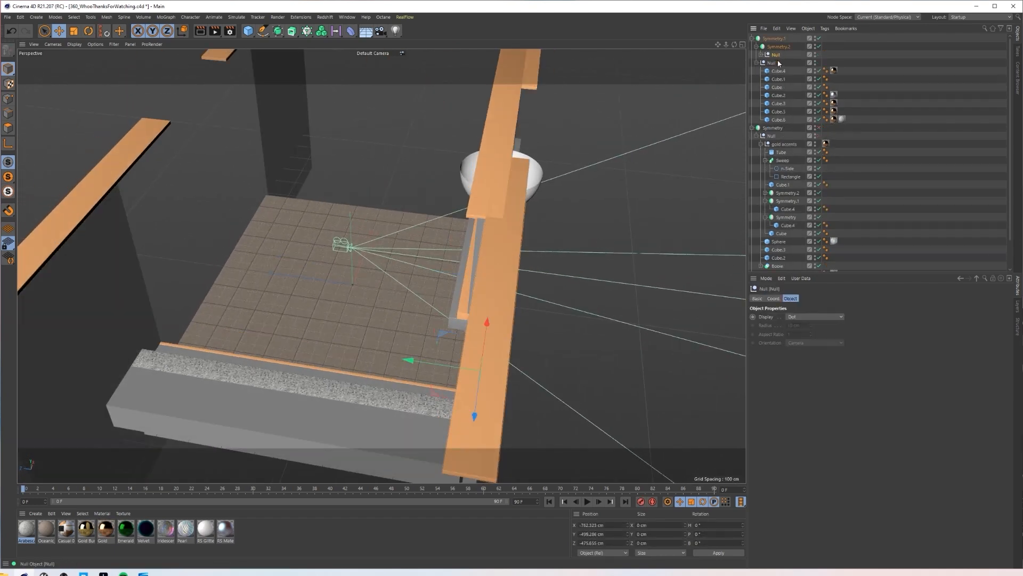
Step: Nest the Symmetry.1 group inside the null under the main Symmetry generator
{"action": "left_click_drag", "start_coordinate": [260, 162], "coordinate": [436, 362], "text": "alt"}
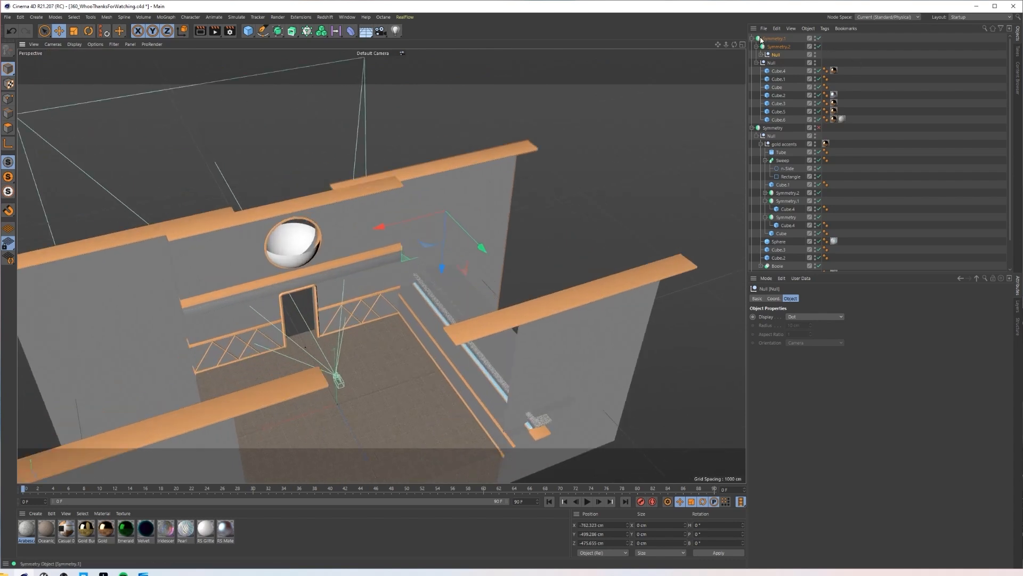
{"action": "left_click", "coordinate": [753, 38]}
{"action": "left_click_drag", "start_coordinate": [780, 60], "coordinate": [775, 55]}
{"action": "left_click_drag", "start_coordinate": [651, 145], "coordinate": [461, 257], "text": "alt"}
{"action": "left_click_drag", "start_coordinate": [456, 296], "coordinate": [402, 307], "text": "alt"}
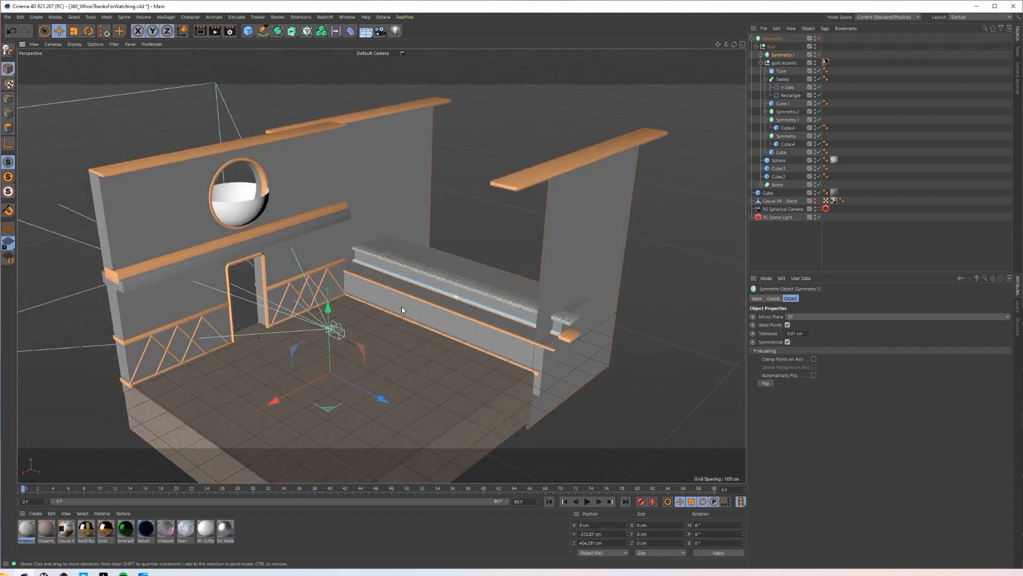
Step: Browse the adult trees in the Forester Expansion Pack 1 library
{"action": "left_click", "coordinate": [325, 16]}
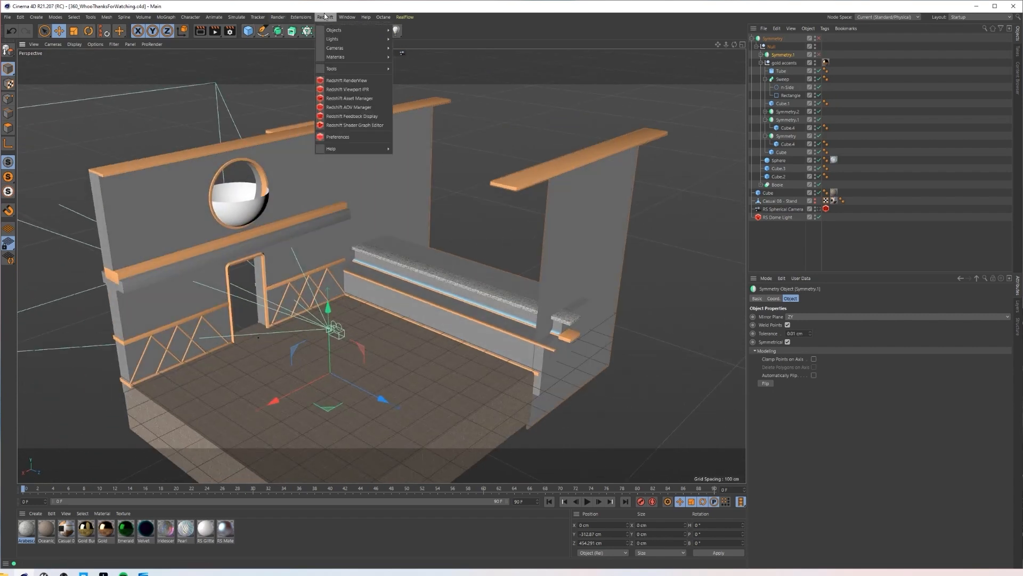
{"action": "mouse_move", "coordinate": [301, 16]}
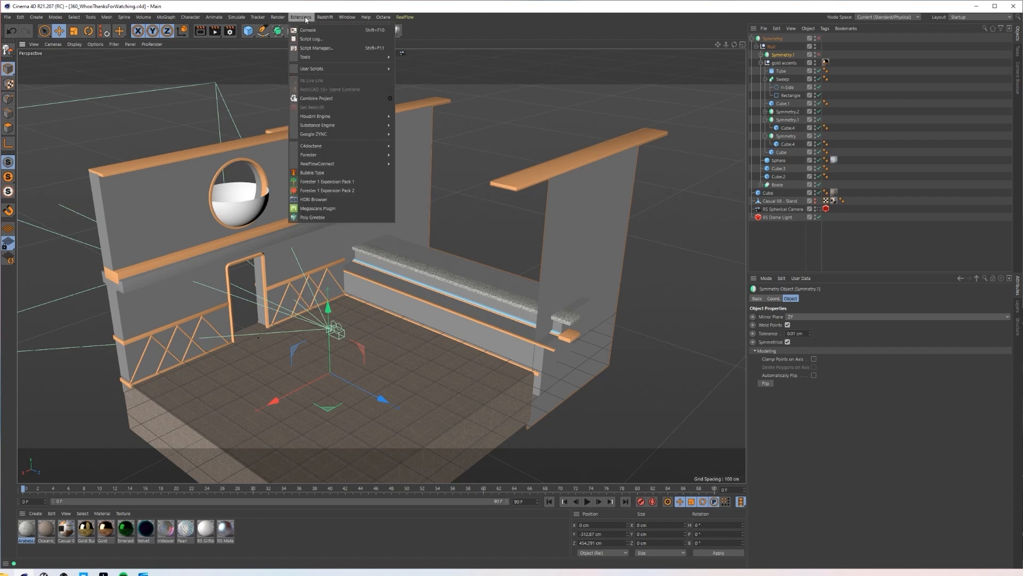
{"action": "left_click", "coordinate": [332, 182]}
{"action": "scroll", "coordinate": [289, 227], "scroll_direction": "down", "scroll_amount": 10}
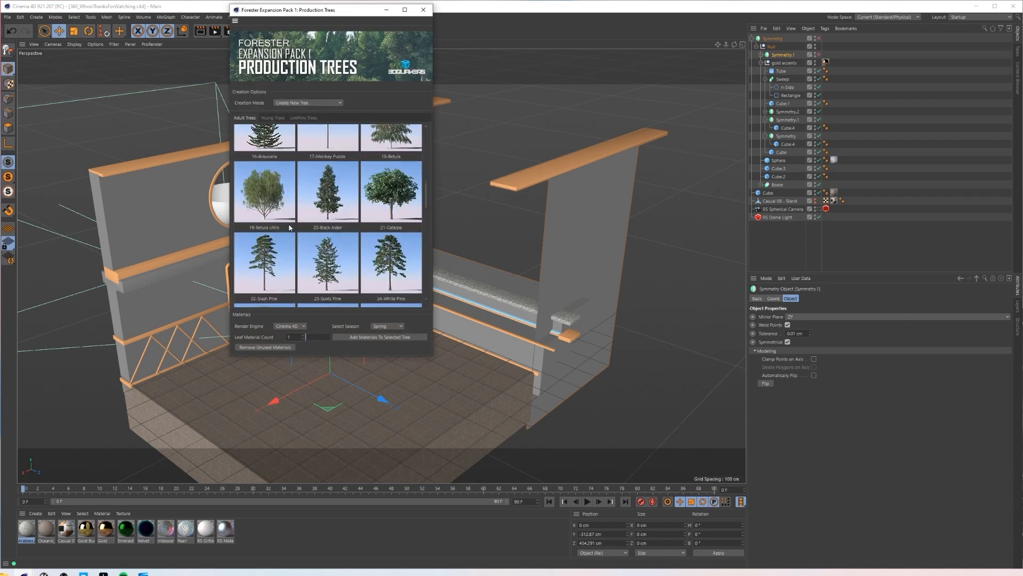
{"action": "scroll", "coordinate": [289, 227], "scroll_direction": "down", "scroll_amount": 6}
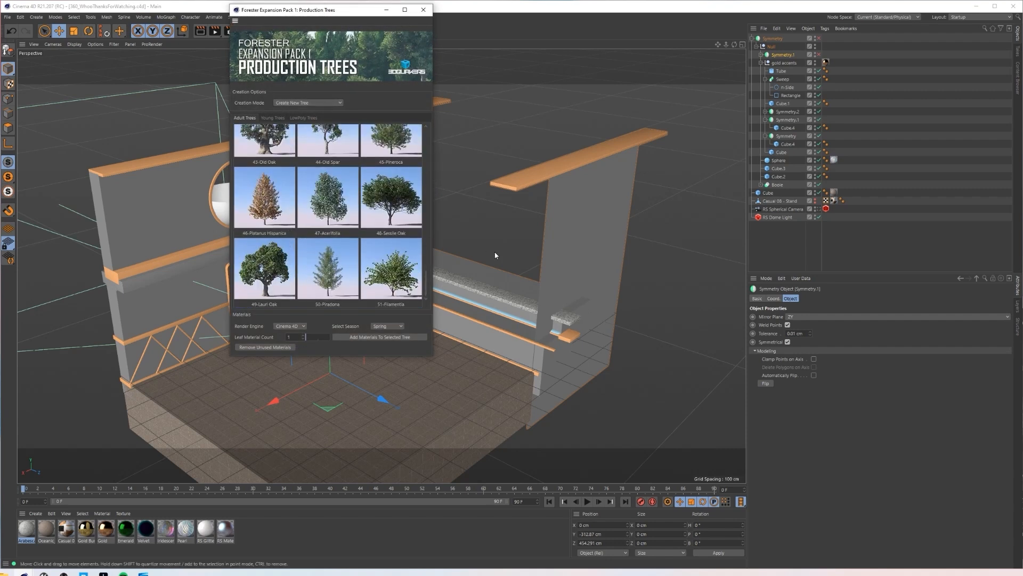
{"action": "left_click_drag", "start_coordinate": [436, 247], "coordinate": [549, 247]}
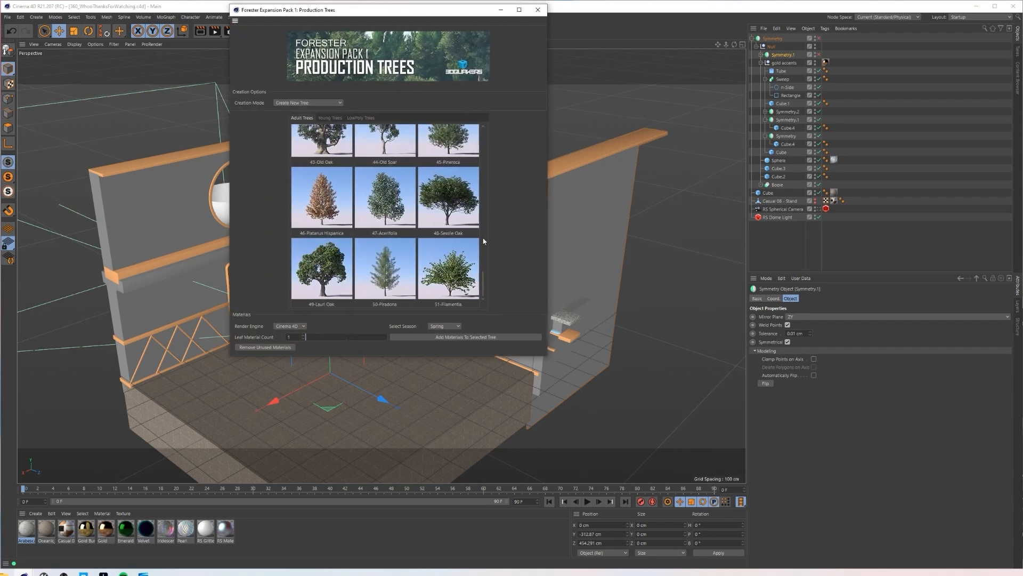
{"action": "scroll", "coordinate": [448, 261], "scroll_direction": "up", "scroll_amount": 3}
{"action": "scroll", "coordinate": [449, 261], "scroll_direction": "down", "scroll_amount": 3}
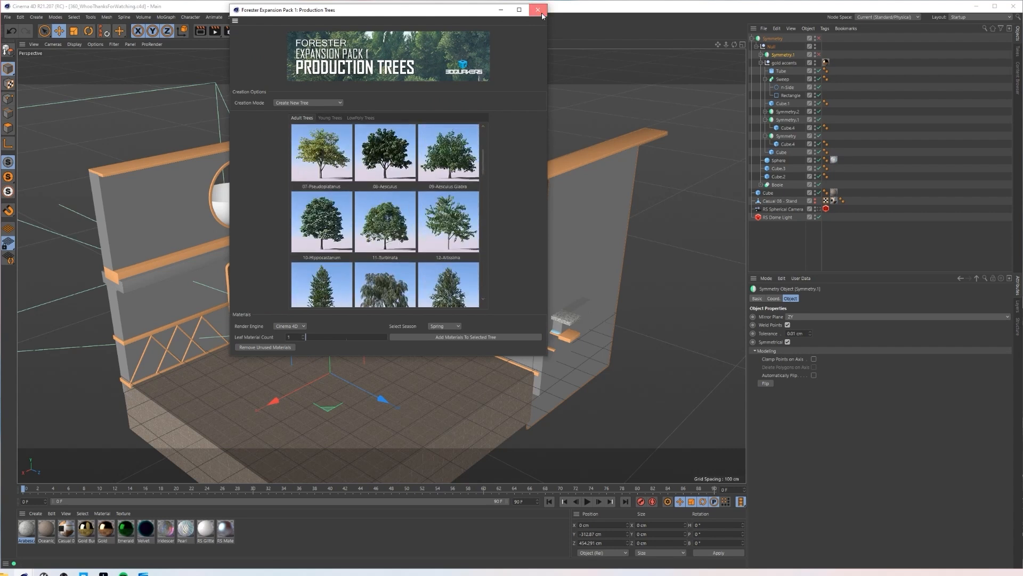
{"action": "left_click", "coordinate": [538, 10]}
Step: Add a Forester Tree object to the scene
{"action": "left_click", "coordinate": [330, 18]}
{"action": "mouse_move", "coordinate": [301, 17]}
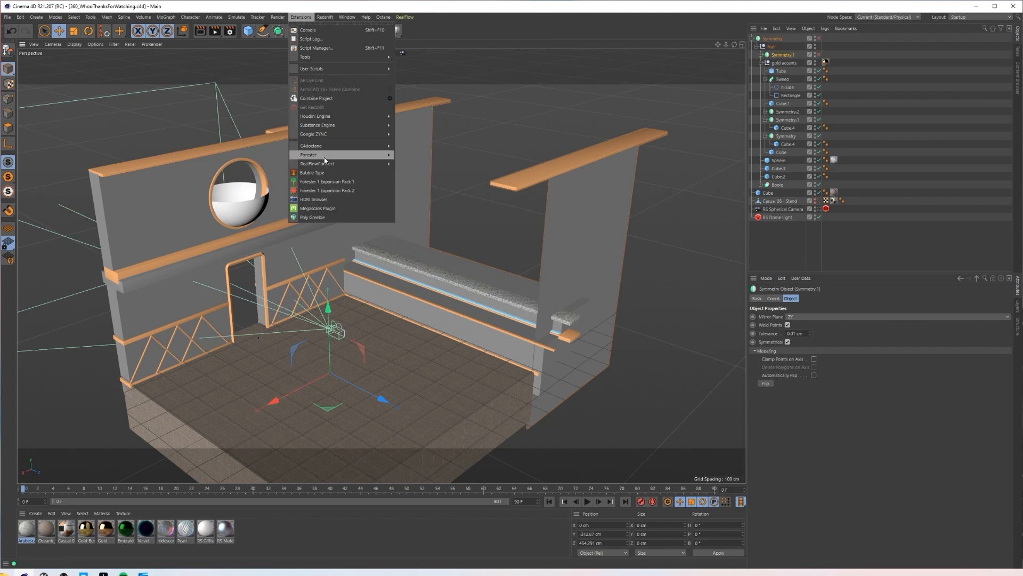
{"action": "mouse_move", "coordinate": [326, 159]}
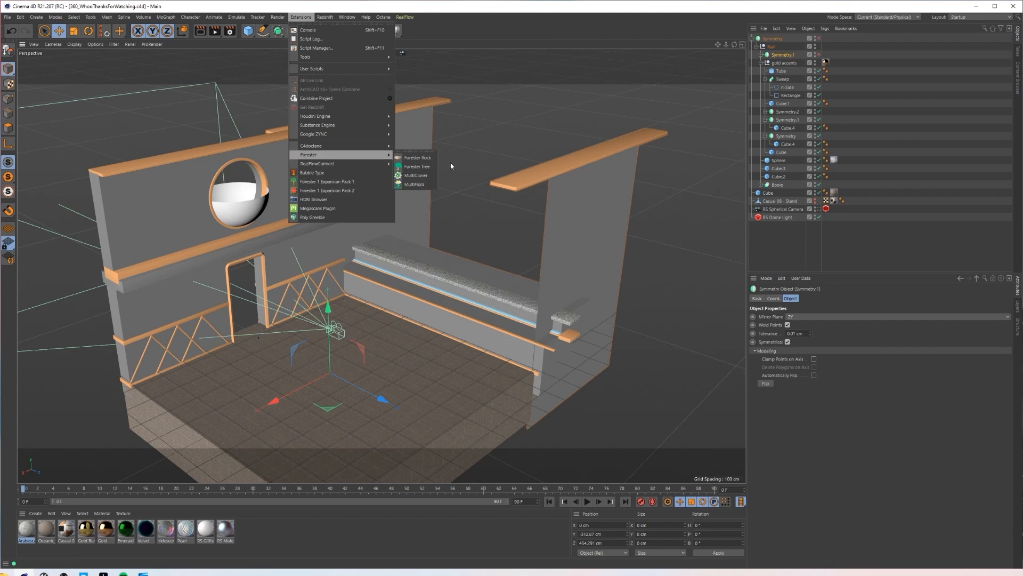
{"action": "left_click", "coordinate": [420, 167]}
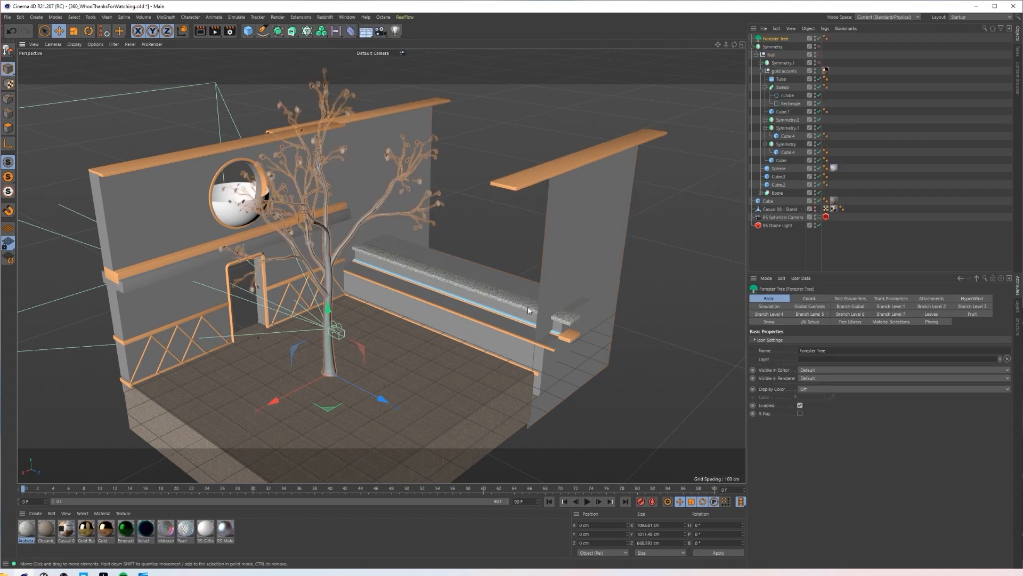
Step: Look through the Forester Tree Library and load the Delonix preset onto the tree
{"action": "left_click", "coordinate": [883, 322]}
{"action": "left_click", "coordinate": [851, 322]}
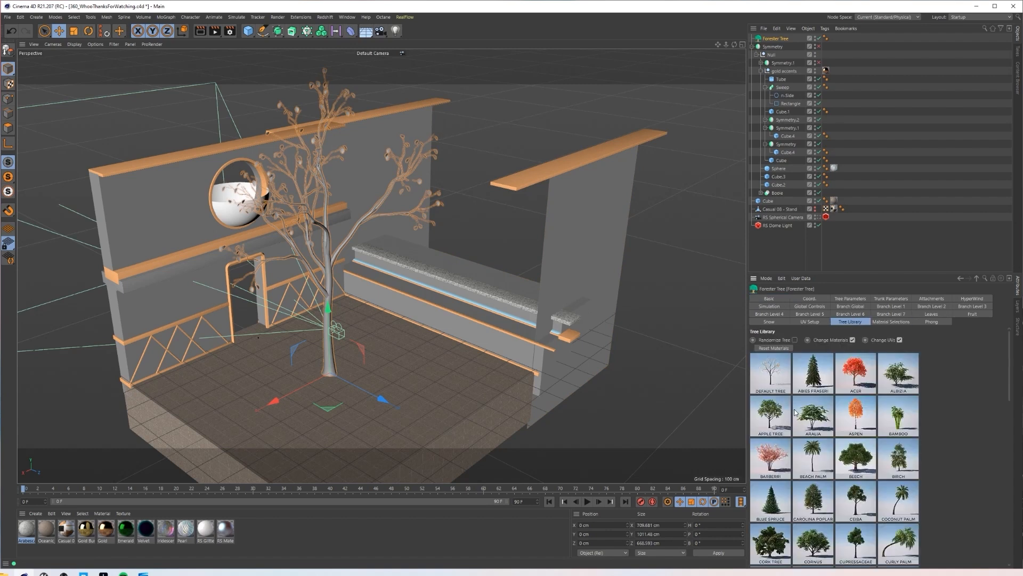
{"action": "scroll", "coordinate": [799, 410], "scroll_direction": "down", "scroll_amount": 3}
{"action": "scroll", "coordinate": [806, 408], "scroll_direction": "down", "scroll_amount": 6}
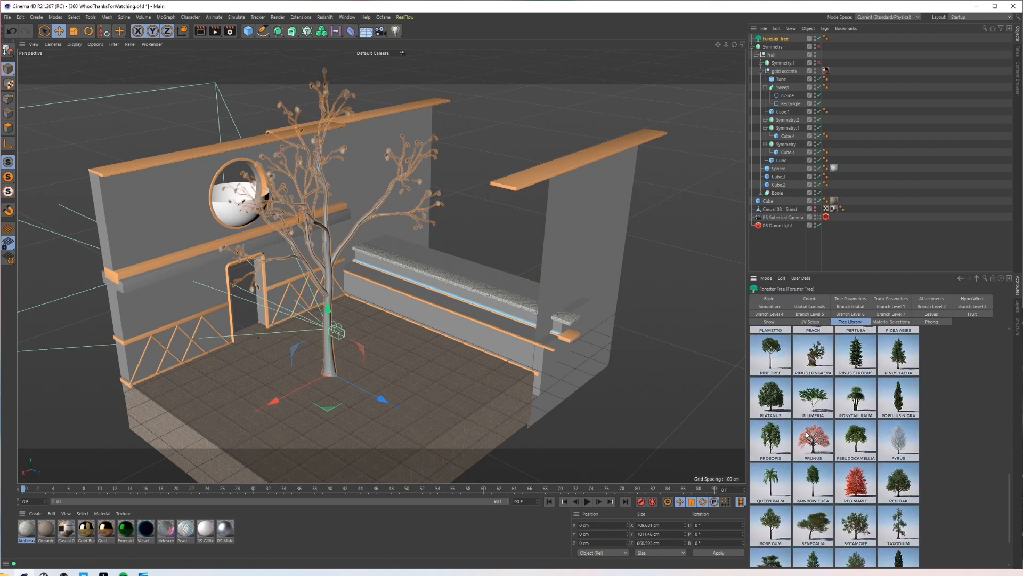
{"action": "scroll", "coordinate": [809, 433], "scroll_direction": "down", "scroll_amount": 2}
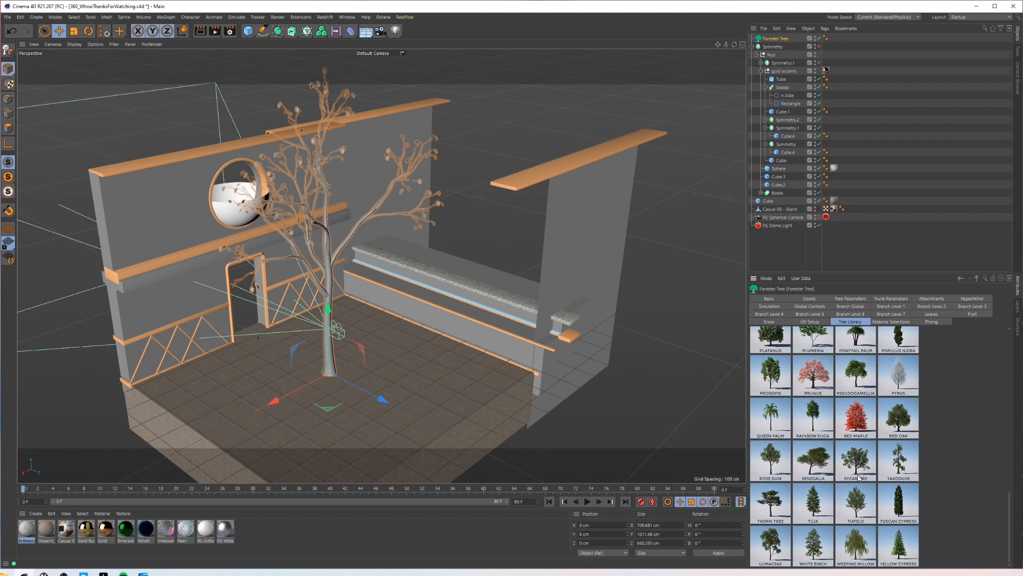
{"action": "scroll", "coordinate": [830, 503], "scroll_direction": "up", "scroll_amount": 5}
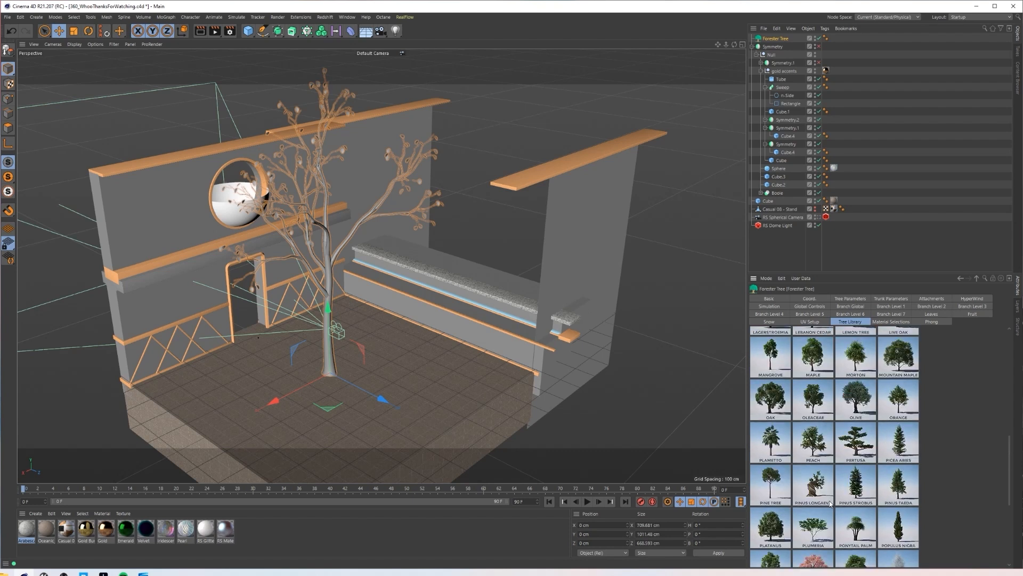
{"action": "scroll", "coordinate": [832, 490], "scroll_direction": "up", "scroll_amount": 4}
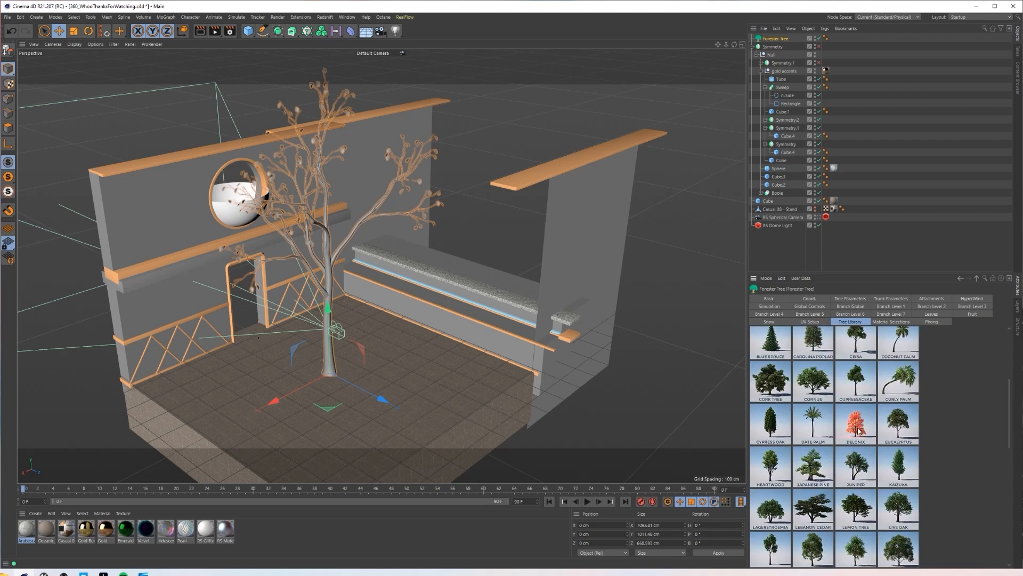
{"action": "scroll", "coordinate": [858, 431], "scroll_direction": "up", "scroll_amount": 1}
{"action": "scroll", "coordinate": [851, 485], "scroll_direction": "up", "scroll_amount": 3}
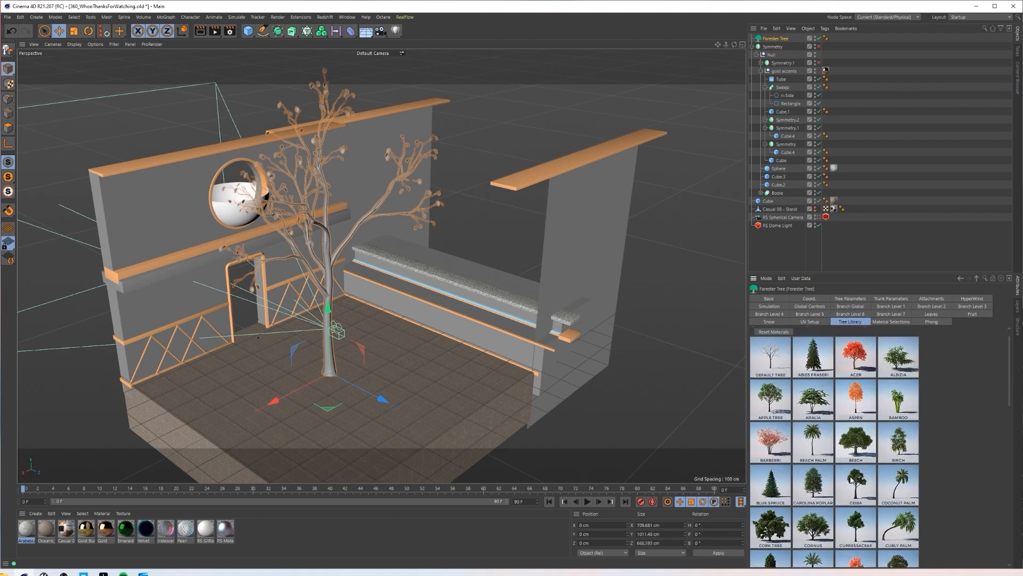
{"action": "scroll", "coordinate": [851, 482], "scroll_direction": "down", "scroll_amount": 3}
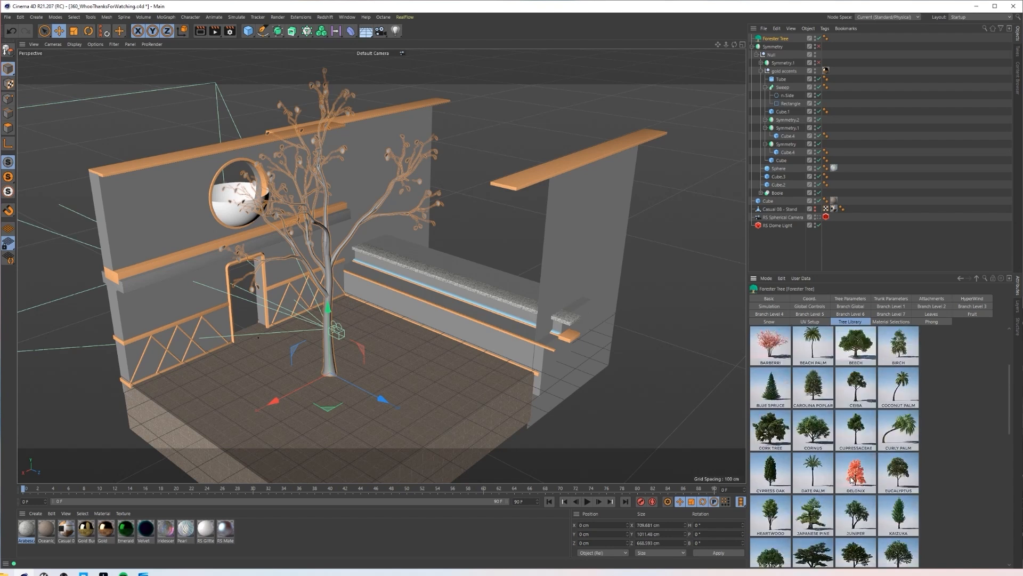
{"action": "left_click", "coordinate": [851, 475]}
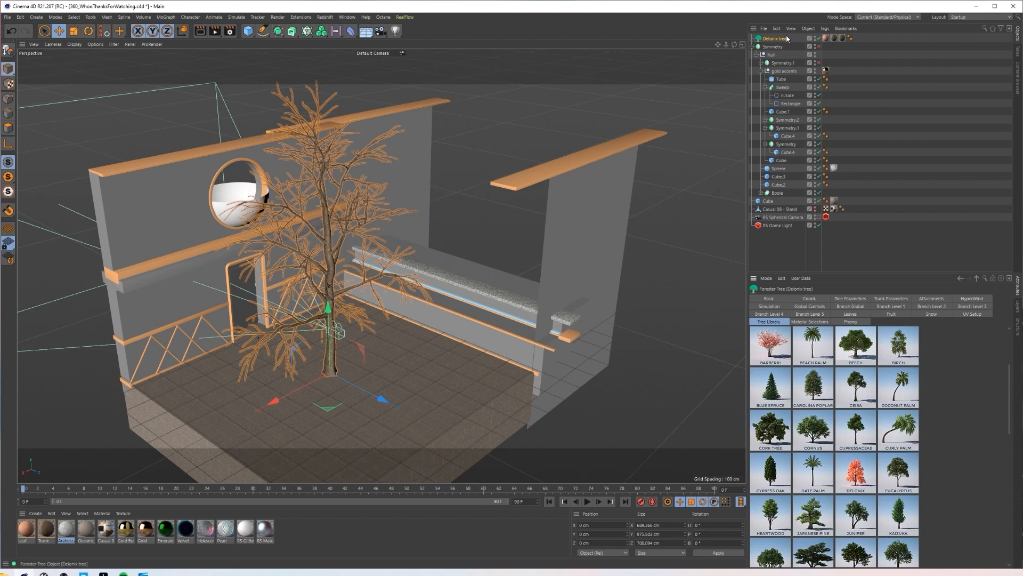
Step: Set the Delonix tree's Viewport Levels to 5 and move the tree behind the side wall's planter ledge
{"action": "left_click", "coordinate": [865, 299]}
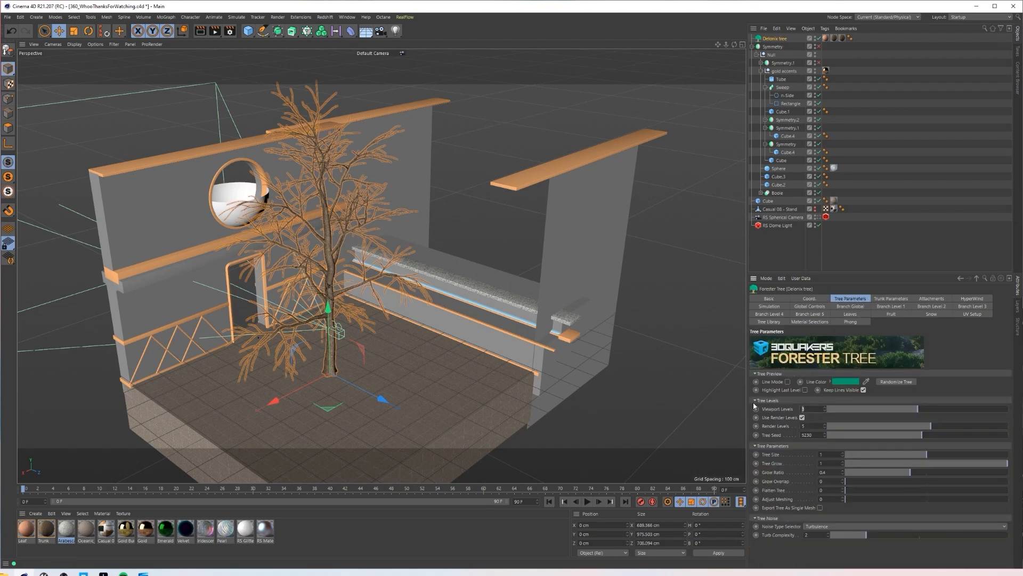
{"action": "key", "text": "Return"}
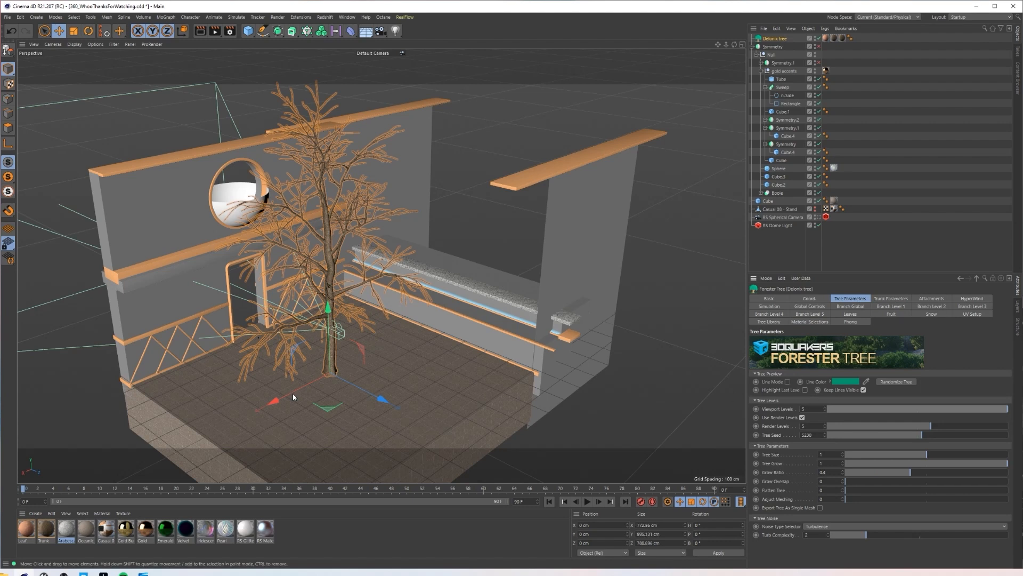
{"action": "left_click_drag", "start_coordinate": [286, 396], "coordinate": [469, 292]}
{"action": "mouse_move", "coordinate": [452, 243]}
{"action": "left_mouse_down", "text": "alt"}
{"action": "mouse_move", "coordinate": [453, 216]}
{"action": "mouse_move", "coordinate": [416, 240]}
{"action": "mouse_move", "coordinate": [444, 234]}
{"action": "left_mouse_up", "text": "alt"}
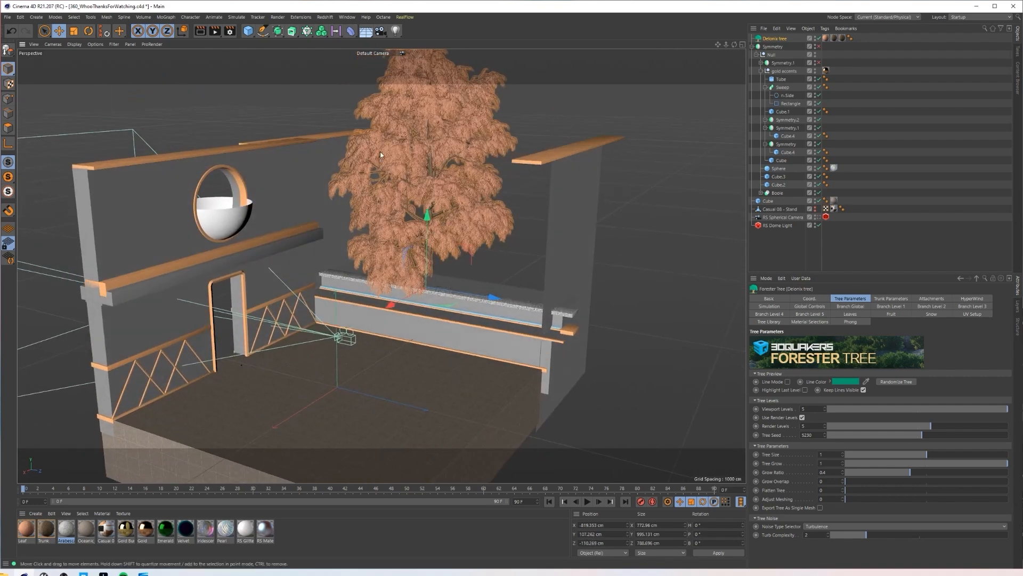
Step: Duplicate the low side wall Cube.1 and make the copy a backdrop wall about 933 cm tall behind the ledge
{"action": "left_click_drag", "start_coordinate": [379, 155], "coordinate": [416, 176], "text": "alt"}
{"action": "left_click", "coordinate": [471, 331]}
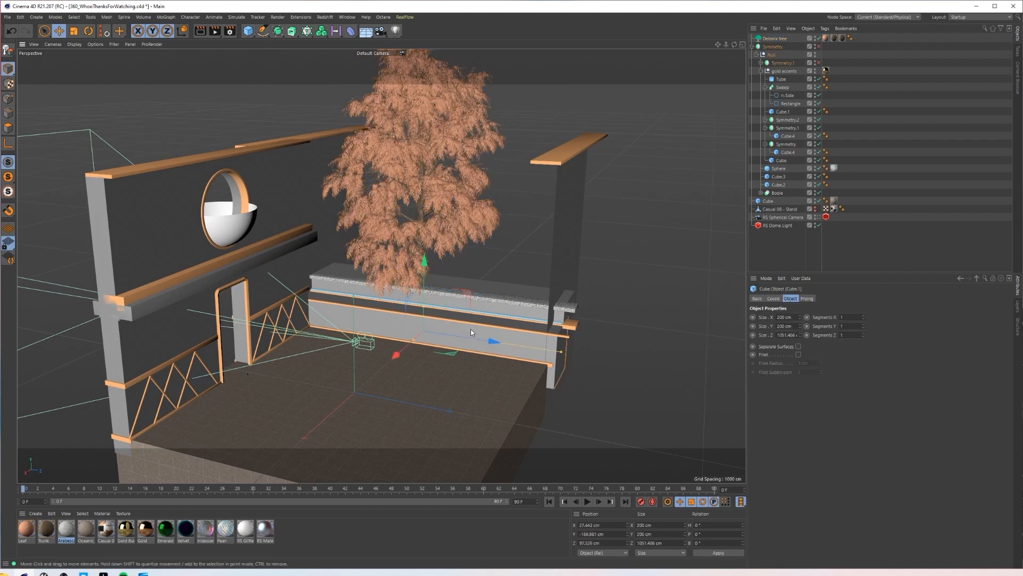
{"action": "left_click", "coordinate": [761, 63]}
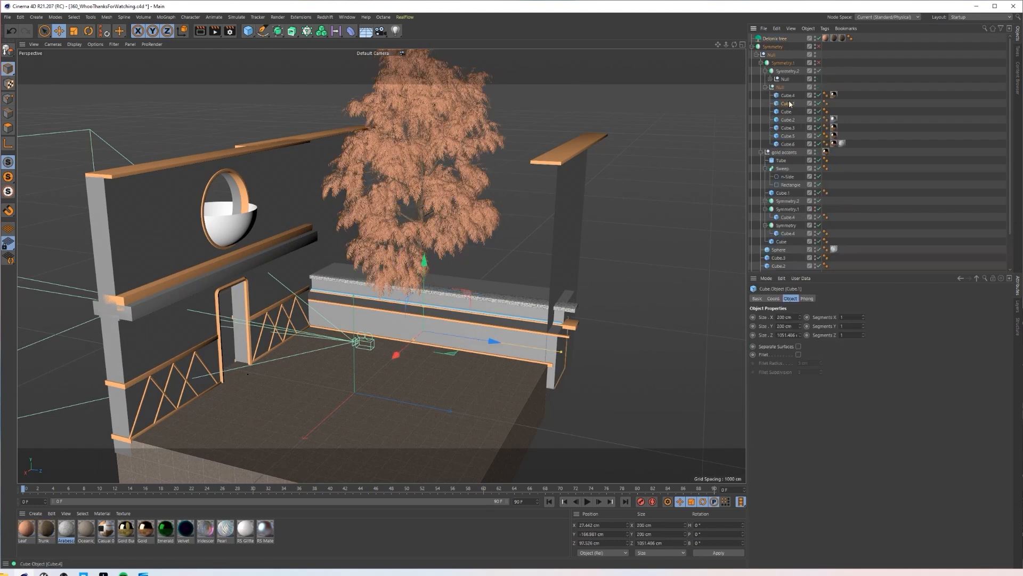
{"action": "mouse_move", "coordinate": [787, 95]}
{"action": "left_mouse_down", "text": "ctrl"}
{"action": "mouse_move", "coordinate": [786, 87]}
{"action": "mouse_move", "coordinate": [785, 99]}
{"action": "left_mouse_up", "text": "ctrl"}
{"action": "left_click_drag", "start_coordinate": [424, 262], "coordinate": [424, 217]}
{"action": "left_click_drag", "start_coordinate": [404, 311], "coordinate": [472, 155]}
{"action": "left_click_drag", "start_coordinate": [465, 256], "coordinate": [341, 453], "text": "alt"}
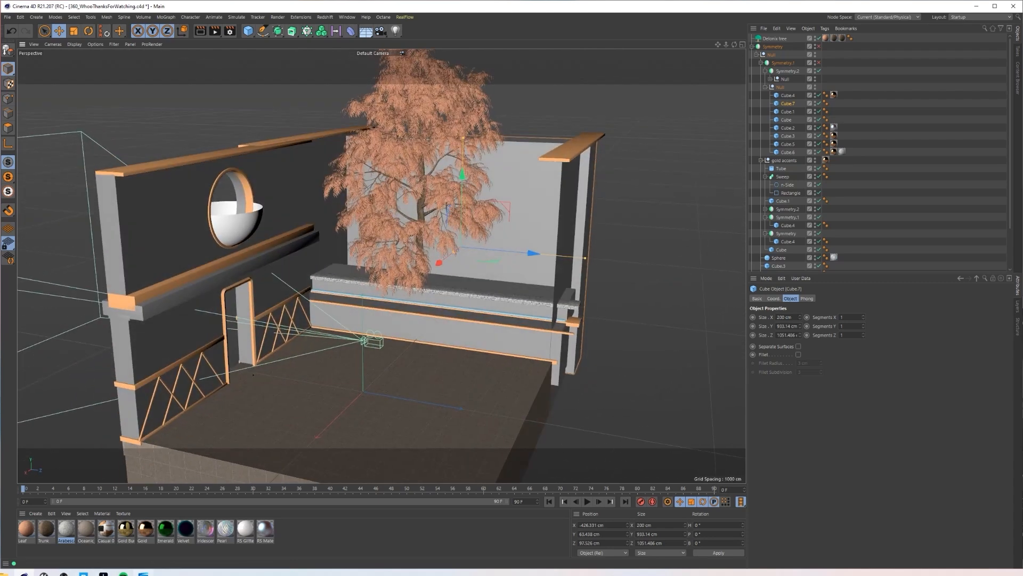
Step: Switch to Quixel Bridge and export the Mossy Stone Wall 2x2 M surface to Cinema 4D
{"action": "left_click", "coordinate": [83, 573]}
{"action": "scroll", "coordinate": [296, 226], "scroll_direction": "down", "scroll_amount": 3}
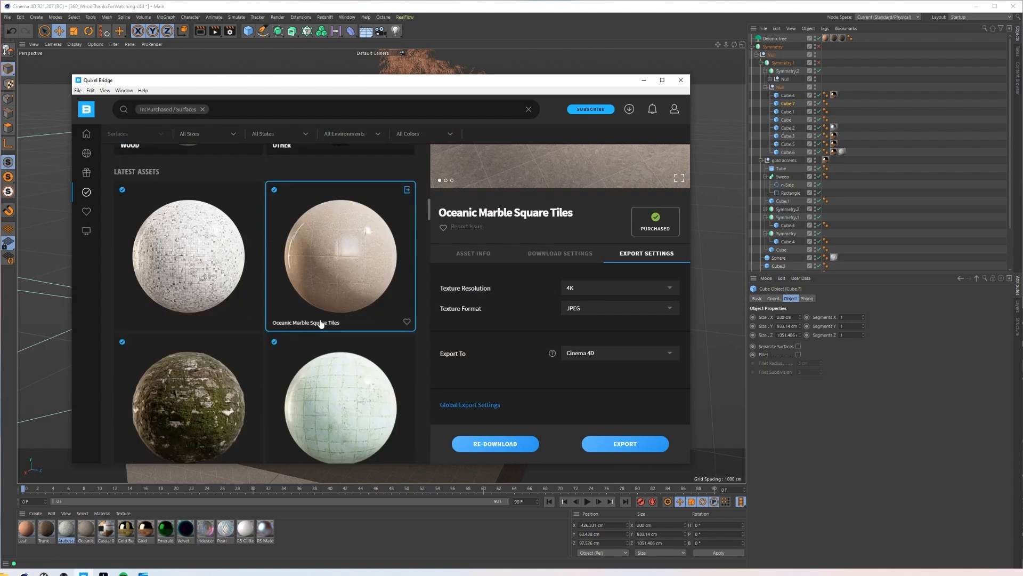
{"action": "left_click", "coordinate": [190, 331]}
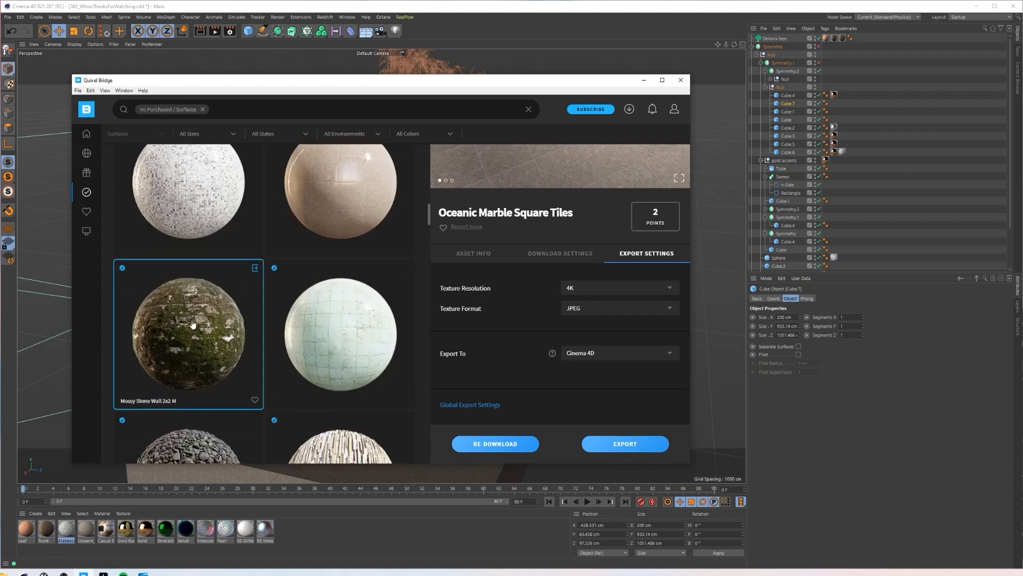
{"action": "left_click", "coordinate": [256, 268]}
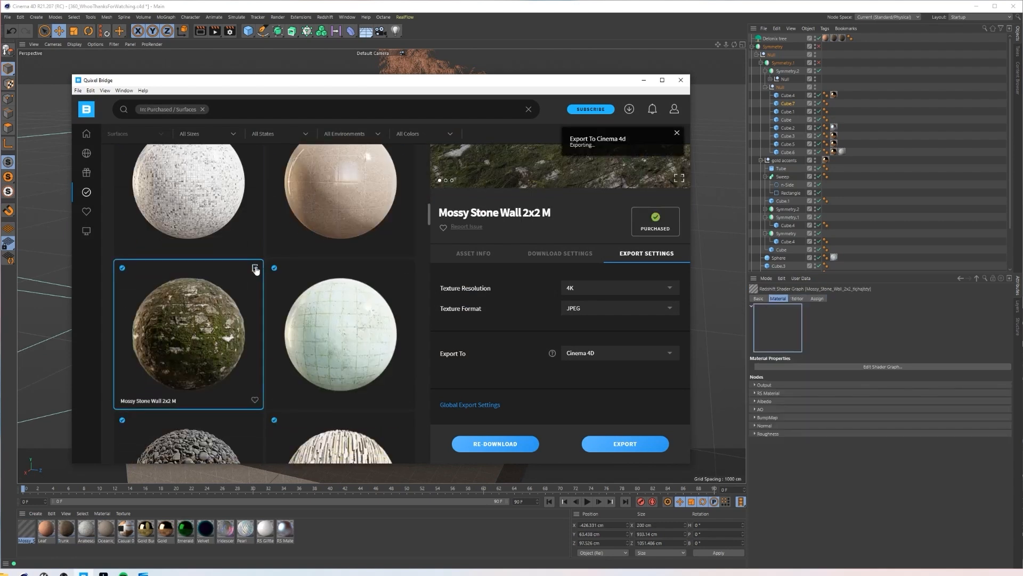
{"action": "left_click", "coordinate": [680, 80]}
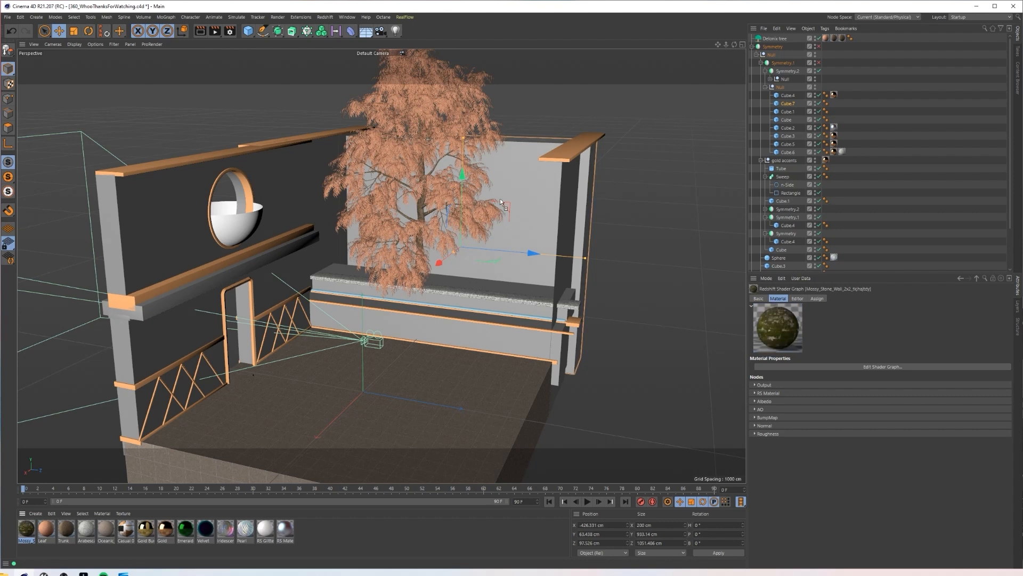
Step: Apply the Mossy Stone Wall material to the Cube.7 backdrop wall and change the material tag's projection
{"action": "left_click_drag", "start_coordinate": [534, 220], "coordinate": [533, 224]}
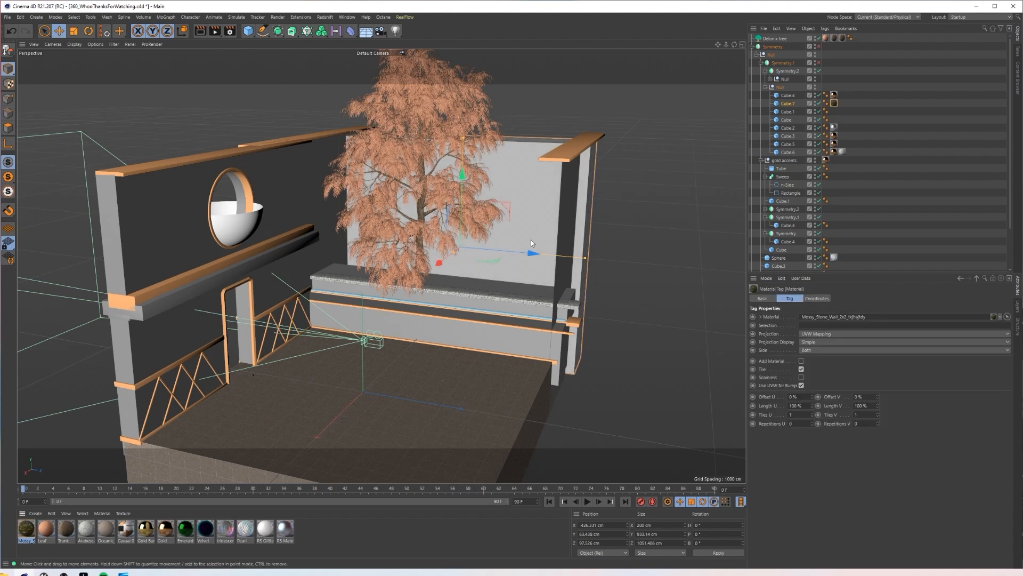
{"action": "left_click", "coordinate": [836, 334]}
{"action": "left_click", "coordinate": [831, 368]}
{"action": "left_click_drag", "start_coordinate": [510, 239], "coordinate": [466, 235], "text": "alt"}
Step: Convert the Delonix tree's Leaf and Trunk materials to Redshift materials
{"action": "left_click", "coordinate": [452, 259]}
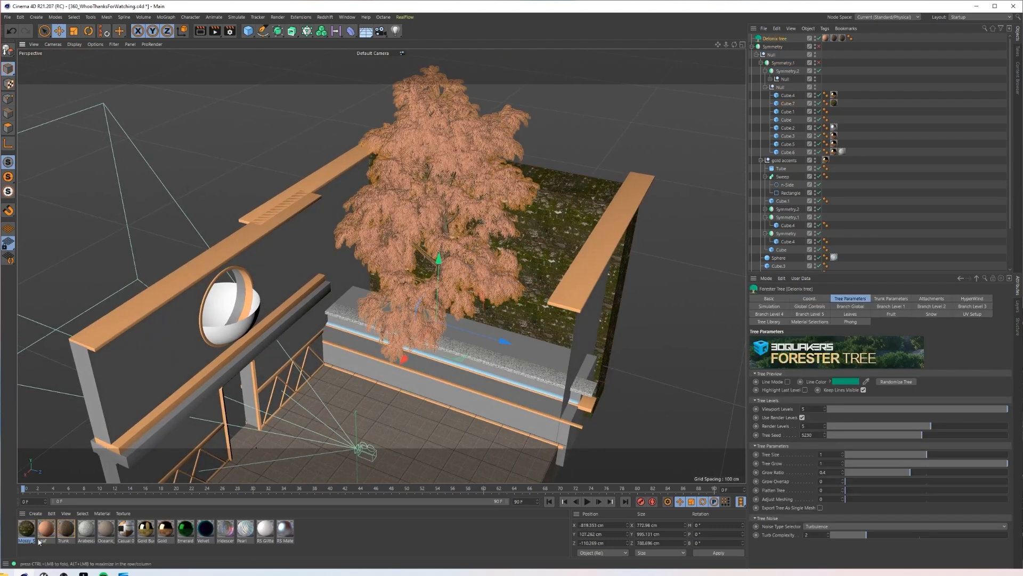
{"action": "left_click", "coordinate": [65, 528]}
{"action": "left_click", "coordinate": [48, 529], "text": "ctrl"}
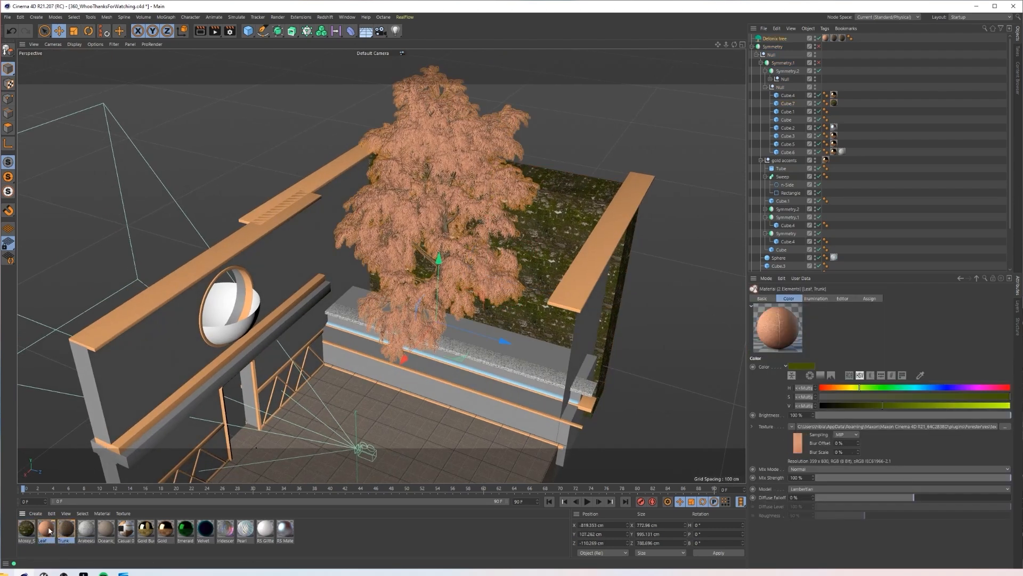
{"action": "left_click", "coordinate": [36, 514]}
{"action": "left_click", "coordinate": [50, 545]}
{"action": "left_click_drag", "start_coordinate": [49, 544], "coordinate": [70, 535]}
{"action": "left_click", "coordinate": [36, 514]}
{"action": "mouse_move", "coordinate": [75, 440]}
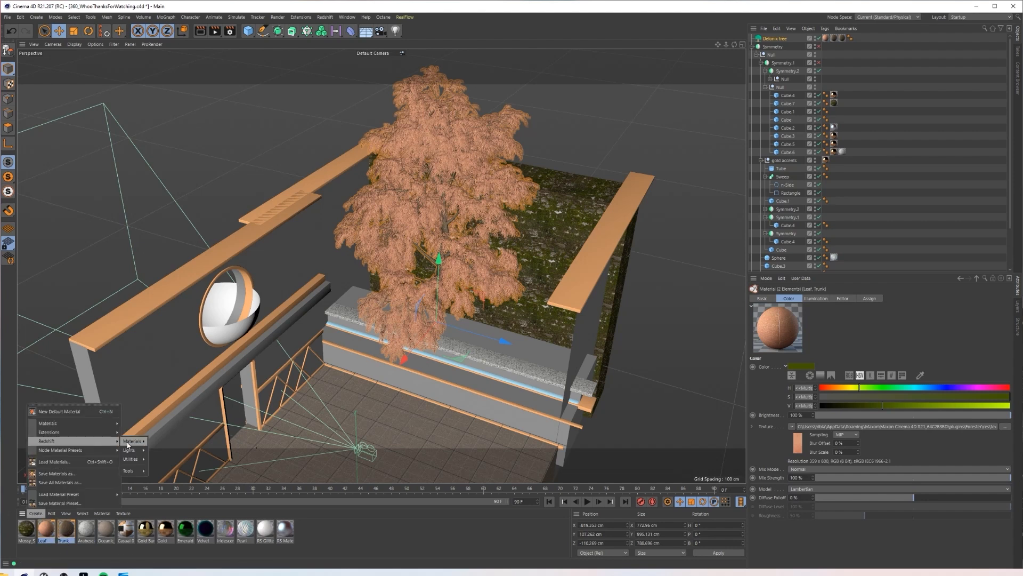
{"action": "mouse_move", "coordinate": [130, 471]}
{"action": "left_click", "coordinate": [189, 482]}
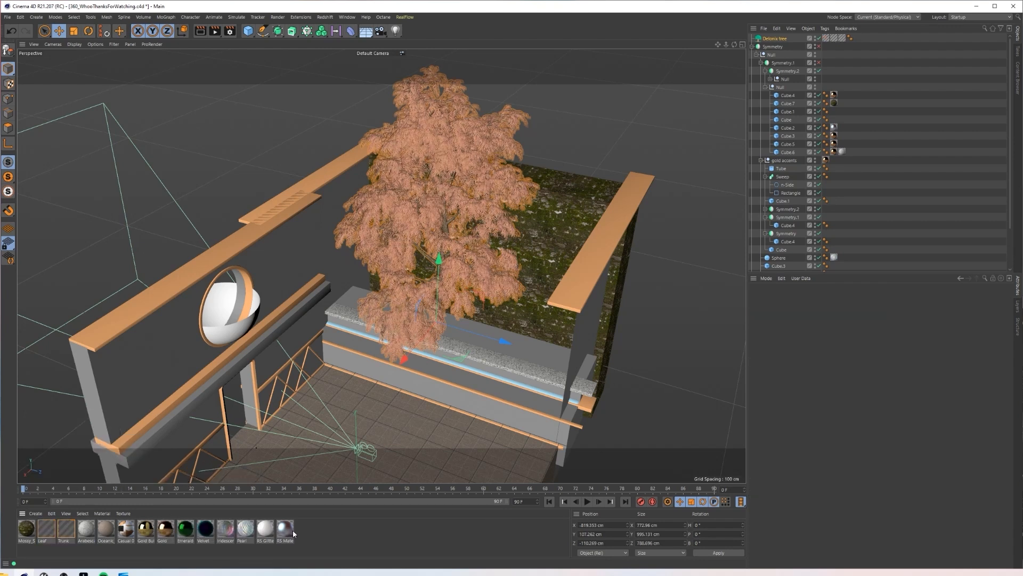
Step: In the Leaf material's shader graph, add a Fresnel node feeding a Ramp and connect the Ramp to the material's Emission Color
{"action": "double_click", "coordinate": [45, 531]}
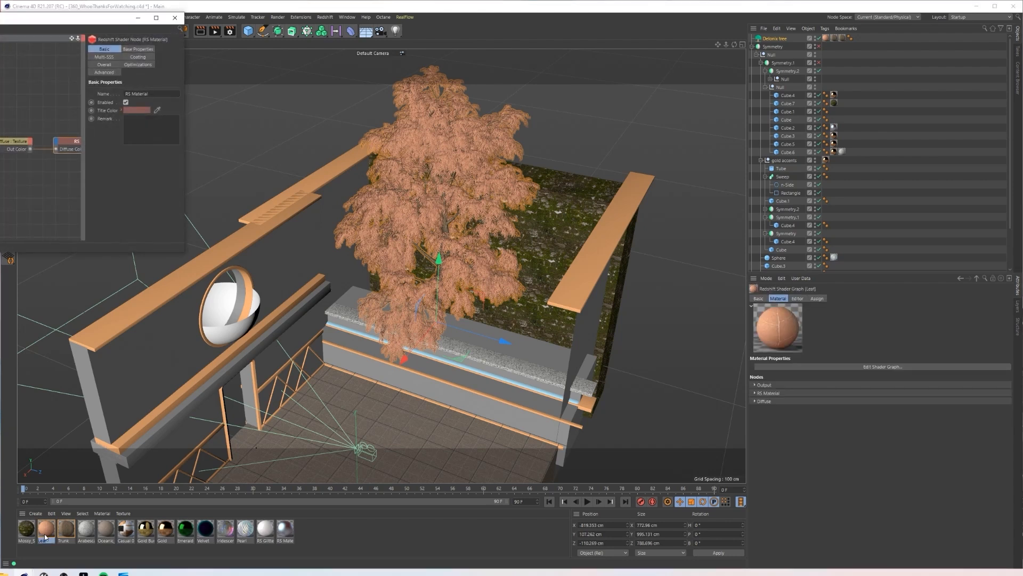
{"action": "left_click_drag", "start_coordinate": [81, 19], "coordinate": [428, 165]}
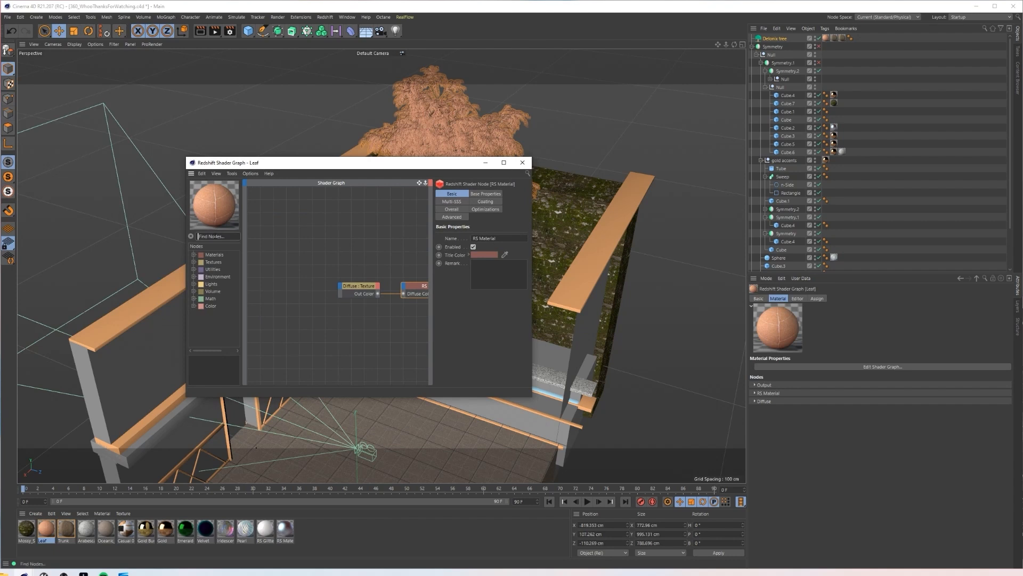
{"action": "type", "text": "ramp"}
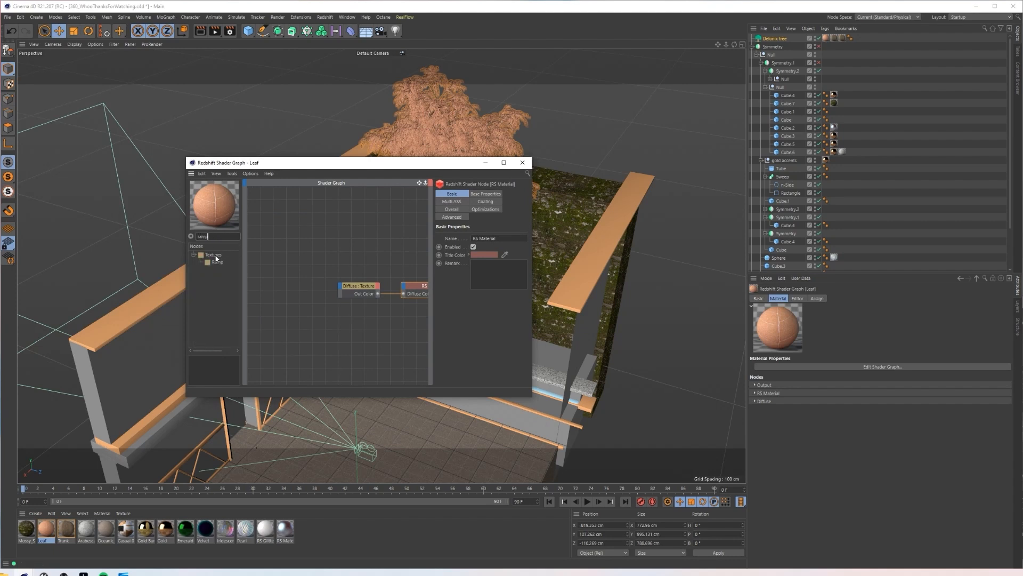
{"action": "left_click_drag", "start_coordinate": [215, 260], "coordinate": [364, 312]}
{"action": "key", "text": "ctrl+a"}
{"action": "key", "text": "BackSpace"}
{"action": "type", "text": "fres"}
{"action": "mouse_move", "coordinate": [215, 260]}
{"action": "left_mouse_down"}
{"action": "mouse_move", "coordinate": [318, 326]}
{"action": "mouse_move", "coordinate": [359, 312]}
{"action": "mouse_move", "coordinate": [350, 320]}
{"action": "mouse_move", "coordinate": [219, 276]}
{"action": "left_mouse_up"}
{"action": "left_click_drag", "start_coordinate": [299, 302], "coordinate": [403, 291]}
{"action": "mouse_move", "coordinate": [435, 353]}
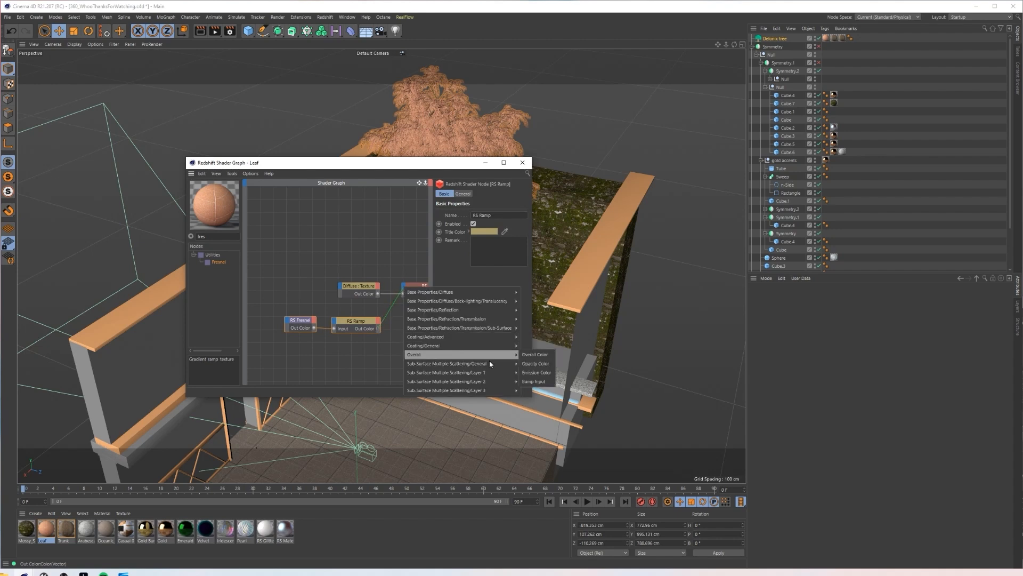
{"action": "left_click", "coordinate": [538, 373]}
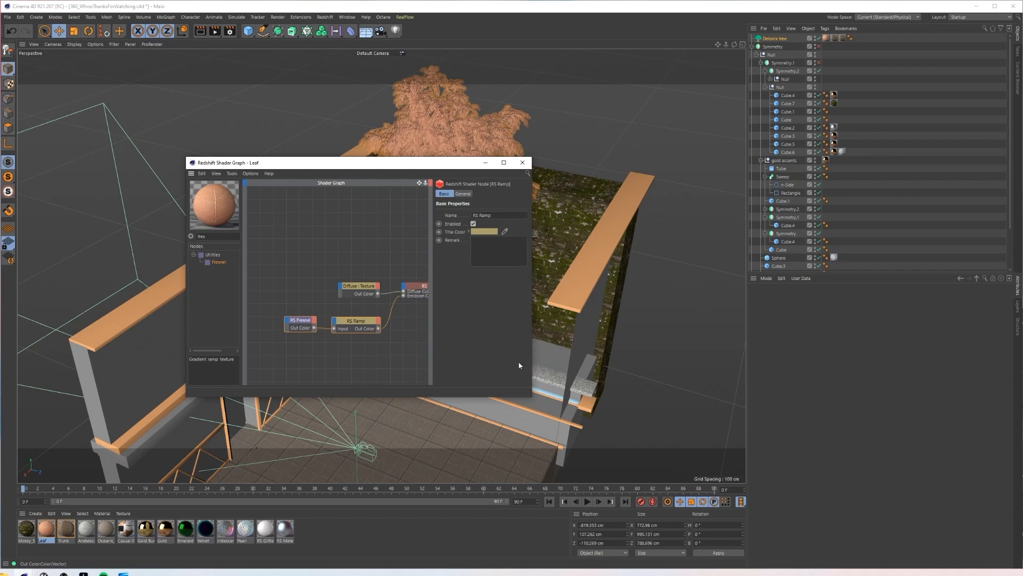
Step: Tidy the Leaf shader graph and set the RS Material's Emission Weight to 1
{"action": "left_click", "coordinate": [358, 287]}
{"action": "left_click_drag", "start_coordinate": [359, 287], "coordinate": [340, 287]}
{"action": "middle_click_drag", "start_coordinate": [341, 288], "coordinate": [292, 267], "text": "alt"}
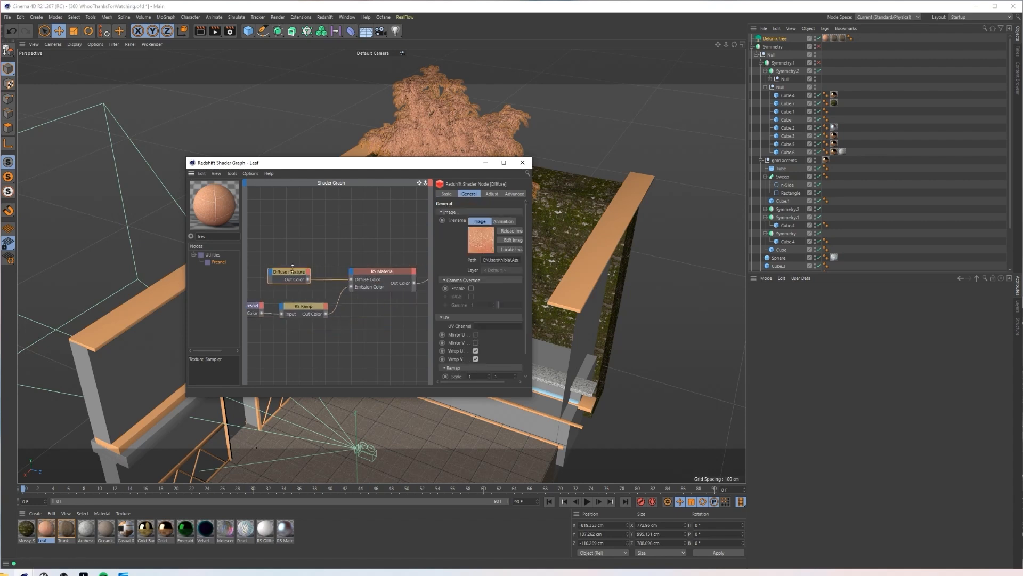
{"action": "left_click", "coordinate": [370, 269]}
{"action": "left_click", "coordinate": [462, 208]}
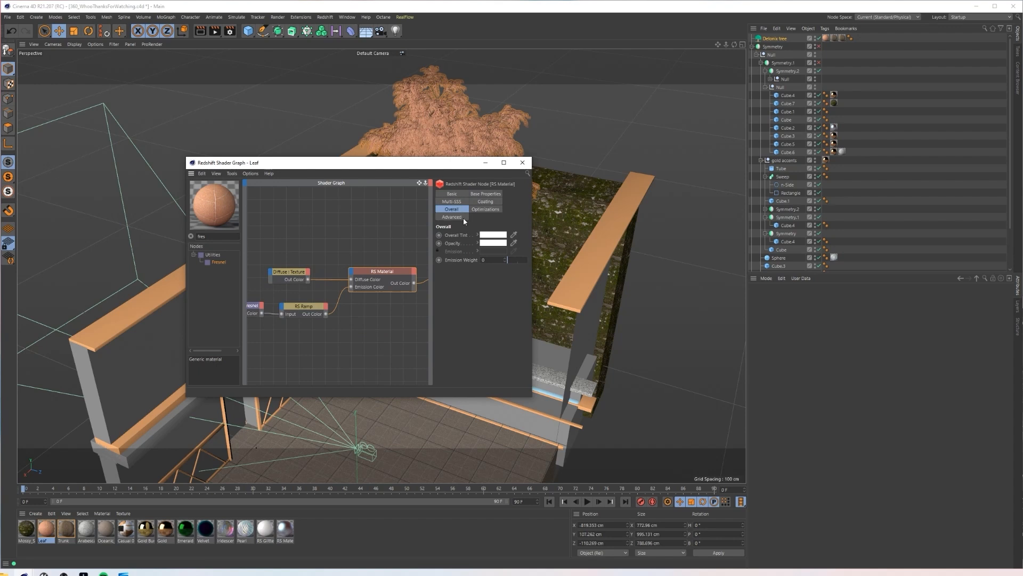
{"action": "type", "text": "1"}
{"action": "key", "text": "Return"}
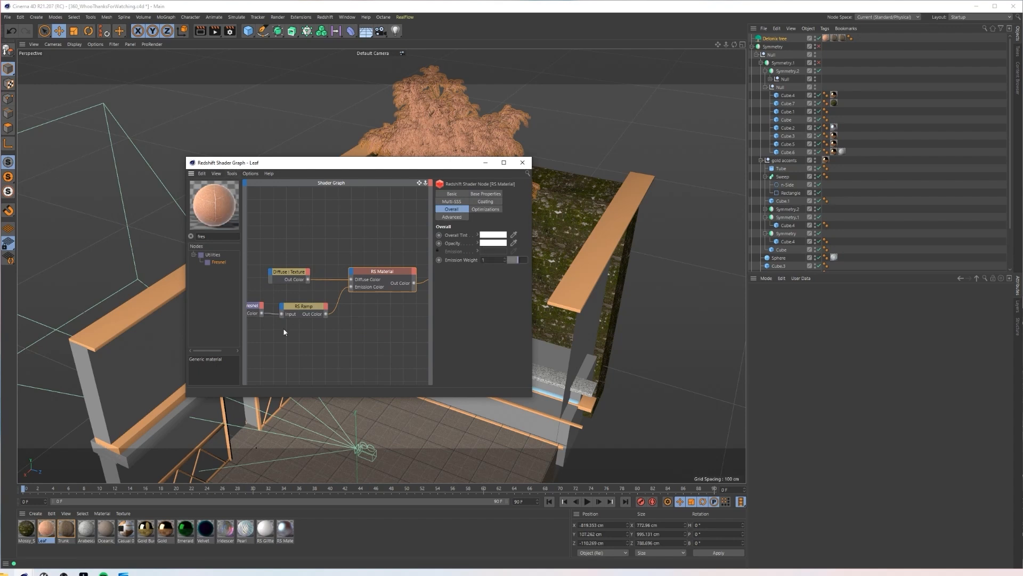
Step: Change the white end knot of the Leaf material's Ramp gradient to a light pink
{"action": "left_click", "coordinate": [310, 312]}
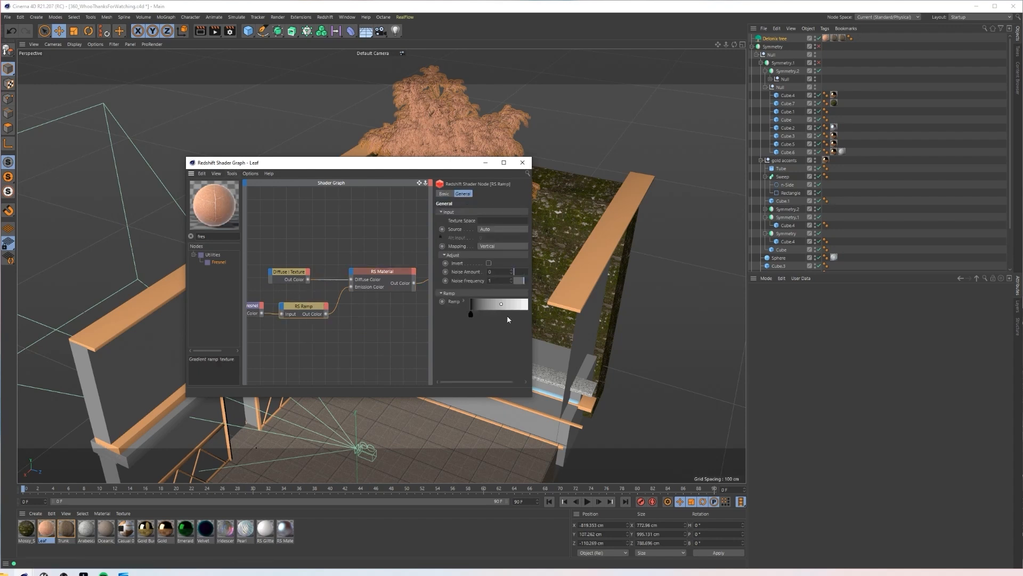
{"action": "double_click", "coordinate": [525, 315]}
{"action": "left_click", "coordinate": [520, 335]}
{"action": "left_click", "coordinate": [525, 334]}
{"action": "left_click", "coordinate": [513, 336]}
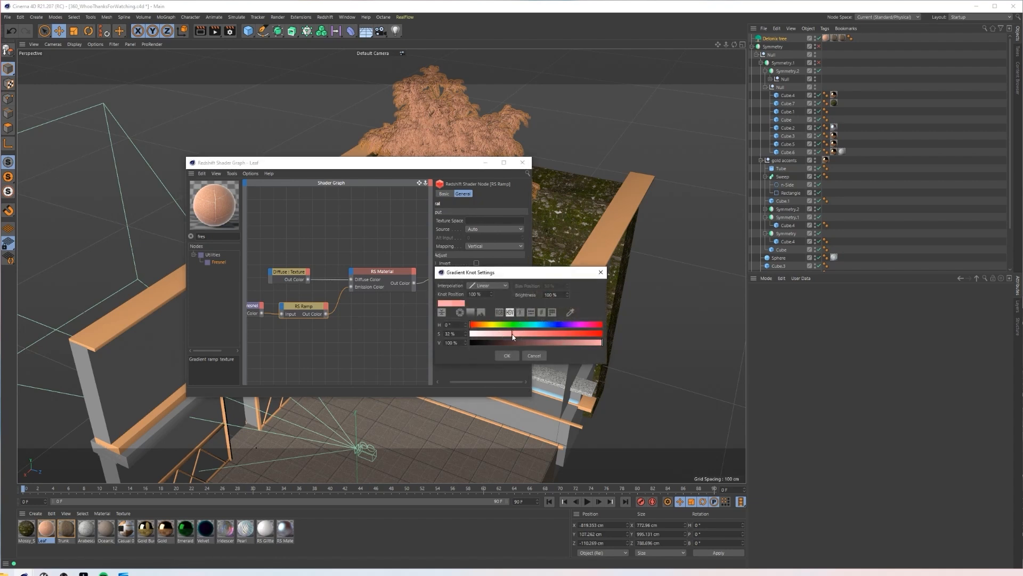
{"action": "left_click", "coordinate": [507, 356]}
Step: Set the Leaf material's back-lighting/translucency weight to 1, close its shader graph and save the project
{"action": "left_click", "coordinate": [408, 287]}
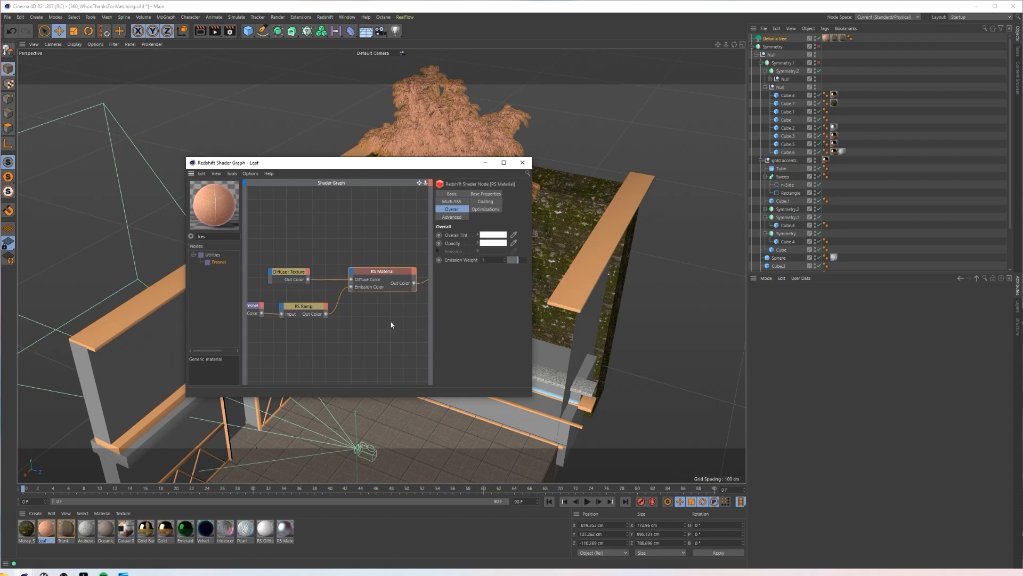
{"action": "left_click", "coordinate": [487, 194]}
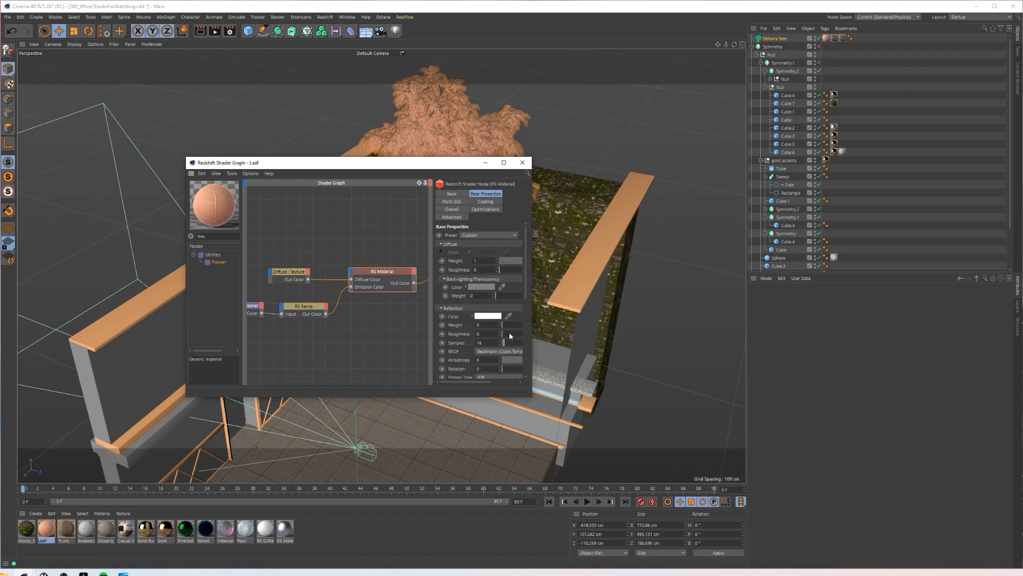
{"action": "left_click_drag", "start_coordinate": [532, 381], "coordinate": [605, 381]}
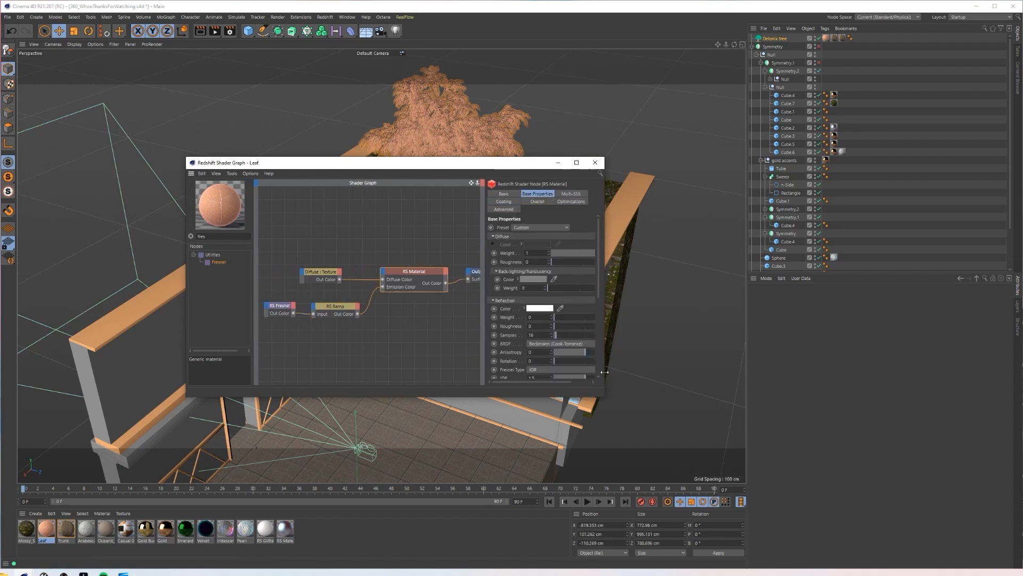
{"action": "left_click_drag", "start_coordinate": [484, 357], "coordinate": [438, 356]}
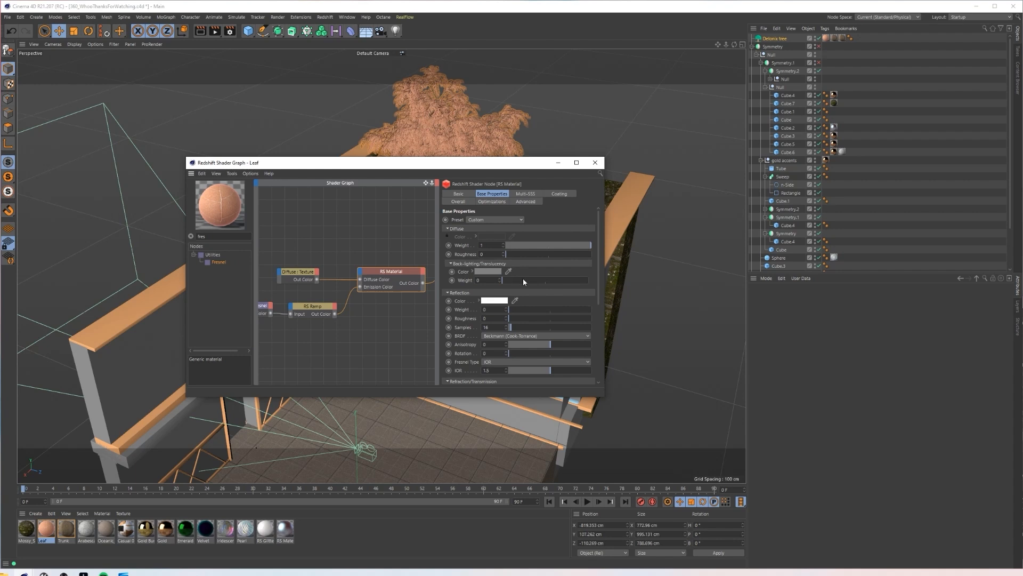
{"action": "left_click_drag", "start_coordinate": [536, 286], "coordinate": [612, 285]}
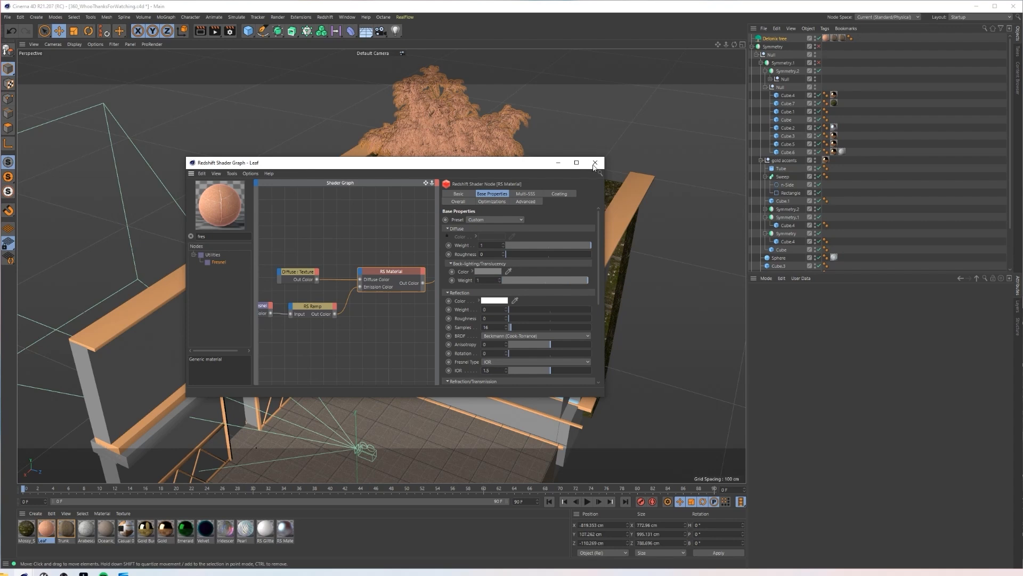
{"action": "left_click_drag", "start_coordinate": [536, 279], "coordinate": [641, 285]}
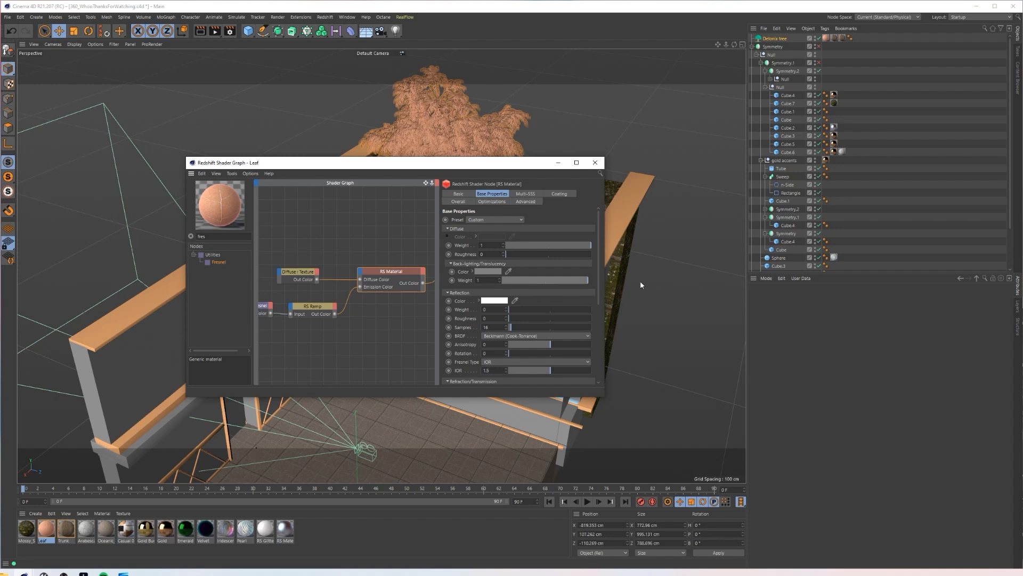
{"action": "left_click", "coordinate": [600, 165]}
{"action": "left_click", "coordinate": [7, 17]}
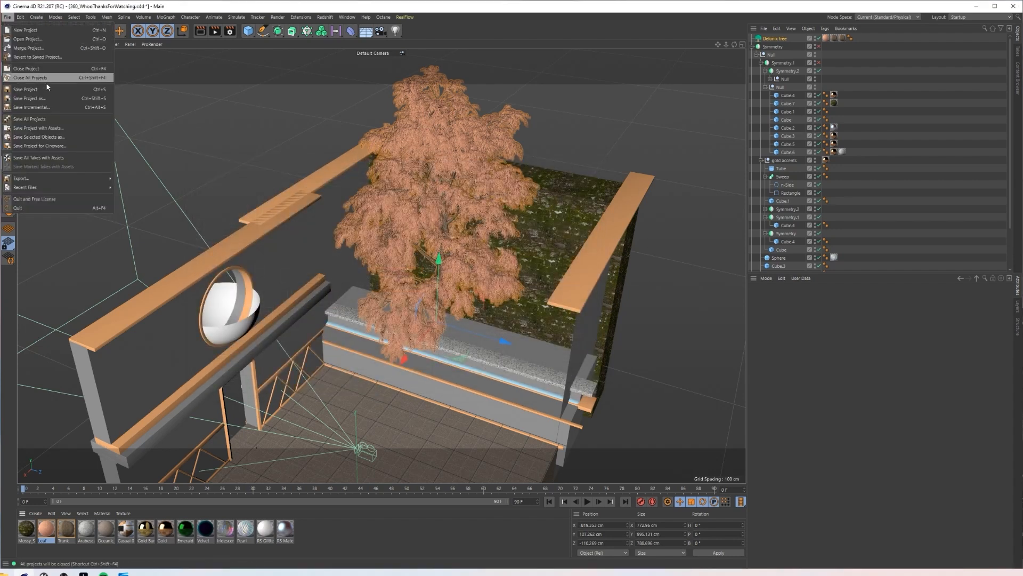
{"action": "left_click", "coordinate": [39, 90]}
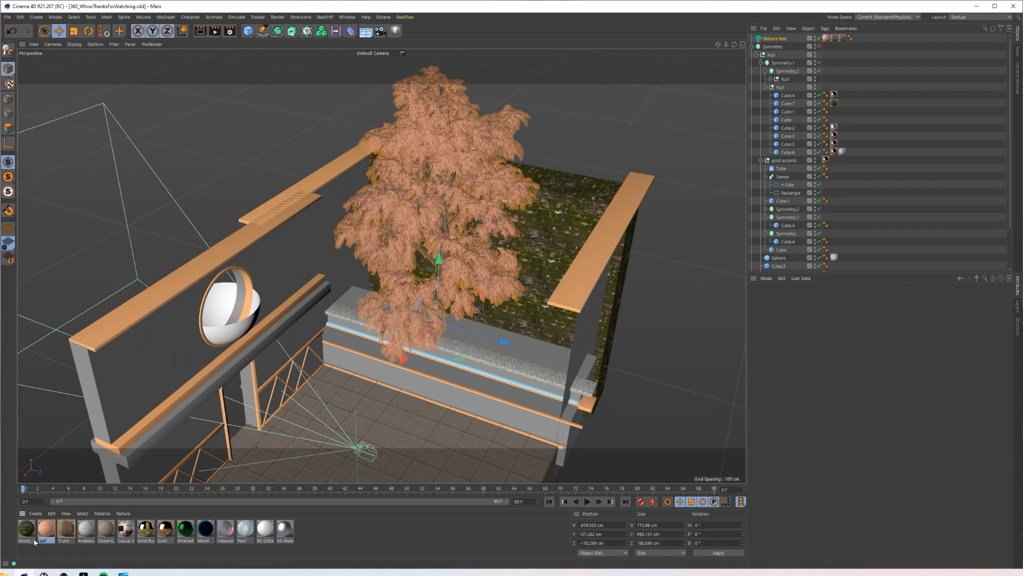
Step: Open the Trunk material's shader graph and add a Bump Map node beside the Diffuse texture
{"action": "double_click", "coordinate": [67, 530]}
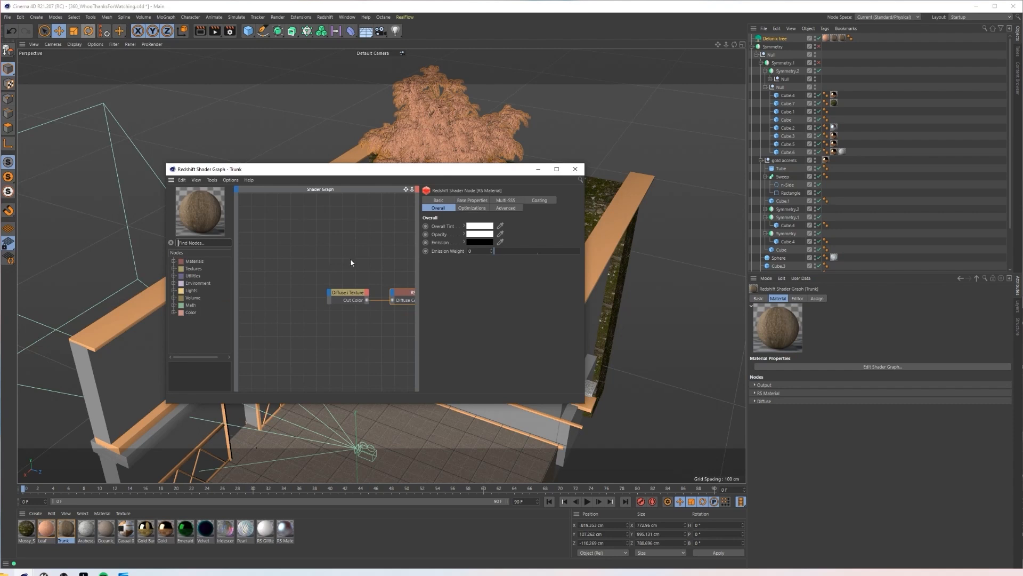
{"action": "left_click_drag", "start_coordinate": [351, 296], "coordinate": [284, 295]}
{"action": "left_click", "coordinate": [205, 242]}
{"action": "type", "text": "bump"}
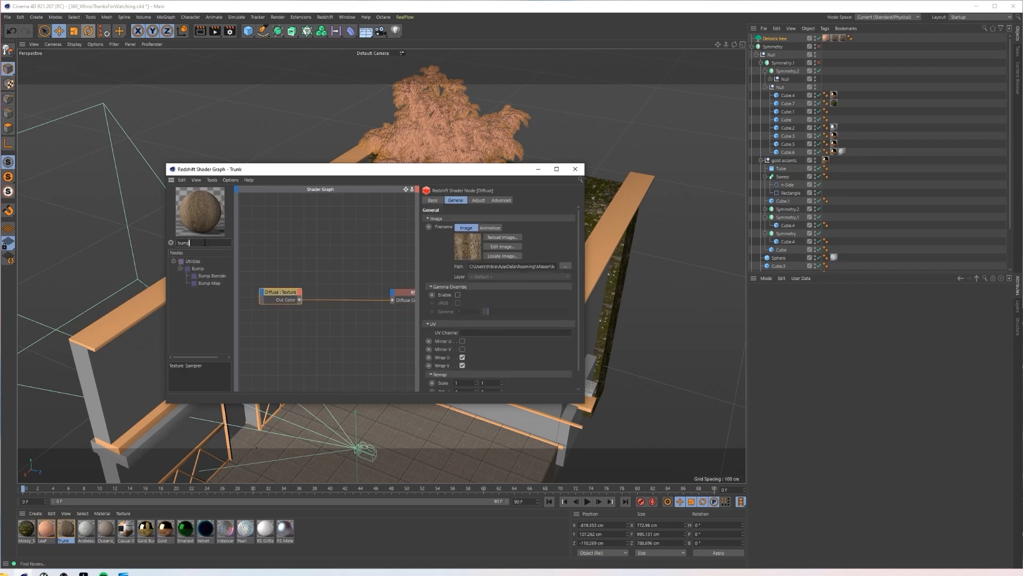
{"action": "left_click_drag", "start_coordinate": [215, 286], "coordinate": [354, 324]}
Step: Add a Color Correct node between the Trunk's Diffuse texture and the Bump Map, and connect the Bump Map to the material's overall Bump Input
{"action": "double_click", "coordinate": [208, 244]}
{"action": "type", "text": "color"}
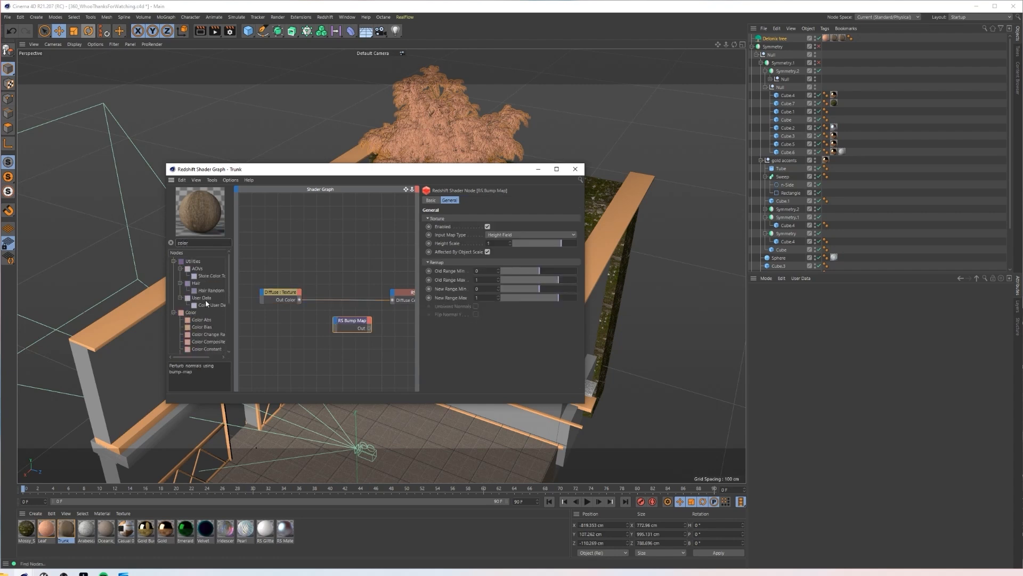
{"action": "scroll", "coordinate": [202, 315], "scroll_direction": "down", "scroll_amount": 4}
{"action": "left_click_drag", "start_coordinate": [205, 270], "coordinate": [330, 340]}
{"action": "left_click", "coordinate": [341, 322]}
{"action": "left_click_drag", "start_coordinate": [386, 305], "coordinate": [427, 362]}
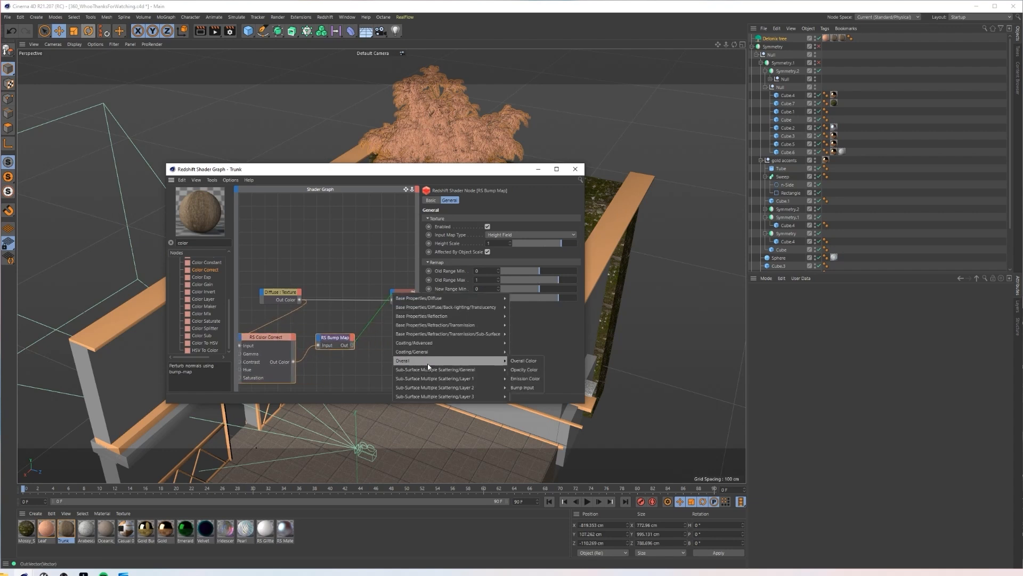
{"action": "left_click", "coordinate": [521, 387]}
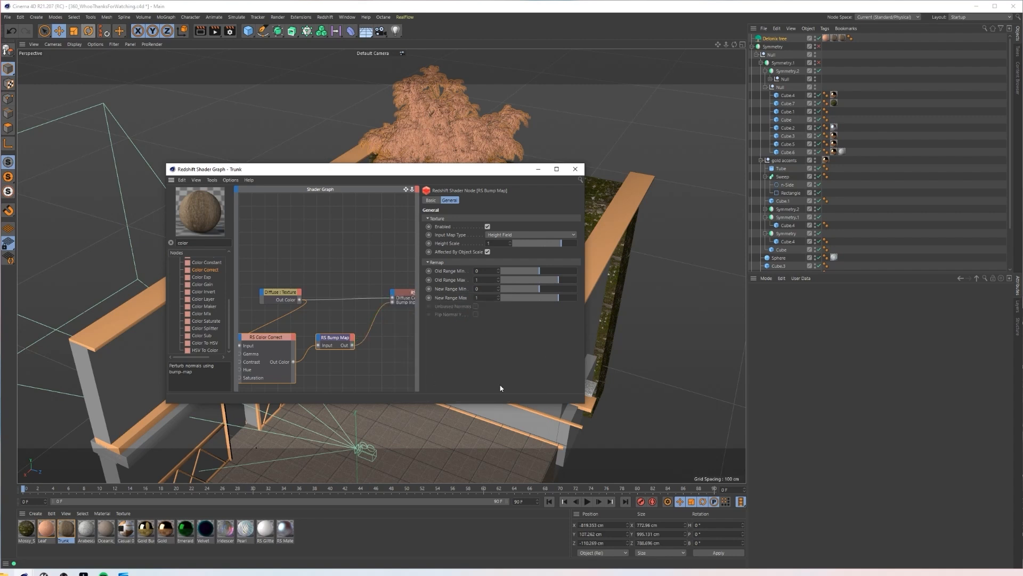
Step: Set the Color Correct node's contrast to 0.7, reduce its saturation scale to the minimum and close the Trunk shader graph
{"action": "left_click", "coordinate": [276, 331]}
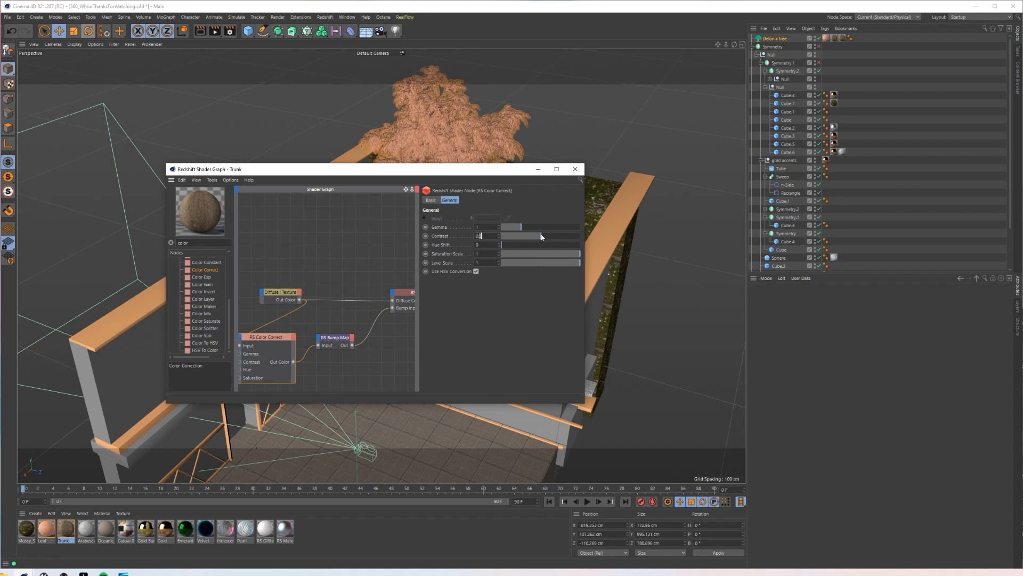
{"action": "type", "text": "7"}
{"action": "key", "text": "Return"}
{"action": "left_click_drag", "start_coordinate": [522, 255], "coordinate": [288, 264]}
{"action": "left_click", "coordinate": [575, 169]}
Step: Examine the Delonix tree and the stone ledge in front of the mossy backdrop wall from close up
{"action": "scroll", "coordinate": [441, 255], "scroll_direction": "up", "scroll_amount": 3}
{"action": "left_click_drag", "start_coordinate": [441, 255], "coordinate": [469, 246], "text": "alt"}
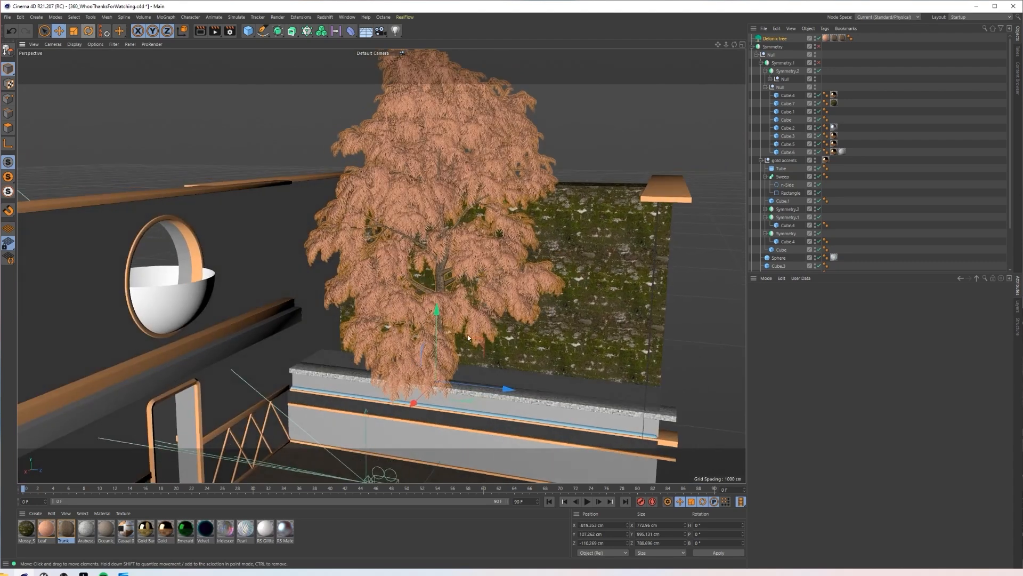
{"action": "scroll", "coordinate": [438, 361], "scroll_direction": "down", "scroll_amount": 2}
{"action": "left_click_drag", "start_coordinate": [438, 361], "coordinate": [465, 369], "text": "alt"}
{"action": "left_click", "coordinate": [515, 379]}
{"action": "scroll", "coordinate": [493, 384], "scroll_direction": "up", "scroll_amount": 2}
{"action": "scroll", "coordinate": [494, 384], "scroll_direction": "up", "scroll_amount": 2}
{"action": "middle_click_drag", "start_coordinate": [455, 386], "coordinate": [473, 345], "text": "alt"}
{"action": "left_click_drag", "start_coordinate": [460, 355], "coordinate": [377, 362], "text": "alt"}
{"action": "scroll", "coordinate": [419, 357], "scroll_direction": "up", "scroll_amount": 2}
{"action": "middle_click_drag", "start_coordinate": [502, 345], "coordinate": [483, 392], "text": "alt"}
{"action": "mouse_move", "coordinate": [468, 385]}
{"action": "left_mouse_down", "text": "alt"}
{"action": "mouse_move", "coordinate": [475, 407]}
{"action": "mouse_move", "coordinate": [478, 390]}
{"action": "left_mouse_up", "text": "alt"}
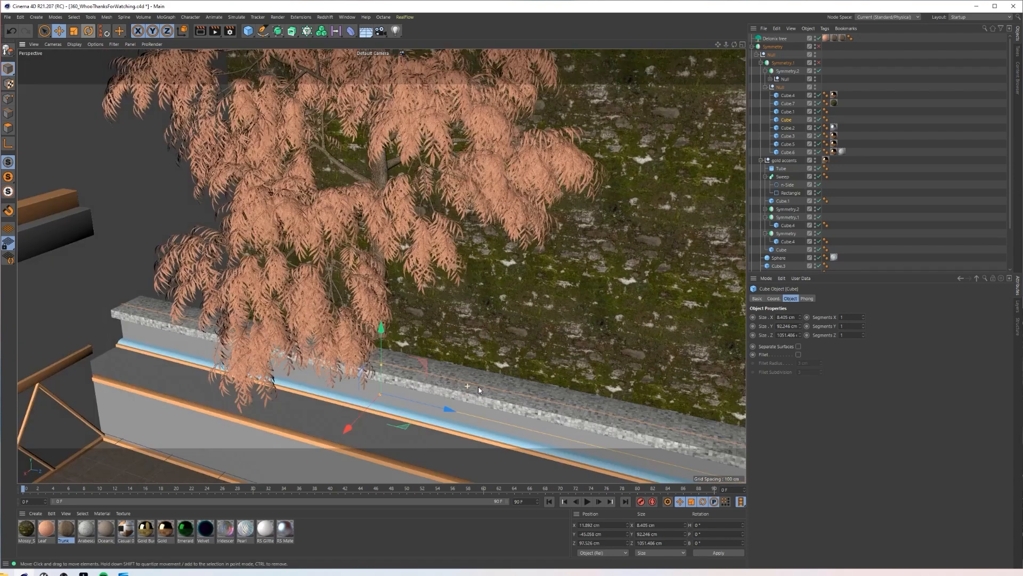
Step: Add a plane, place it between the stone ledge and the mossy wall, and stretch its height to about 1124 cm
{"action": "left_click", "coordinate": [248, 31]}
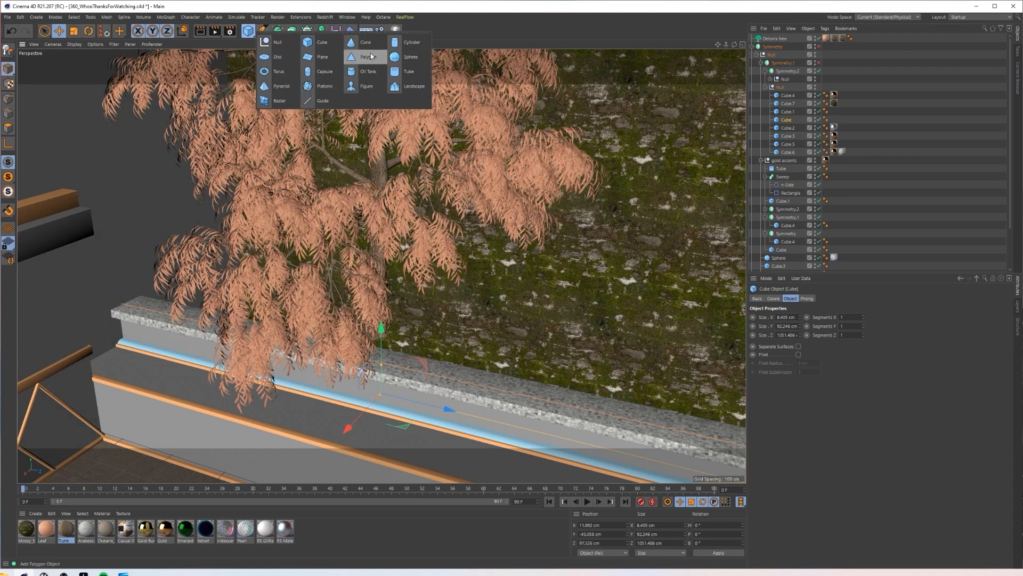
{"action": "left_click", "coordinate": [322, 57]}
{"action": "right_click_drag", "start_coordinate": [429, 344], "coordinate": [400, 353], "text": "alt"}
{"action": "left_click_drag", "start_coordinate": [312, 449], "coordinate": [445, 372]}
{"action": "left_click_drag", "start_coordinate": [446, 333], "coordinate": [689, 324], "text": "alt"}
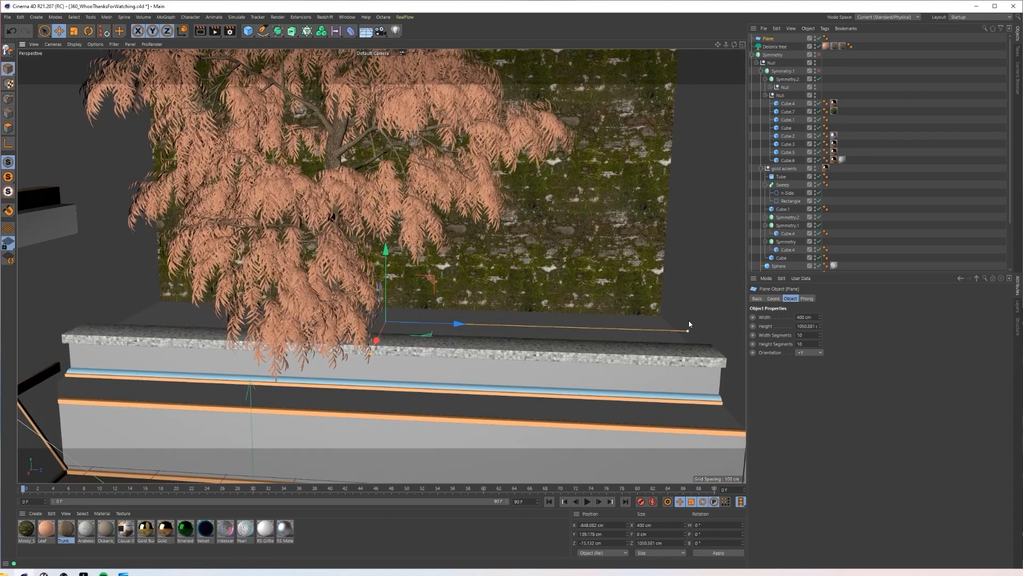
Step: Move the new plane into the Null under the main Symmetry object and rename it Plant Cloner
{"action": "left_click_drag", "start_coordinate": [779, 70], "coordinate": [781, 69]}
{"action": "double_click", "coordinate": [776, 63]}
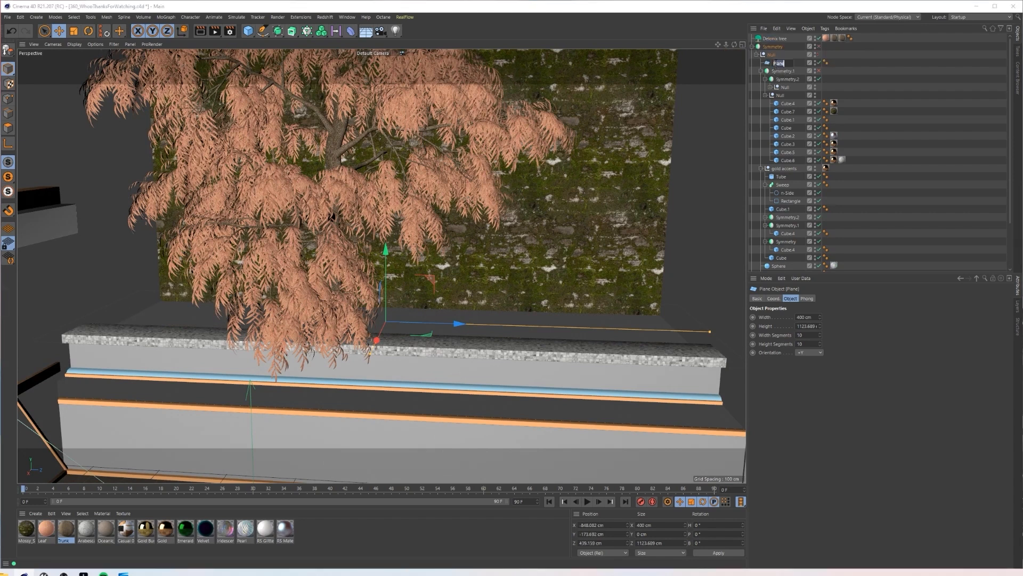
{"action": "type", "text": "Paant Cloner"}
{"action": "key", "text": "Return"}
Step: Apply the Mossy Stone Wall material to the Plant Cloner plane with Cubic projection
{"action": "middle_click_drag", "start_coordinate": [262, 356], "coordinate": [257, 337], "text": "alt"}
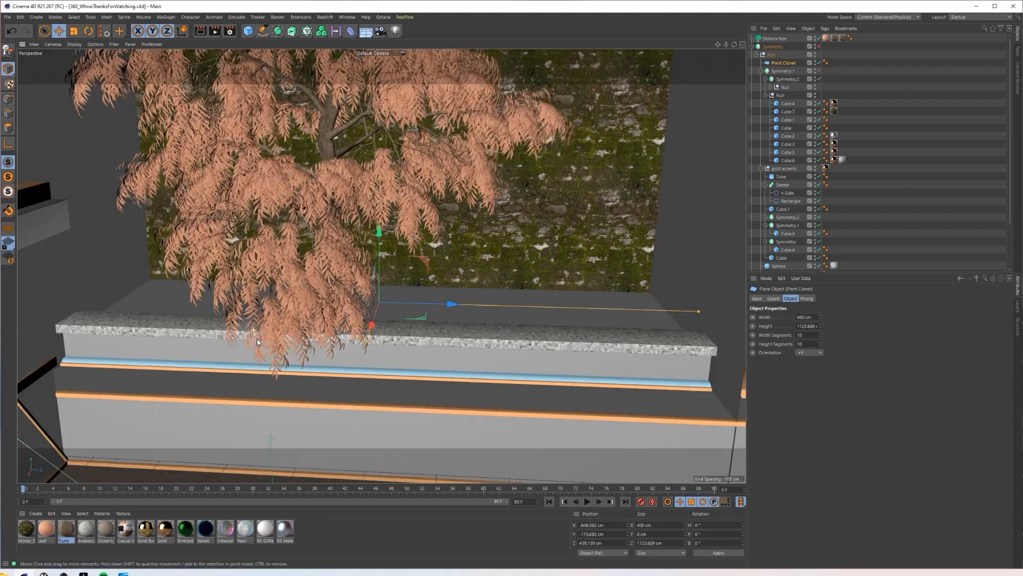
{"action": "left_click_drag", "start_coordinate": [257, 338], "coordinate": [232, 344], "text": "alt"}
{"action": "left_click_drag", "start_coordinate": [438, 277], "coordinate": [456, 275], "text": "alt"}
{"action": "middle_click_drag", "start_coordinate": [455, 275], "coordinate": [449, 303], "text": "alt"}
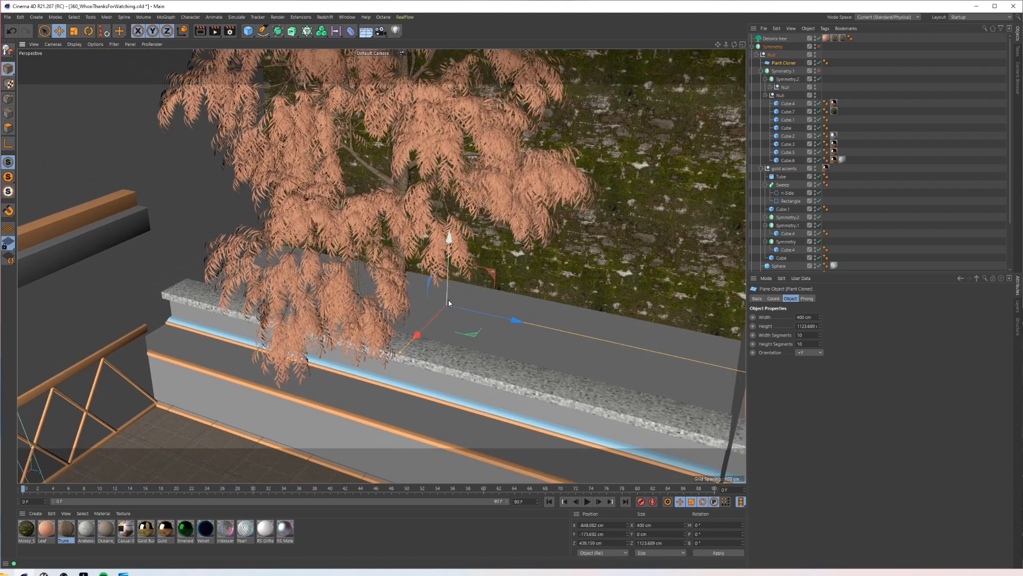
{"action": "left_click_drag", "start_coordinate": [30, 532], "coordinate": [787, 63]}
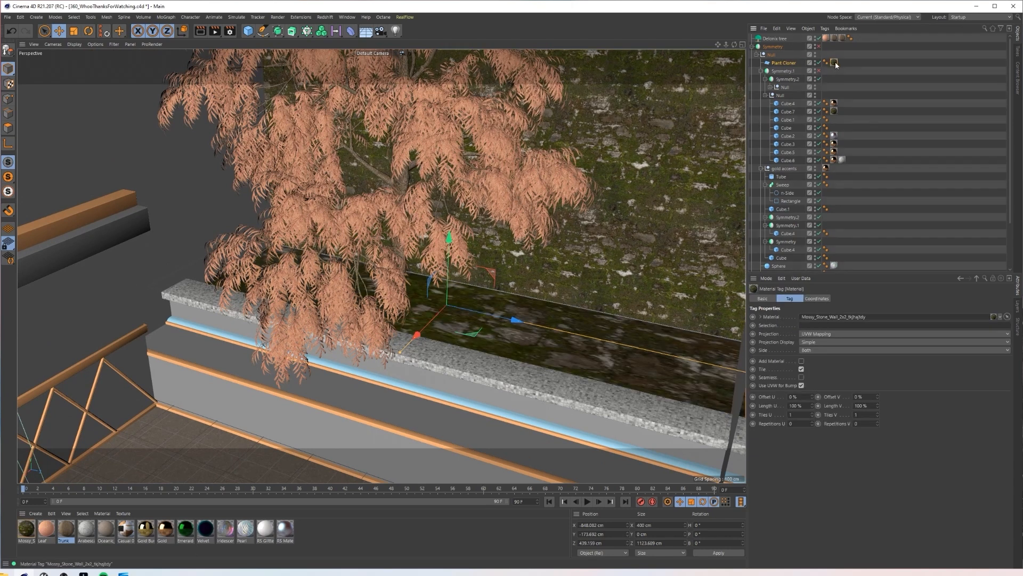
{"action": "left_click", "coordinate": [834, 335]}
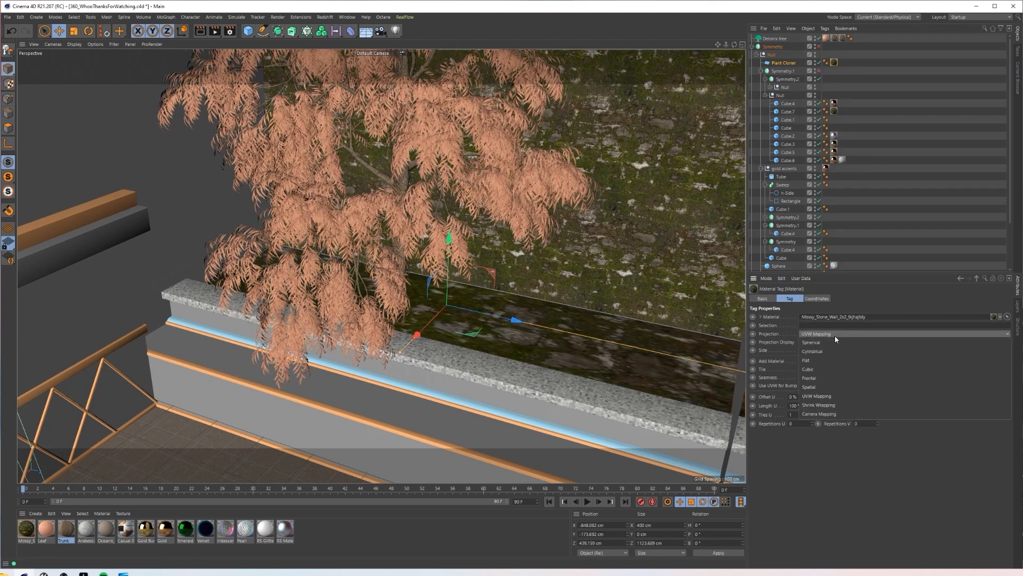
{"action": "left_click", "coordinate": [835, 371]}
Step: Reduce the Plant Cloner plane's width to about 211 cm so it fits behind the stone ledge
{"action": "left_click", "coordinate": [578, 288]}
{"action": "mouse_move", "coordinate": [577, 288]}
{"action": "left_mouse_down", "text": "alt"}
{"action": "mouse_move", "coordinate": [600, 264]}
{"action": "mouse_move", "coordinate": [573, 302]}
{"action": "left_mouse_up", "text": "alt"}
{"action": "left_click_drag", "start_coordinate": [396, 277], "coordinate": [411, 291], "text": "alt"}
{"action": "left_click", "coordinate": [520, 325]}
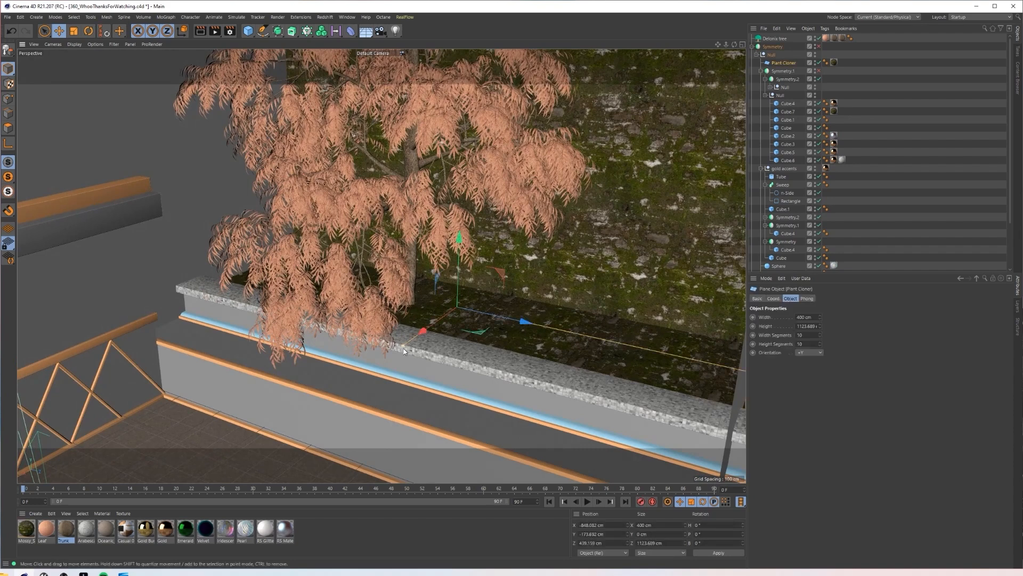
{"action": "left_click_drag", "start_coordinate": [404, 351], "coordinate": [468, 384]}
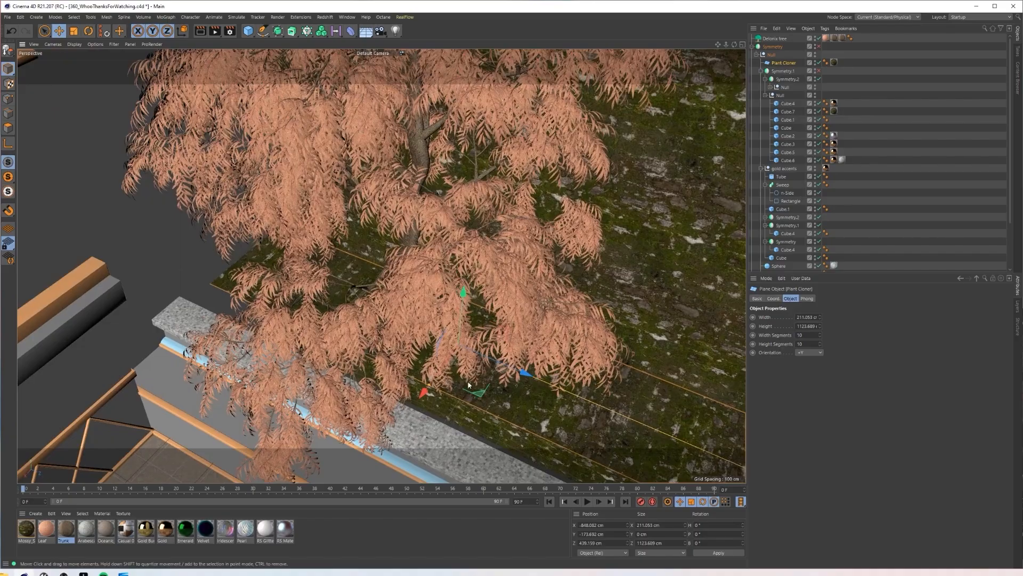
Step: Move the Plant Cloner plane back toward the mossy wall, to an X position of about -858 cm
{"action": "middle_click_drag", "start_coordinate": [468, 385], "coordinate": [492, 315], "text": "alt"}
{"action": "left_click_drag", "start_coordinate": [491, 316], "coordinate": [482, 288], "text": "alt"}
{"action": "left_click_drag", "start_coordinate": [448, 332], "coordinate": [368, 341], "text": "alt"}
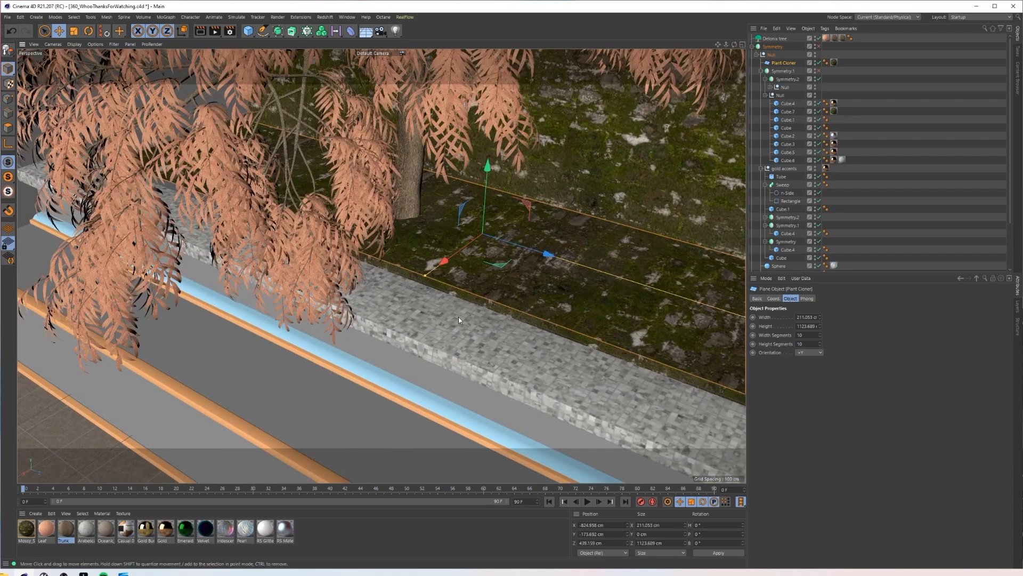
{"action": "left_click_drag", "start_coordinate": [493, 267], "coordinate": [463, 300], "text": "alt"}
{"action": "scroll", "coordinate": [506, 284], "scroll_direction": "down", "scroll_amount": 5}
{"action": "scroll", "coordinate": [511, 292], "scroll_direction": "up", "scroll_amount": 5}
{"action": "scroll", "coordinate": [497, 271], "scroll_direction": "down", "scroll_amount": 5}
{"action": "scroll", "coordinate": [462, 301], "scroll_direction": "up", "scroll_amount": 5}
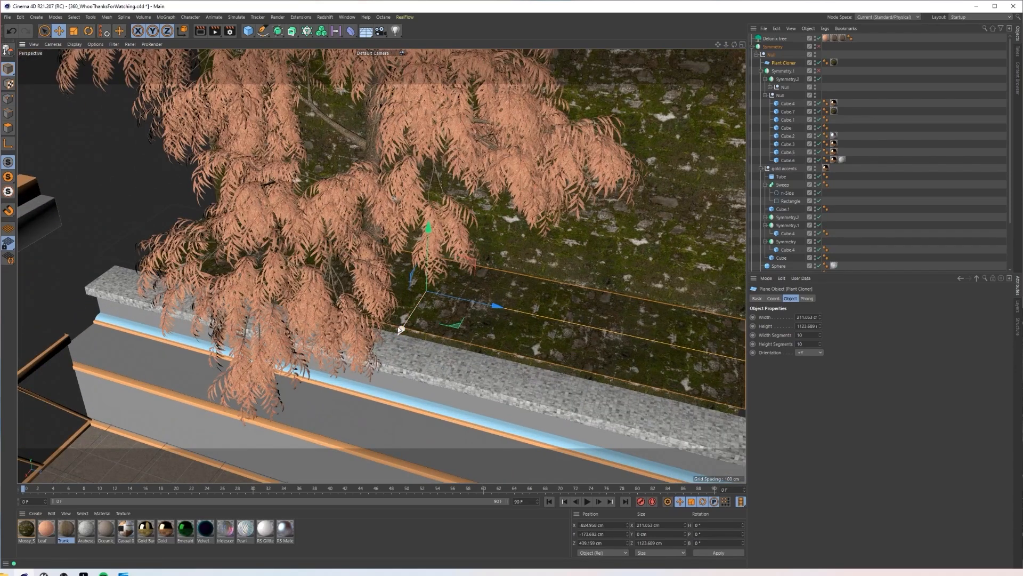
{"action": "left_click_drag", "start_coordinate": [410, 317], "coordinate": [418, 303]}
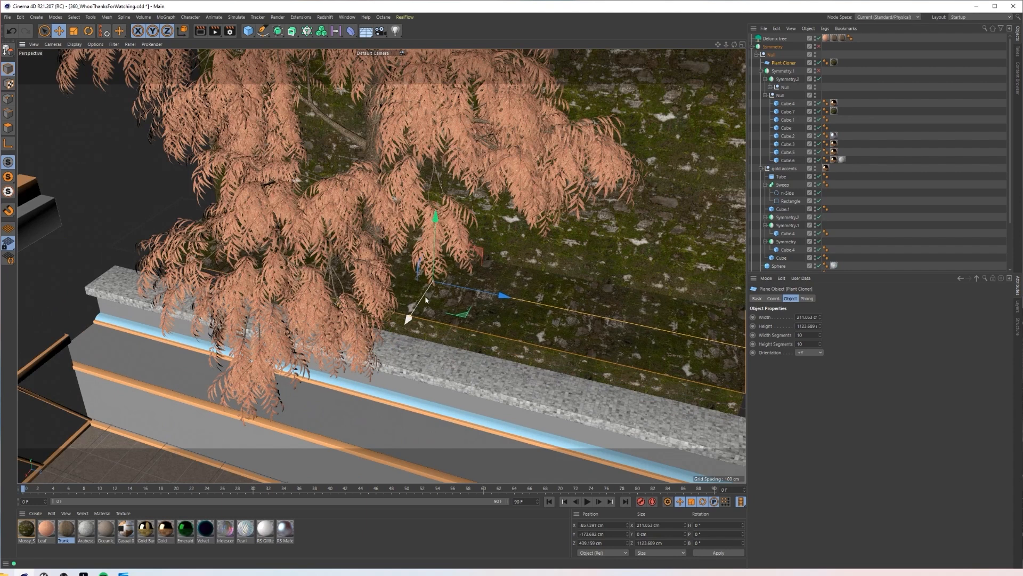
{"action": "left_click", "coordinate": [815, 63]}
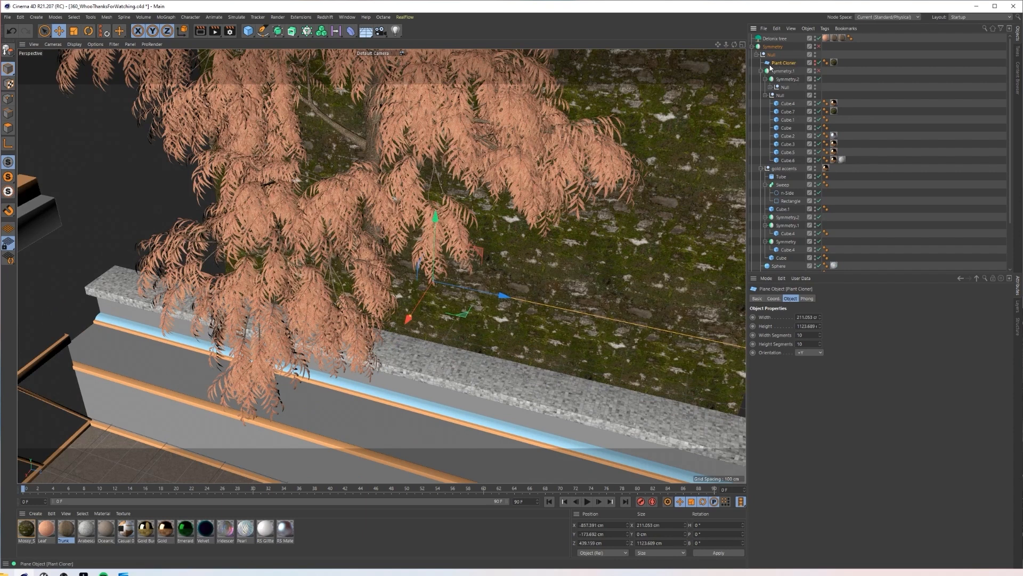
{"action": "left_click_drag", "start_coordinate": [790, 65], "coordinate": [791, 58], "text": "ctrl"}
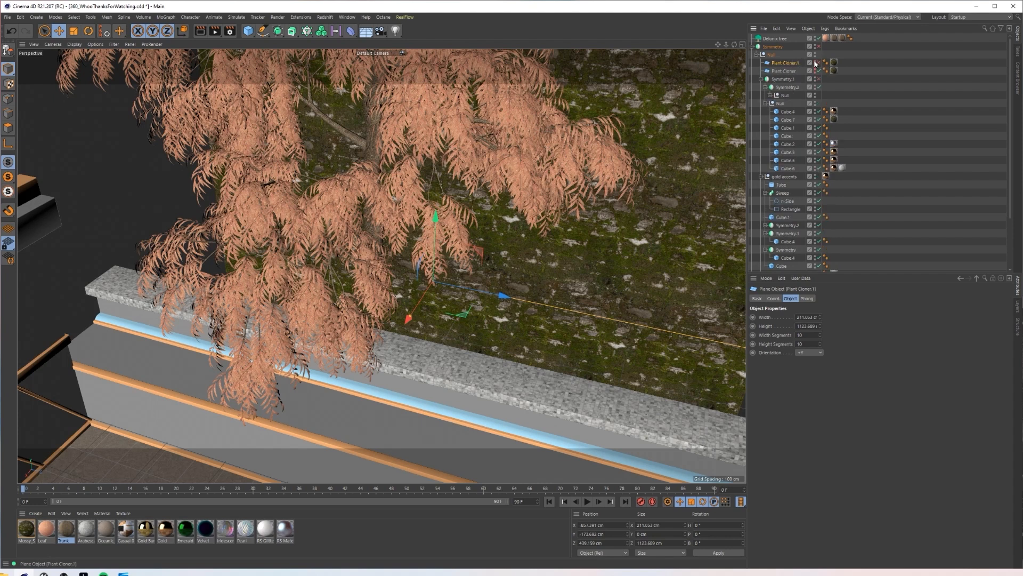
{"action": "left_click_drag", "start_coordinate": [407, 316], "coordinate": [395, 340]}
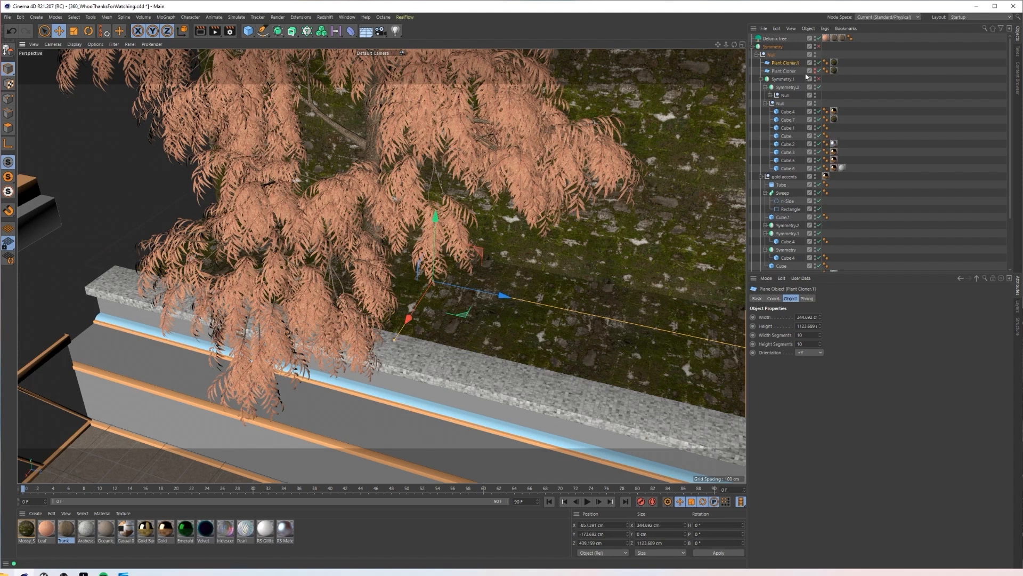
{"action": "key", "text": "Delete"}
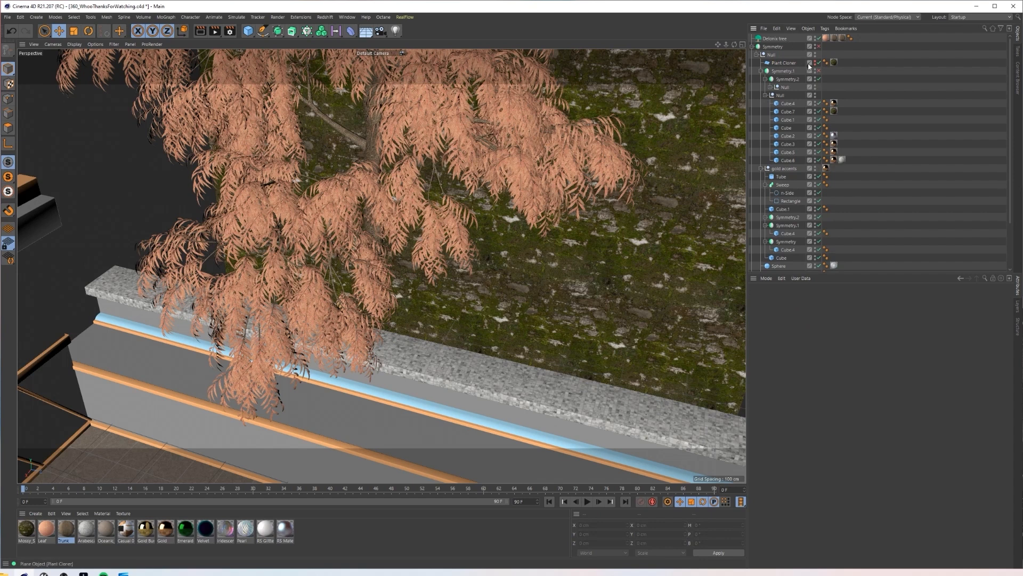
Step: Open the Forester Expansion Pack 2 flowering shrubs library, browse down to the later plants and widen its window
{"action": "left_click", "coordinate": [816, 62]}
{"action": "left_click", "coordinate": [785, 63]}
{"action": "scroll", "coordinate": [420, 295], "scroll_direction": "up", "scroll_amount": 1}
{"action": "left_click_drag", "start_coordinate": [420, 295], "coordinate": [385, 306], "text": "alt"}
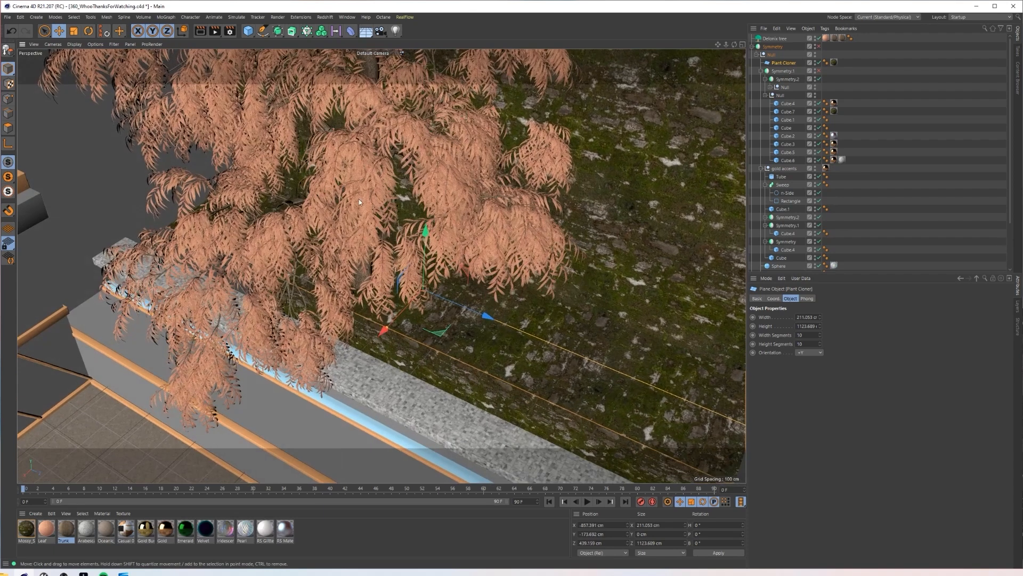
{"action": "left_click", "coordinate": [347, 17]}
{"action": "mouse_move", "coordinate": [286, 19]}
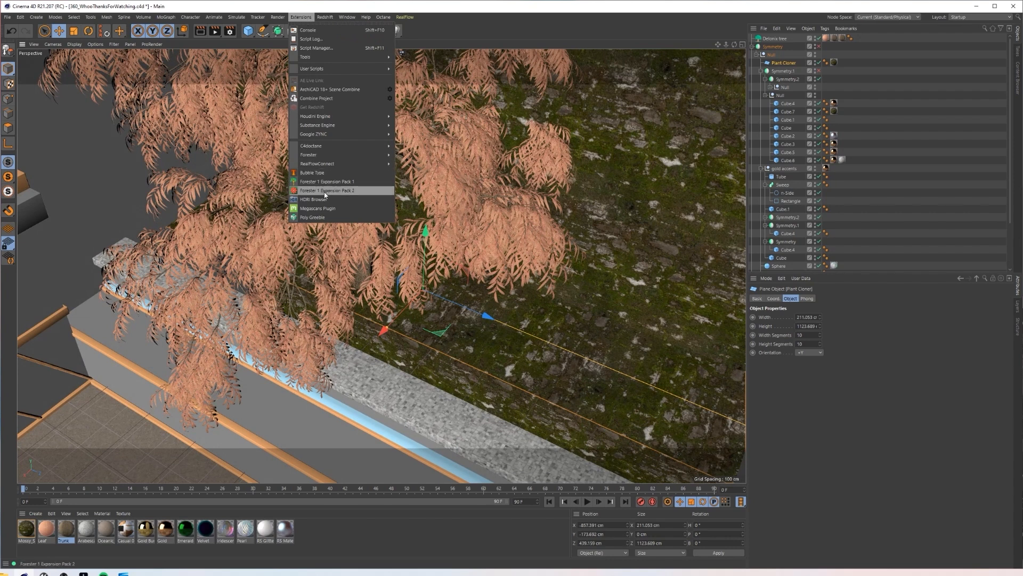
{"action": "left_click", "coordinate": [325, 191]}
{"action": "scroll", "coordinate": [305, 270], "scroll_direction": "down", "scroll_amount": 4}
{"action": "scroll", "coordinate": [303, 270], "scroll_direction": "down", "scroll_amount": 8}
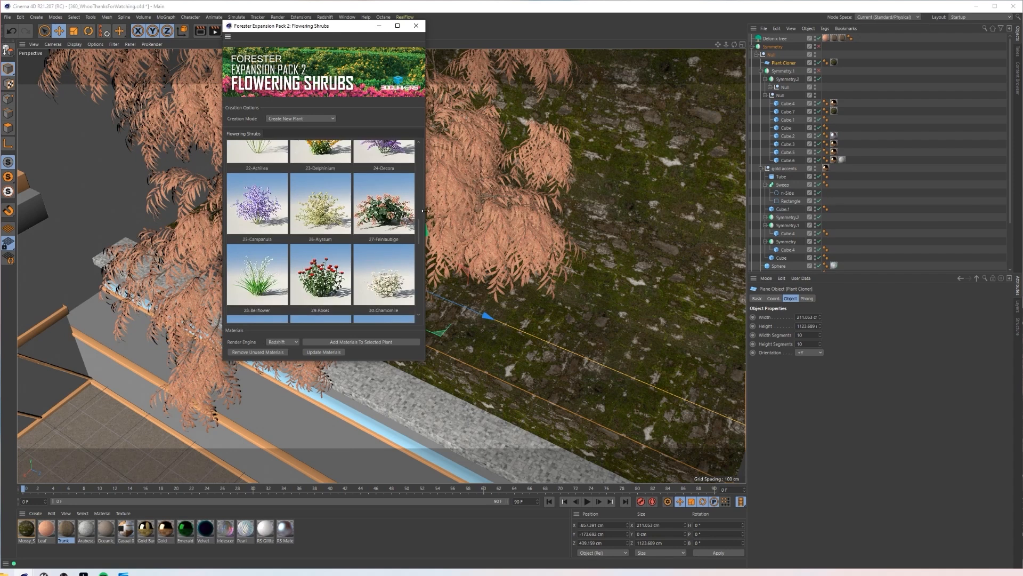
{"action": "left_click_drag", "start_coordinate": [425, 210], "coordinate": [487, 210]}
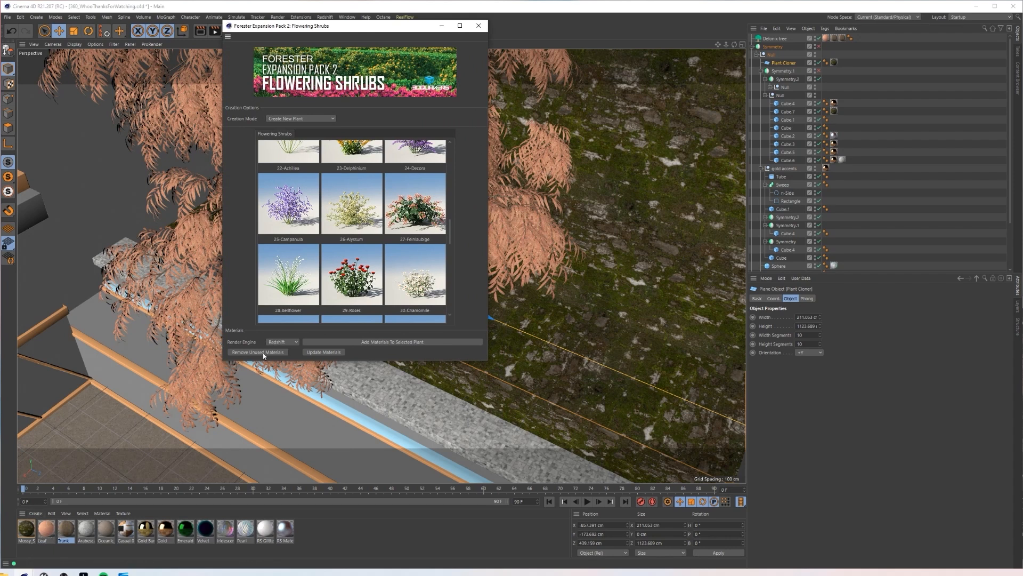
Step: Create a 28-Bellflower plant, add Redshift materials to it and close the shrub library
{"action": "left_click", "coordinate": [283, 341]}
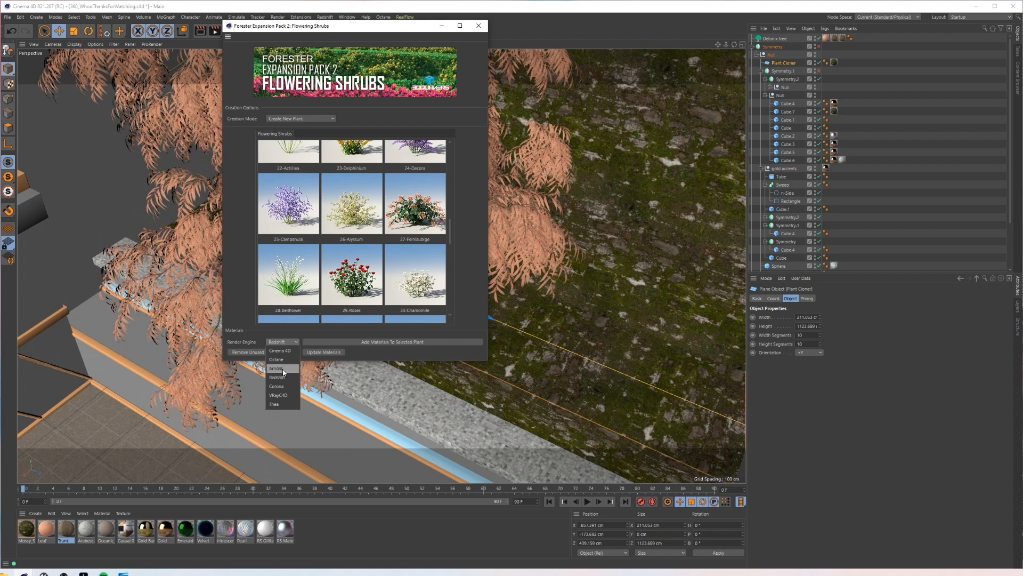
{"action": "left_click", "coordinate": [463, 252]}
{"action": "mouse_move", "coordinate": [453, 234]}
{"action": "left_mouse_down"}
{"action": "mouse_move", "coordinate": [438, 311]}
{"action": "mouse_move", "coordinate": [447, 161]}
{"action": "mouse_move", "coordinate": [441, 251]}
{"action": "left_mouse_up"}
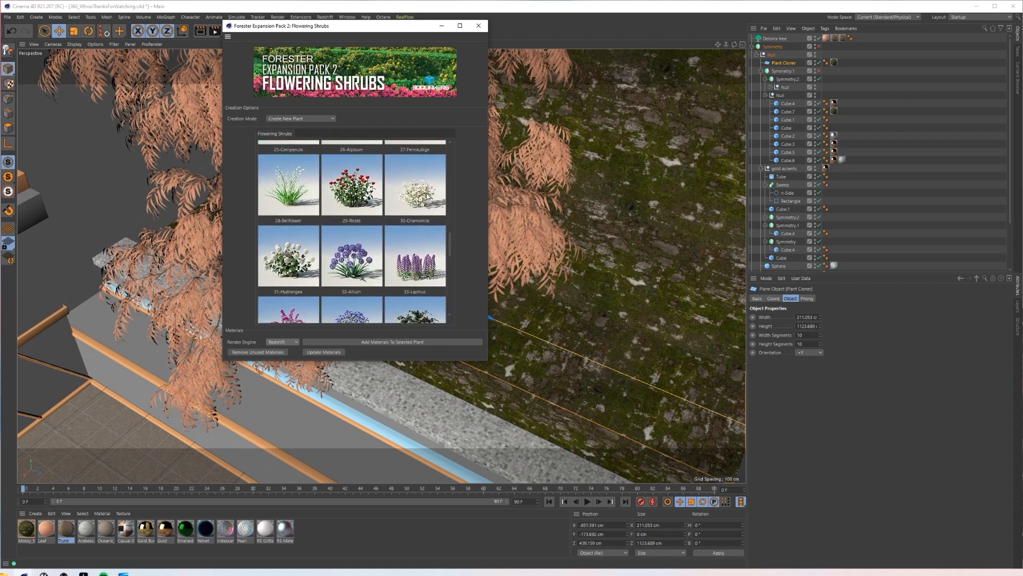
{"action": "left_click", "coordinate": [275, 183]}
{"action": "left_click", "coordinate": [386, 342]}
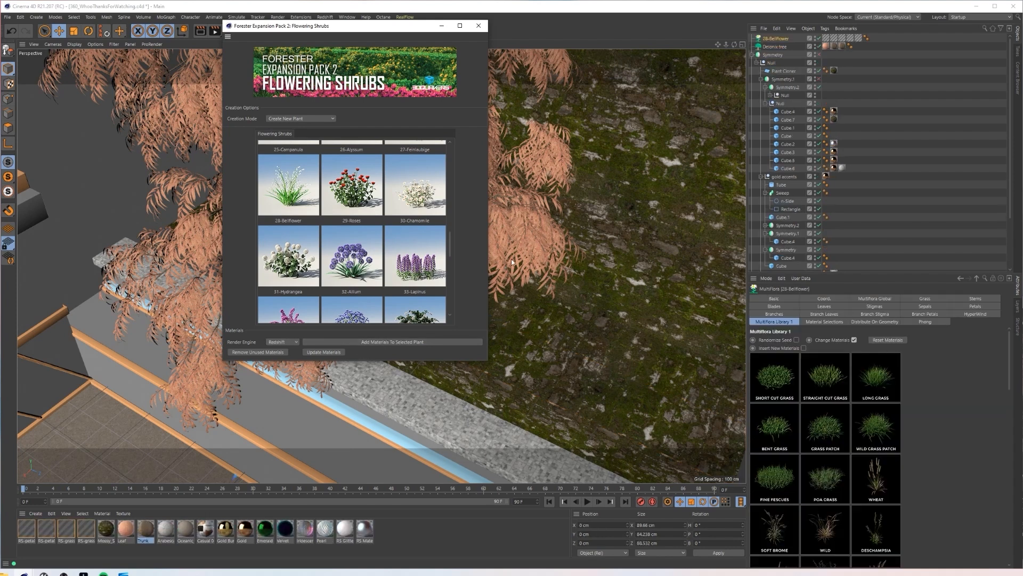
{"action": "left_click", "coordinate": [782, 40]}
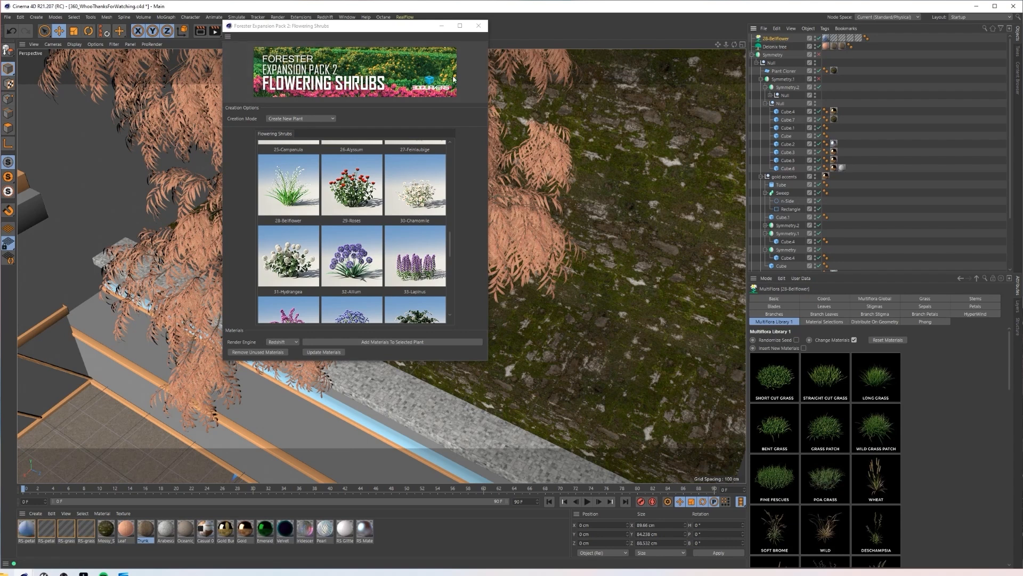
{"action": "left_click", "coordinate": [478, 25]}
Step: Put the 28-Bellflower in a Cloner set to Object mode, distributing it over the Plant Cloner plane
{"action": "left_click_drag", "start_coordinate": [370, 318], "coordinate": [399, 290], "text": "alt"}
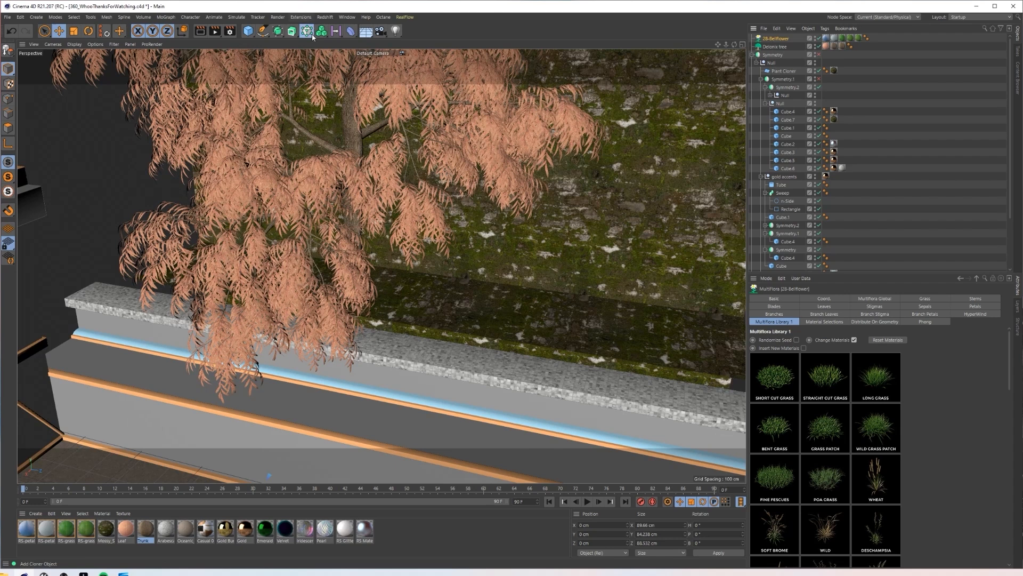
{"action": "left_click", "coordinate": [292, 30], "text": "alt"}
{"action": "left_click", "coordinate": [794, 316]}
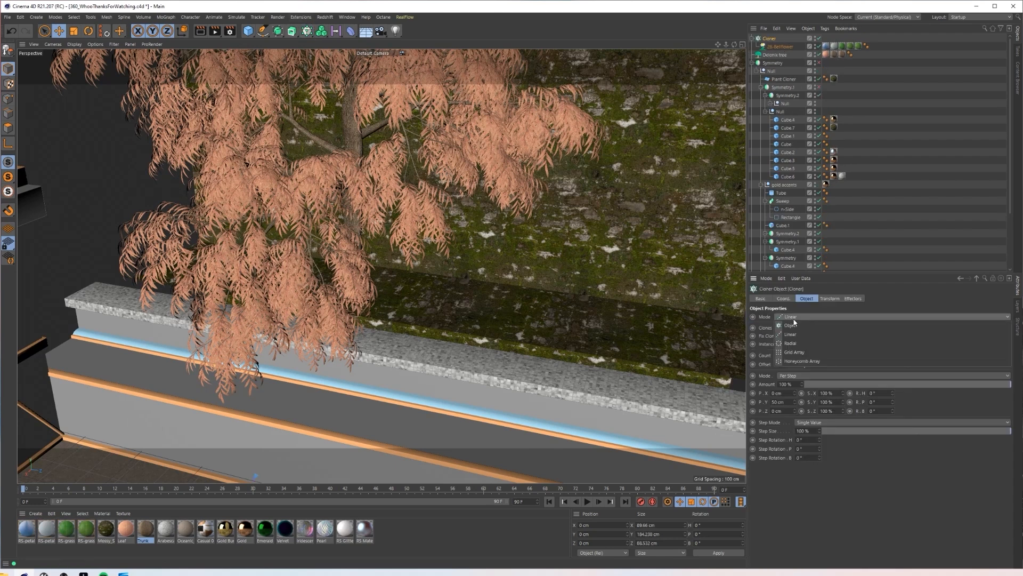
{"action": "left_click", "coordinate": [794, 325]}
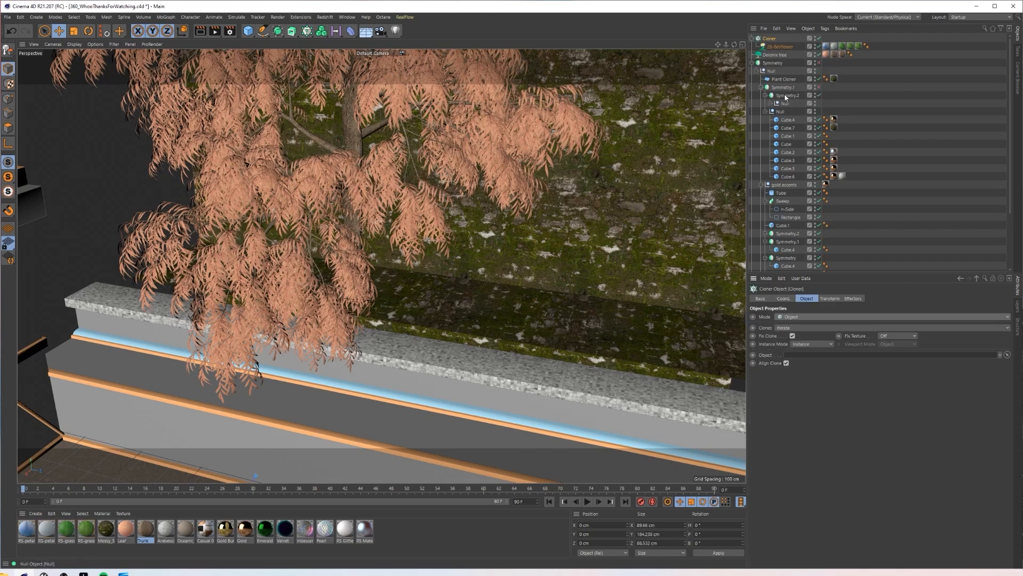
{"action": "left_click_drag", "start_coordinate": [784, 79], "coordinate": [801, 355]}
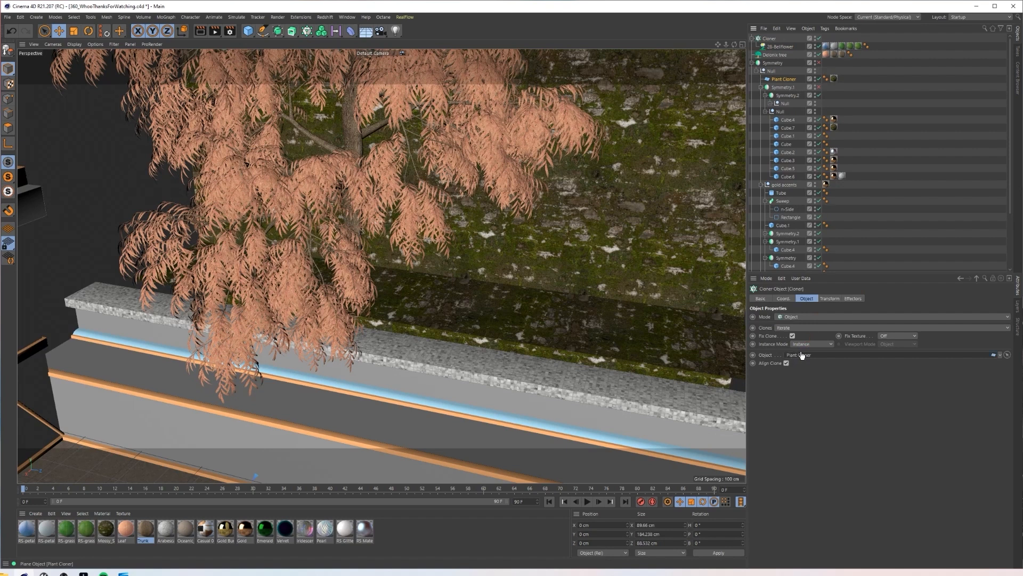
Step: Move the bellflower Cloner into the Null under the main Symmetry object, above the Plant Cloner plane
{"action": "left_click", "coordinate": [777, 39]}
{"action": "left_click", "coordinate": [752, 39]}
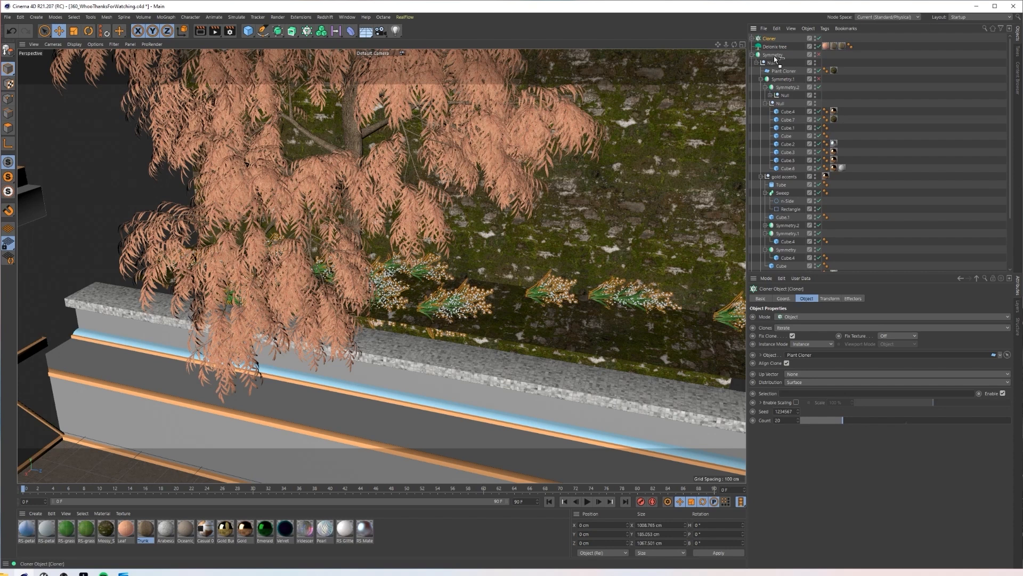
{"action": "left_click_drag", "start_coordinate": [777, 68], "coordinate": [777, 67]}
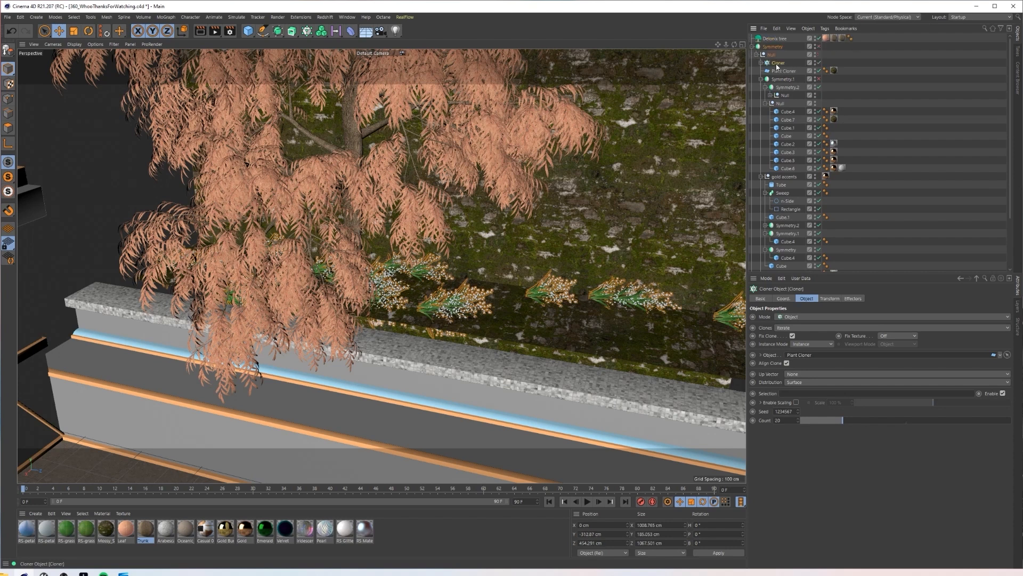
Step: Set the Cloner's transform pitch rotation to -90° so the bellflowers stand upright
{"action": "left_click", "coordinate": [830, 299]}
{"action": "left_click", "coordinate": [883, 336]}
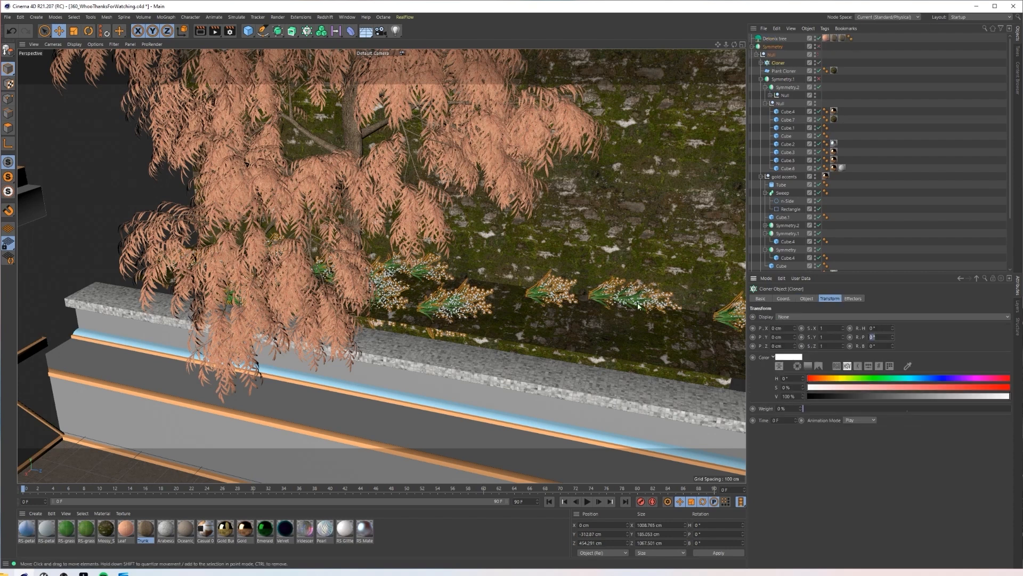
{"action": "left_click", "coordinate": [780, 62]}
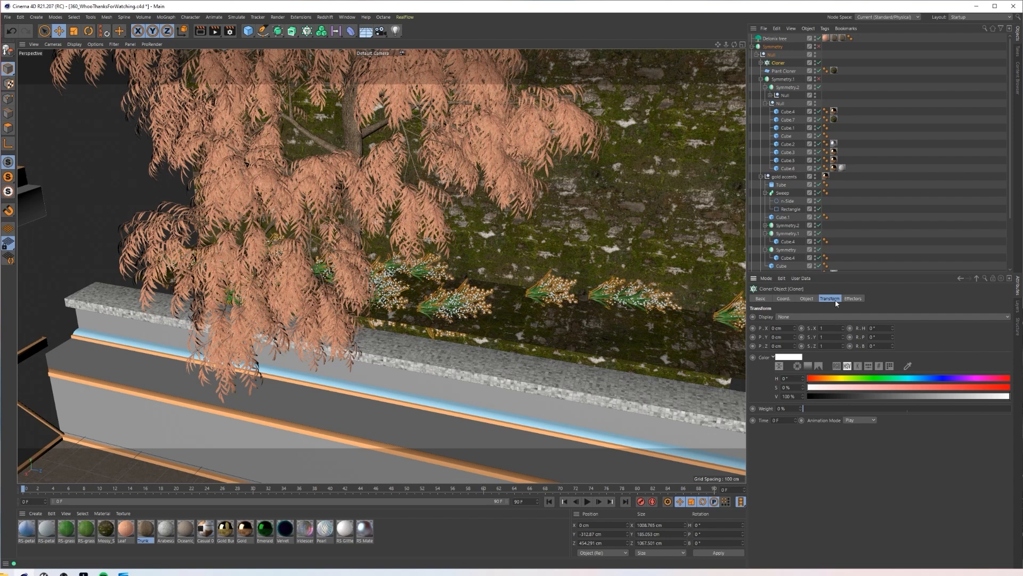
{"action": "left_click", "coordinate": [874, 337]}
{"action": "type", "text": "90"}
{"action": "key", "text": "Tab"}
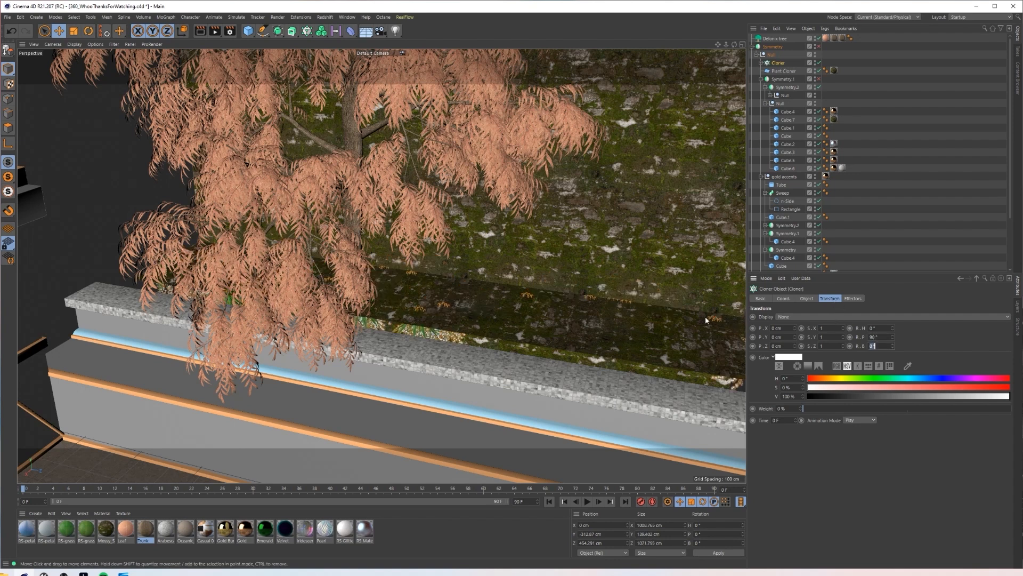
{"action": "key", "text": "shift+Tab"}
{"action": "type", "text": "-90"}
{"action": "key", "text": "Tab"}
{"action": "left_click_drag", "start_coordinate": [575, 332], "coordinate": [578, 301], "text": "alt"}
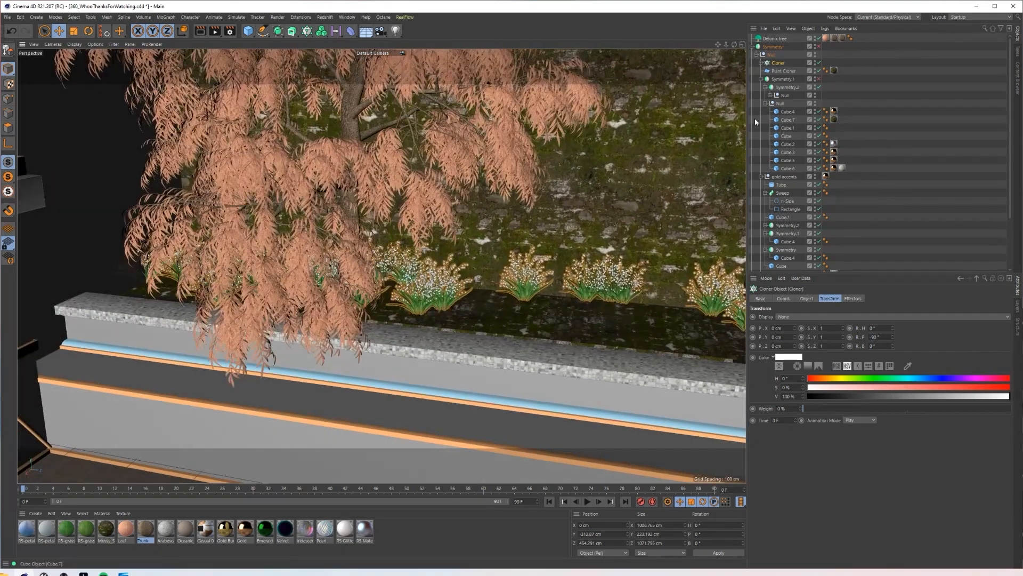
Step: Examine the shader graphs of the two bellflower grass materials, including the base properties of the grass-155 Material node
{"action": "double_click", "coordinate": [85, 530]}
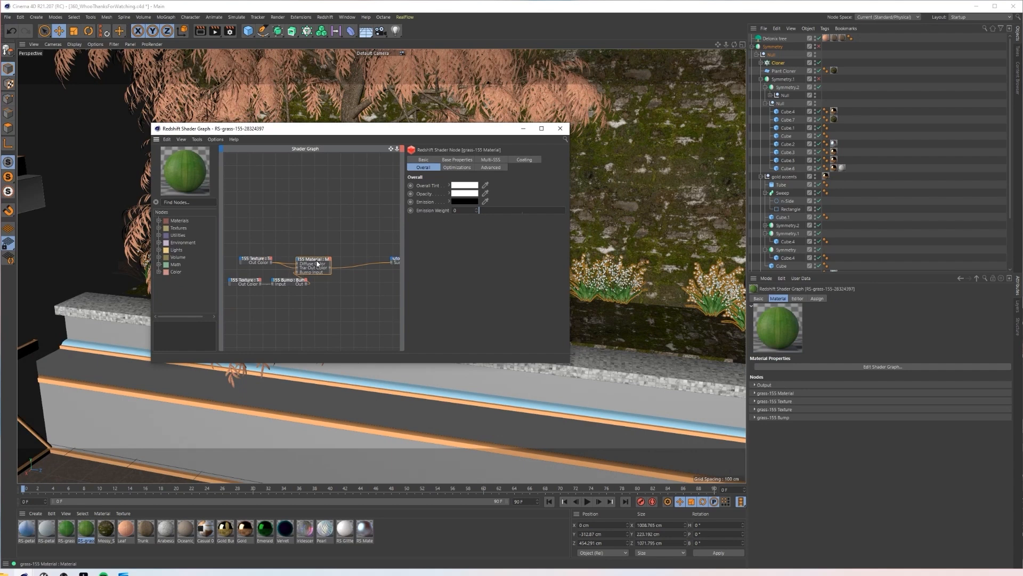
{"action": "left_click", "coordinate": [246, 279]}
{"action": "left_click", "coordinate": [260, 261]}
{"action": "left_click", "coordinate": [358, 263]}
{"action": "left_click", "coordinate": [458, 160]}
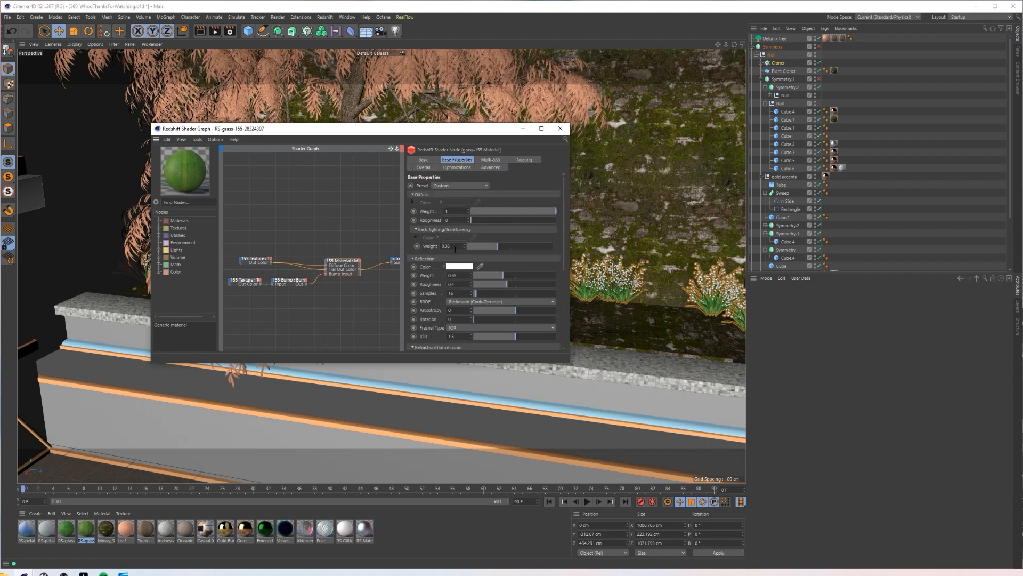
{"action": "left_click", "coordinate": [560, 128]}
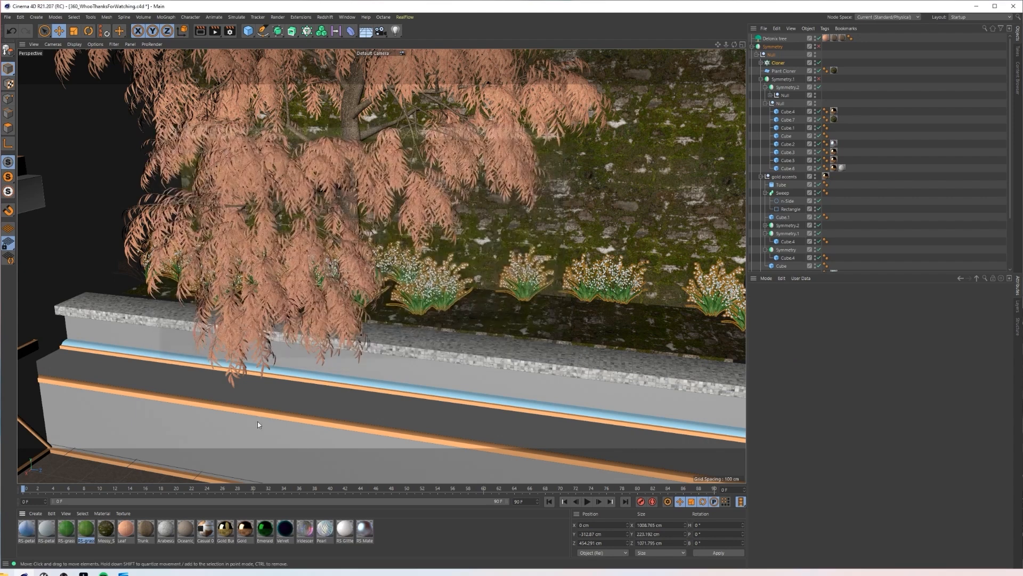
{"action": "left_click", "coordinate": [67, 528]}
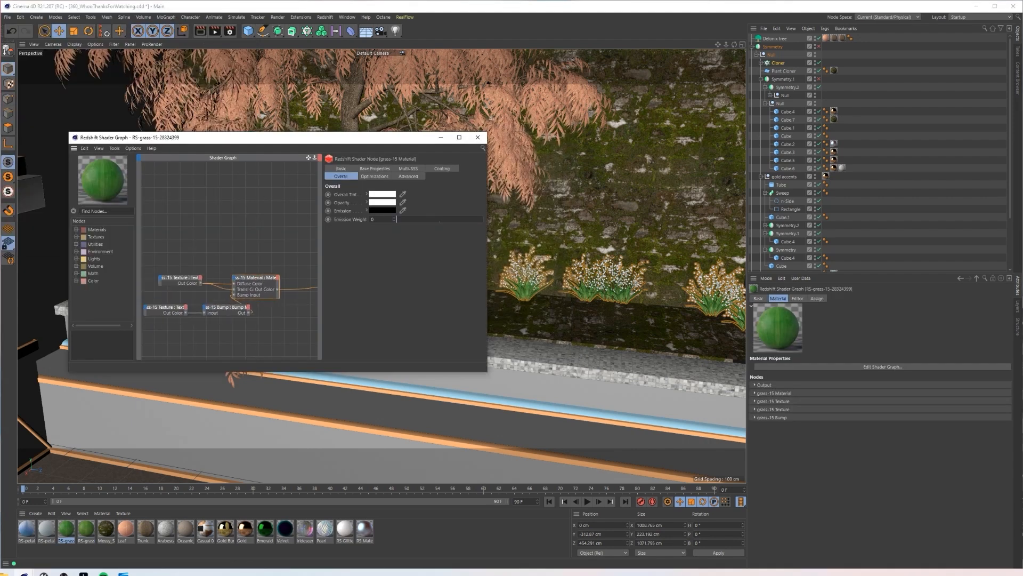
{"action": "left_click_drag", "start_coordinate": [259, 277], "coordinate": [294, 278]}
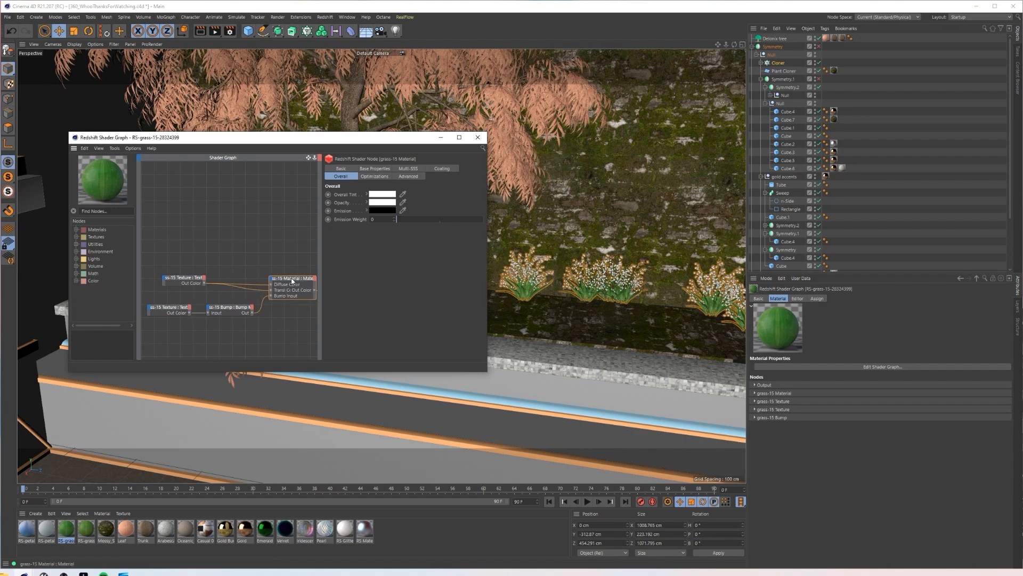
{"action": "left_click", "coordinate": [478, 138]}
{"action": "scroll", "coordinate": [462, 296], "scroll_direction": "up", "scroll_amount": 3}
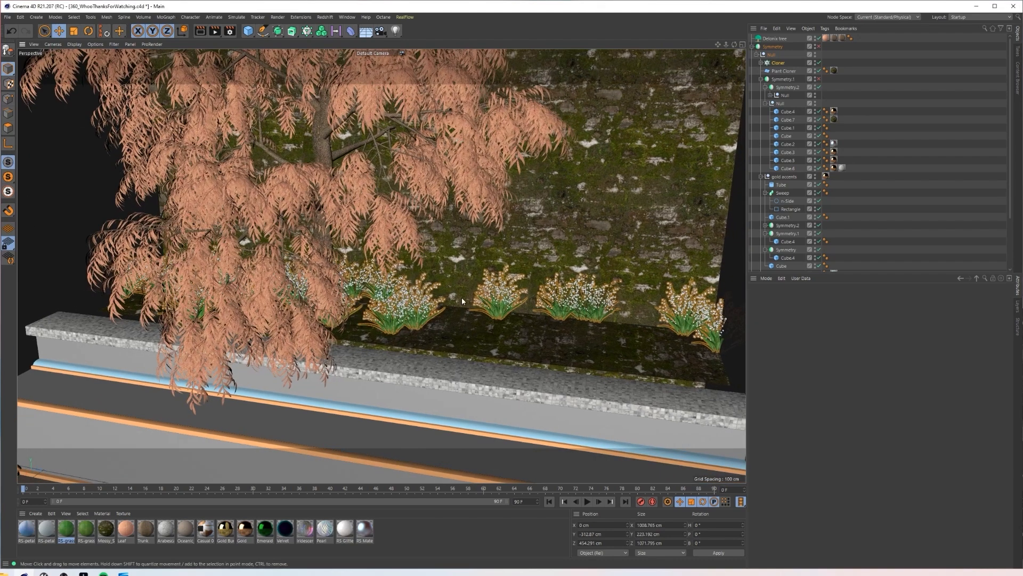
Step: Inspect the 360-degree room render up close, covering the planting beds, doorway and oval window
{"action": "scroll", "coordinate": [402, 325], "scroll_direction": "down", "scroll_amount": 5}
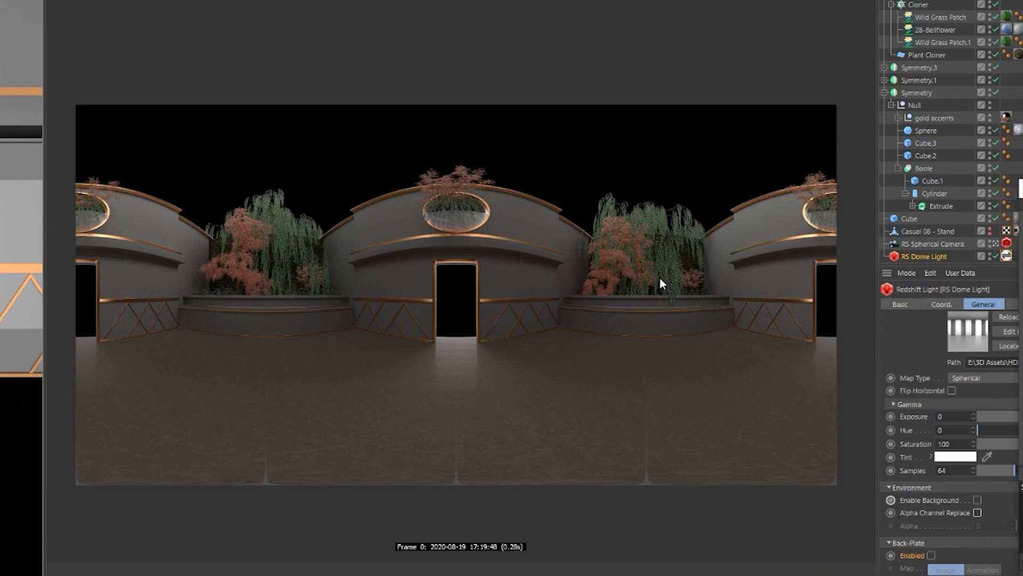
{"action": "scroll", "coordinate": [658, 261], "scroll_direction": "up", "scroll_amount": 6}
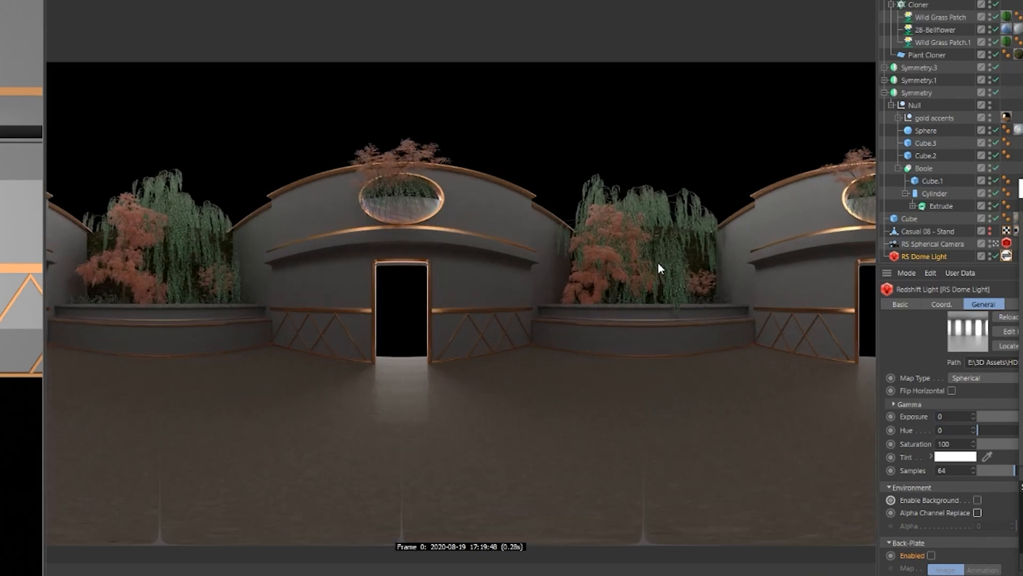
{"action": "scroll", "coordinate": [589, 245], "scroll_direction": "down", "scroll_amount": 6}
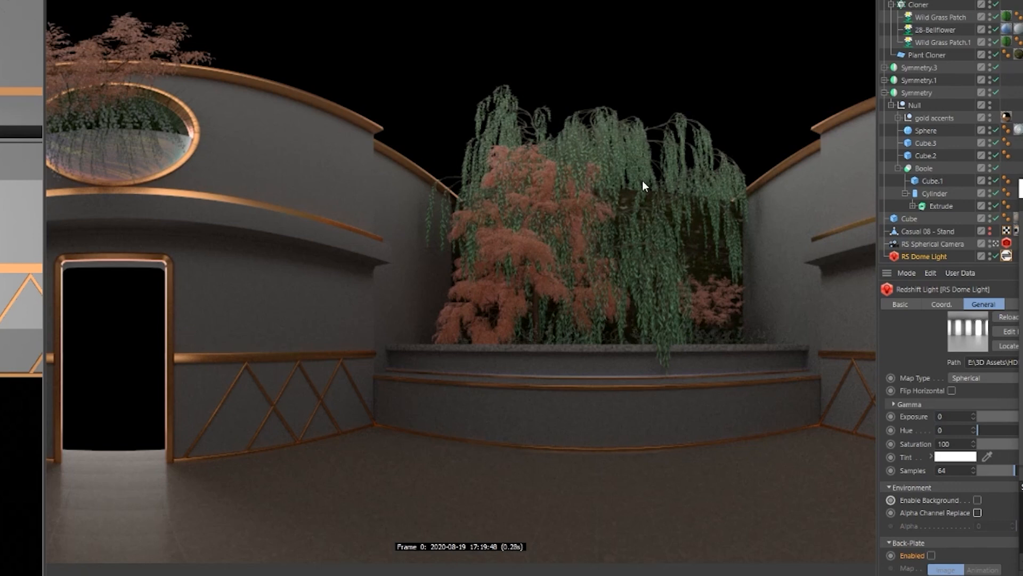
{"action": "left_click_drag", "start_coordinate": [278, 213], "coordinate": [565, 305]}
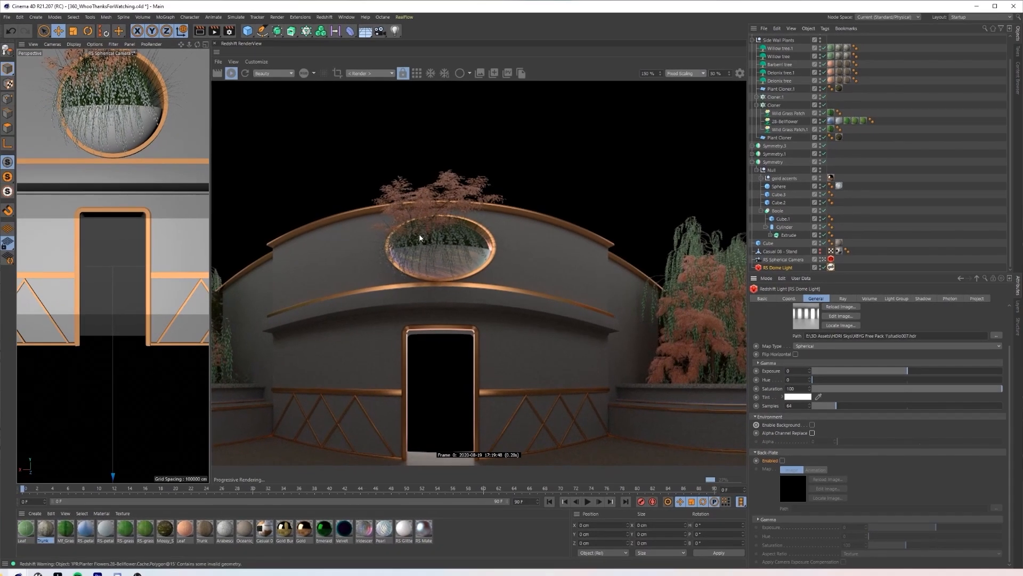
Step: Look over the planting beds and doorway in the full panorama render, and save the project
{"action": "left_click_drag", "start_coordinate": [438, 227], "coordinate": [887, 230]}
{"action": "scroll", "coordinate": [620, 266], "scroll_direction": "down", "scroll_amount": 4}
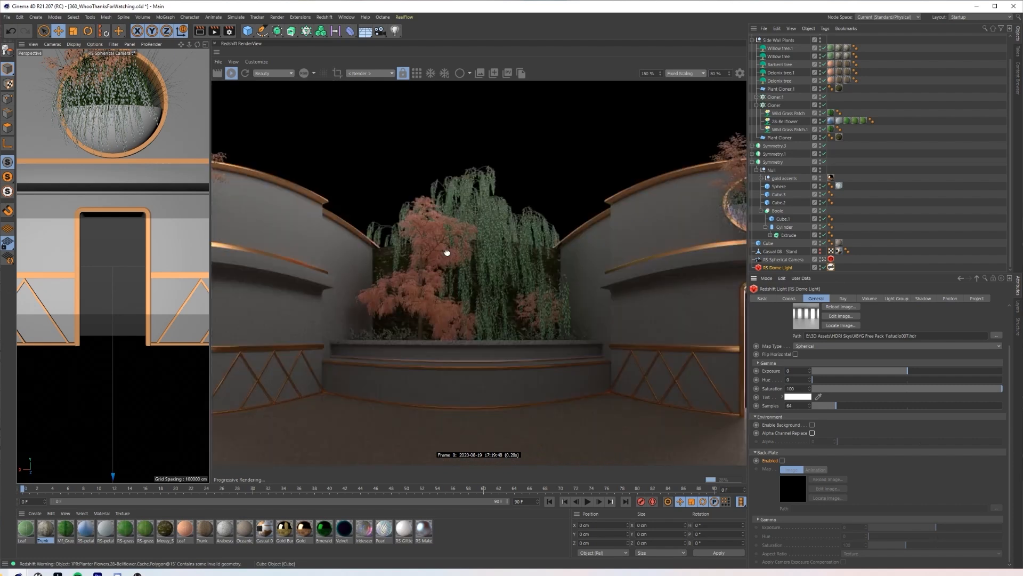
{"action": "left_click_drag", "start_coordinate": [620, 265], "coordinate": [441, 267]}
{"action": "scroll", "coordinate": [444, 268], "scroll_direction": "up", "scroll_amount": 1}
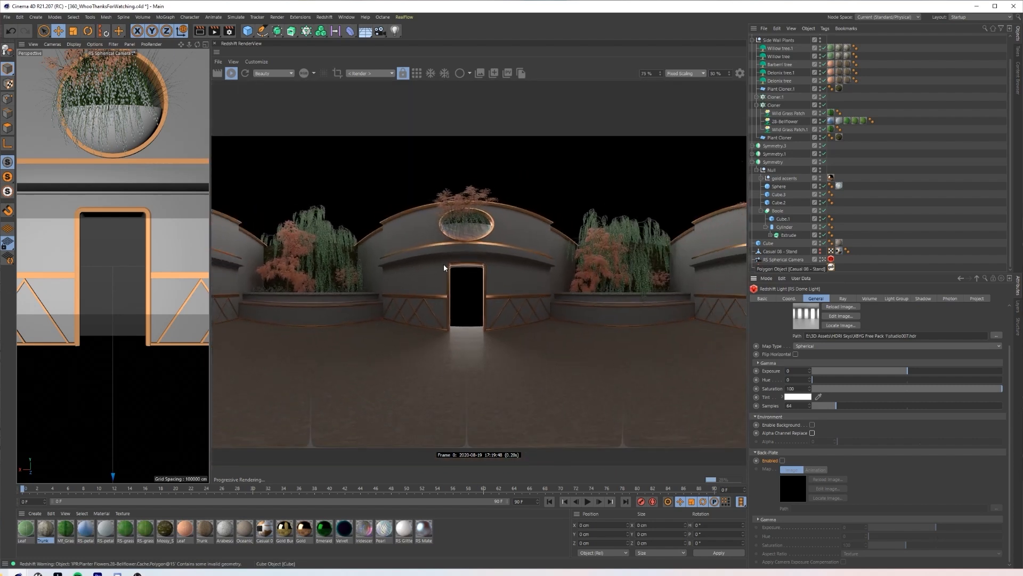
{"action": "scroll", "coordinate": [444, 267], "scroll_direction": "down", "scroll_amount": 1}
{"action": "left_click_drag", "start_coordinate": [452, 276], "coordinate": [474, 281]}
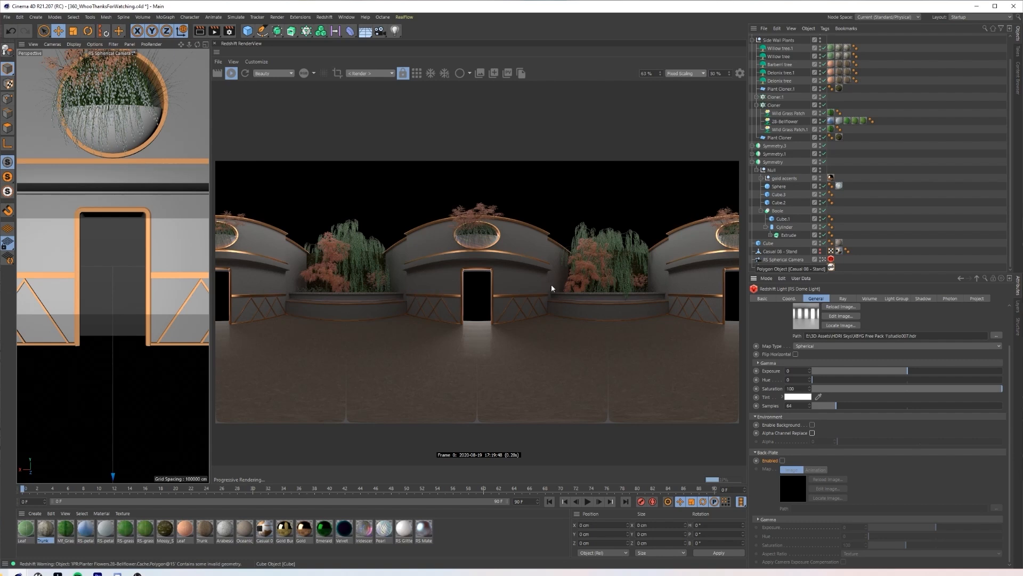
{"action": "scroll", "coordinate": [550, 289], "scroll_direction": "down", "scroll_amount": 1}
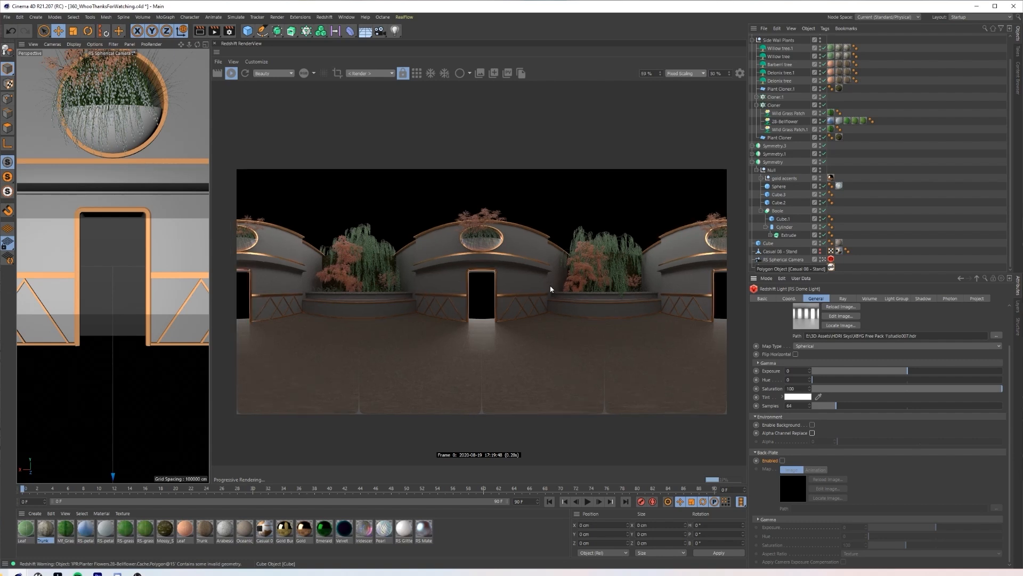
{"action": "left_click", "coordinate": [7, 17]}
{"action": "left_click", "coordinate": [47, 96]}
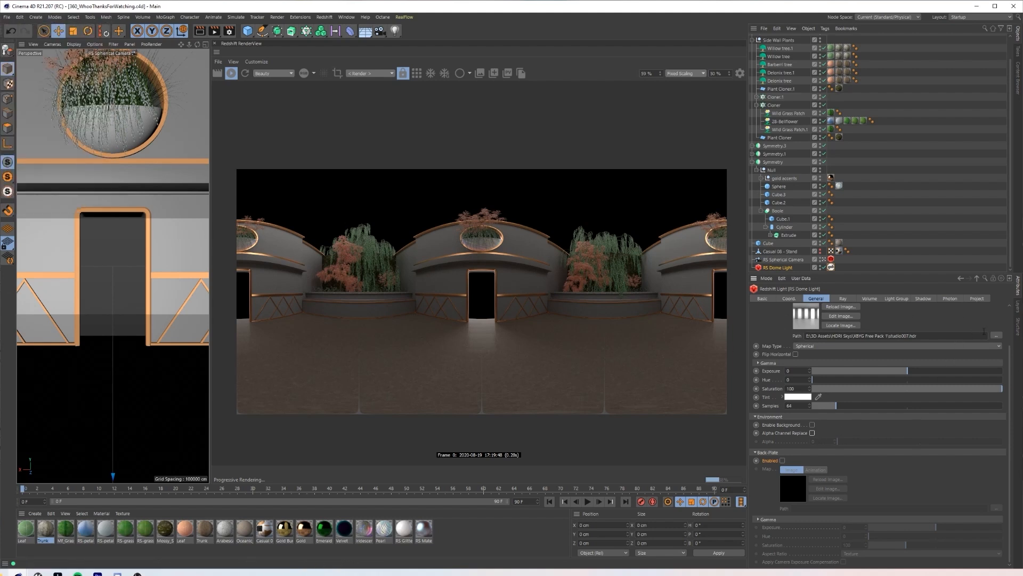
Step: Replace the dome light's environment texture with the sunset sky HDR from the HDRI Skies folder, without copying it to the project location
{"action": "left_click", "coordinate": [996, 335]}
{"action": "left_click_drag", "start_coordinate": [189, 123], "coordinate": [86, 92]}
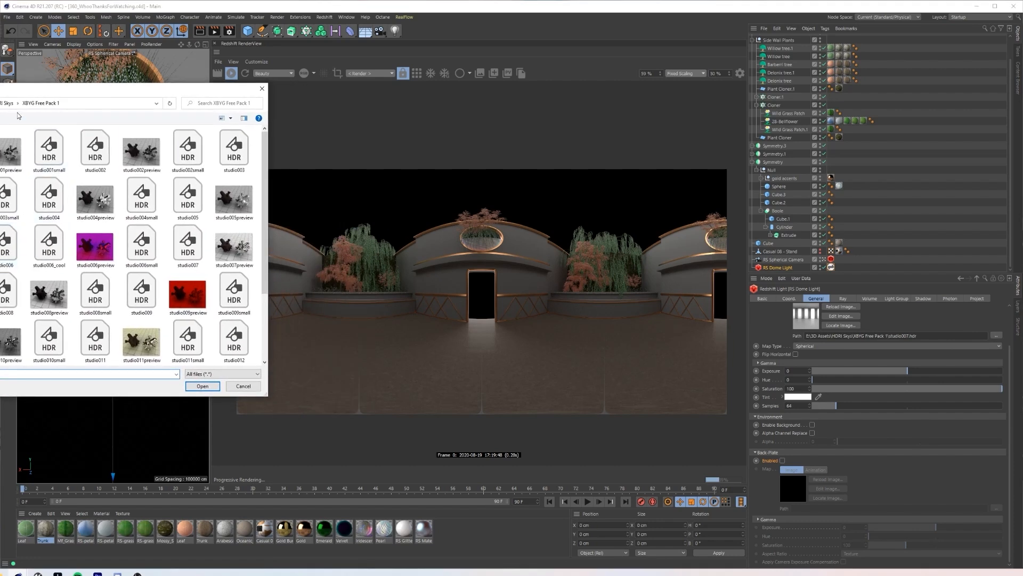
{"action": "left_click", "coordinate": [8, 103]}
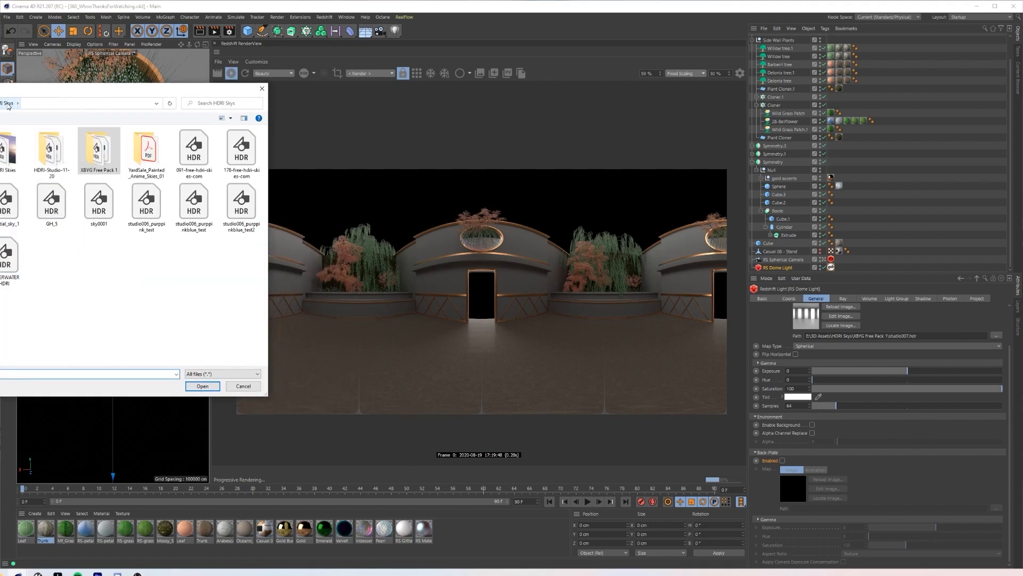
{"action": "double_click", "coordinate": [12, 151]}
{"action": "double_click", "coordinate": [11, 155]}
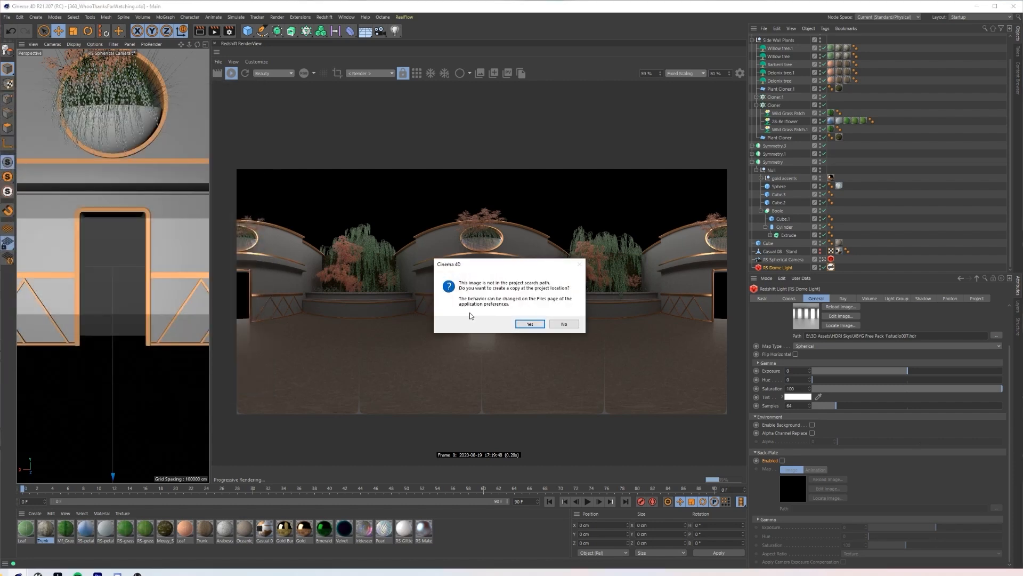
{"action": "left_click", "coordinate": [563, 325]}
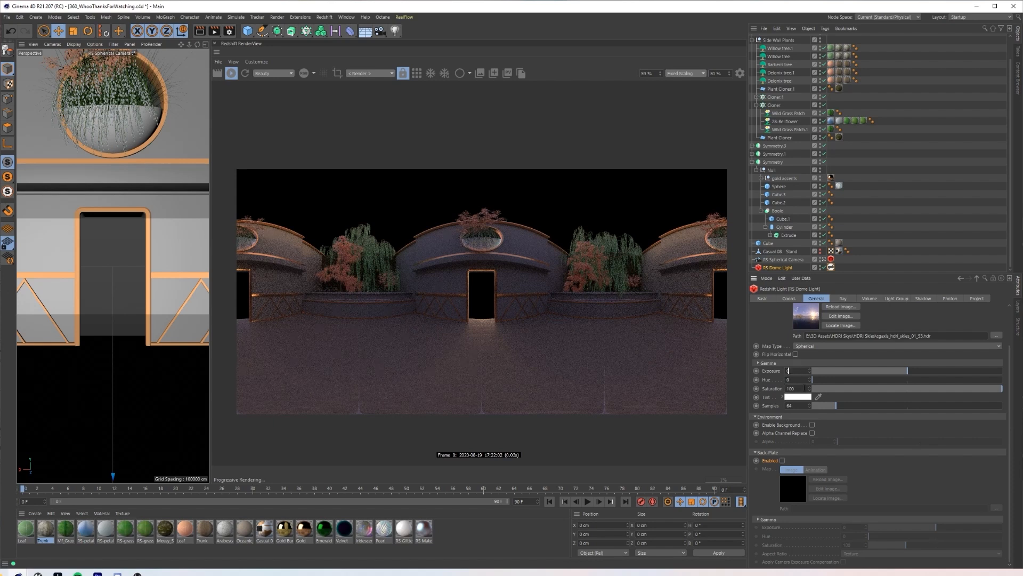
Step: Enable the dome light's environment background and check the sky through the doorway and above the walls
{"action": "left_click", "coordinate": [812, 425]}
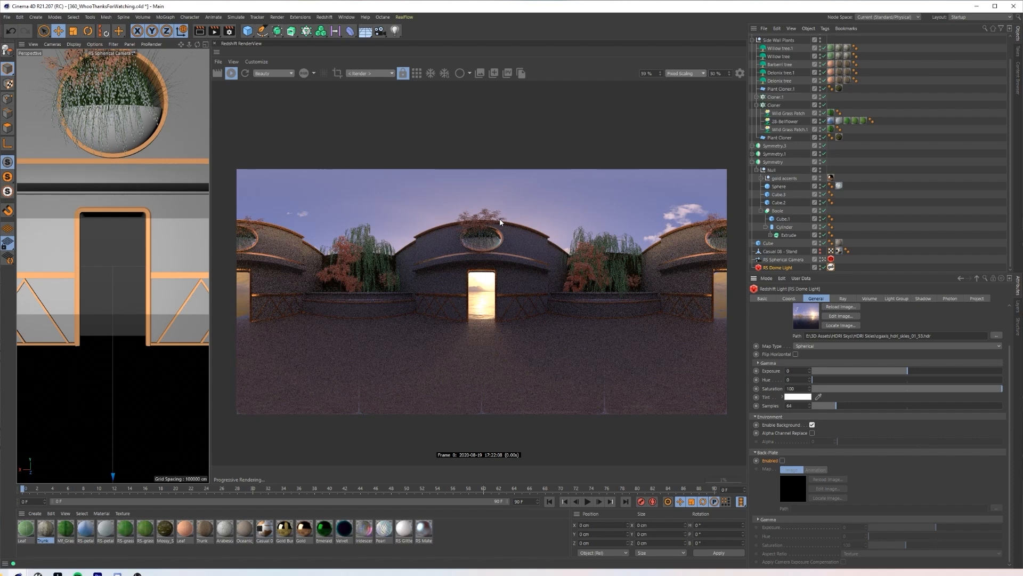
{"action": "scroll", "coordinate": [493, 247], "scroll_direction": "up", "scroll_amount": 5}
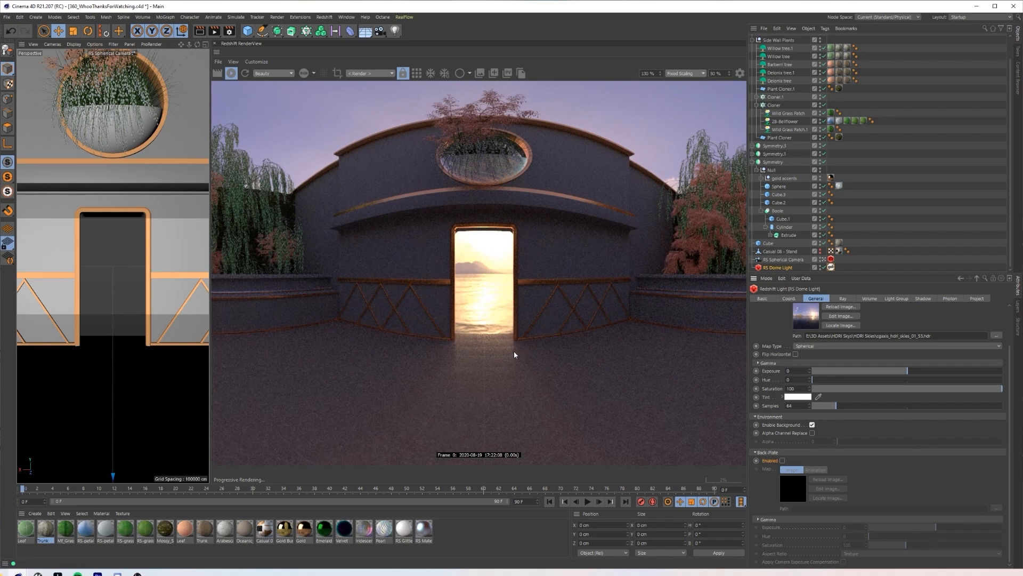
{"action": "scroll", "coordinate": [512, 349], "scroll_direction": "down", "scroll_amount": 4}
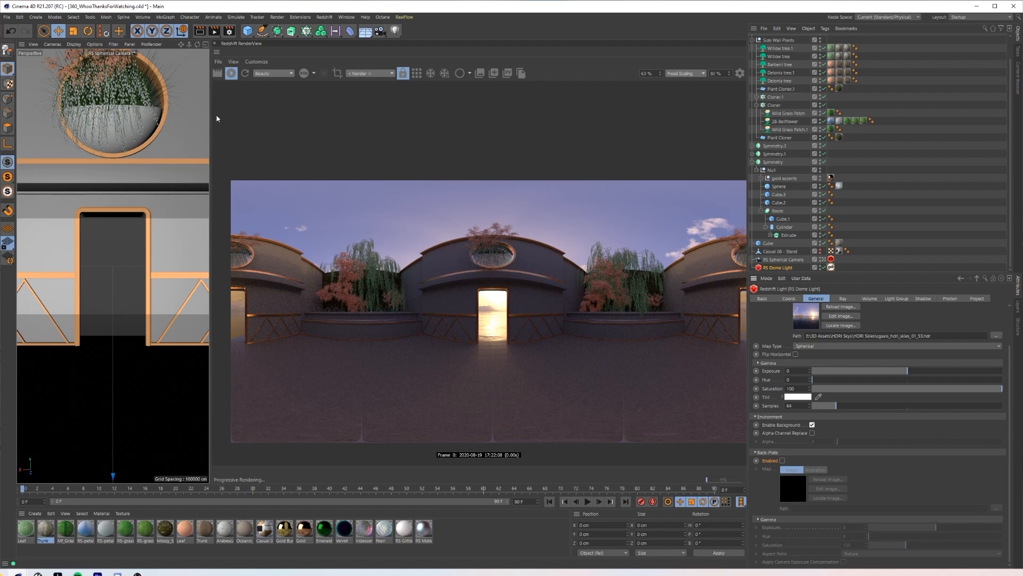
Step: Set the render view to the RS Spherical Camera and switch the viewport to the default camera for an overview of the room
{"action": "left_click", "coordinate": [366, 74]}
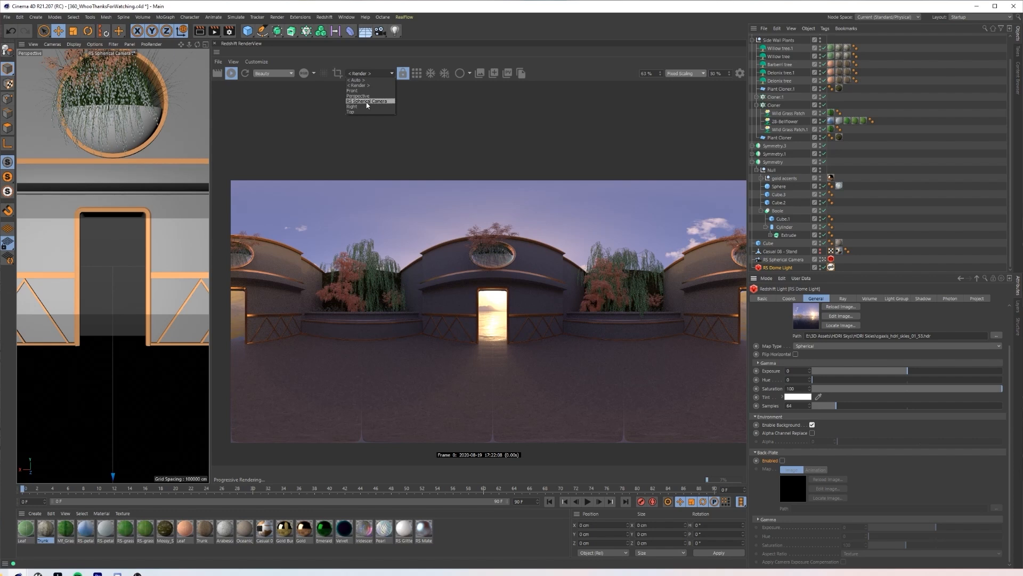
{"action": "left_click", "coordinate": [366, 102]}
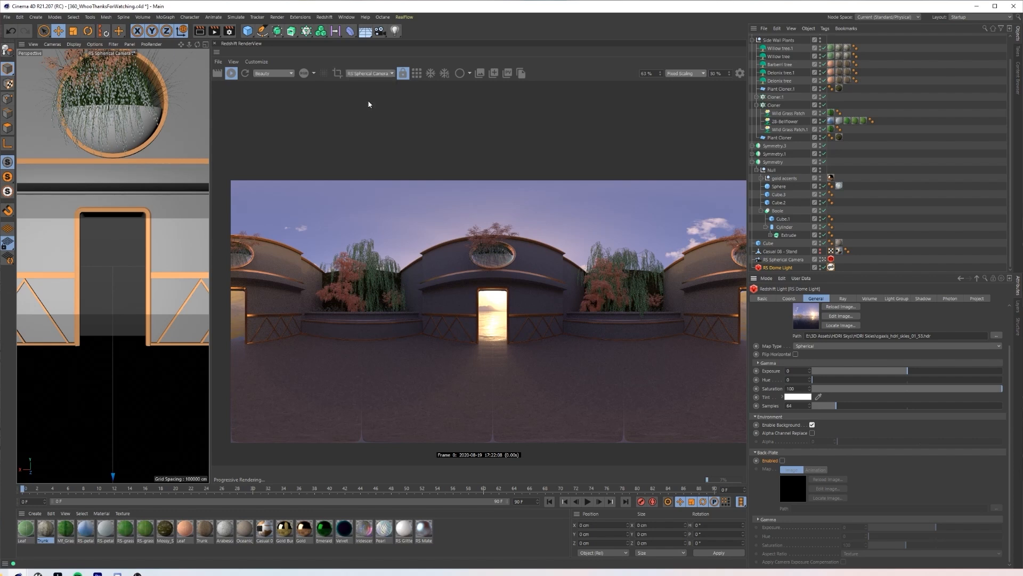
{"action": "left_click", "coordinate": [824, 260]}
{"action": "scroll", "coordinate": [175, 249], "scroll_direction": "down", "scroll_amount": 5}
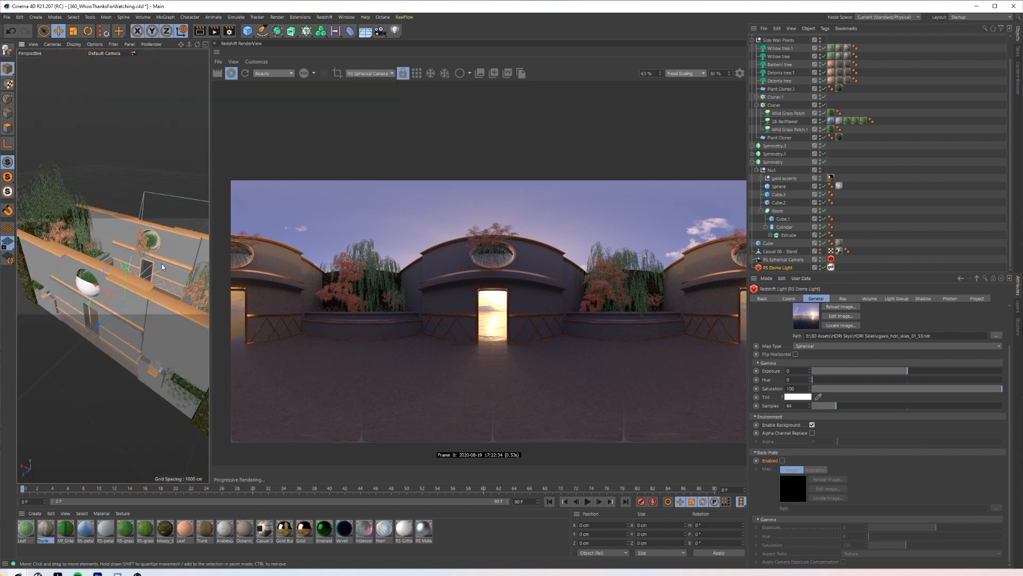
{"action": "left_click_drag", "start_coordinate": [143, 263], "coordinate": [120, 320], "text": "alt"}
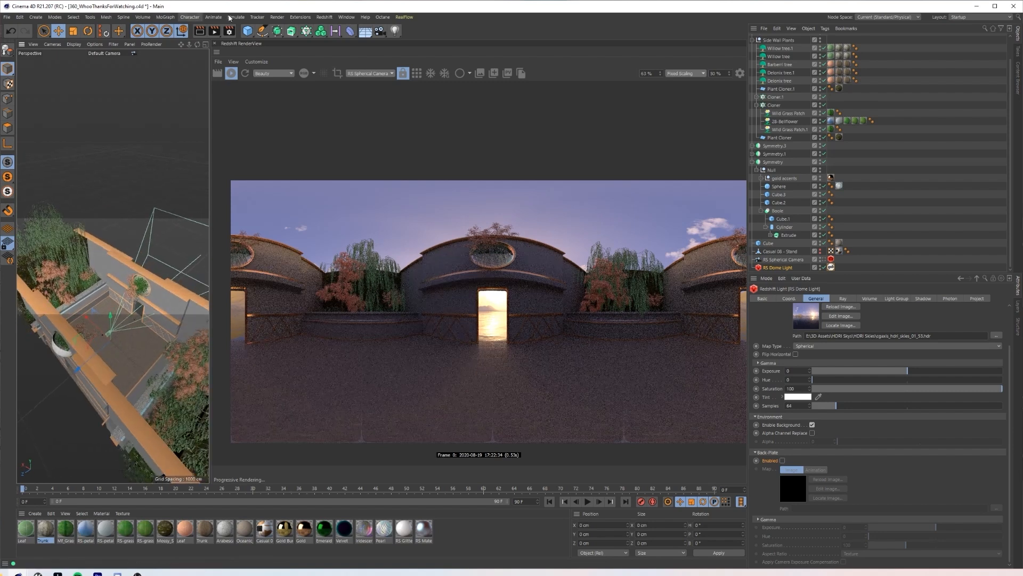
Step: Add a Redshift area light about 1075 cm above the room, pitched -90° to face down and scaled to about 332 cm square
{"action": "left_click", "coordinate": [281, 18]}
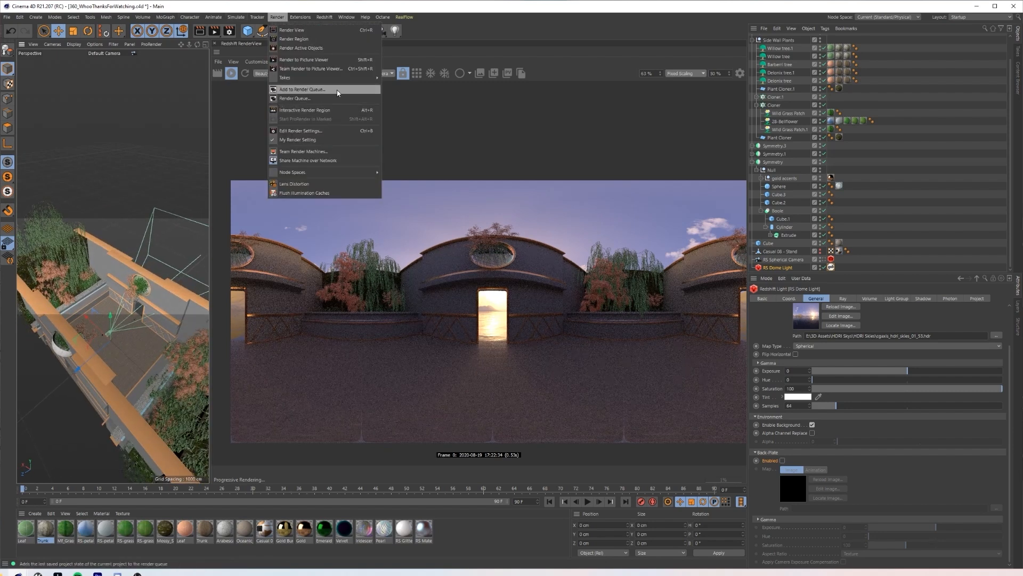
{"action": "mouse_move", "coordinate": [324, 18]}
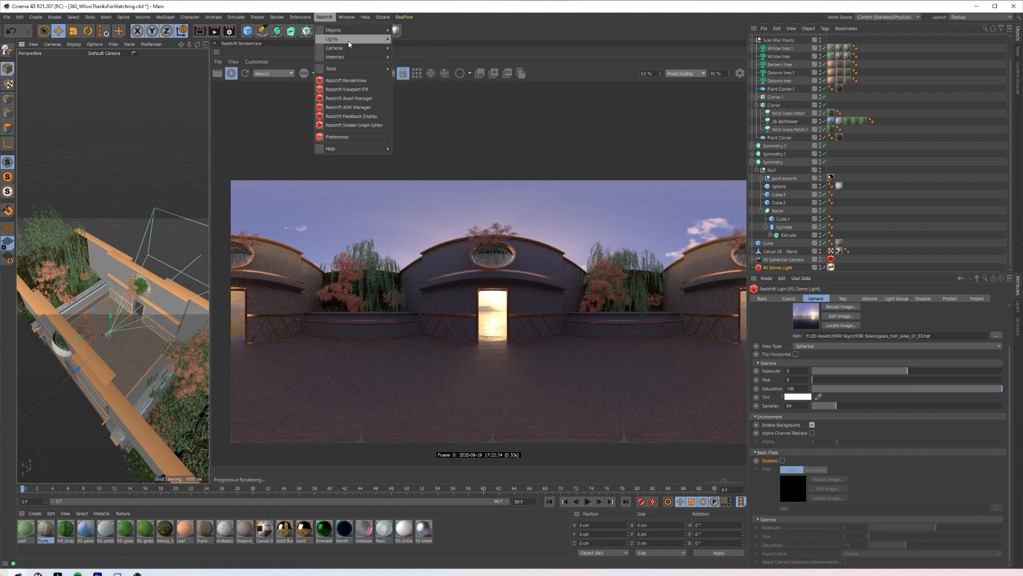
{"action": "mouse_move", "coordinate": [341, 39]}
{"action": "left_click", "coordinate": [411, 68]}
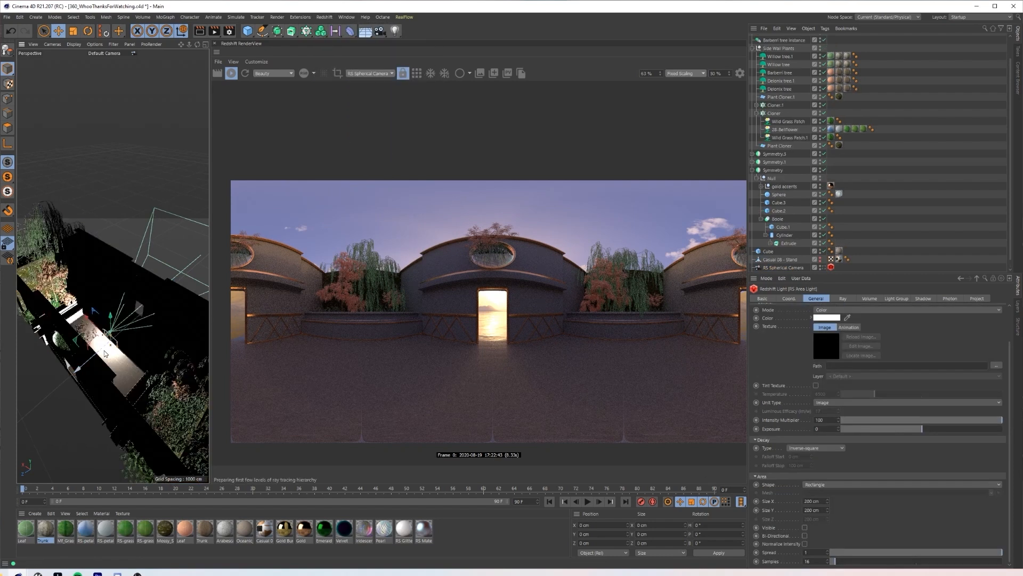
{"action": "left_click_drag", "start_coordinate": [119, 322], "coordinate": [81, 284]}
{"action": "key", "text": "r"}
{"action": "key", "text": "t"}
{"action": "key", "text": "e"}
{"action": "scroll", "coordinate": [529, 254], "scroll_direction": "down", "scroll_amount": 4}
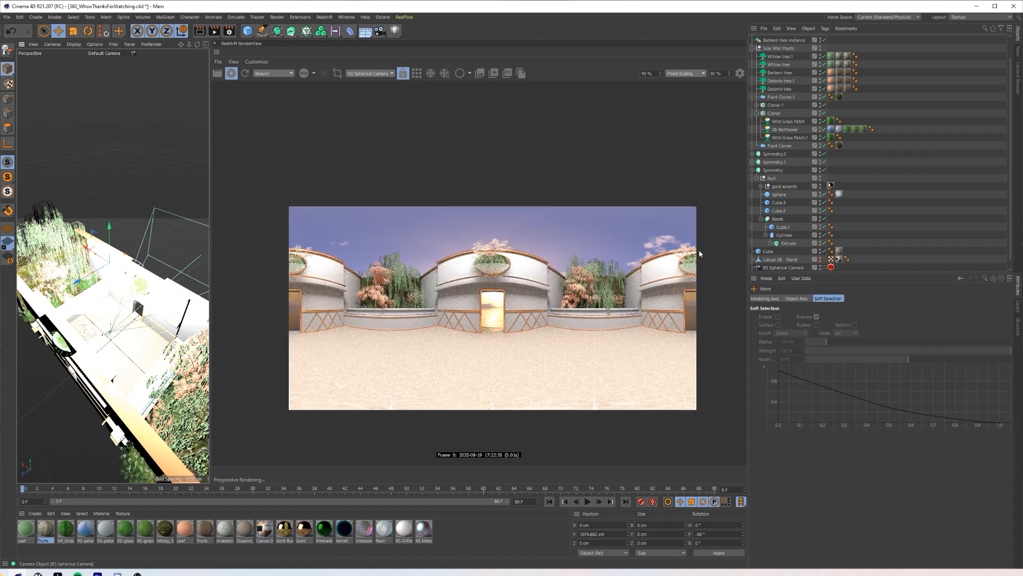
{"action": "scroll", "coordinate": [768, 53], "scroll_direction": "up", "scroll_amount": 2}
Step: Set the overhead area light's intensity multiplier to 25
{"action": "left_click", "coordinate": [772, 39]}
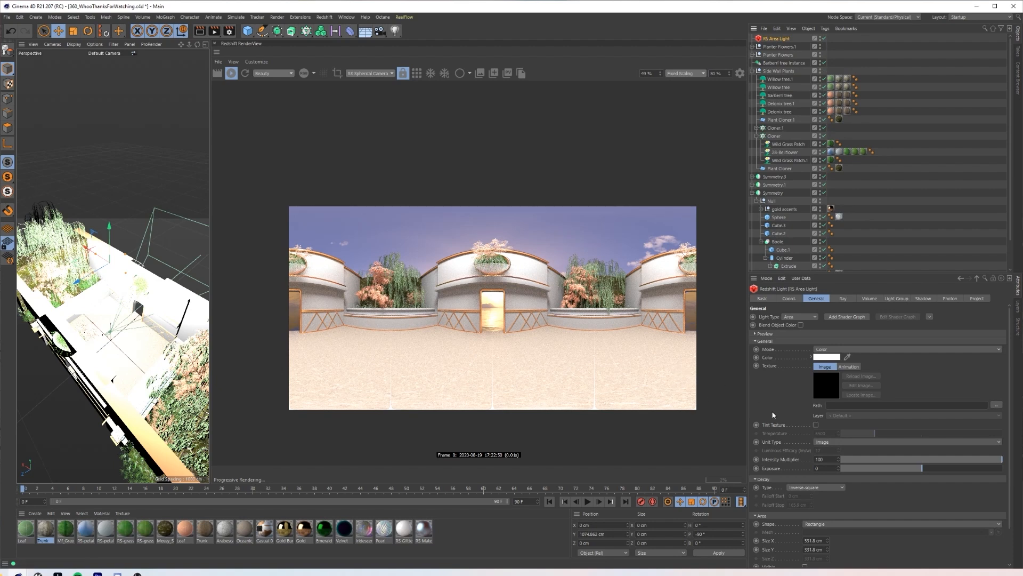
{"action": "double_click", "coordinate": [820, 459]}
{"action": "type", "text": "25"}
{"action": "key", "text": "Return"}
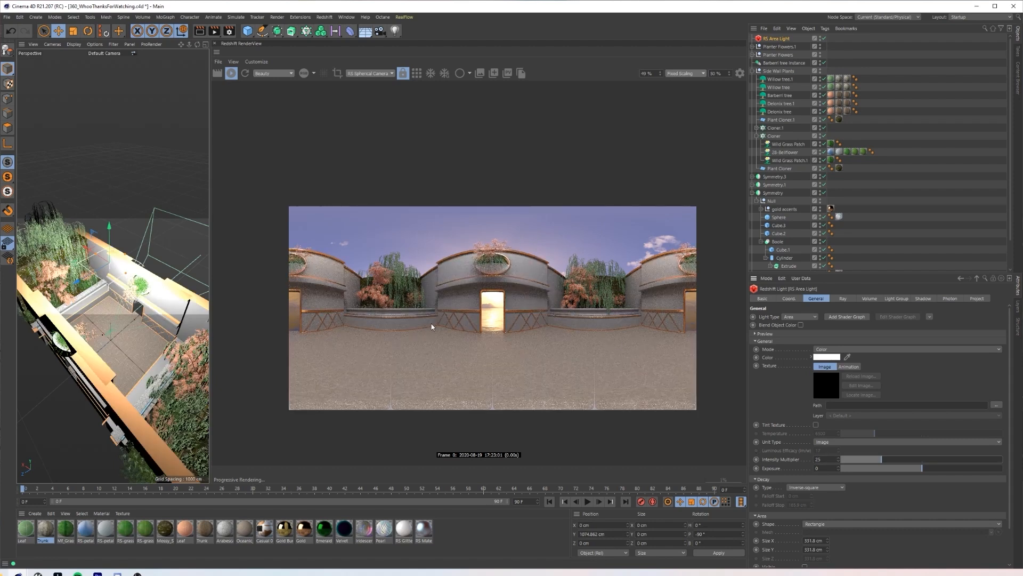
Step: Tint the overhead area light a pale lavender with 22% saturation and check the result in the panorama render
{"action": "left_click", "coordinate": [827, 357]}
{"action": "left_click", "coordinate": [810, 366]}
{"action": "left_click", "coordinate": [815, 389]}
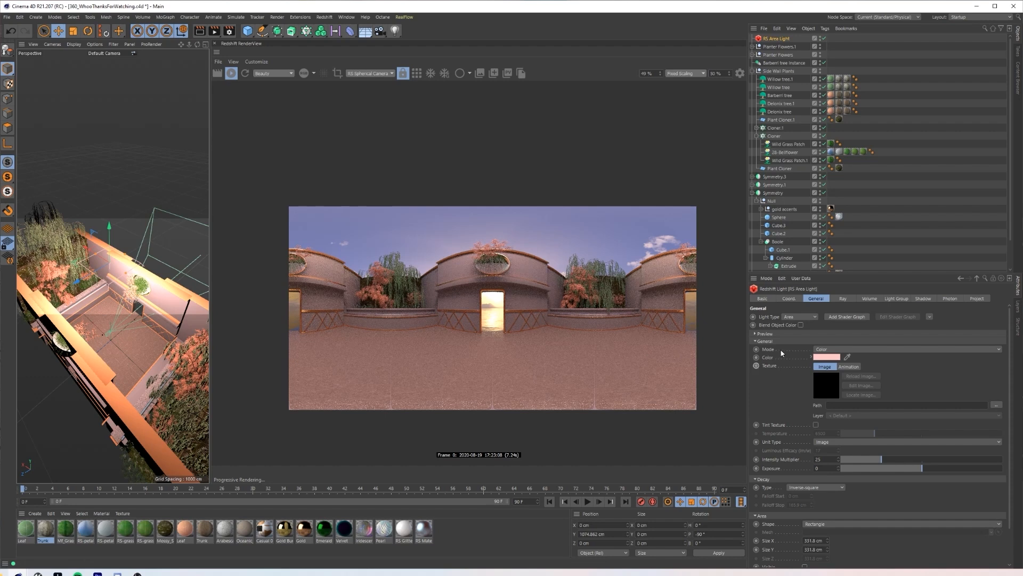
{"action": "left_click", "coordinate": [832, 357]}
{"action": "left_click", "coordinate": [879, 362]}
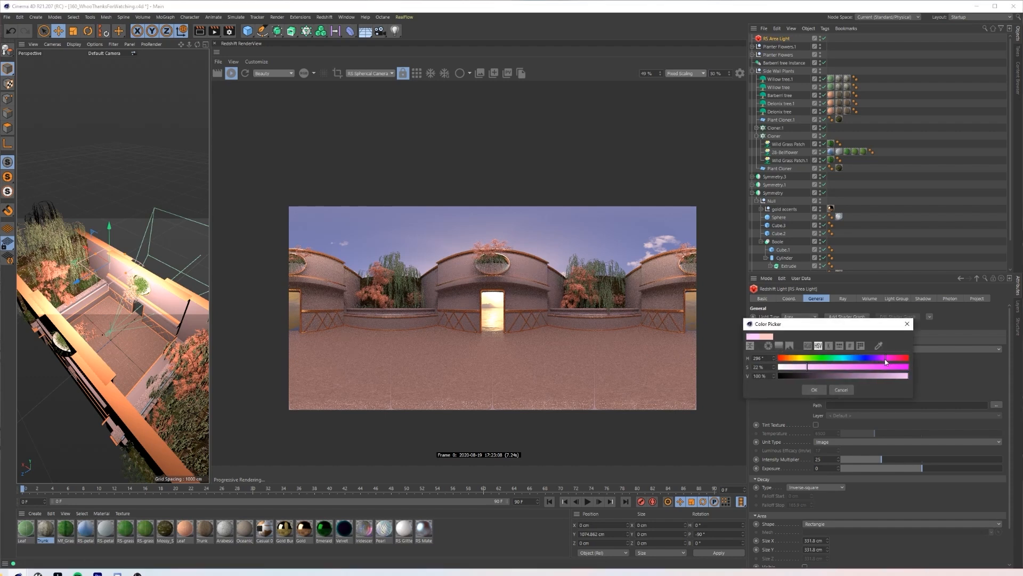
{"action": "left_click", "coordinate": [888, 360]}
{"action": "left_click_drag", "start_coordinate": [882, 361], "coordinate": [878, 359]}
{"action": "left_click", "coordinate": [814, 389]}
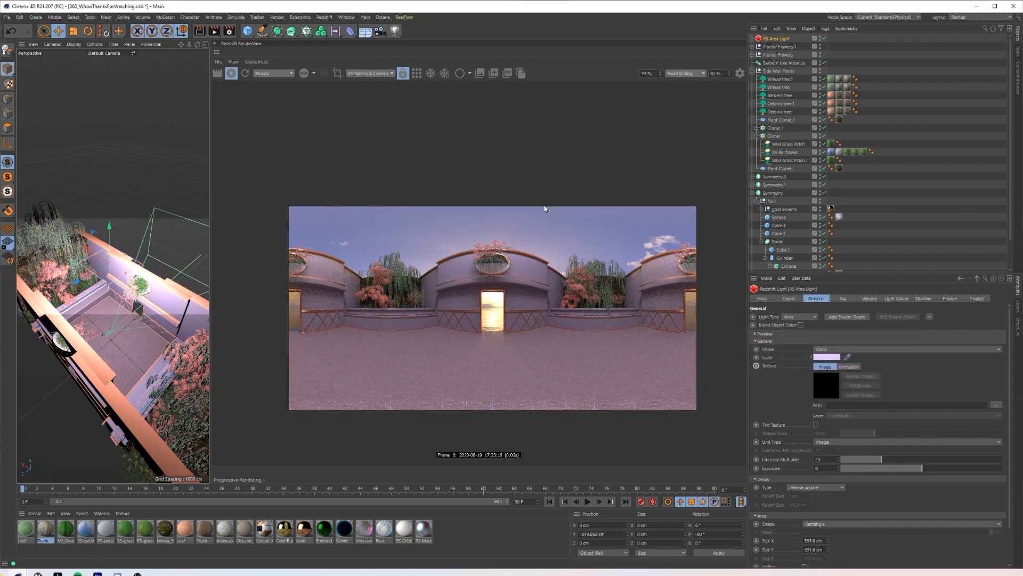
{"action": "scroll", "coordinate": [431, 249], "scroll_direction": "up", "scroll_amount": 2}
{"action": "scroll", "coordinate": [559, 343], "scroll_direction": "up", "scroll_amount": 3}
{"action": "left_click_drag", "start_coordinate": [558, 343], "coordinate": [562, 315]}
{"action": "scroll", "coordinate": [549, 298], "scroll_direction": "down", "scroll_amount": 4}
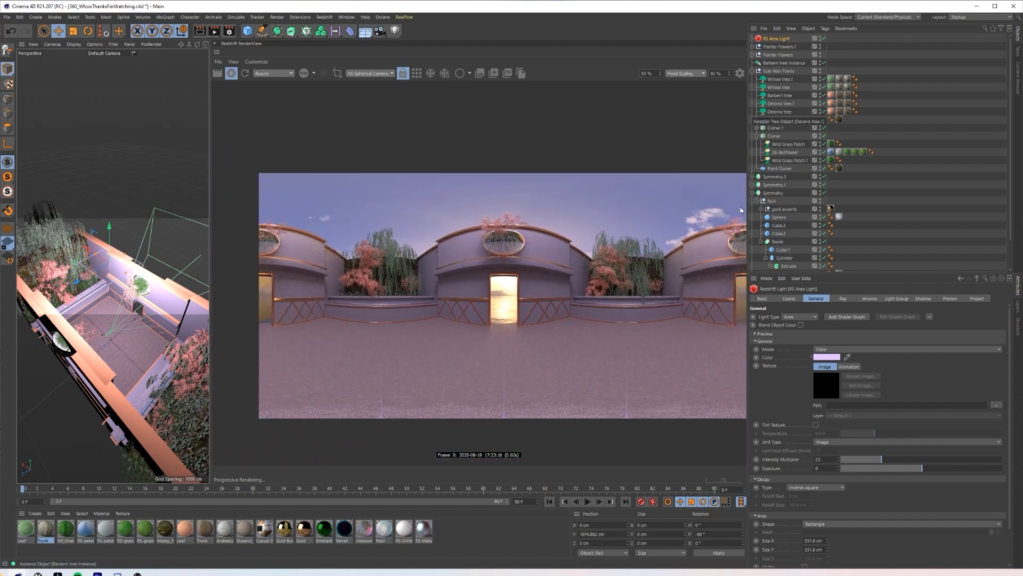
Step: Duplicate the area light, rotate the copy to heading -90°, pitch 0°, bank -90°, and place it by the planting bed at about X 569, Y 392 cm
{"action": "left_click_drag", "start_coordinate": [787, 37], "coordinate": [788, 37], "text": "ctrl"}
{"action": "key", "text": "e"}
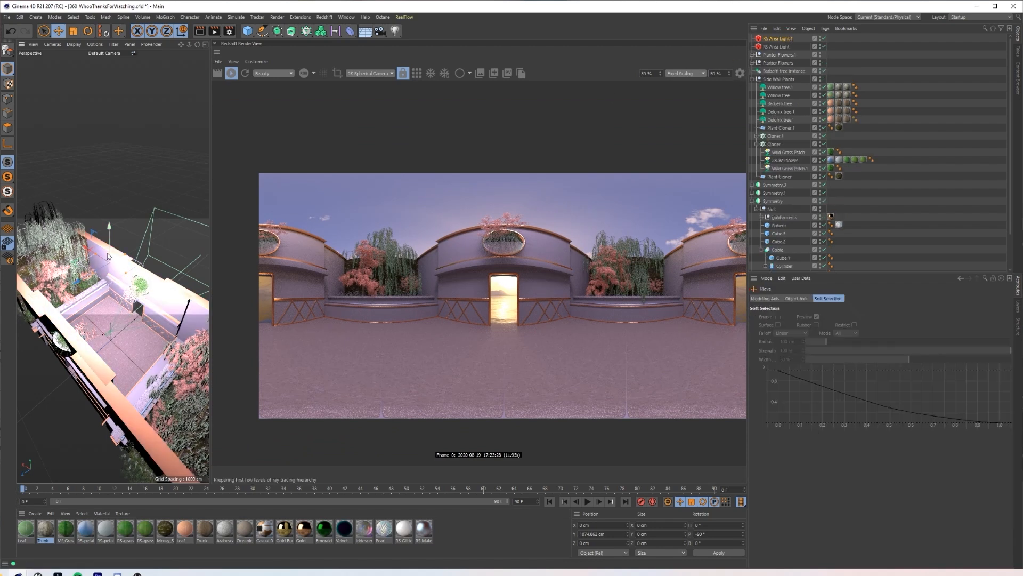
{"action": "mouse_move", "coordinate": [104, 258]}
{"action": "left_mouse_down"}
{"action": "mouse_move", "coordinate": [65, 234]}
{"action": "mouse_move", "coordinate": [74, 230]}
{"action": "mouse_move", "coordinate": [85, 265]}
{"action": "mouse_move", "coordinate": [122, 235]}
{"action": "mouse_move", "coordinate": [106, 255]}
{"action": "left_mouse_up"}
{"action": "key", "text": "r"}
{"action": "key", "text": "e"}
{"action": "left_click_drag", "start_coordinate": [117, 219], "coordinate": [122, 276]}
{"action": "left_click_drag", "start_coordinate": [119, 329], "coordinate": [103, 299], "text": "alt"}
{"action": "scroll", "coordinate": [73, 328], "scroll_direction": "up", "scroll_amount": 3}
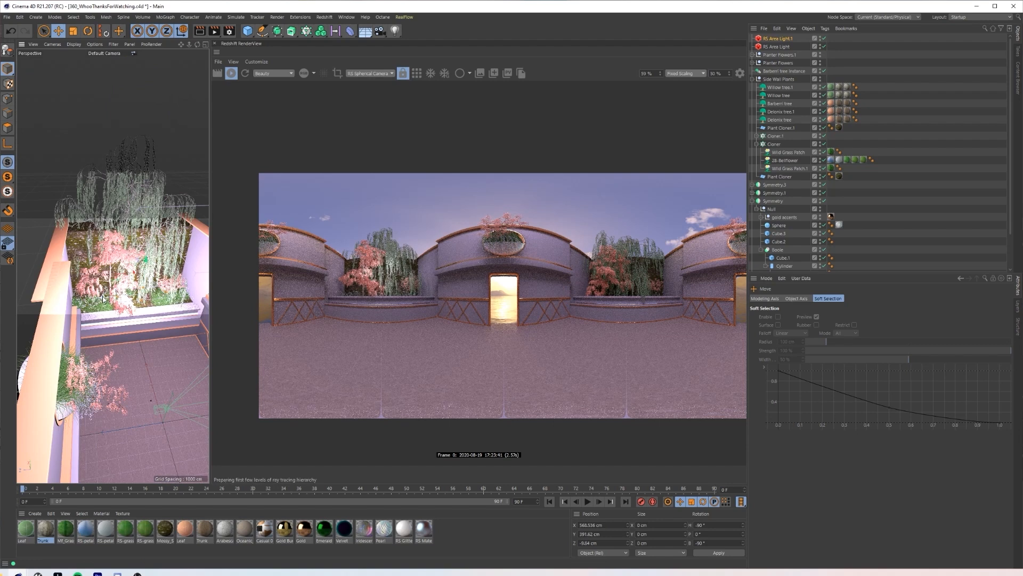
Step: Set the duplicated area light's colour to a pale green with hue 130°, saturation 22% and value 100%
{"action": "left_click", "coordinate": [788, 39]}
{"action": "left_click", "coordinate": [832, 360]}
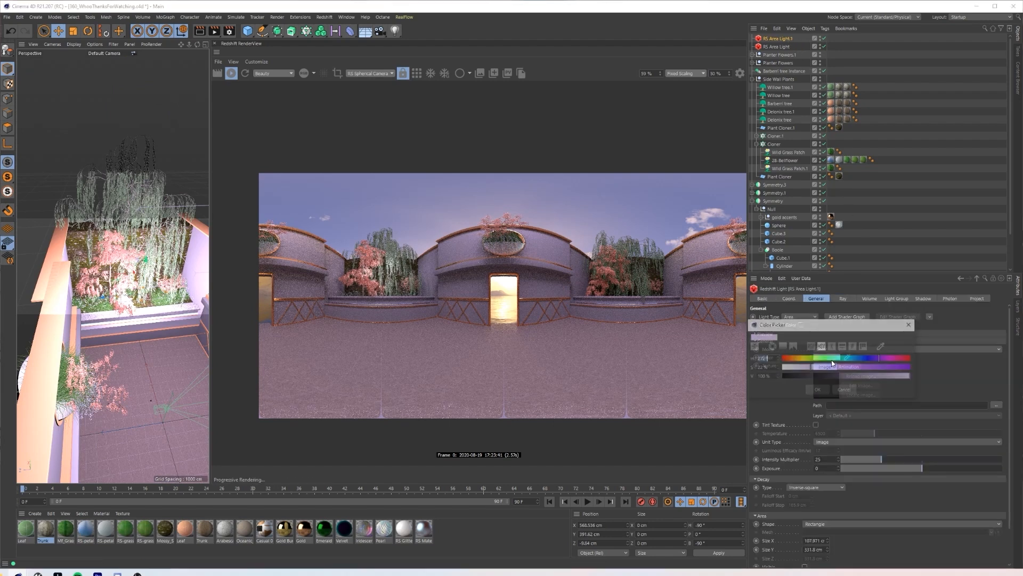
{"action": "left_click", "coordinate": [829, 358]}
{"action": "left_click", "coordinate": [819, 376]}
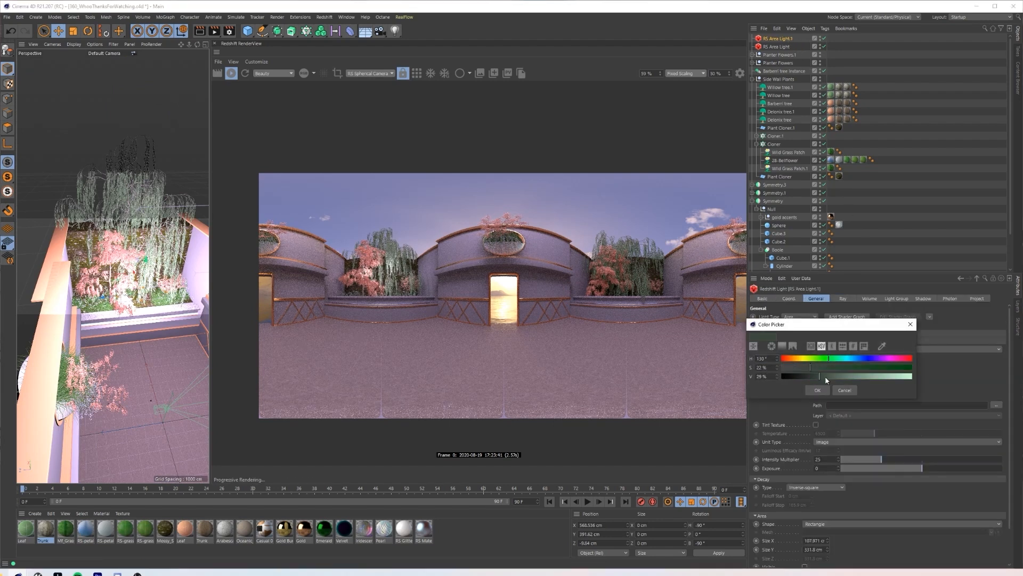
{"action": "left_click_drag", "start_coordinate": [827, 379], "coordinate": [912, 376]}
{"action": "left_click", "coordinate": [817, 390]}
Step: Limit rendering to a region framing the planting bed and its trees between the curved walls
{"action": "scroll", "coordinate": [345, 260], "scroll_direction": "up", "scroll_amount": 3}
{"action": "left_click", "coordinate": [337, 73]}
{"action": "left_click_drag", "start_coordinate": [325, 219], "coordinate": [489, 344]}
{"action": "scroll", "coordinate": [423, 313], "scroll_direction": "up", "scroll_amount": 4}
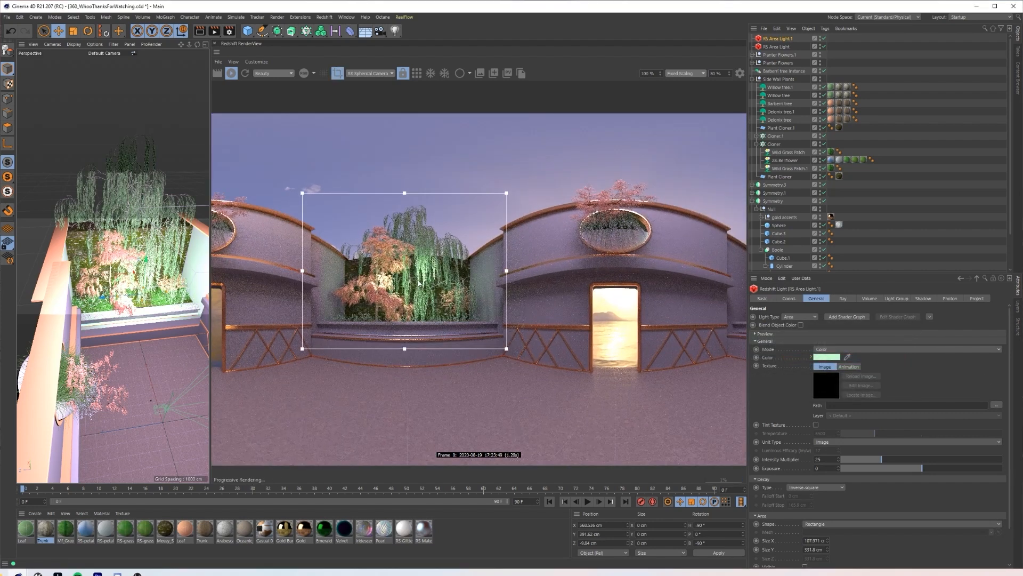
Step: Enlarge the planting-bed light to about 250 by 278 cm and raise it to about Y 581 cm
{"action": "middle_click_drag", "start_coordinate": [137, 266], "coordinate": [80, 277], "text": "alt"}
{"action": "scroll", "coordinate": [132, 311], "scroll_direction": "down", "scroll_amount": 3}
{"action": "scroll", "coordinate": [131, 310], "scroll_direction": "up", "scroll_amount": 2}
{"action": "left_click_drag", "start_coordinate": [70, 332], "coordinate": [171, 348]}
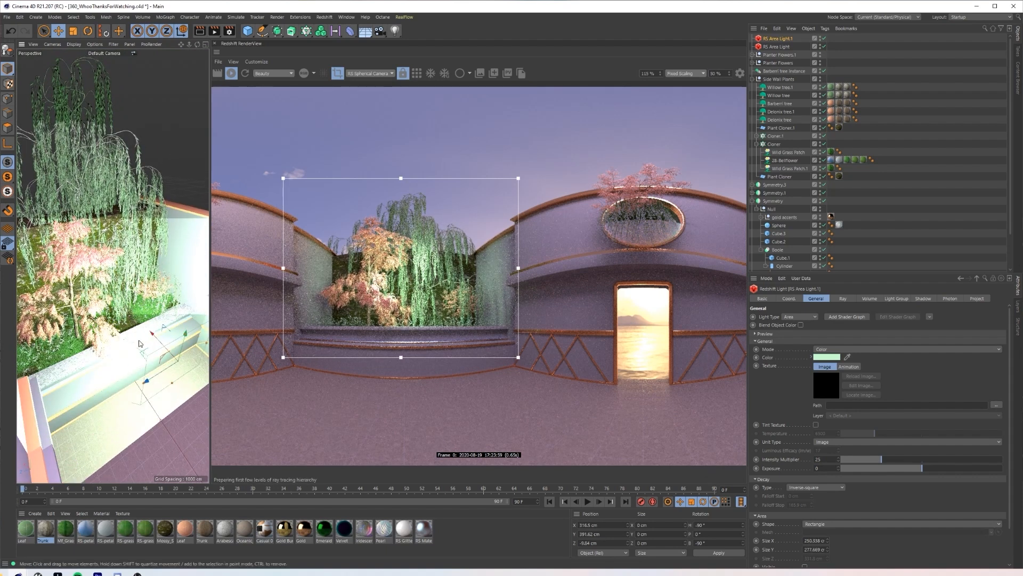
{"action": "scroll", "coordinate": [171, 347], "scroll_direction": "down", "scroll_amount": 4}
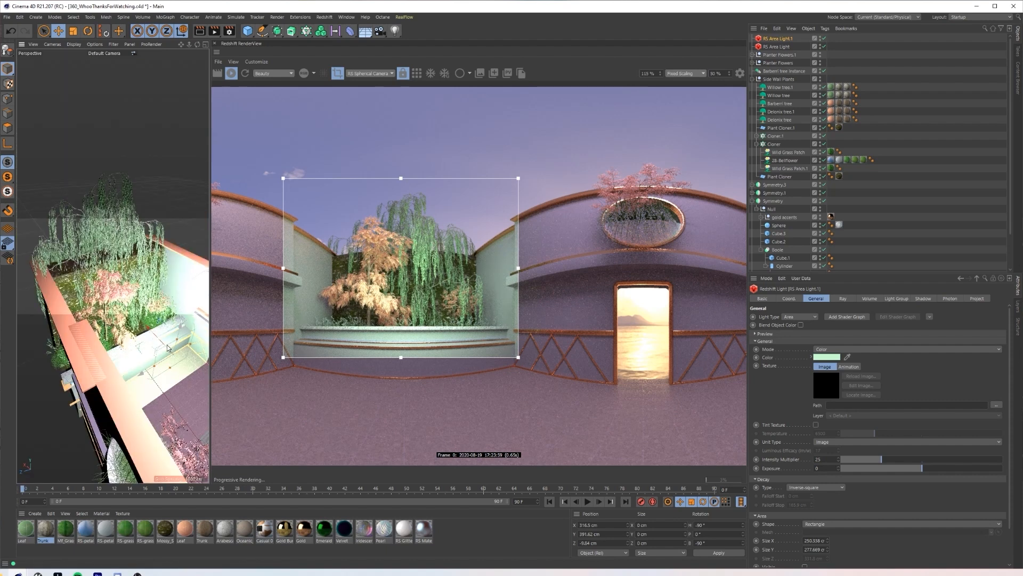
{"action": "left_click_drag", "start_coordinate": [179, 332], "coordinate": [187, 307]}
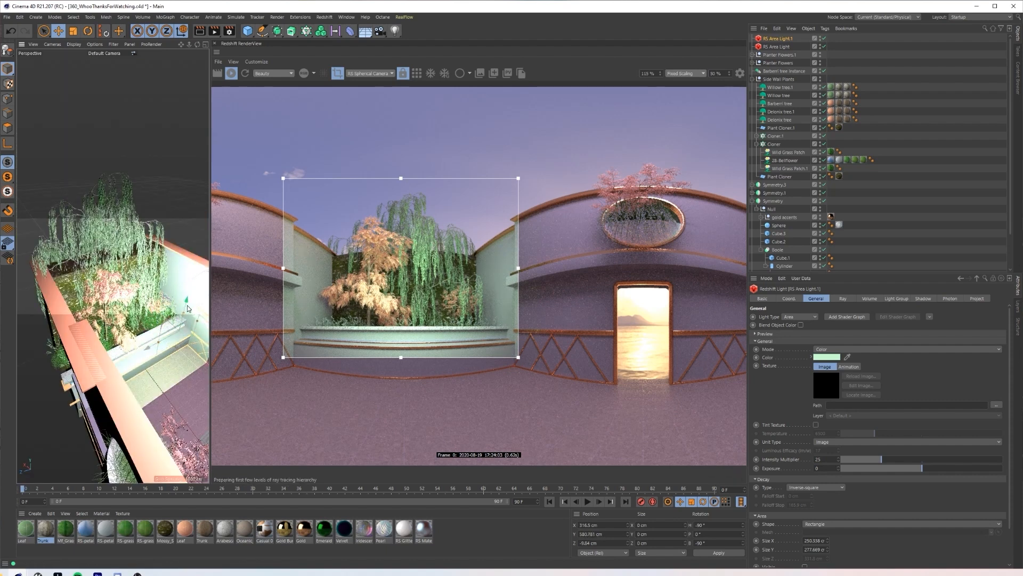
Step: Set the planting-bed light to a pale blue with hue 207° and saturation 22%, and extend the render region down onto the floor
{"action": "left_click", "coordinate": [818, 357]}
{"action": "left_click_drag", "start_coordinate": [857, 357], "coordinate": [848, 356]}
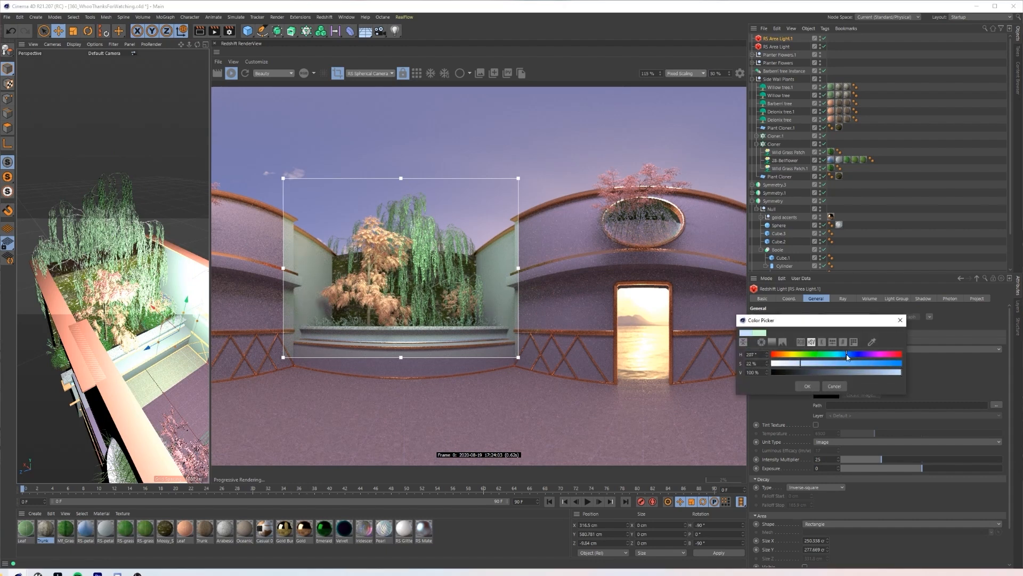
{"action": "left_click", "coordinate": [807, 386]}
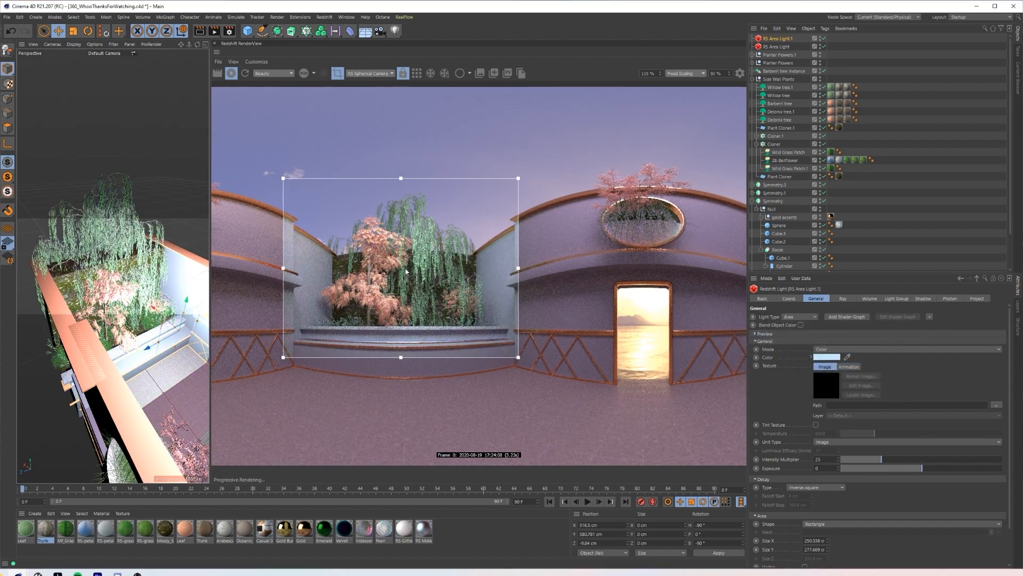
{"action": "left_click_drag", "start_coordinate": [404, 353], "coordinate": [411, 430]}
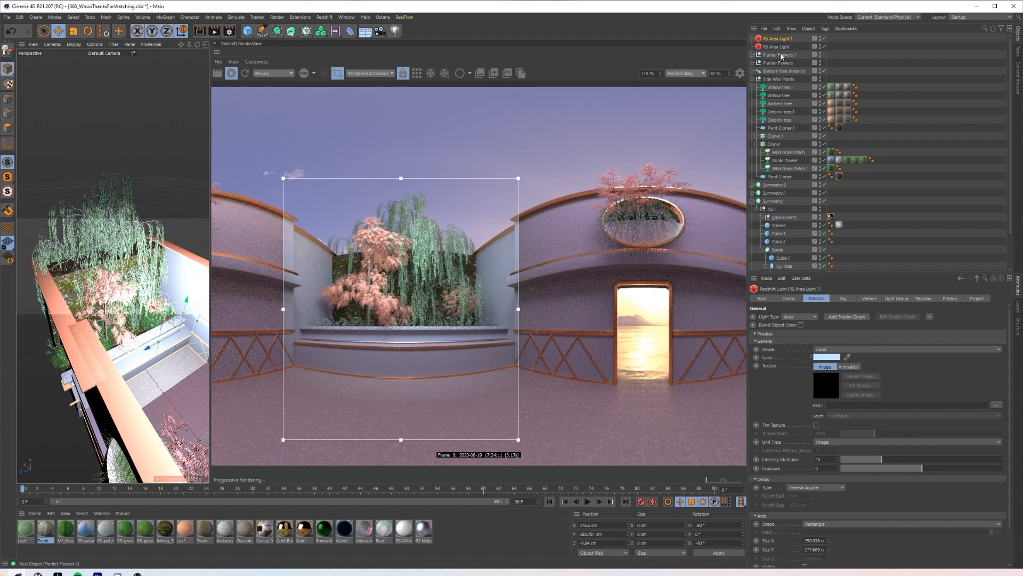
Step: Restrict the planting-bed light to illuminate only the Side Wall Plants group through its project include list
{"action": "left_click", "coordinate": [971, 300]}
{"action": "left_click", "coordinate": [818, 318]}
{"action": "left_click", "coordinate": [818, 320]}
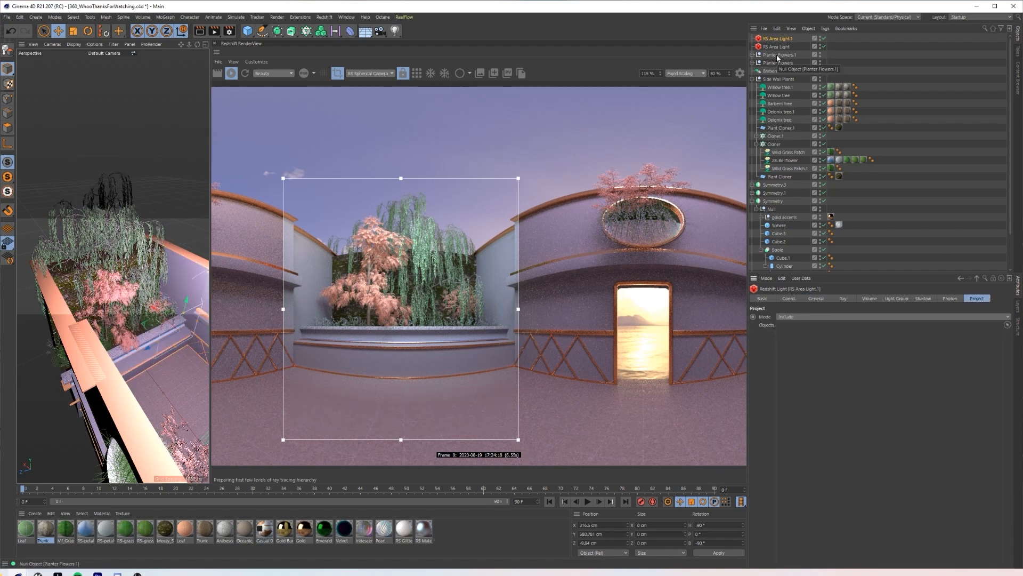
{"action": "left_click_drag", "start_coordinate": [779, 79], "coordinate": [831, 325]}
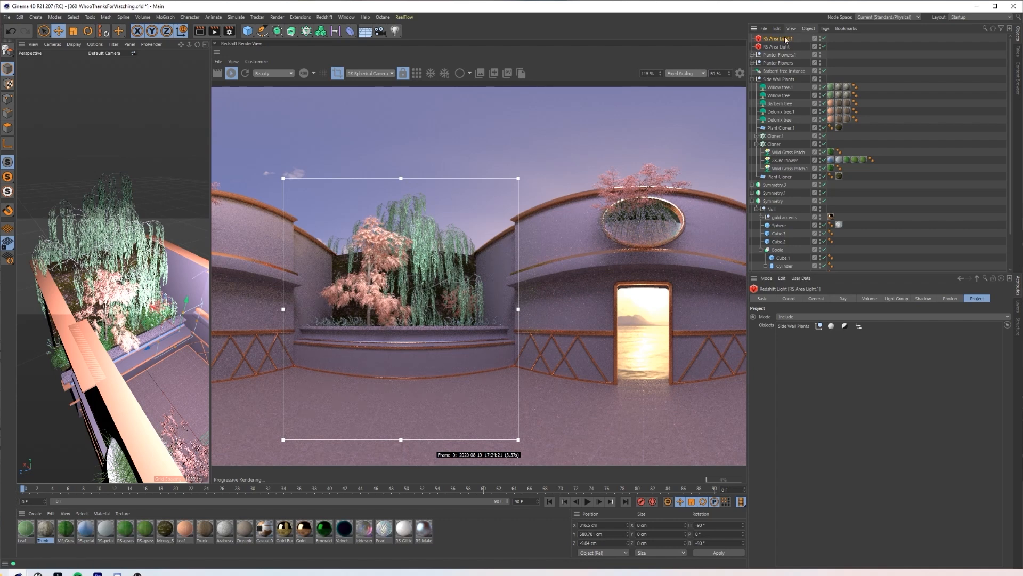
Step: Deepen the planting-bed light's colour to a more saturated sky blue
{"action": "left_click", "coordinate": [825, 299]}
{"action": "left_click", "coordinate": [825, 357]}
{"action": "left_click", "coordinate": [845, 366]}
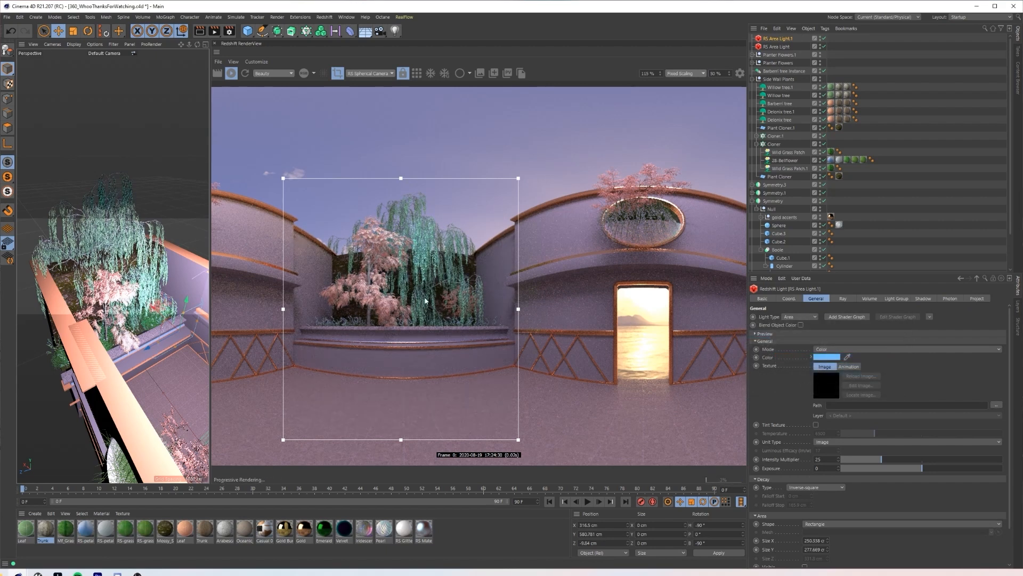
{"action": "scroll", "coordinate": [425, 300], "scroll_direction": "down", "scroll_amount": 3}
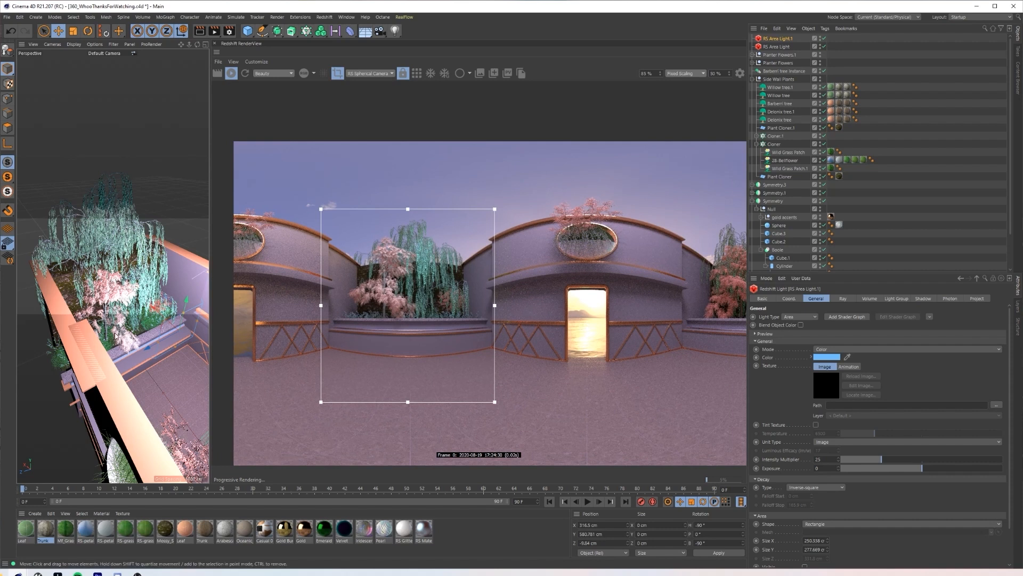
Step: Open the shader graph of the pink Delonix tree's Leaf material and place its window clear of the planting-bed render
{"action": "left_click", "coordinate": [111, 301]}
{"action": "scroll", "coordinate": [121, 303], "scroll_direction": "up", "scroll_amount": 5}
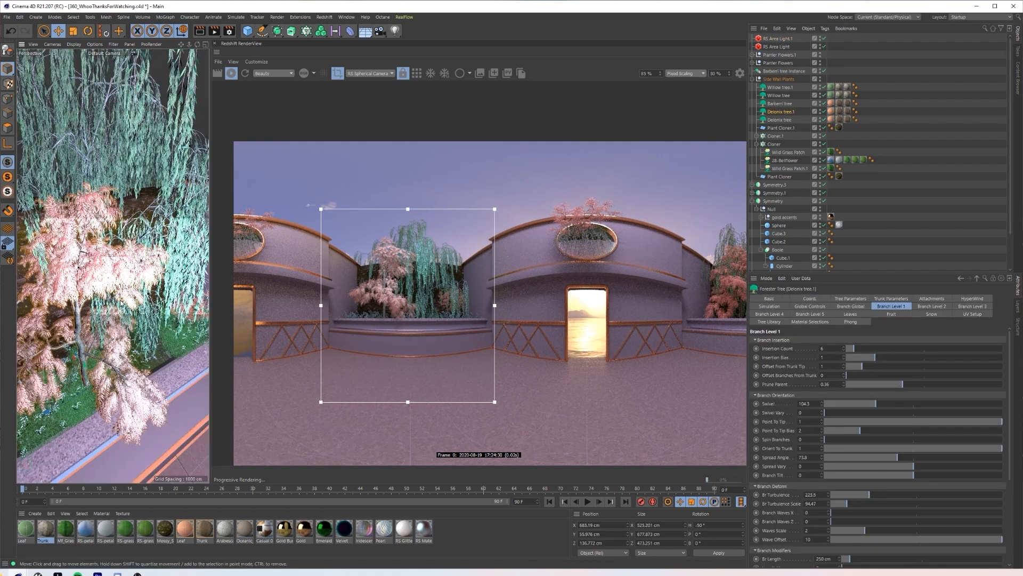
{"action": "double_click", "coordinate": [185, 529]}
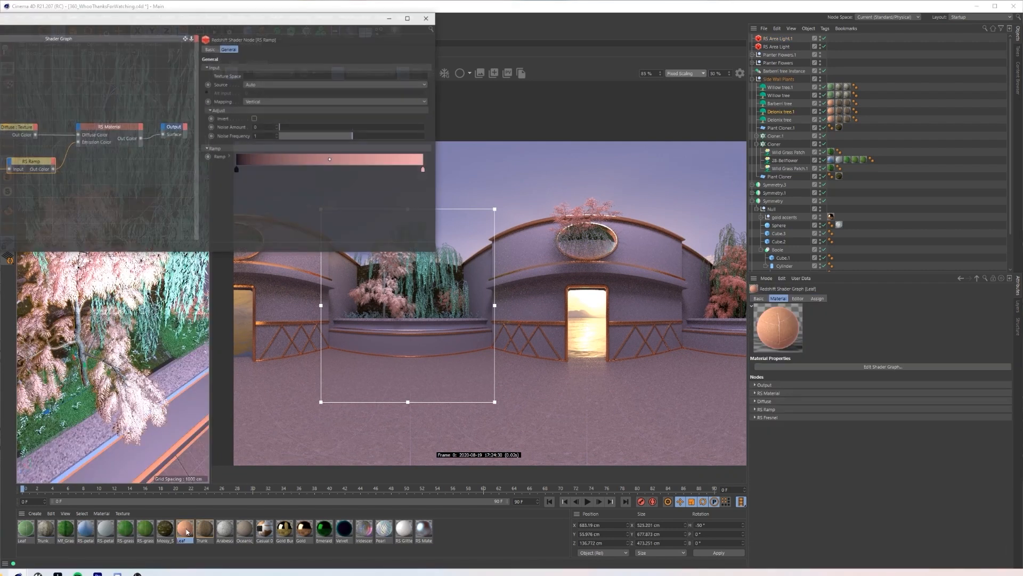
{"action": "left_click_drag", "start_coordinate": [170, 14], "coordinate": [419, 186]}
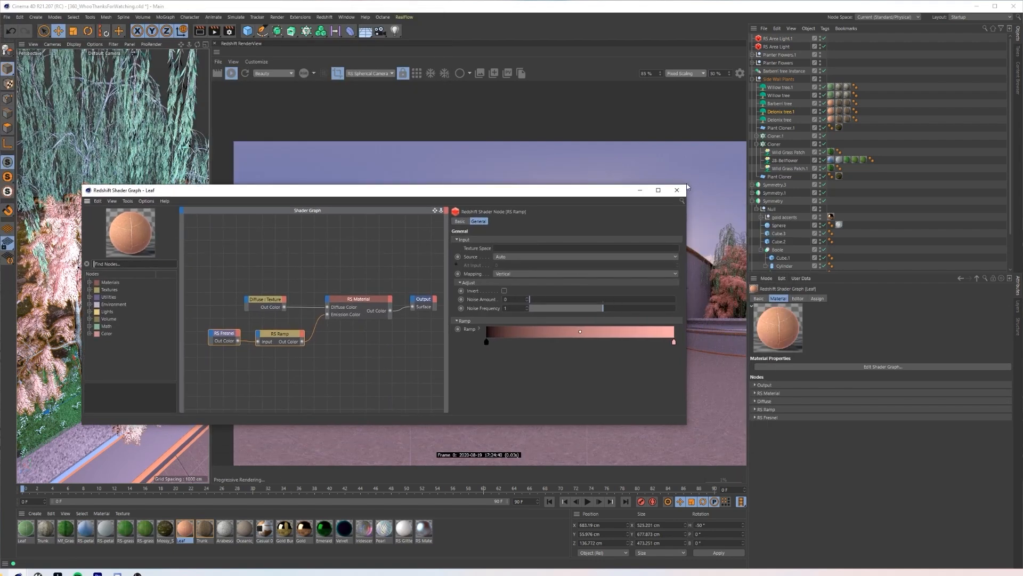
{"action": "left_click_drag", "start_coordinate": [688, 183], "coordinate": [442, 135]}
{"action": "left_click_drag", "start_coordinate": [320, 143], "coordinate": [746, 131]}
Step: Tighten the render region around the pink tree in the planting bed
{"action": "scroll", "coordinate": [426, 282], "scroll_direction": "up", "scroll_amount": 2}
{"action": "left_click_drag", "start_coordinate": [503, 416], "coordinate": [426, 323]}
{"action": "scroll", "coordinate": [401, 301], "scroll_direction": "up", "scroll_amount": 3}
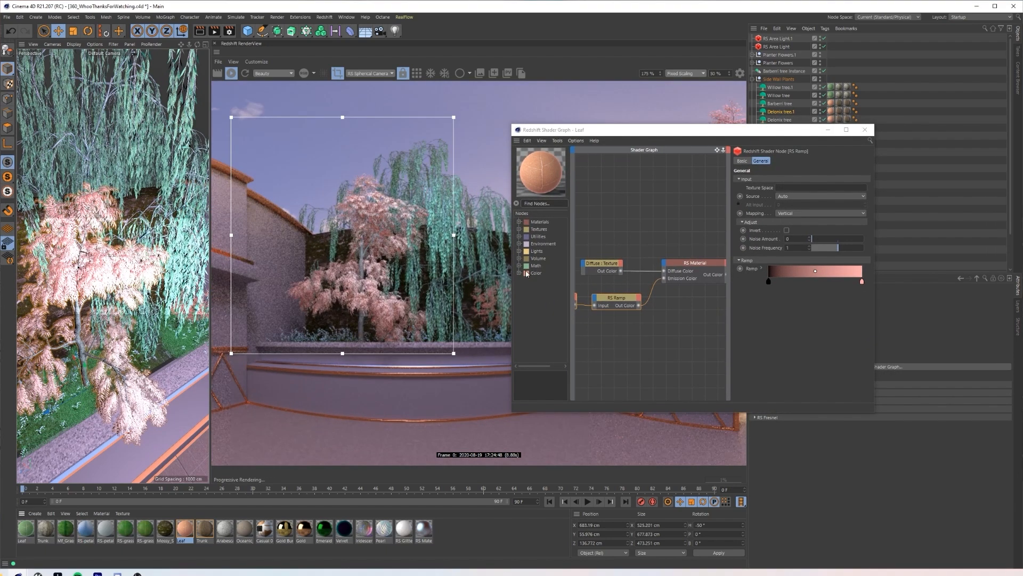
{"action": "scroll", "coordinate": [433, 292], "scroll_direction": "down", "scroll_amount": 2}
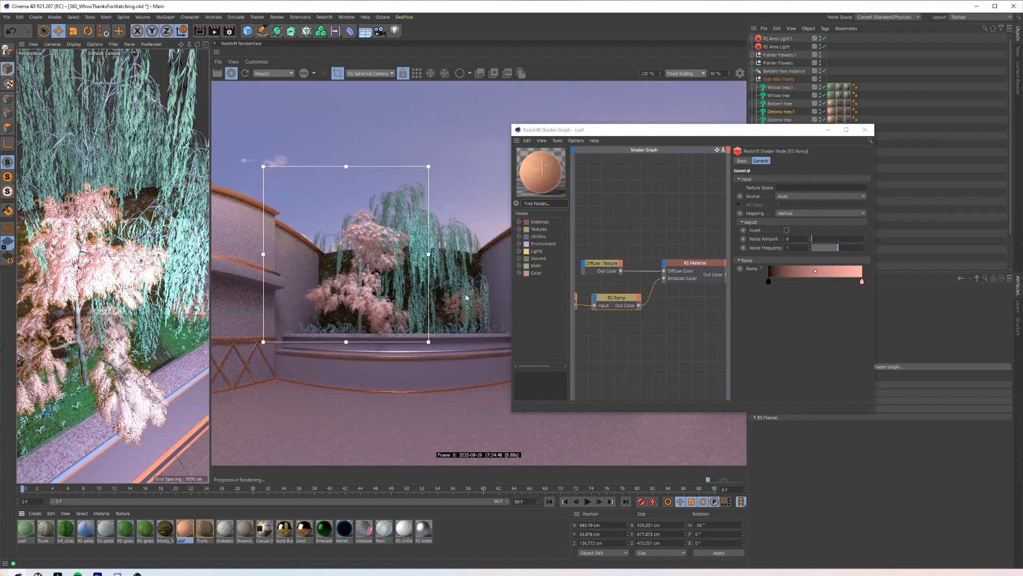
Step: Locate the image file used by the Leaf material's Diffuse texture in its folder on disk
{"action": "middle_click_drag", "start_coordinate": [584, 281], "coordinate": [643, 282]}
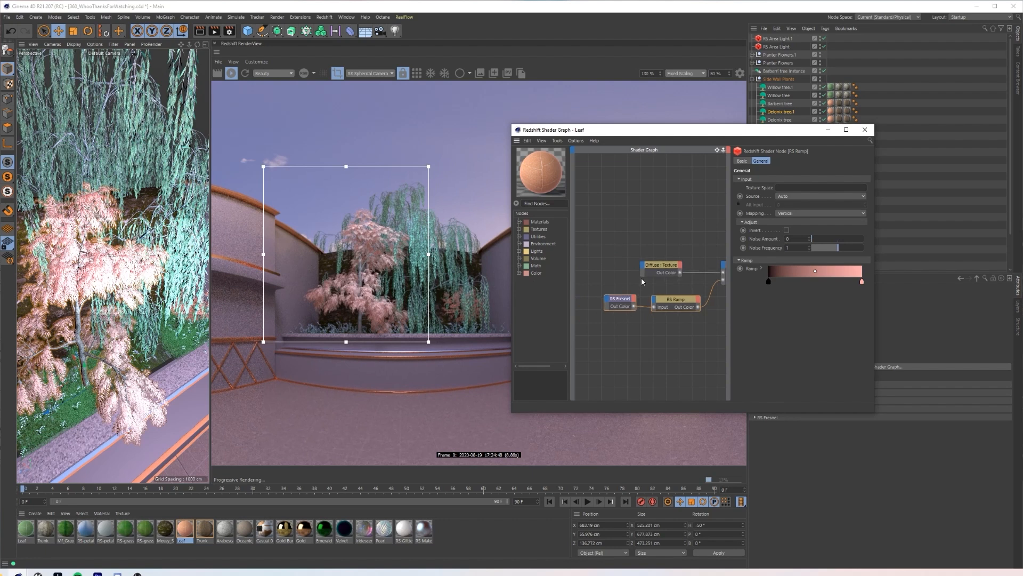
{"action": "left_click", "coordinate": [667, 271]}
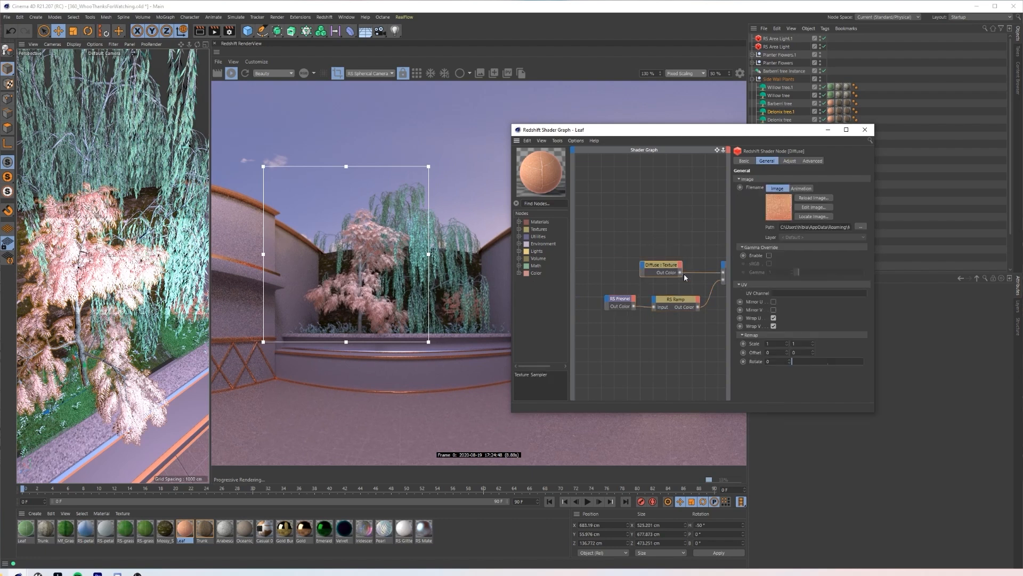
{"action": "left_click", "coordinate": [831, 217]}
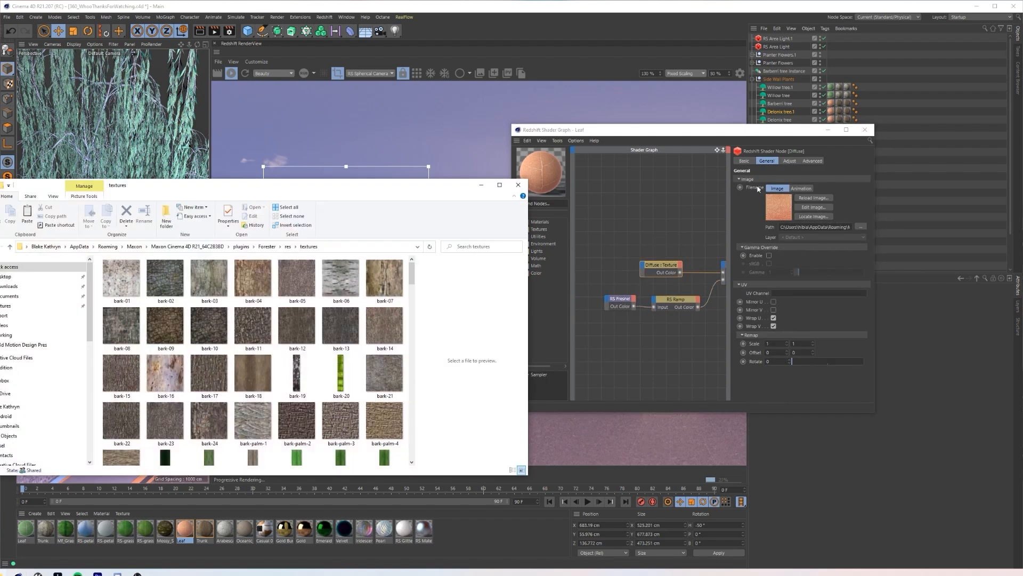
Step: Search the textures folder for petal images
{"action": "left_click_drag", "start_coordinate": [357, 189], "coordinate": [722, 163]}
{"action": "left_click_drag", "start_coordinate": [340, 152], "coordinate": [381, 106]}
{"action": "left_click", "coordinate": [847, 174]}
{"action": "type", "text": "petal"}
{"action": "key", "text": "Return"}
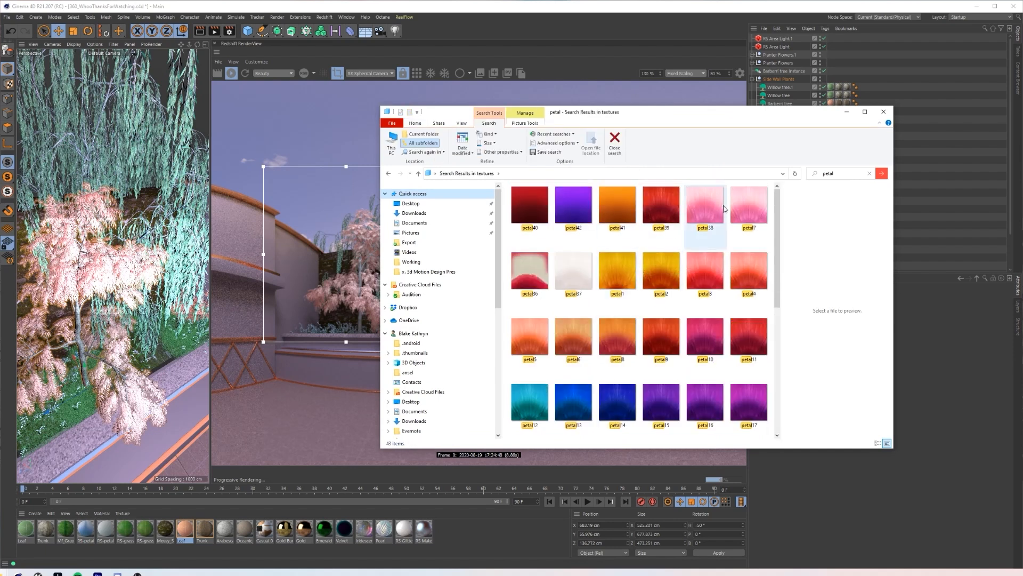
Step: Search the textures folder for leaf images and browse to the pink and orange ones
{"action": "left_click", "coordinate": [838, 174]}
{"action": "key", "text": "BackSpace"}
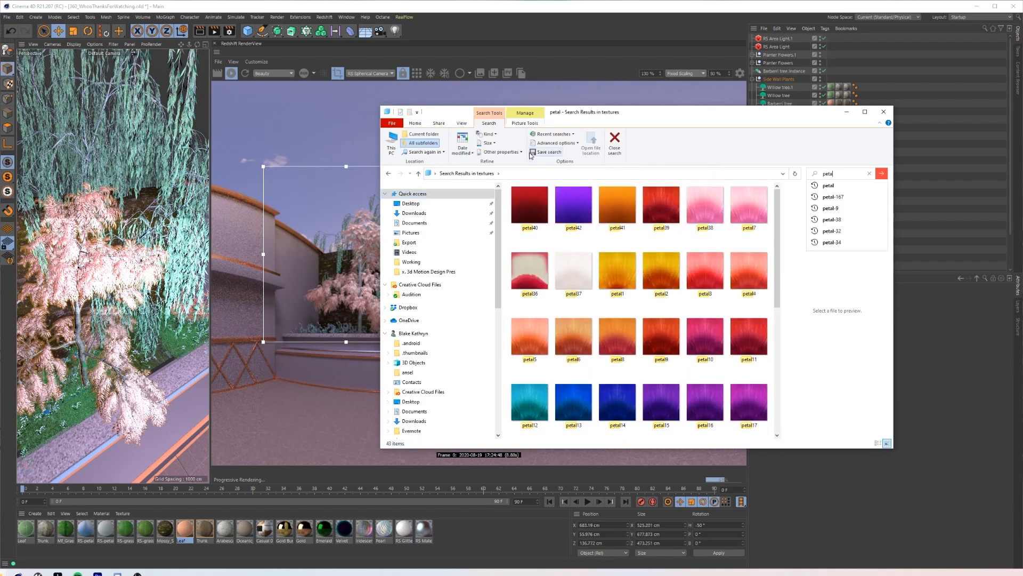
{"action": "key", "text": "BackSpace"}
{"action": "key", "text": "BackSpace"}
{"action": "key", "text": "BackSpace"}
{"action": "key", "text": "BackSpace"}
{"action": "type", "text": "leave"}
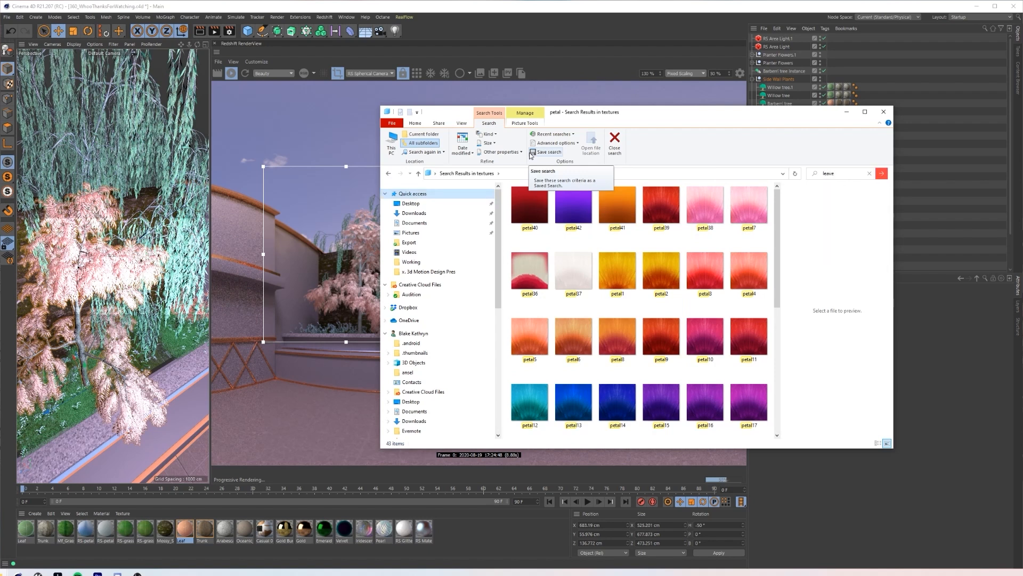
{"action": "type", "text": "s"}
{"action": "key", "text": "BackSpace"}
{"action": "key", "text": "BackSpace"}
{"action": "key", "text": "BackSpace"}
{"action": "type", "text": "f"}
{"action": "key", "text": "Return"}
{"action": "scroll", "coordinate": [640, 313], "scroll_direction": "down", "scroll_amount": 3}
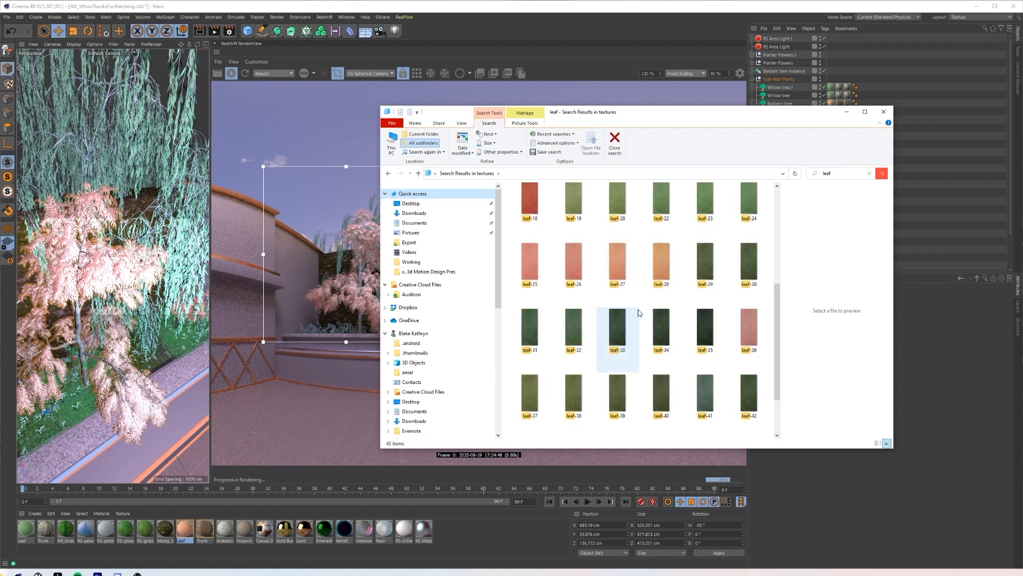
Step: Replace the Leaf material's Diffuse texture image with the pinker leaf-25 file from the textures folder
{"action": "left_click_drag", "start_coordinate": [680, 118], "coordinate": [413, 118]}
{"action": "left_click_drag", "start_coordinate": [781, 227], "coordinate": [888, 226]}
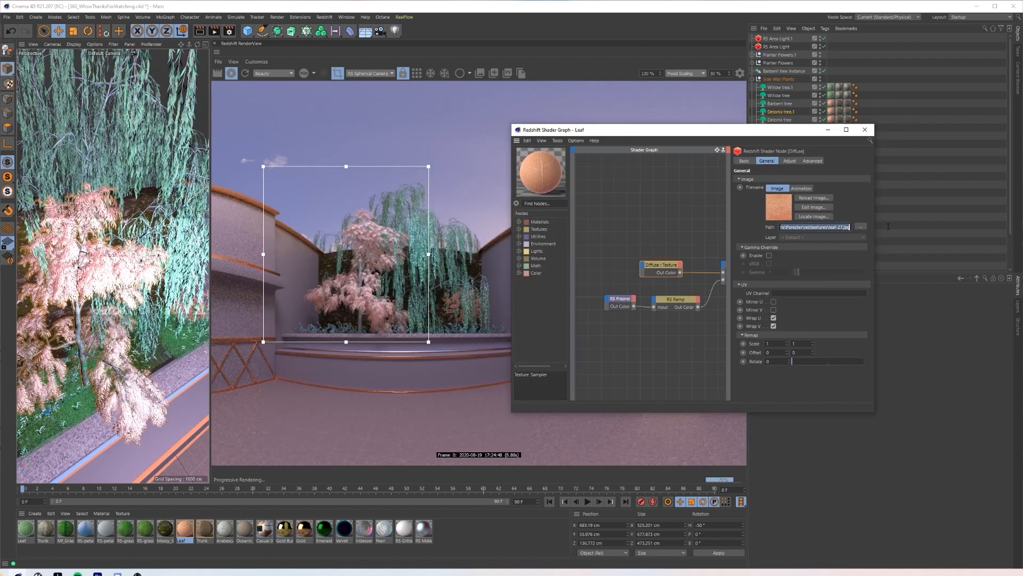
{"action": "left_click", "coordinate": [4, 572]}
{"action": "left_click", "coordinate": [77, 546]}
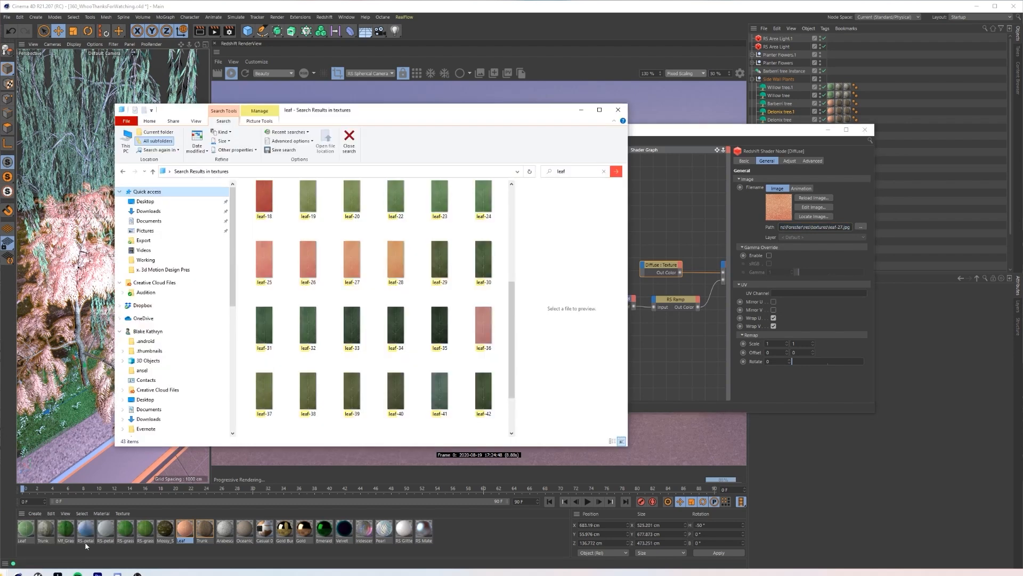
{"action": "left_click", "coordinate": [359, 265]}
{"action": "left_click_drag", "start_coordinate": [269, 257], "coordinate": [807, 232]}
{"action": "left_click", "coordinate": [563, 323]}
{"action": "scroll", "coordinate": [314, 273], "scroll_direction": "up", "scroll_amount": 5}
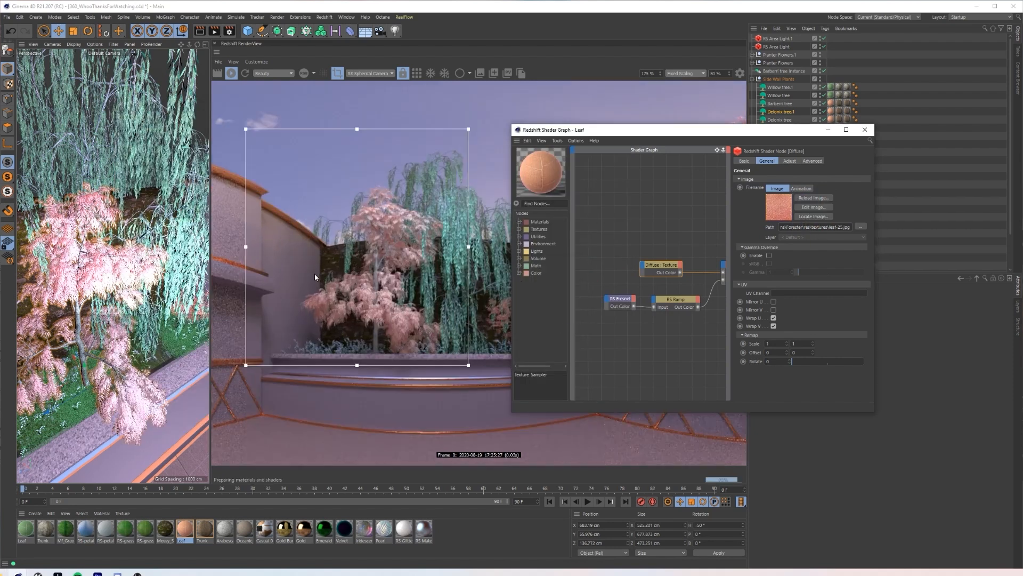
{"action": "scroll", "coordinate": [427, 288], "scroll_direction": "down", "scroll_amount": 2}
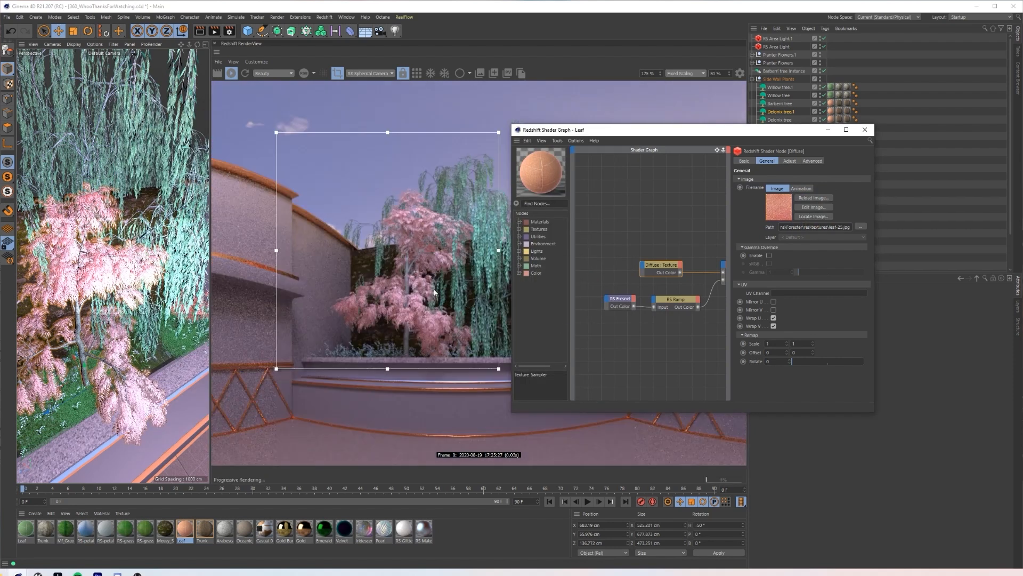
Step: Change the pink end knot of the Leaf material's emission ramp to a more saturated coral red
{"action": "left_click", "coordinate": [675, 300]}
{"action": "double_click", "coordinate": [863, 282]}
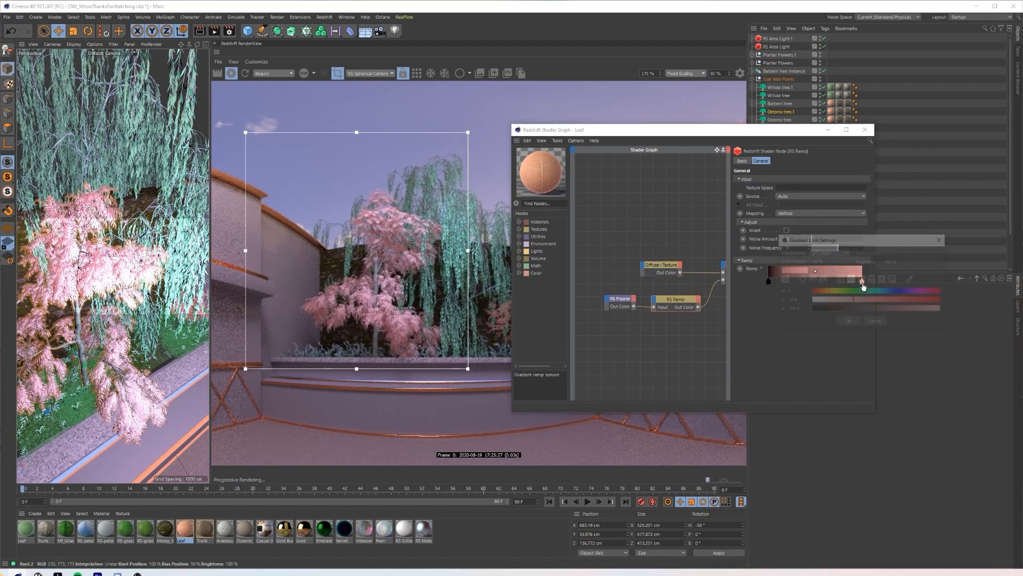
{"action": "left_click", "coordinate": [849, 322]}
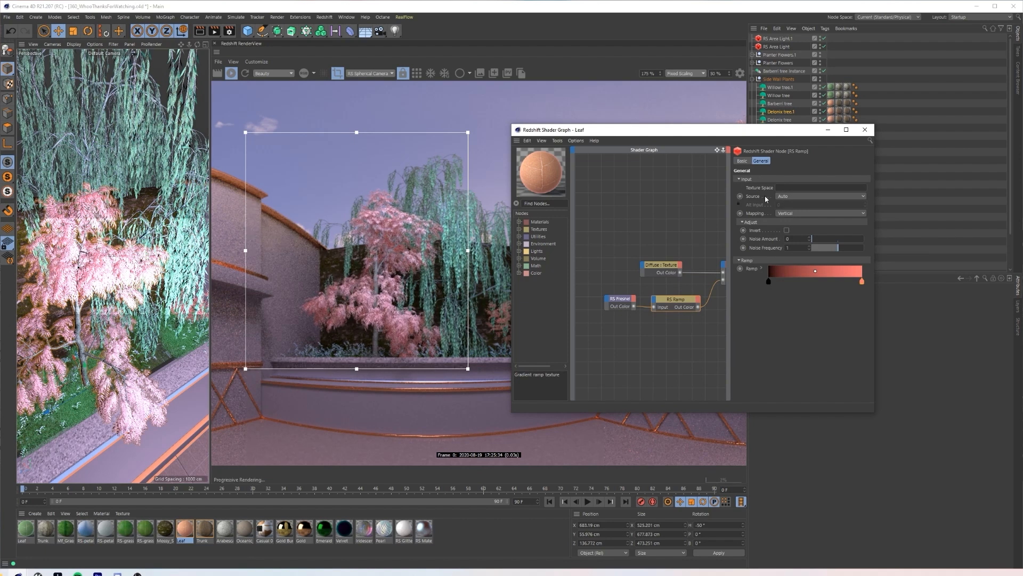
Step: Set the Leaf material's emission weight to 2 and inspect the pink tree in the render
{"action": "middle_click_drag", "start_coordinate": [712, 249], "coordinate": [620, 251]}
{"action": "left_click", "coordinate": [662, 269]}
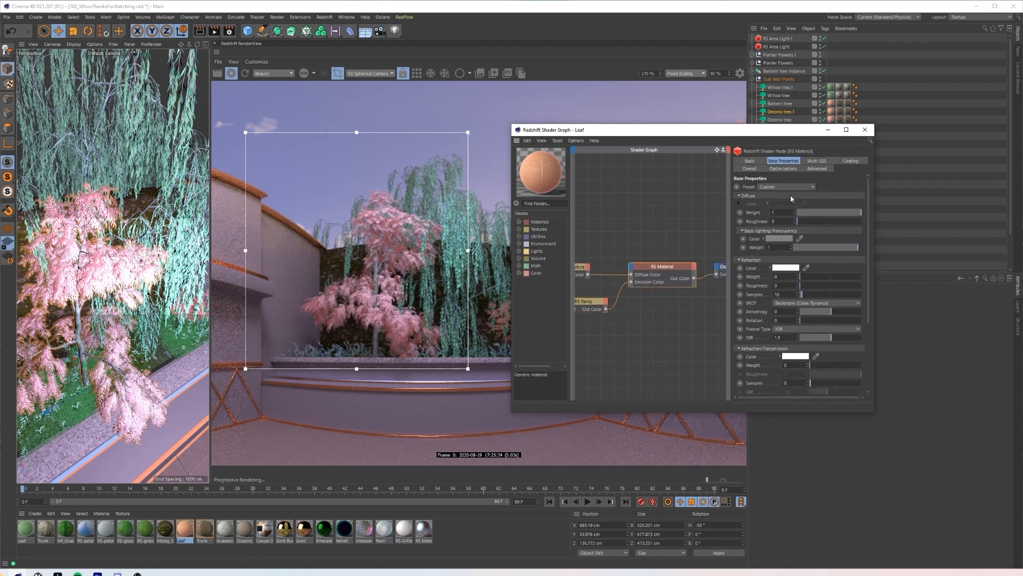
{"action": "left_click", "coordinate": [749, 168]}
{"action": "key", "text": "Return"}
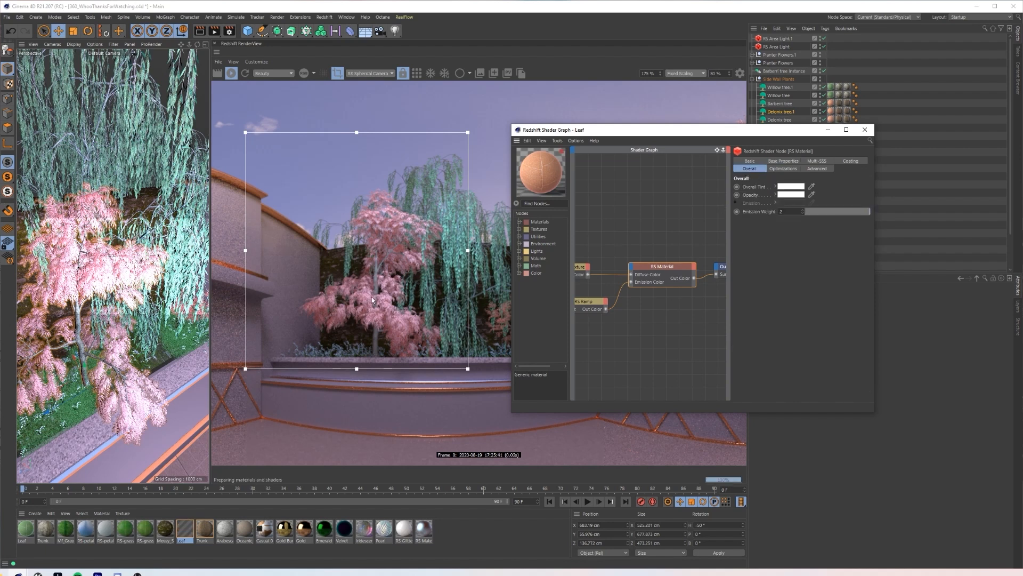
{"action": "scroll", "coordinate": [389, 277], "scroll_direction": "up", "scroll_amount": 3}
{"action": "scroll", "coordinate": [393, 231], "scroll_direction": "down", "scroll_amount": 3}
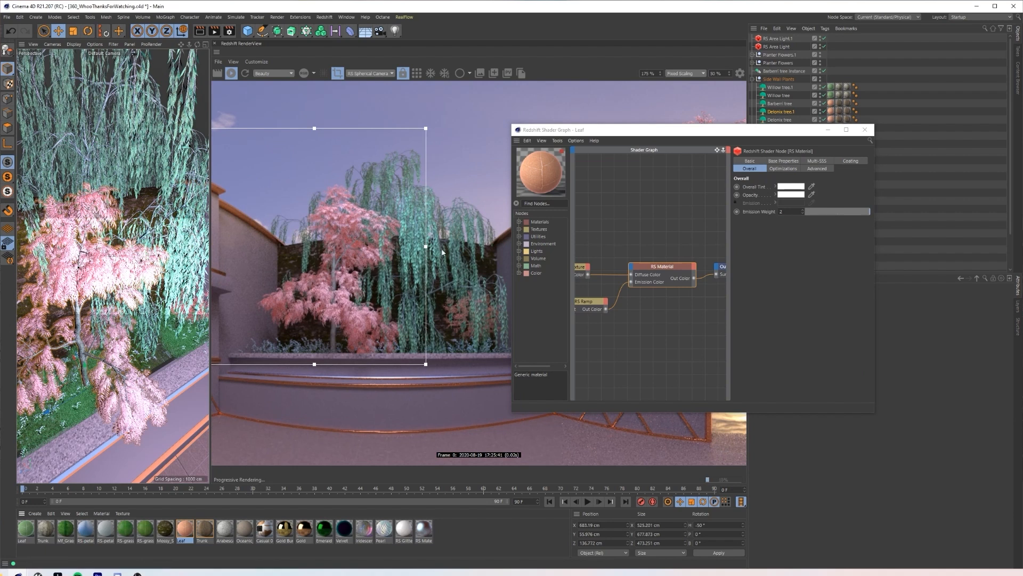
{"action": "scroll", "coordinate": [411, 299], "scroll_direction": "down", "scroll_amount": 3}
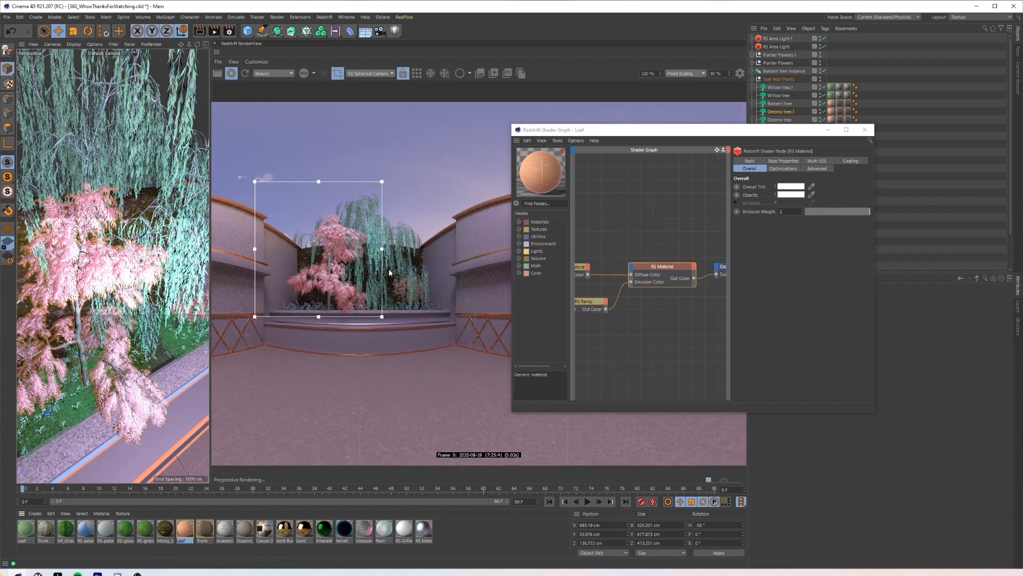
Step: Close the shader graph and move the render region onto the planting bed at the opposite end of the room
{"action": "left_click", "coordinate": [864, 129]}
{"action": "scroll", "coordinate": [391, 296], "scroll_direction": "down", "scroll_amount": 2}
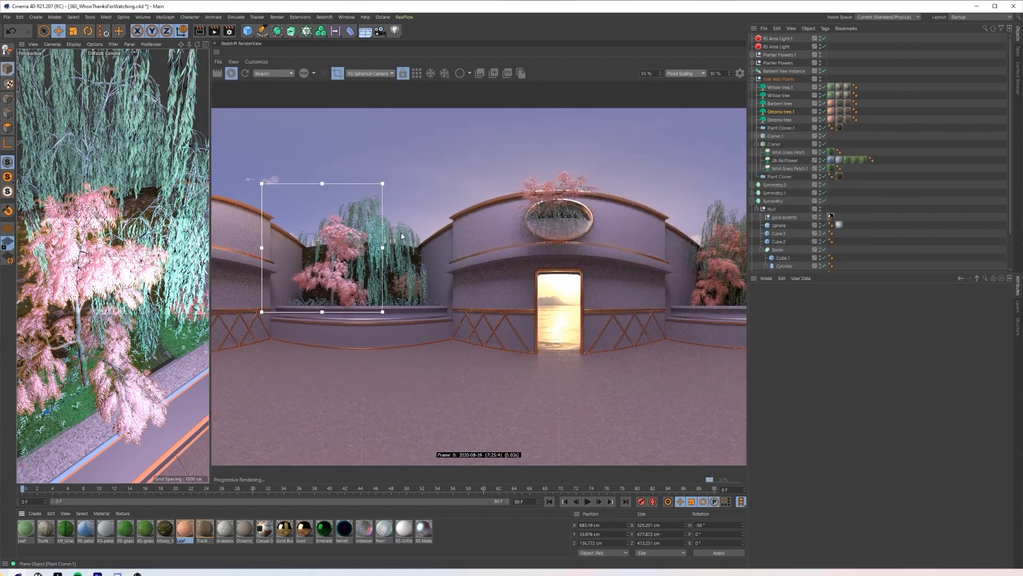
{"action": "left_click_drag", "start_coordinate": [357, 292], "coordinate": [665, 282]}
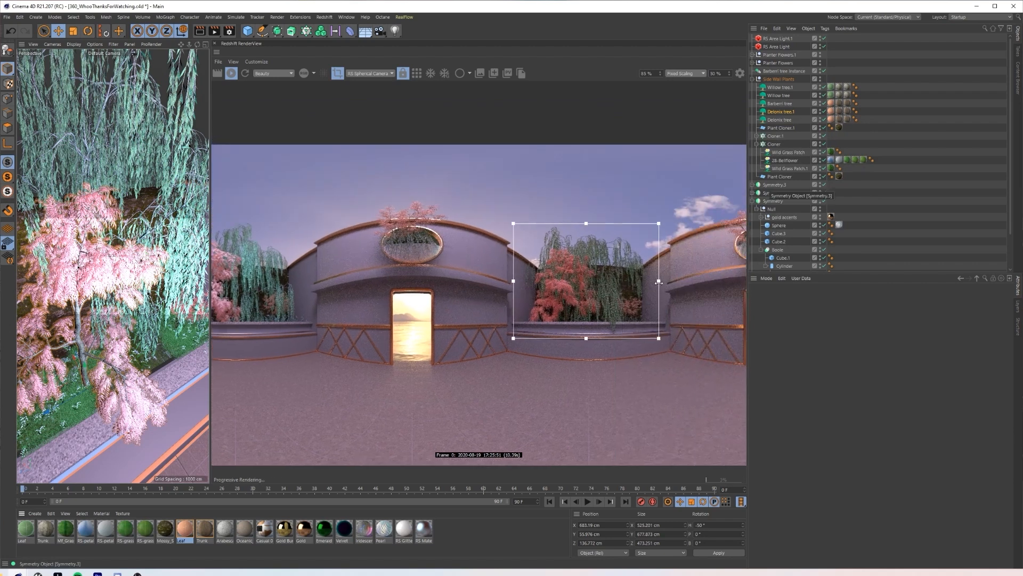
{"action": "scroll", "coordinate": [570, 289], "scroll_direction": "down", "scroll_amount": 1}
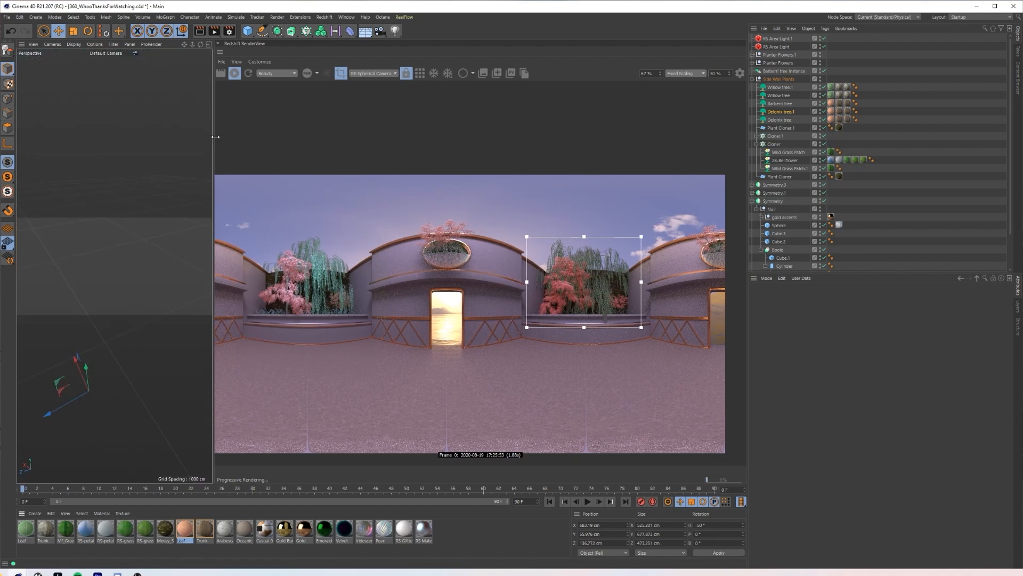
Step: Enlarge the viewport and duplicate the blue side area light across to the opposite side of the room
{"action": "left_click_drag", "start_coordinate": [211, 149], "coordinate": [522, 150]}
{"action": "scroll", "coordinate": [395, 258], "scroll_direction": "down", "scroll_amount": 6}
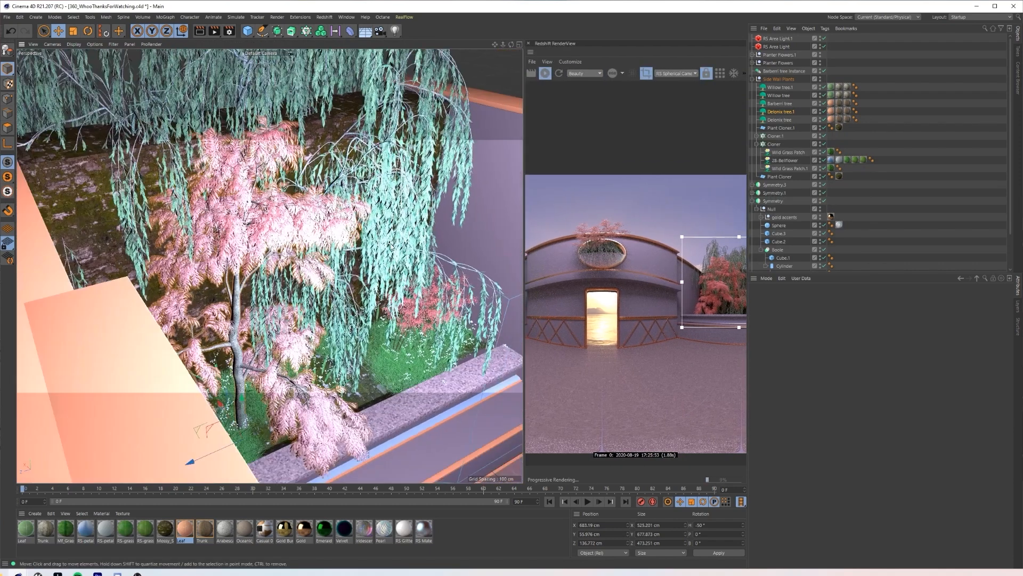
{"action": "middle_click_drag", "start_coordinate": [445, 352], "coordinate": [320, 303], "text": "alt"}
{"action": "scroll", "coordinate": [321, 301], "scroll_direction": "down", "scroll_amount": 4}
{"action": "left_click_drag", "start_coordinate": [322, 302], "coordinate": [405, 268], "text": "alt"}
{"action": "left_click", "coordinate": [412, 282]}
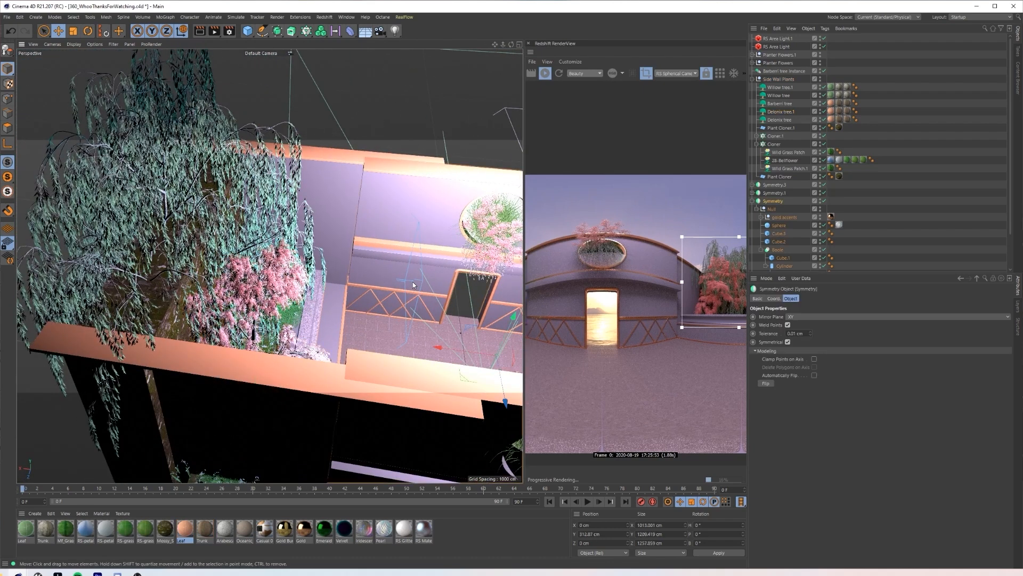
{"action": "left_click_drag", "start_coordinate": [412, 281], "coordinate": [290, 303], "text": "alt"}
{"action": "left_click_drag", "start_coordinate": [213, 284], "coordinate": [465, 301], "text": "ctrl"}
Step: Turn the copied area light to a 90° heading and move it inward to X about -355 cm
{"action": "key", "text": "r"}
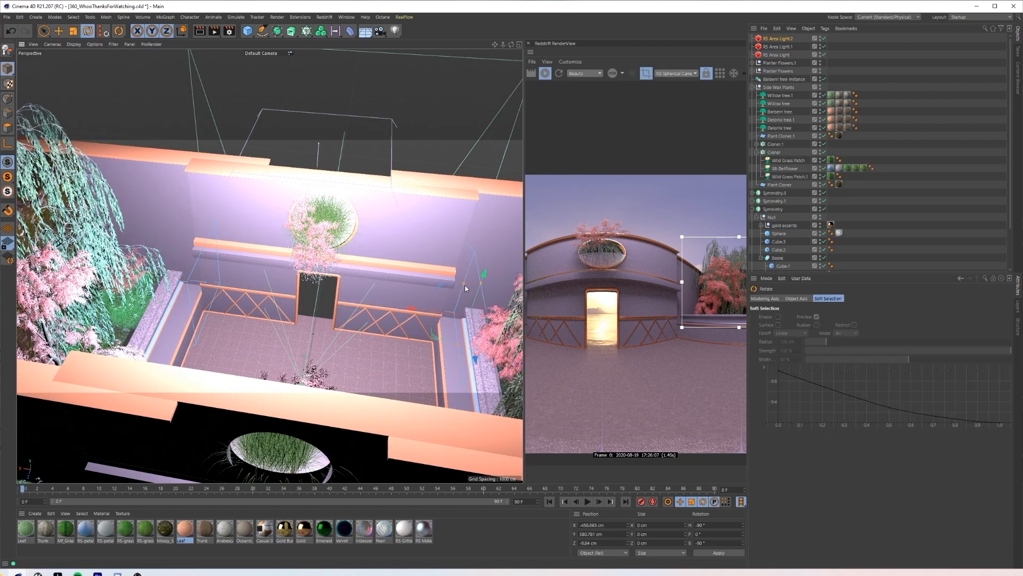
{"action": "left_click_drag", "start_coordinate": [468, 299], "coordinate": [476, 385]}
{"action": "middle_click_drag", "start_coordinate": [708, 309], "coordinate": [605, 288]}
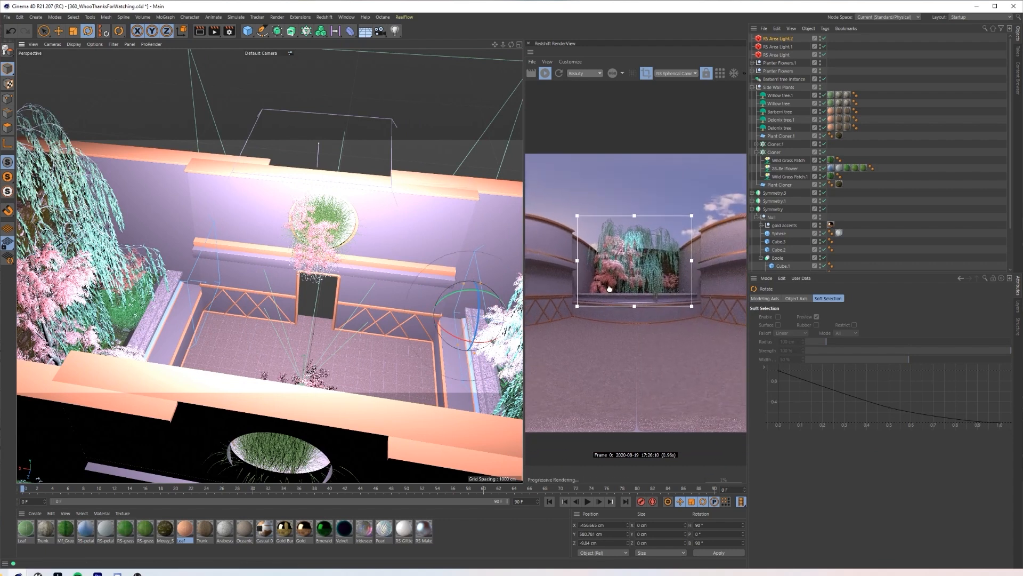
{"action": "key", "text": "e"}
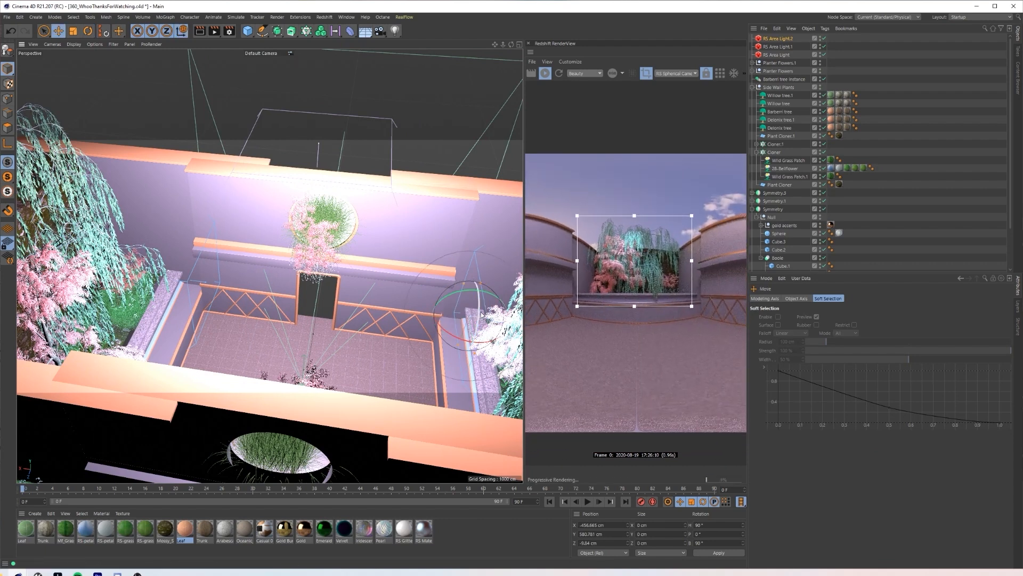
{"action": "left_click_drag", "start_coordinate": [463, 315], "coordinate": [418, 307]}
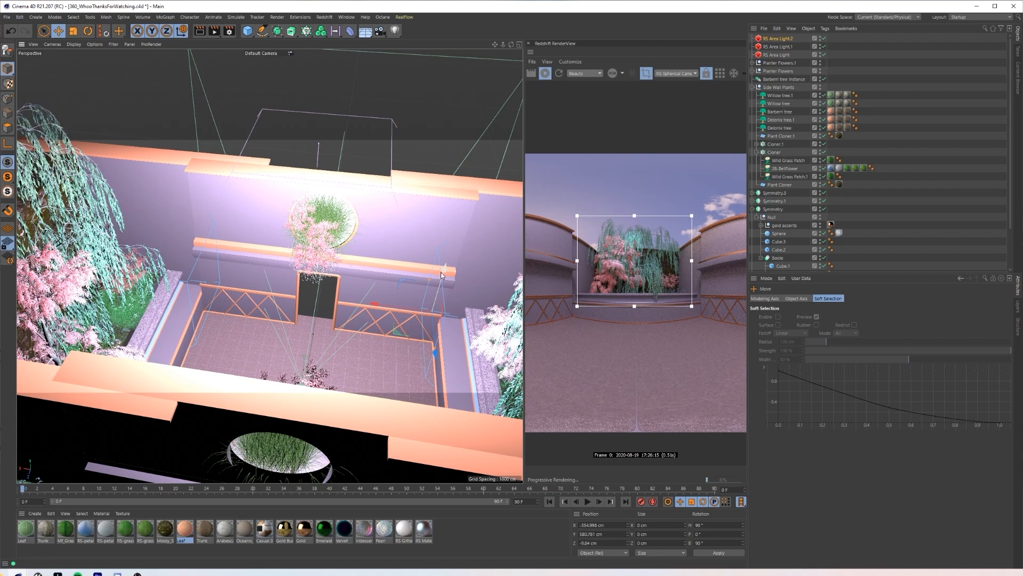
Step: Move both blue side area lights together higher and toward the far wall, then place the render region over the other planting bed
{"action": "left_click", "coordinate": [206, 285], "text": "shift"}
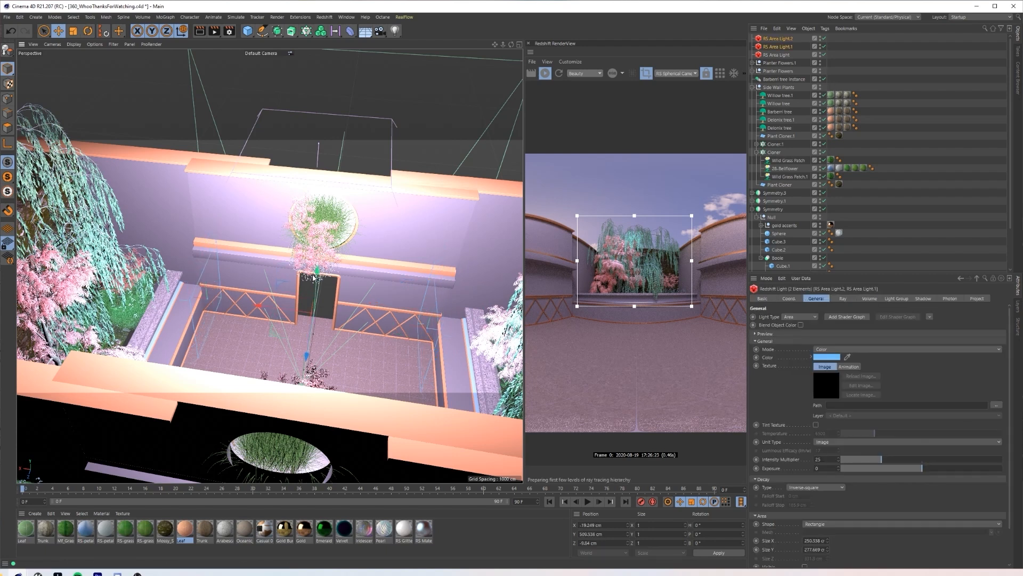
{"action": "left_click_drag", "start_coordinate": [314, 276], "coordinate": [317, 191]}
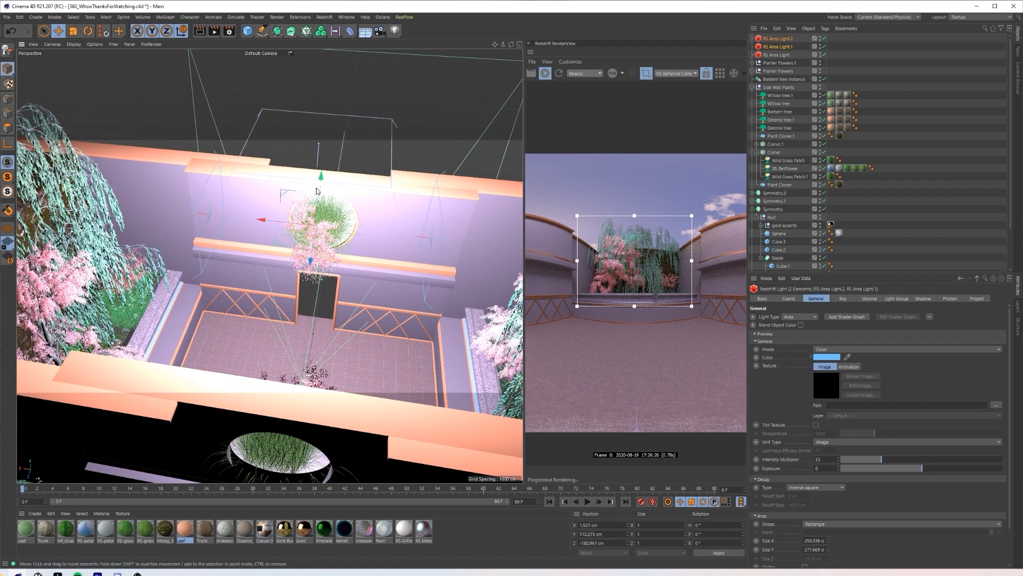
{"action": "scroll", "coordinate": [633, 248], "scroll_direction": "down", "scroll_amount": 2}
{"action": "middle_click_drag", "start_coordinate": [633, 250], "coordinate": [762, 266]}
{"action": "left_click_drag", "start_coordinate": [556, 252], "coordinate": [627, 318]}
{"action": "left_click_drag", "start_coordinate": [577, 281], "coordinate": [558, 268]}
{"action": "scroll", "coordinate": [558, 267], "scroll_direction": "up", "scroll_amount": 2}
{"action": "scroll", "coordinate": [559, 270], "scroll_direction": "up", "scroll_amount": 1}
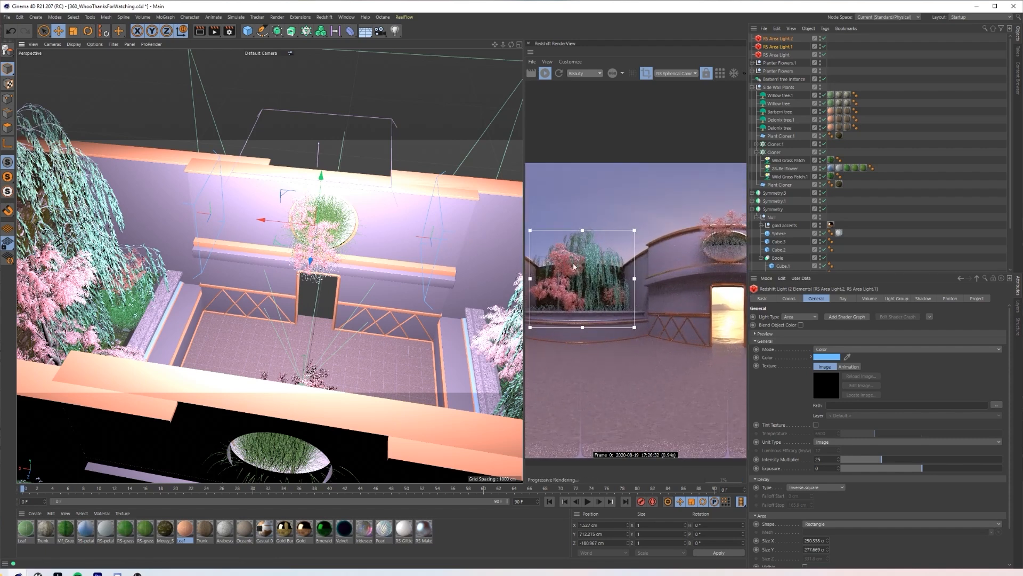
{"action": "scroll", "coordinate": [669, 308], "scroll_direction": "down", "scroll_amount": 3}
{"action": "scroll", "coordinate": [529, 284], "scroll_direction": "down", "scroll_amount": 2}
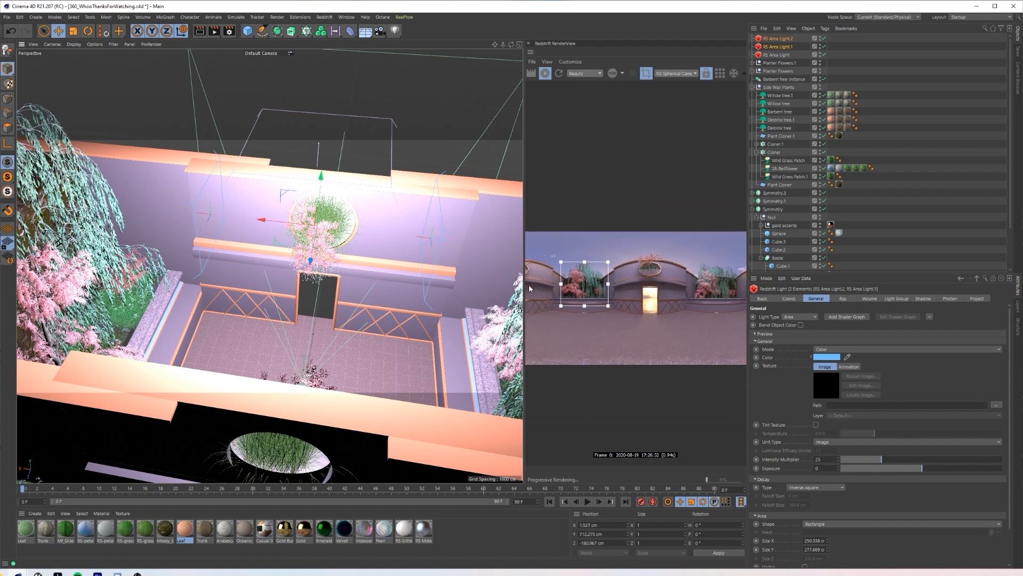
{"action": "left_click_drag", "start_coordinate": [527, 286], "coordinate": [409, 286]}
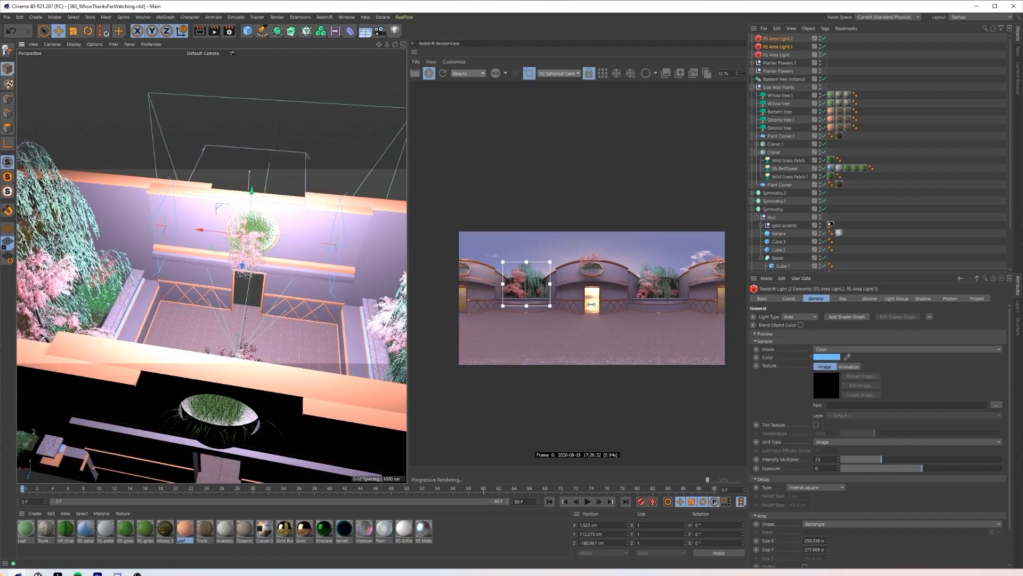
Step: Turn off the viewport illumination preview for all three area lights
{"action": "left_click", "coordinate": [778, 38]}
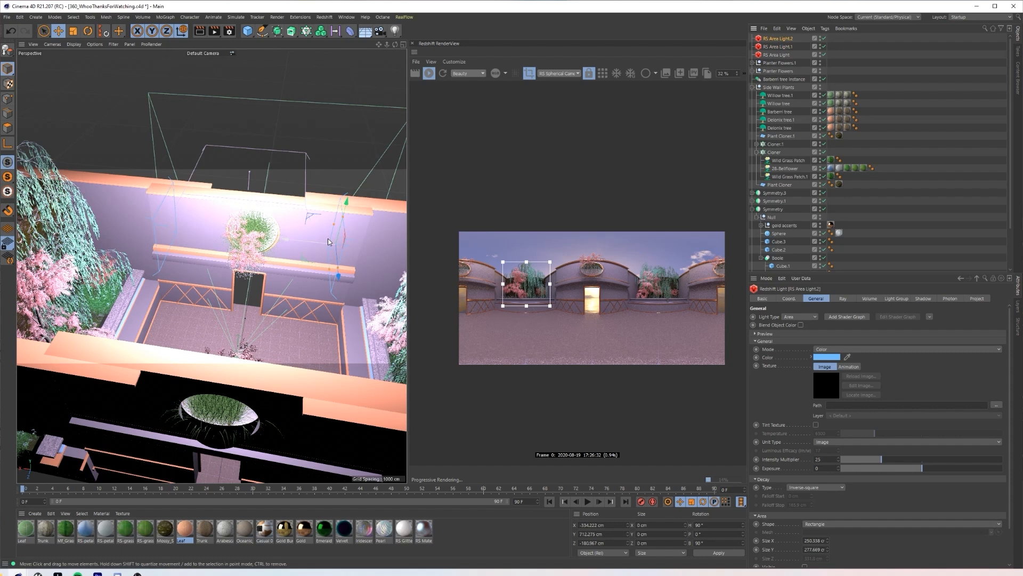
{"action": "left_click", "coordinate": [279, 16]}
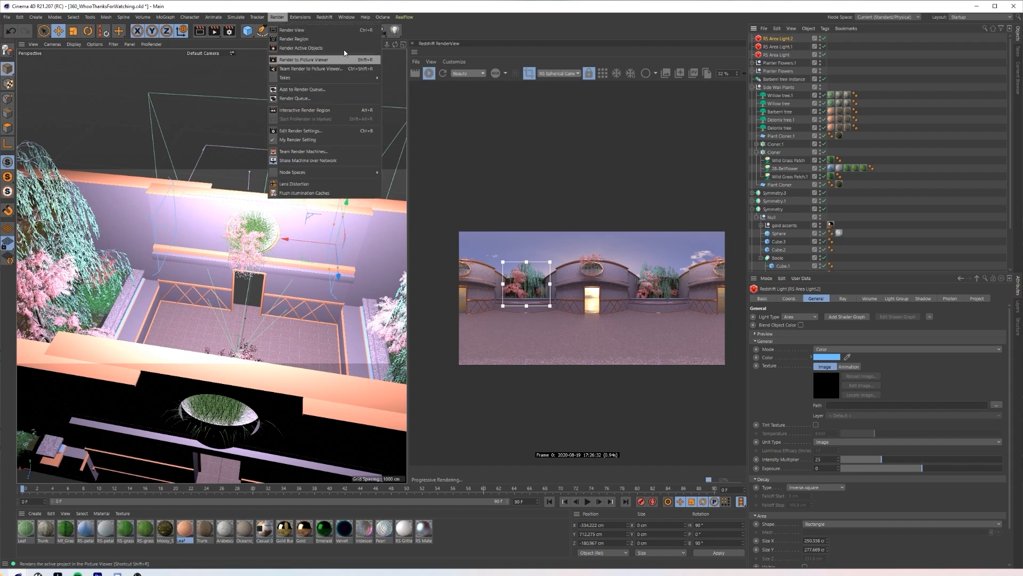
{"action": "left_click", "coordinate": [282, 16]}
{"action": "left_click", "coordinate": [781, 55]}
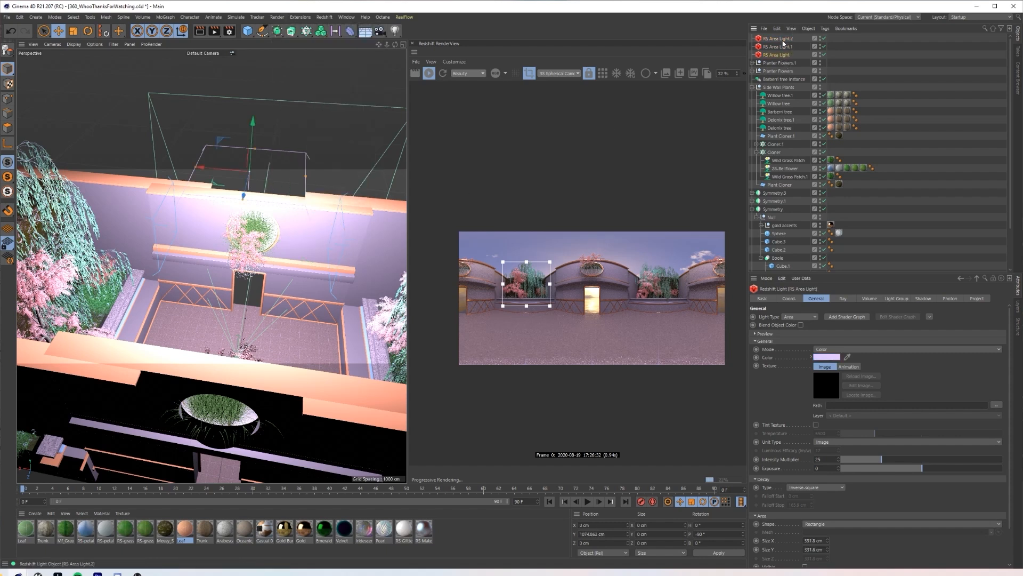
{"action": "left_click", "coordinate": [781, 38], "text": "shift"}
{"action": "left_click", "coordinate": [765, 334]}
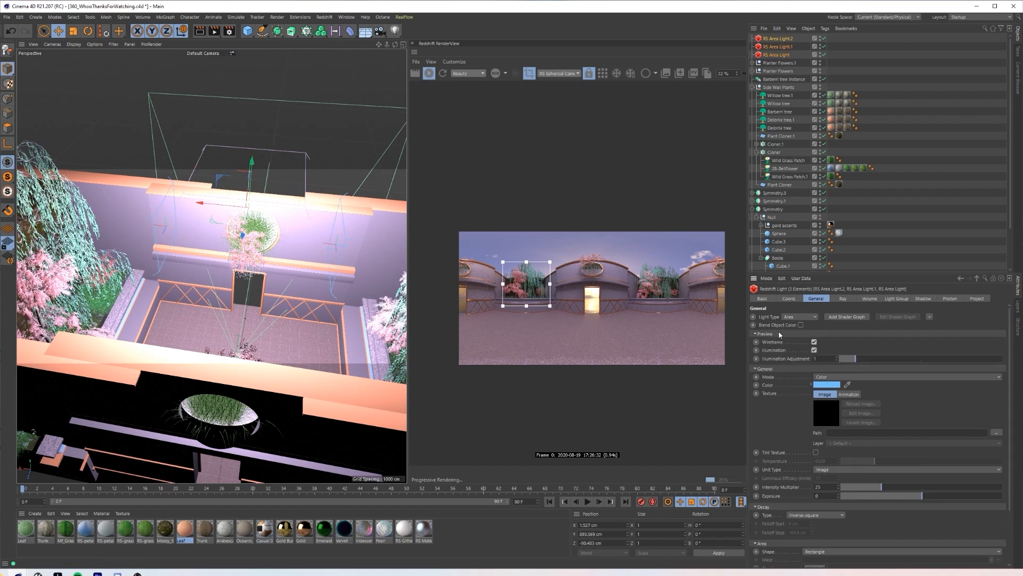
{"action": "left_click", "coordinate": [814, 350]}
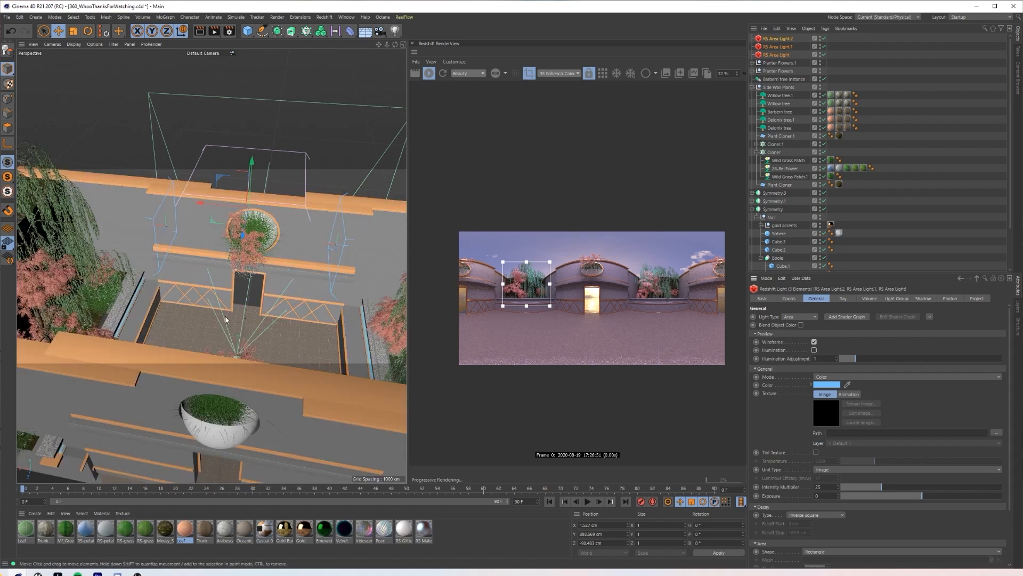
Step: Duplicate the overhead area light, lower the copy and tilt its pitch to -165° toward the room's wall
{"action": "left_click", "coordinate": [282, 203]}
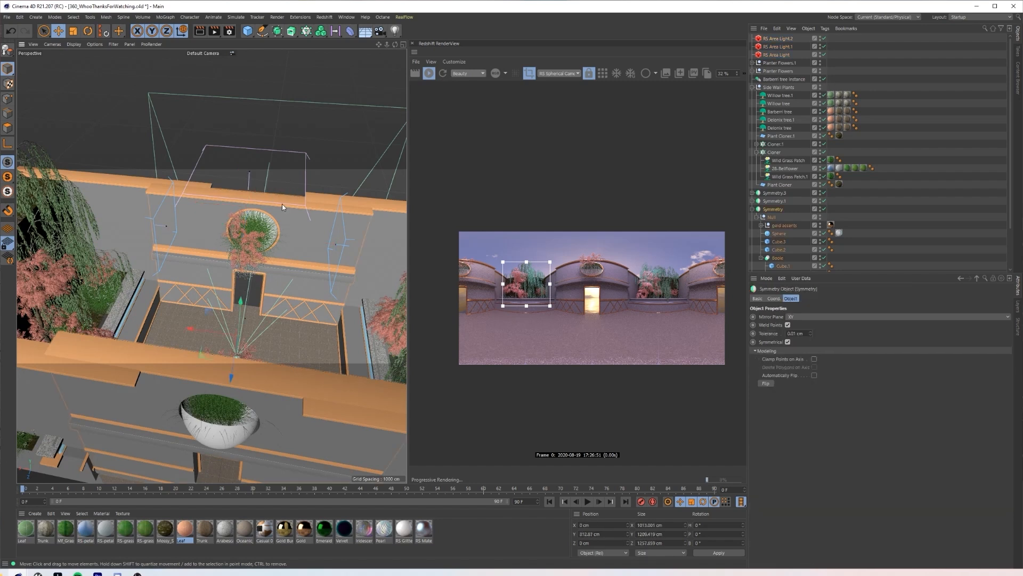
{"action": "left_click", "coordinate": [249, 172]}
{"action": "left_click_drag", "start_coordinate": [248, 150], "coordinate": [232, 304], "text": "ctrl"}
{"action": "key", "text": "r"}
{"action": "scroll", "coordinate": [258, 242], "scroll_direction": "up", "scroll_amount": 3}
{"action": "key", "text": "t"}
{"action": "left_click_drag", "start_coordinate": [327, 187], "coordinate": [198, 265]}
{"action": "key", "text": "e"}
Step: Move the render region to the doorway wall and widen it across both planting beds
{"action": "left_click_drag", "start_coordinate": [535, 288], "coordinate": [601, 272]}
{"action": "scroll", "coordinate": [602, 273], "scroll_direction": "up", "scroll_amount": 3}
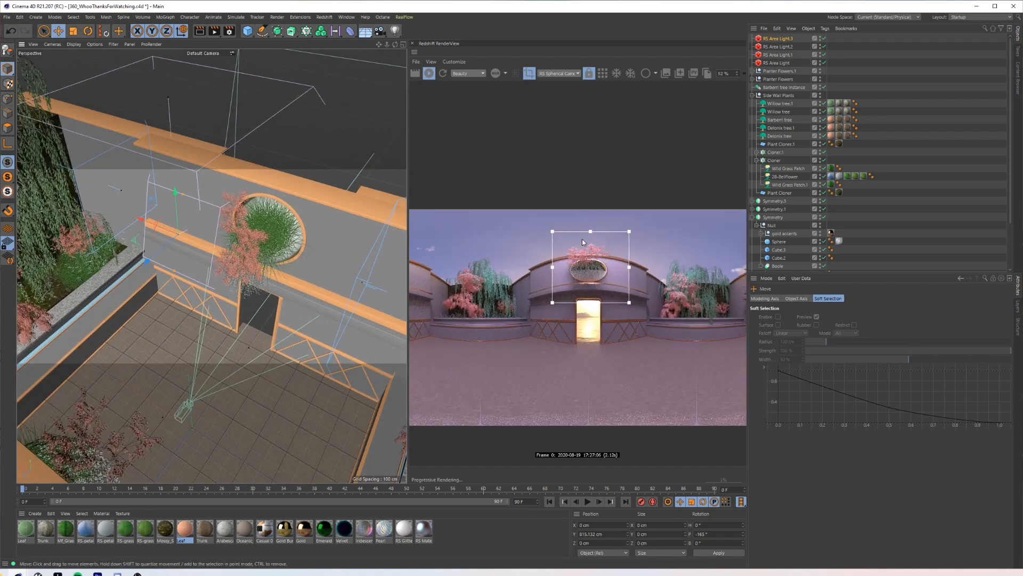
{"action": "left_click_drag", "start_coordinate": [552, 266], "coordinate": [427, 266]}
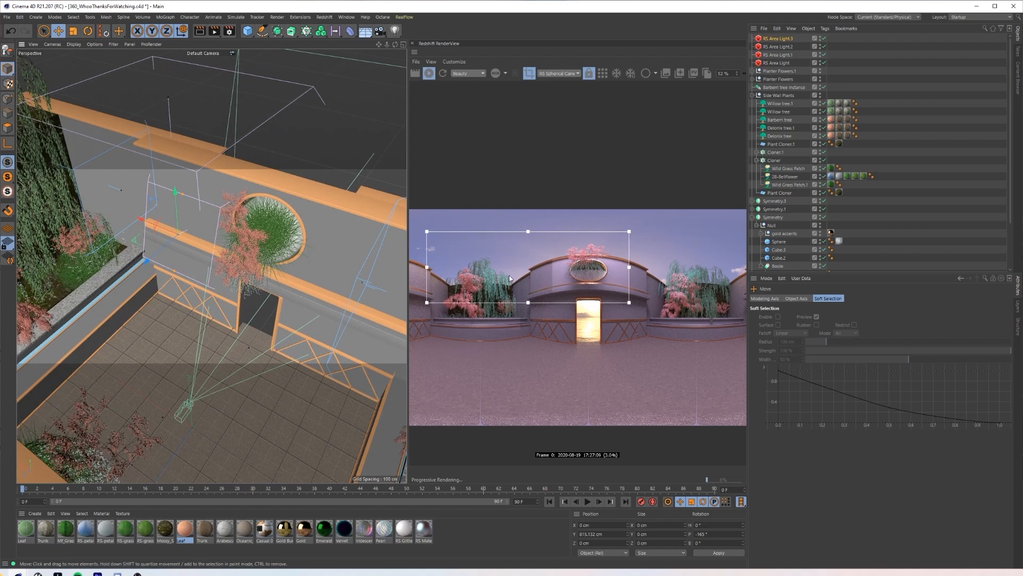
{"action": "left_click_drag", "start_coordinate": [629, 269], "coordinate": [728, 266]}
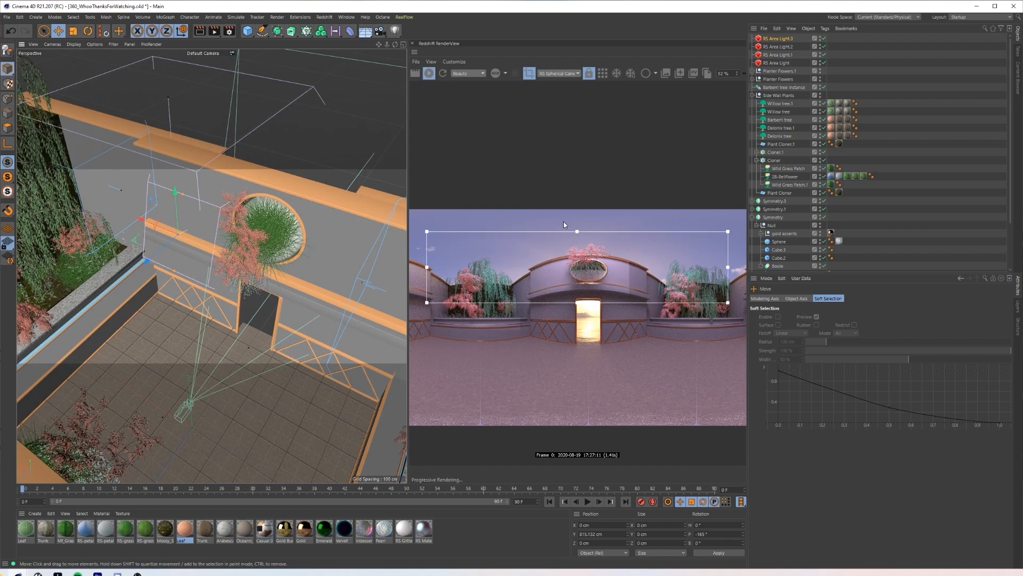
Step: Duplicate the tilted area light for the opposite wall, with a pitch of -15° and Z at about 72 cm
{"action": "scroll", "coordinate": [297, 259], "scroll_direction": "down", "scroll_amount": 2}
{"action": "left_click_drag", "start_coordinate": [296, 259], "coordinate": [162, 263], "text": "alt"}
{"action": "key", "text": "r"}
{"action": "scroll", "coordinate": [567, 291], "scroll_direction": "down", "scroll_amount": 2}
Step: Stretch the render region across the full panorama width, inspect the lighting, and turn region rendering off
{"action": "left_click_drag", "start_coordinate": [581, 292], "coordinate": [510, 289]}
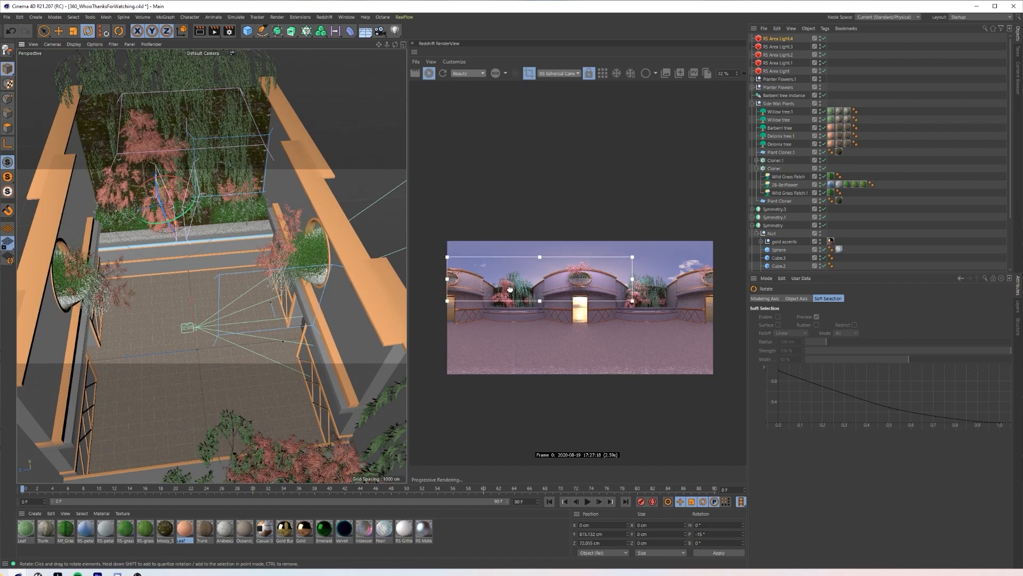
{"action": "left_click_drag", "start_coordinate": [633, 279], "coordinate": [713, 279]}
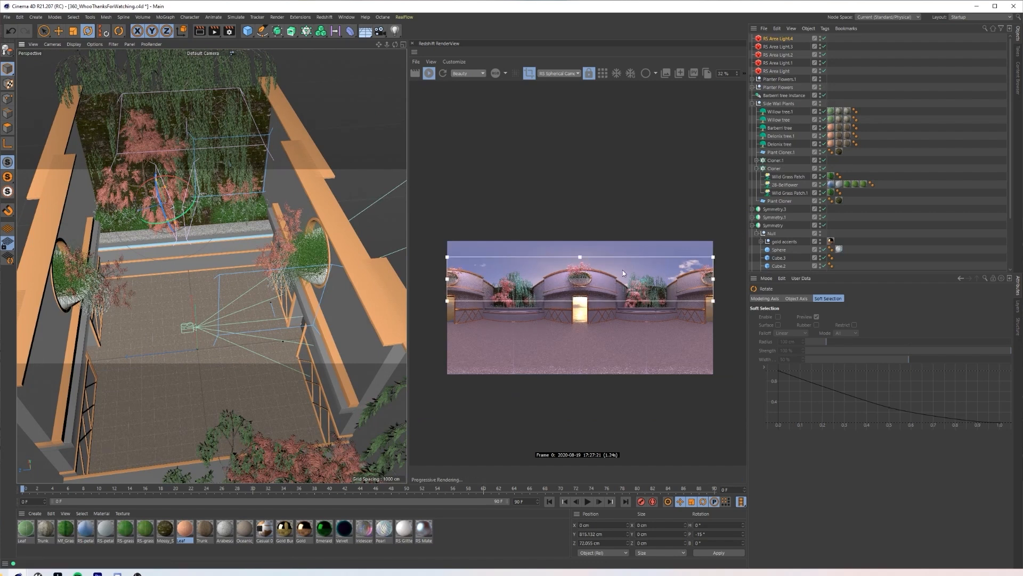
{"action": "scroll", "coordinate": [614, 294], "scroll_direction": "up", "scroll_amount": 1}
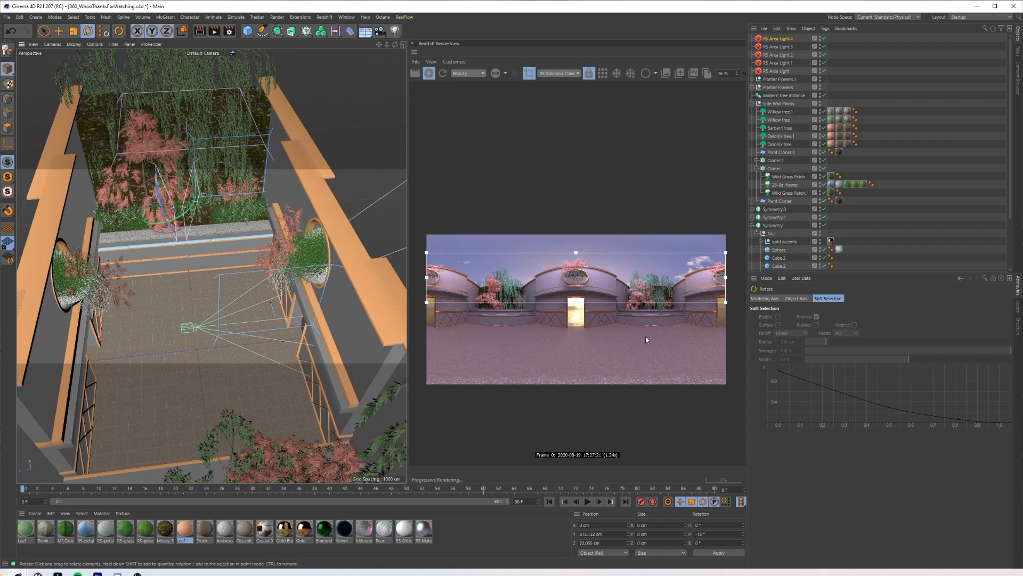
{"action": "scroll", "coordinate": [575, 292], "scroll_direction": "up", "scroll_amount": 6}
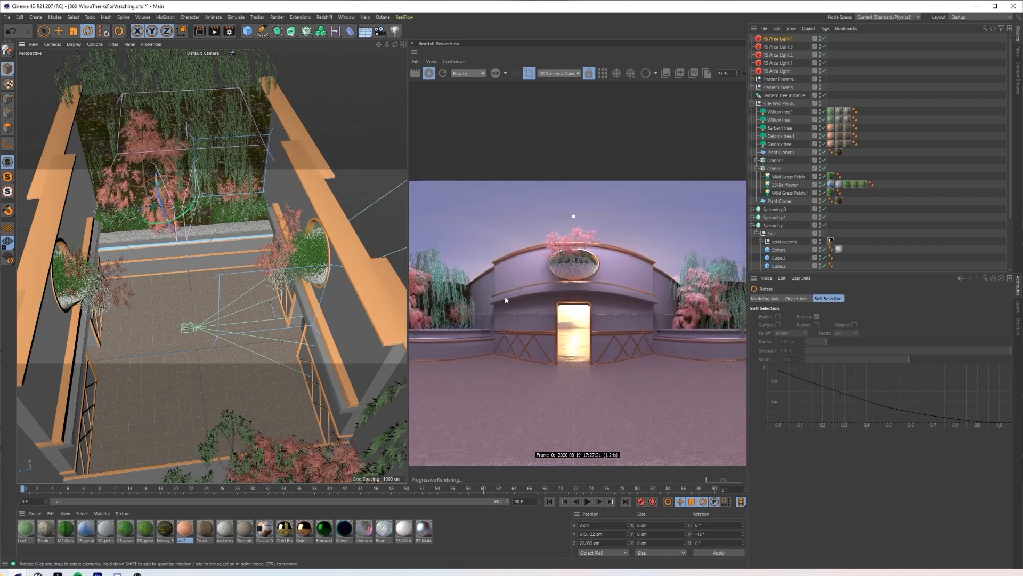
{"action": "scroll", "coordinate": [556, 290], "scroll_direction": "down", "scroll_amount": 4}
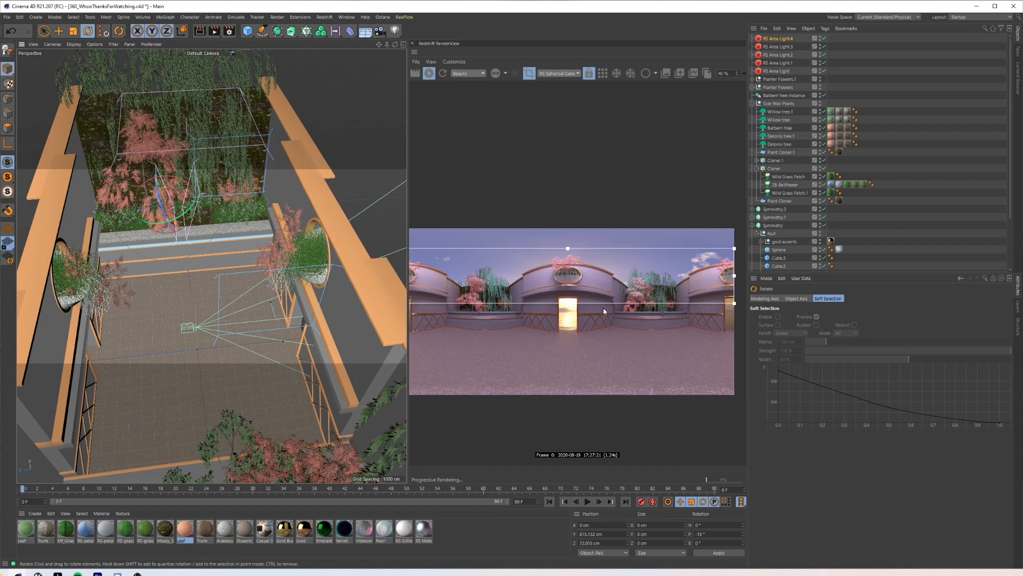
{"action": "left_click", "coordinate": [529, 73]}
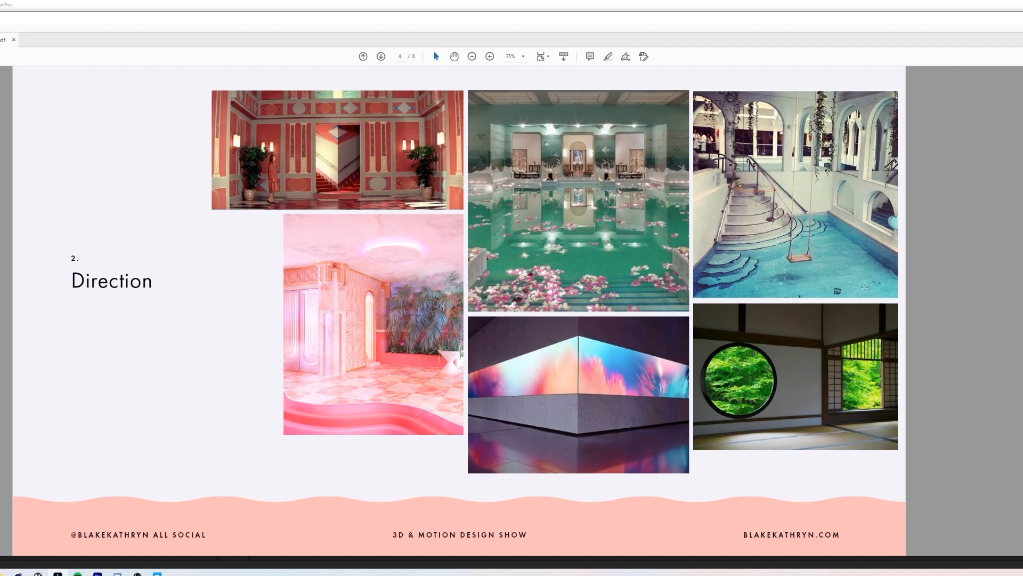
Step: Review the Direction and Lighting reference pages in the moodboard PDF, then return to Cinema 4D
{"action": "scroll", "coordinate": [472, 369], "scroll_direction": "down", "scroll_amount": 1}
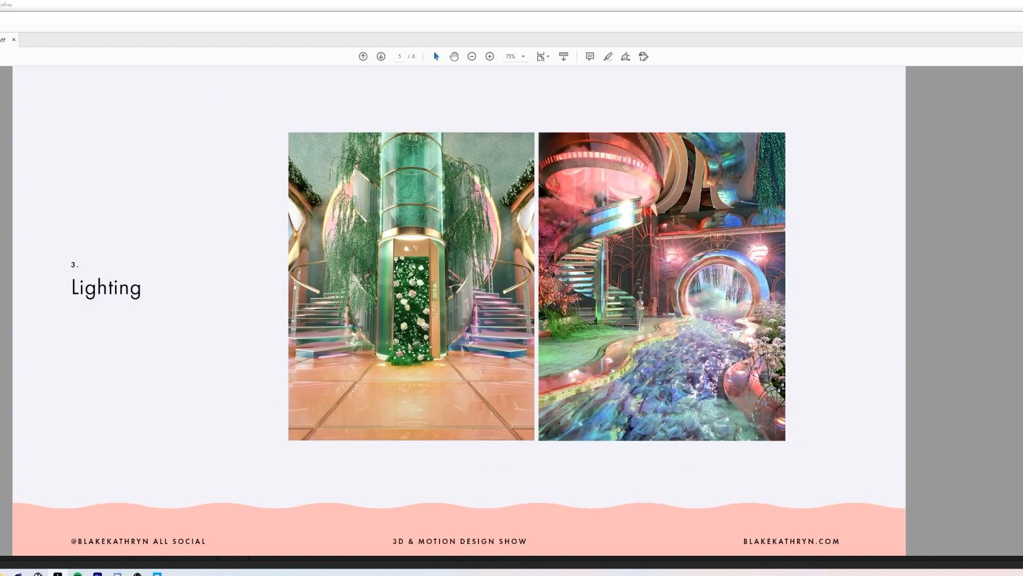
{"action": "scroll", "coordinate": [497, 335], "scroll_direction": "up", "scroll_amount": 5}
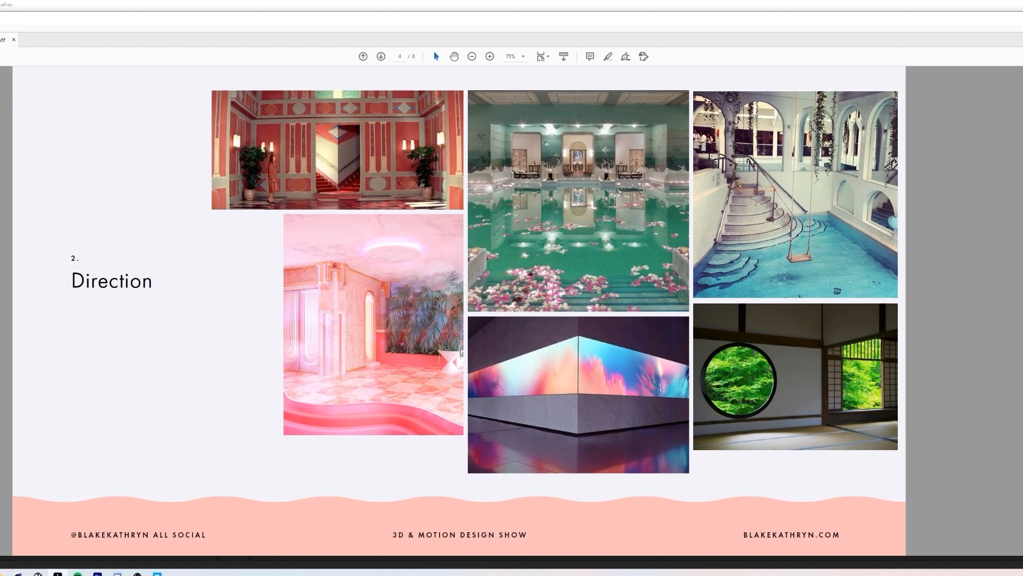
{"action": "left_click", "coordinate": [889, 293]}
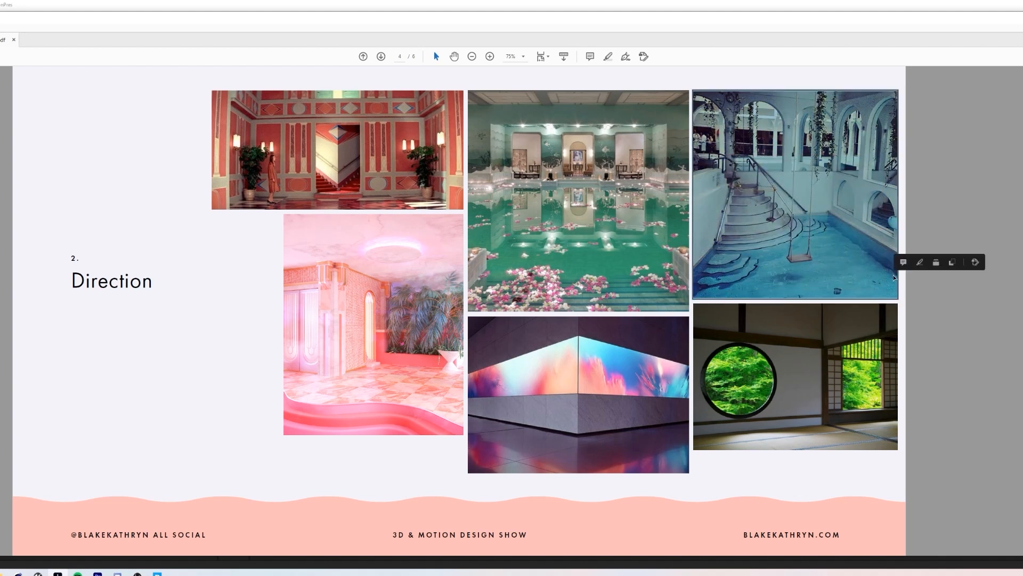
{"action": "left_click", "coordinate": [901, 288]}
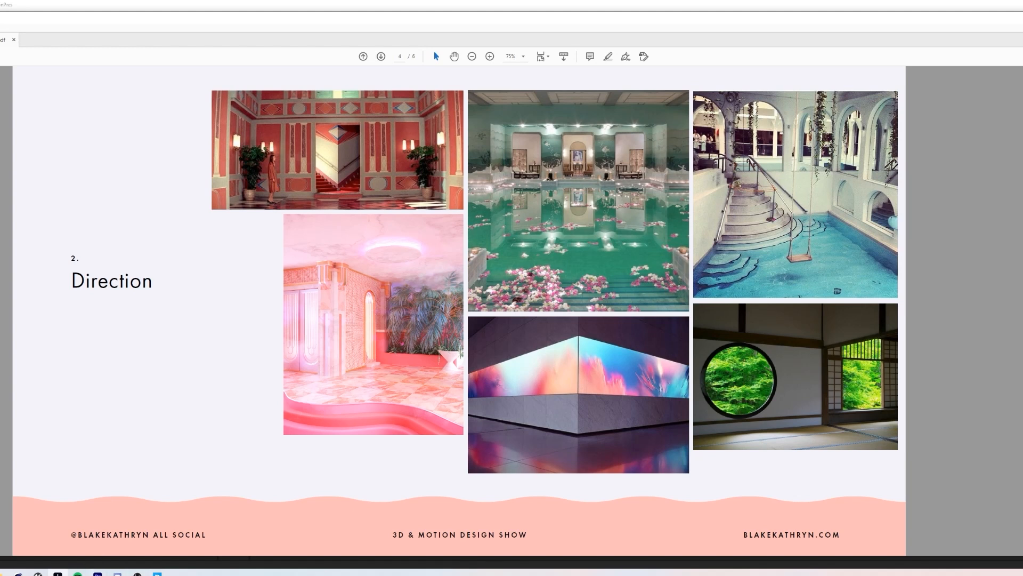
{"action": "mouse_move", "coordinate": [18, 573]}
{"action": "left_click", "coordinate": [16, 549]}
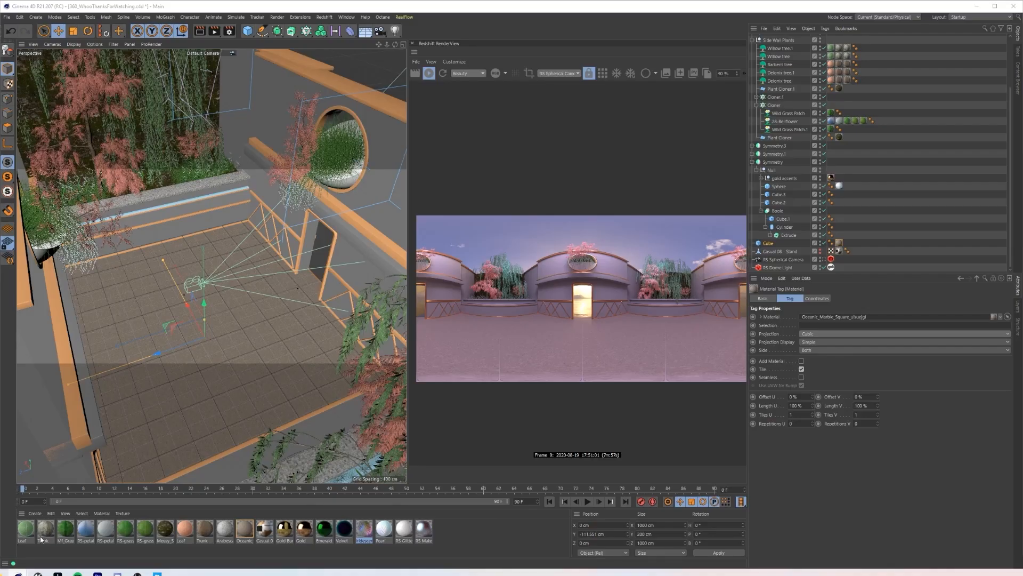
Step: Add a plane over the room's floor, scaled to 1060 cm square and raised to Y about 29.6 cm
{"action": "left_click_drag", "start_coordinate": [247, 30], "coordinate": [318, 56]}
{"action": "key", "text": "t"}
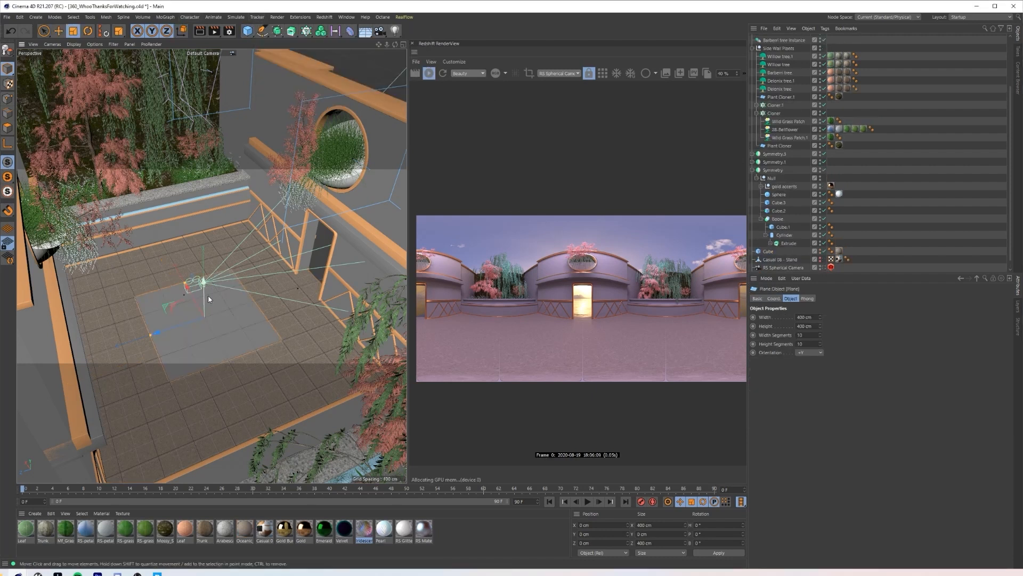
{"action": "left_click_drag", "start_coordinate": [229, 354], "coordinate": [205, 278]}
{"action": "key", "text": "e"}
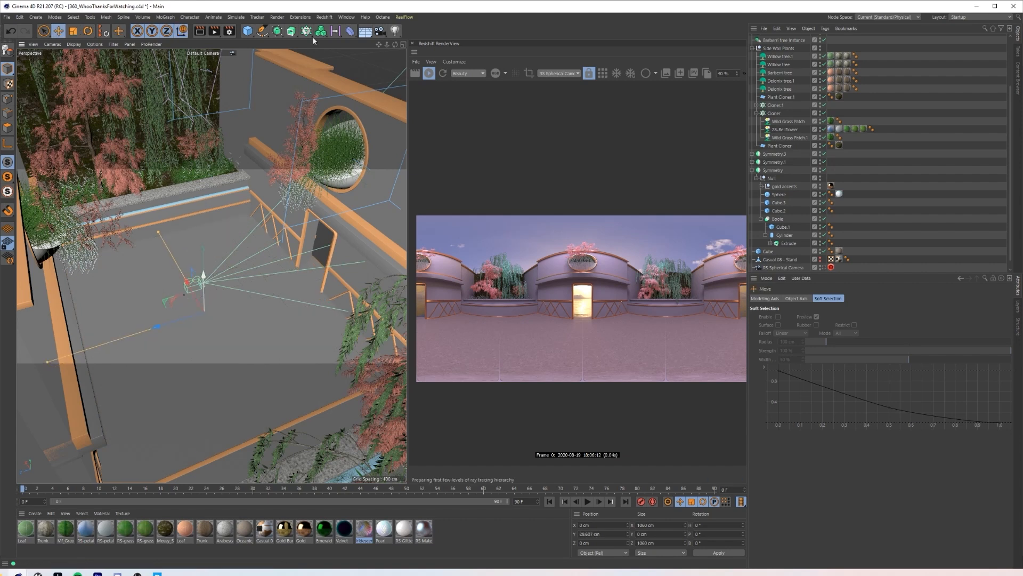
Step: Nest a Displacer with a Noise shader under the floor plane and set a render region over the floor
{"action": "left_click_drag", "start_coordinate": [350, 31], "coordinate": [389, 130]}
{"action": "left_click_drag", "start_coordinate": [771, 44], "coordinate": [770, 48]}
{"action": "left_click", "coordinate": [779, 325]}
{"action": "left_click", "coordinate": [794, 419]}
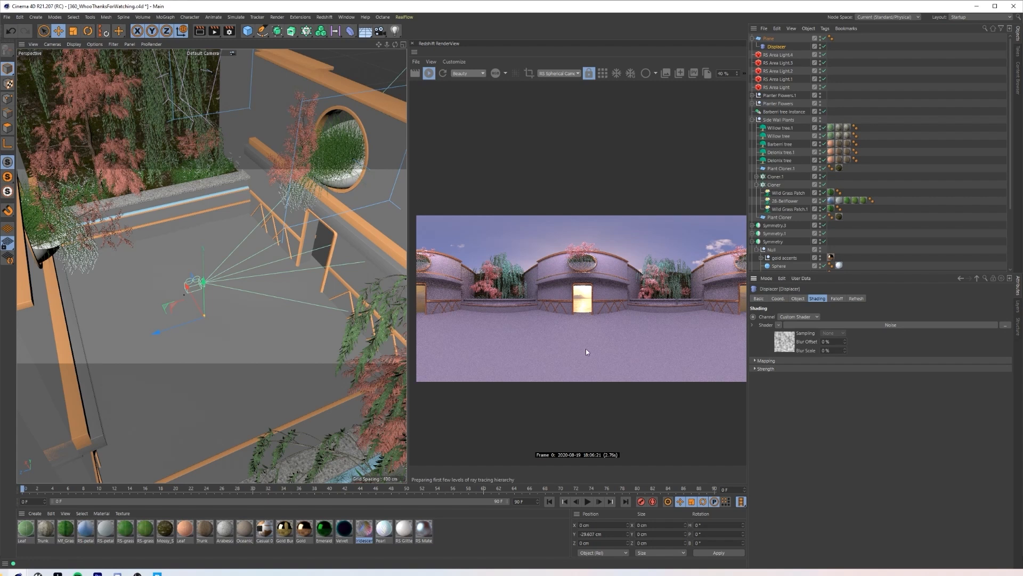
{"action": "scroll", "coordinate": [586, 349], "scroll_direction": "up", "scroll_amount": 2}
{"action": "mouse_move", "coordinate": [496, 312]}
{"action": "left_mouse_down", "text": "ctrl"}
{"action": "mouse_move", "coordinate": [685, 393]}
{"action": "mouse_move", "coordinate": [740, 394]}
{"action": "left_mouse_up", "text": "ctrl"}
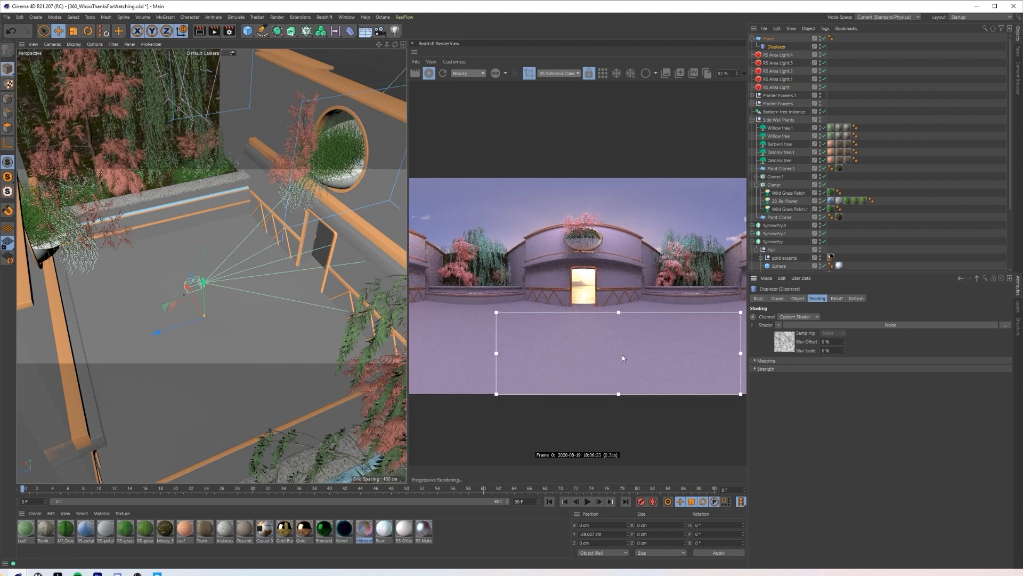
Step: Set the floor plane's width and height segments to 25
{"action": "scroll", "coordinate": [578, 350], "scroll_direction": "up", "scroll_amount": 1}
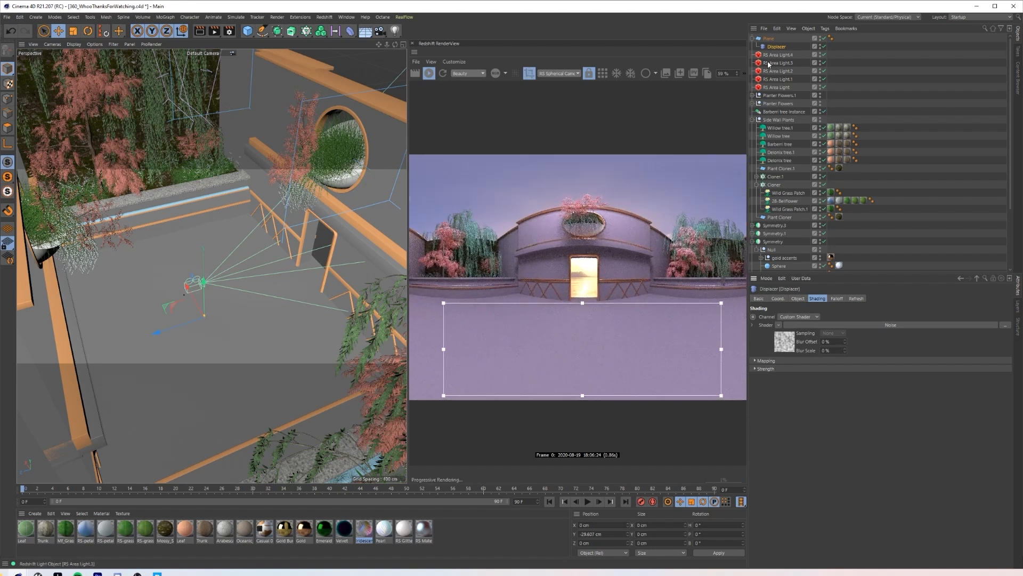
{"action": "left_click", "coordinate": [768, 38]}
{"action": "left_click_drag", "start_coordinate": [807, 335], "coordinate": [736, 324]}
{"action": "type", "text": "25"}
{"action": "key", "text": "Tab"}
{"action": "type", "text": "25"}
{"action": "key", "text": "Tab"}
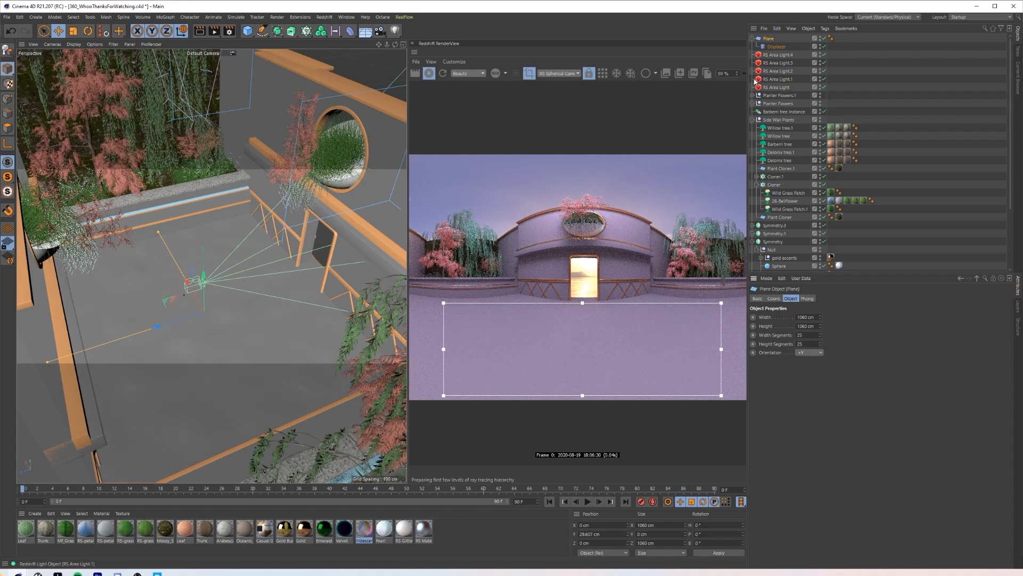
Step: Check the Displacer's Noise shader, raise the floor plane's width and height segments to 50, and inspect the displaced surface
{"action": "left_click", "coordinate": [777, 47]}
{"action": "left_click", "coordinate": [851, 325]}
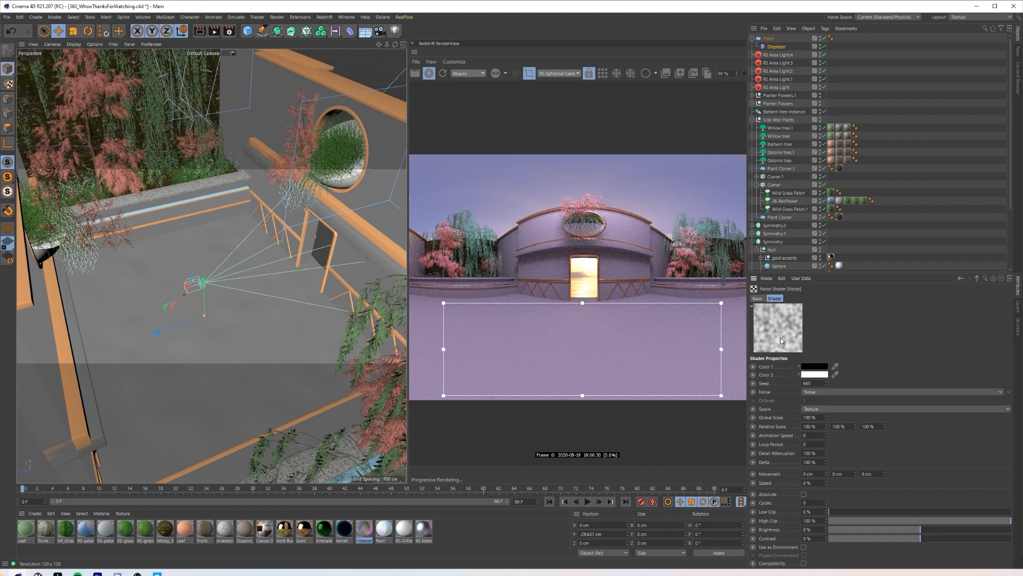
{"action": "left_click", "coordinate": [769, 39]}
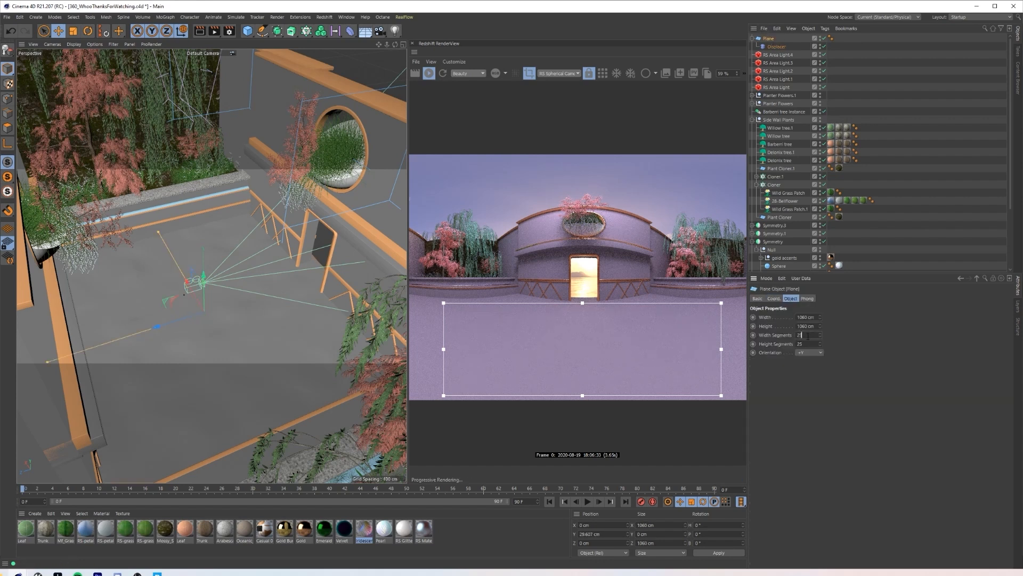
{"action": "type", "text": "50"}
{"action": "key", "text": "Return"}
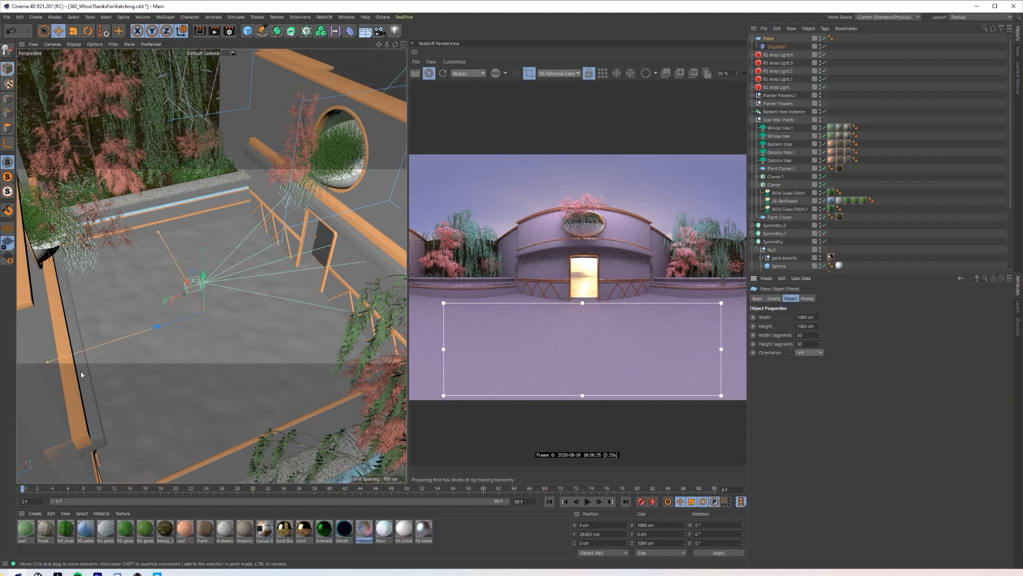
{"action": "scroll", "coordinate": [210, 318], "scroll_direction": "up", "scroll_amount": 4}
{"action": "left_click_drag", "start_coordinate": [210, 318], "coordinate": [199, 299], "text": "alt"}
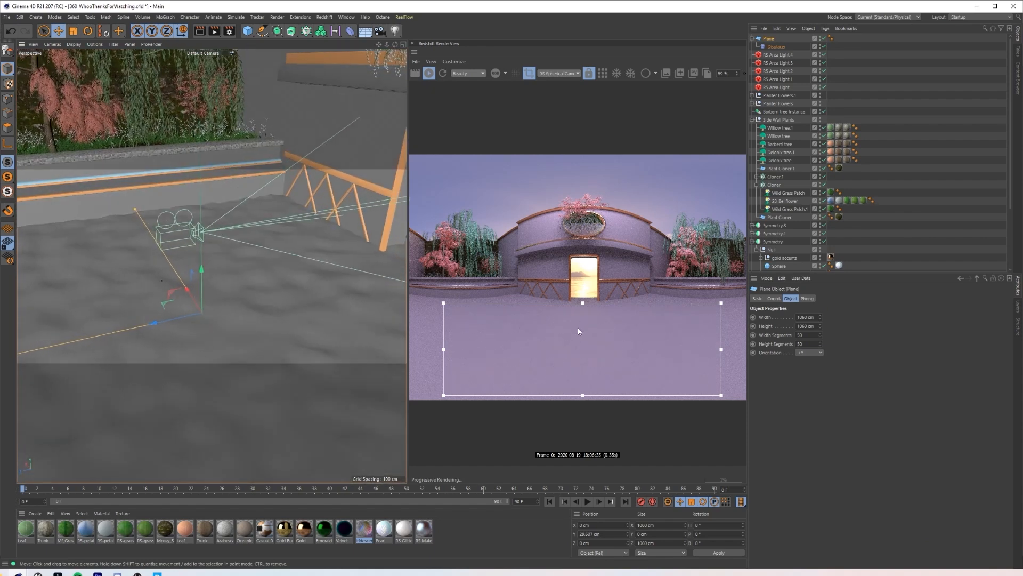
Step: Turn off region rendering and apply the Iridescent Water material to the floor plane
{"action": "scroll", "coordinate": [577, 328], "scroll_direction": "down", "scroll_amount": 2}
{"action": "mouse_move", "coordinate": [583, 349]}
{"action": "left_mouse_down"}
{"action": "mouse_move", "coordinate": [581, 327]}
{"action": "mouse_move", "coordinate": [579, 352]}
{"action": "left_mouse_up"}
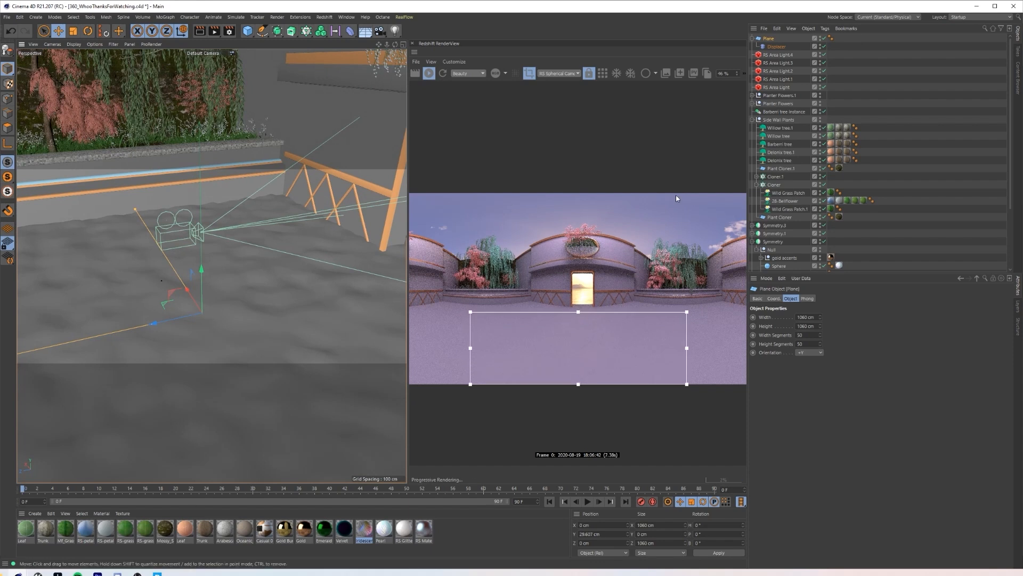
{"action": "left_click", "coordinate": [529, 73]}
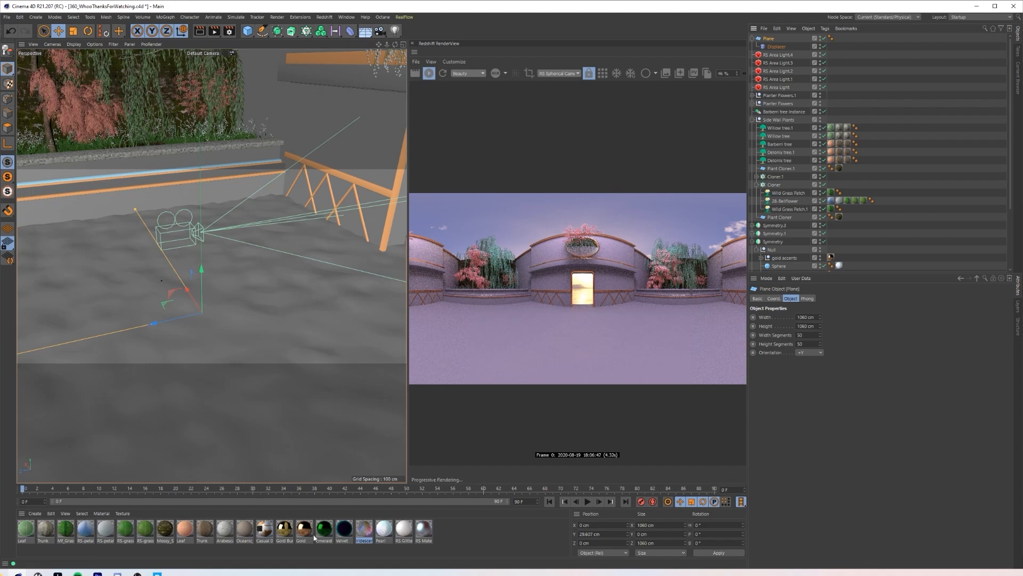
{"action": "mouse_move", "coordinate": [372, 526]}
{"action": "left_mouse_down"}
{"action": "mouse_move", "coordinate": [753, 29]}
{"action": "mouse_move", "coordinate": [771, 40]}
{"action": "left_mouse_up"}
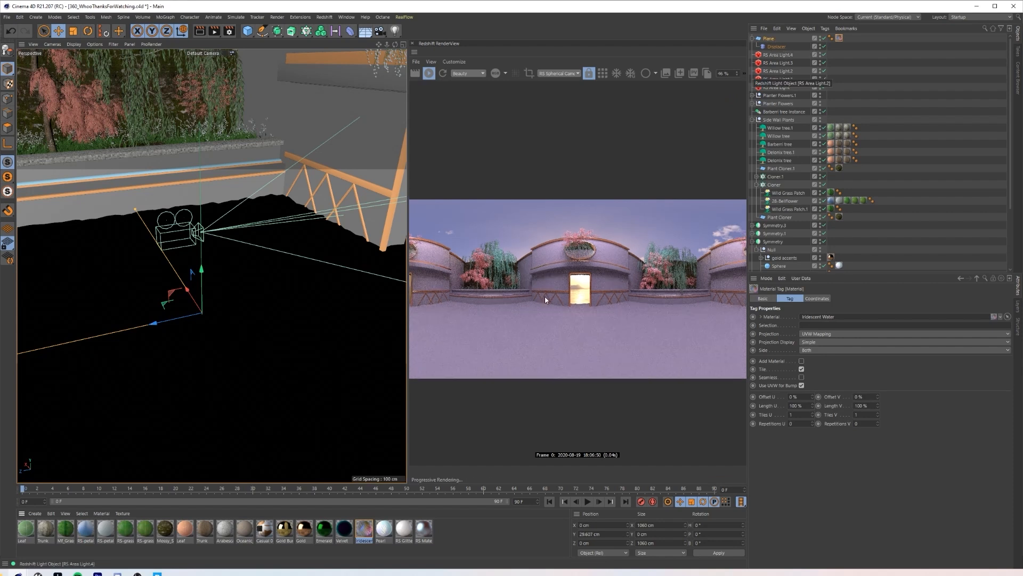
Step: Set a render region over the water in front of the doorway and inspect its surface up close
{"action": "scroll", "coordinate": [525, 318], "scroll_direction": "up", "scroll_amount": 2}
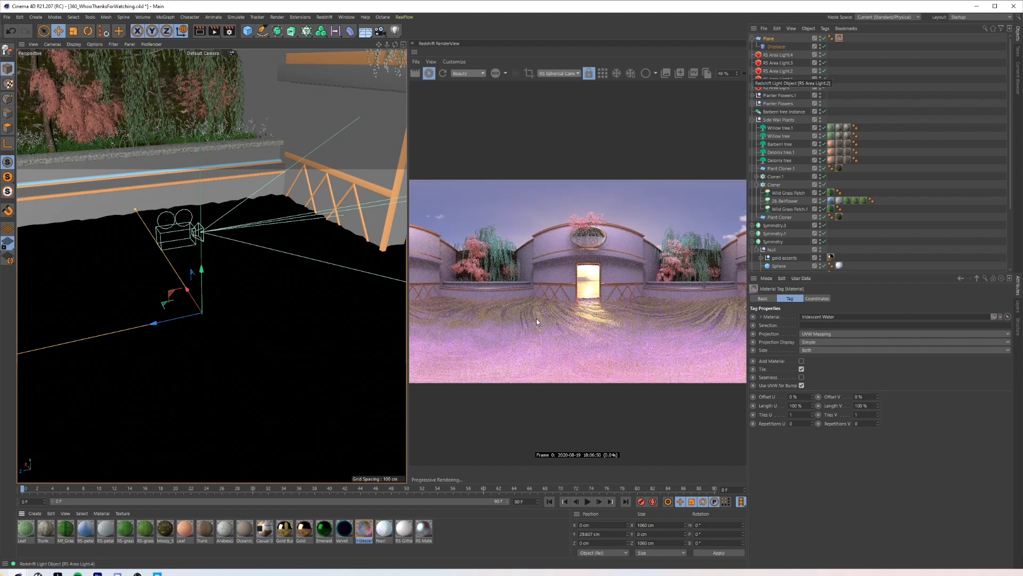
{"action": "scroll", "coordinate": [586, 323], "scroll_direction": "up", "scroll_amount": 3}
{"action": "mouse_move", "coordinate": [546, 308]}
{"action": "left_mouse_down"}
{"action": "mouse_move", "coordinate": [609, 321]}
{"action": "mouse_move", "coordinate": [676, 370]}
{"action": "left_mouse_up"}
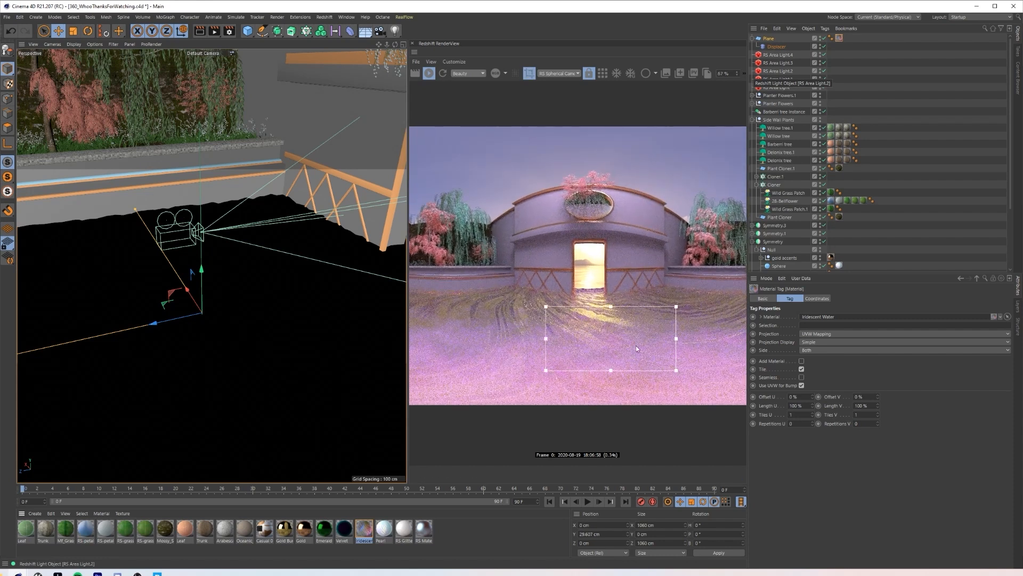
{"action": "scroll", "coordinate": [633, 345], "scroll_direction": "up", "scroll_amount": 3}
{"action": "scroll", "coordinate": [581, 323], "scroll_direction": "up", "scroll_amount": 1}
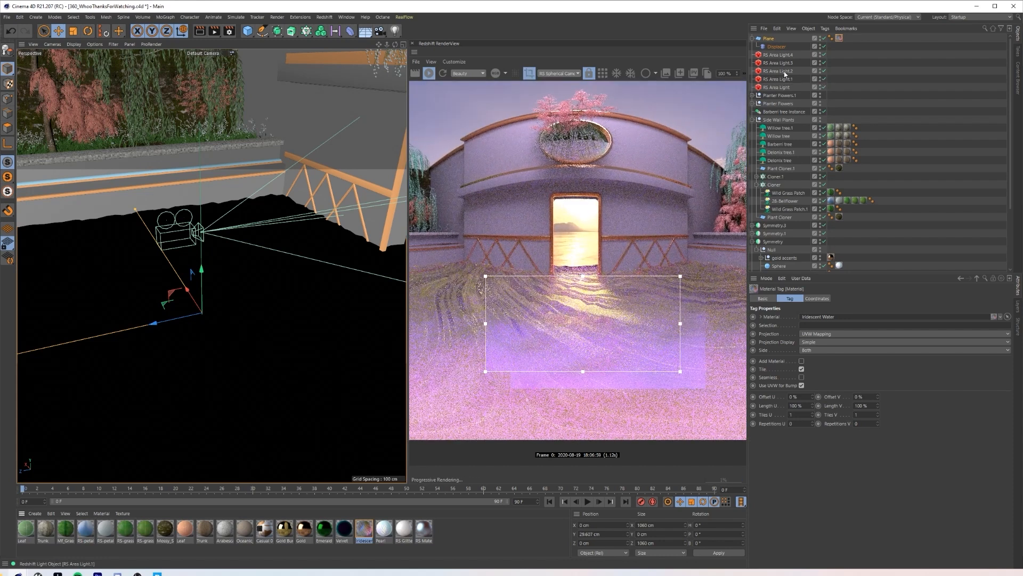
Step: Reduce the water plane's width and height segments to 25
{"action": "left_click", "coordinate": [769, 38]}
{"action": "left_click_drag", "start_coordinate": [804, 334], "coordinate": [739, 335]}
{"action": "type", "text": "25"}
{"action": "key", "text": "Tab"}
{"action": "type", "text": "25"}
{"action": "key", "text": "Return"}
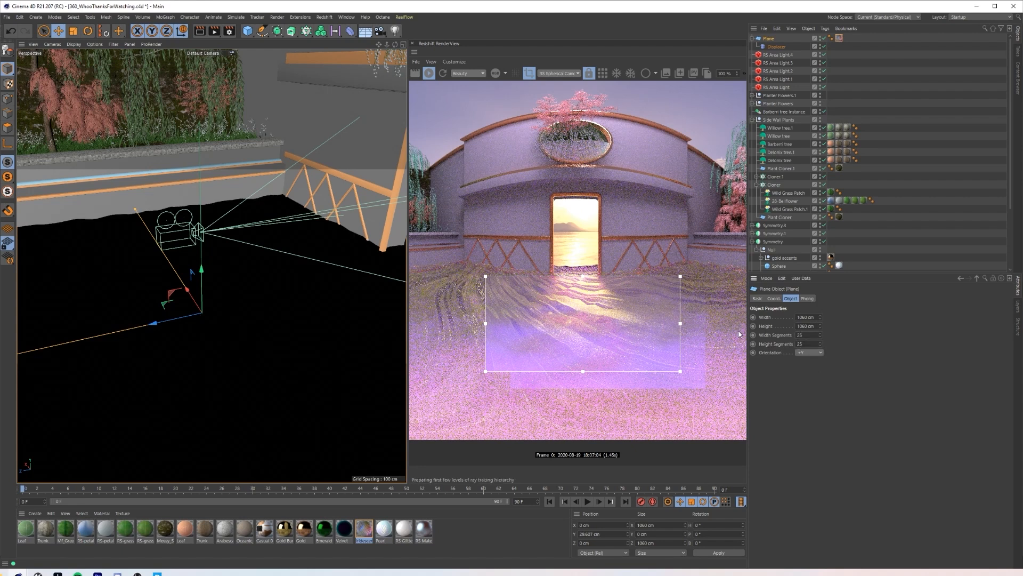
Step: Nest the water plane under a Subdivision Surface and save the project
{"action": "scroll", "coordinate": [558, 325], "scroll_direction": "up", "scroll_amount": 1}
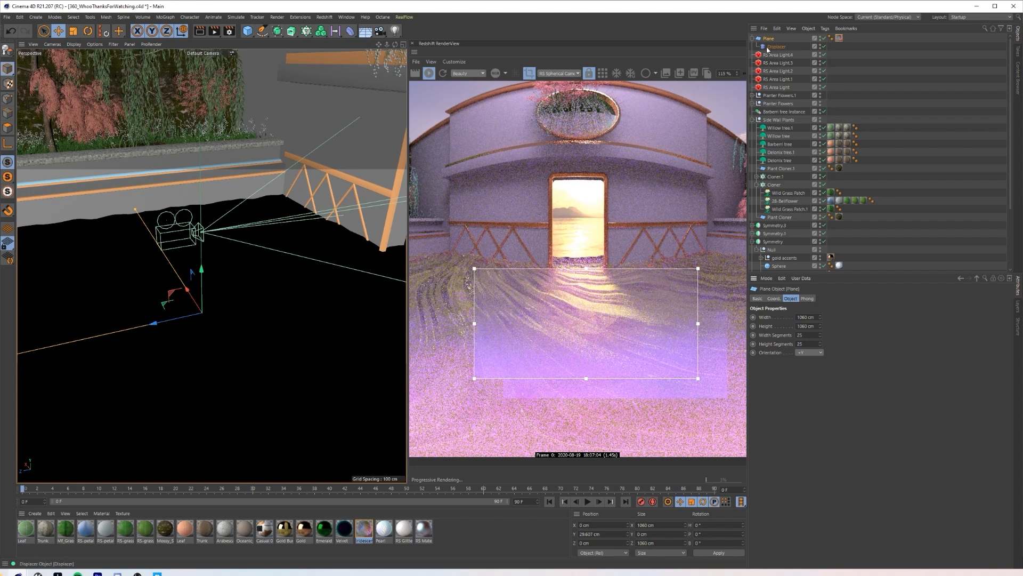
{"action": "left_click", "coordinate": [277, 31], "text": "alt"}
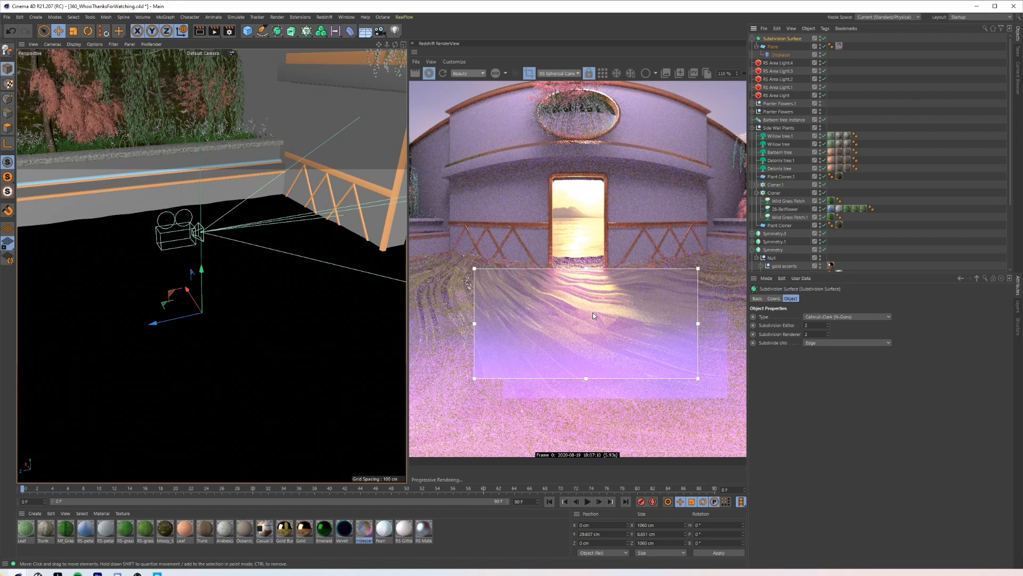
{"action": "key", "text": "ctrl+s"}
Step: Turn off region rendering to preview the water across the whole panorama
{"action": "scroll", "coordinate": [617, 304], "scroll_direction": "down", "scroll_amount": 1}
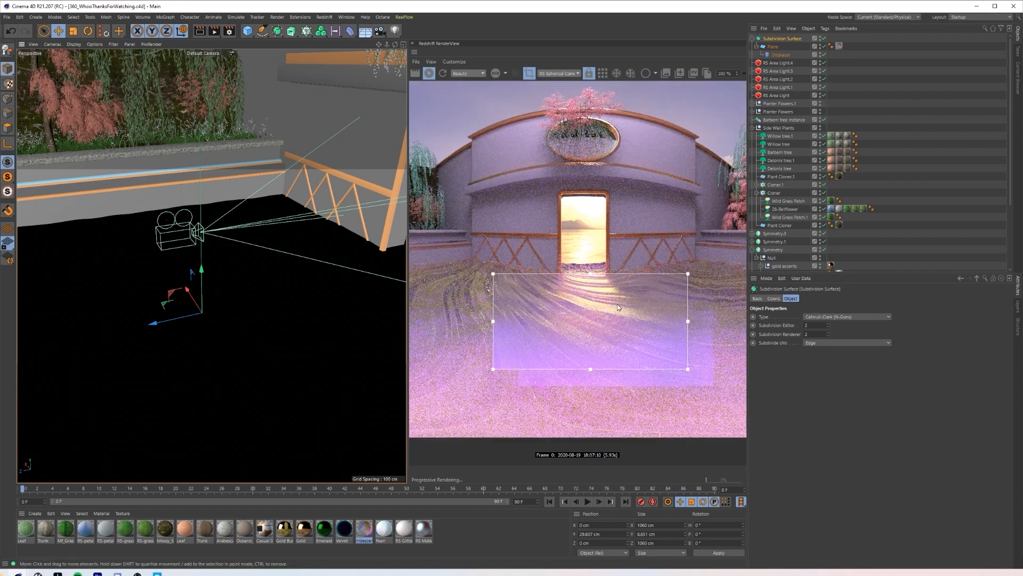
{"action": "scroll", "coordinate": [617, 304], "scroll_direction": "down", "scroll_amount": 3}
{"action": "left_click", "coordinate": [531, 78]}
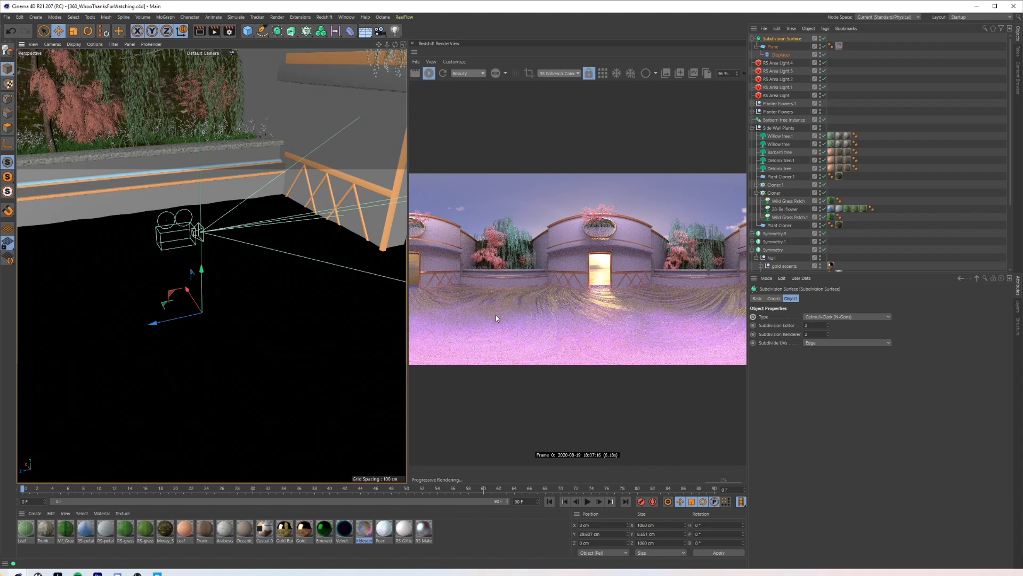
Step: Move the Subdivision Surface below Planter Flowers in the object hierarchy and rename it Water
{"action": "left_click_drag", "start_coordinate": [753, 40], "coordinate": [778, 113]}
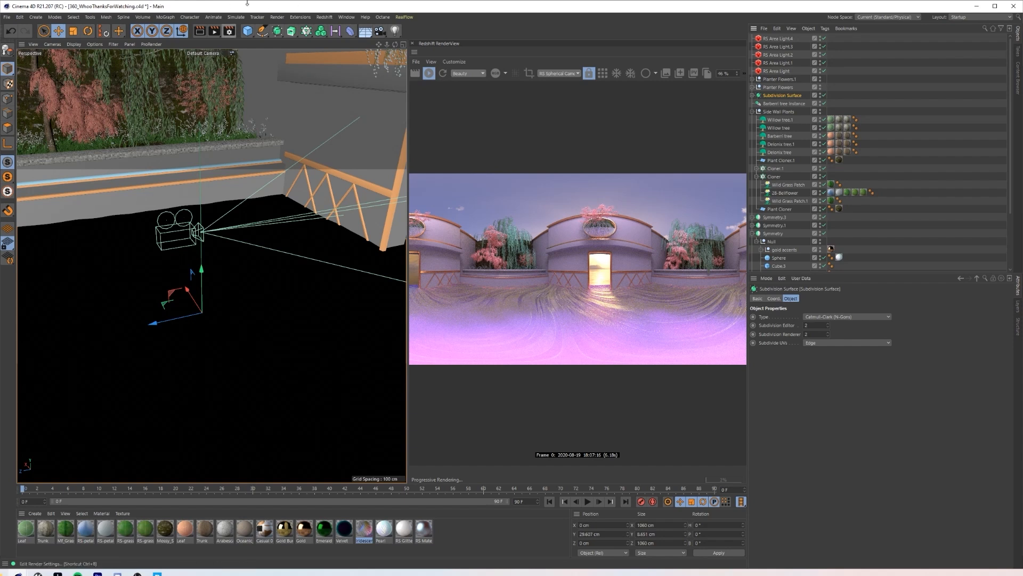
{"action": "scroll", "coordinate": [551, 306], "scroll_direction": "down", "scroll_amount": 3}
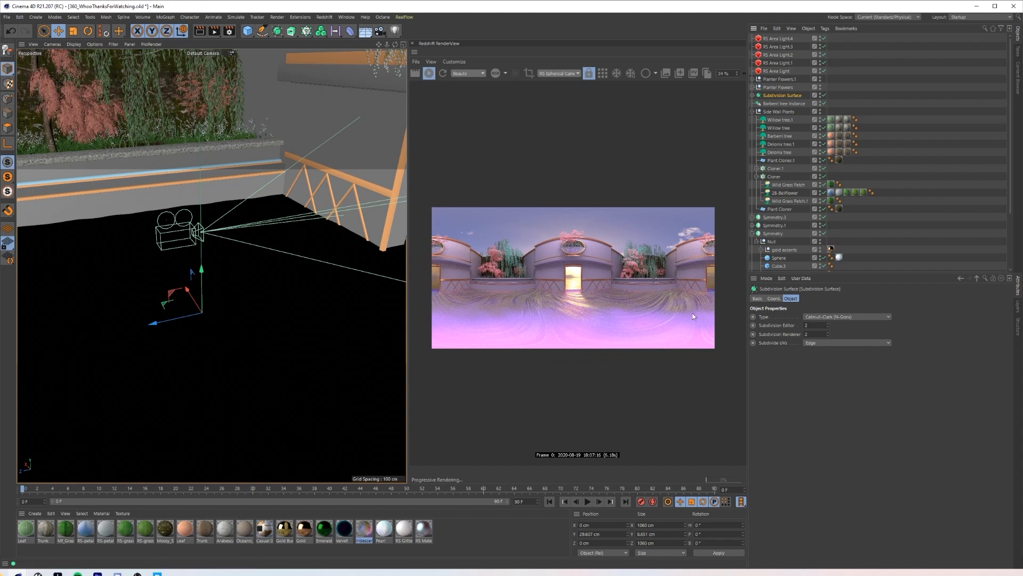
{"action": "double_click", "coordinate": [790, 96]}
{"action": "type", "text": "Water"}
{"action": "key", "text": "Return"}
Step: Exclude the Water object from RS Area Light's illumination
{"action": "left_click", "coordinate": [779, 71]}
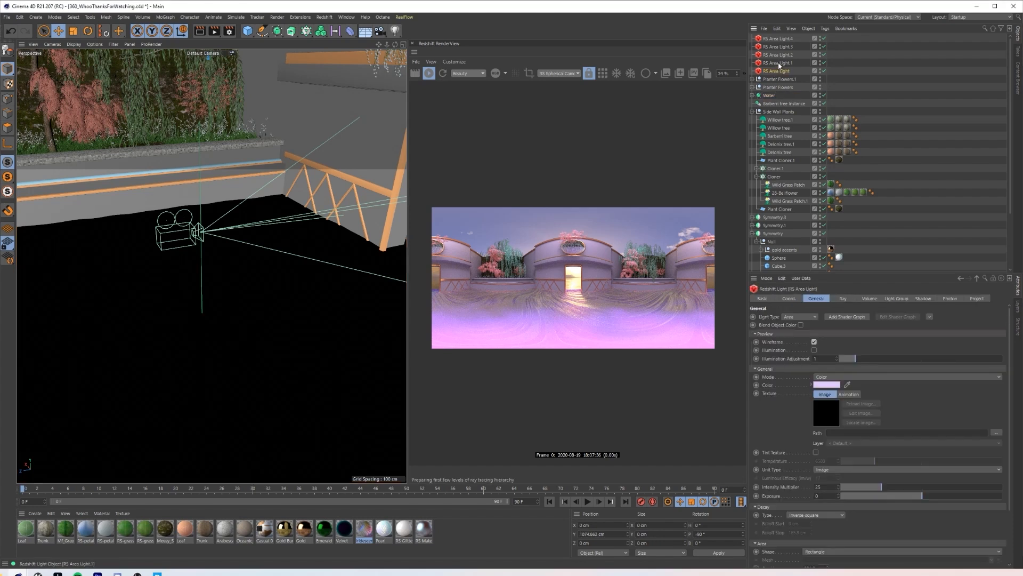
{"action": "left_click", "coordinate": [984, 301]}
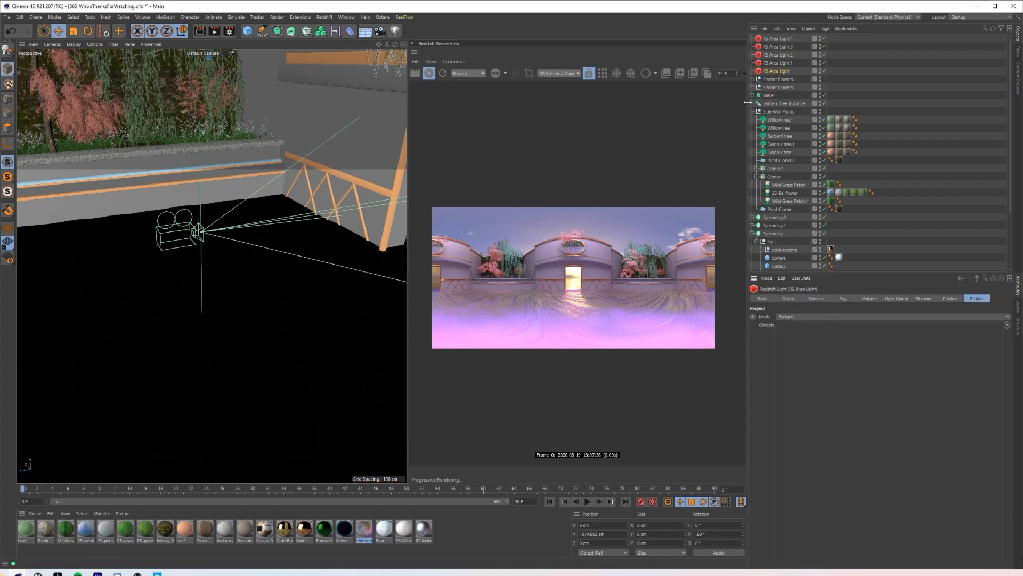
{"action": "left_click_drag", "start_coordinate": [769, 95], "coordinate": [799, 325]}
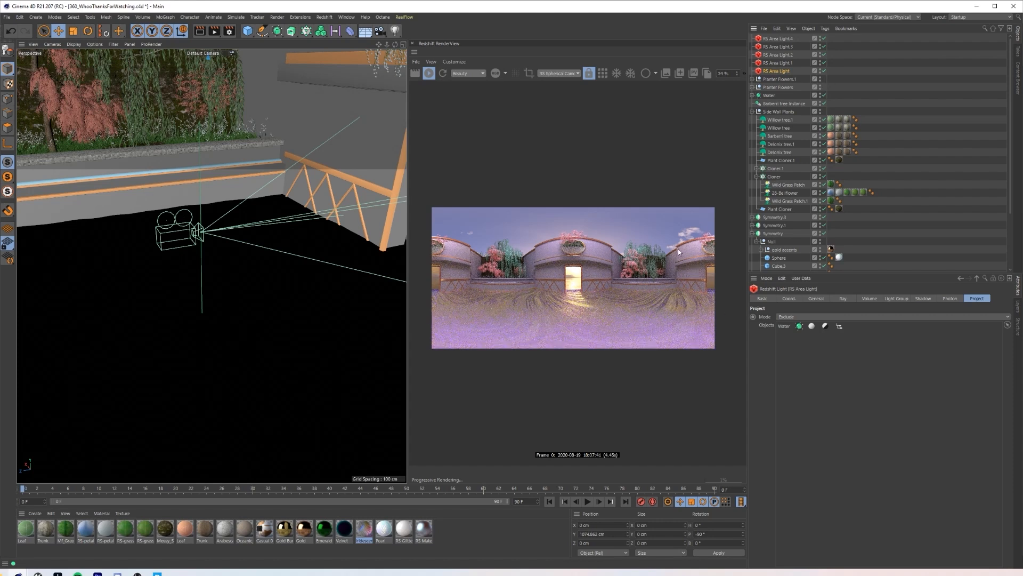
Step: Exclude Water from RS Area Light.3 as well, and set a render region across the full width of the floor
{"action": "left_click", "coordinate": [789, 38]}
{"action": "left_click", "coordinate": [778, 47]}
{"action": "left_click_drag", "start_coordinate": [772, 94], "coordinate": [783, 325]}
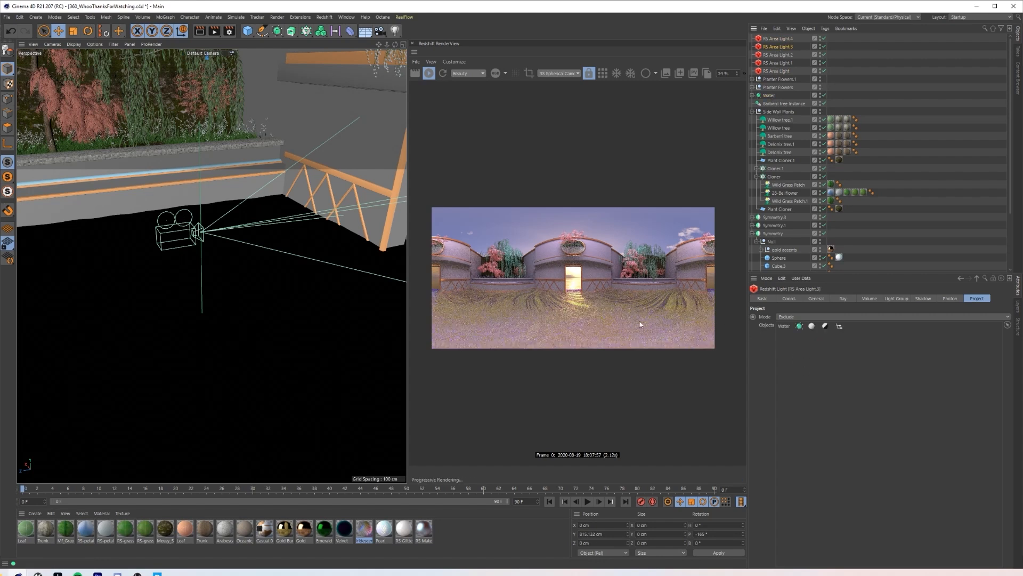
{"action": "left_click_drag", "start_coordinate": [431, 292], "coordinate": [715, 349], "text": "ctrl"}
{"action": "scroll", "coordinate": [542, 304], "scroll_direction": "up", "scroll_amount": 1}
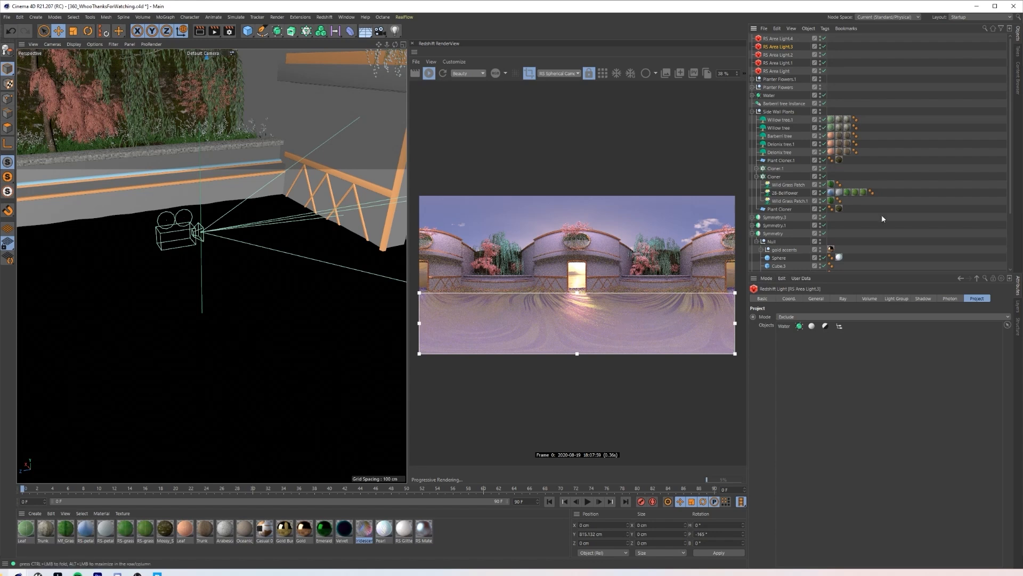
Step: Replace the material on the floor Cube with the Arabescato Marble Mosaic and inspect the water rendered above it
{"action": "scroll", "coordinate": [882, 219], "scroll_direction": "down", "scroll_amount": 3}
{"action": "left_click", "coordinate": [786, 244]}
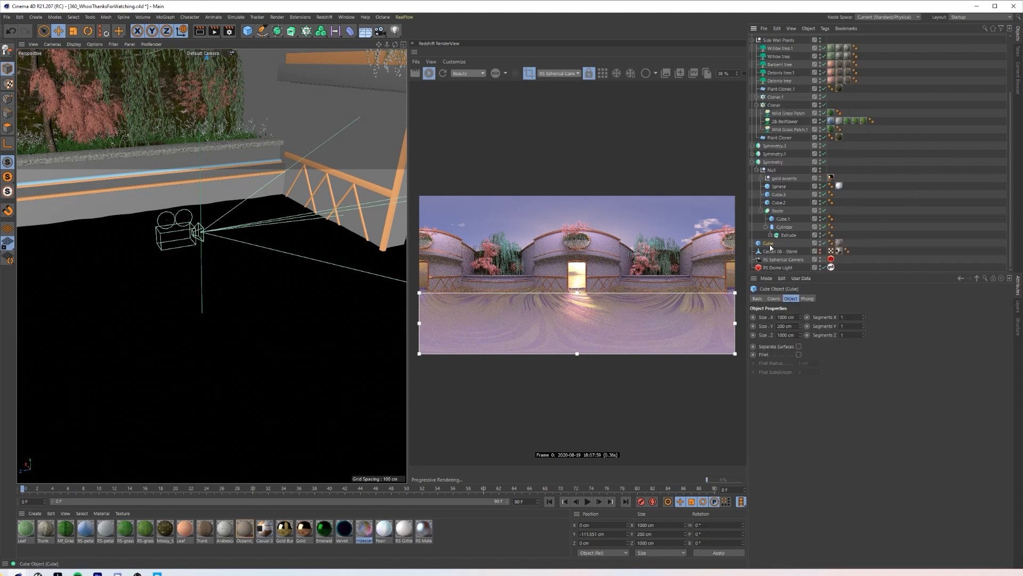
{"action": "scroll", "coordinate": [633, 308], "scroll_direction": "up", "scroll_amount": 1}
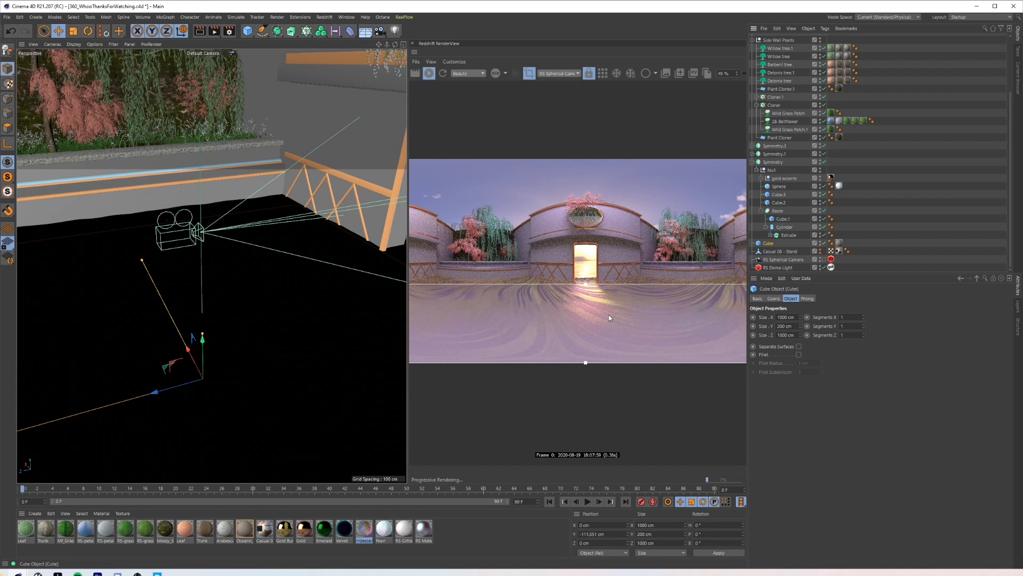
{"action": "scroll", "coordinate": [607, 315], "scroll_direction": "up", "scroll_amount": 1}
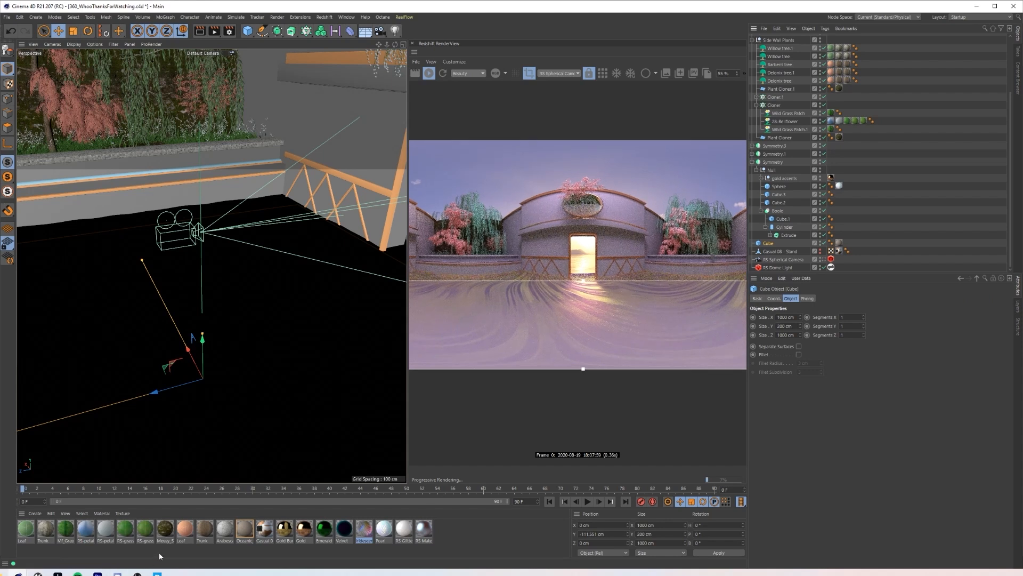
{"action": "left_click", "coordinate": [225, 529]}
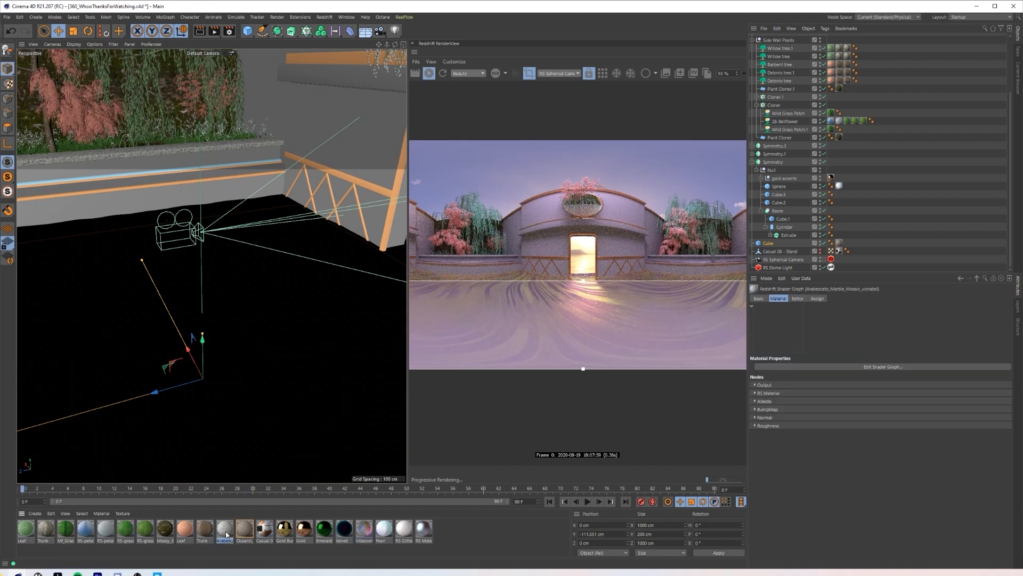
{"action": "left_click_drag", "start_coordinate": [827, 190], "coordinate": [842, 244]}
{"action": "scroll", "coordinate": [625, 338], "scroll_direction": "up", "scroll_amount": 2}
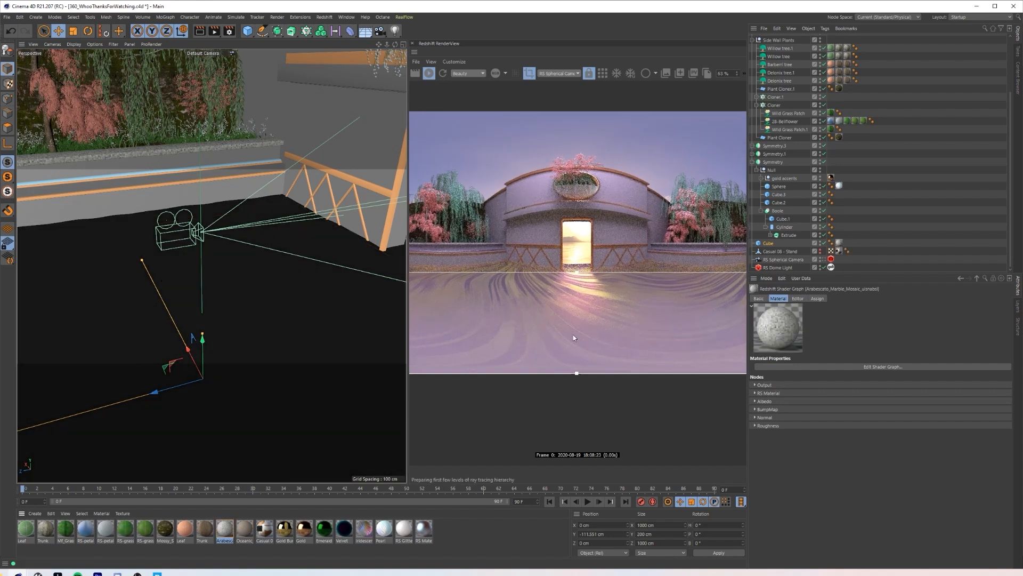
{"action": "scroll", "coordinate": [573, 333], "scroll_direction": "up", "scroll_amount": 2}
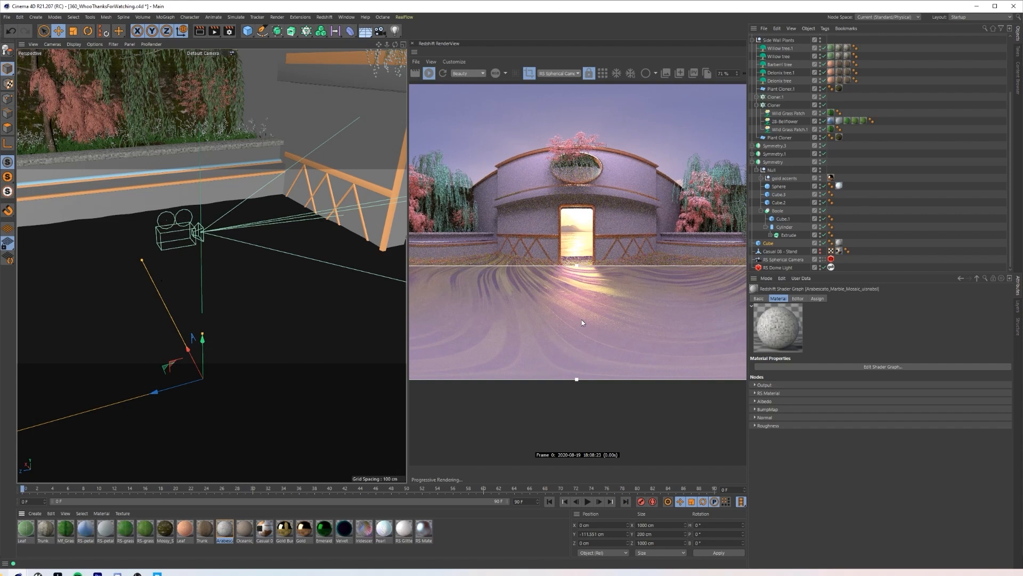
{"action": "scroll", "coordinate": [581, 318], "scroll_direction": "up", "scroll_amount": 2}
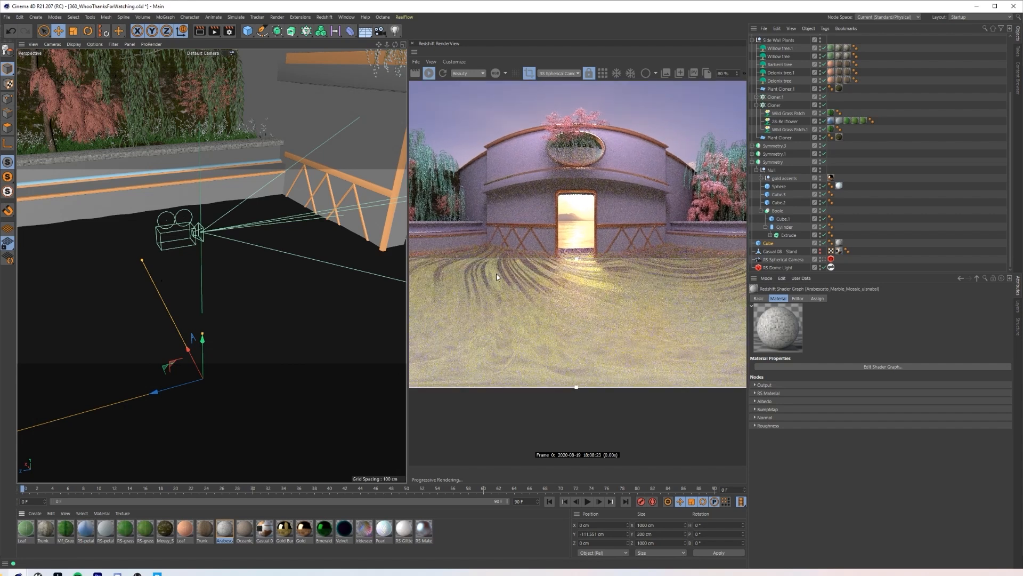
{"action": "scroll", "coordinate": [605, 308], "scroll_direction": "down", "scroll_amount": 10}
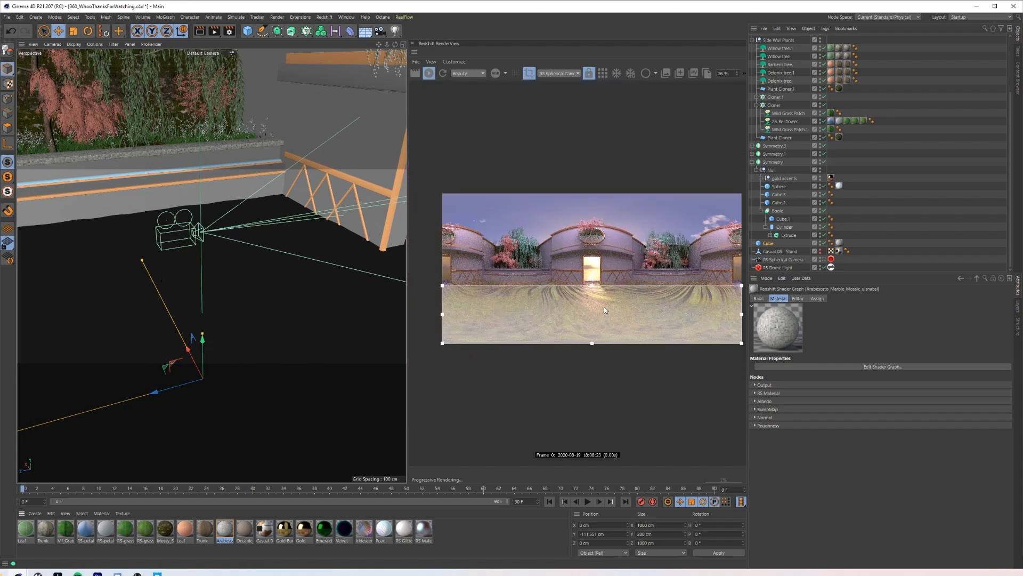
Step: Extend the render region upward to cover the curved building walls as well as the floor
{"action": "left_click_drag", "start_coordinate": [592, 285], "coordinate": [600, 219]}
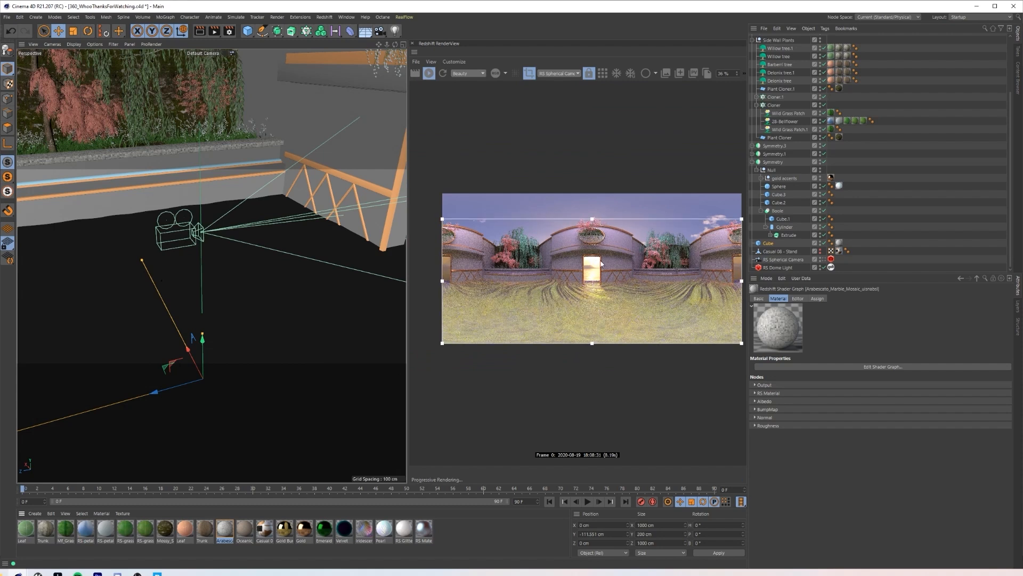
{"action": "scroll", "coordinate": [601, 263], "scroll_direction": "up", "scroll_amount": 2}
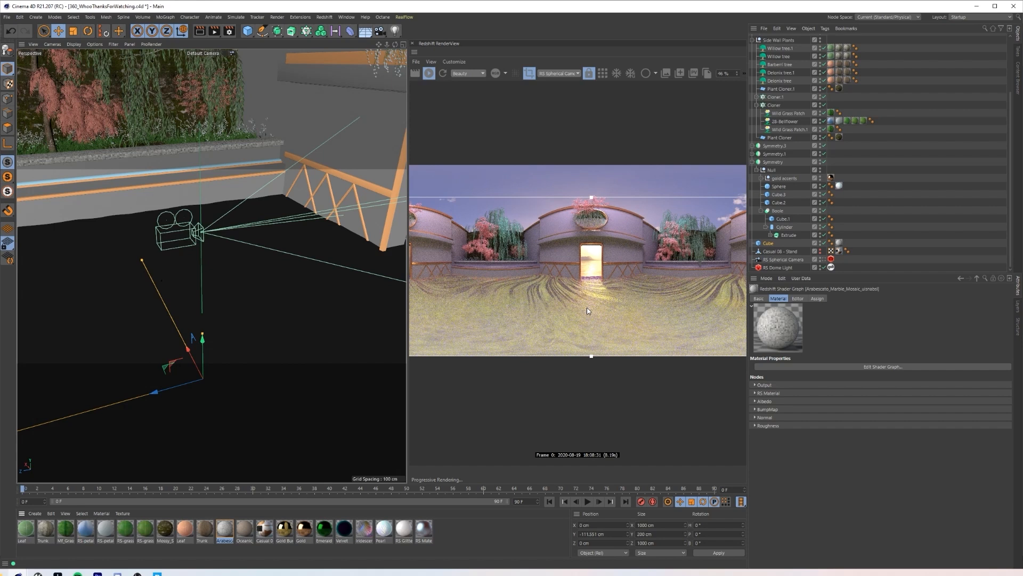
{"action": "scroll", "coordinate": [566, 343], "scroll_direction": "up", "scroll_amount": 1}
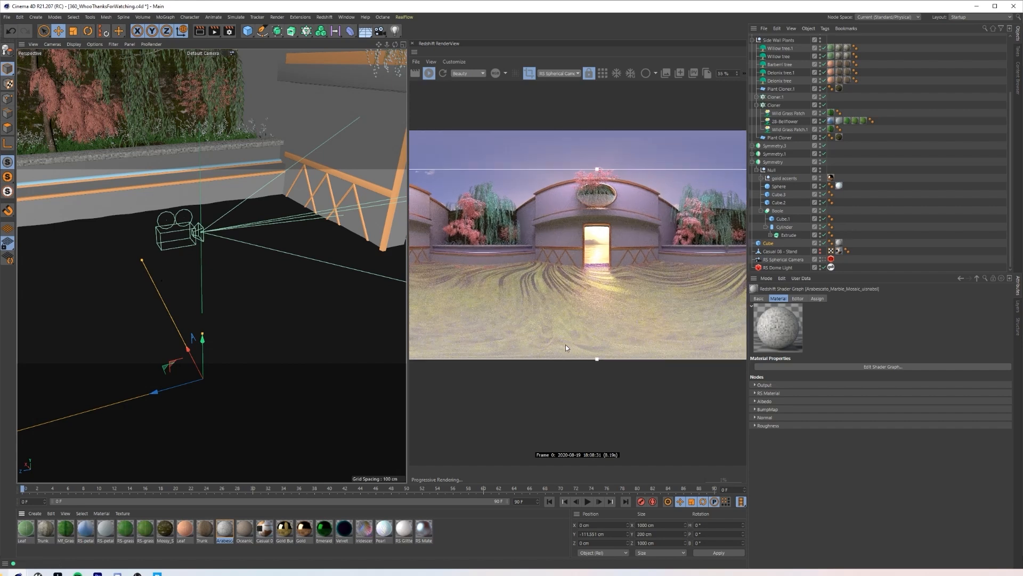
Step: Toggle the Water object's visibility and redraw the render region around the central doorway and the floor in front of it
{"action": "scroll", "coordinate": [818, 161], "scroll_direction": "up", "scroll_amount": 3}
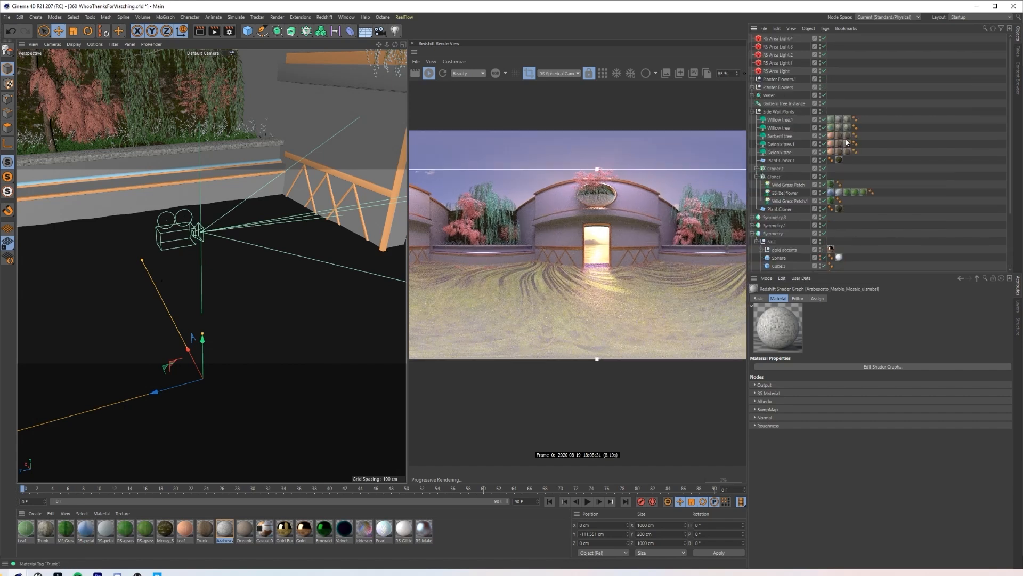
{"action": "left_click", "coordinate": [820, 94]}
{"action": "left_click", "coordinate": [820, 94]}
{"action": "left_click", "coordinate": [821, 96]}
{"action": "left_click", "coordinate": [820, 96]}
{"action": "left_click_drag", "start_coordinate": [555, 241], "coordinate": [647, 357]}
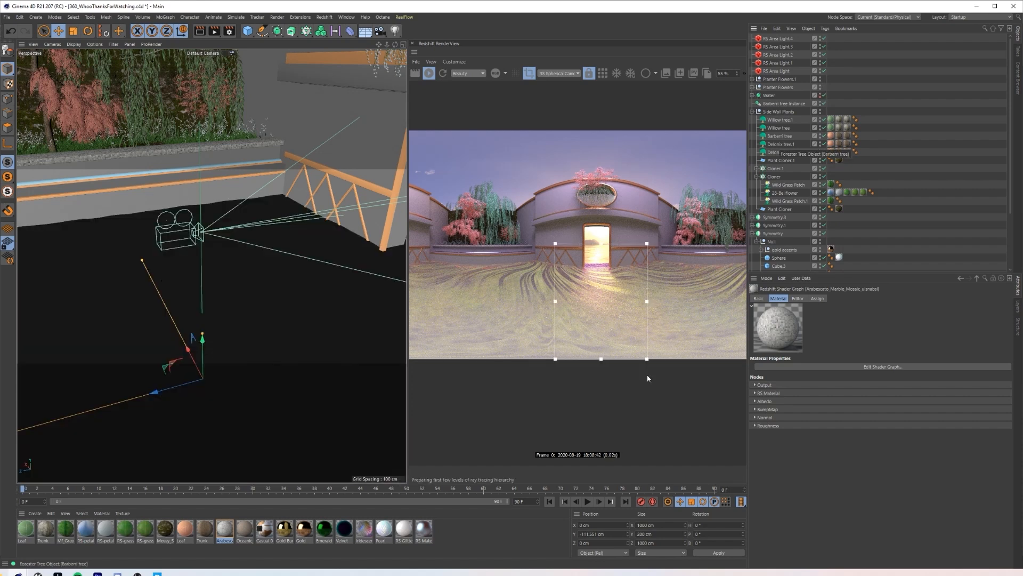
Step: Reduce the render region to a small area around the threshold of the central doorway
{"action": "scroll", "coordinate": [626, 303], "scroll_direction": "up", "scroll_amount": 3}
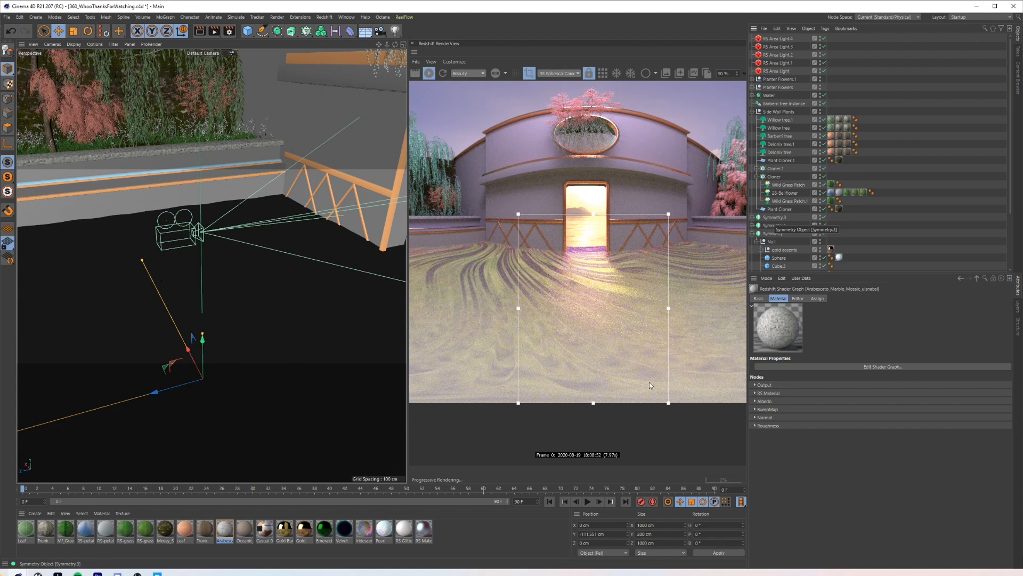
{"action": "scroll", "coordinate": [647, 366], "scroll_direction": "down", "scroll_amount": 4}
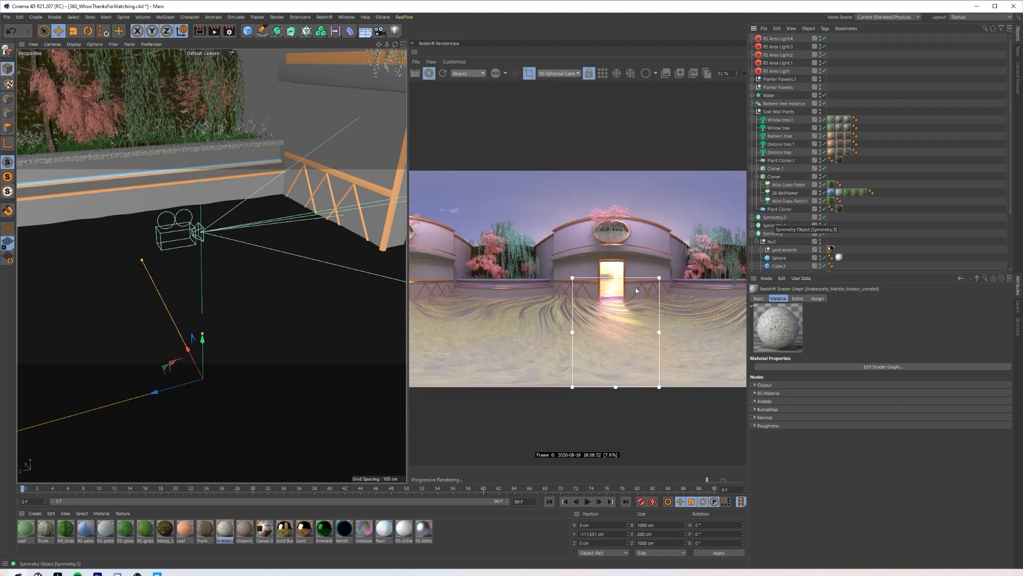
{"action": "scroll", "coordinate": [608, 298], "scroll_direction": "up", "scroll_amount": 4}
{"action": "mouse_move", "coordinate": [574, 277]}
{"action": "left_mouse_down"}
{"action": "mouse_move", "coordinate": [625, 304]}
{"action": "mouse_move", "coordinate": [641, 327]}
{"action": "left_mouse_up"}
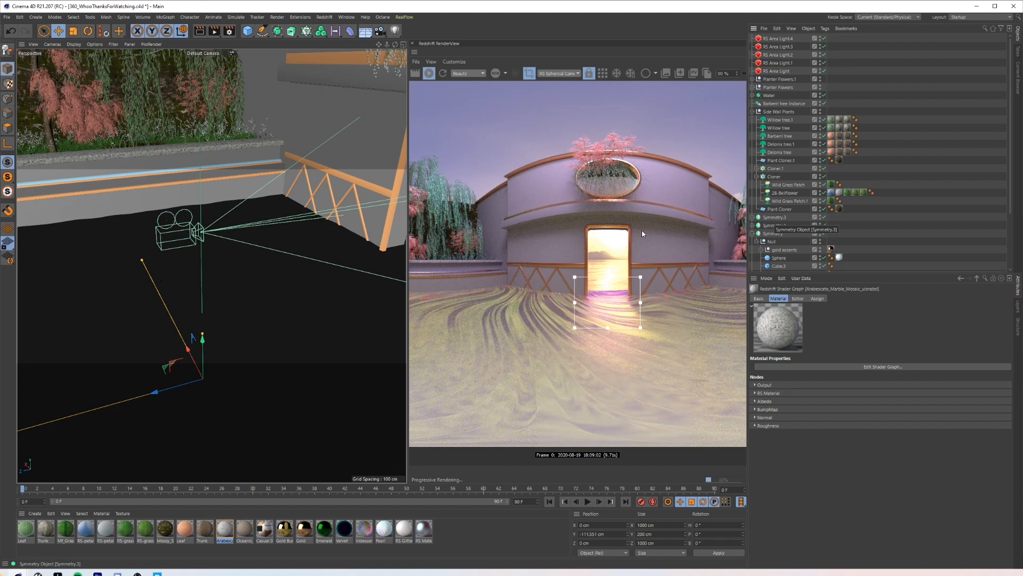
Step: Examine the render up close around the doorway threshold, the lattice railing and the swirling floor
{"action": "scroll", "coordinate": [645, 301], "scroll_direction": "down", "scroll_amount": 5}
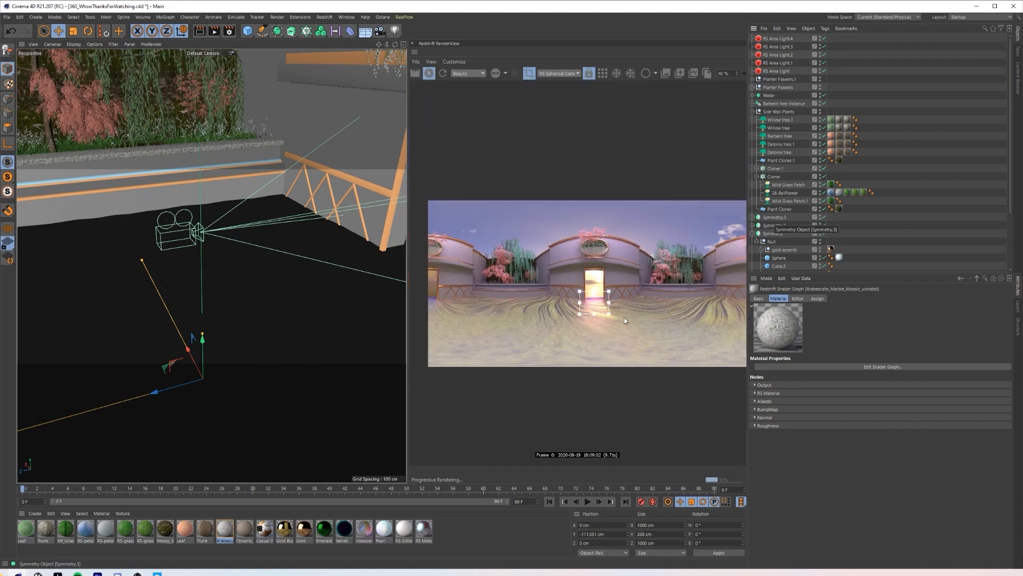
{"action": "scroll", "coordinate": [604, 305], "scroll_direction": "up", "scroll_amount": 5}
{"action": "scroll", "coordinate": [573, 280], "scroll_direction": "up", "scroll_amount": 3}
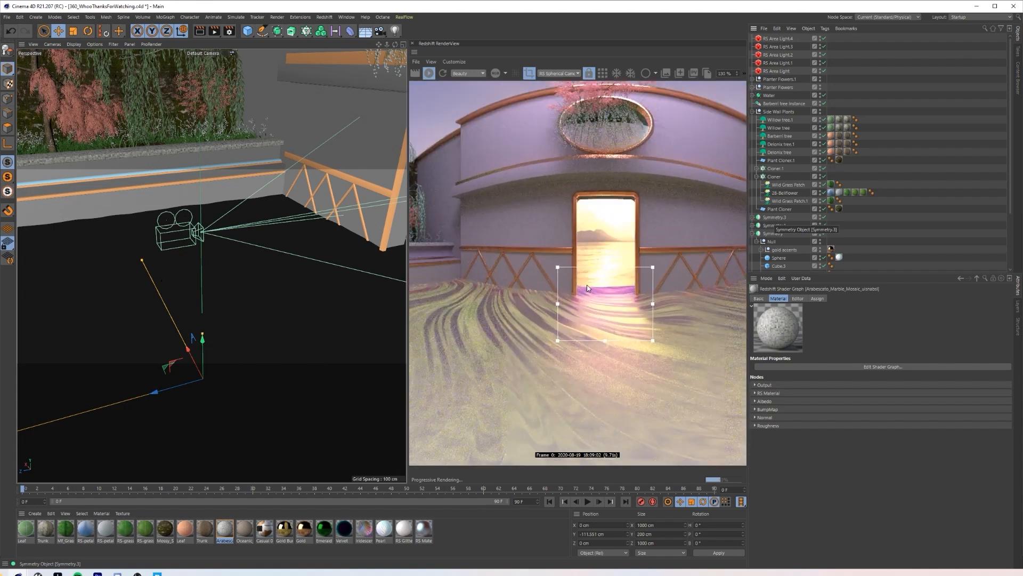
{"action": "scroll", "coordinate": [581, 290], "scroll_direction": "up", "scroll_amount": 4}
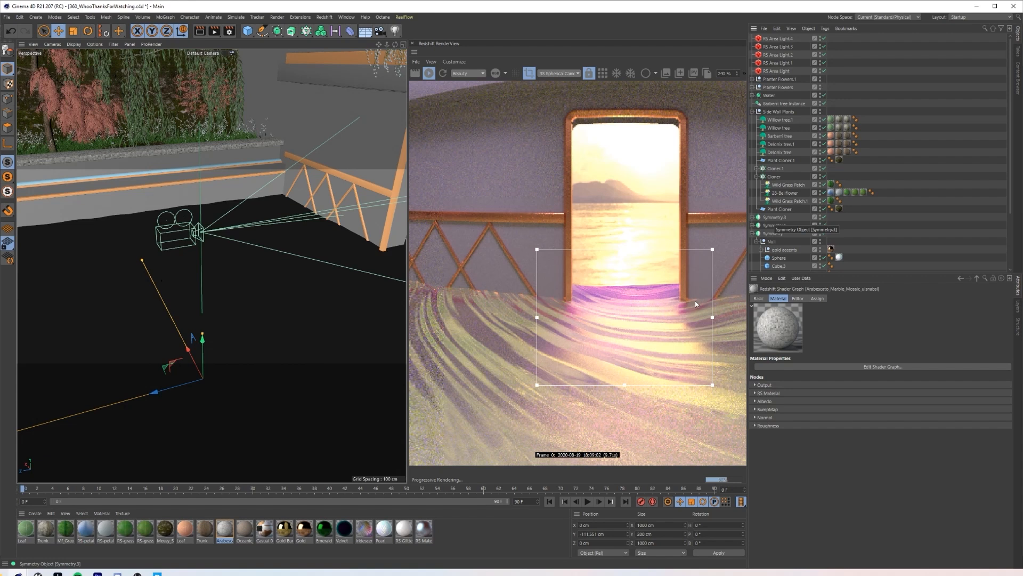
{"action": "scroll", "coordinate": [695, 303], "scroll_direction": "down", "scroll_amount": 8}
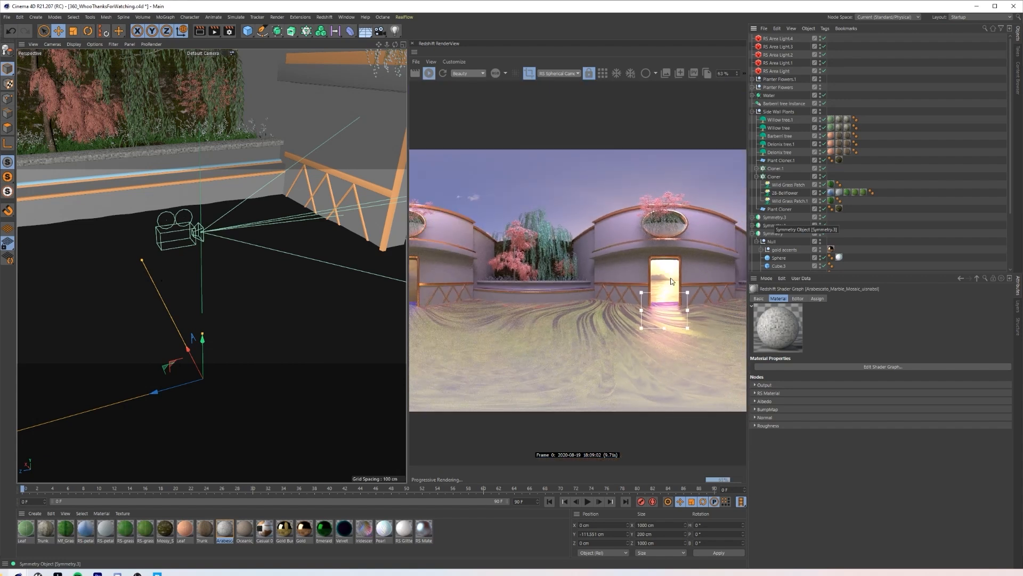
{"action": "scroll", "coordinate": [613, 318], "scroll_direction": "up", "scroll_amount": 5}
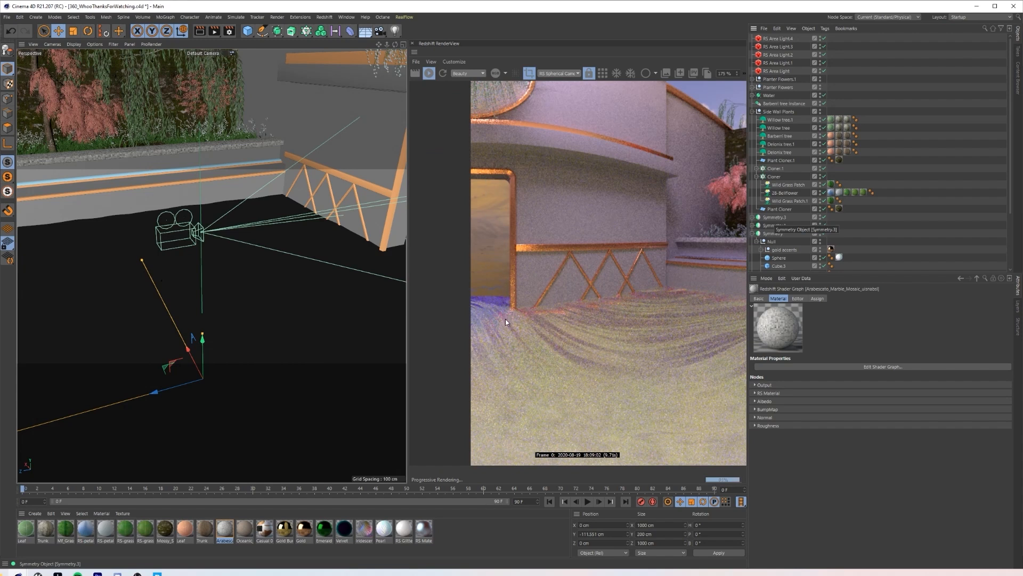
{"action": "scroll", "coordinate": [505, 319], "scroll_direction": "down", "scroll_amount": 5}
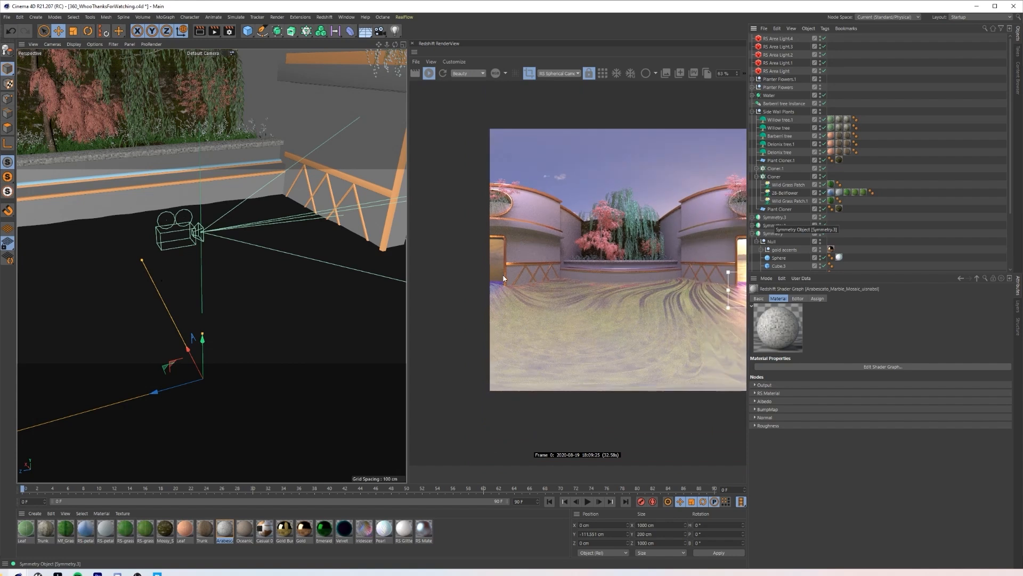
Step: Turn off the render region and save the project
{"action": "middle_click_drag", "start_coordinate": [669, 323], "coordinate": [601, 320]}
{"action": "scroll", "coordinate": [600, 319], "scroll_direction": "down", "scroll_amount": 2}
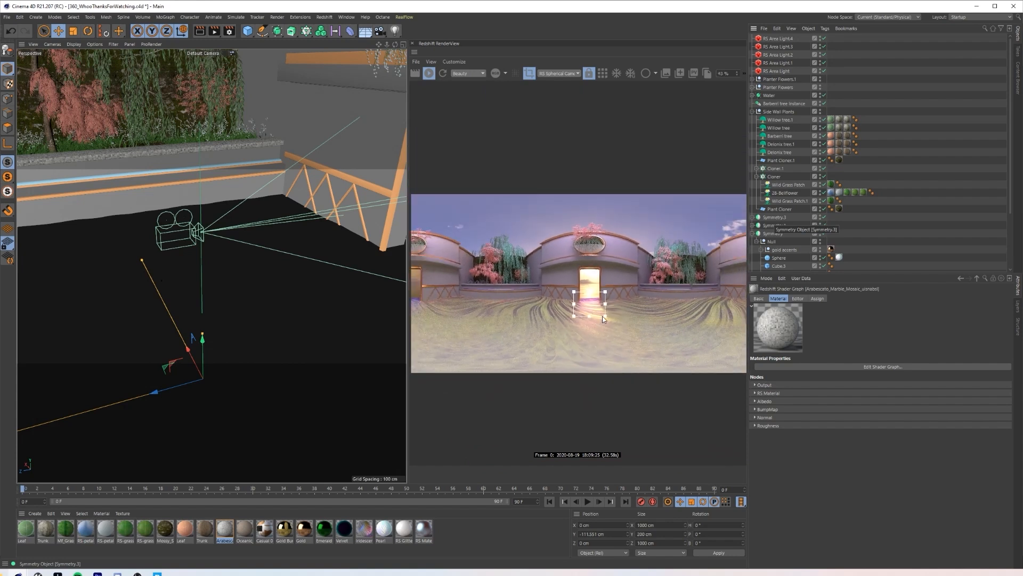
{"action": "left_click", "coordinate": [529, 73]}
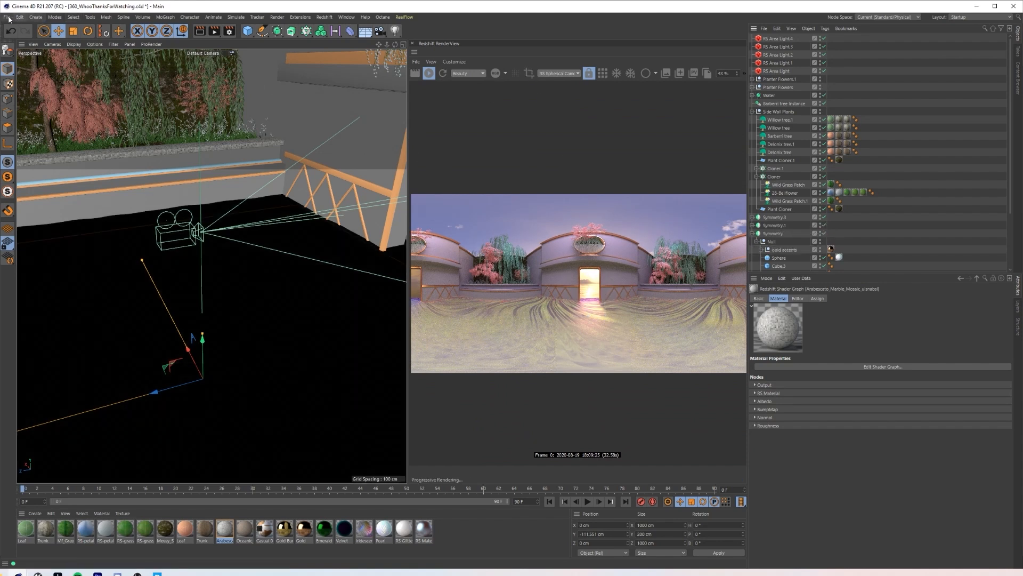
{"action": "left_click", "coordinate": [7, 16]}
{"action": "left_click", "coordinate": [37, 91]}
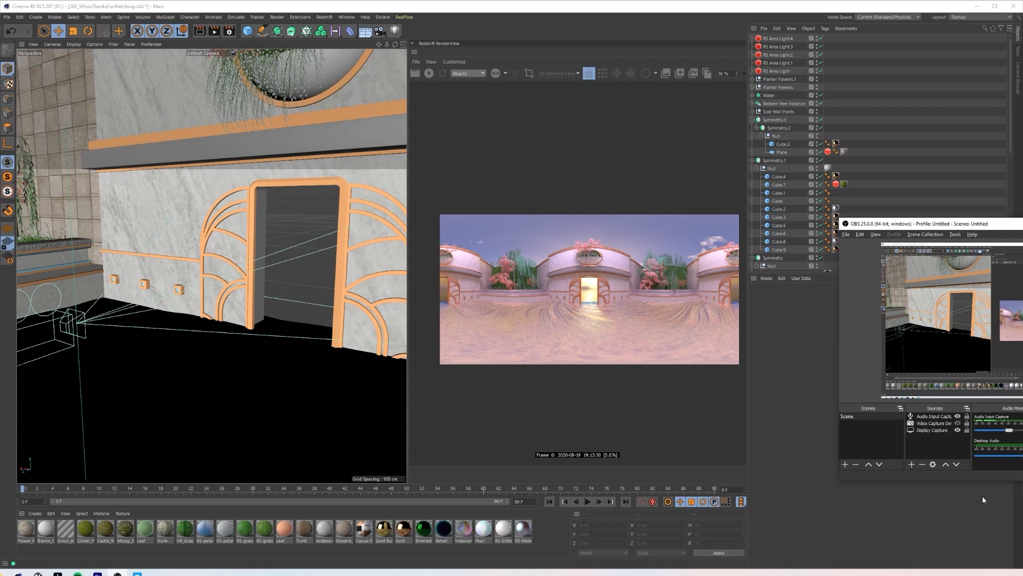
Step: Examine the spherical render of the marble building, its arched gold doorway trim and the side walls
{"action": "left_click", "coordinate": [841, 520]}
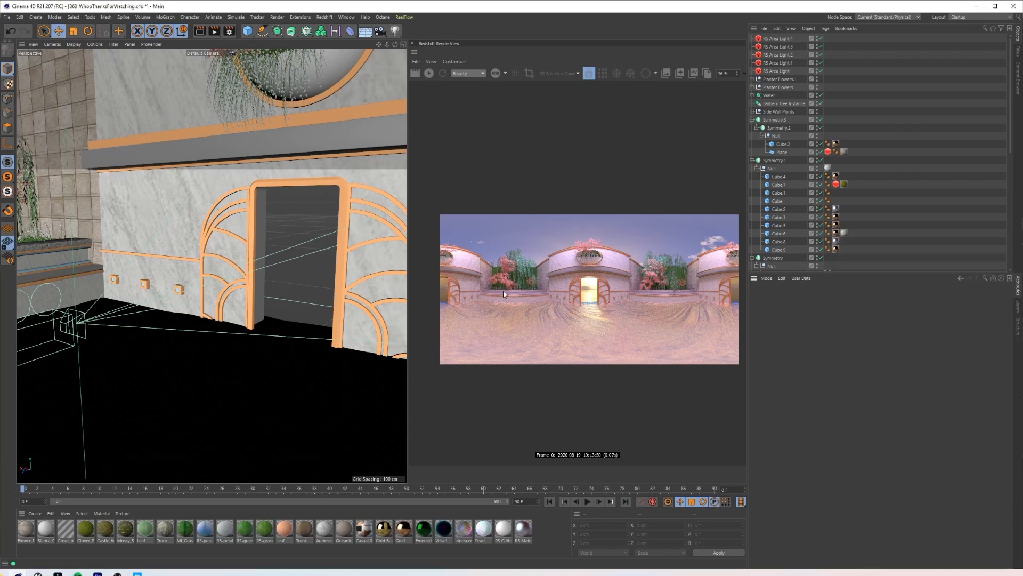
{"action": "scroll", "coordinate": [611, 277], "scroll_direction": "up", "scroll_amount": 5}
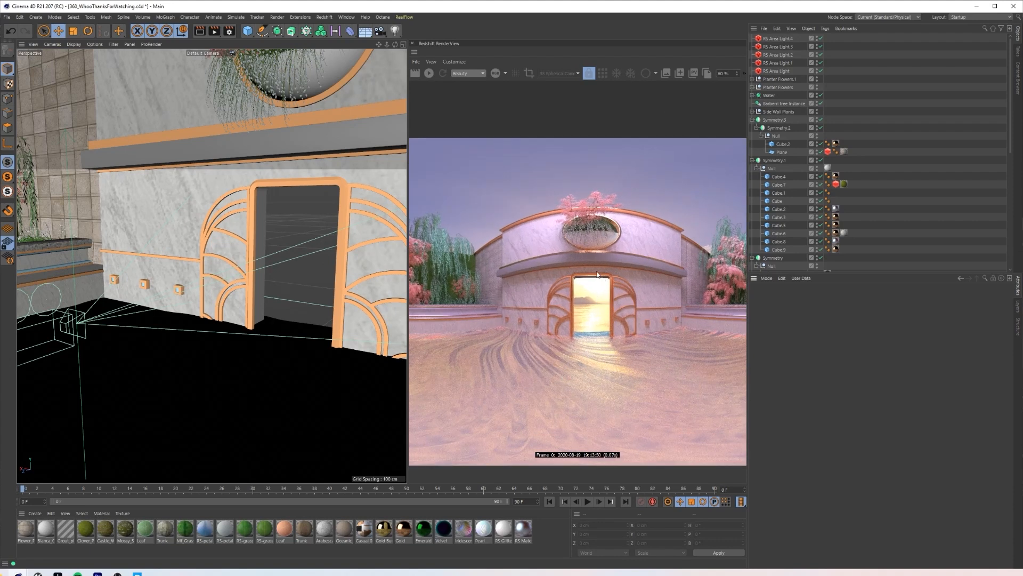
{"action": "scroll", "coordinate": [635, 307], "scroll_direction": "down", "scroll_amount": 1}
{"action": "left_click_drag", "start_coordinate": [529, 316], "coordinate": [605, 338]}
{"action": "scroll", "coordinate": [669, 339], "scroll_direction": "down", "scroll_amount": 2}
{"action": "left_click_drag", "start_coordinate": [674, 341], "coordinate": [617, 350]}
{"action": "scroll", "coordinate": [576, 347], "scroll_direction": "down", "scroll_amount": 2}
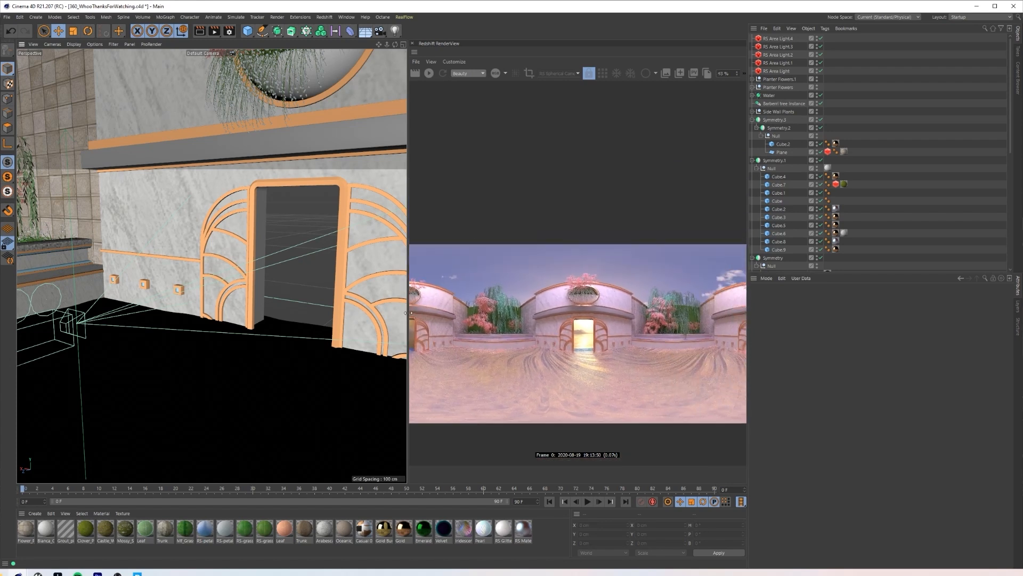
Step: Widen the Redshift render view and inspect the marble facade and adjoining side wall at close range
{"action": "left_click_drag", "start_coordinate": [408, 314], "coordinate": [351, 317]}
{"action": "scroll", "coordinate": [511, 274], "scroll_direction": "up", "scroll_amount": 2}
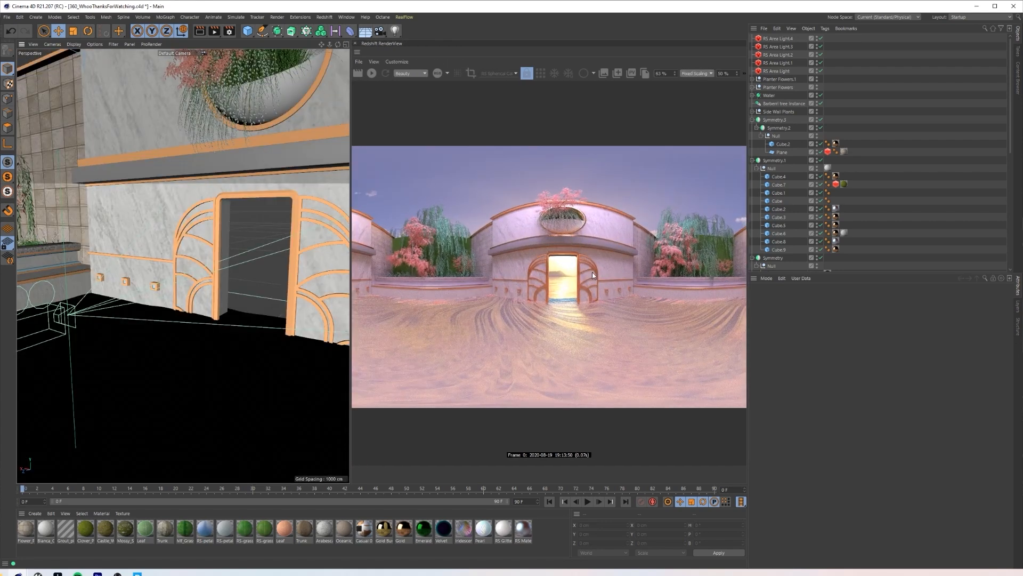
{"action": "left_click_drag", "start_coordinate": [592, 272], "coordinate": [589, 293]}
{"action": "scroll", "coordinate": [475, 261], "scroll_direction": "up", "scroll_amount": 6}
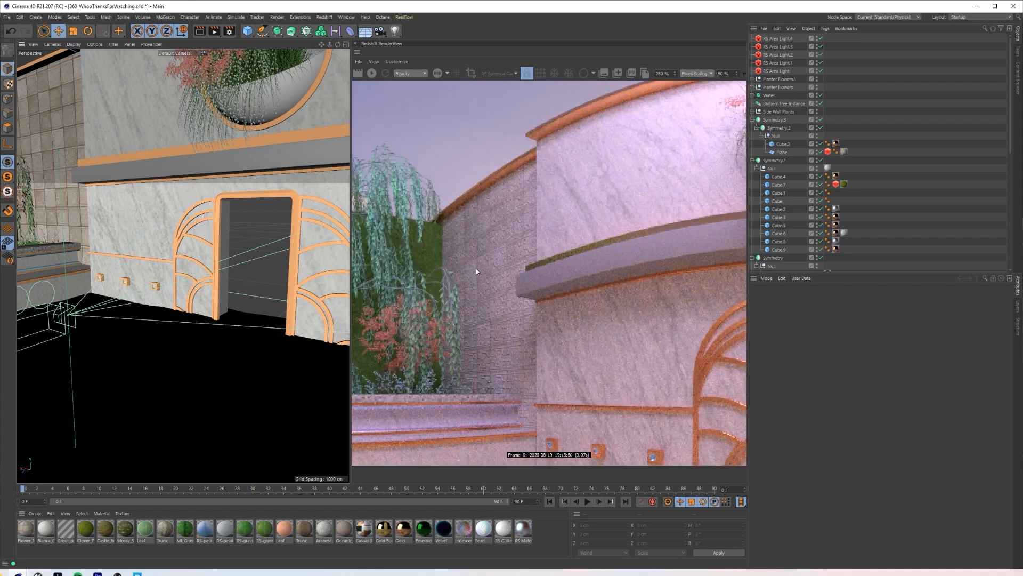
Step: Draw a render region over the narrow side wall between the willow trees and the marble building
{"action": "scroll", "coordinate": [475, 269], "scroll_direction": "down", "scroll_amount": 2}
{"action": "left_click_drag", "start_coordinate": [462, 241], "coordinate": [501, 319]}
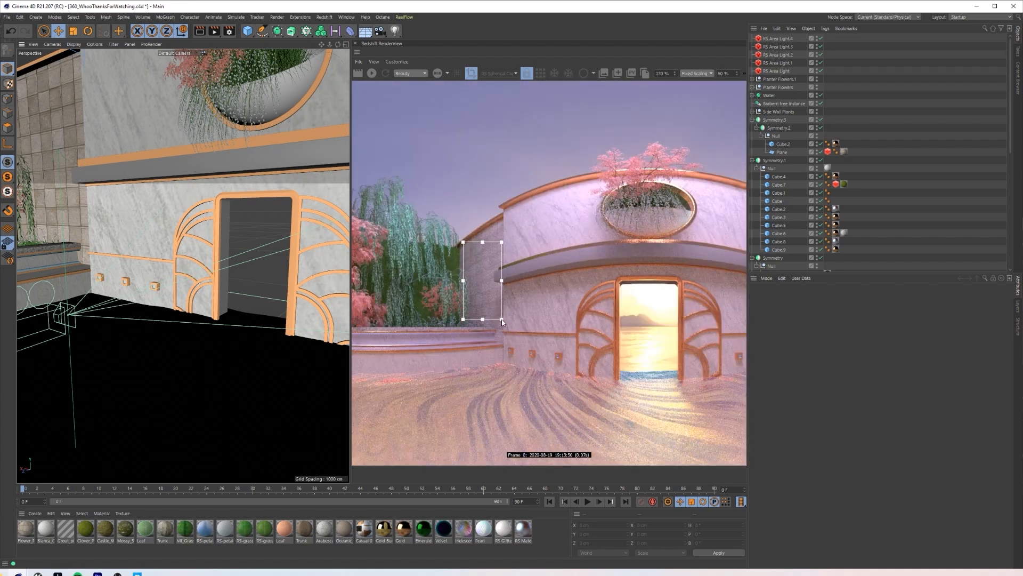
{"action": "scroll", "coordinate": [490, 330], "scroll_direction": "down", "scroll_amount": 2}
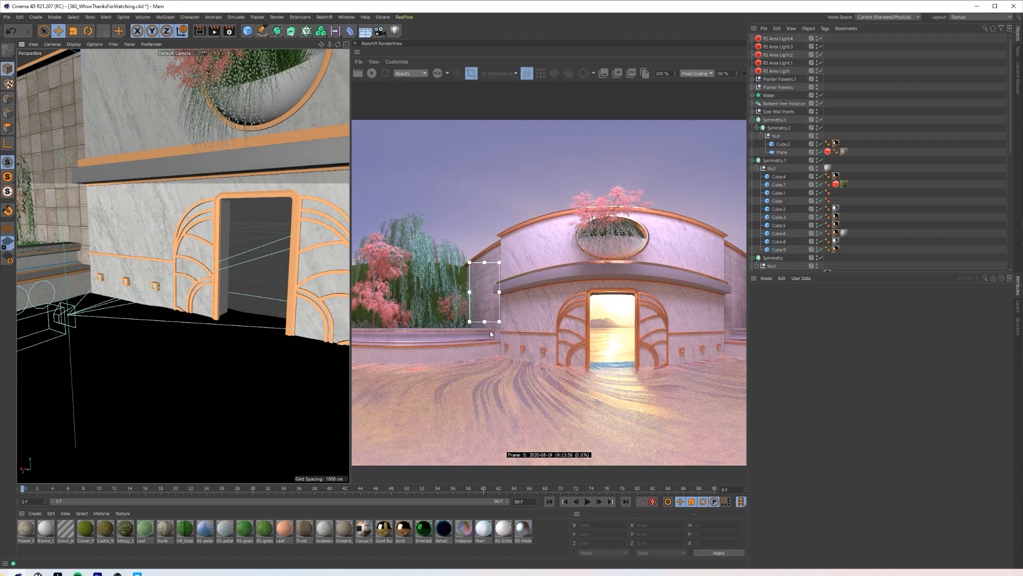
{"action": "scroll", "coordinate": [531, 345], "scroll_direction": "down", "scroll_amount": 2}
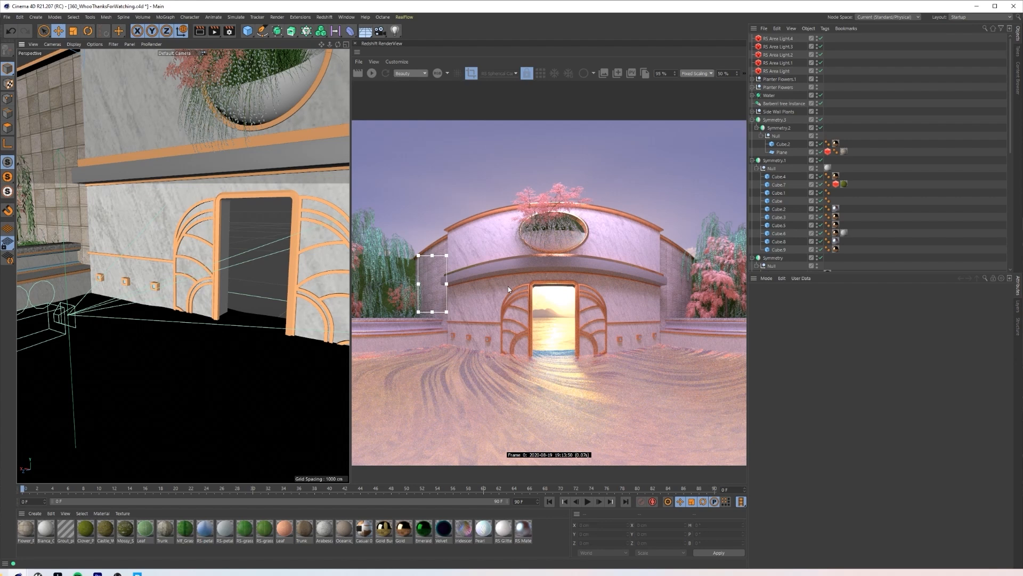
{"action": "scroll", "coordinate": [508, 287], "scroll_direction": "down", "scroll_amount": 3}
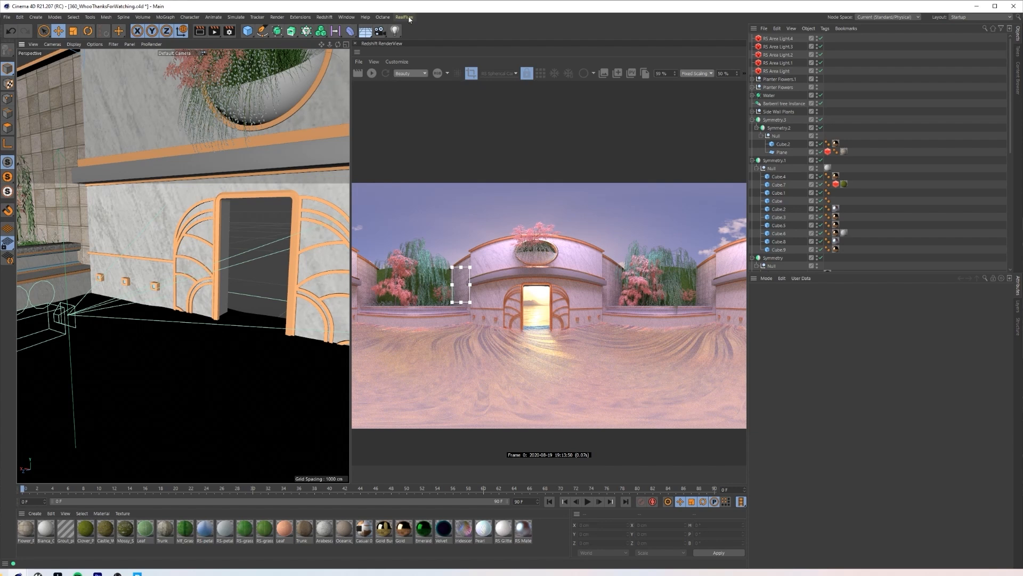
Step: Switch to the open KITBASH3D_ARTDECO.fbx project
{"action": "left_click", "coordinate": [355, 18]}
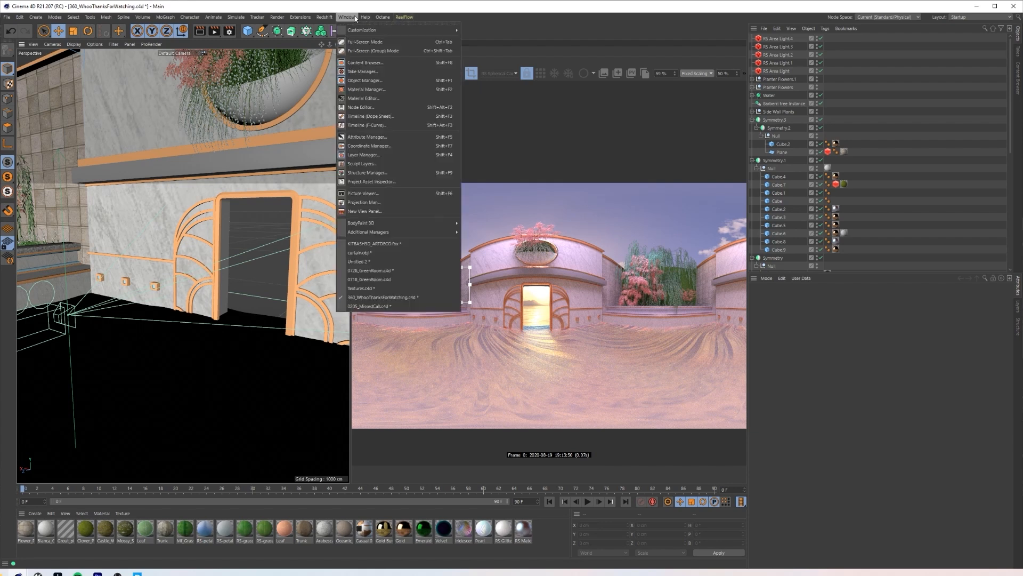
{"action": "left_click", "coordinate": [416, 283]}
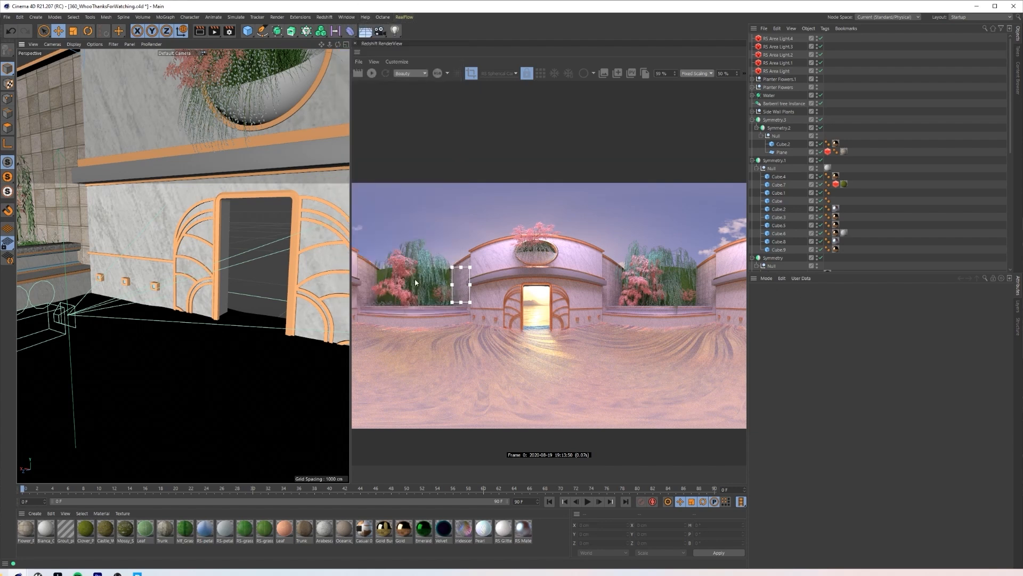
{"action": "scroll", "coordinate": [598, 284], "scroll_direction": "down", "scroll_amount": 2}
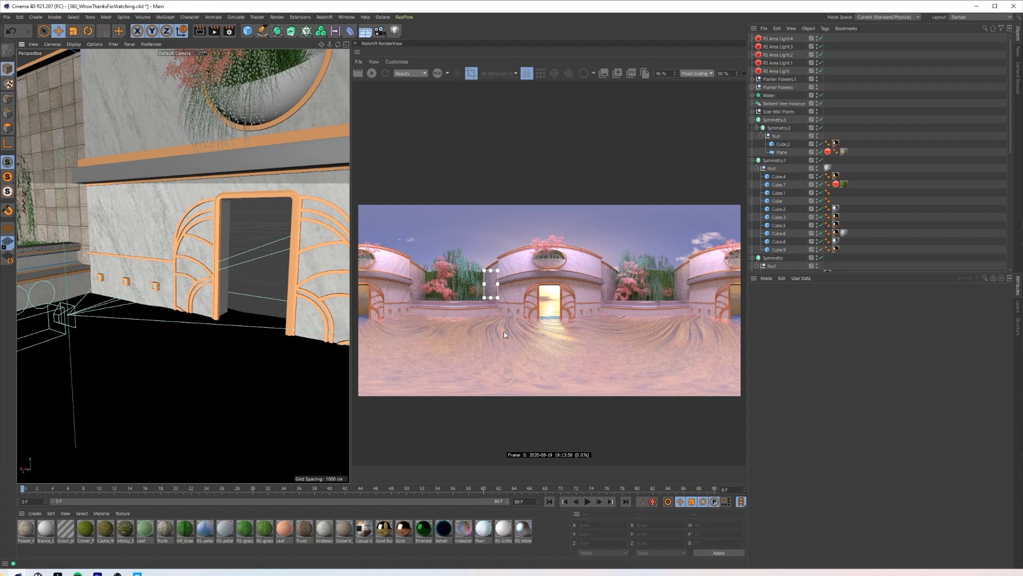
{"action": "left_click", "coordinate": [365, 17]}
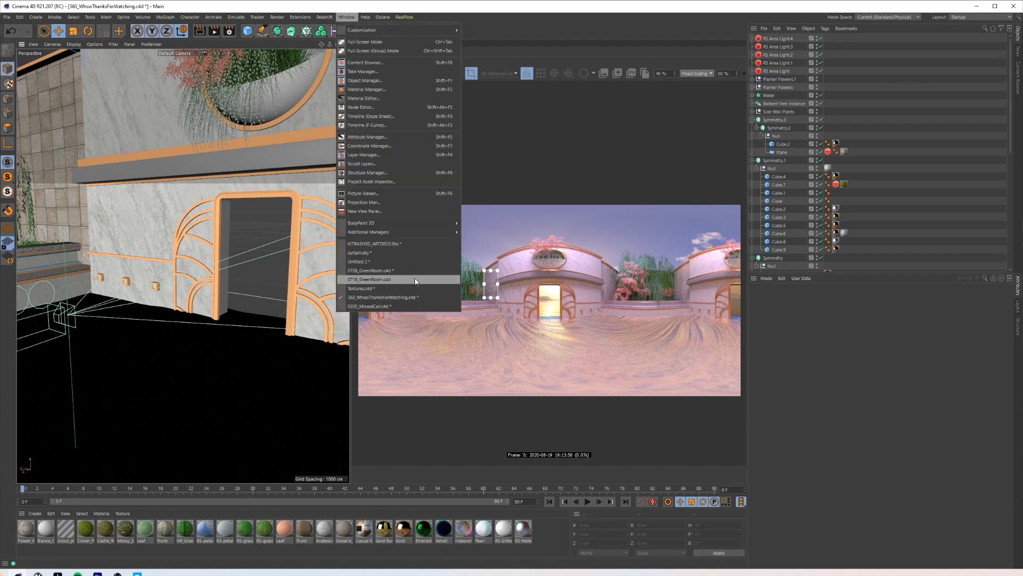
{"action": "left_click", "coordinate": [399, 244]}
Step: Browse the Art Deco kit's small detail pieces and select the tall stepped pillar with the rounded top
{"action": "scroll", "coordinate": [158, 291], "scroll_direction": "down", "scroll_amount": 5}
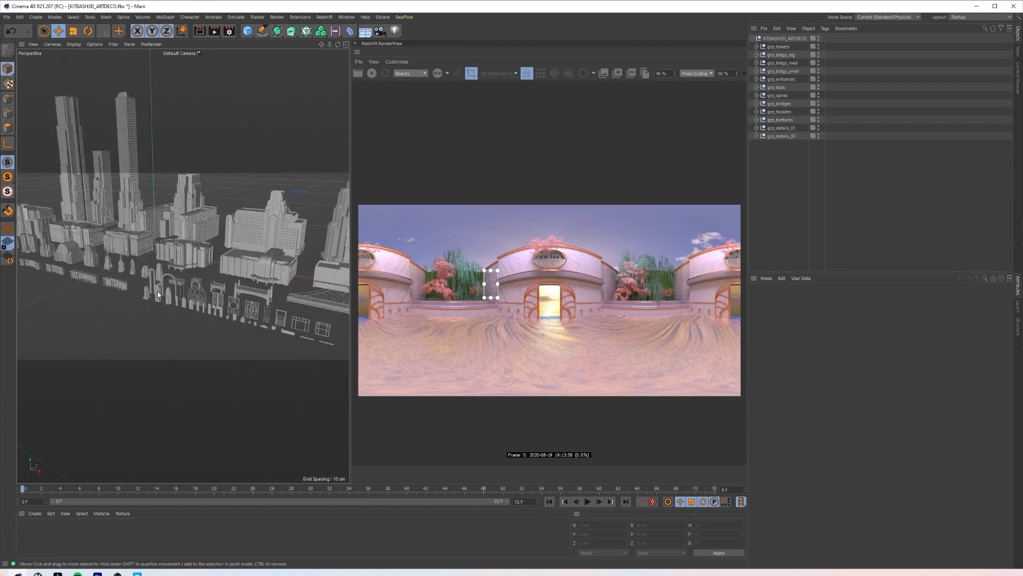
{"action": "scroll", "coordinate": [157, 291], "scroll_direction": "up", "scroll_amount": 5}
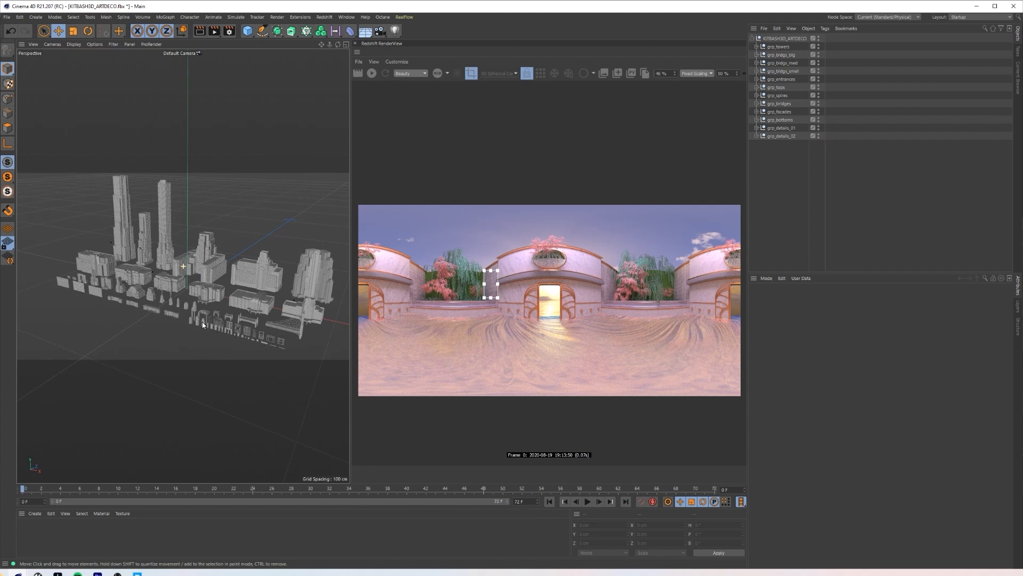
{"action": "scroll", "coordinate": [214, 339], "scroll_direction": "up", "scroll_amount": 8}
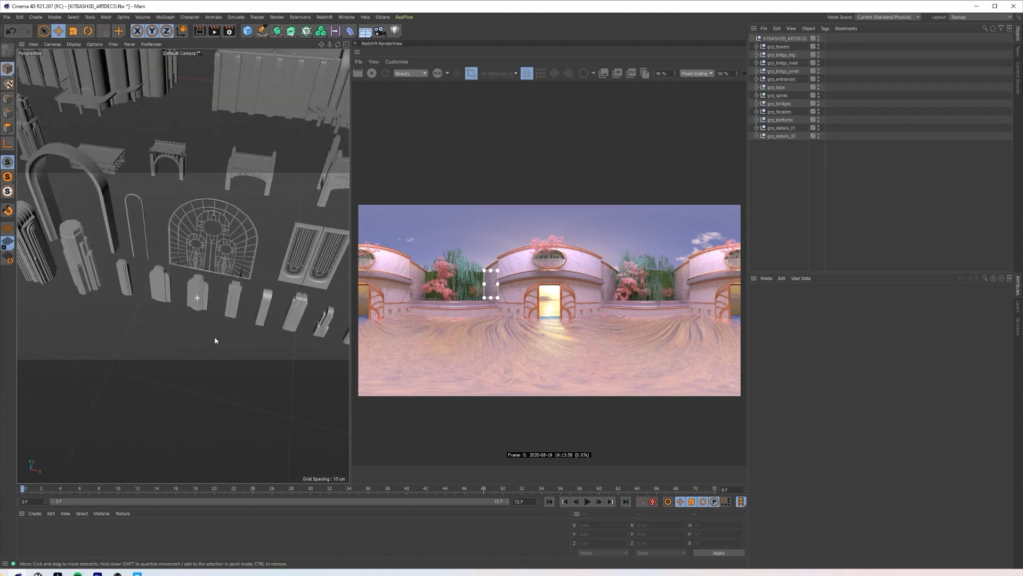
{"action": "scroll", "coordinate": [114, 302], "scroll_direction": "up", "scroll_amount": 10}
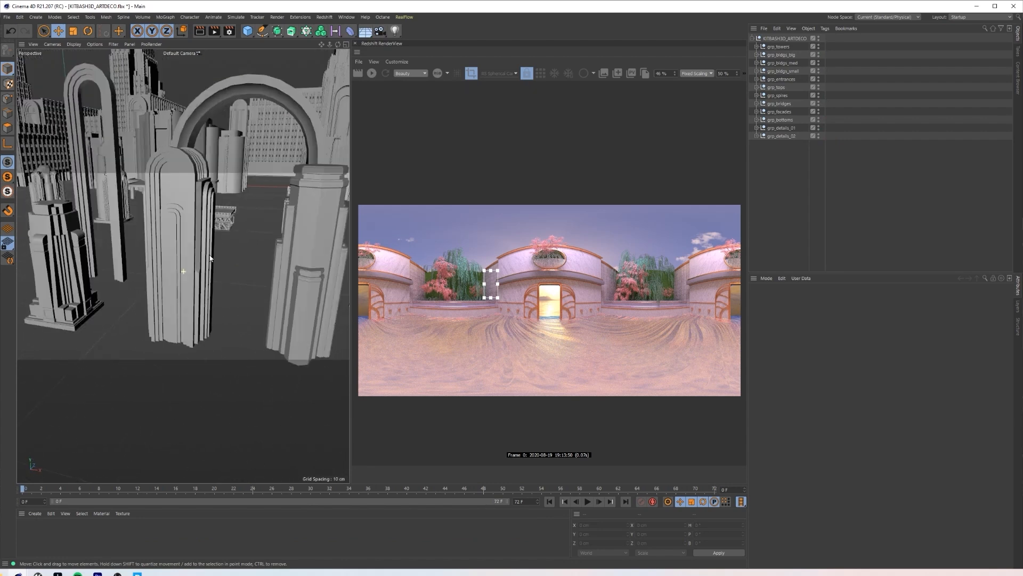
{"action": "scroll", "coordinate": [234, 292], "scroll_direction": "down", "scroll_amount": 3}
{"action": "left_click", "coordinate": [235, 293]}
{"action": "scroll", "coordinate": [234, 294], "scroll_direction": "down", "scroll_amount": 6}
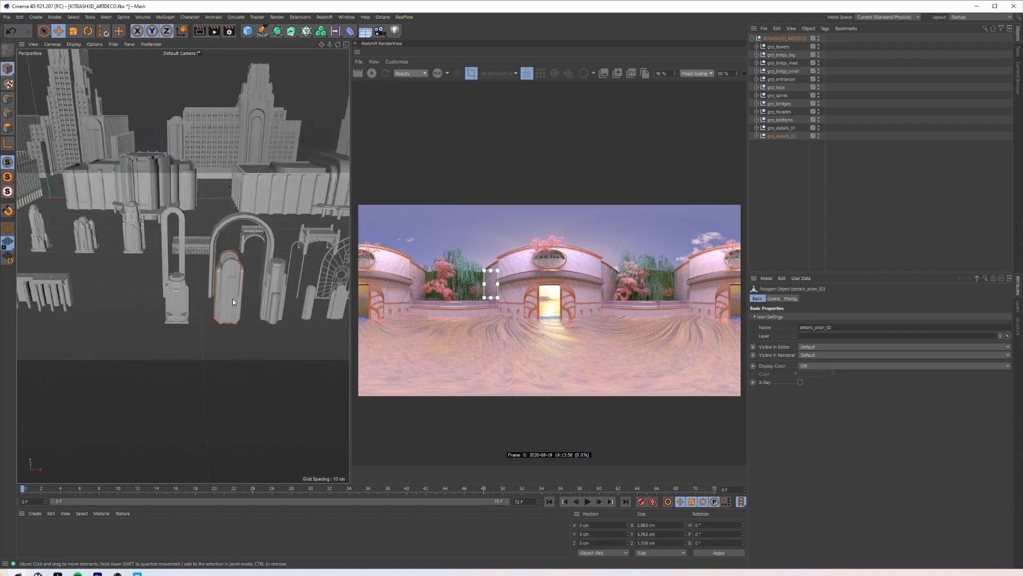
Step: Select the stepped rounded pillar and the slim pointed accent in the Art Deco kit's row of small details
{"action": "left_click_drag", "start_coordinate": [278, 308], "coordinate": [179, 290], "text": "alt"}
{"action": "left_click_drag", "start_coordinate": [253, 293], "coordinate": [88, 289], "text": "alt"}
{"action": "scroll", "coordinate": [96, 283], "scroll_direction": "up", "scroll_amount": 6}
{"action": "scroll", "coordinate": [88, 289], "scroll_direction": "down", "scroll_amount": 5}
{"action": "left_click", "coordinate": [187, 292]}
{"action": "left_click_drag", "start_coordinate": [186, 292], "coordinate": [248, 327], "text": "alt"}
{"action": "left_click", "coordinate": [248, 327], "text": "shift"}
{"action": "scroll", "coordinate": [245, 325], "scroll_direction": "down", "scroll_amount": 4}
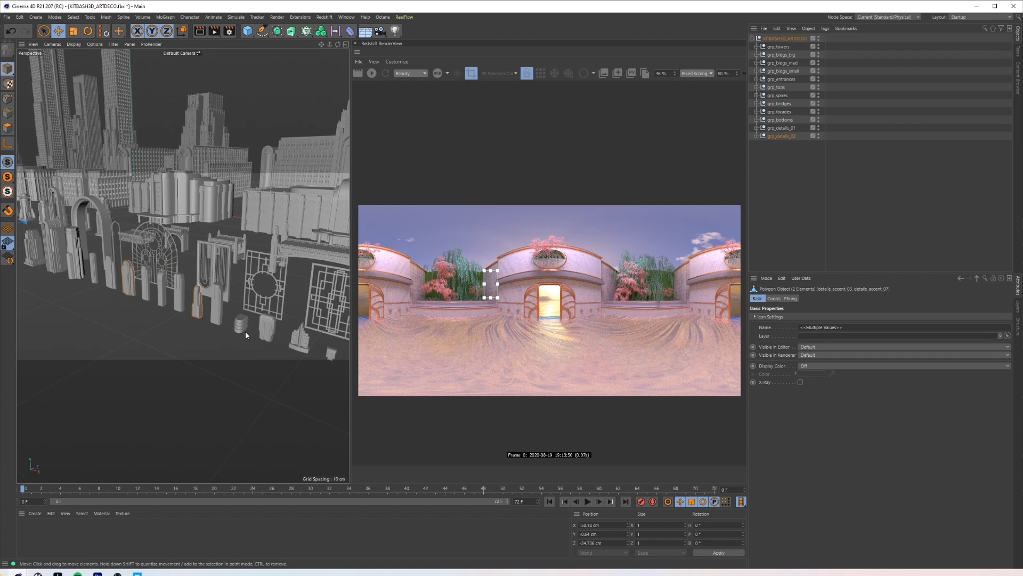
Step: Add the banded block, the small tray-shaped accent and the long ledge piece to the selection
{"action": "left_click", "coordinate": [240, 327], "text": "shift"}
{"action": "left_click_drag", "start_coordinate": [238, 322], "coordinate": [191, 303], "text": "alt"}
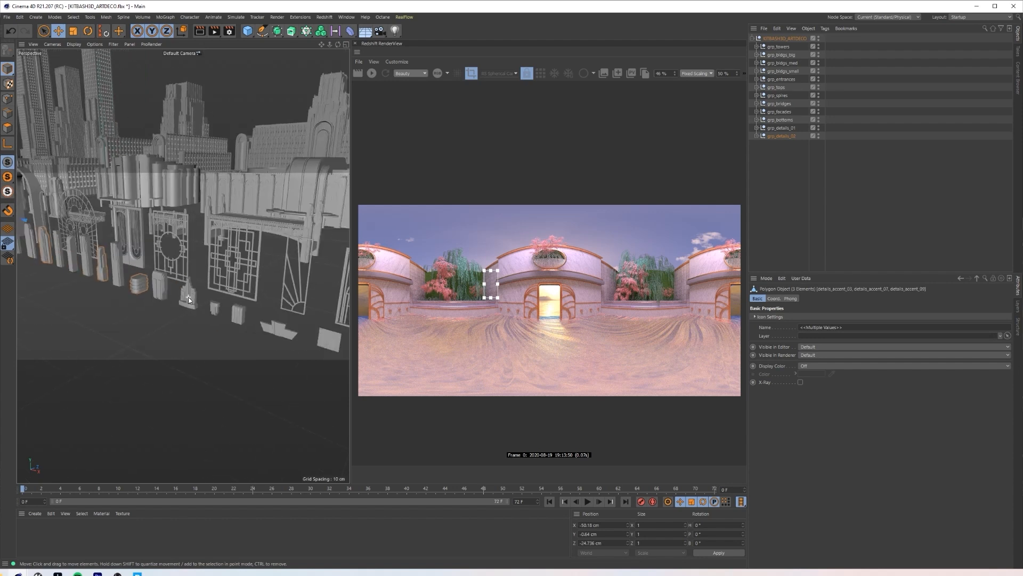
{"action": "scroll", "coordinate": [191, 302], "scroll_direction": "down", "scroll_amount": 3}
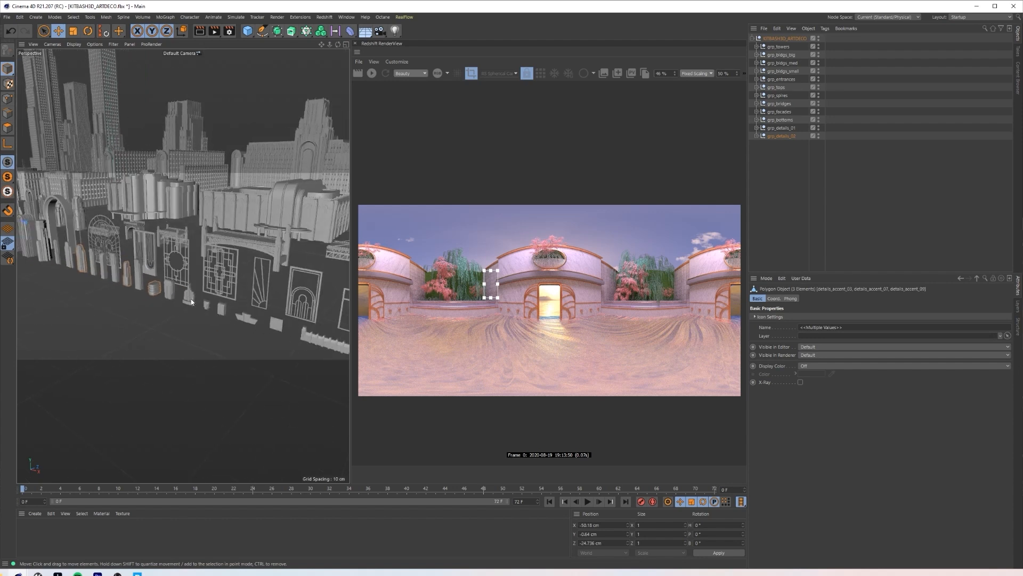
{"action": "left_click", "coordinate": [200, 309], "text": "shift"}
{"action": "left_click_drag", "start_coordinate": [252, 320], "coordinate": [147, 275], "text": "alt"}
{"action": "left_click", "coordinate": [282, 319], "text": "shift"}
{"action": "scroll", "coordinate": [171, 282], "scroll_direction": "up", "scroll_amount": 3}
{"action": "scroll", "coordinate": [171, 283], "scroll_direction": "down", "scroll_amount": 3}
{"action": "scroll", "coordinate": [210, 309], "scroll_direction": "up", "scroll_amount": 3}
{"action": "scroll", "coordinate": [210, 308], "scroll_direction": "down", "scroll_amount": 2}
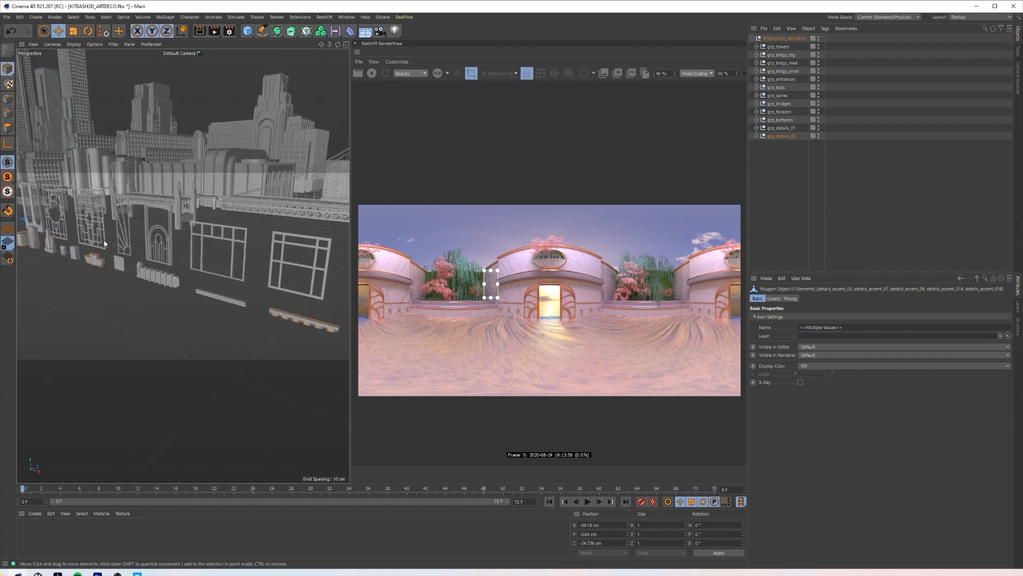
Step: Try adding the narrow diagonal-bar frame, and add the square lattice frame to the selection in its place
{"action": "left_click_drag", "start_coordinate": [166, 255], "coordinate": [224, 309], "text": "alt"}
{"action": "left_click", "coordinate": [230, 312], "text": "shift"}
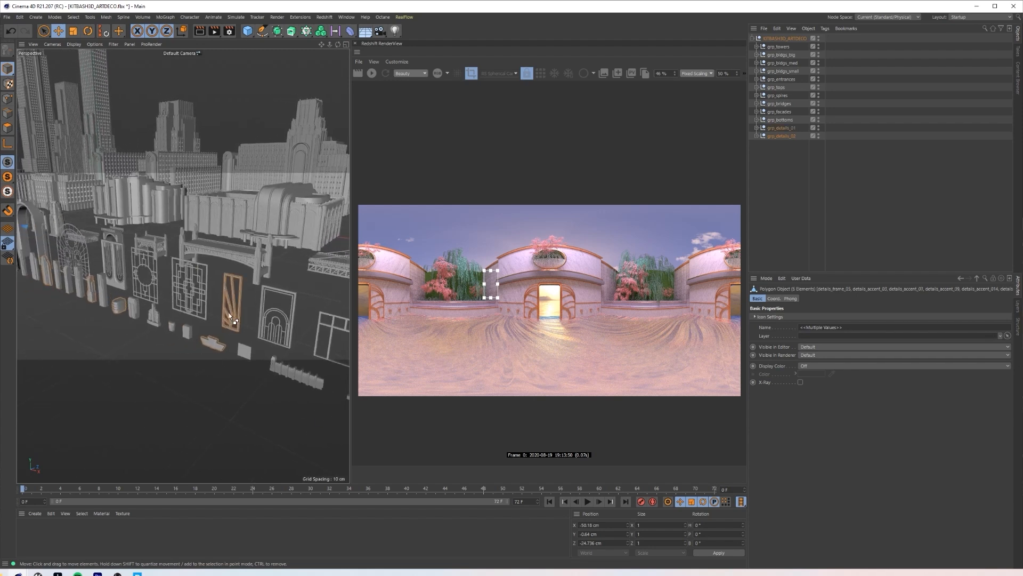
{"action": "left_click", "coordinate": [229, 312], "text": "ctrl"}
{"action": "left_click", "coordinate": [183, 289], "text": "shift"}
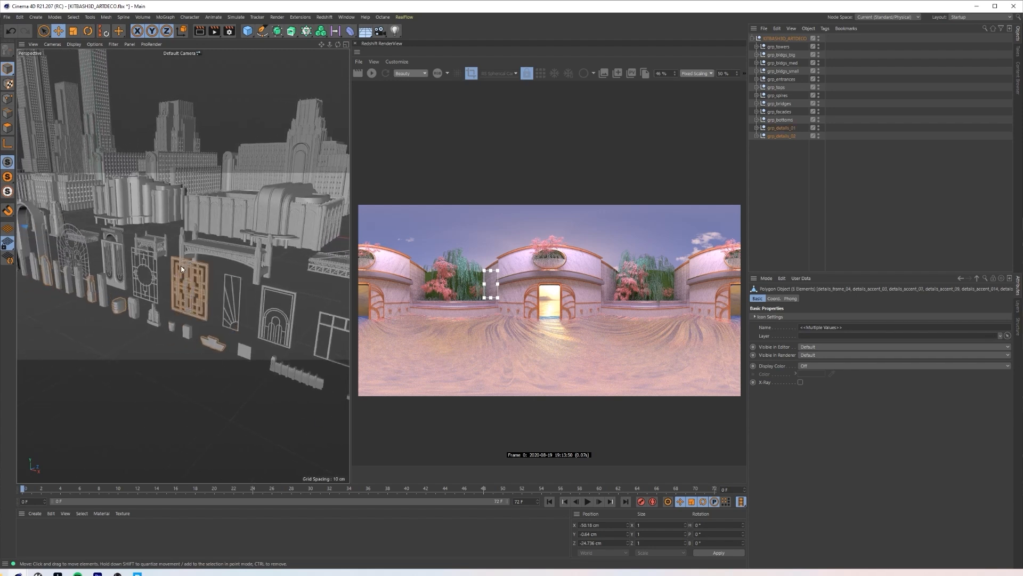
Step: Bring the selected kit pieces into the 360_WhoaThanksForWatching.c4d project and delete their imported material tags
{"action": "left_click", "coordinate": [346, 17]}
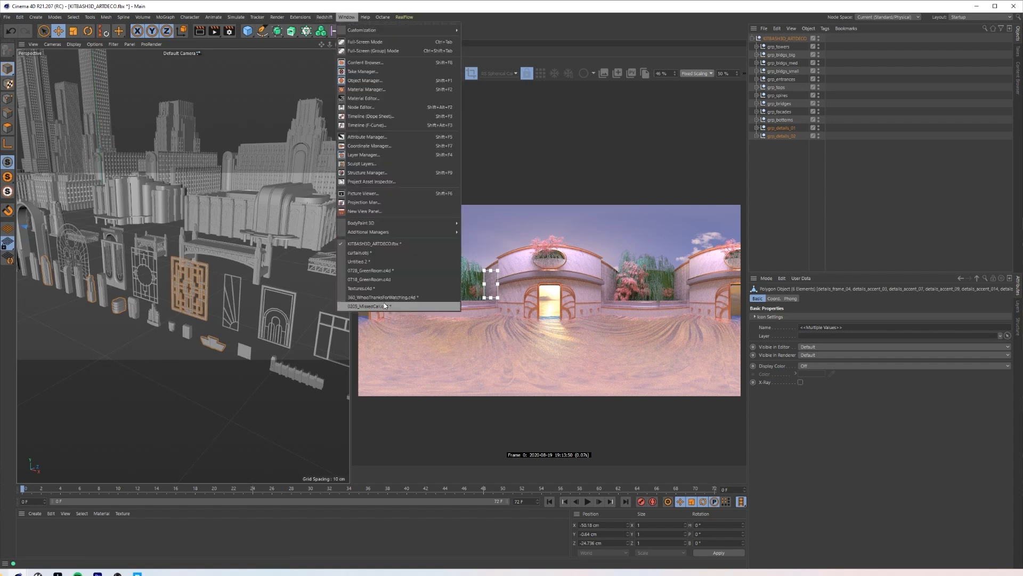
{"action": "left_click", "coordinate": [382, 297]}
{"action": "left_click_drag", "start_coordinate": [250, 375], "coordinate": [266, 339]}
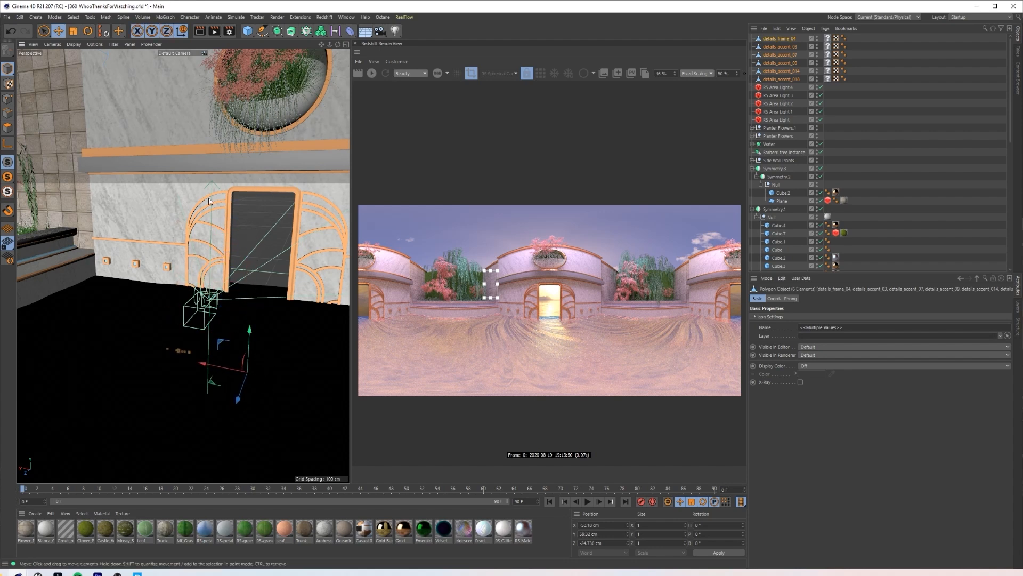
{"action": "left_click", "coordinate": [828, 78]}
{"action": "left_click", "coordinate": [827, 38], "text": "shift"}
{"action": "key", "text": "Delete"}
Step: Center the axis of details_accent_018 on its points with Axis Center, keeping Include Children, Use All Objects and Auto Update enabled
{"action": "left_click", "coordinate": [784, 78]}
{"action": "scroll", "coordinate": [195, 352], "scroll_direction": "up", "scroll_amount": 5}
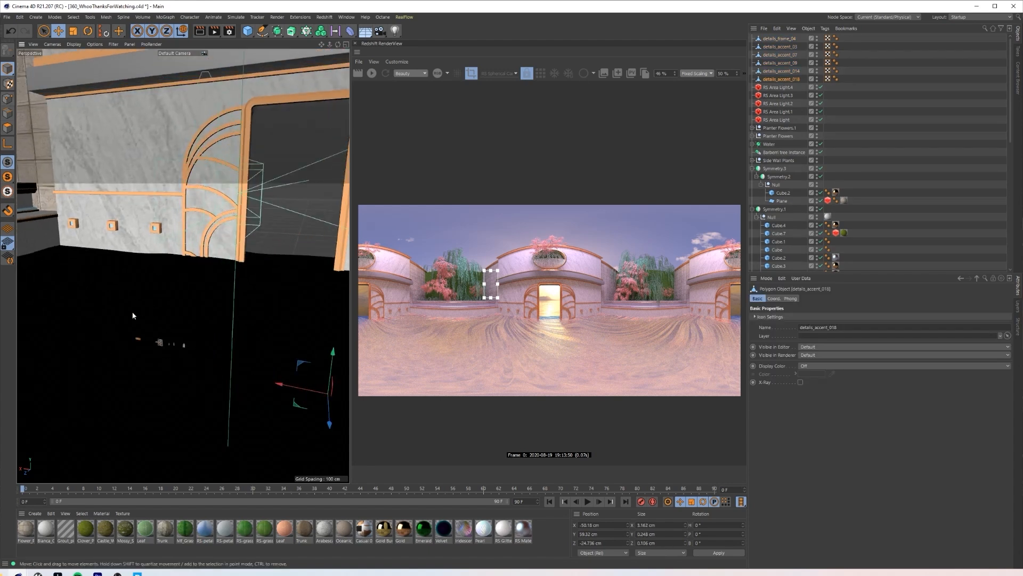
{"action": "left_click", "coordinate": [106, 18]}
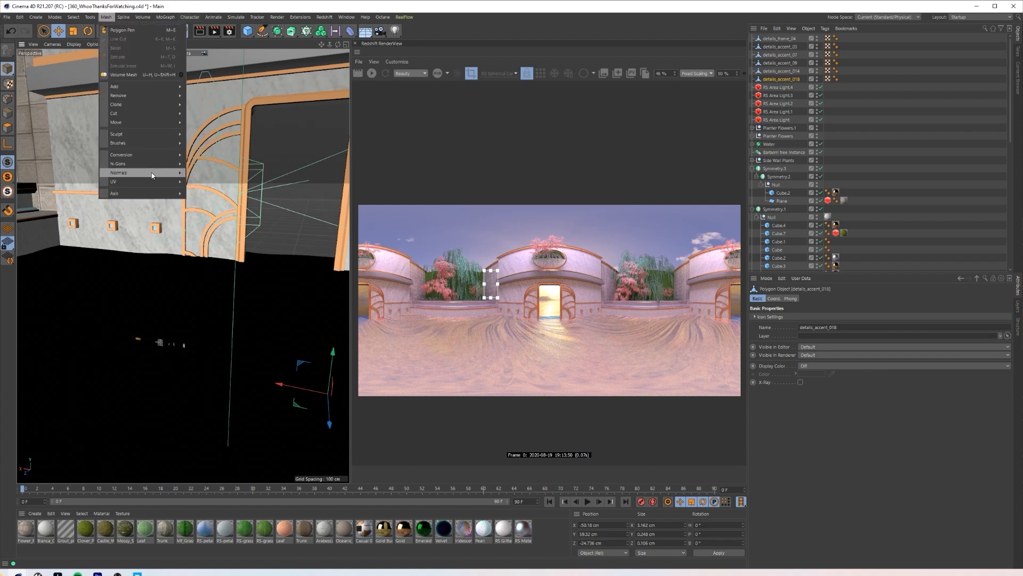
{"action": "mouse_move", "coordinate": [169, 193]}
{"action": "left_click", "coordinate": [211, 193]}
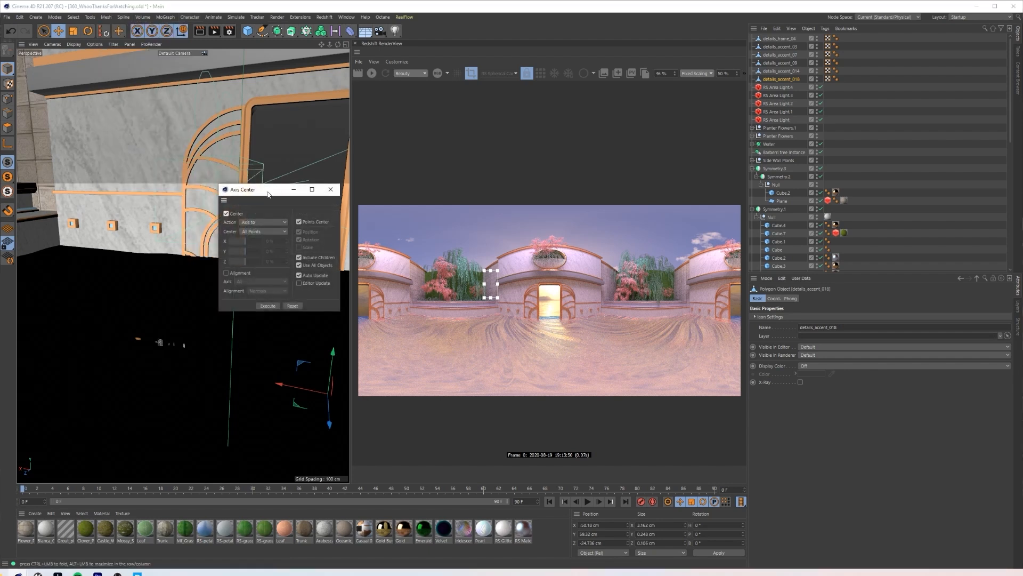
{"action": "left_click_drag", "start_coordinate": [268, 194], "coordinate": [141, 127]}
{"action": "left_click", "coordinate": [170, 154]}
{"action": "left_click", "coordinate": [171, 190]}
{"action": "left_click", "coordinate": [171, 197]}
{"action": "left_click", "coordinate": [170, 207]}
{"action": "left_click", "coordinate": [171, 153]}
{"action": "left_click", "coordinate": [170, 189]}
{"action": "left_click", "coordinate": [170, 197]}
{"action": "left_click", "coordinate": [171, 207]}
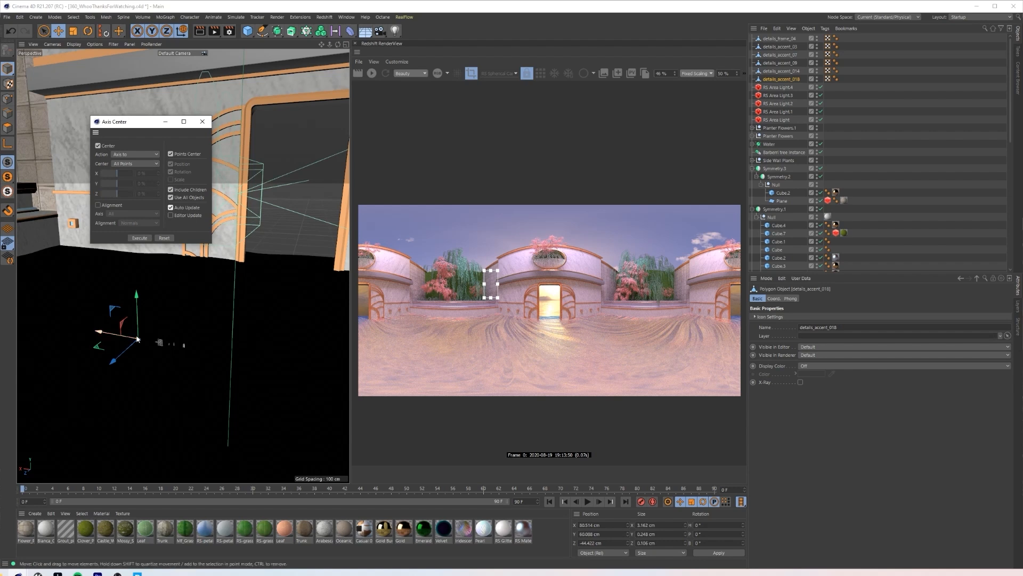
Step: Center the axes of details_accent_014, 09, 07, 03 and details_frame_04 on their own geometry and close Axis Center
{"action": "left_click", "coordinate": [779, 70]}
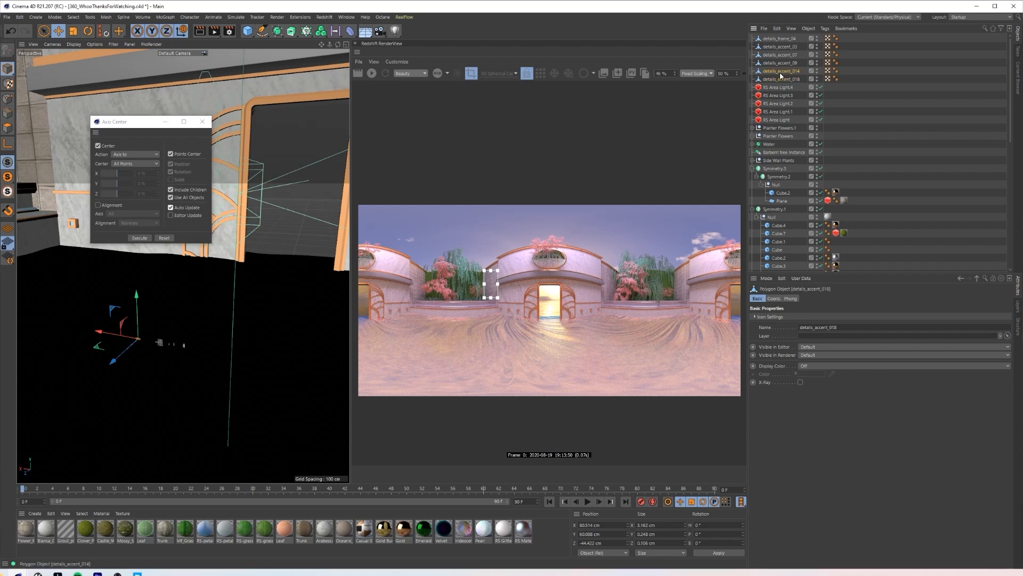
{"action": "left_click", "coordinate": [138, 238]}
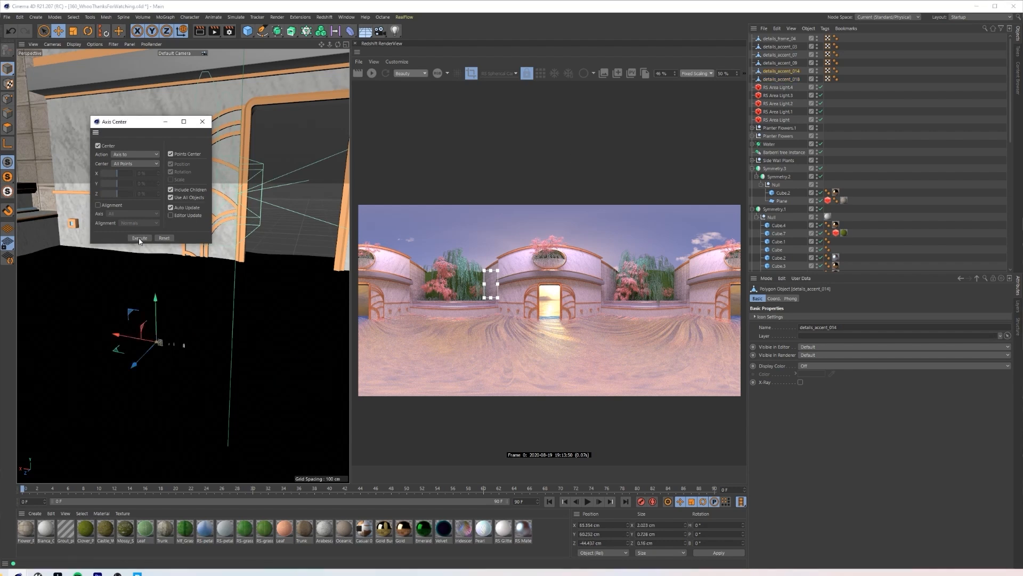
{"action": "left_click", "coordinate": [781, 63]}
{"action": "left_click", "coordinate": [140, 238]}
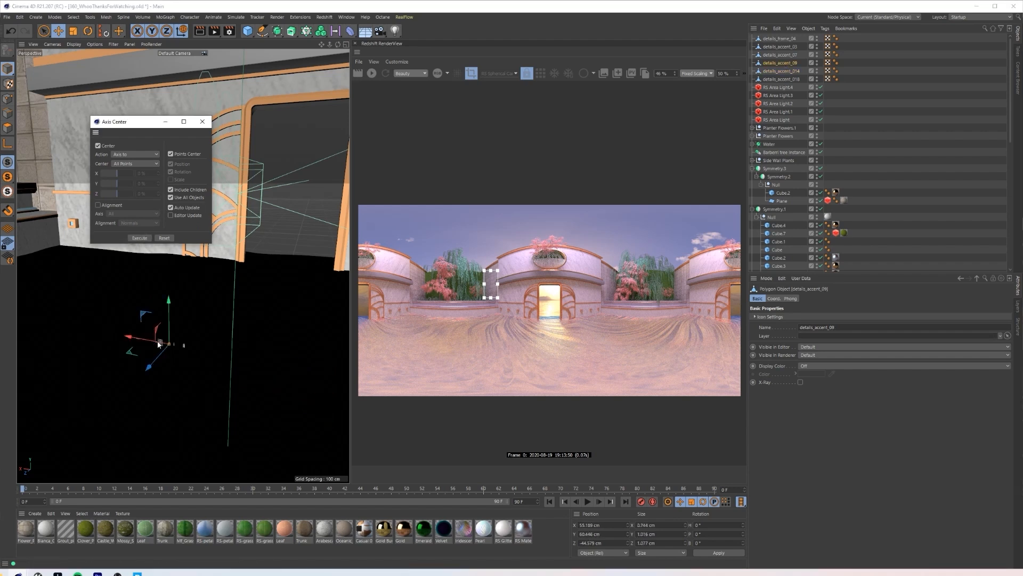
{"action": "left_click", "coordinate": [781, 55]}
{"action": "left_click", "coordinate": [139, 237]}
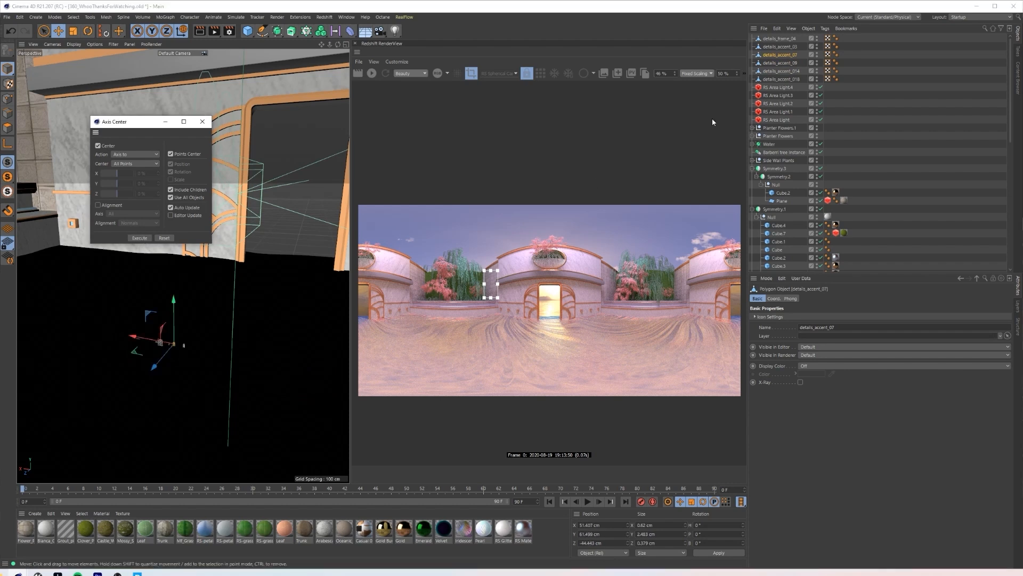
{"action": "left_click", "coordinate": [781, 47]}
{"action": "left_click", "coordinate": [134, 238]}
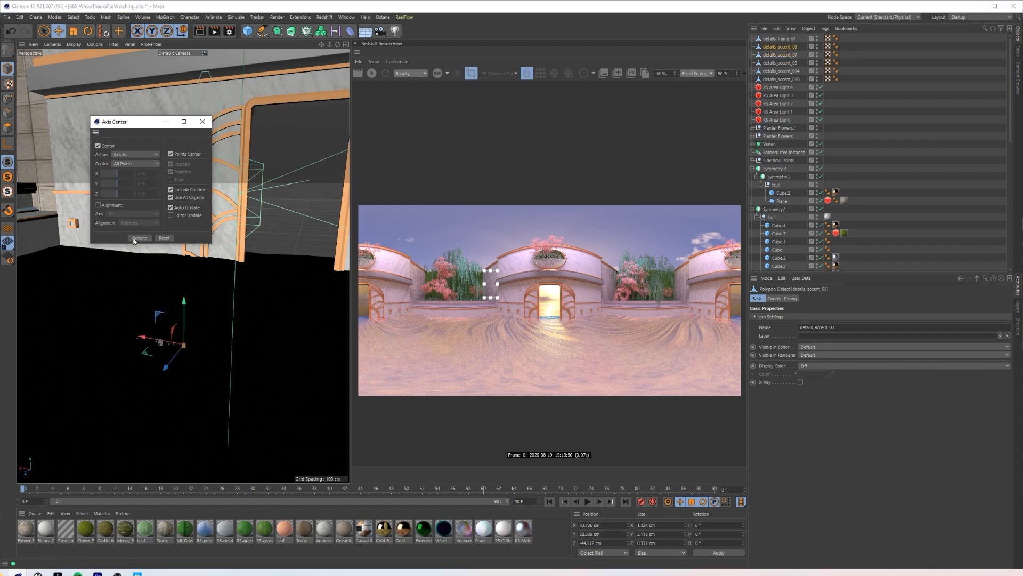
{"action": "left_click", "coordinate": [792, 40]}
{"action": "left_click", "coordinate": [128, 240]}
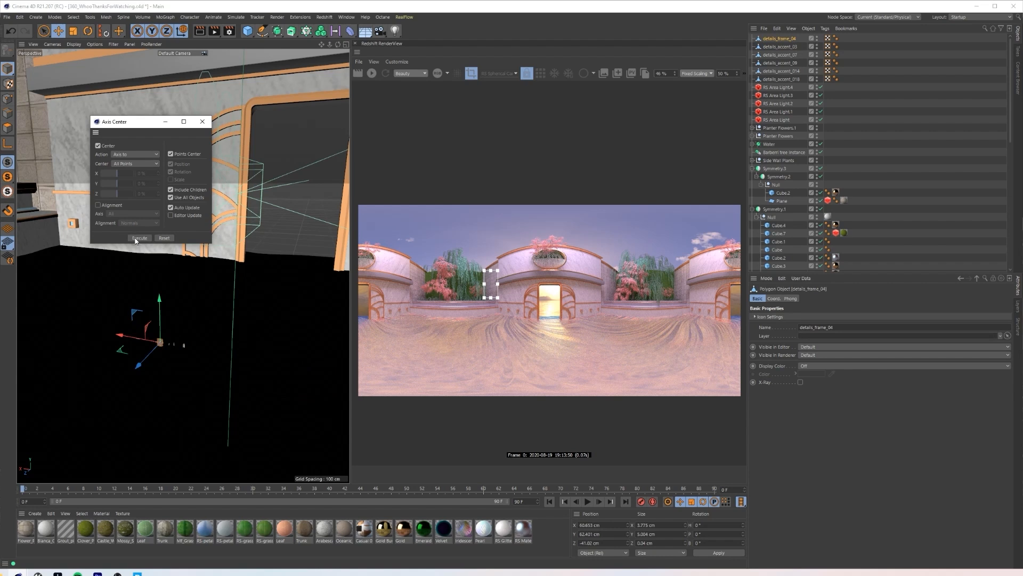
{"action": "left_click", "coordinate": [202, 122]}
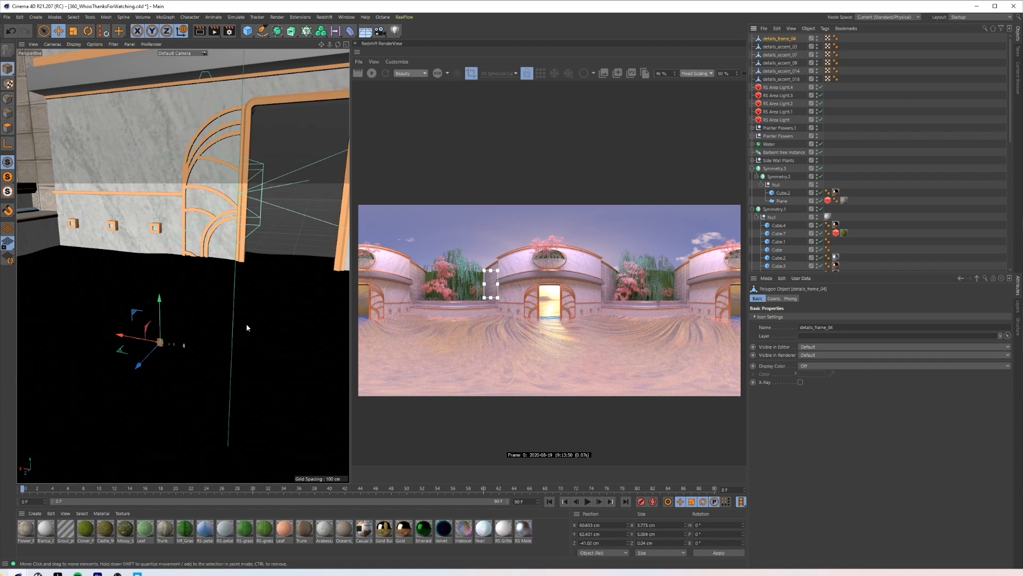
Step: Scale details_frame_04 up to about 124 by 164 cm, move it toward the doorway and hide it
{"action": "key", "text": "t"}
{"action": "left_click_drag", "start_coordinate": [176, 381], "coordinate": [190, 358]}
{"action": "left_click_drag", "start_coordinate": [304, 340], "coordinate": [347, 333]}
{"action": "key", "text": "e"}
{"action": "key", "text": "t"}
{"action": "left_click_drag", "start_coordinate": [157, 403], "coordinate": [341, 346]}
{"action": "key", "text": "e"}
{"action": "left_click_drag", "start_coordinate": [160, 341], "coordinate": [201, 302]}
{"action": "double_click", "coordinate": [817, 37]}
{"action": "double_click", "coordinate": [816, 38]}
{"action": "left_click", "coordinate": [817, 38]}
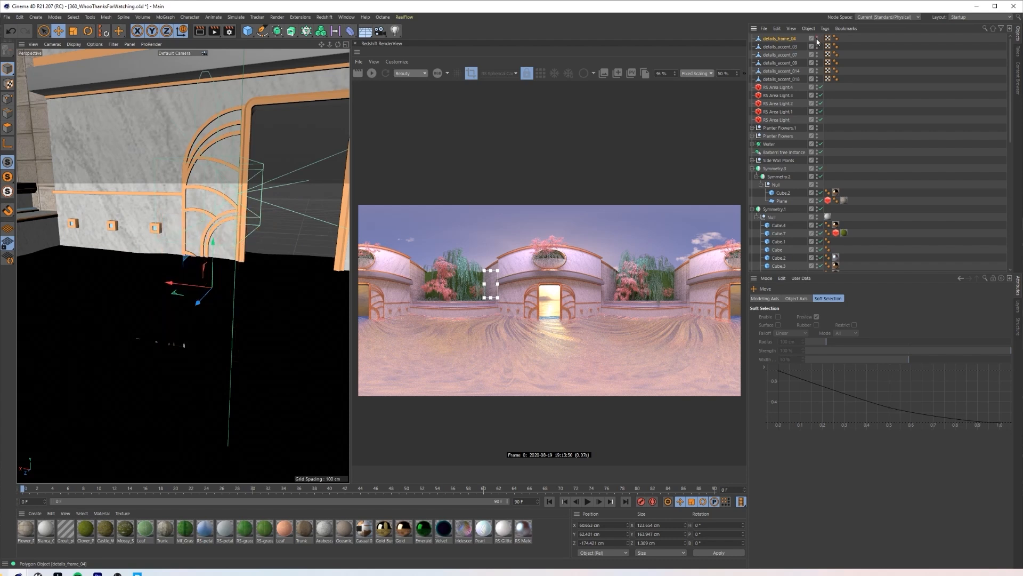
Step: Scale the details_accent_03 pillar up to about 53 by 125 by 13 cm and raise it in front of the doorway
{"action": "left_click", "coordinate": [774, 47]}
{"action": "key", "text": "t"}
{"action": "left_click_drag", "start_coordinate": [199, 391], "coordinate": [270, 435]}
{"action": "left_click_drag", "start_coordinate": [162, 398], "coordinate": [251, 398]}
{"action": "key", "text": "e"}
{"action": "left_click_drag", "start_coordinate": [191, 329], "coordinate": [246, 224]}
{"action": "key", "text": "t"}
{"action": "left_click_drag", "start_coordinate": [165, 359], "coordinate": [224, 360]}
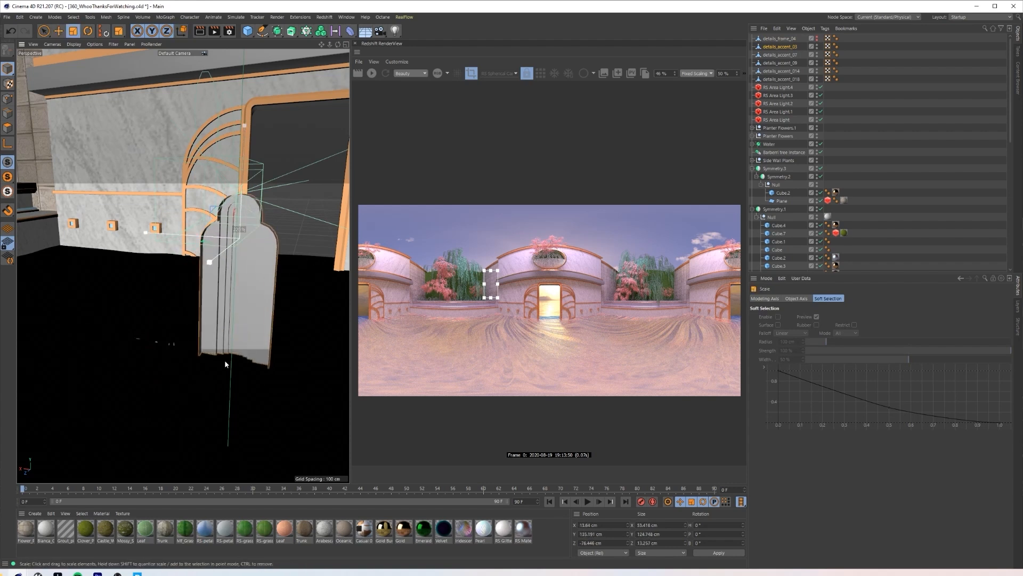
Step: Move the pillar back toward the doorway and reset its X and Z positions to 0 cm
{"action": "key", "text": "e"}
{"action": "scroll", "coordinate": [216, 350], "scroll_direction": "down", "scroll_amount": 2}
{"action": "scroll", "coordinate": [217, 351], "scroll_direction": "down", "scroll_amount": 2}
{"action": "middle_click_drag", "start_coordinate": [217, 350], "coordinate": [179, 325], "text": "alt"}
{"action": "left_click_drag", "start_coordinate": [104, 297], "coordinate": [193, 259]}
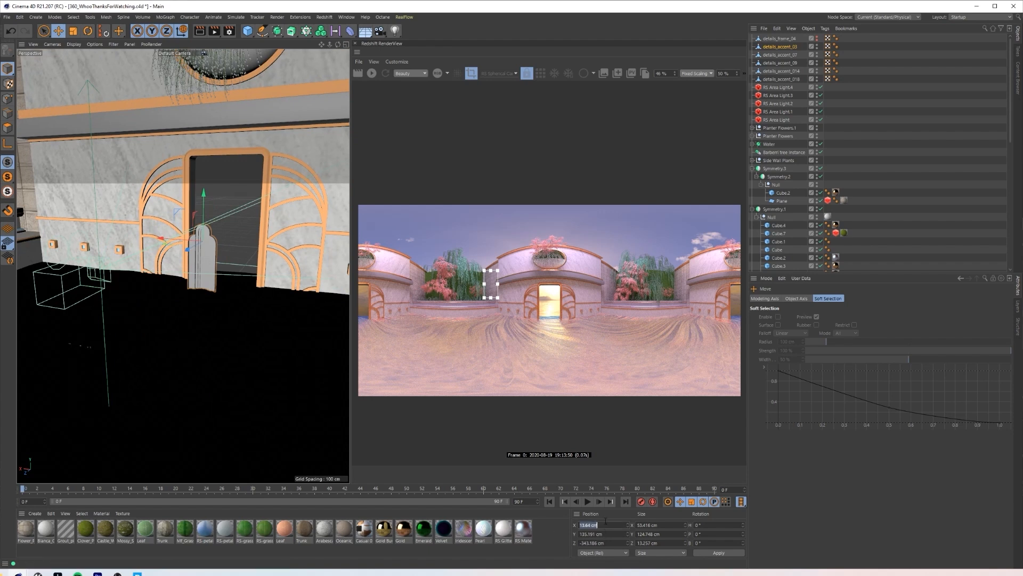
{"action": "type", "text": "0"}
{"action": "key", "text": "Return"}
{"action": "type", "text": "0"}
{"action": "key", "text": "Return"}
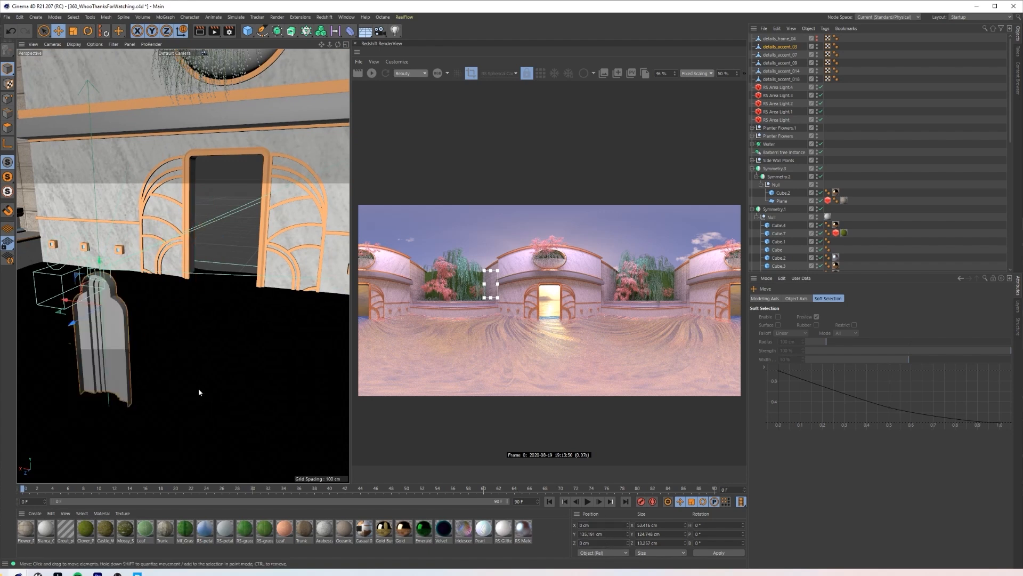
Step: Push the pillar back into the doorway at about Z -391 cm and nest it under the building's gold accents group
{"action": "left_click_drag", "start_coordinate": [73, 323], "coordinate": [266, 274]}
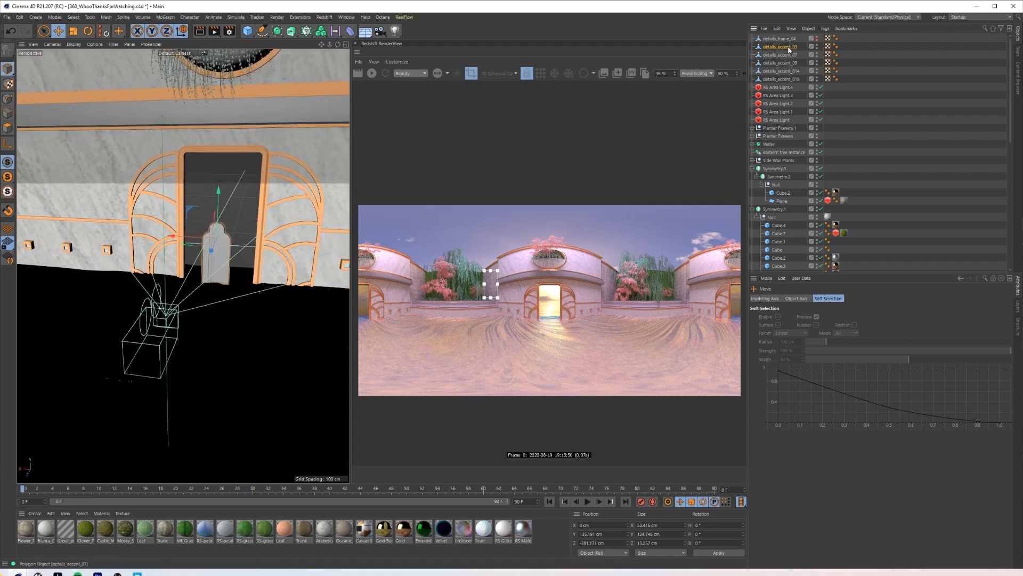
{"action": "scroll", "coordinate": [772, 261], "scroll_direction": "down", "scroll_amount": 10}
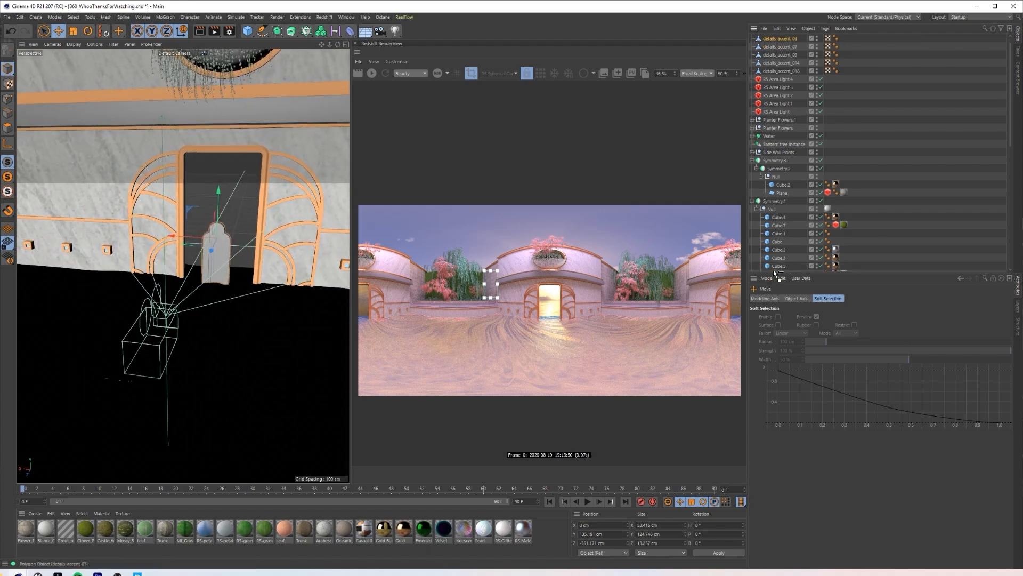
{"action": "left_click_drag", "start_coordinate": [785, 79], "coordinate": [786, 78]}
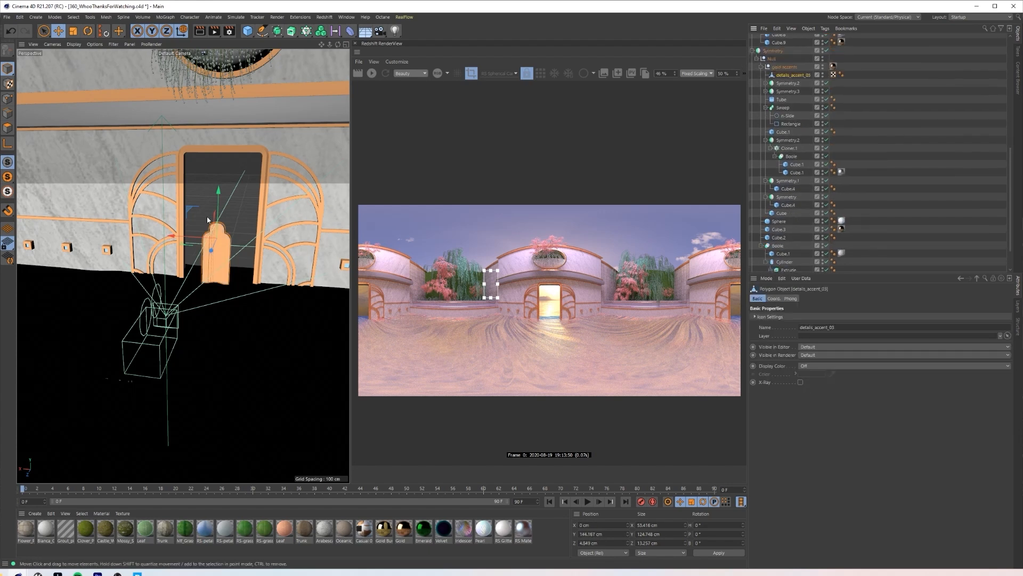
Step: Try the pillar beside the door arch at about X 206 cm and reset its X position to 0 cm
{"action": "left_click_drag", "start_coordinate": [175, 235], "coordinate": [123, 84]}
{"action": "key", "text": "r"}
{"action": "key", "text": "e"}
{"action": "key", "text": "w"}
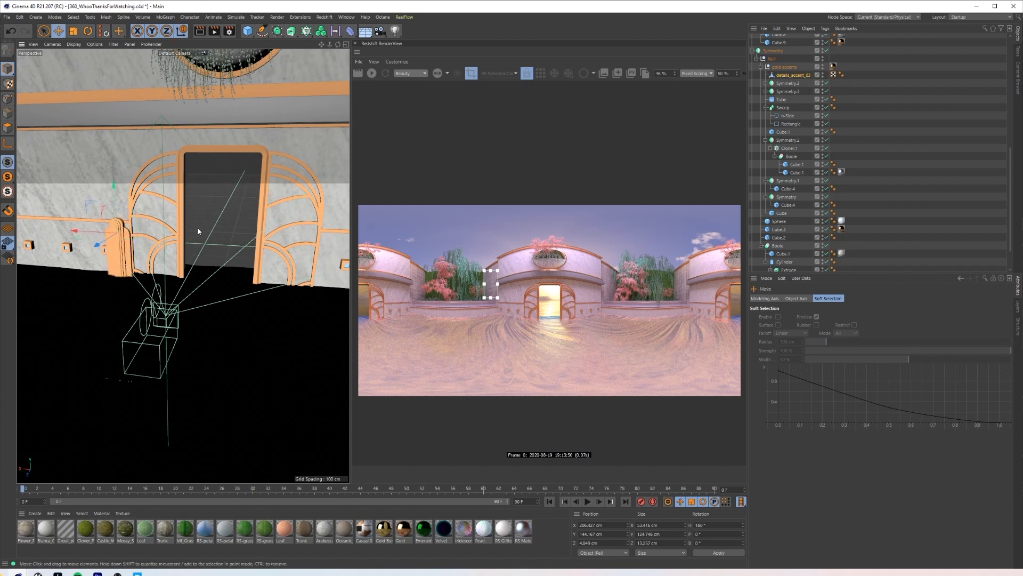
{"action": "left_click", "coordinate": [794, 76]}
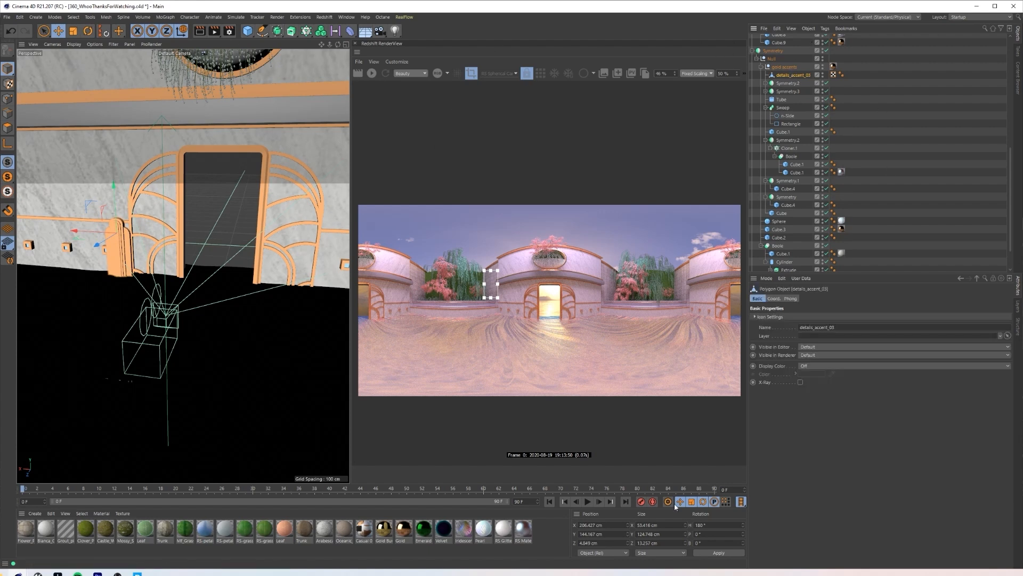
{"action": "key", "text": "Return"}
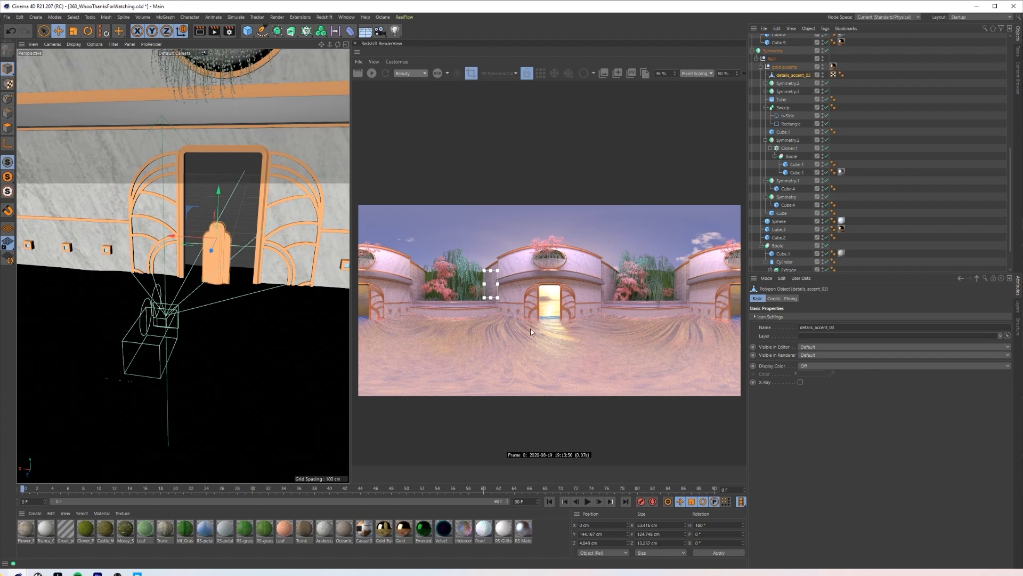
Step: Wrap the pillar in a Symmetry object and place it on the marble wall between two square accents beside the door arch
{"action": "left_click", "coordinate": [277, 30]}
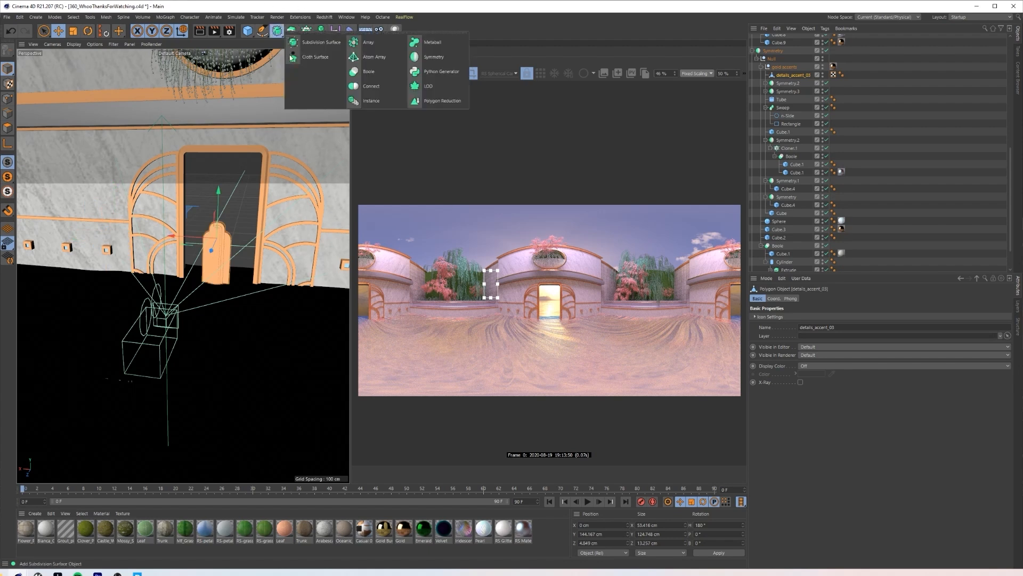
{"action": "left_click", "coordinate": [439, 56], "text": "alt"}
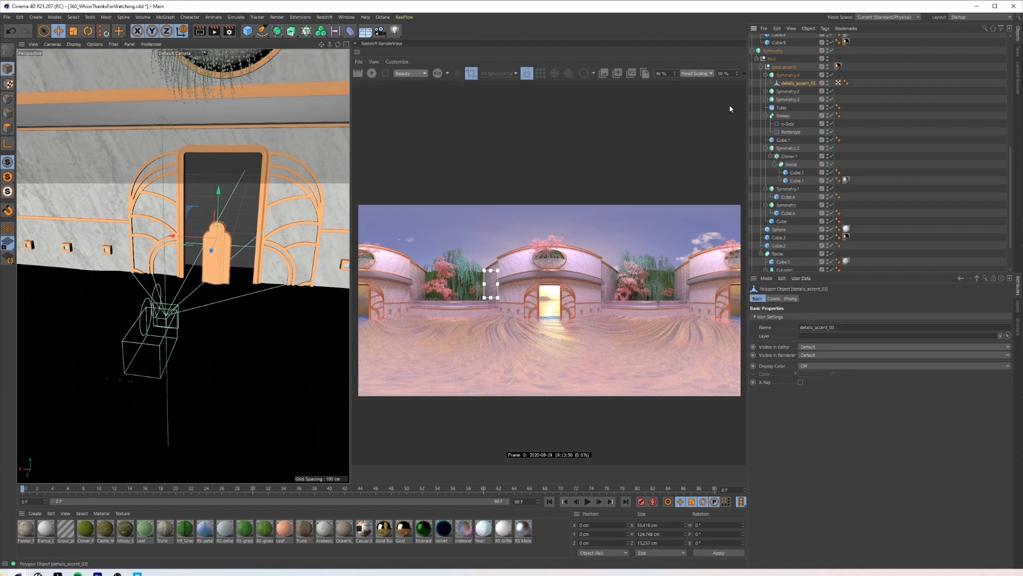
{"action": "left_click_drag", "start_coordinate": [176, 236], "coordinate": [68, 233]}
{"action": "middle_click_drag", "start_coordinate": [67, 246], "coordinate": [129, 264], "text": "alt"}
{"action": "left_click_drag", "start_coordinate": [137, 262], "coordinate": [139, 228]}
{"action": "scroll", "coordinate": [139, 255], "scroll_direction": "up", "scroll_amount": 3}
Step: Select the pillar's bottom points and pull them down to the base of the marble wall
{"action": "left_click", "coordinate": [10, 97]}
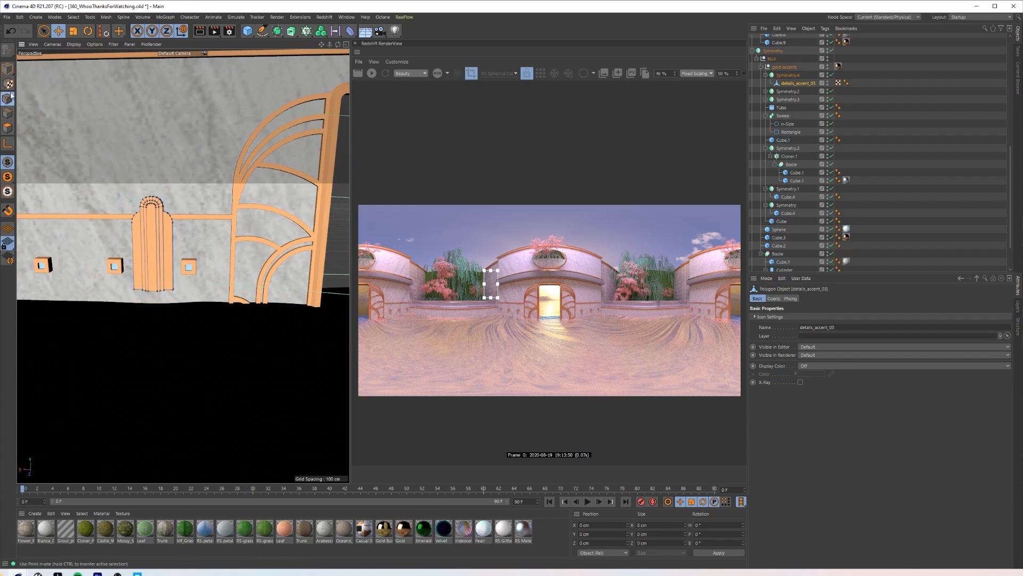
{"action": "left_click", "coordinate": [44, 32]}
{"action": "left_click_drag", "start_coordinate": [179, 313], "coordinate": [137, 304]}
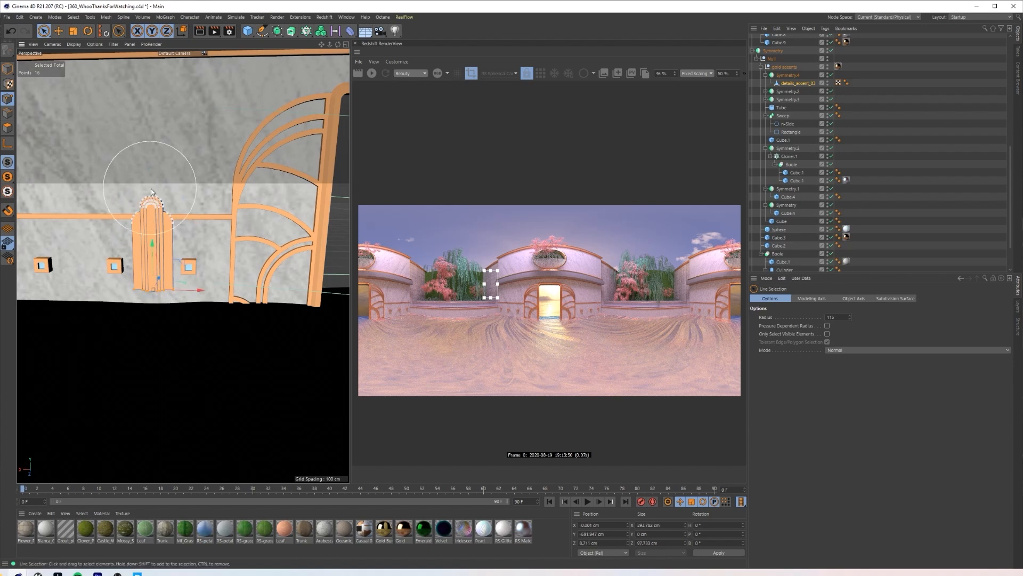
{"action": "left_click_drag", "start_coordinate": [152, 247], "coordinate": [148, 321]}
Step: Loop-select the polygons of the pillar's central panel and its outer raised arch band
{"action": "left_click", "coordinate": [6, 129]}
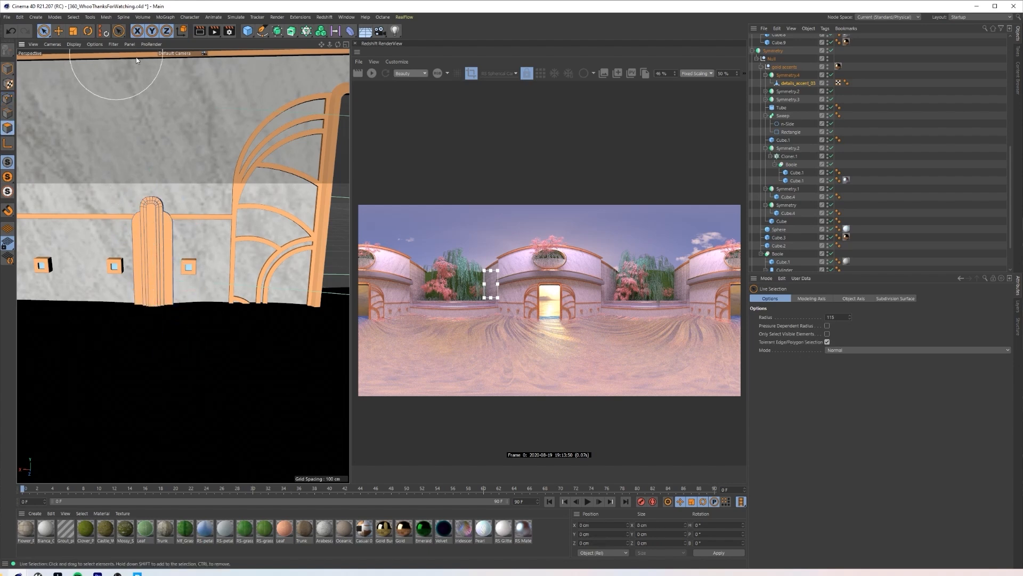
{"action": "key", "text": "u"}
{"action": "key", "text": "l"}
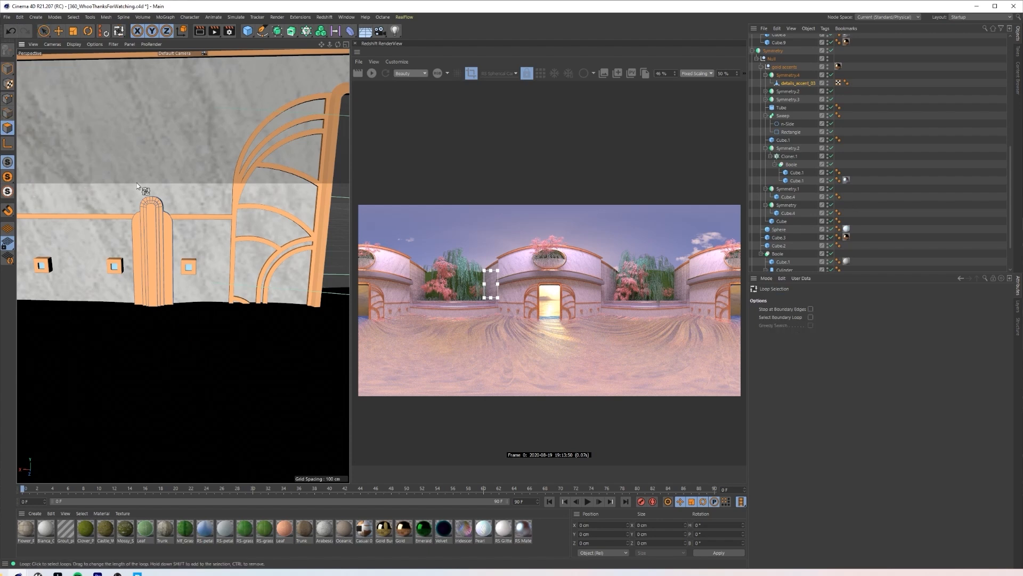
{"action": "scroll", "coordinate": [147, 201], "scroll_direction": "up", "scroll_amount": 5}
{"action": "left_click", "coordinate": [163, 201]}
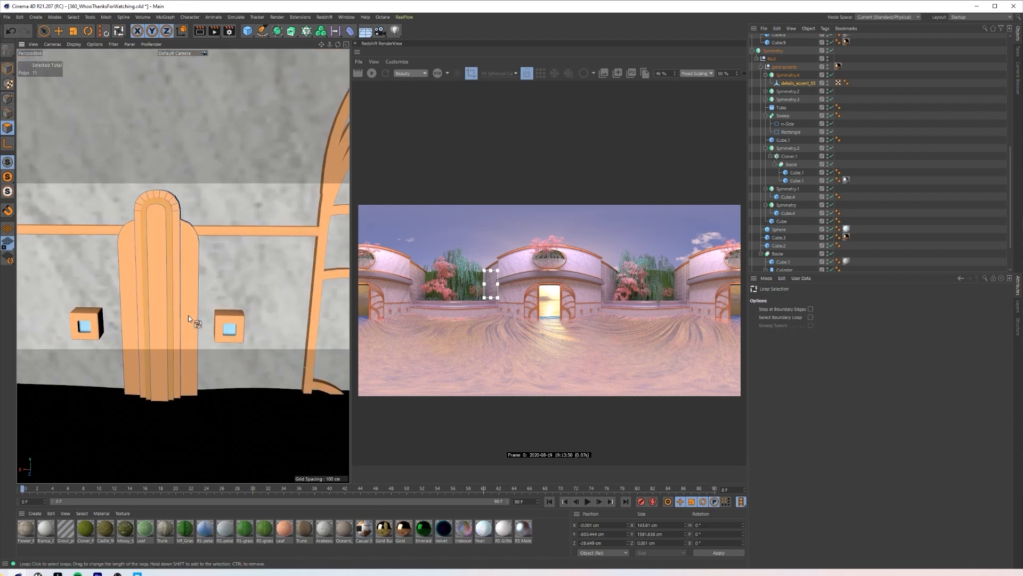
{"action": "left_click_drag", "start_coordinate": [187, 219], "coordinate": [158, 234], "text": "alt"}
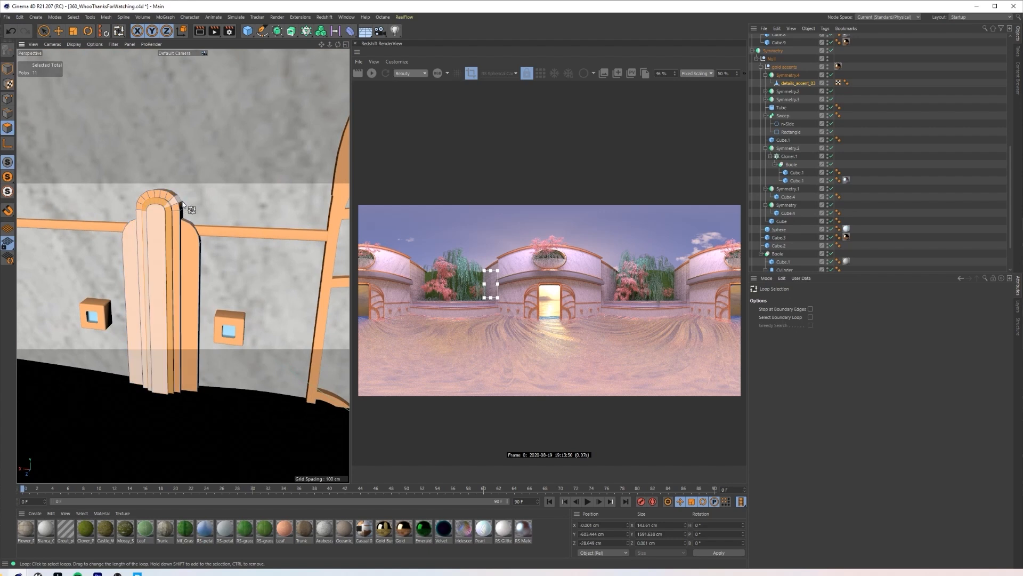
{"action": "left_click", "coordinate": [181, 203], "text": "shift"}
{"action": "key", "text": "ctrl+z"}
{"action": "left_click_drag", "start_coordinate": [184, 222], "coordinate": [161, 205], "text": "alt"}
{"action": "left_click", "coordinate": [164, 223], "text": "shift"}
{"action": "key", "text": "e"}
{"action": "left_click", "coordinate": [160, 258], "text": "shift"}
{"action": "left_click_drag", "start_coordinate": [159, 258], "coordinate": [221, 247], "text": "alt"}
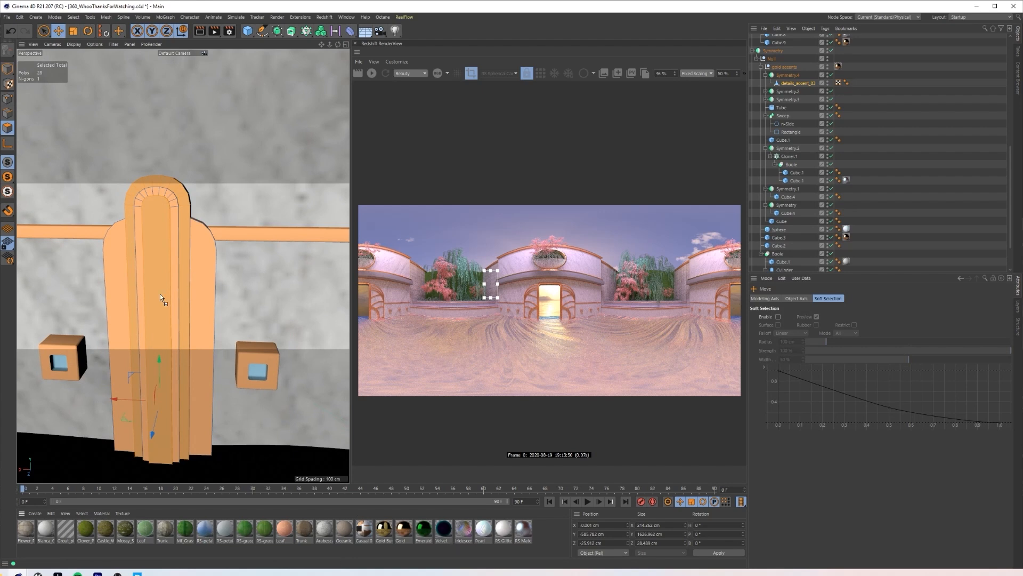
Step: Apply the Bianca Carrara Gioia marble with Spatial projection to the selected pillar polygons and Gold to the rest of the pillar
{"action": "left_click_drag", "start_coordinate": [159, 294], "coordinate": [159, 294]}
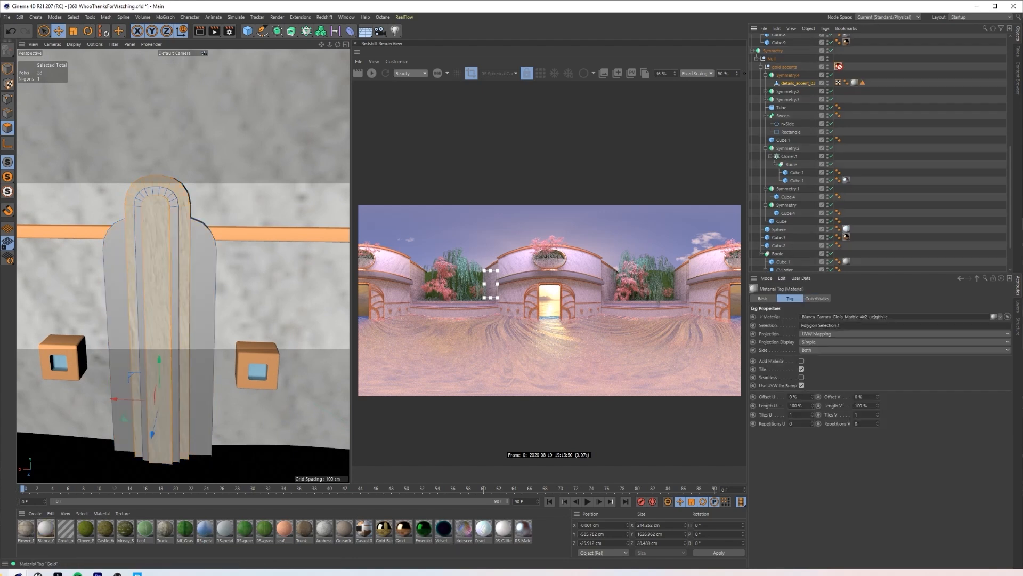
{"action": "left_click_drag", "start_coordinate": [851, 87], "coordinate": [852, 85]}
{"action": "left_click", "coordinate": [866, 82]}
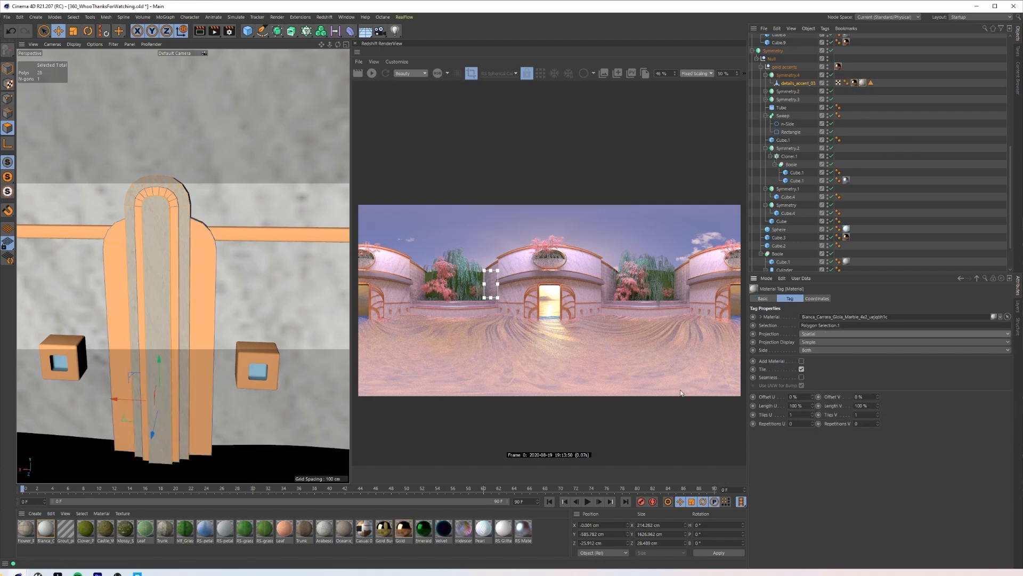
Step: Select the polygons of the pillar's outer shoulders on both sides and assign RS Material.3 to them
{"action": "middle_click_drag", "start_coordinate": [193, 305], "coordinate": [240, 303], "text": "alt"}
{"action": "left_click", "coordinate": [249, 284]}
{"action": "left_click", "coordinate": [167, 271], "text": "shift"}
{"action": "mouse_move", "coordinate": [167, 271]}
{"action": "left_mouse_down", "text": "alt"}
{"action": "mouse_move", "coordinate": [186, 267]}
{"action": "mouse_move", "coordinate": [165, 217]}
{"action": "mouse_move", "coordinate": [162, 242]}
{"action": "mouse_move", "coordinate": [207, 238]}
{"action": "mouse_move", "coordinate": [184, 283]}
{"action": "left_mouse_up", "text": "alt"}
{"action": "key", "text": "u"}
{"action": "key", "text": "l"}
{"action": "left_click", "coordinate": [156, 223], "text": "shift"}
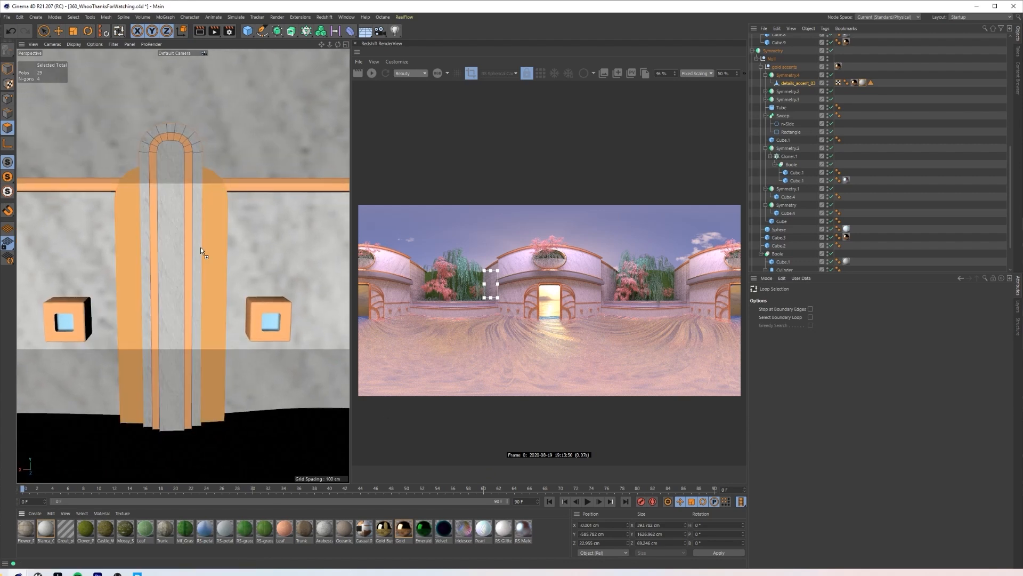
{"action": "left_click_drag", "start_coordinate": [200, 247], "coordinate": [211, 248]}
{"action": "right_click_drag", "start_coordinate": [211, 248], "coordinate": [252, 299], "text": "alt"}
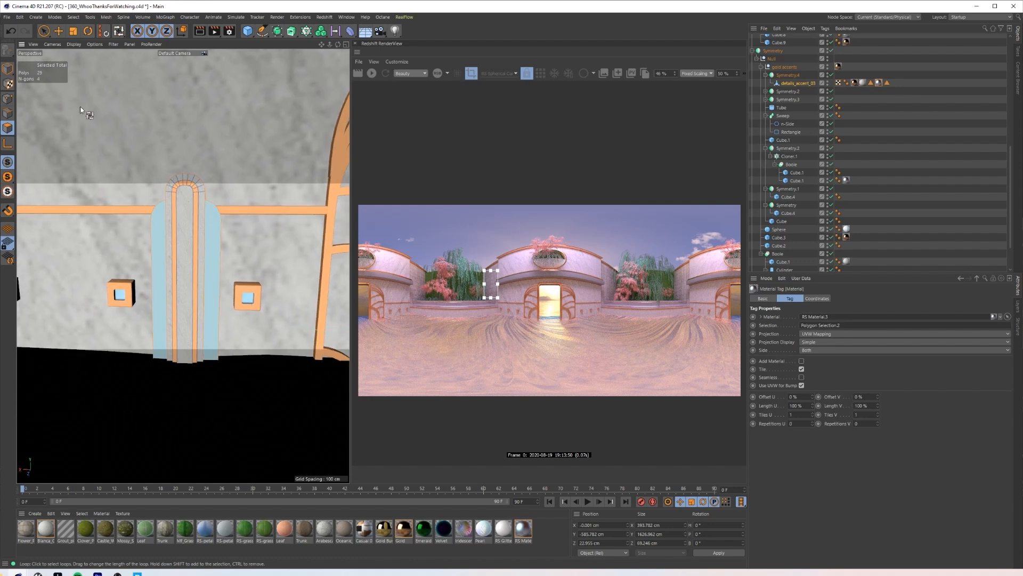
Step: Place the pillar in a linear Cloner with a count of 2 and an X offset of -100 cm per step
{"action": "left_click", "coordinate": [7, 68]}
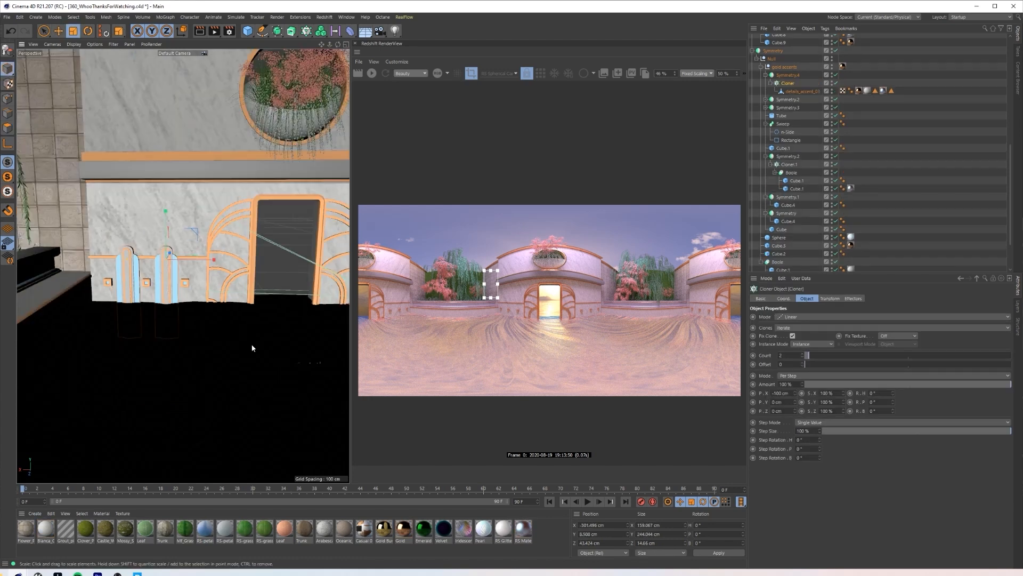
{"action": "middle_click_drag", "start_coordinate": [252, 344], "coordinate": [156, 355], "text": "alt"}
{"action": "mouse_move", "coordinate": [187, 362]}
{"action": "left_mouse_down", "text": "alt"}
{"action": "mouse_move", "coordinate": [173, 341]}
{"action": "mouse_move", "coordinate": [191, 357]}
{"action": "mouse_move", "coordinate": [174, 368]}
{"action": "left_mouse_up", "text": "alt"}
{"action": "right_click_drag", "start_coordinate": [174, 368], "coordinate": [184, 370], "text": "alt"}
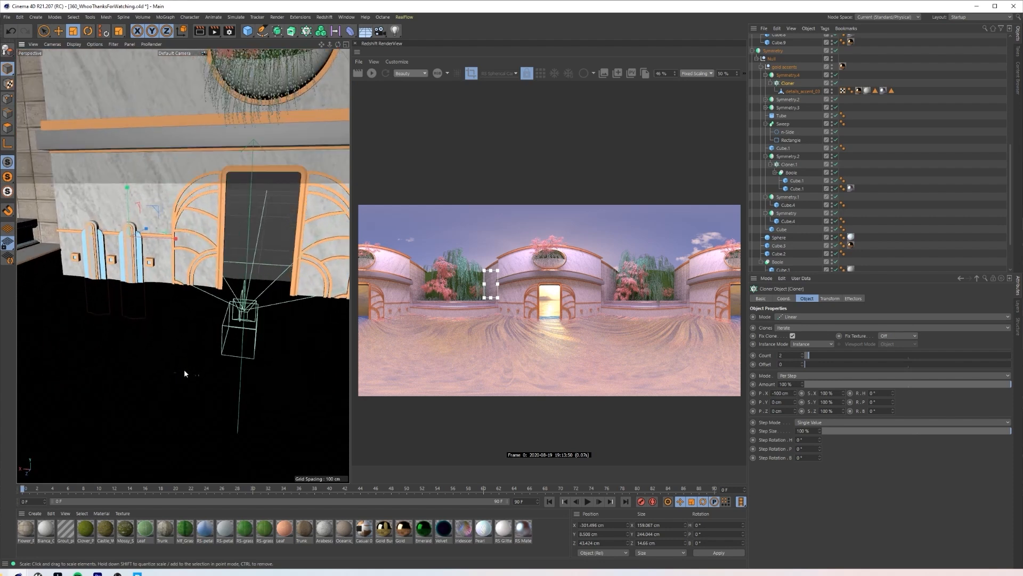
{"action": "left_click", "coordinate": [175, 371]}
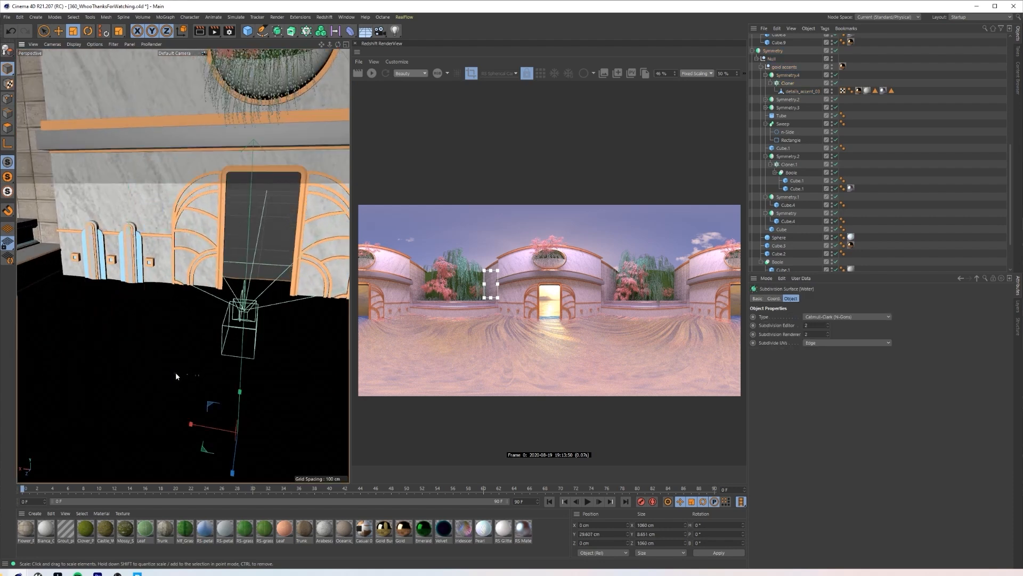
Step: Disable the Symmetry object that mirrors the whole building and its gold accents
{"action": "scroll", "coordinate": [175, 372], "scroll_direction": "up", "scroll_amount": 2}
{"action": "left_click_drag", "start_coordinate": [211, 147], "coordinate": [171, 243], "text": "alt"}
{"action": "left_click", "coordinate": [235, 159]}
{"action": "left_click", "coordinate": [233, 165]}
{"action": "scroll", "coordinate": [119, 203], "scroll_direction": "up", "scroll_amount": 3}
{"action": "scroll", "coordinate": [105, 252], "scroll_direction": "up", "scroll_amount": 2}
{"action": "left_click_drag", "start_coordinate": [104, 244], "coordinate": [118, 235], "text": "alt"}
{"action": "scroll", "coordinate": [822, 157], "scroll_direction": "up", "scroll_amount": 10}
{"action": "left_click", "coordinate": [911, 146]}
{"action": "left_click", "coordinate": [188, 201]}
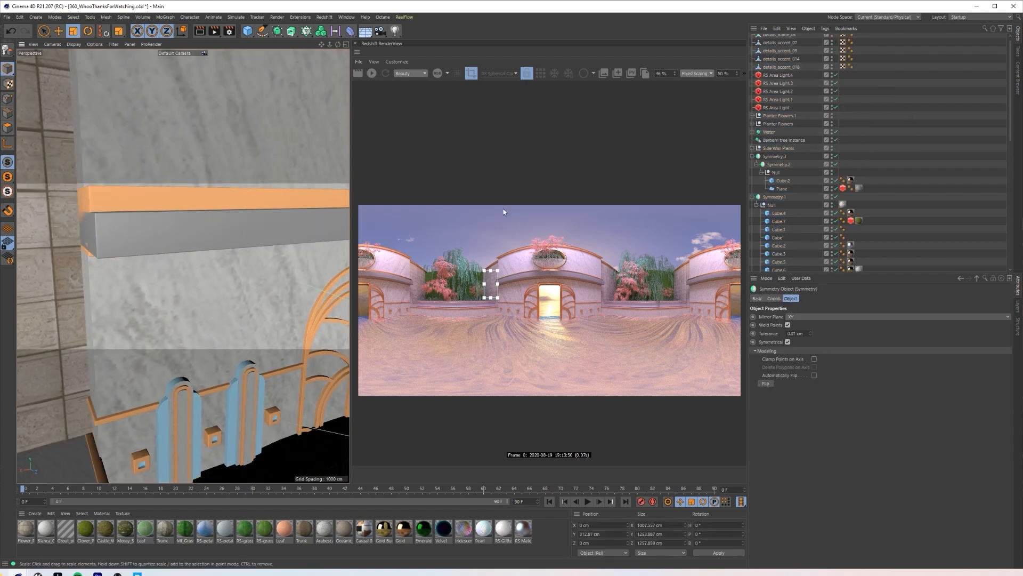
{"action": "left_click", "coordinate": [835, 147]}
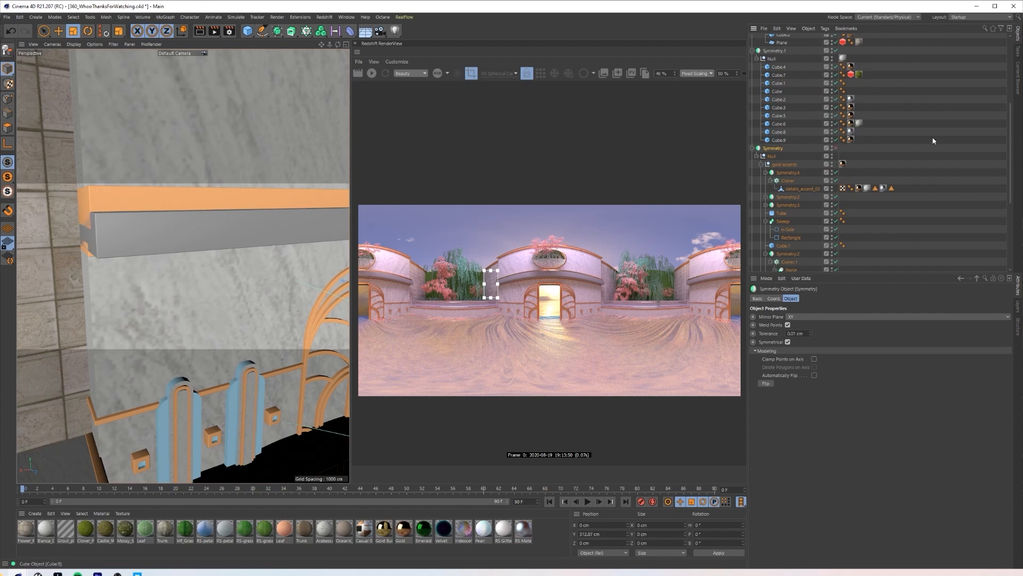
Step: Widen the grey ledge cube beneath the gold trim to about 1011 cm along X
{"action": "left_click", "coordinate": [181, 237]}
{"action": "mouse_move", "coordinate": [91, 231]}
{"action": "left_mouse_down"}
{"action": "mouse_move", "coordinate": [80, 229]}
{"action": "mouse_move", "coordinate": [127, 259]}
{"action": "mouse_move", "coordinate": [121, 234]}
{"action": "mouse_move", "coordinate": [84, 232]}
{"action": "mouse_move", "coordinate": [93, 219]}
{"action": "left_mouse_up"}
{"action": "left_click", "coordinate": [94, 215]}
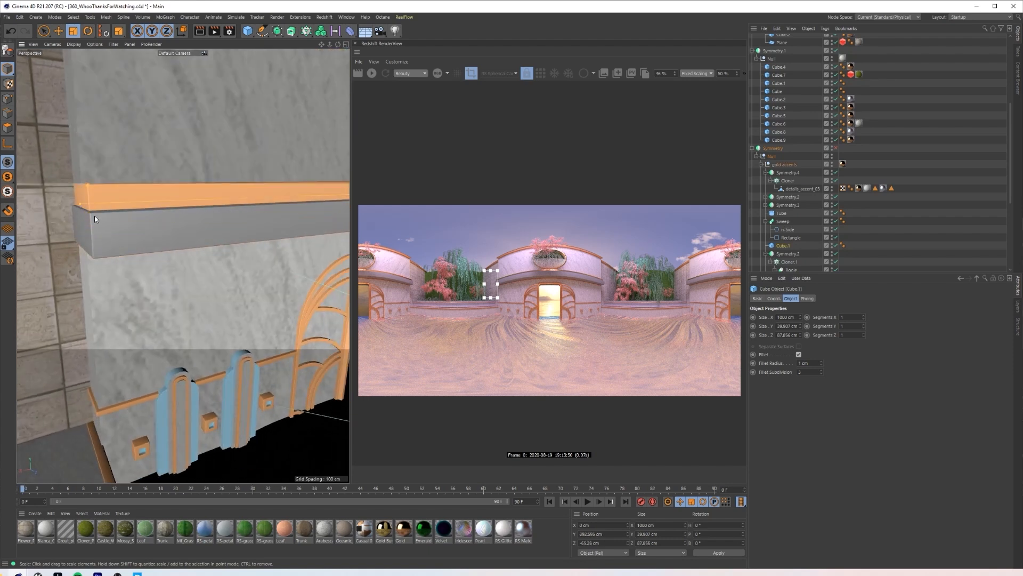
{"action": "left_click", "coordinate": [78, 228]}
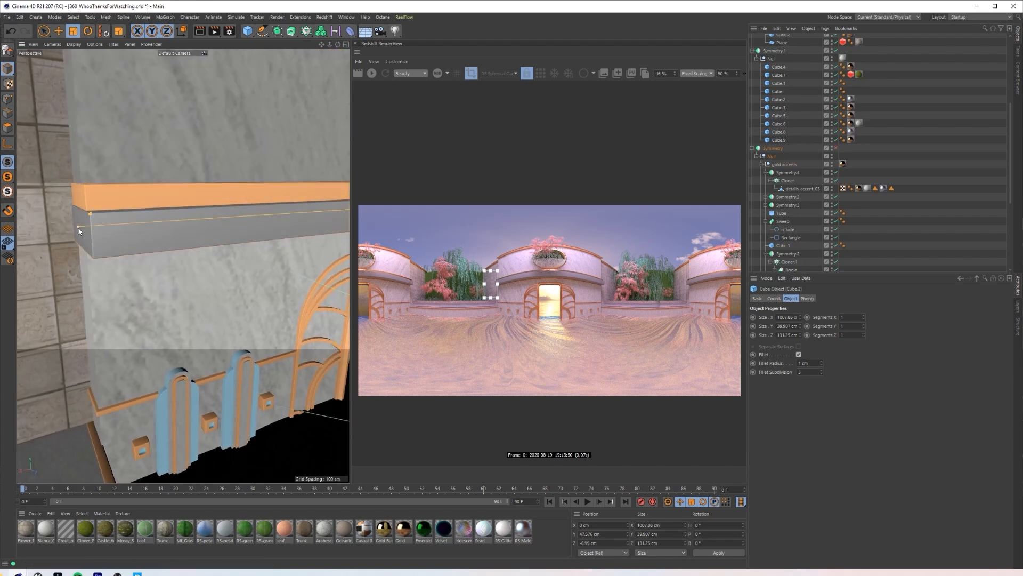
{"action": "left_click_drag", "start_coordinate": [84, 227], "coordinate": [120, 246], "text": "alt"}
{"action": "scroll", "coordinate": [825, 231], "scroll_direction": "down", "scroll_amount": 5}
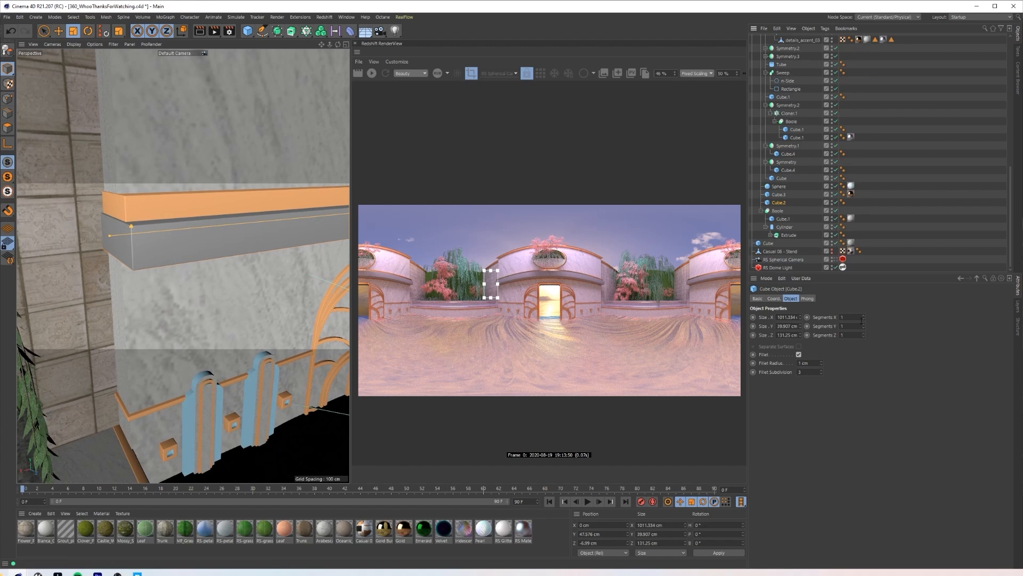
Step: Show mesh edges in the viewport and divide the grey ledge cube into 9 segments along Y
{"action": "left_click", "coordinate": [71, 46]}
{"action": "left_click", "coordinate": [90, 68]}
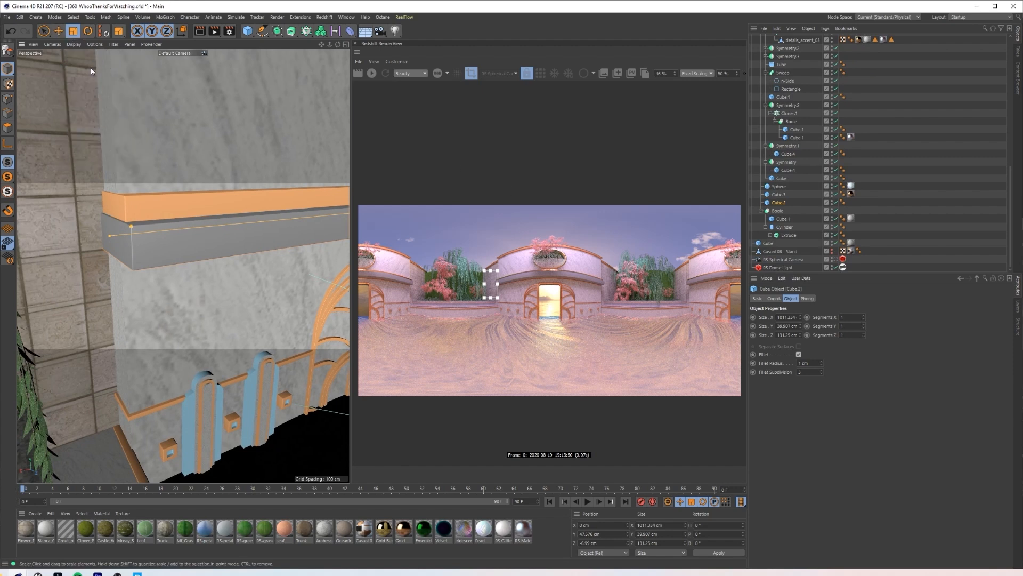
{"action": "type", "text": "5"}
{"action": "key", "text": "Tab"}
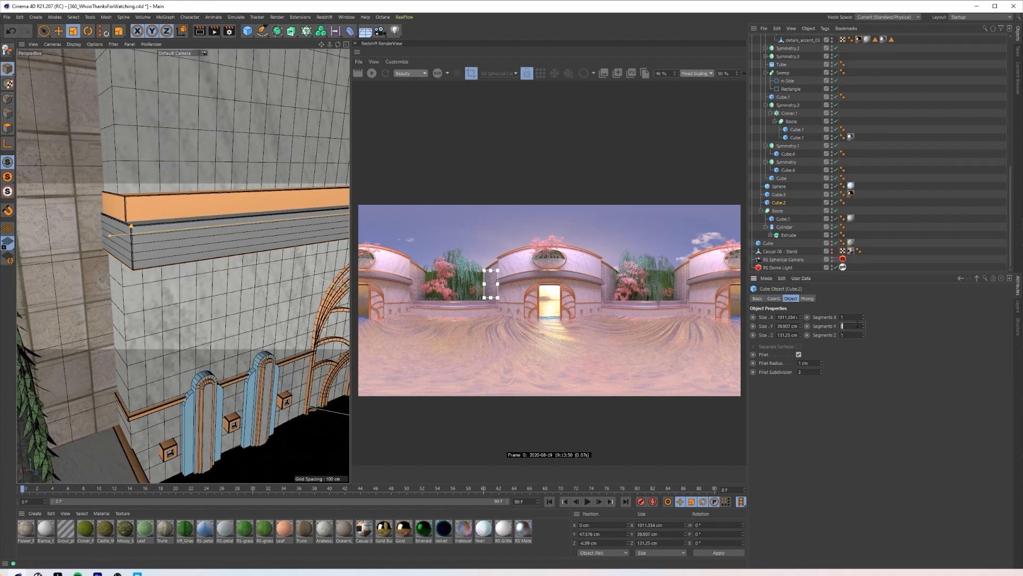
{"action": "scroll", "coordinate": [114, 294], "scroll_direction": "up", "scroll_amount": 5}
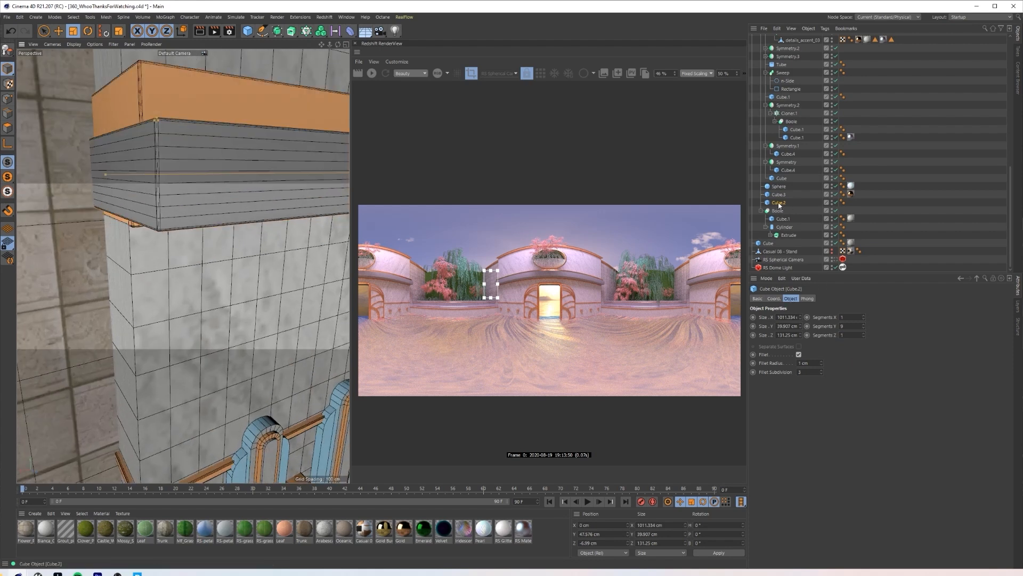
Step: Make the ledge cube editable and loop-select four alternating horizontal polygon bands around it
{"action": "key", "text": "c"}
{"action": "middle_click_drag", "start_coordinate": [214, 155], "coordinate": [211, 212], "text": "alt"}
{"action": "left_click", "coordinate": [7, 128]}
{"action": "key", "text": "u"}
{"action": "key", "text": "l"}
{"action": "left_click_drag", "start_coordinate": [172, 228], "coordinate": [96, 211], "text": "alt"}
{"action": "right_click", "coordinate": [91, 209]}
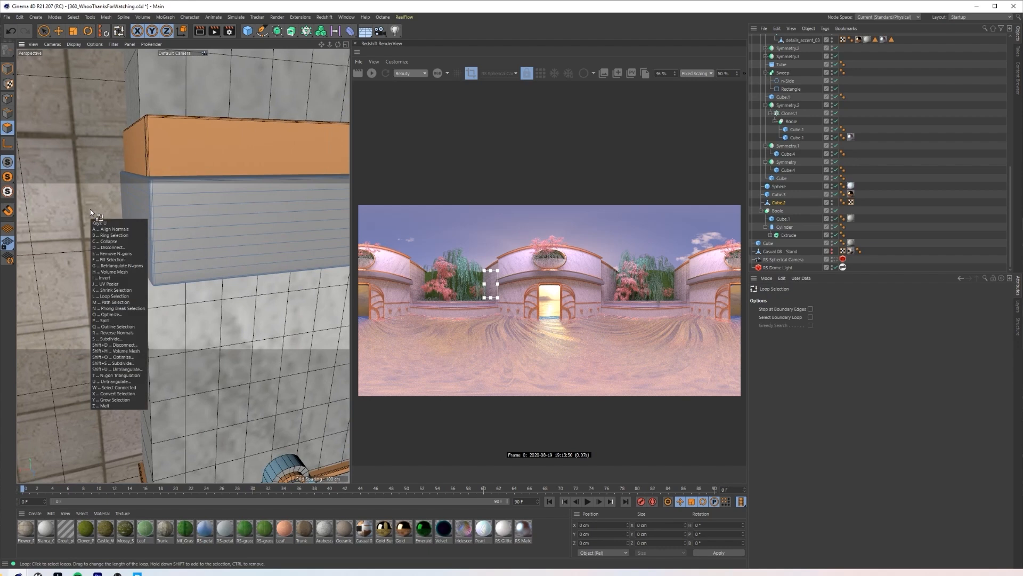
{"action": "key", "text": "Escape"}
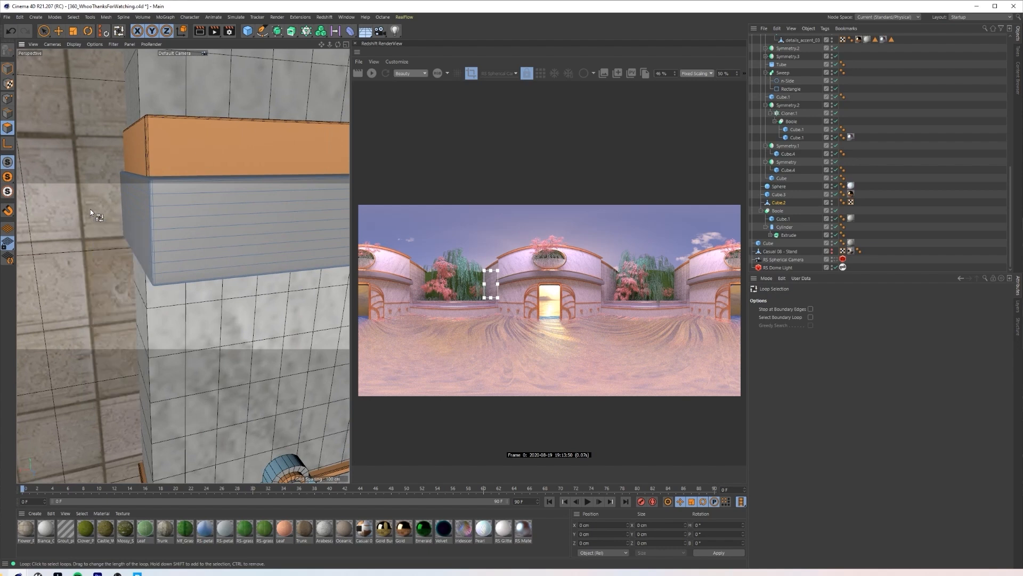
{"action": "left_click", "coordinate": [152, 200]}
{"action": "left_click", "coordinate": [154, 225], "text": "shift"}
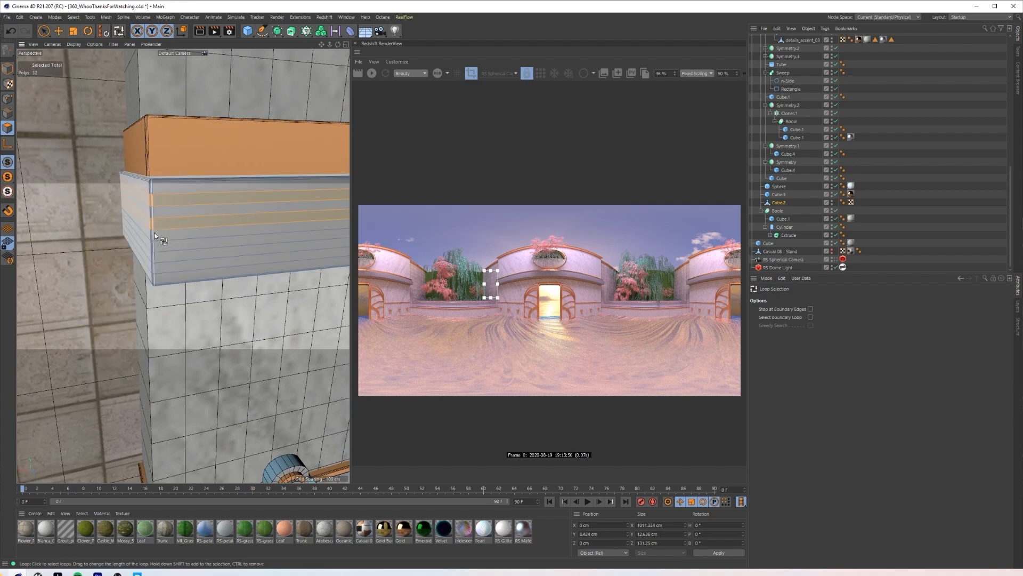
{"action": "left_click", "coordinate": [155, 245], "text": "shift"}
{"action": "left_click", "coordinate": [159, 275], "text": "shift"}
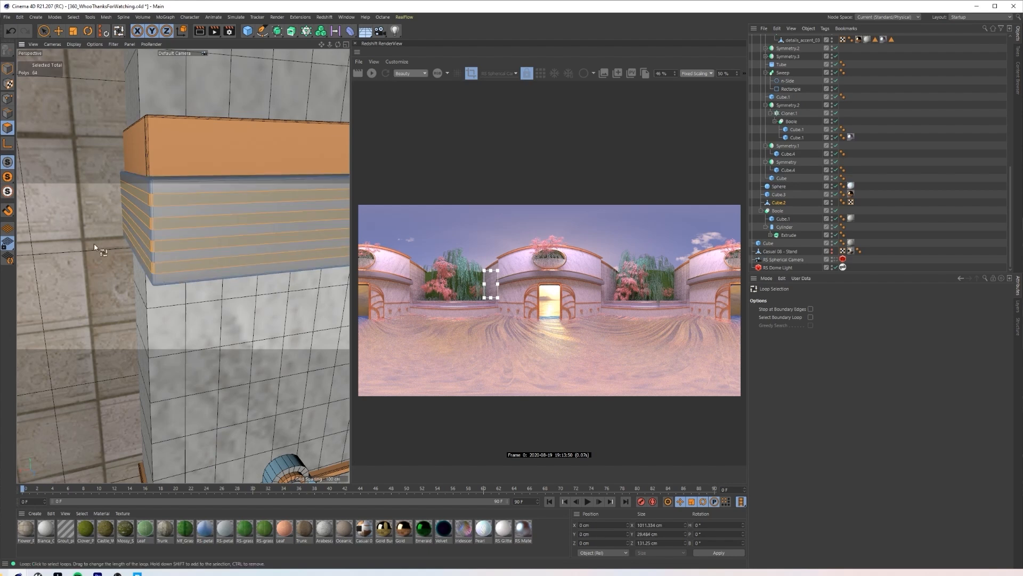
Step: Extrude the four selected ledge bands inward into grooves and apply the Gold material to them
{"action": "key", "text": "m"}
{"action": "key", "text": "t"}
{"action": "left_click_drag", "start_coordinate": [97, 226], "coordinate": [231, 262], "text": "alt"}
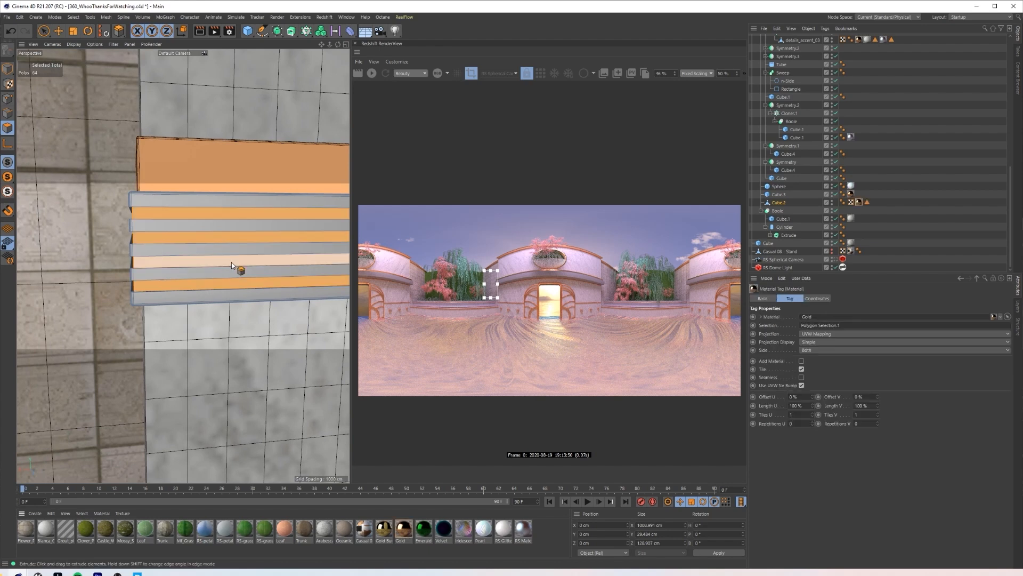
Step: Apply the light-blue material of the pillar shoulders to the ledge's raised bands, keeping Gold in the grooves
{"action": "scroll", "coordinate": [541, 264], "scroll_direction": "up", "scroll_amount": 3}
{"action": "scroll", "coordinate": [514, 278], "scroll_direction": "up", "scroll_amount": 2}
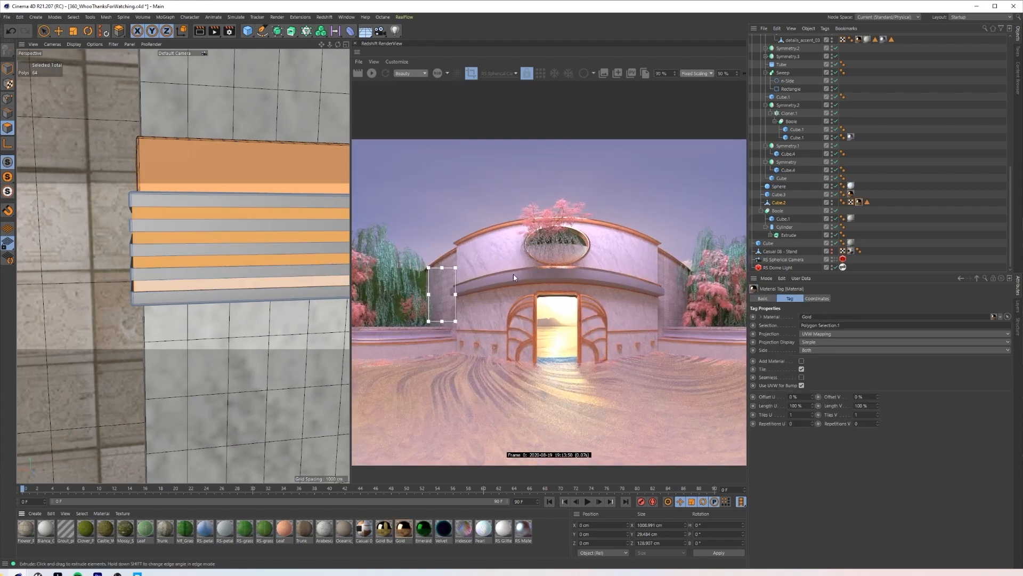
{"action": "scroll", "coordinate": [141, 186], "scroll_direction": "down", "scroll_amount": 8}
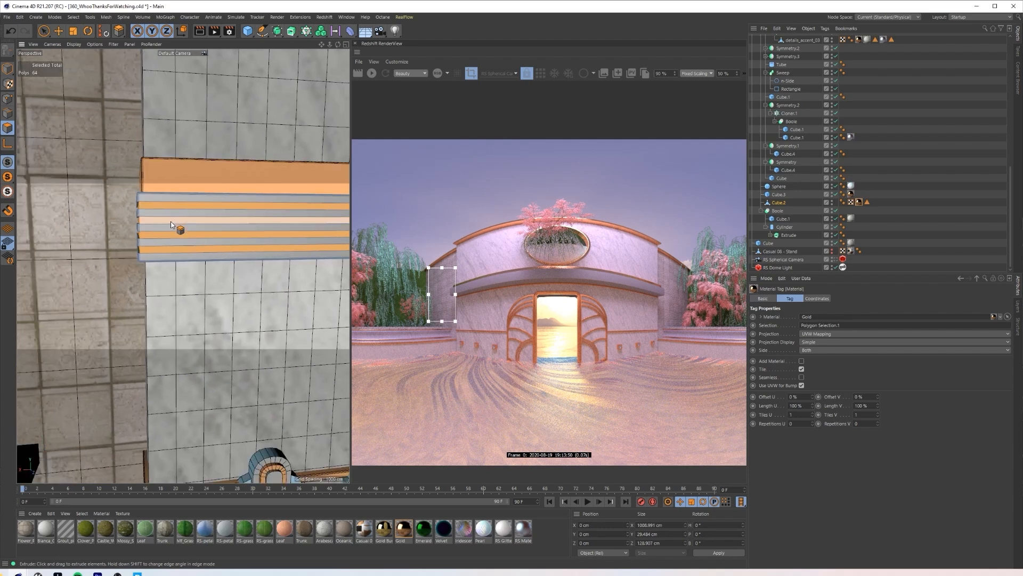
{"action": "middle_click_drag", "start_coordinate": [234, 316], "coordinate": [182, 352], "text": "alt"}
{"action": "scroll", "coordinate": [39, 253], "scroll_direction": "up", "scroll_amount": 6}
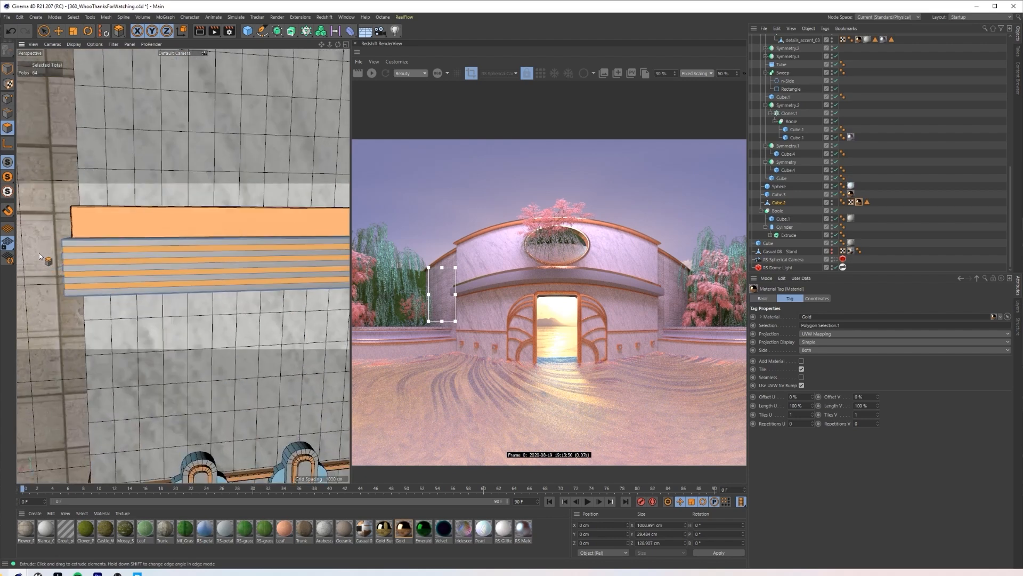
{"action": "middle_click_drag", "start_coordinate": [72, 246], "coordinate": [166, 260], "text": "alt"}
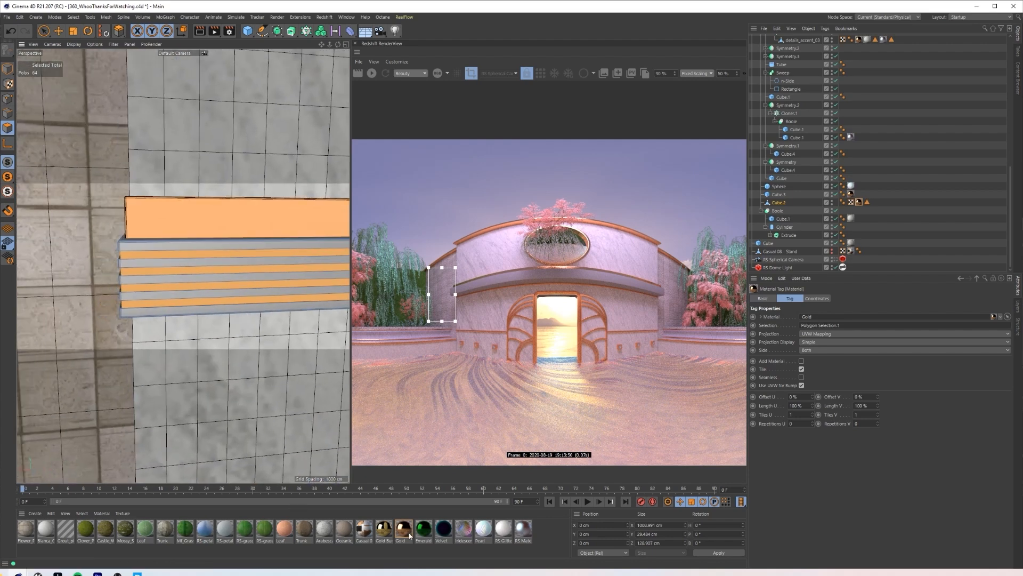
{"action": "left_click_drag", "start_coordinate": [800, 205], "coordinate": [864, 203]}
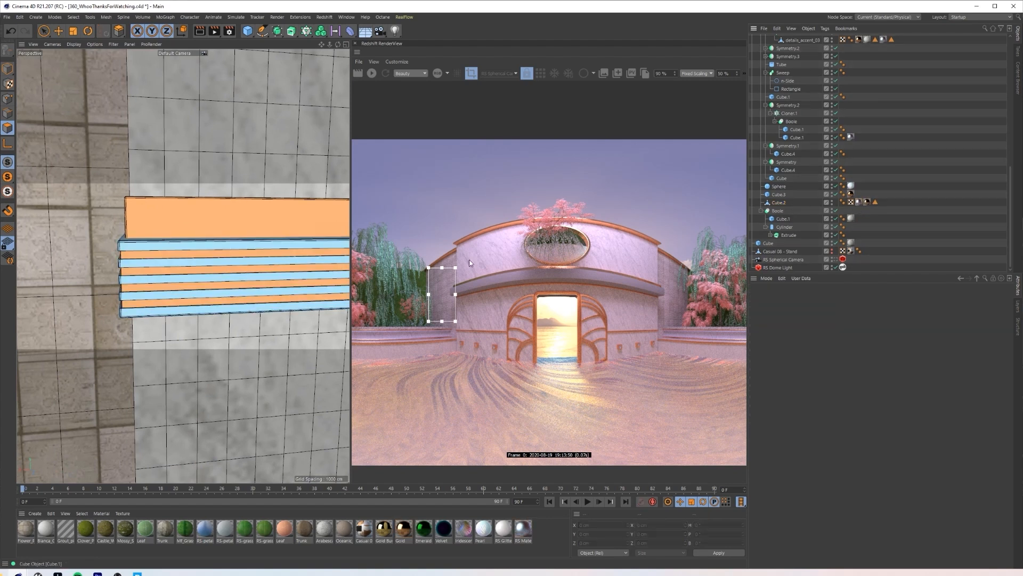
{"action": "left_click", "coordinate": [788, 204]}
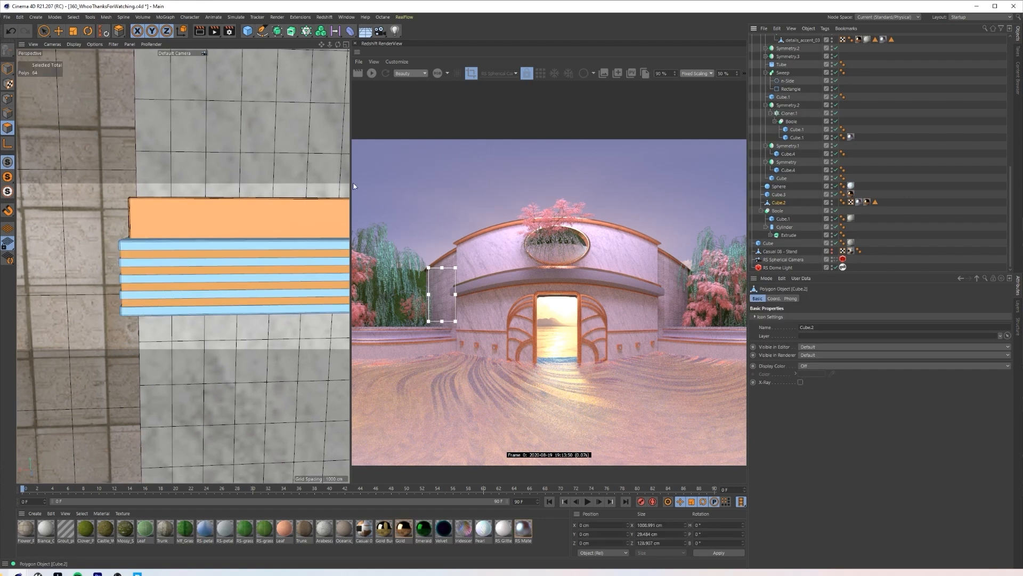
Step: Round off the grooved ledge by wrapping it in a Subdivision Surface
{"action": "scroll", "coordinate": [146, 274], "scroll_direction": "down", "scroll_amount": 4}
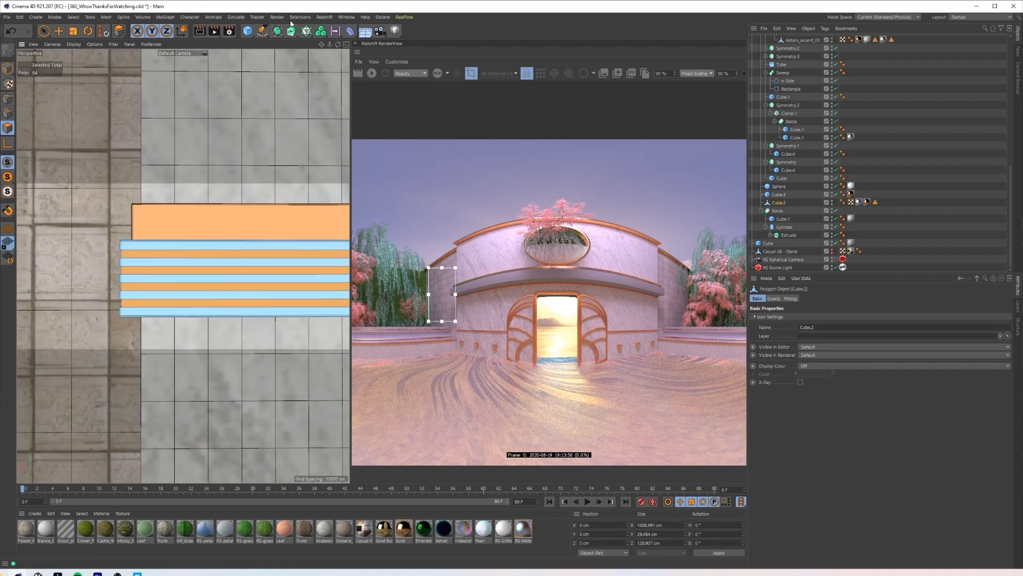
{"action": "left_click", "coordinate": [277, 32], "text": "alt"}
{"action": "key", "text": "e"}
{"action": "scroll", "coordinate": [133, 264], "scroll_direction": "down", "scroll_amount": 5}
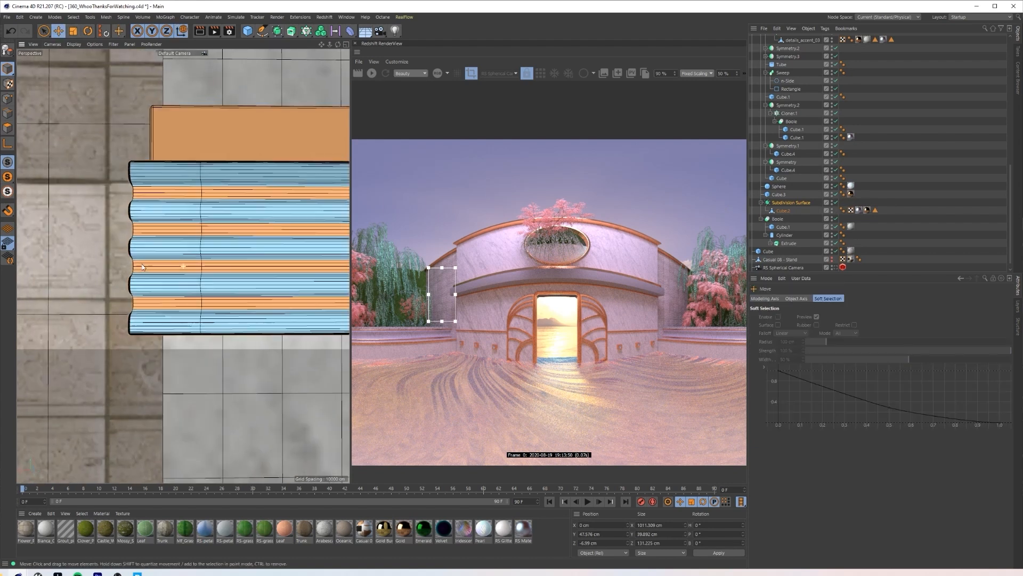
{"action": "scroll", "coordinate": [238, 327], "scroll_direction": "up", "scroll_amount": 6}
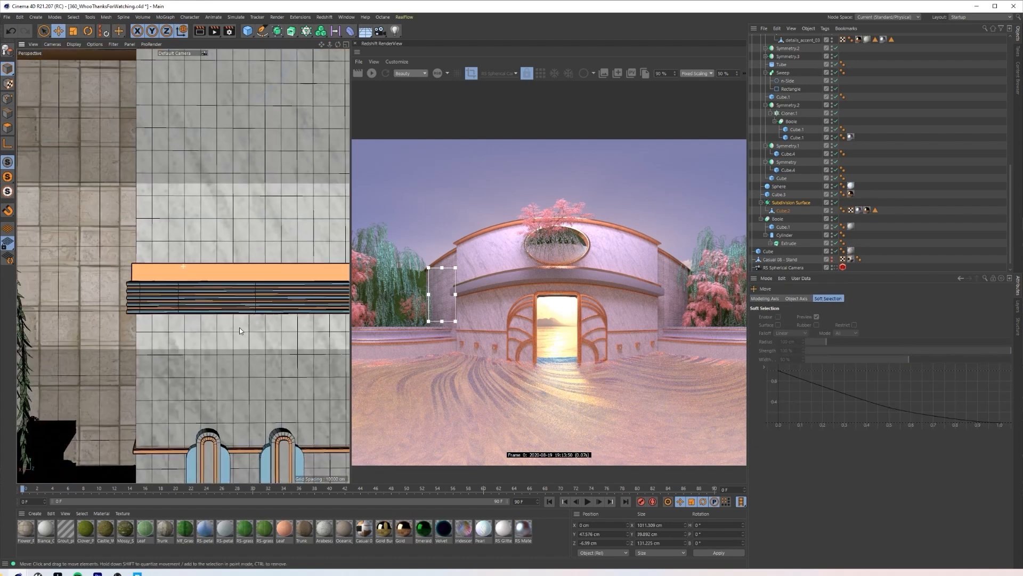
Step: Switch the viewport back to shading without mesh edges and check the ledge above the door arch
{"action": "left_click", "coordinate": [74, 44]}
{"action": "left_click", "coordinate": [85, 57]}
{"action": "mouse_move", "coordinate": [218, 328]}
{"action": "left_mouse_down", "text": "alt"}
{"action": "mouse_move", "coordinate": [193, 346]}
{"action": "mouse_move", "coordinate": [216, 283]}
{"action": "left_mouse_up", "text": "alt"}
{"action": "scroll", "coordinate": [216, 282], "scroll_direction": "down", "scroll_amount": 3}
{"action": "scroll", "coordinate": [216, 293], "scroll_direction": "up", "scroll_amount": 3}
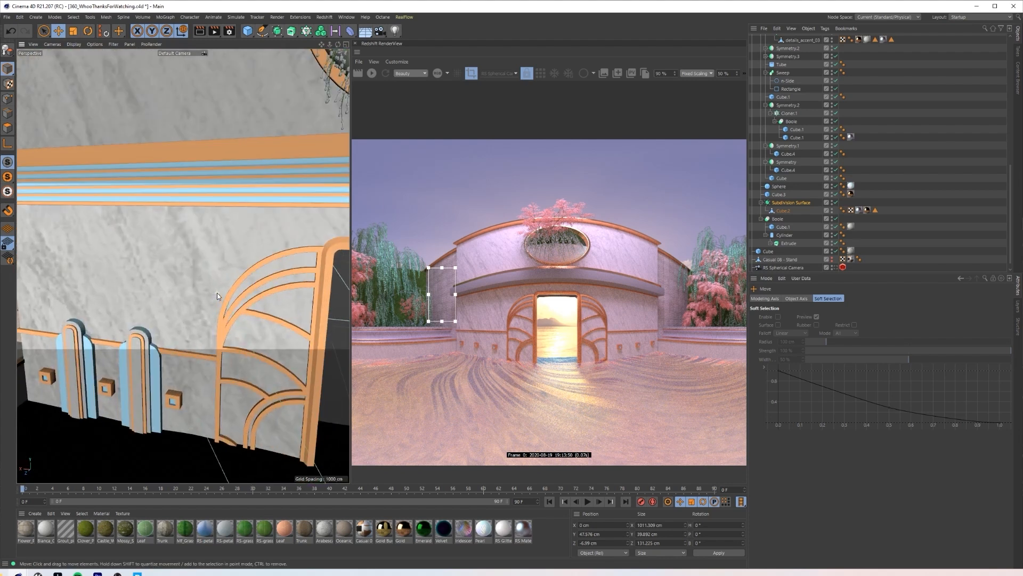
Step: Examine the black floor in front of the door and pick the stray specks on it to identify which objects they belong to
{"action": "middle_click_drag", "start_coordinate": [219, 323], "coordinate": [251, 225], "text": "alt"}
{"action": "scroll", "coordinate": [251, 229], "scroll_direction": "down", "scroll_amount": 2}
{"action": "left_click_drag", "start_coordinate": [306, 367], "coordinate": [236, 416], "text": "alt"}
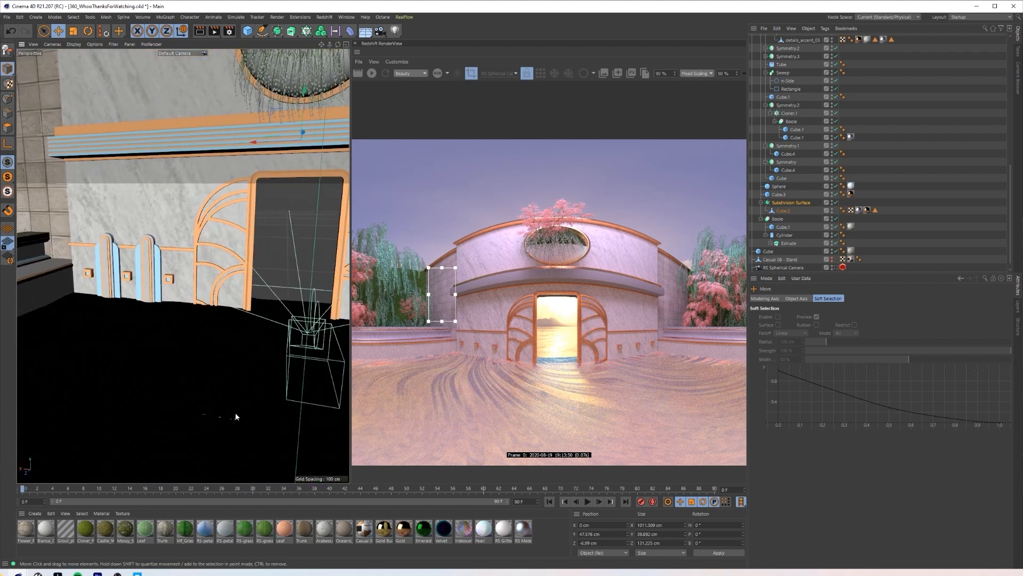
{"action": "left_click", "coordinate": [205, 416]}
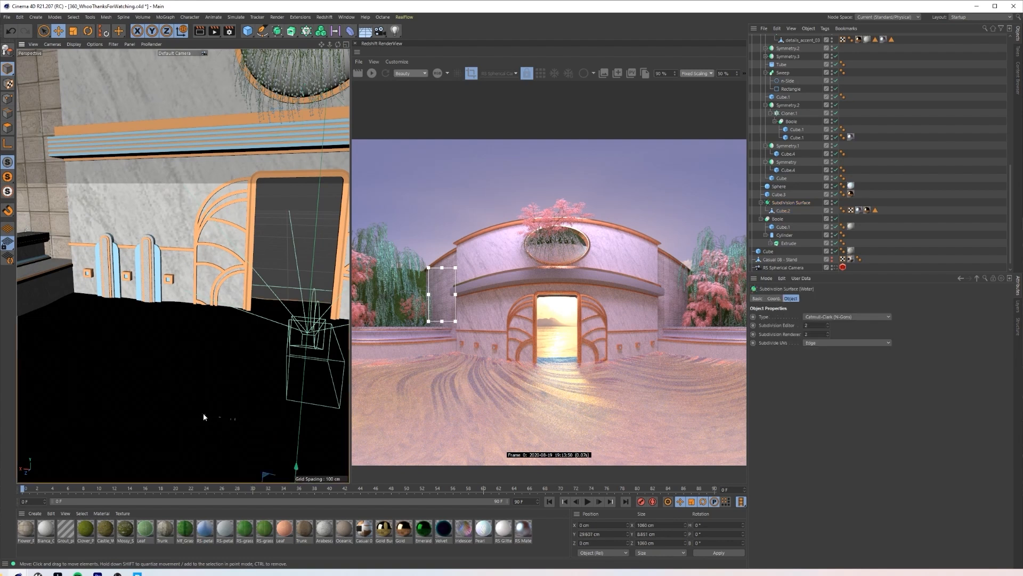
{"action": "scroll", "coordinate": [204, 417], "scroll_direction": "up", "scroll_amount": 2}
{"action": "left_click", "coordinate": [204, 417]}
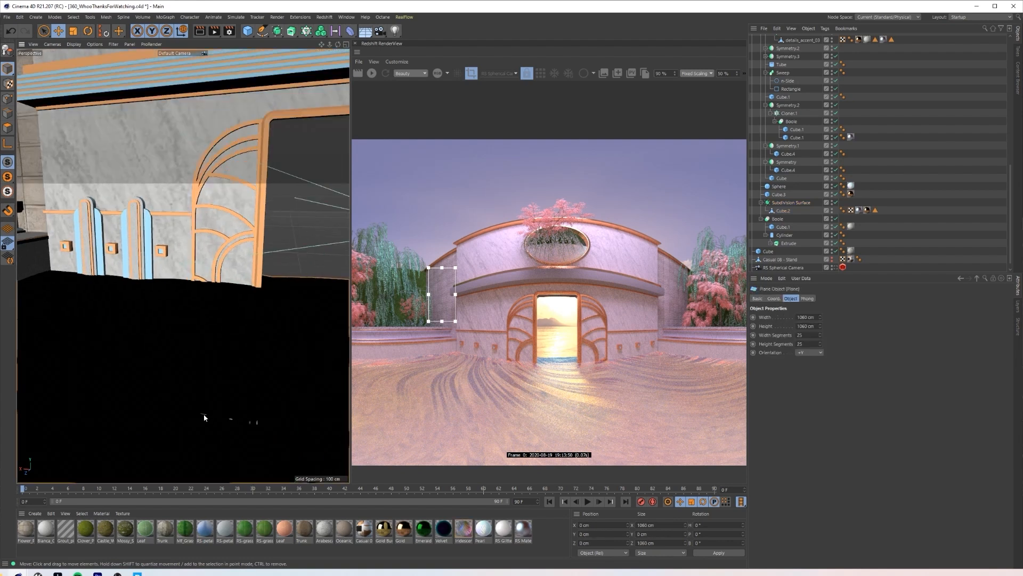
{"action": "left_click", "coordinate": [203, 413]}
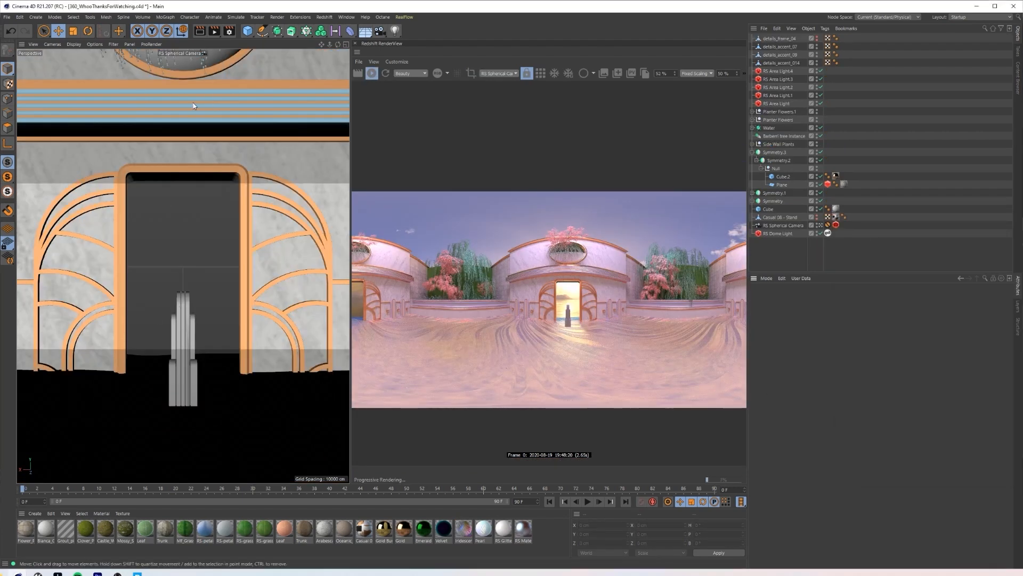
Step: Send the current render to the Picture Viewer and bring up the earlier snapshot with the crisscross wall trim, centred on the building
{"action": "scroll", "coordinate": [571, 263], "scroll_direction": "up", "scroll_amount": 4}
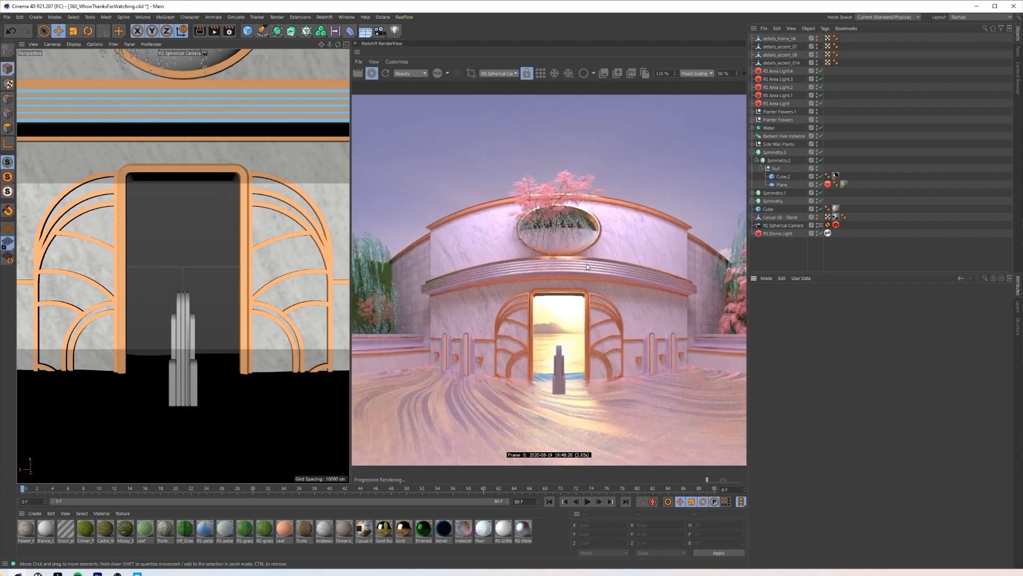
{"action": "left_click", "coordinate": [631, 76]}
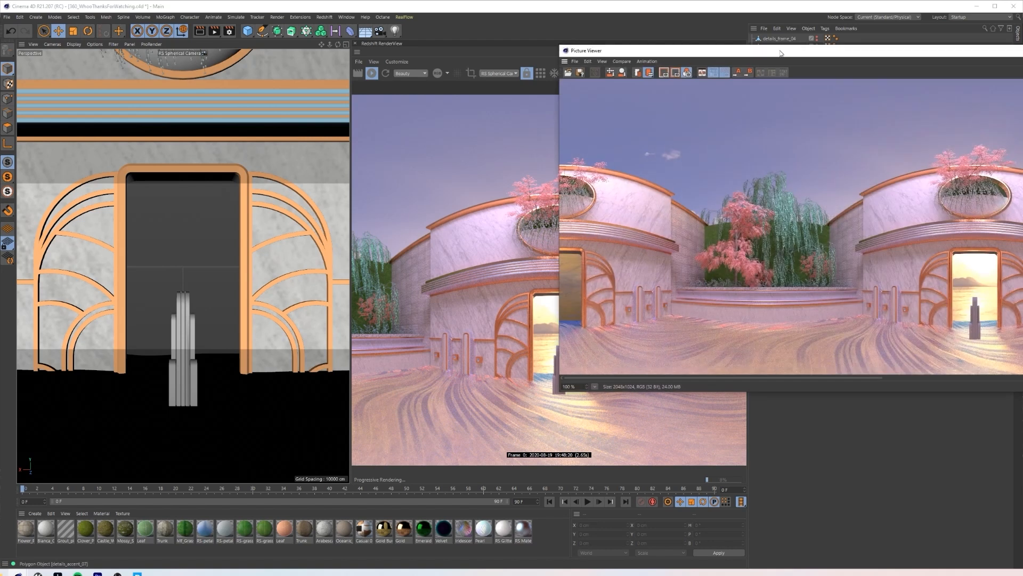
{"action": "left_click", "coordinate": [696, 228]}
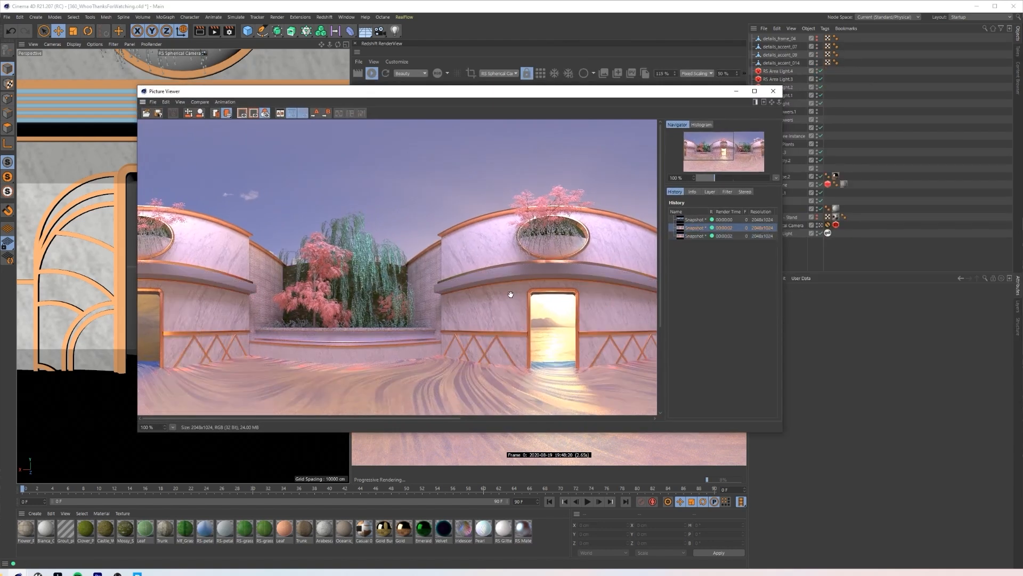
{"action": "scroll", "coordinate": [558, 285], "scroll_direction": "up", "scroll_amount": 1}
{"action": "left_click_drag", "start_coordinate": [558, 286], "coordinate": [423, 294]}
{"action": "scroll", "coordinate": [423, 293], "scroll_direction": "down", "scroll_amount": 1}
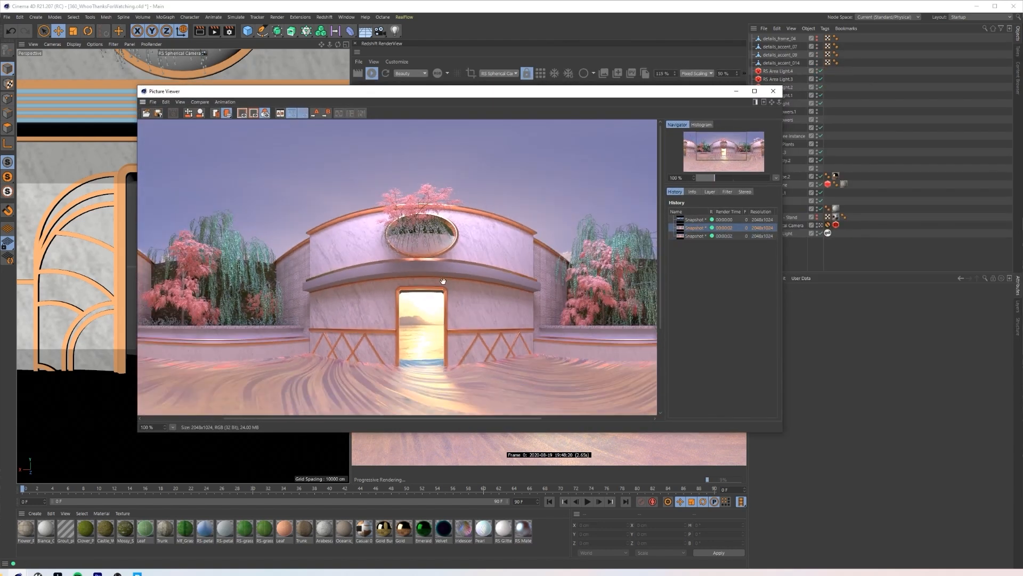
Step: Compare the earlier and latest snapshots back and forth, inspect the new facade up close, and close the Picture Viewer
{"action": "left_click", "coordinate": [690, 236]}
{"action": "left_click", "coordinate": [692, 228]}
{"action": "left_click", "coordinate": [690, 236]}
{"action": "left_click", "coordinate": [694, 229]}
{"action": "left_click", "coordinate": [694, 237]}
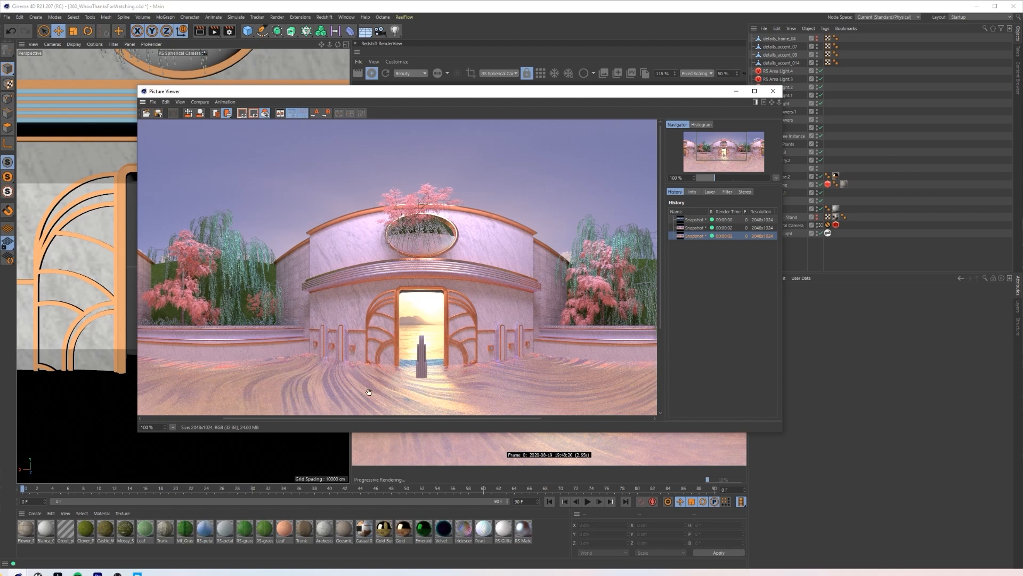
{"action": "scroll", "coordinate": [417, 370], "scroll_direction": "up", "scroll_amount": 1}
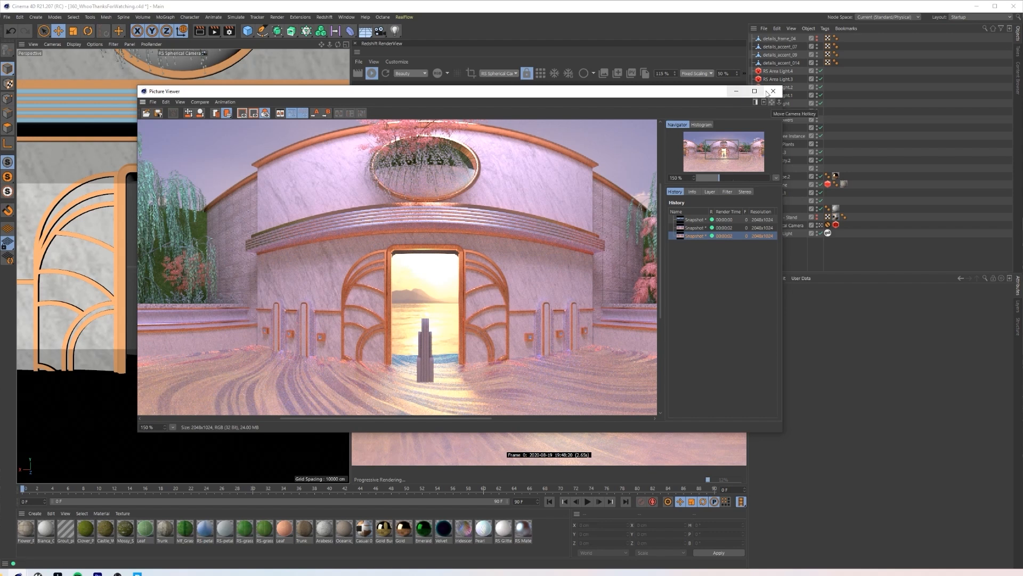
{"action": "left_click", "coordinate": [773, 91]}
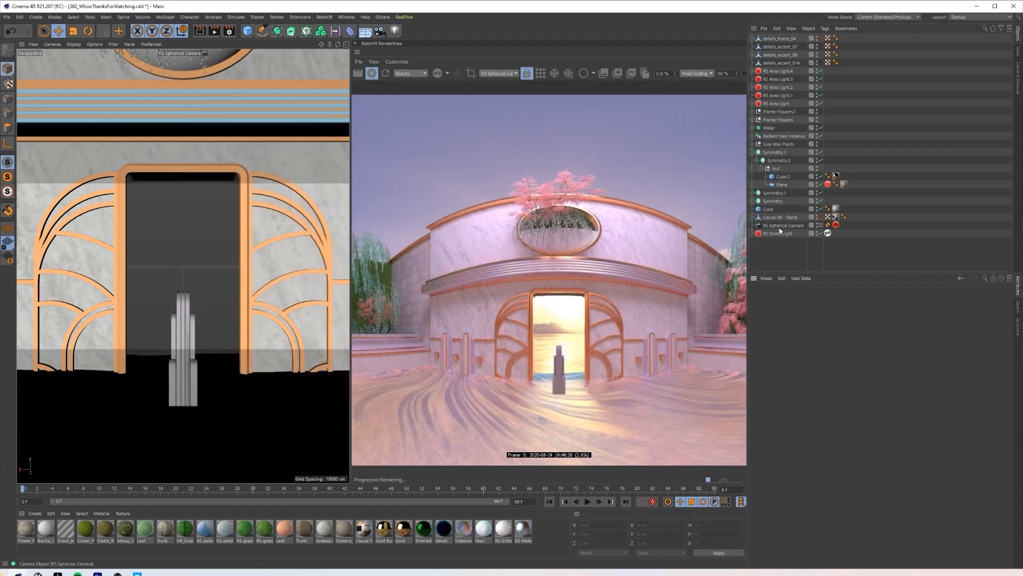
Step: Duplicate the RS Spherical Camera together with its tags and rename the copy Looking
{"action": "left_click", "coordinate": [784, 226]}
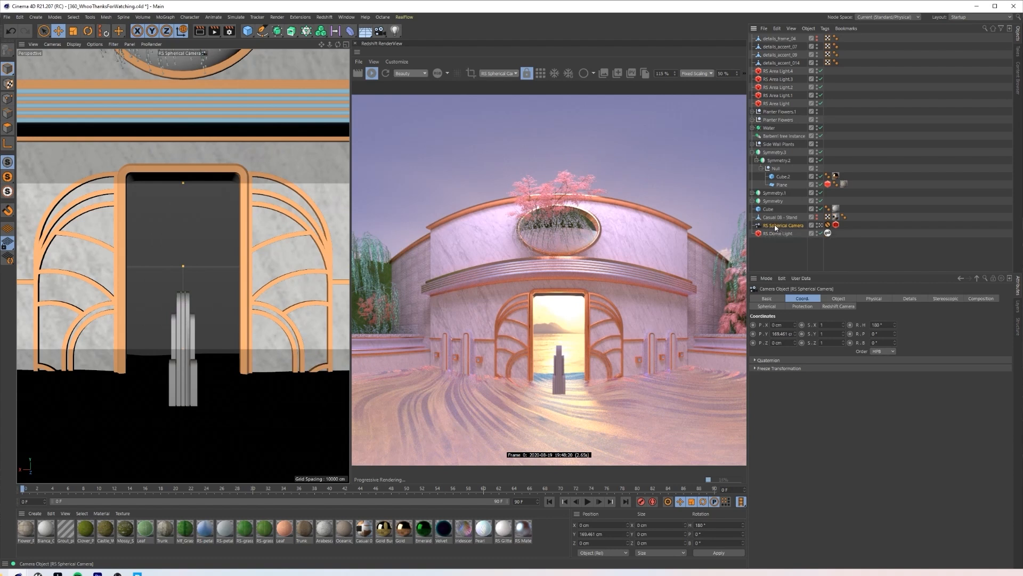
{"action": "left_click", "coordinate": [827, 226]}
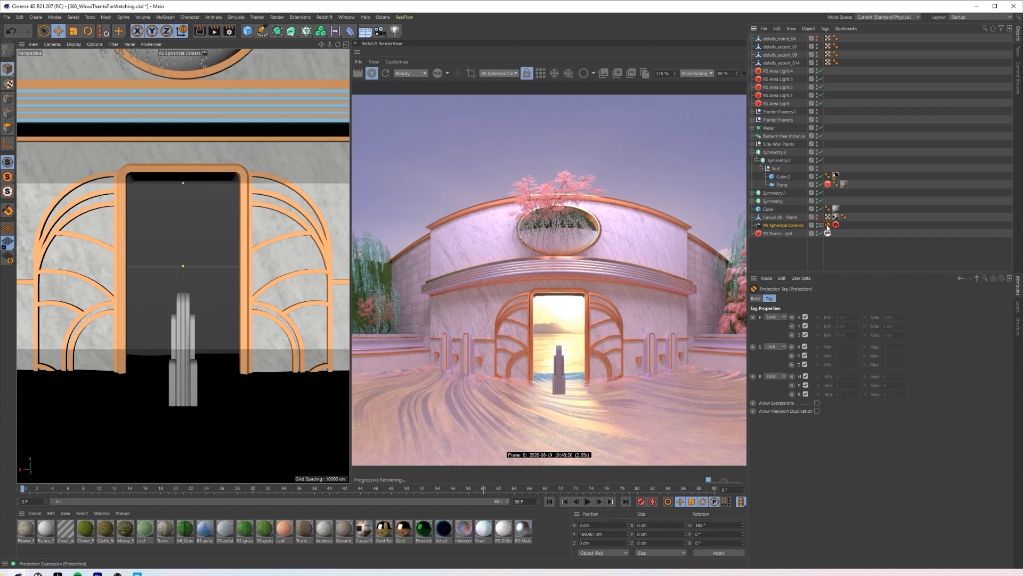
{"action": "left_click_drag", "start_coordinate": [784, 230], "coordinate": [784, 234], "text": "ctrl"}
{"action": "double_click", "coordinate": [785, 234]}
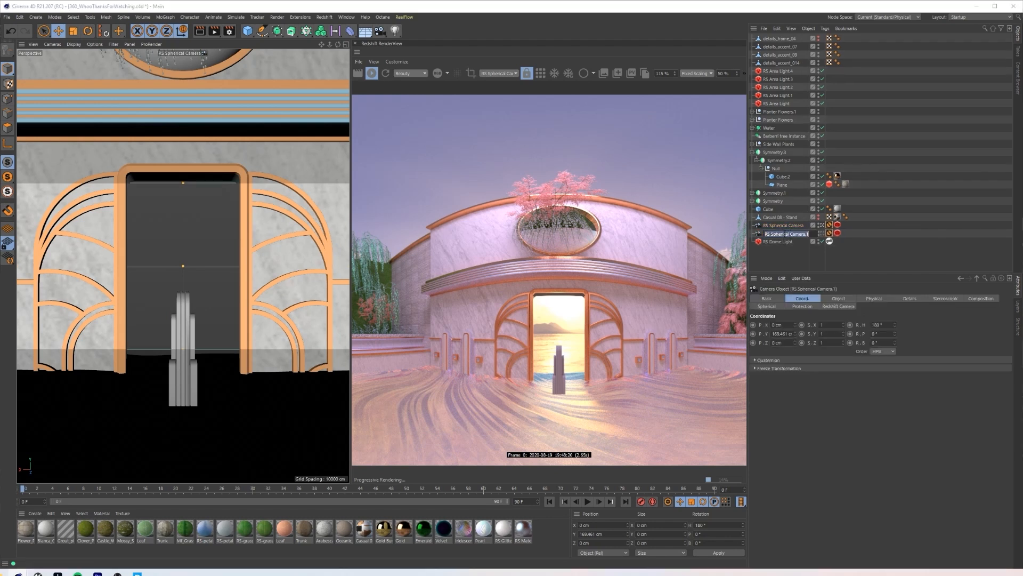
{"action": "key", "text": "BackSpace"}
{"action": "key", "text": "Return"}
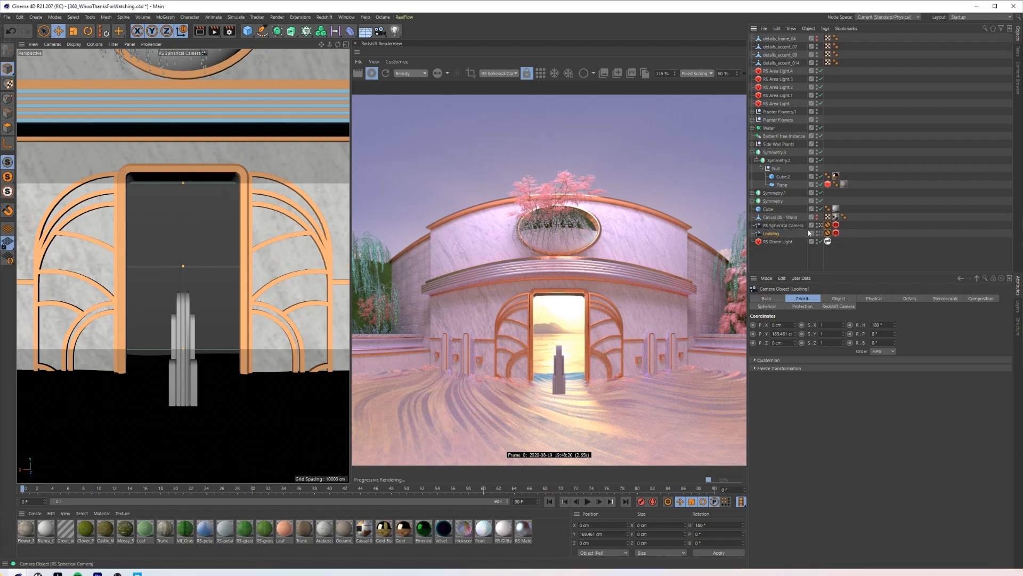
Step: Unlock the H, P and B rotation in the Looking camera's Protection tag and rename the original camera Main
{"action": "left_click", "coordinate": [828, 233]}
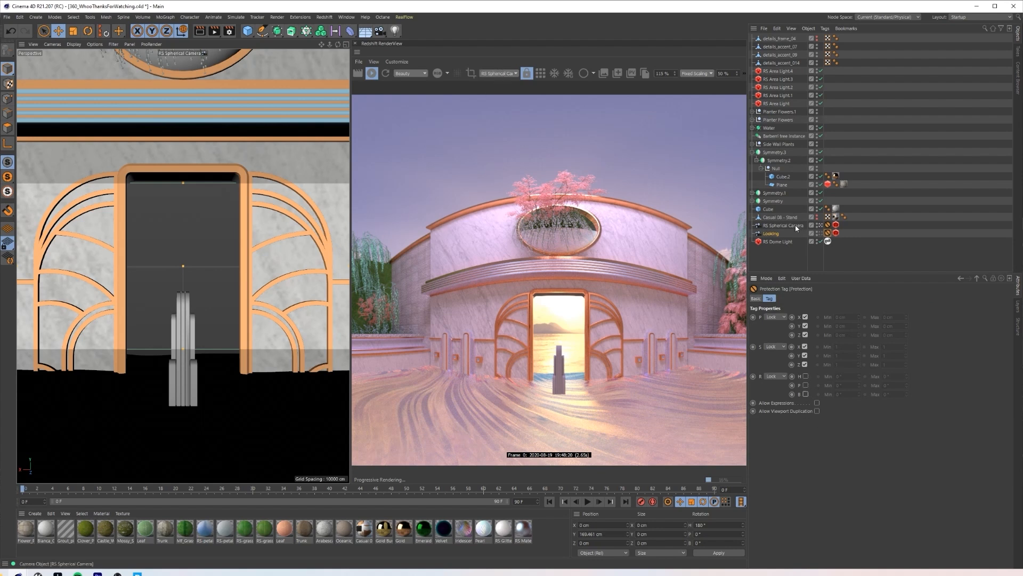
{"action": "double_click", "coordinate": [795, 227]}
{"action": "type", "text": "Main"}
{"action": "key", "text": "Return"}
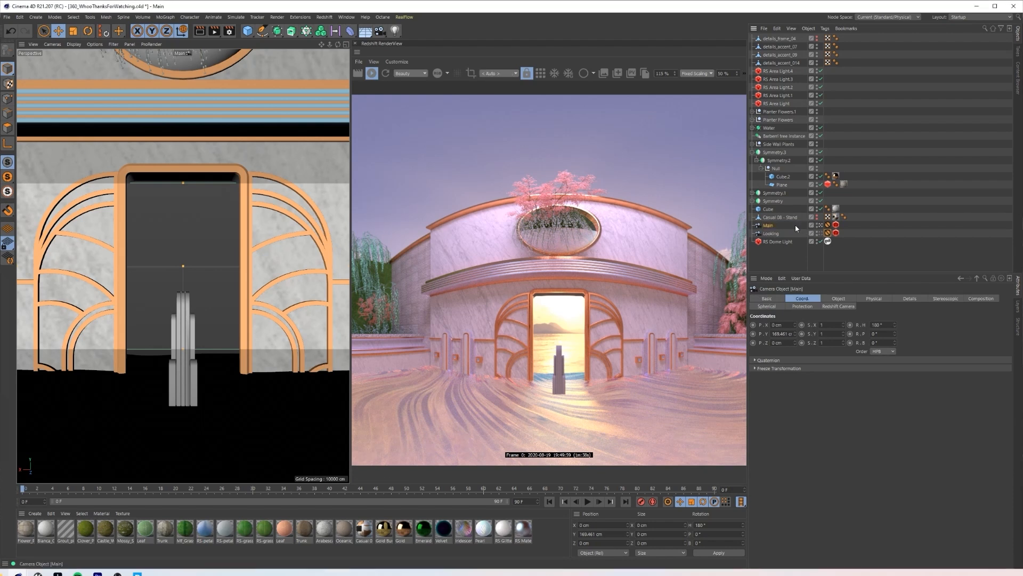
Step: Lock the Redshift RenderView to the Main camera and look around the viewport through the Looking camera
{"action": "left_click", "coordinate": [498, 73]}
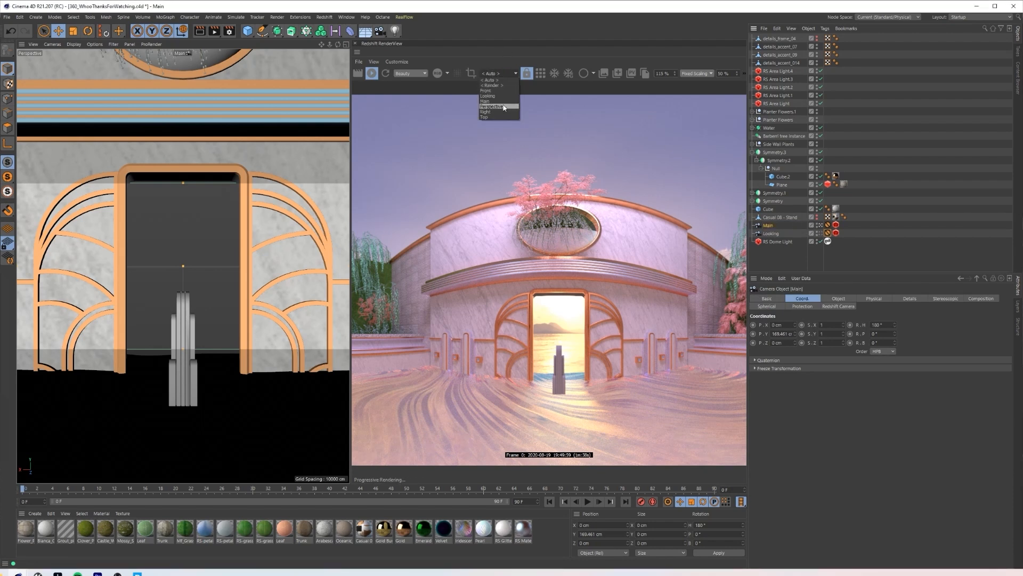
{"action": "left_click", "coordinate": [500, 106]}
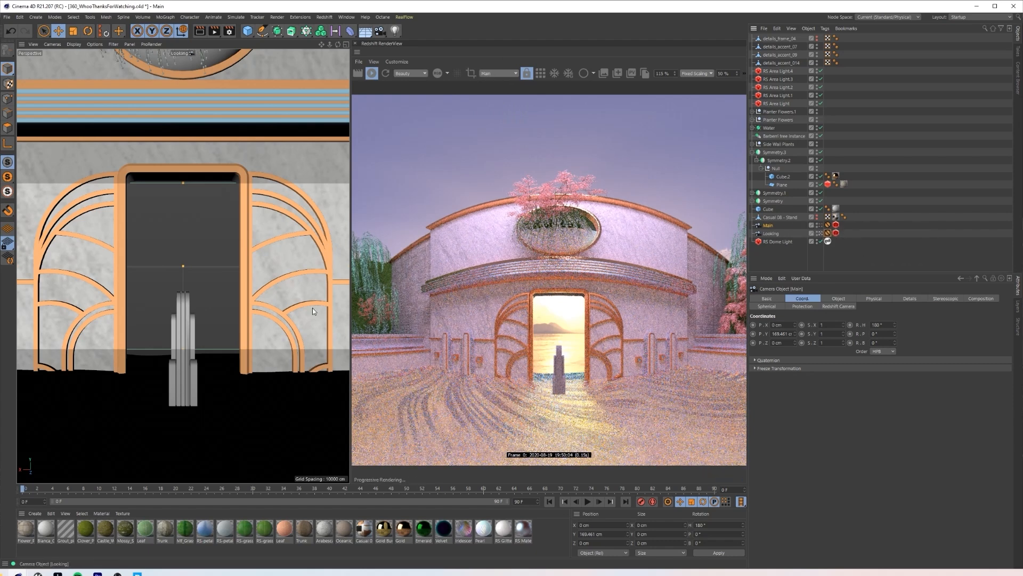
{"action": "left_click", "coordinate": [819, 233]}
{"action": "left_click_drag", "start_coordinate": [92, 287], "coordinate": [203, 334], "text": "alt"}
Step: Put the stepped pillar details_accent_07 in front of the door under a new Symmetry object
{"action": "left_click", "coordinate": [202, 333]}
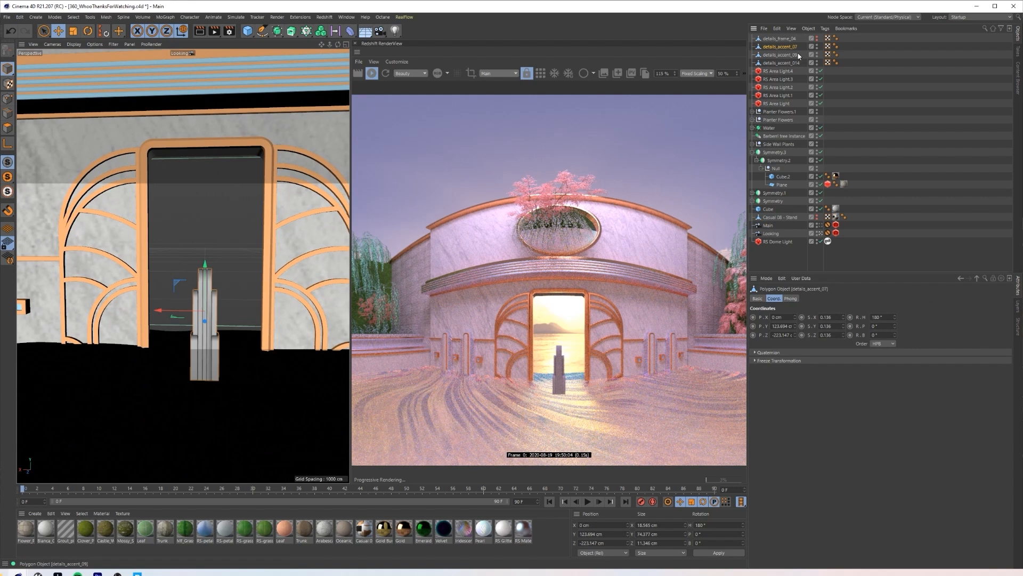
{"action": "left_click", "coordinate": [277, 31]}
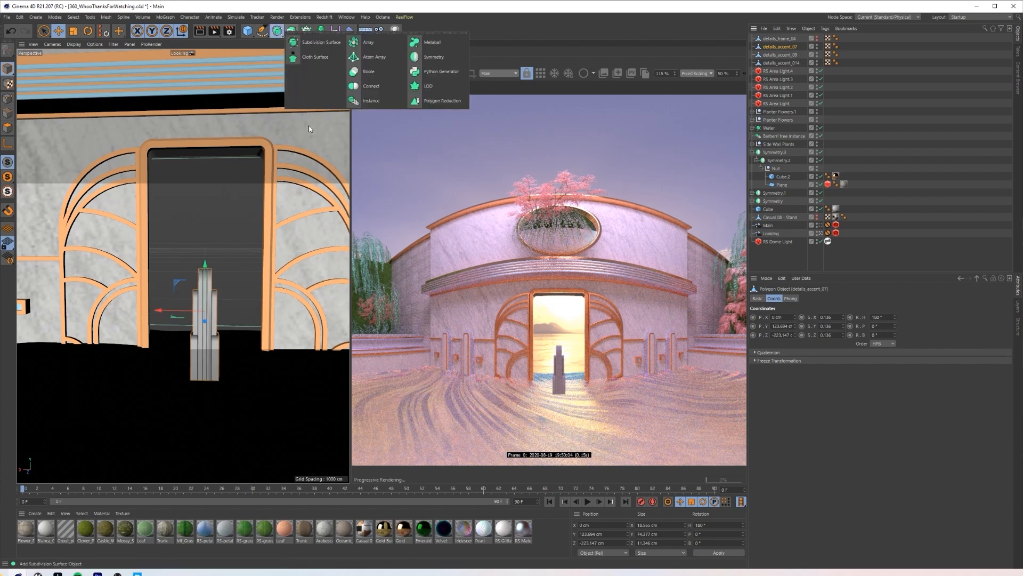
{"action": "left_click", "coordinate": [433, 56], "text": "alt"}
{"action": "scroll", "coordinate": [558, 235], "scroll_direction": "down", "scroll_amount": 3}
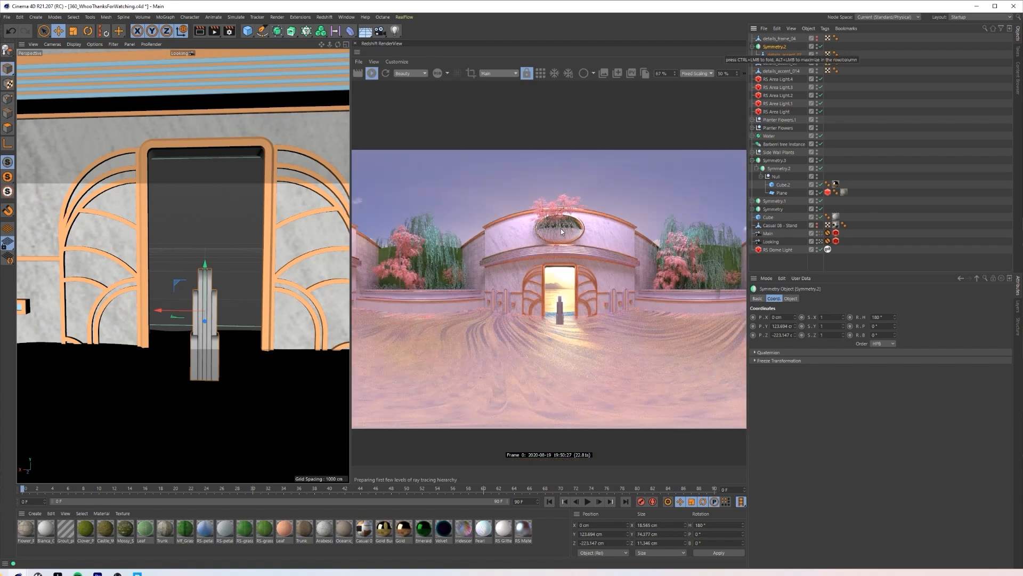
{"action": "scroll", "coordinate": [558, 235], "scroll_direction": "up", "scroll_amount": 2}
Step: Move the stepped pillar inside the Symmetry to the facade's outer corner, at about X -495 cm and Z 214 cm
{"action": "left_click", "coordinate": [198, 312]}
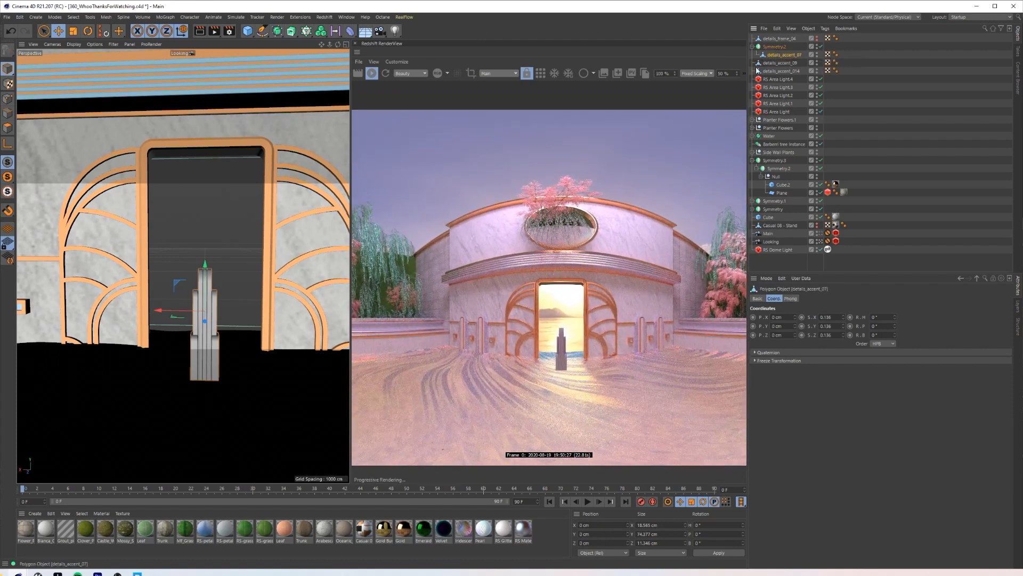
{"action": "left_click_drag", "start_coordinate": [198, 312], "coordinate": [57, 332]}
{"action": "left_click_drag", "start_coordinate": [185, 325], "coordinate": [37, 310]}
{"action": "left_click_drag", "start_coordinate": [196, 342], "coordinate": [166, 347], "text": "alt"}
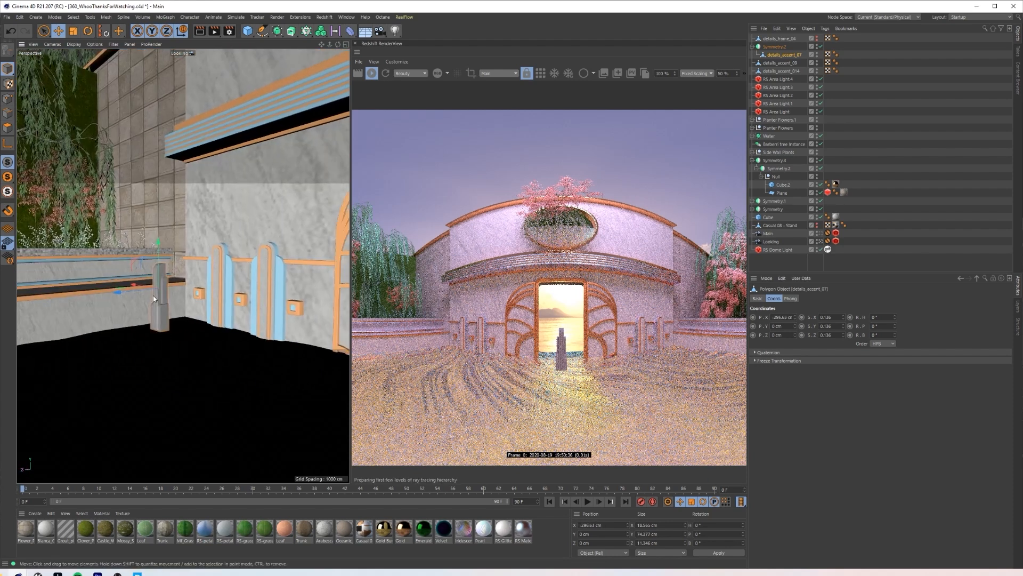
{"action": "left_click_drag", "start_coordinate": [122, 297], "coordinate": [150, 270]}
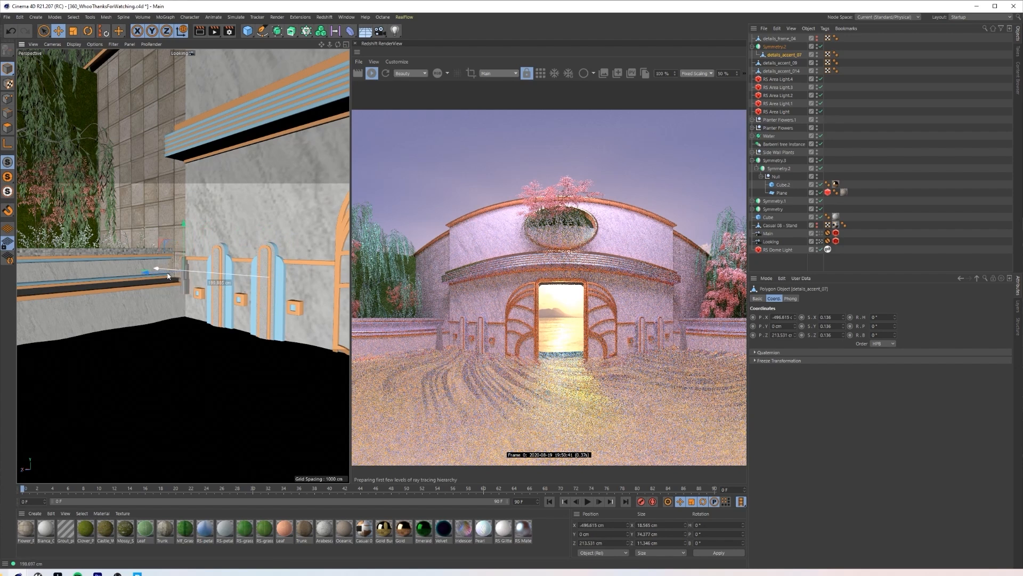
Step: Scale the corner pillar up to about 48 × 193 × 29 cm and shift it sideways to about X -480 cm
{"action": "key", "text": "t"}
{"action": "left_click_drag", "start_coordinate": [188, 313], "coordinate": [224, 307]}
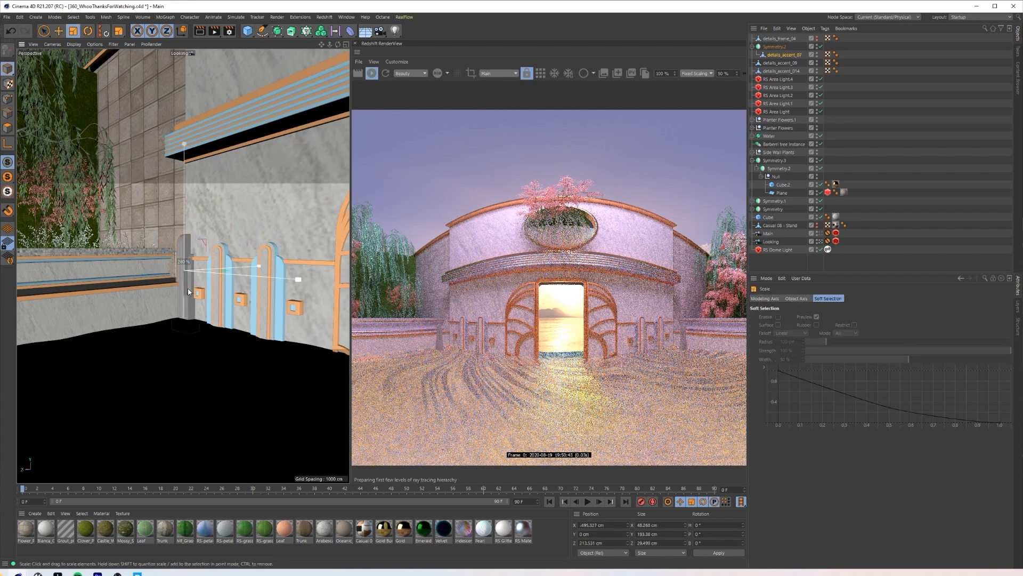
{"action": "key", "text": "e"}
{"action": "left_click_drag", "start_coordinate": [151, 269], "coordinate": [162, 270]}
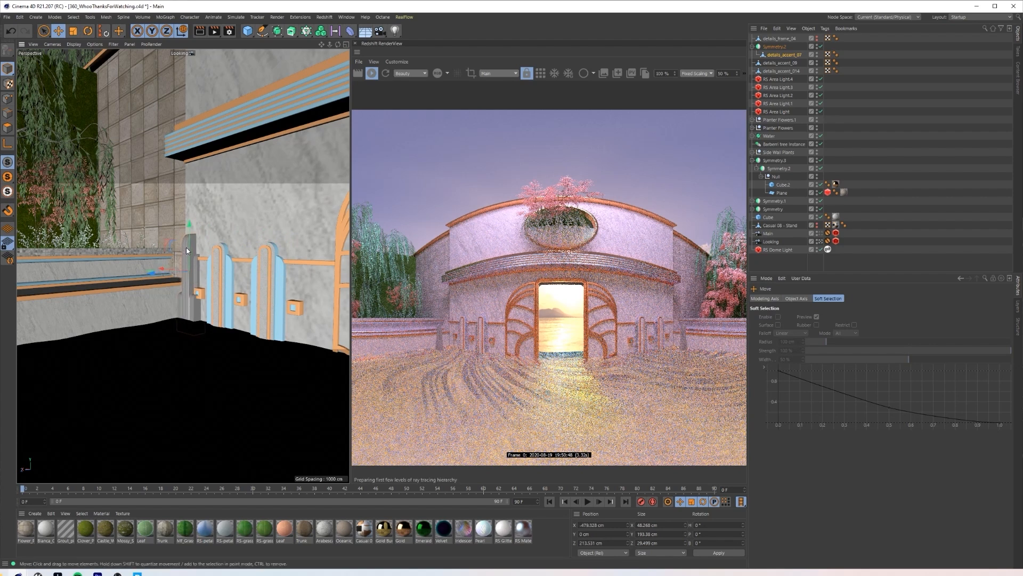
Step: Set a render region around the corner pillar and pull its lower points about 138 cm down through the floor
{"action": "scroll", "coordinate": [472, 367], "scroll_direction": "up", "scroll_amount": 5}
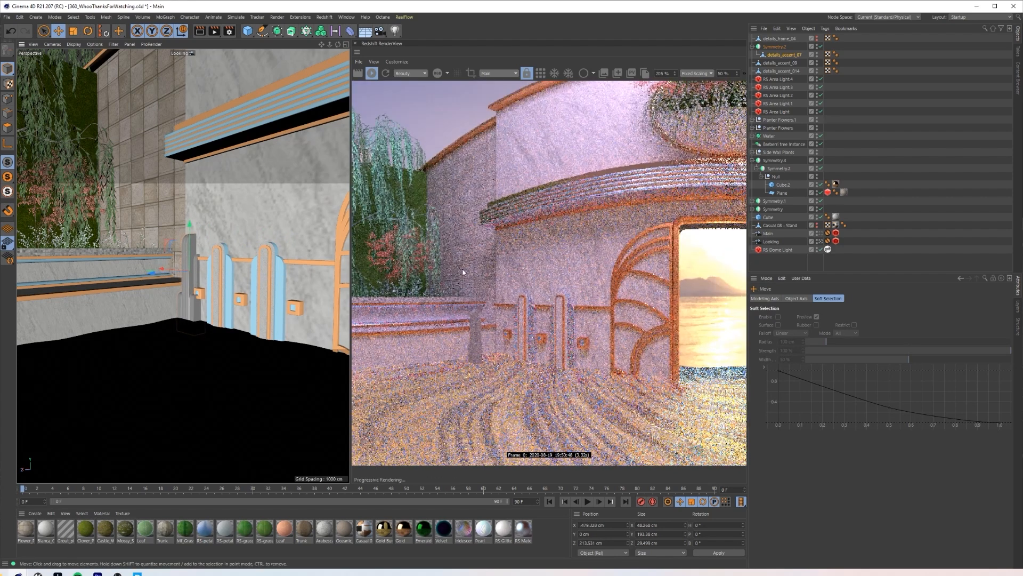
{"action": "left_click_drag", "start_coordinate": [461, 230], "coordinate": [554, 434], "text": "ctrl"}
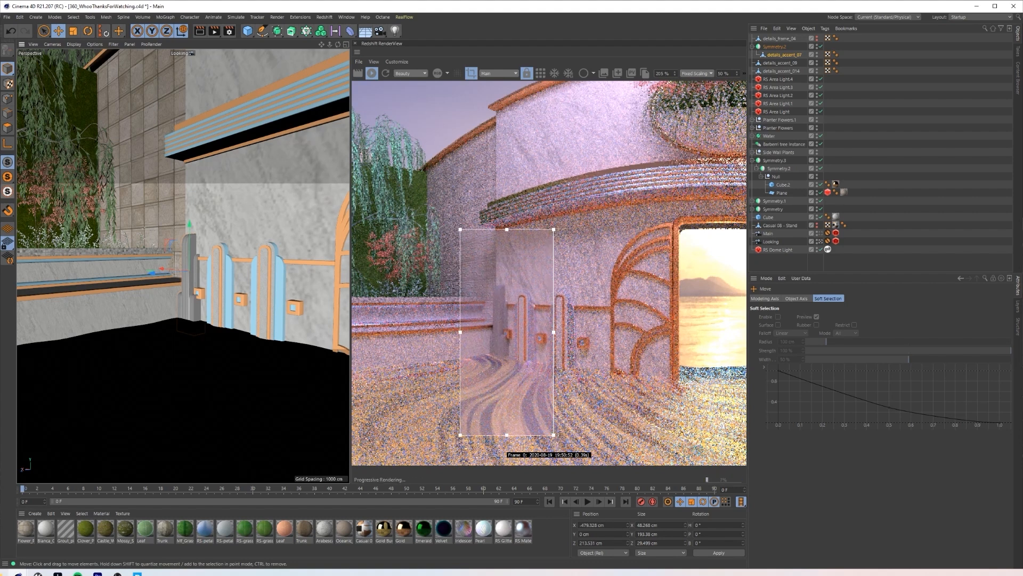
{"action": "left_click", "coordinate": [8, 99]}
{"action": "left_click", "coordinate": [44, 31]}
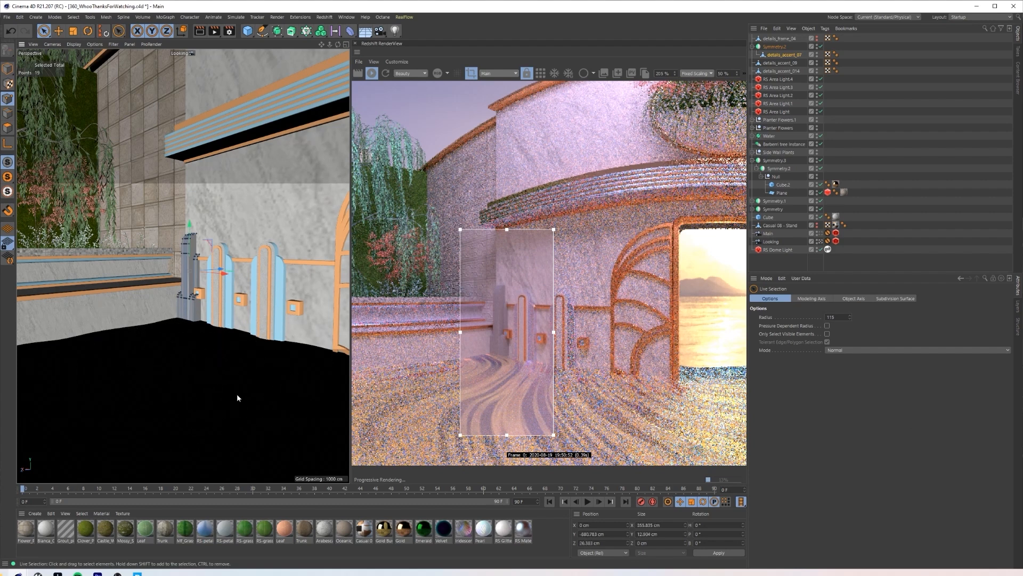
{"action": "left_click_drag", "start_coordinate": [190, 239], "coordinate": [190, 356]}
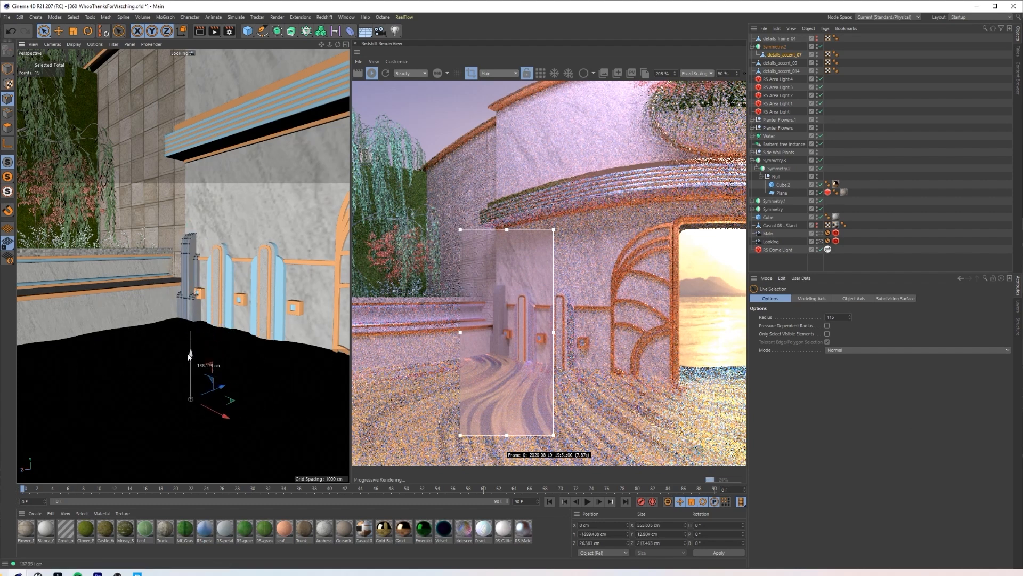
{"action": "scroll", "coordinate": [483, 368], "scroll_direction": "up", "scroll_amount": 3}
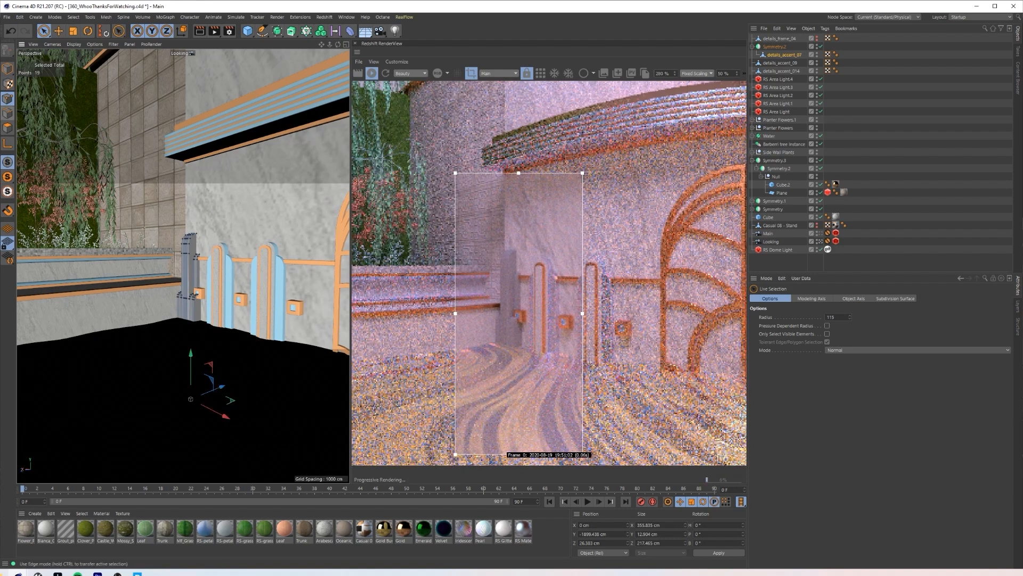
{"action": "left_click", "coordinate": [7, 68]}
{"action": "left_click", "coordinate": [59, 31]}
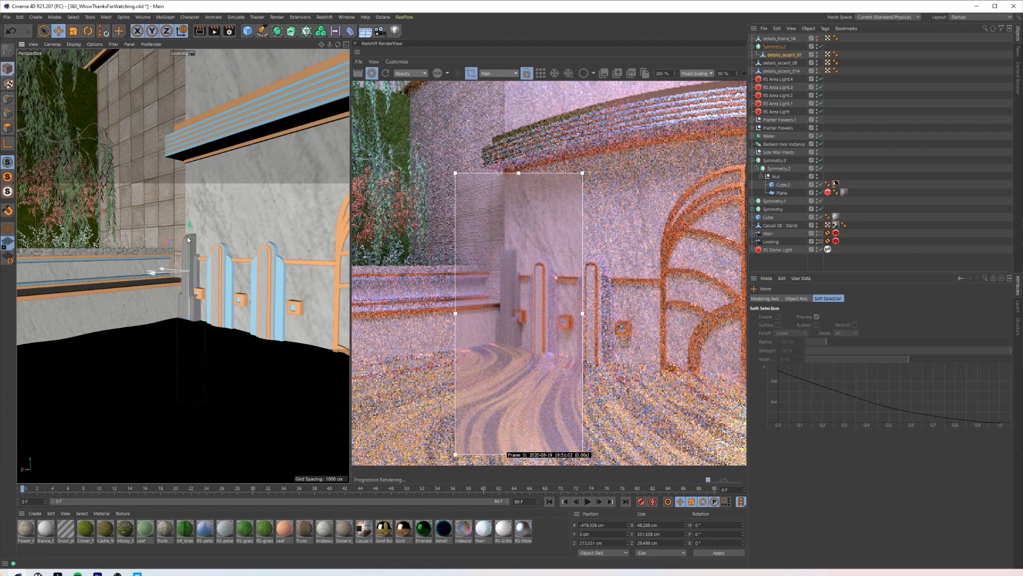
Step: Raise the corner pillar's upper points to the underside of the ledge, for a total height of about 472 cm
{"action": "left_click", "coordinate": [7, 98]}
{"action": "left_click", "coordinate": [44, 31]}
{"action": "left_click", "coordinate": [191, 236]}
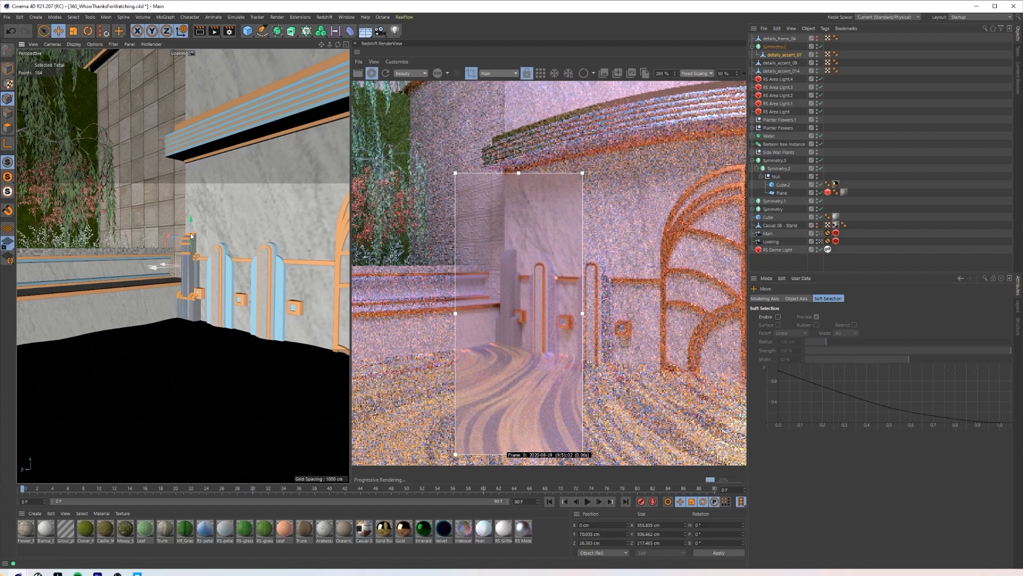
{"action": "left_click_drag", "start_coordinate": [192, 223], "coordinate": [200, 149]}
{"action": "left_click", "coordinate": [8, 69]}
{"action": "left_click_drag", "start_coordinate": [257, 265], "coordinate": [256, 219], "text": "alt"}
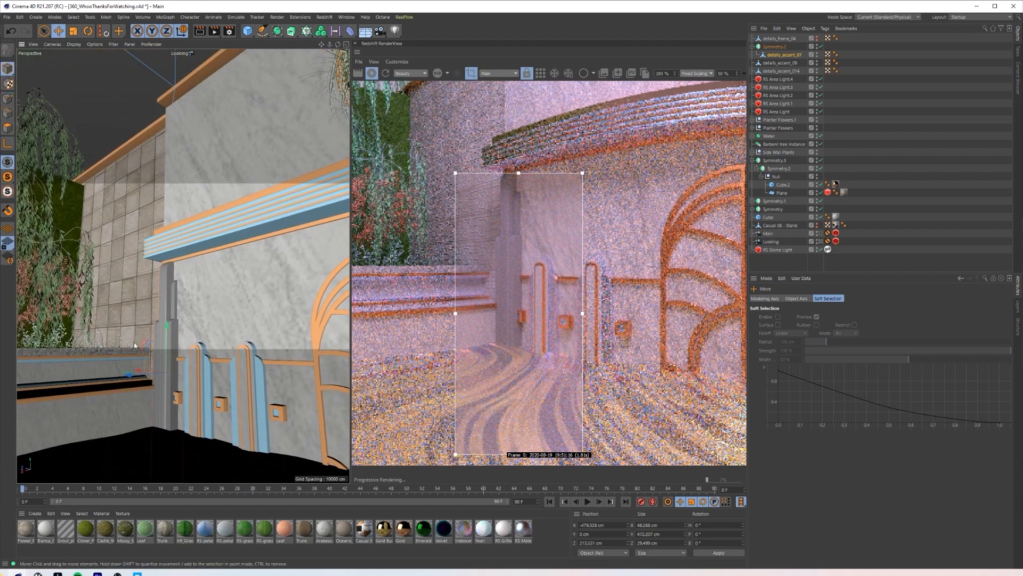
Step: Duplicate the corner pillar upward so the copy stands above the ledge, and rotate the copy 180° to flip it upside down
{"action": "left_click_drag", "start_coordinate": [165, 346], "coordinate": [187, 154]}
{"action": "key", "text": "r"}
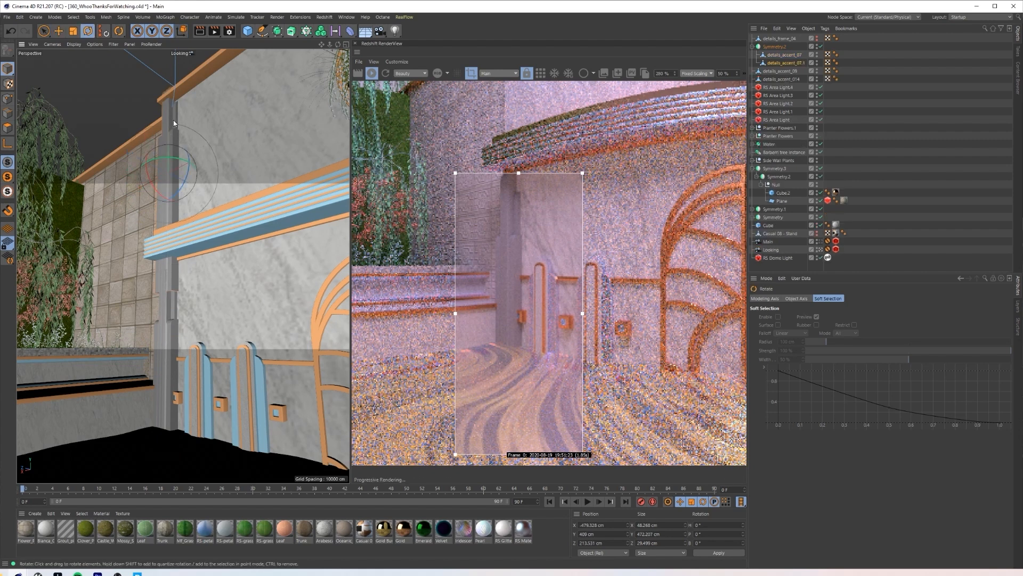
{"action": "left_click_drag", "start_coordinate": [182, 176], "coordinate": [33, 128]}
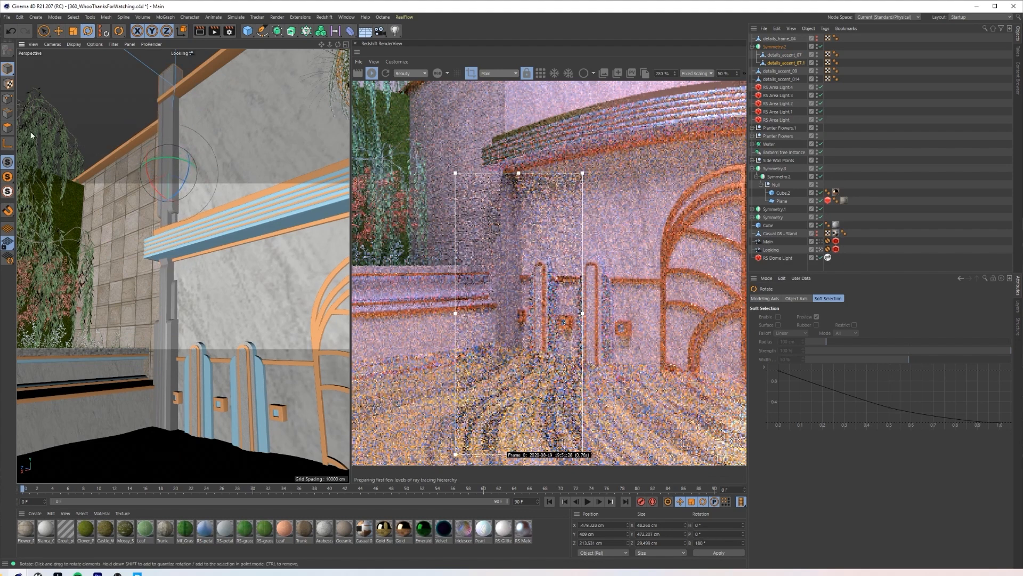
Step: Select the lower points of the flipped pillar copy and raise them until its stepped part sits just above the ledge
{"action": "left_click", "coordinate": [43, 31]}
{"action": "left_click", "coordinate": [8, 97]}
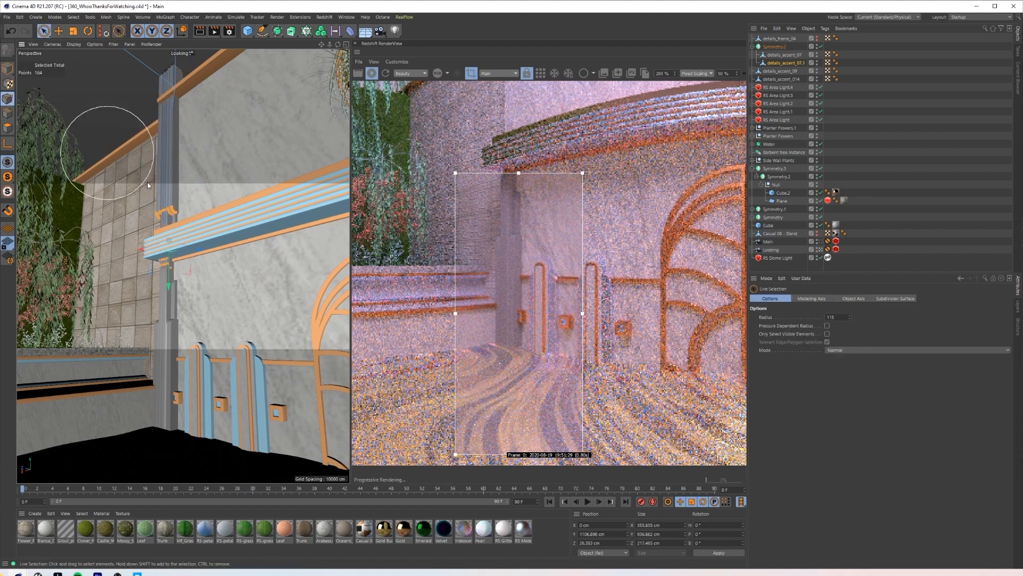
{"action": "left_click_drag", "start_coordinate": [169, 284], "coordinate": [172, 243]}
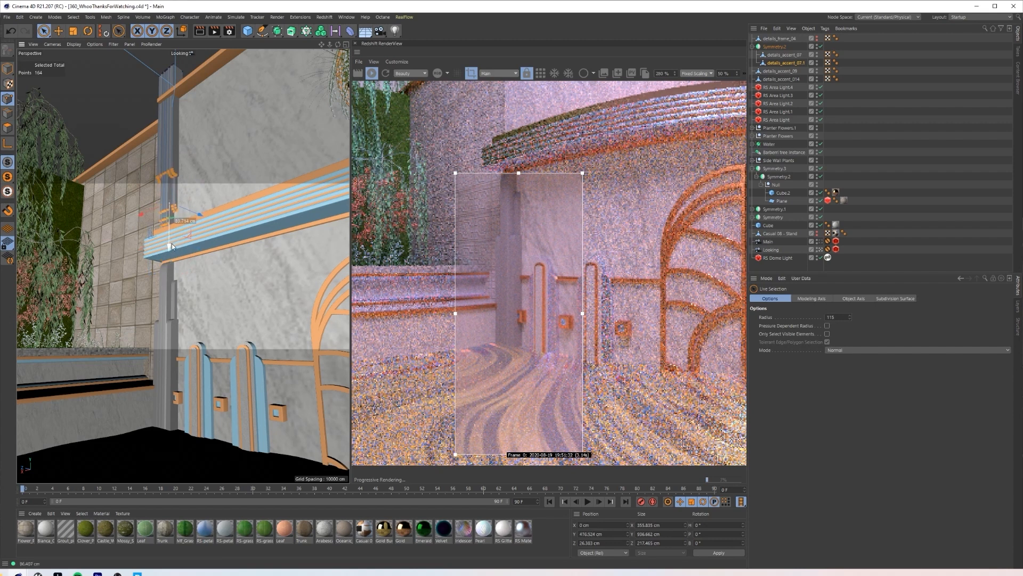
{"action": "key", "text": "i"}
{"action": "left_click", "coordinate": [172, 148]}
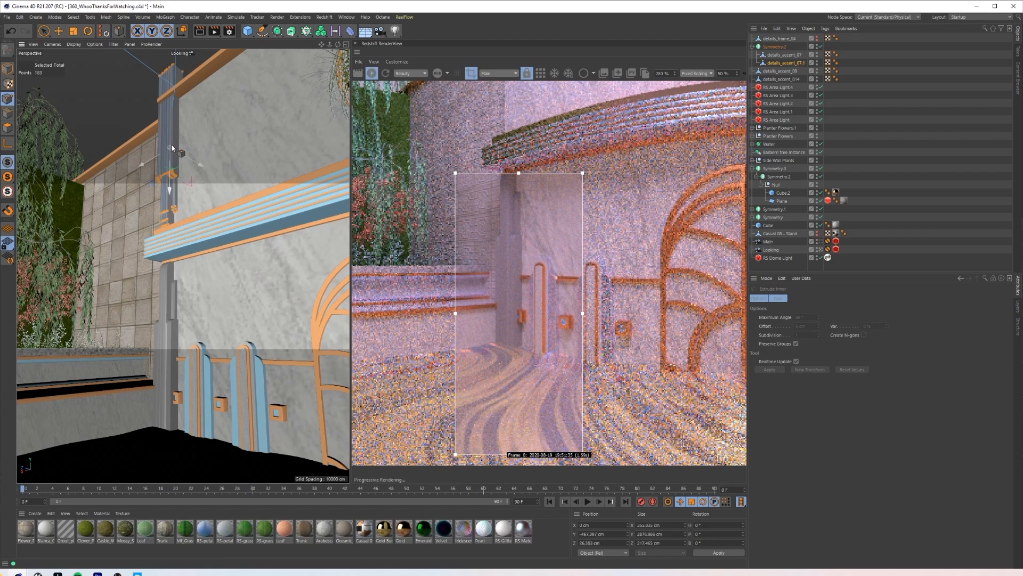
Step: Lower the upper pillar's top points to the facade's roof trim and check the whole building in the render
{"action": "left_click", "coordinate": [49, 34]}
{"action": "left_click", "coordinate": [63, 40]}
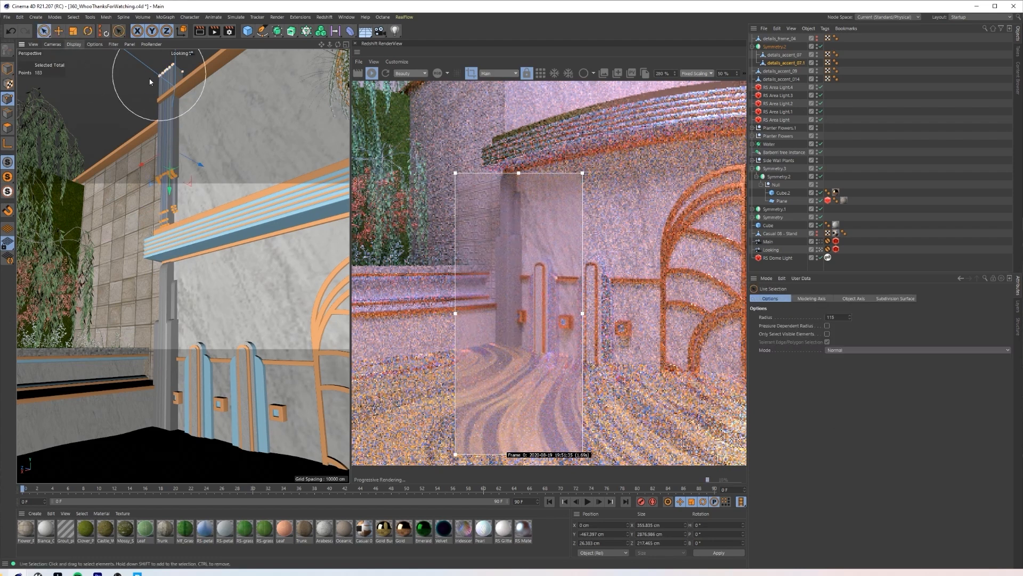
{"action": "left_click", "coordinate": [174, 67]}
{"action": "left_click_drag", "start_coordinate": [173, 67], "coordinate": [164, 132]}
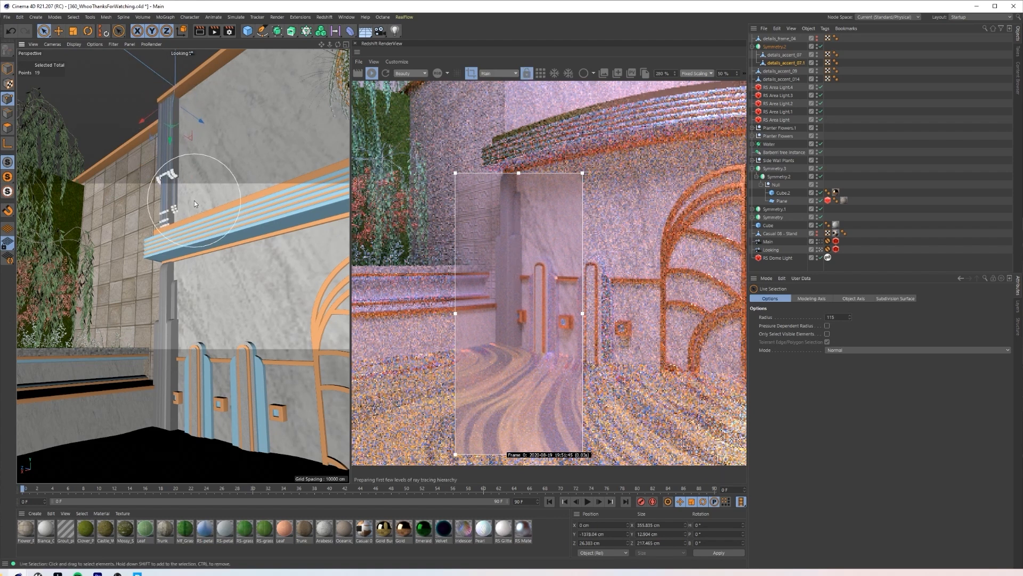
{"action": "scroll", "coordinate": [533, 299], "scroll_direction": "down", "scroll_amount": 4}
{"action": "left_click_drag", "start_coordinate": [530, 302], "coordinate": [525, 215]}
{"action": "left_click_drag", "start_coordinate": [521, 284], "coordinate": [520, 338]}
{"action": "scroll", "coordinate": [566, 323], "scroll_direction": "down", "scroll_amount": 3}
{"action": "middle_click_drag", "start_coordinate": [626, 317], "coordinate": [519, 319]}
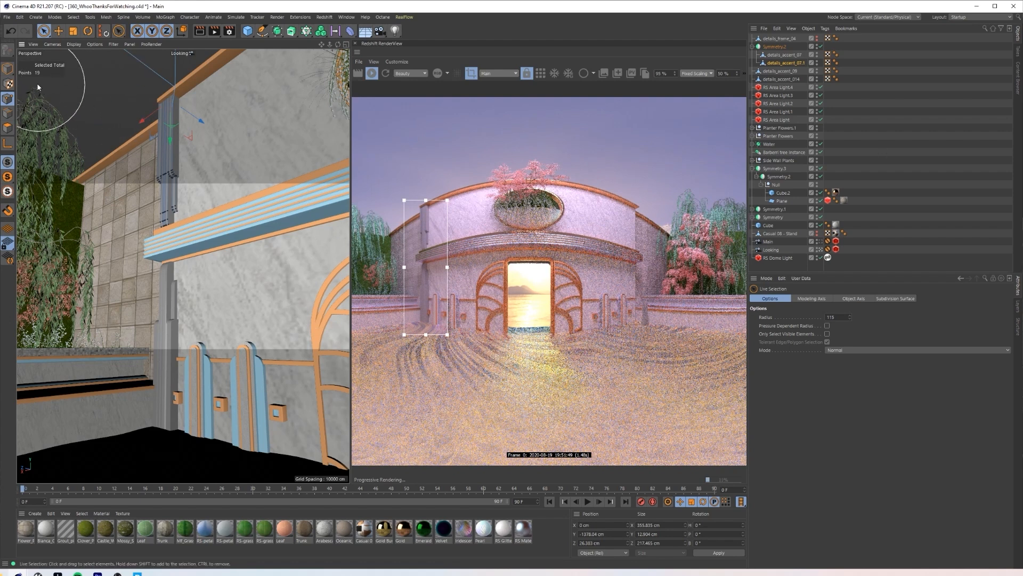
Step: Apply the Gold material to both corner pillar pieces, details_accent_07 and details_accent_07.1
{"action": "left_click", "coordinate": [868, 94]}
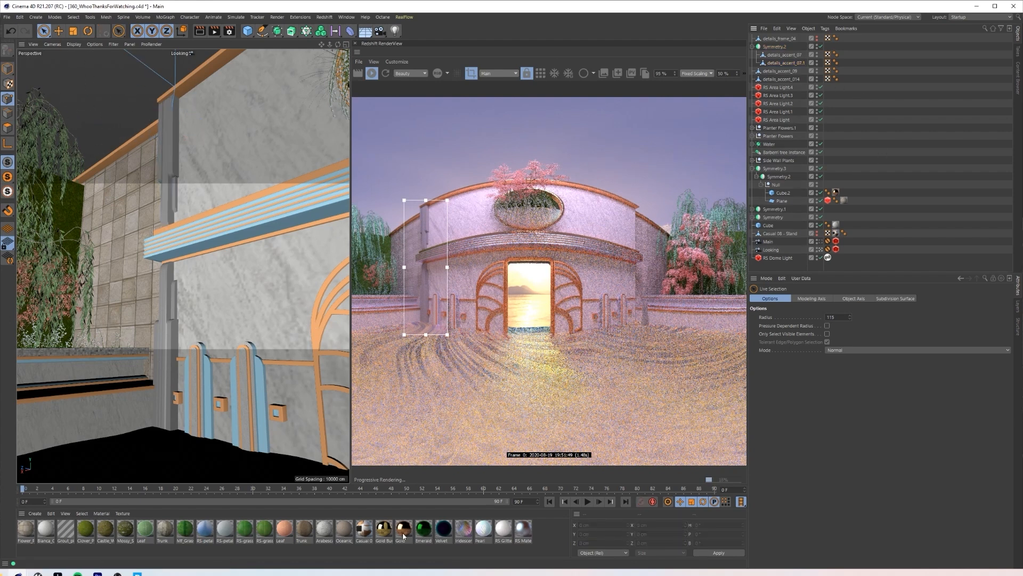
{"action": "left_click_drag", "start_coordinate": [793, 63], "coordinate": [845, 55]}
{"action": "left_click", "coordinate": [789, 55]}
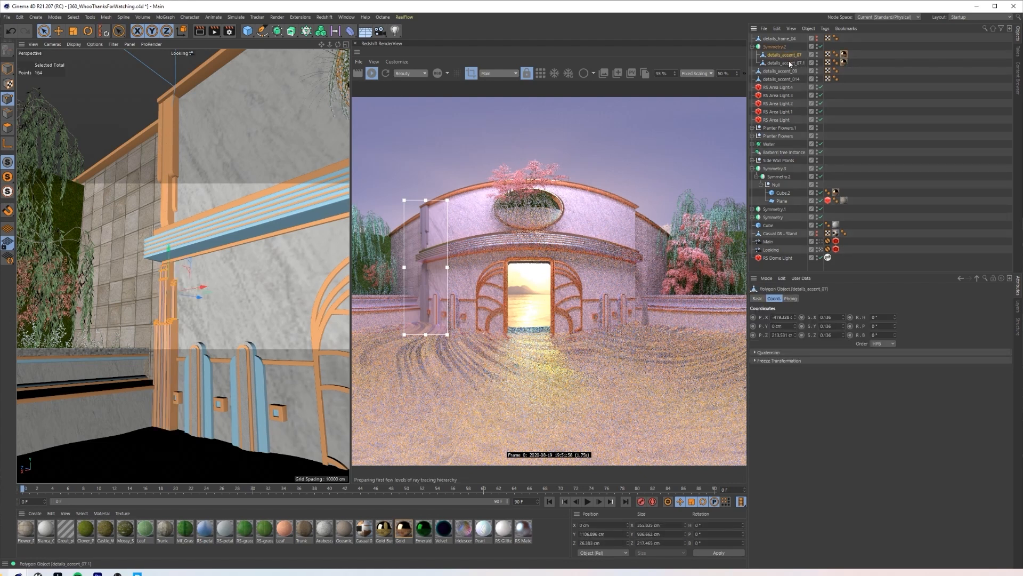
Step: Loop-select the lower pillar's accent polygons, restrict its Gold material to Polygon Selection.1, and give the remaining surfaces marble
{"action": "left_click", "coordinate": [8, 129]}
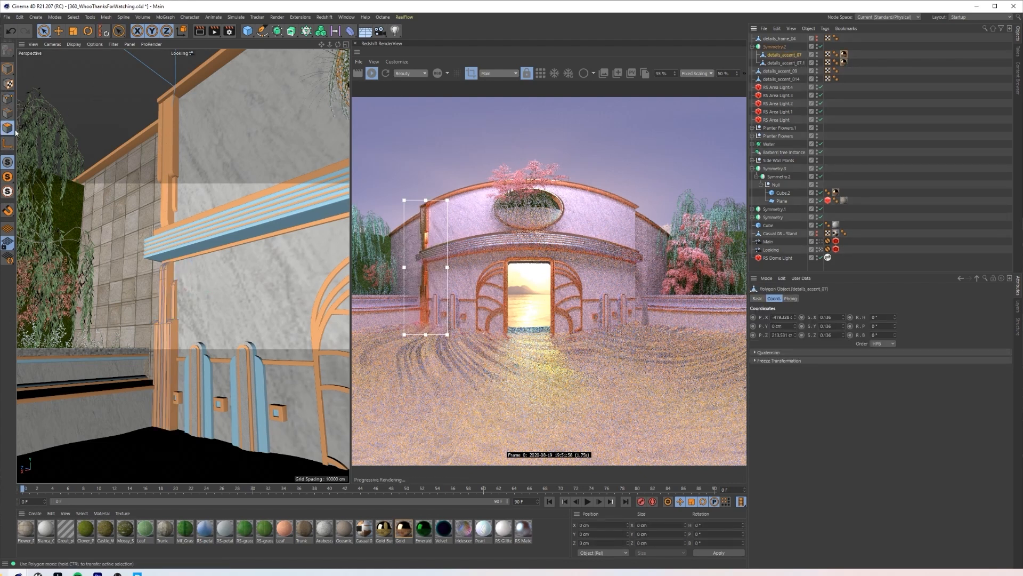
{"action": "key", "text": "u"}
{"action": "key", "text": "l"}
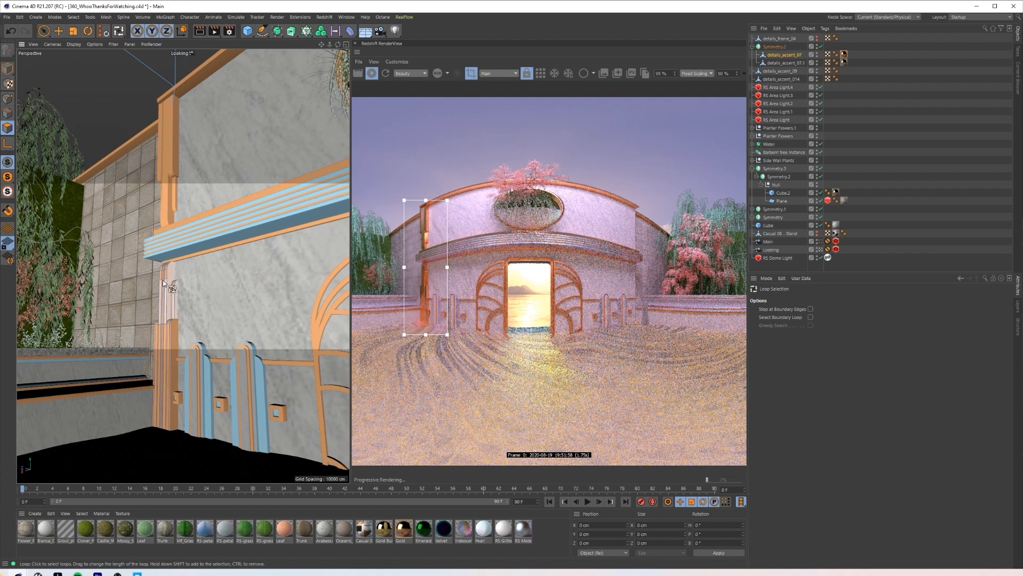
{"action": "left_click", "coordinate": [163, 279]}
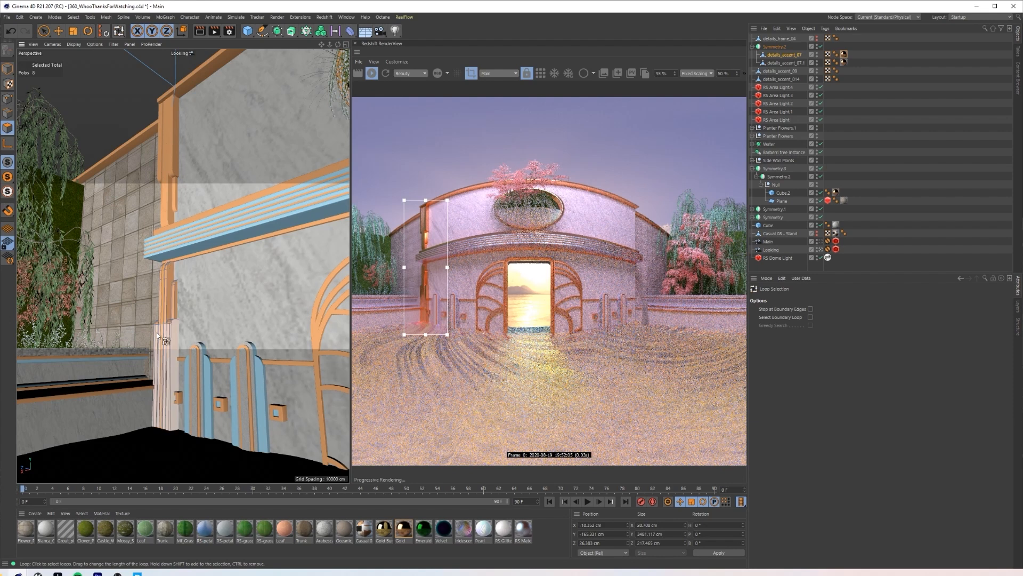
{"action": "left_click", "coordinate": [168, 324]}
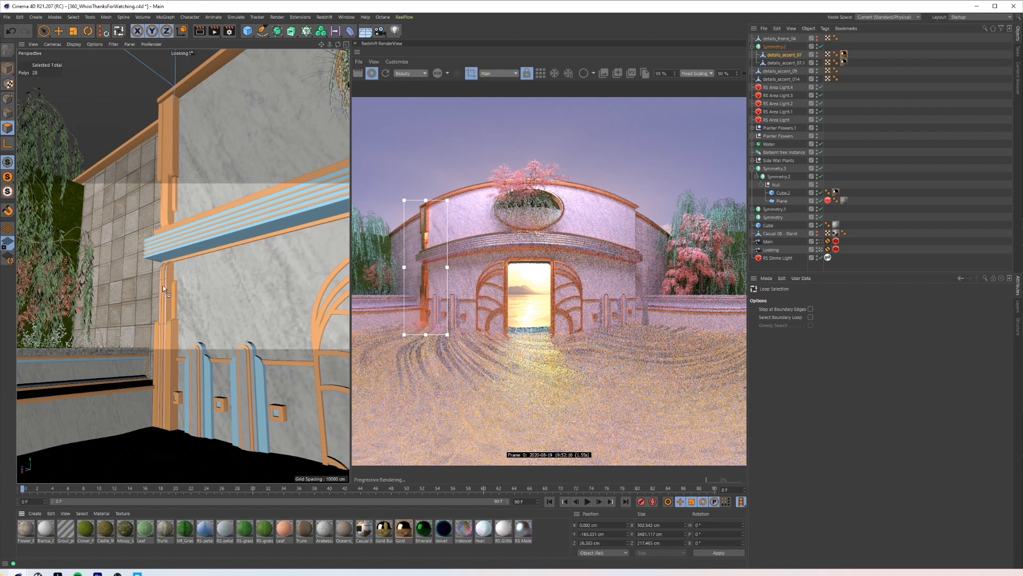
{"action": "left_click_drag", "start_coordinate": [167, 297], "coordinate": [167, 298]}
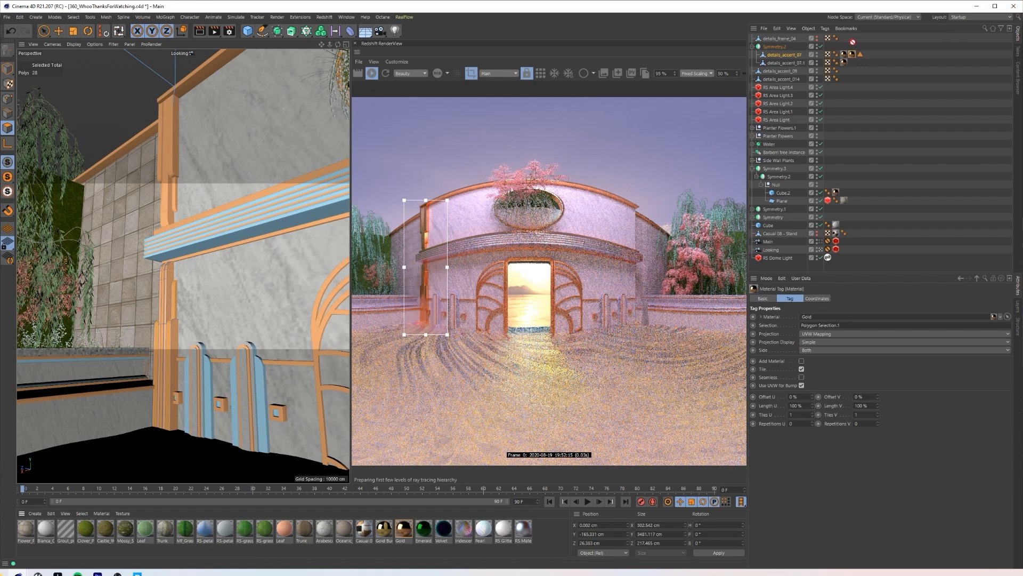
{"action": "scroll", "coordinate": [416, 237], "scroll_direction": "up", "scroll_amount": 3}
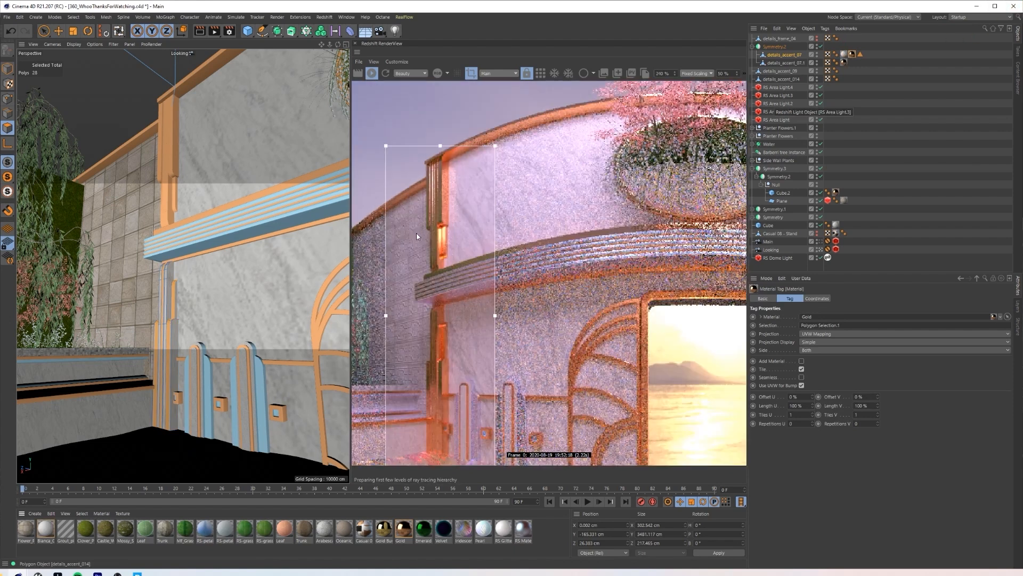
{"action": "scroll", "coordinate": [417, 232], "scroll_direction": "down", "scroll_amount": 1}
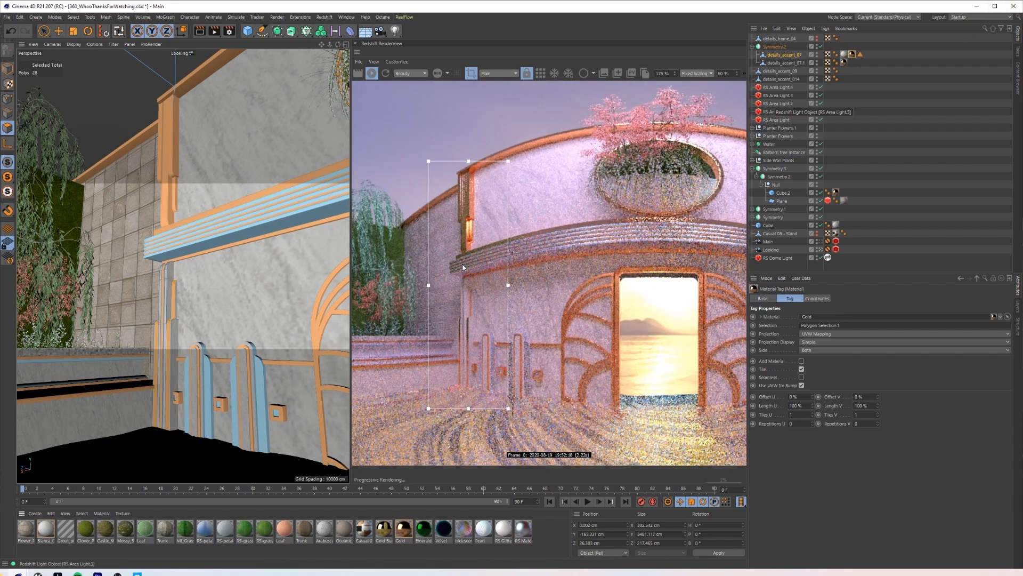
Step: Replace the upper pillar's Gold material with copies of the lower pillar's material and polygon selection tags
{"action": "left_click", "coordinate": [866, 64]}
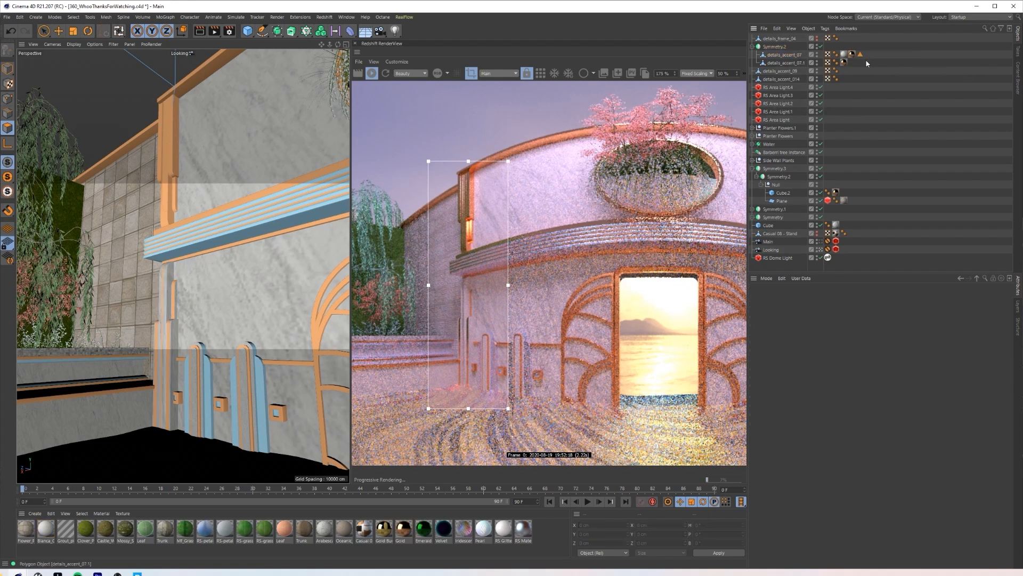
{"action": "left_click", "coordinate": [844, 62]}
{"action": "key", "text": "Delete"}
{"action": "left_click_drag", "start_coordinate": [841, 44], "coordinate": [850, 63]}
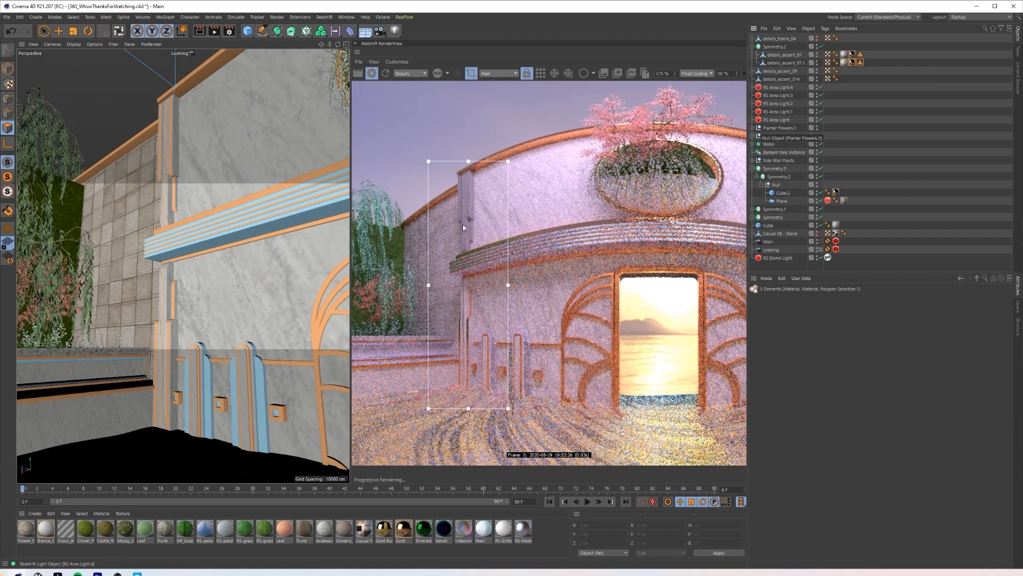
Step: Enlarge the render region to cover the building's full facade width and its roofline
{"action": "scroll", "coordinate": [456, 195], "scroll_direction": "down", "scroll_amount": 3}
{"action": "middle_click_drag", "start_coordinate": [498, 255], "coordinate": [464, 278]}
{"action": "left_click_drag", "start_coordinate": [452, 271], "coordinate": [671, 271]}
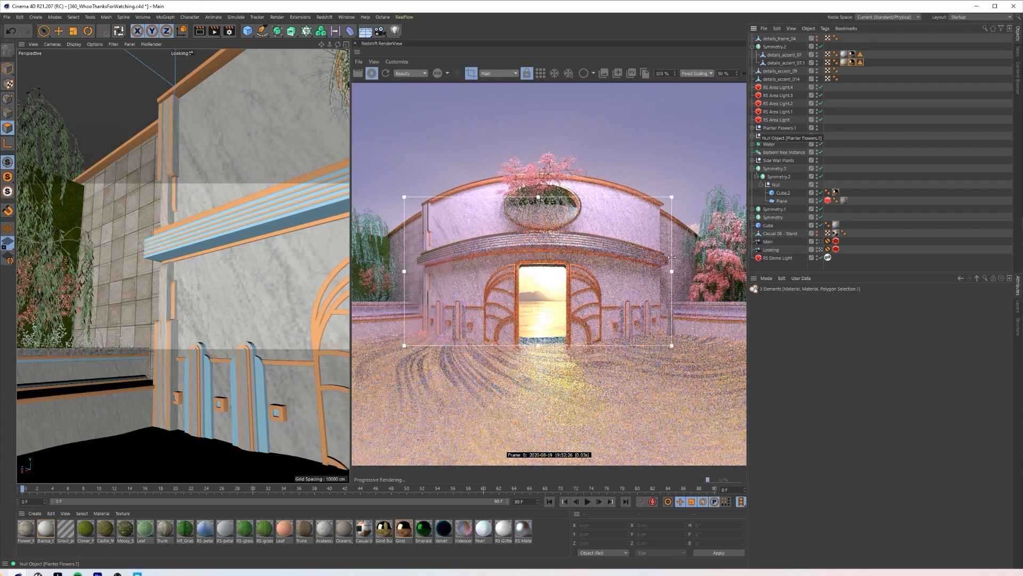
{"action": "left_click_drag", "start_coordinate": [538, 197], "coordinate": [538, 168]}
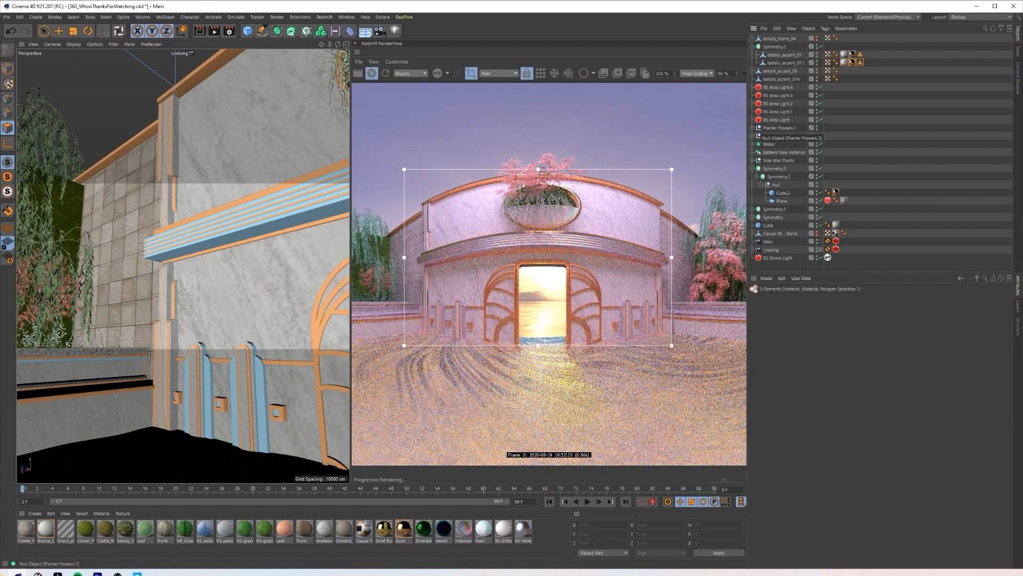
Step: Return to moving whole objects and nest the upper pillar details_accent_07.1 under details_accent_07
{"action": "left_click", "coordinate": [7, 68]}
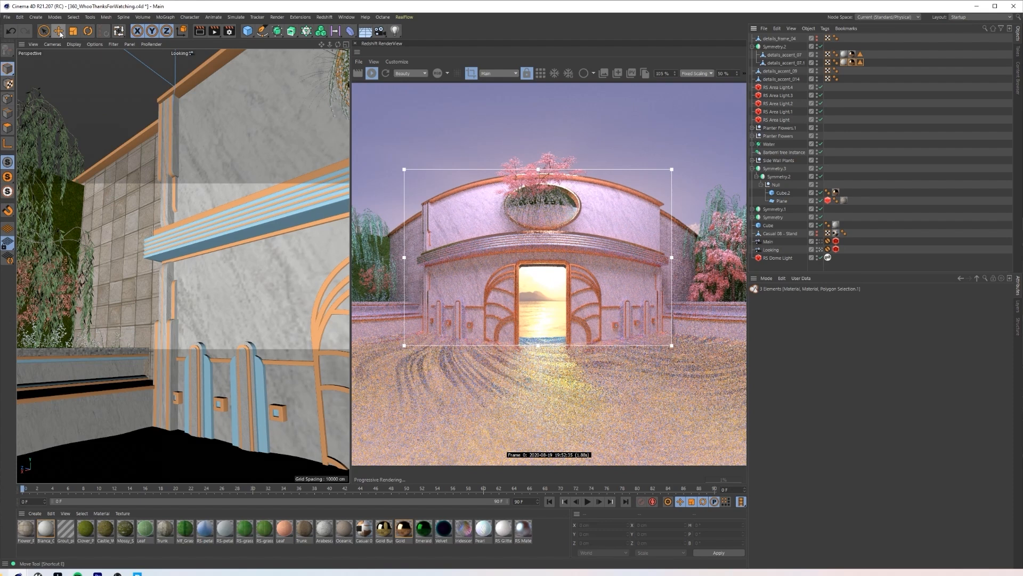
{"action": "left_click", "coordinate": [58, 30]}
{"action": "left_click_drag", "start_coordinate": [781, 61], "coordinate": [784, 54]}
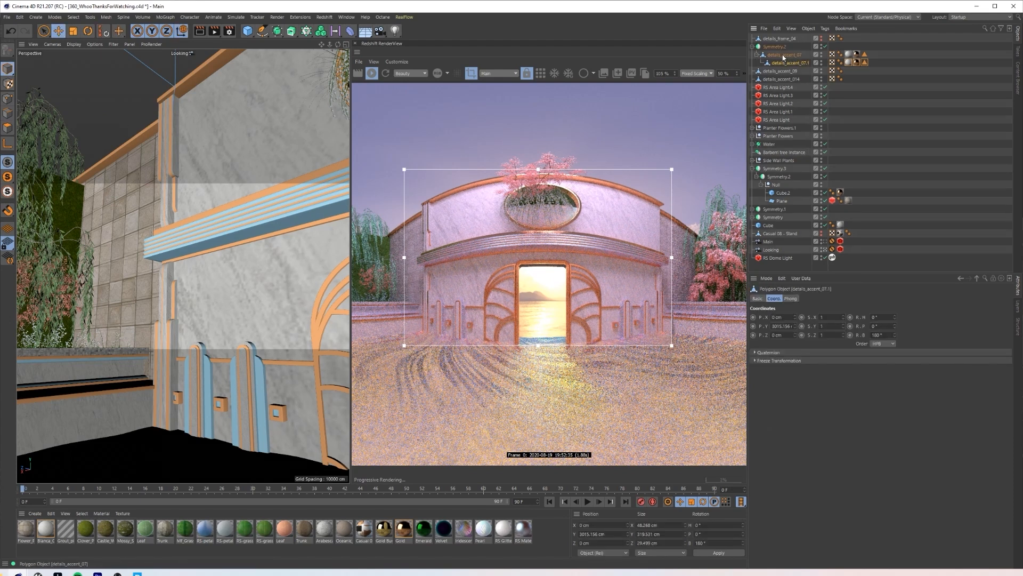
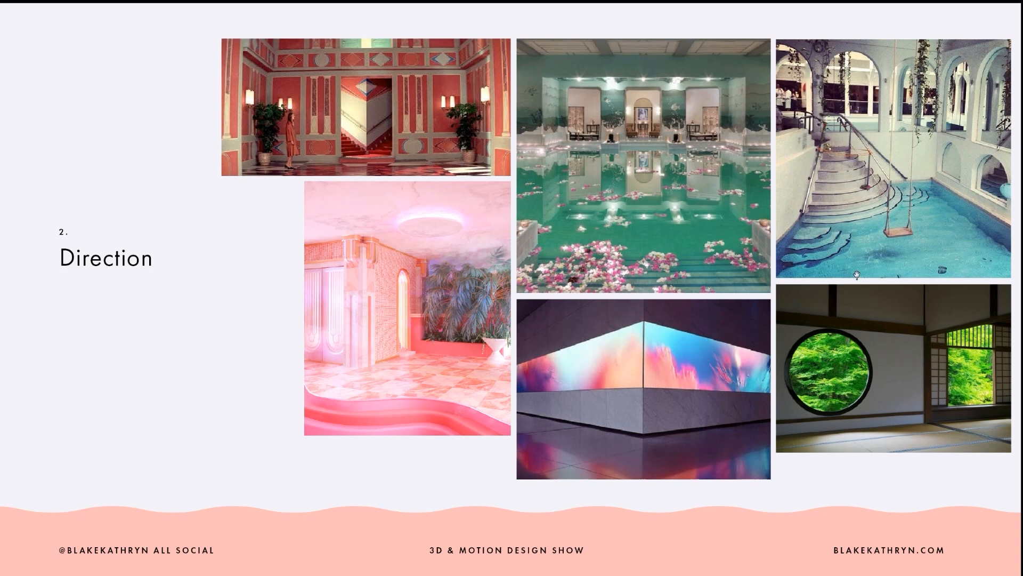
Step: Leave the full-screen Direction moodboard, switch to the Cinema 4D garden scene and widen its viewport
{"action": "key", "text": "Escape"}
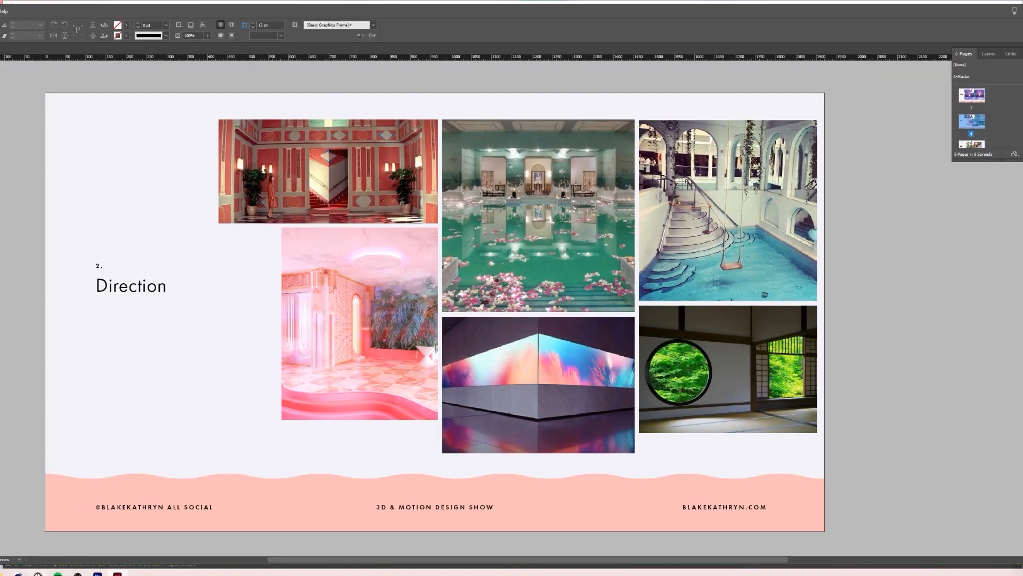
{"action": "mouse_move", "coordinate": [19, 573]}
{"action": "left_click", "coordinate": [15, 552]}
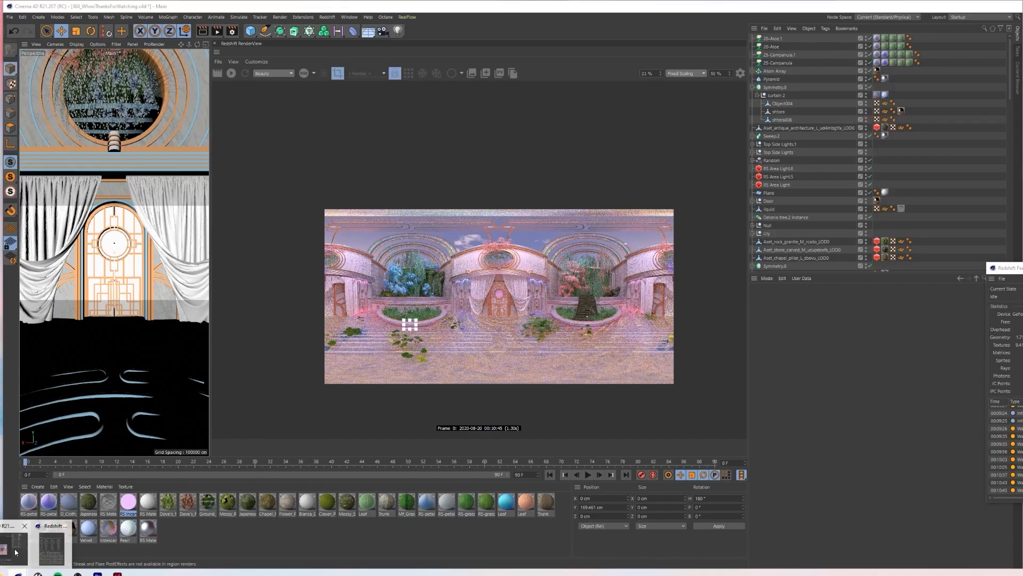
{"action": "left_click_drag", "start_coordinate": [210, 124], "coordinate": [461, 109]}
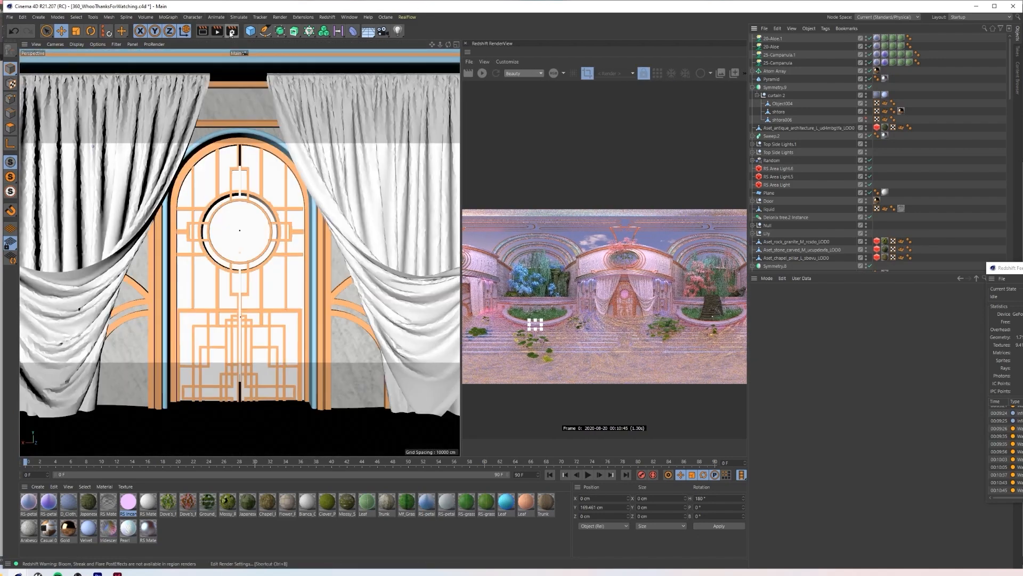
Step: Open the Picture Viewer with the saved render snapshots and place it over the viewport
{"action": "left_click", "coordinate": [350, 17]}
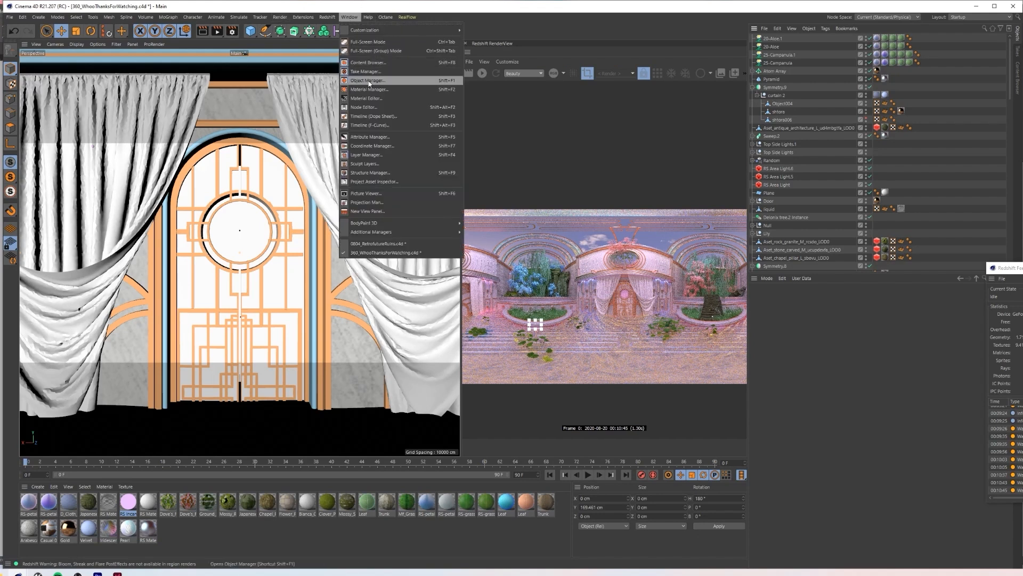
{"action": "left_click", "coordinate": [368, 193]}
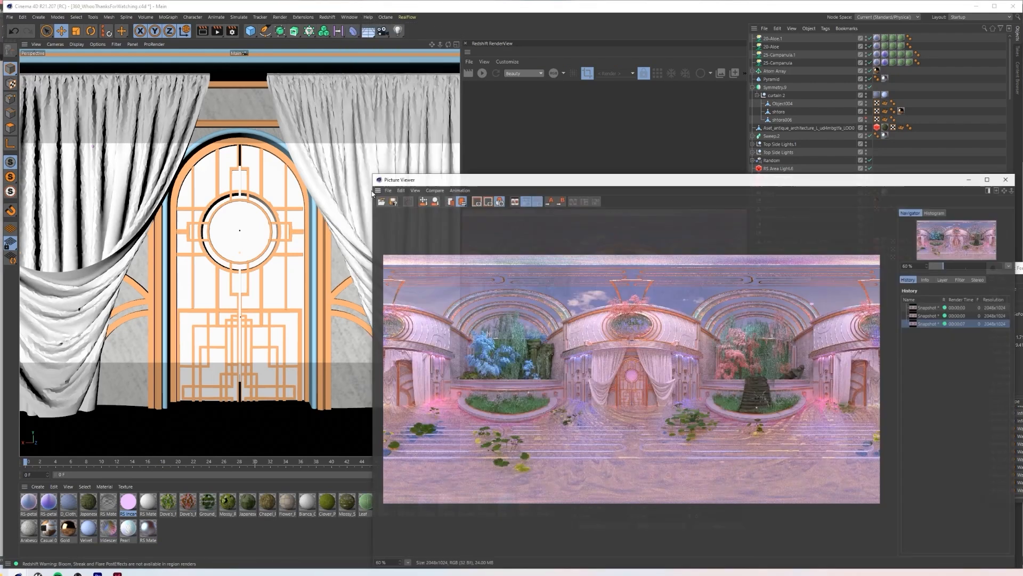
{"action": "left_click_drag", "start_coordinate": [585, 181], "coordinate": [276, 68]}
Step: Examine the 360-degree render snapshot, including the curtained entrance and the planters with the pink and blue trees
{"action": "scroll", "coordinate": [312, 240], "scroll_direction": "up", "scroll_amount": 2}
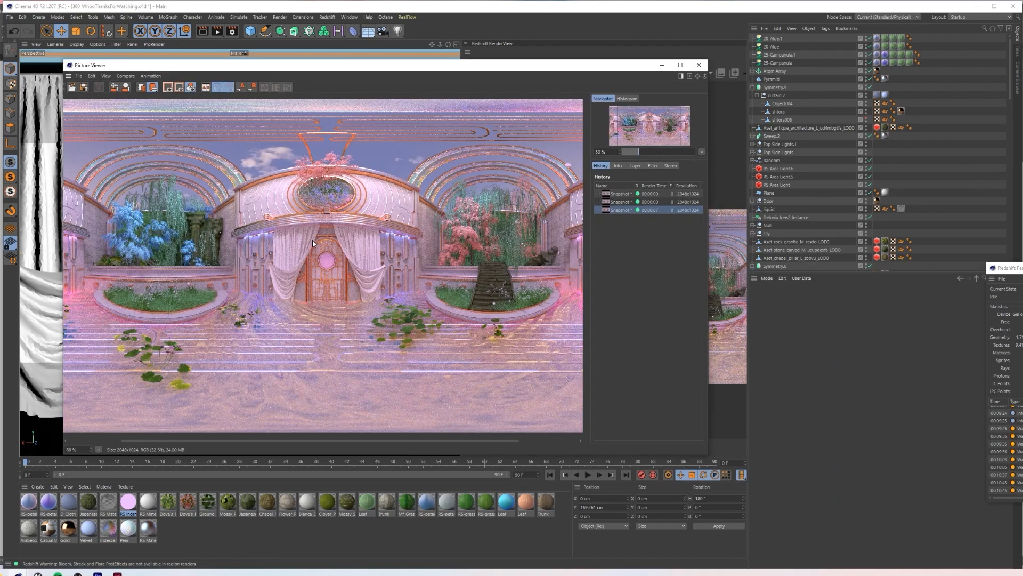
{"action": "scroll", "coordinate": [312, 242], "scroll_direction": "down", "scroll_amount": 1}
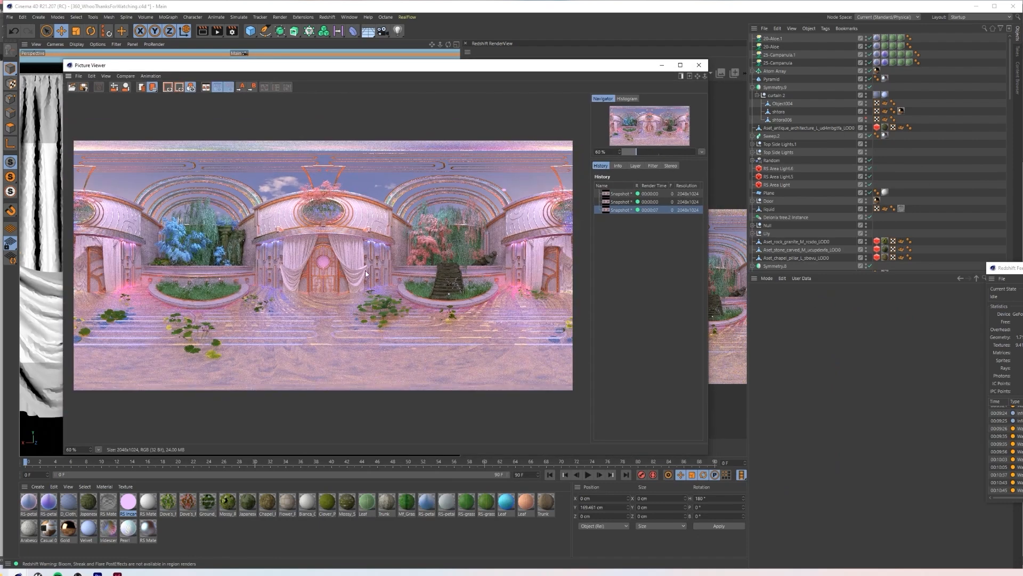
{"action": "scroll", "coordinate": [204, 242], "scroll_direction": "up", "scroll_amount": 2}
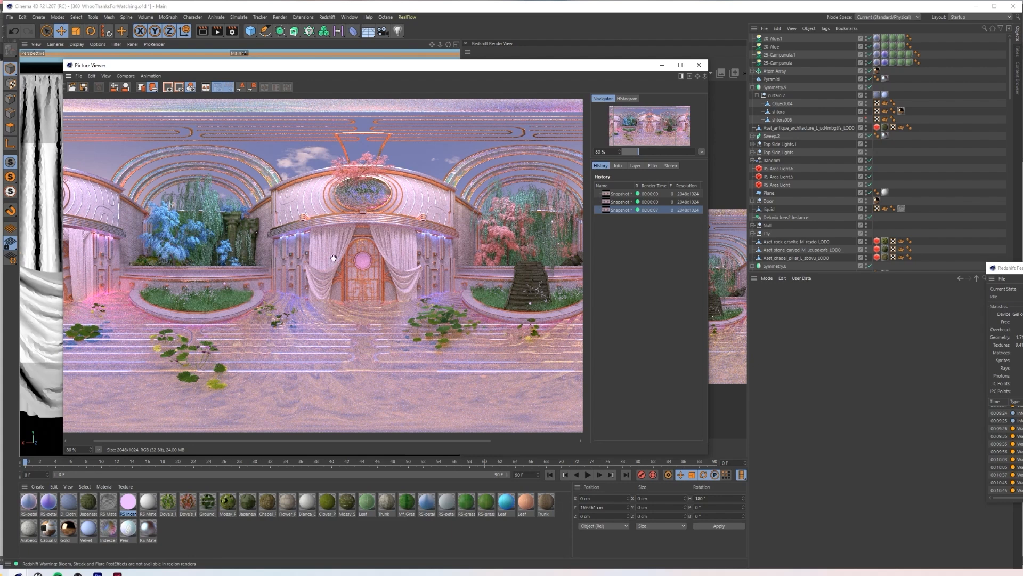
{"action": "scroll", "coordinate": [537, 277], "scroll_direction": "up", "scroll_amount": 3}
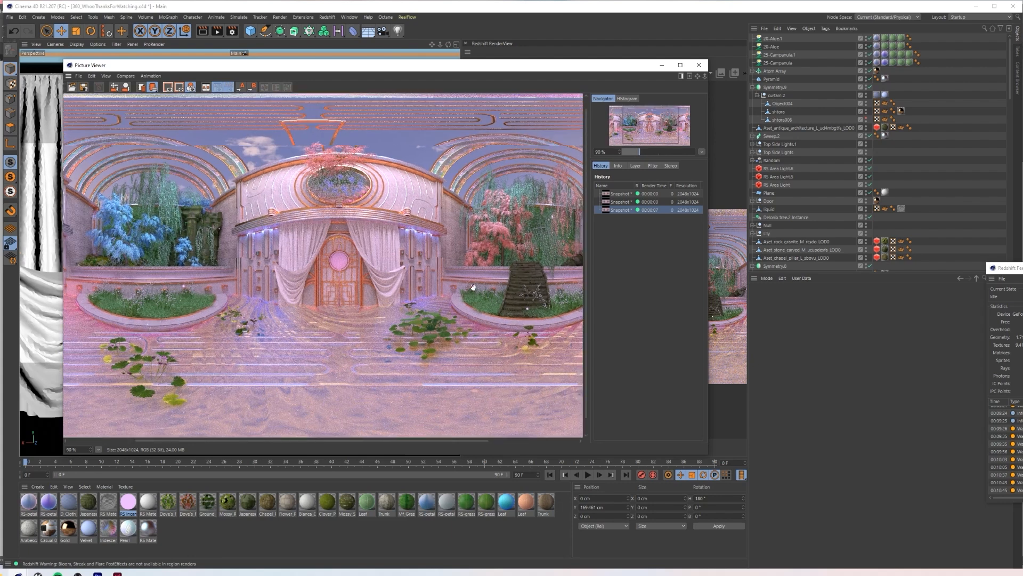
{"action": "left_click_drag", "start_coordinate": [471, 287], "coordinate": [288, 280]}
{"action": "scroll", "coordinate": [448, 275], "scroll_direction": "up", "scroll_amount": 4}
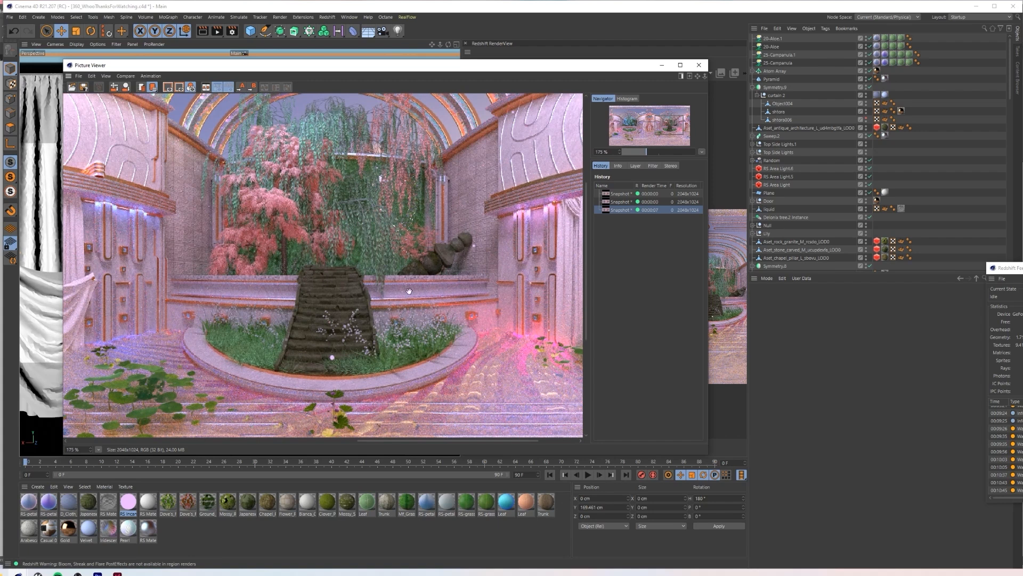
{"action": "left_click_drag", "start_coordinate": [346, 273], "coordinate": [678, 323]}
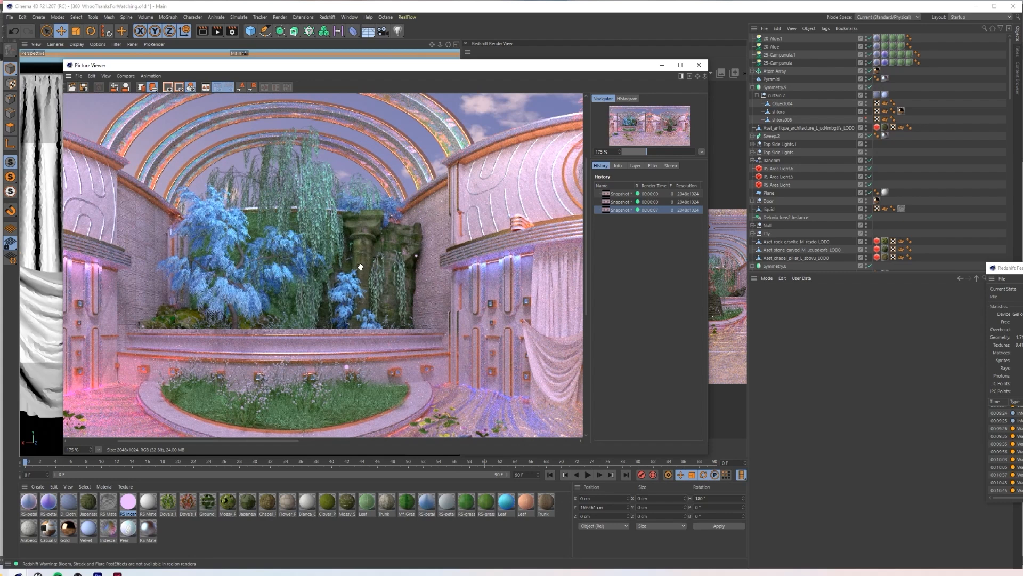
Step: Examine the panorama snapshot from the blue-tree planter and arches across the curtained entrance to the pink-tree planter
{"action": "left_click_drag", "start_coordinate": [227, 321], "coordinate": [319, 311]}
{"action": "scroll", "coordinate": [275, 318], "scroll_direction": "up", "scroll_amount": 3}
{"action": "scroll", "coordinate": [281, 303], "scroll_direction": "down", "scroll_amount": 2}
{"action": "scroll", "coordinate": [282, 303], "scroll_direction": "down", "scroll_amount": 1}
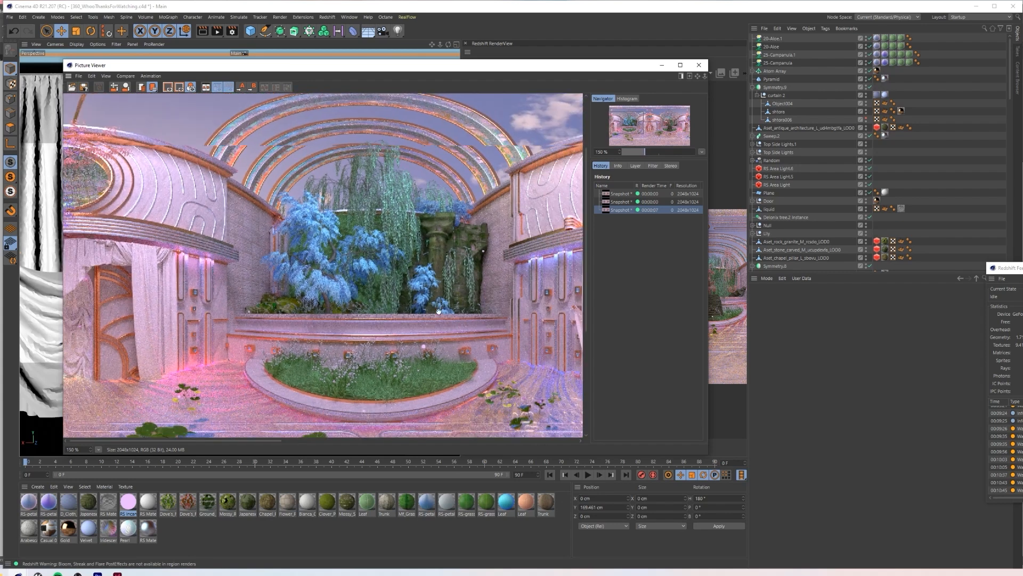
{"action": "scroll", "coordinate": [281, 303], "scroll_direction": "down", "scroll_amount": 1}
{"action": "scroll", "coordinate": [409, 303], "scroll_direction": "down", "scroll_amount": 1}
{"action": "scroll", "coordinate": [379, 183], "scroll_direction": "up", "scroll_amount": 1}
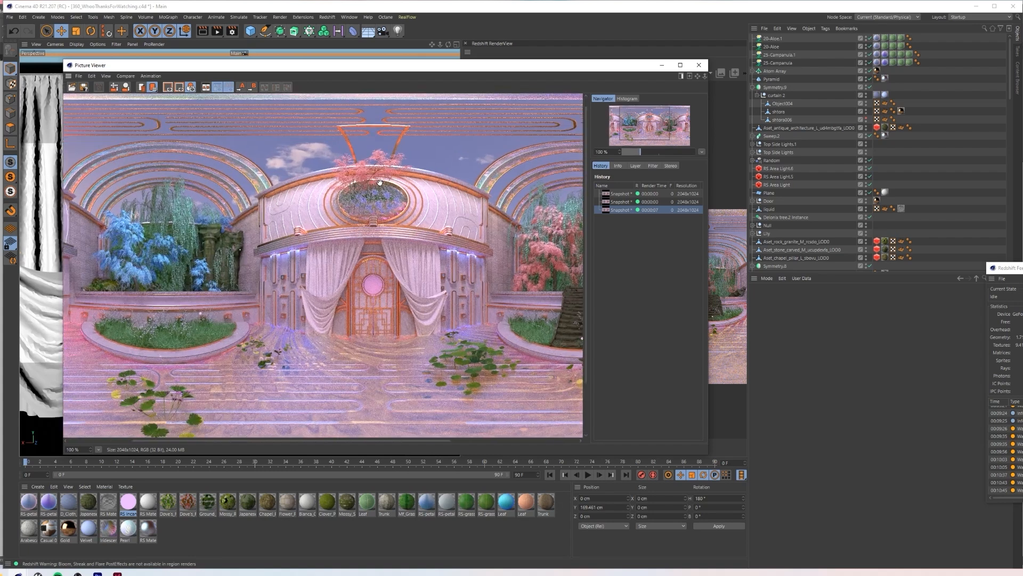
{"action": "left_click_drag", "start_coordinate": [384, 273], "coordinate": [330, 250]}
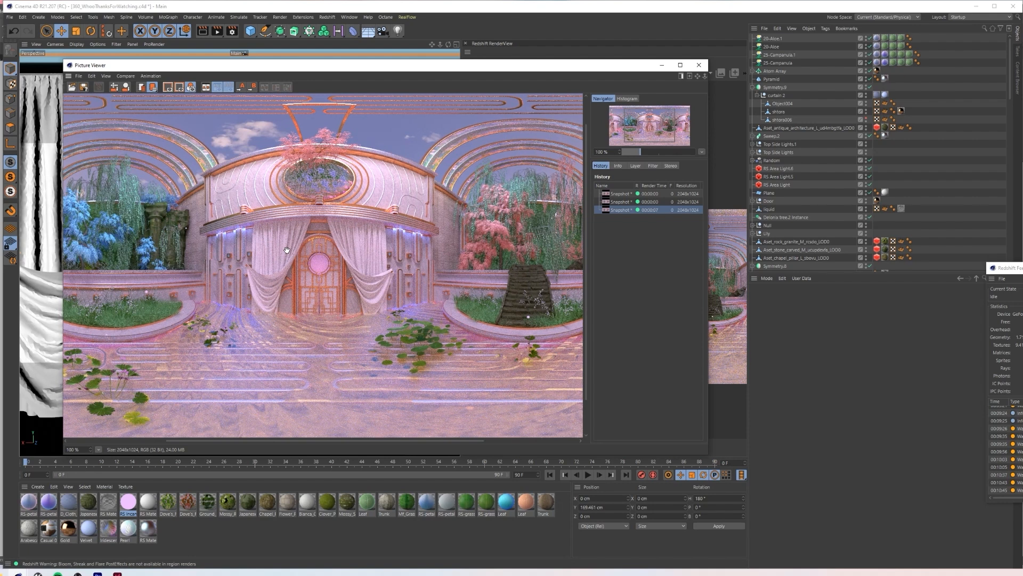
{"action": "scroll", "coordinate": [287, 250], "scroll_direction": "down", "scroll_amount": 1}
{"action": "left_click_drag", "start_coordinate": [487, 265], "coordinate": [293, 314]}
{"action": "scroll", "coordinate": [558, 261], "scroll_direction": "up", "scroll_amount": 2}
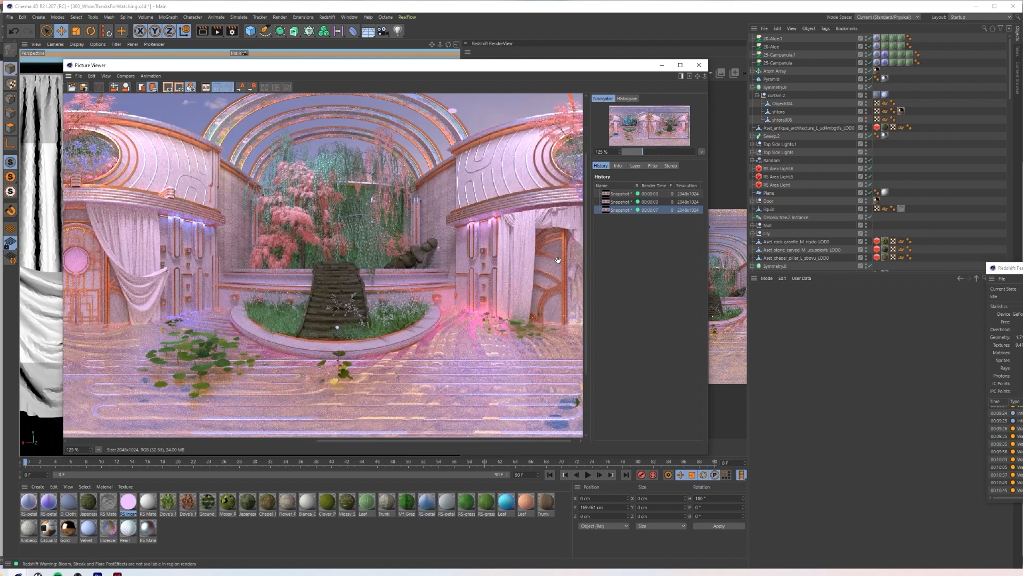
Step: Inspect the stone stairs, the draped door with its flower-filled oval window and the blue-tree planter at closer range
{"action": "left_click_drag", "start_coordinate": [558, 261], "coordinate": [423, 297]}
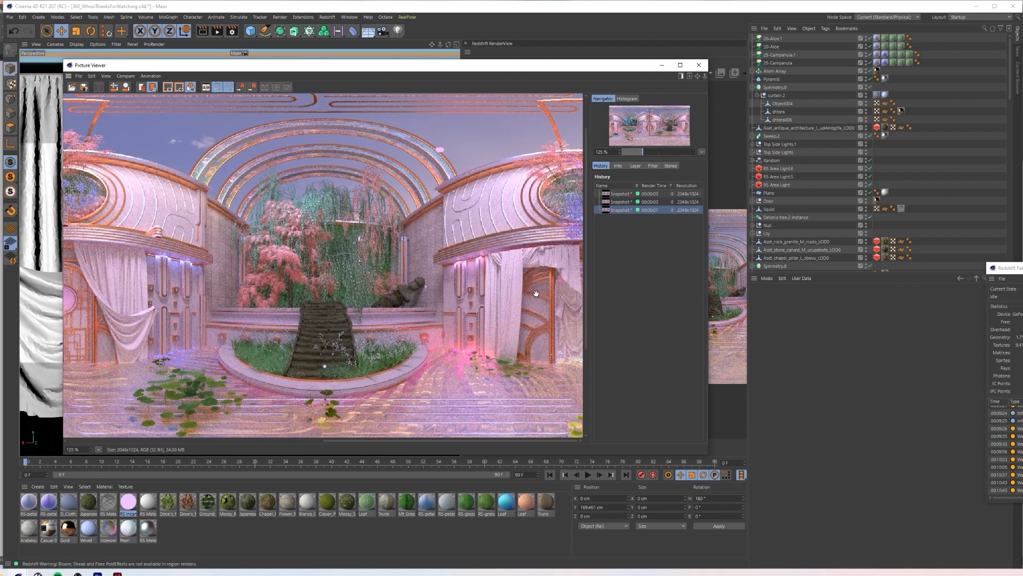
{"action": "scroll", "coordinate": [536, 293], "scroll_direction": "down", "scroll_amount": 3}
{"action": "scroll", "coordinate": [266, 252], "scroll_direction": "up", "scroll_amount": 5}
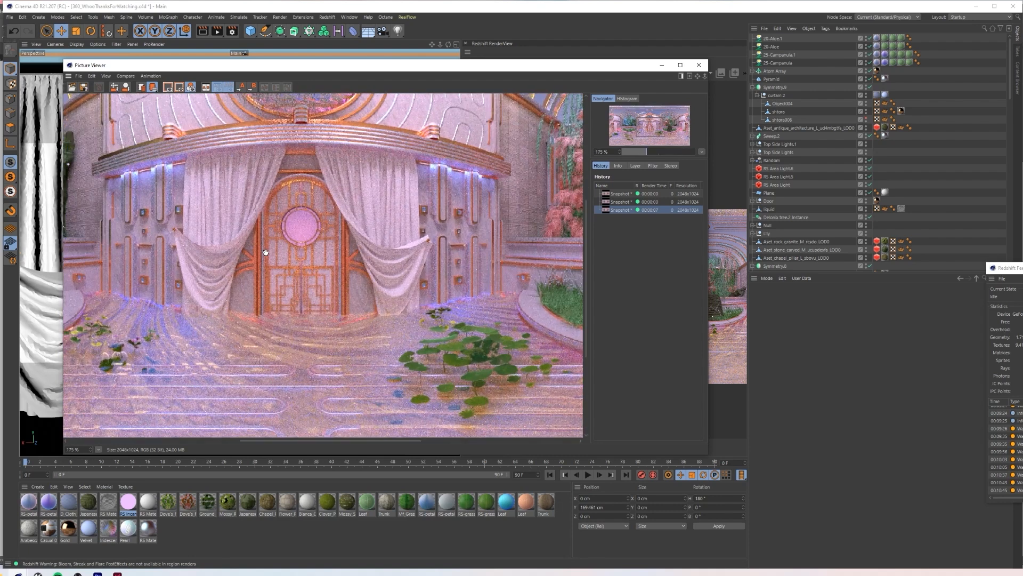
{"action": "left_click_drag", "start_coordinate": [182, 236], "coordinate": [221, 321]}
{"action": "left_click_drag", "start_coordinate": [320, 314], "coordinate": [285, 309]}
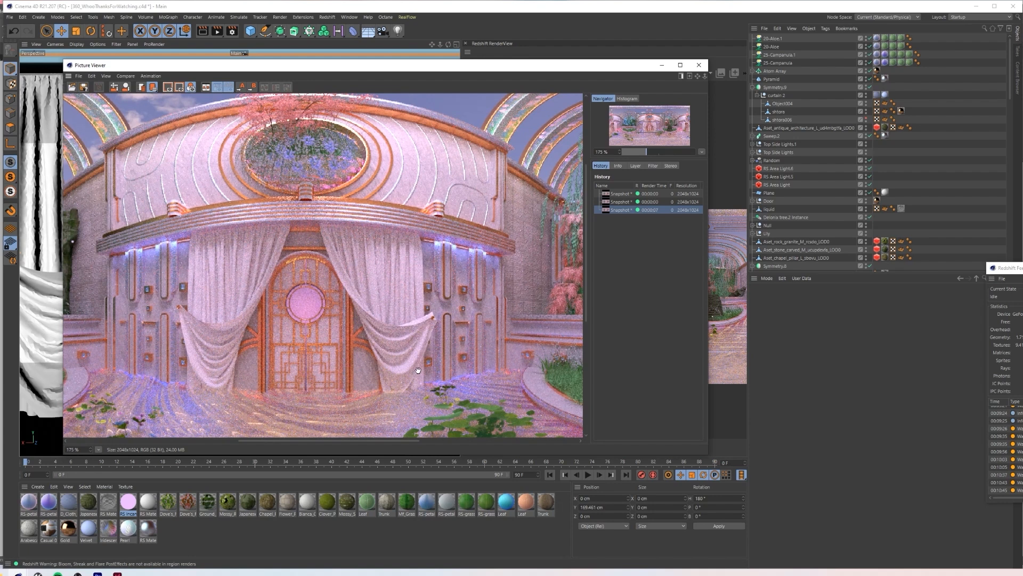
{"action": "left_click_drag", "start_coordinate": [250, 310], "coordinate": [533, 392]}
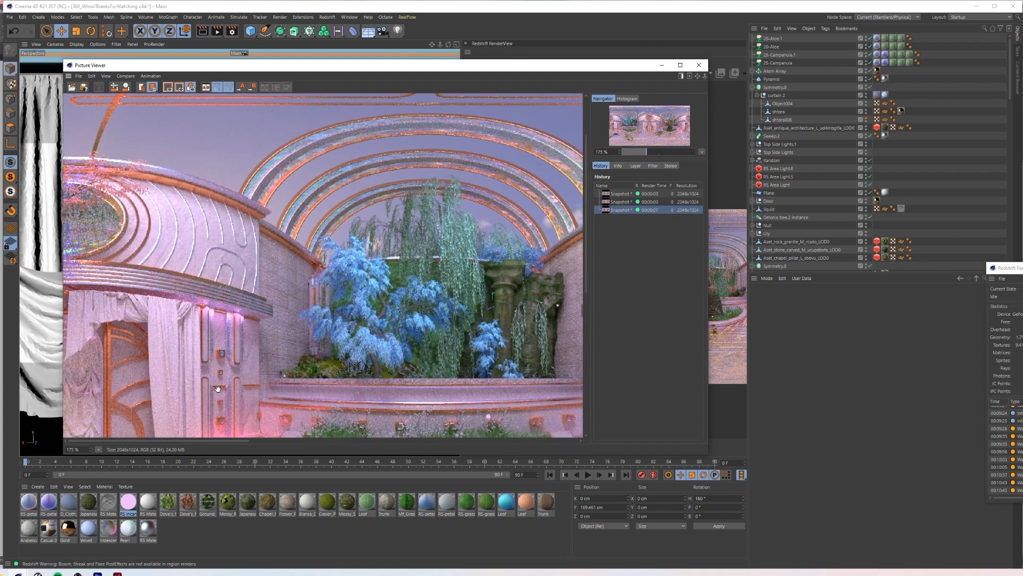
{"action": "left_click_drag", "start_coordinate": [441, 359], "coordinate": [32, 295]}
{"action": "scroll", "coordinate": [427, 224], "scroll_direction": "down", "scroll_amount": 1}
{"action": "scroll", "coordinate": [400, 238], "scroll_direction": "down", "scroll_amount": 1}
{"action": "left_click_drag", "start_coordinate": [115, 380], "coordinate": [301, 354]}
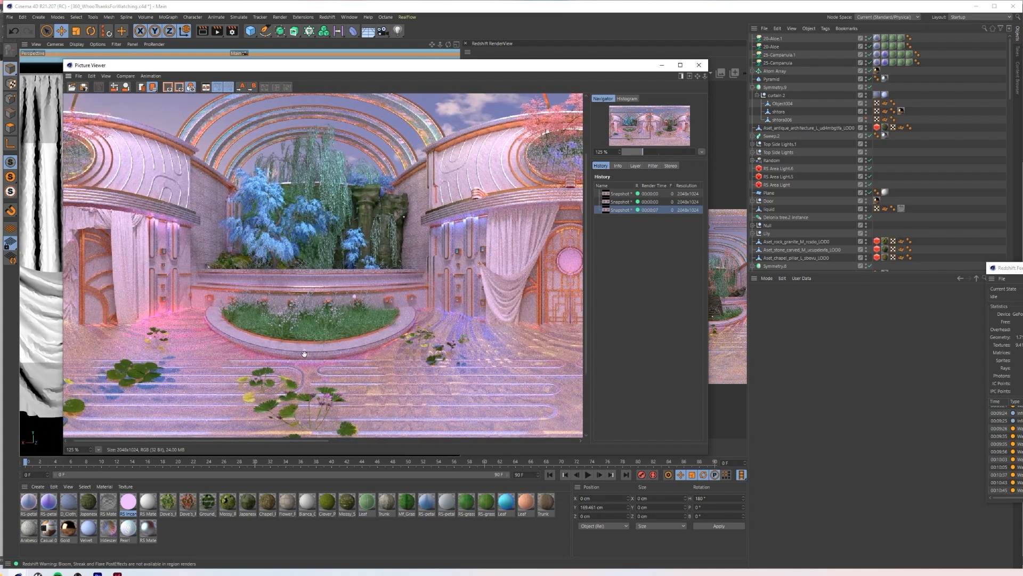
{"action": "scroll", "coordinate": [294, 359], "scroll_direction": "up", "scroll_amount": 1}
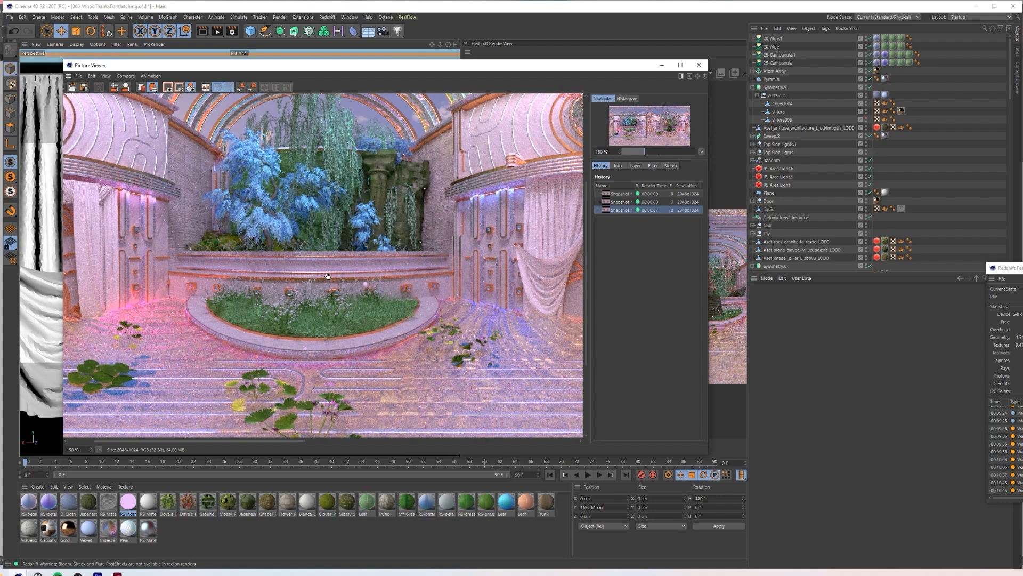
{"action": "left_click_drag", "start_coordinate": [328, 277], "coordinate": [347, 366]}
{"action": "scroll", "coordinate": [337, 341], "scroll_direction": "down", "scroll_amount": 1}
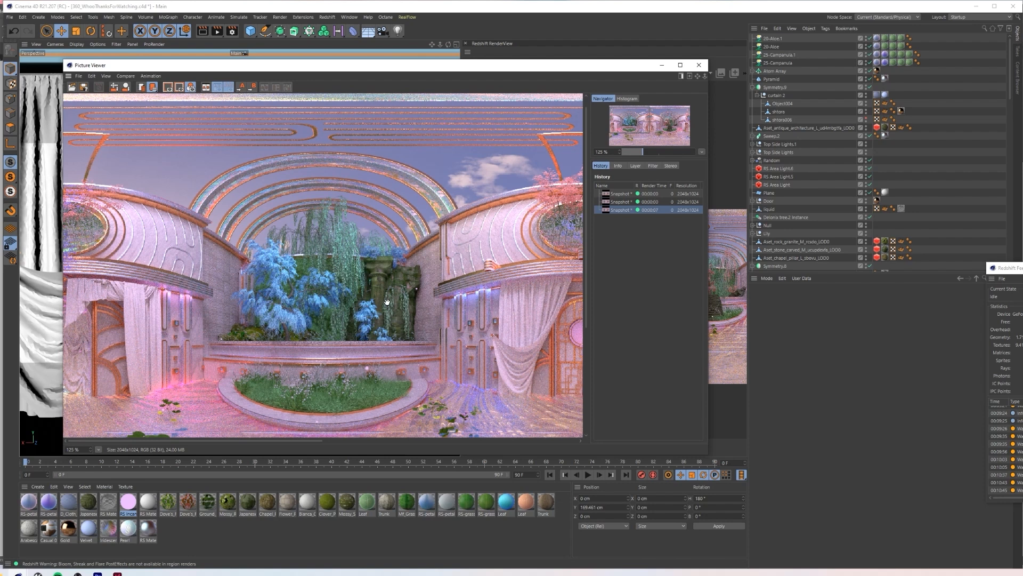
Step: Inspect the rippled floor, lily pads and overall panorama in the snapshot, and close the Picture Viewer
{"action": "left_click_drag", "start_coordinate": [386, 302], "coordinate": [381, 169]}
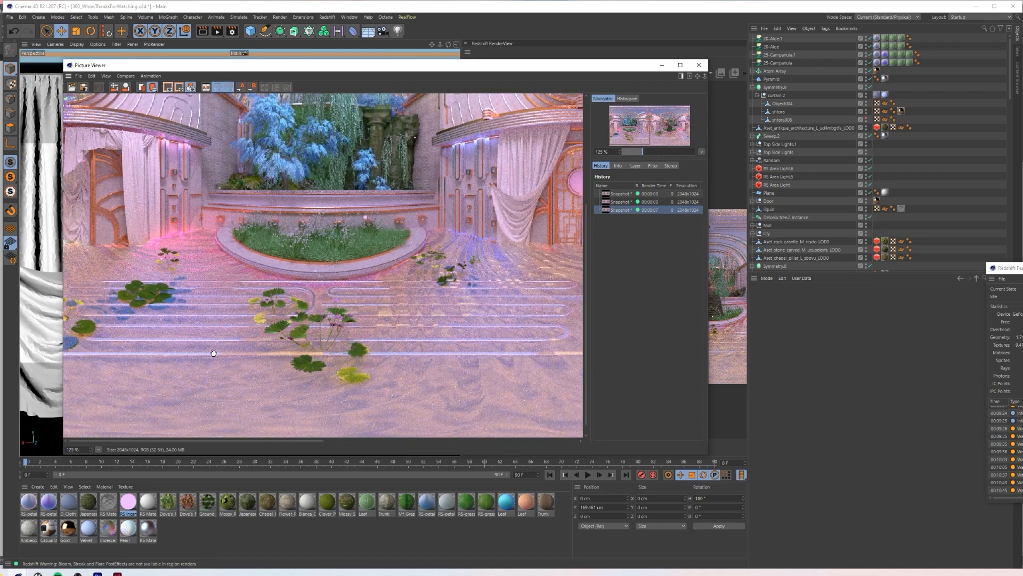
{"action": "left_click_drag", "start_coordinate": [325, 323], "coordinate": [116, 365]}
{"action": "left_click_drag", "start_coordinate": [477, 325], "coordinate": [359, 345]}
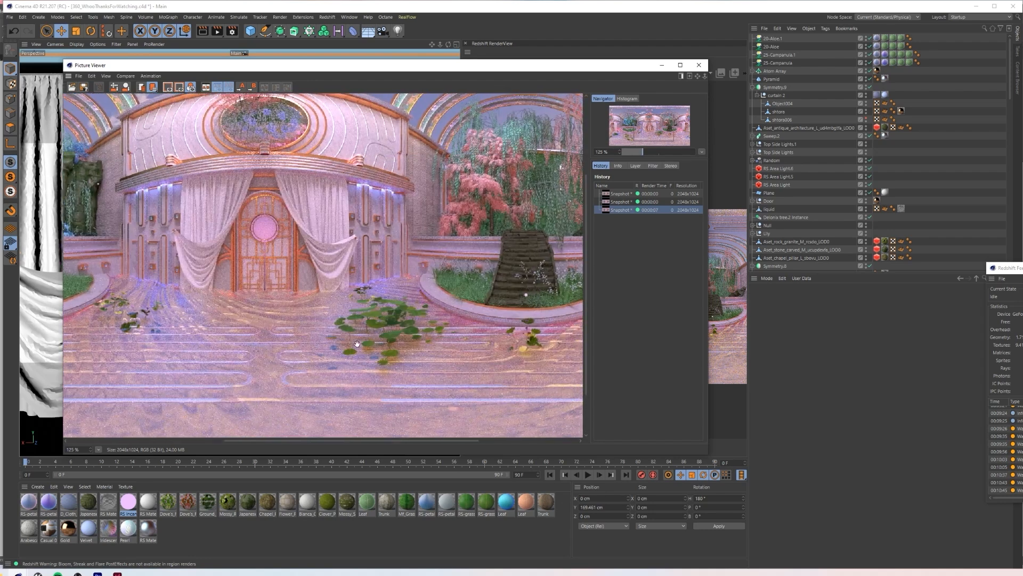
{"action": "left_click_drag", "start_coordinate": [568, 294], "coordinate": [478, 301]}
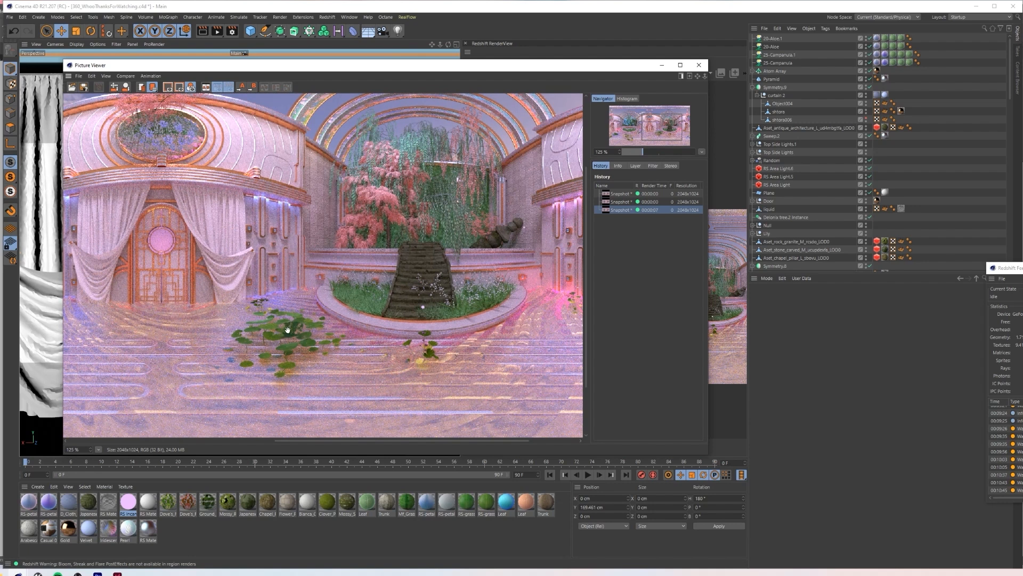
{"action": "scroll", "coordinate": [297, 325], "scroll_direction": "down", "scroll_amount": 1}
{"action": "left_click_drag", "start_coordinate": [168, 354], "coordinate": [317, 351]}
{"action": "scroll", "coordinate": [317, 351], "scroll_direction": "up", "scroll_amount": 1}
{"action": "left_click_drag", "start_coordinate": [314, 215], "coordinate": [354, 323]}
{"action": "scroll", "coordinate": [354, 323], "scroll_direction": "down", "scroll_amount": 1}
{"action": "left_click_drag", "start_coordinate": [444, 335], "coordinate": [337, 334]}
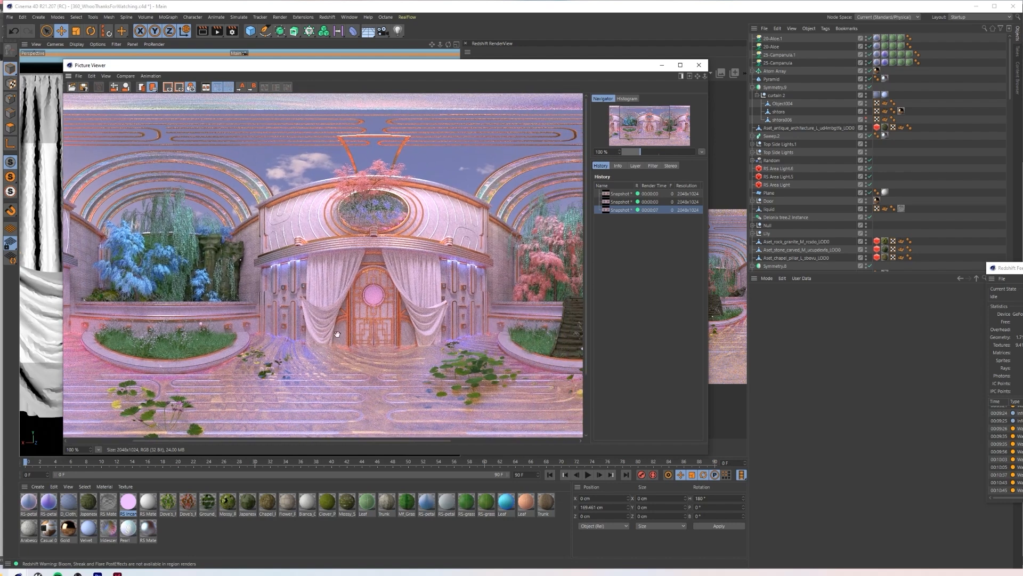
{"action": "scroll", "coordinate": [338, 335], "scroll_direction": "down", "scroll_amount": 1}
{"action": "left_click_drag", "start_coordinate": [401, 328], "coordinate": [343, 318]}
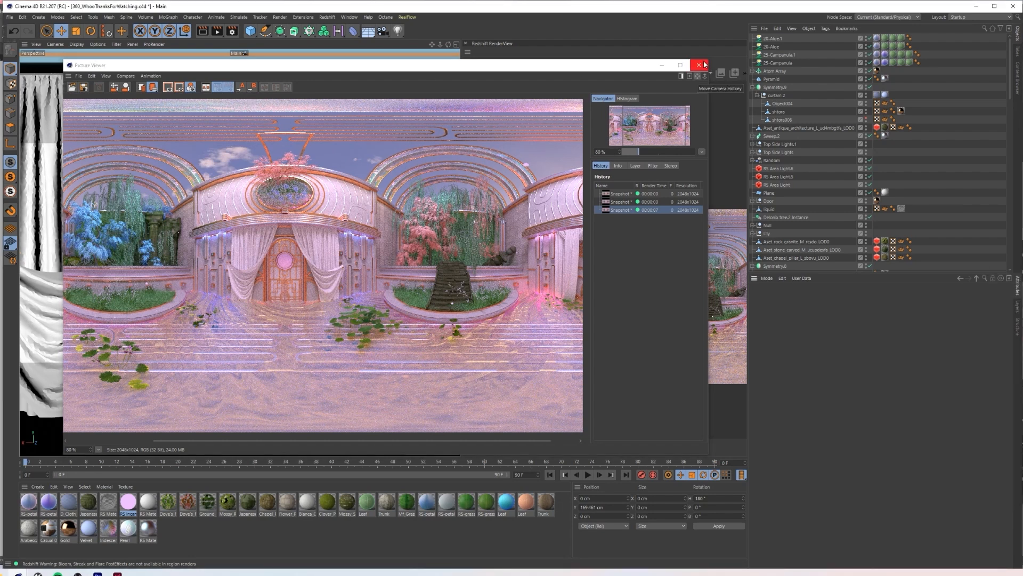
{"action": "left_click", "coordinate": [699, 65]}
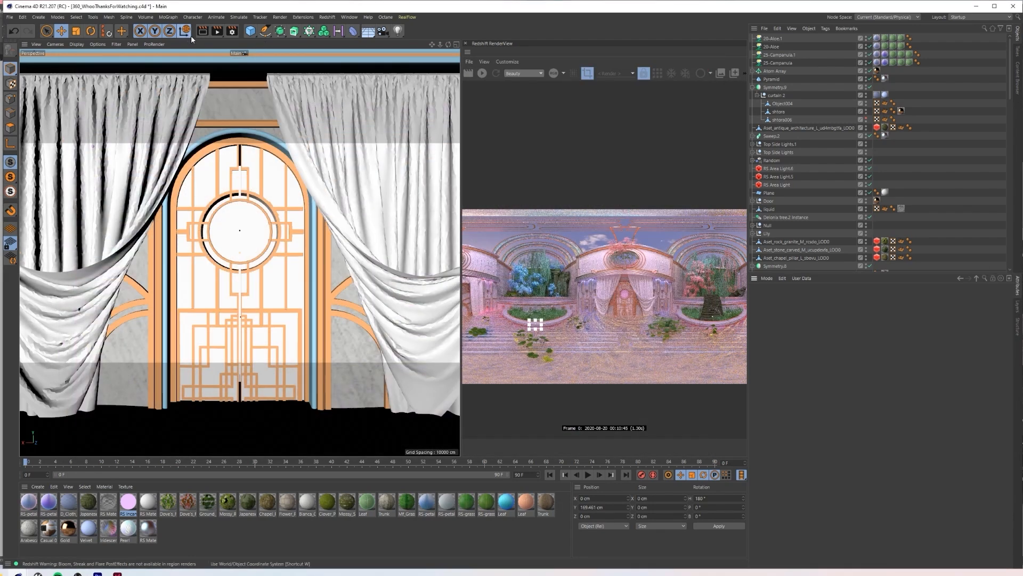
Step: Open the render settings and double the output resolution to 8192 x 4096 pixels
{"action": "left_click", "coordinate": [232, 30]}
{"action": "left_click_drag", "start_coordinate": [369, 31], "coordinate": [279, 146]}
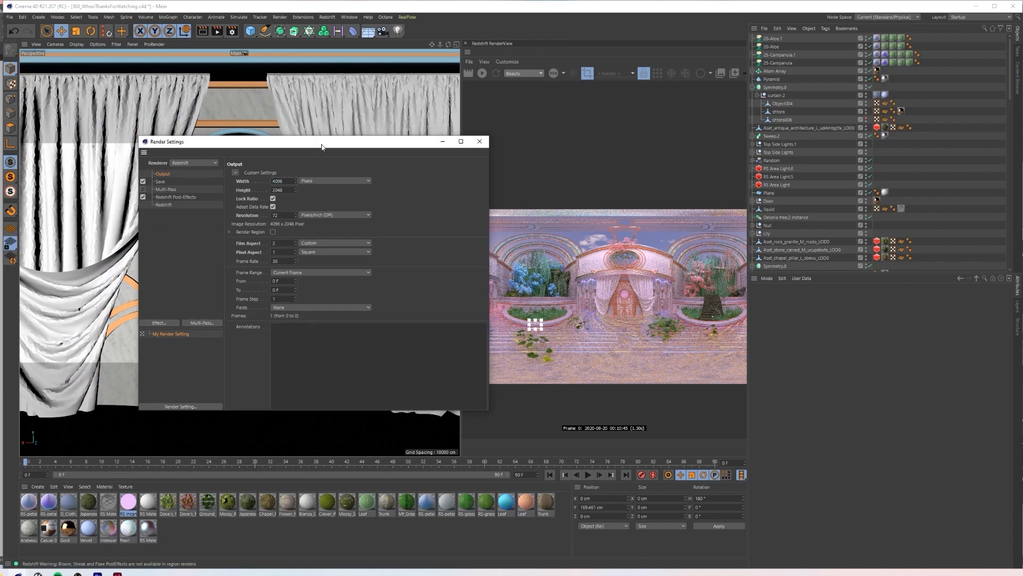
{"action": "type", "text": "2"}
{"action": "key", "text": "Return"}
{"action": "double_click", "coordinate": [274, 181]}
{"action": "left_click", "coordinate": [288, 189]}
{"action": "double_click", "coordinate": [288, 189]}
{"action": "left_click", "coordinate": [319, 198]}
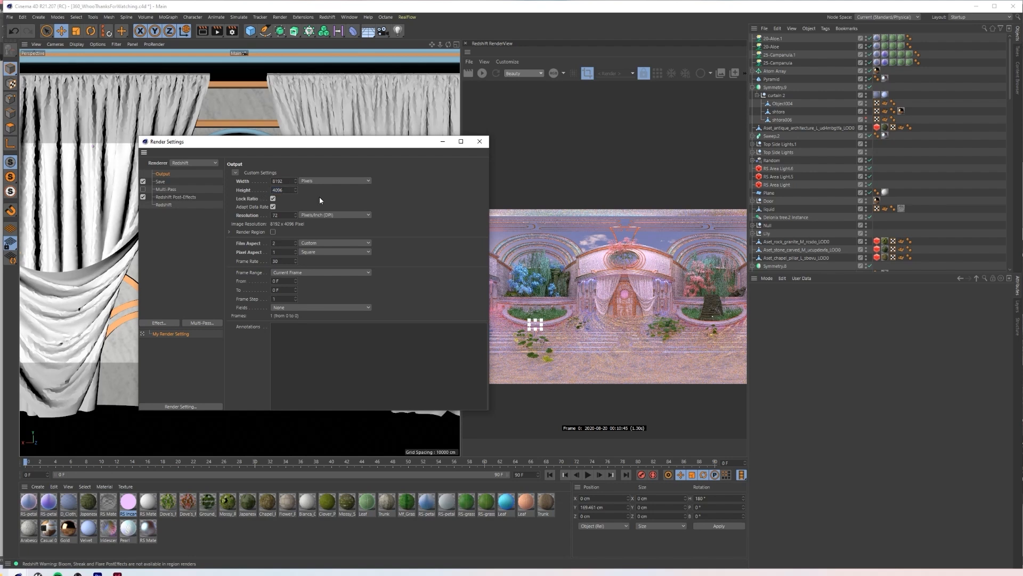
Step: Review the image save options and Redshift post-effects, and bring up the Redshift GI settings
{"action": "left_click", "coordinate": [164, 182]}
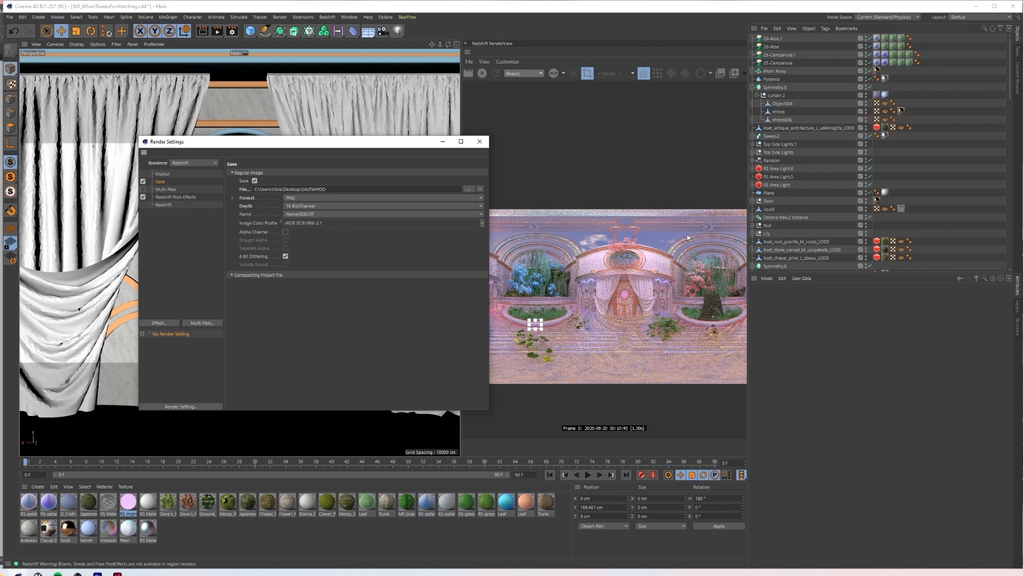
{"action": "left_click", "coordinate": [168, 197]}
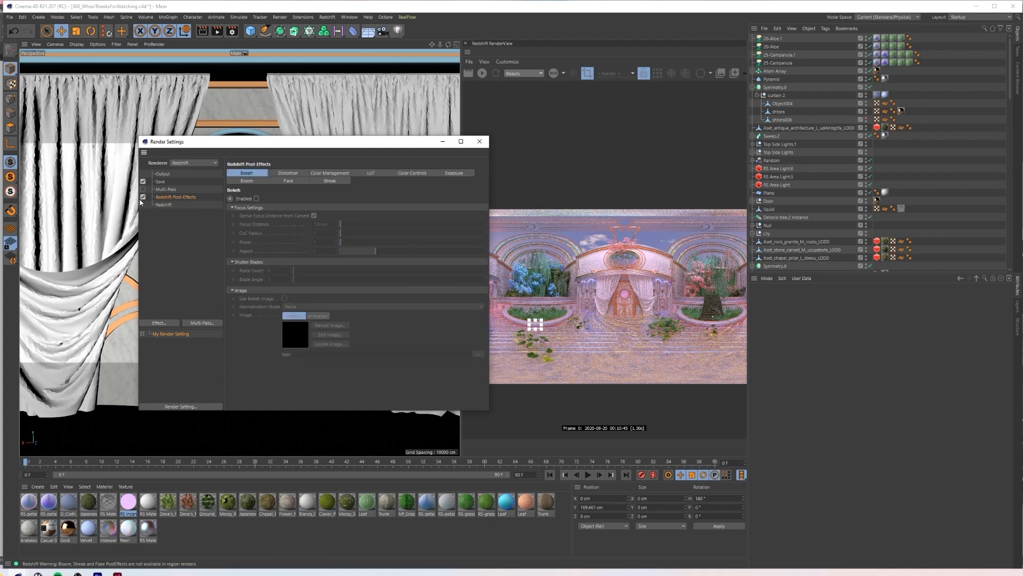
{"action": "left_click", "coordinate": [166, 205]}
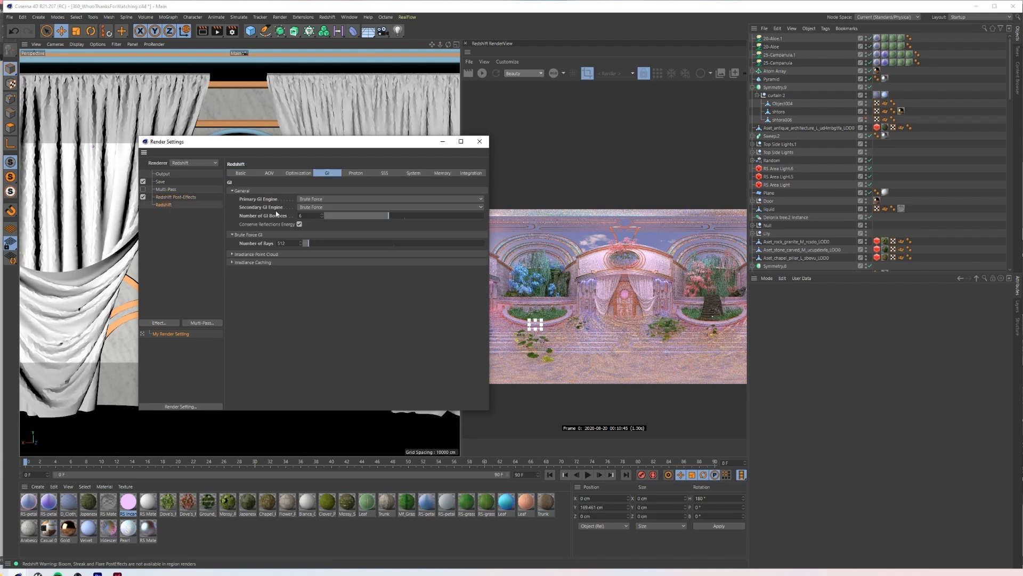
Step: Keep Brute Force as the secondary GI engine and set the number of Brute Force GI rays to 2048
{"action": "left_click", "coordinate": [312, 207]}
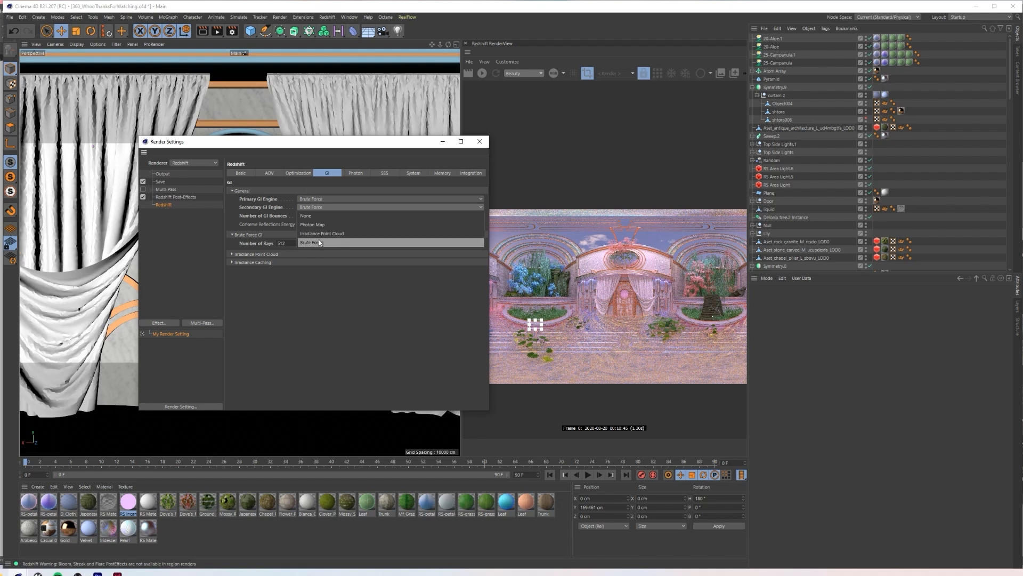
{"action": "left_click", "coordinate": [344, 299]}
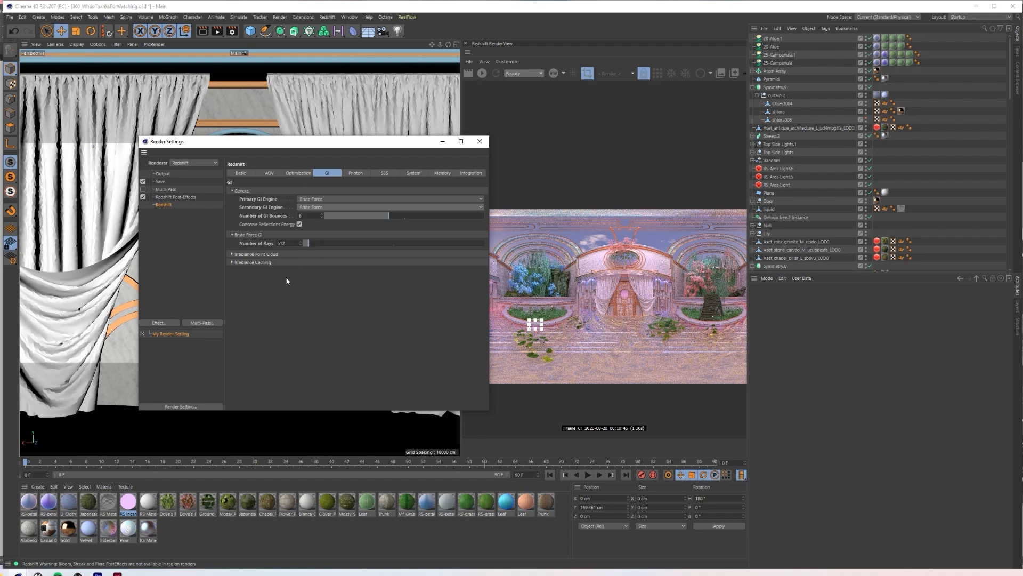
{"action": "left_click", "coordinate": [318, 208]}
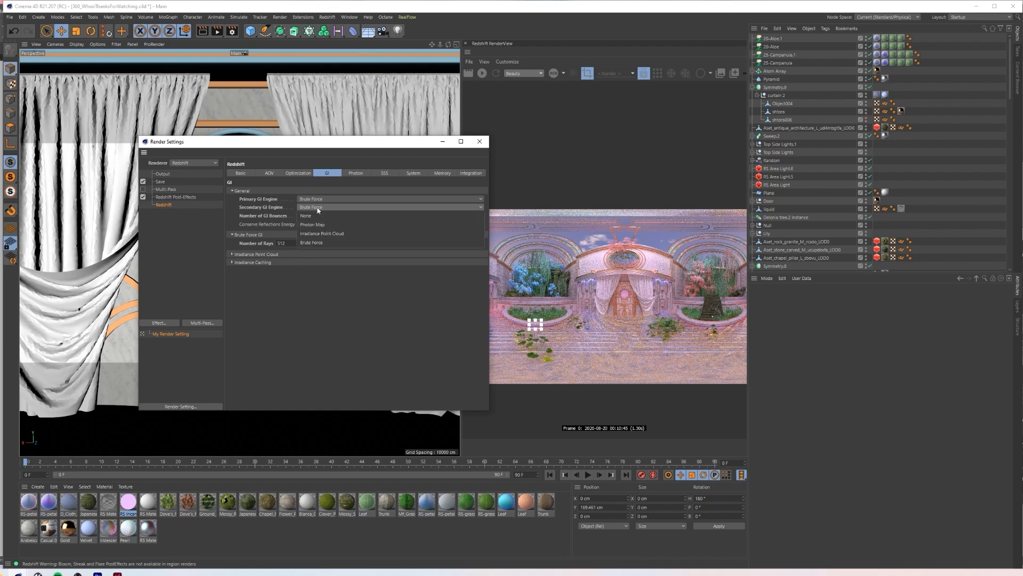
{"action": "left_click", "coordinate": [311, 242]}
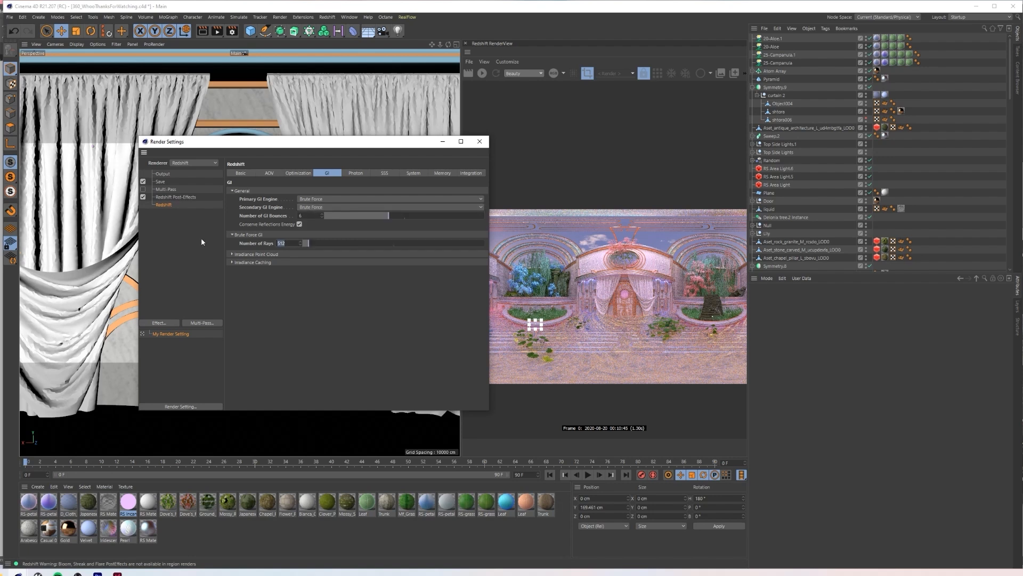
{"action": "type", "text": "2048"}
{"action": "key", "text": "Return"}
Step: Show the basic Redshift sampling settings and enlarge the RenderView image with its render region over the left curtain and door
{"action": "left_click", "coordinate": [244, 174]}
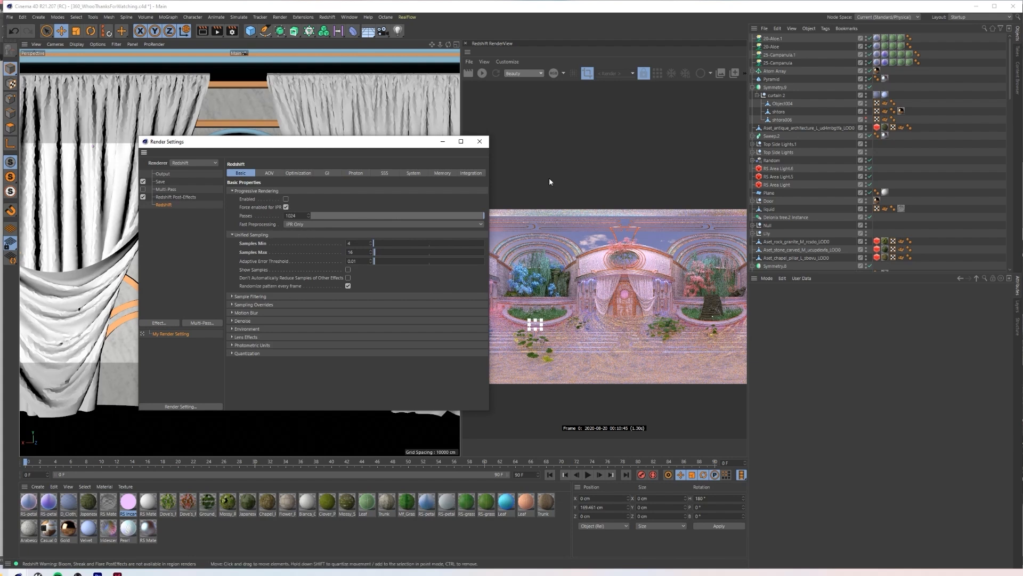
{"action": "scroll", "coordinate": [613, 321], "scroll_direction": "up", "scroll_amount": 3}
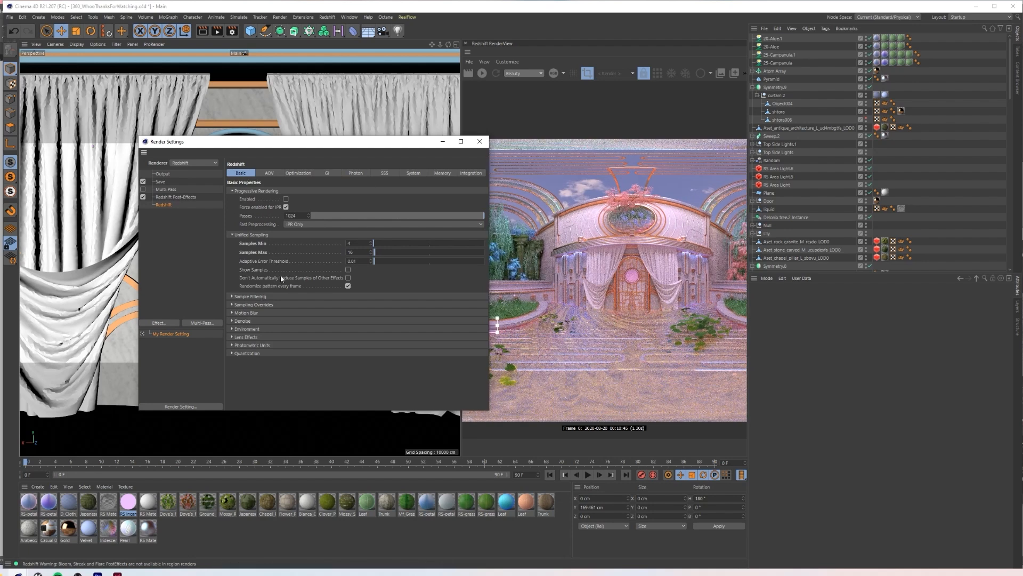
{"action": "left_click_drag", "start_coordinate": [423, 140], "coordinate": [340, 136]}
{"action": "left_click_drag", "start_coordinate": [569, 257], "coordinate": [642, 342]}
{"action": "scroll", "coordinate": [614, 295], "scroll_direction": "up", "scroll_amount": 2}
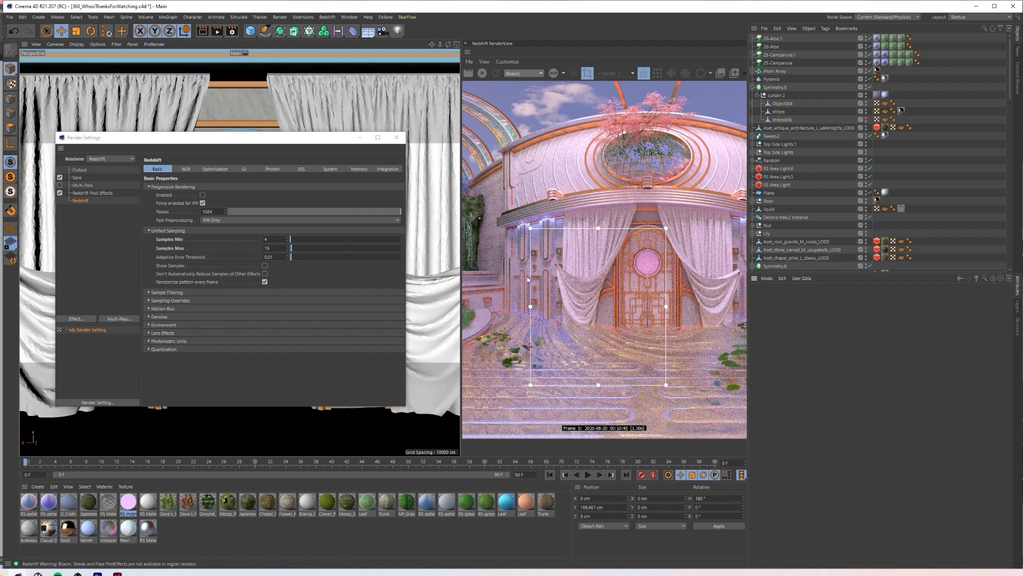
Step: Review the reflection, refraction, AO and light sampling overrides and collapse them again
{"action": "left_click", "coordinate": [170, 301]}
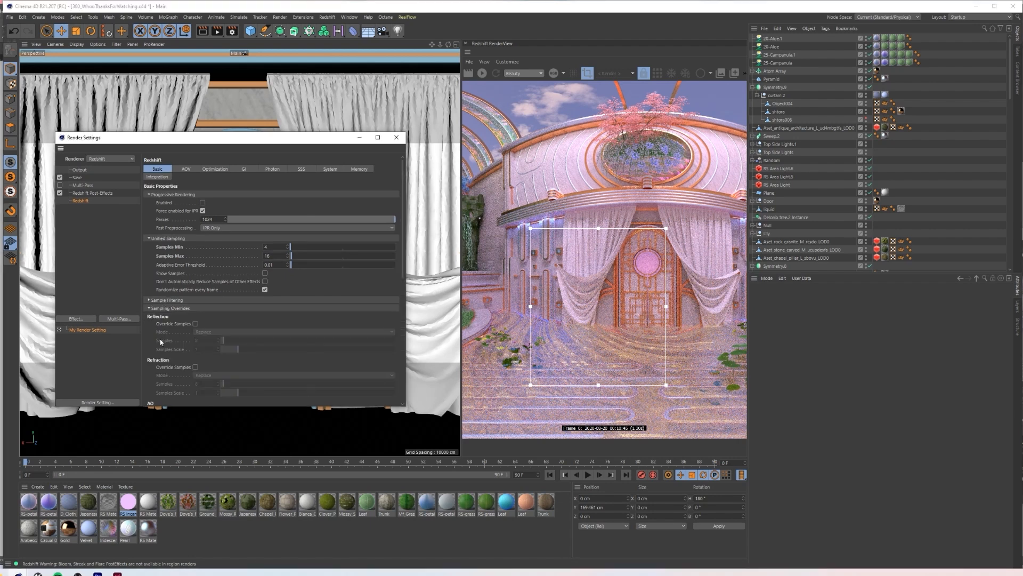
{"action": "scroll", "coordinate": [171, 267], "scroll_direction": "down", "scroll_amount": 3}
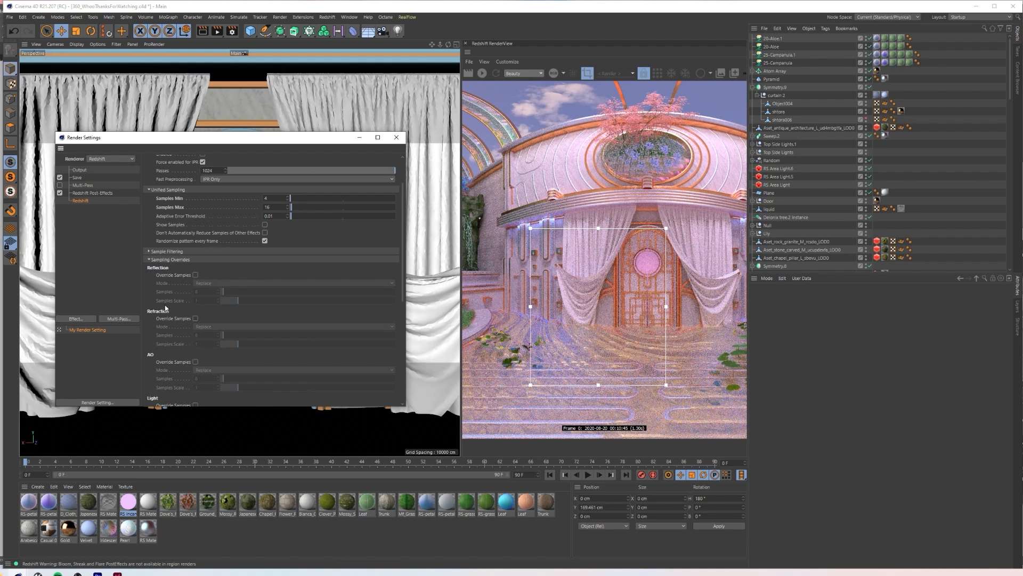
{"action": "left_click", "coordinate": [164, 260]}
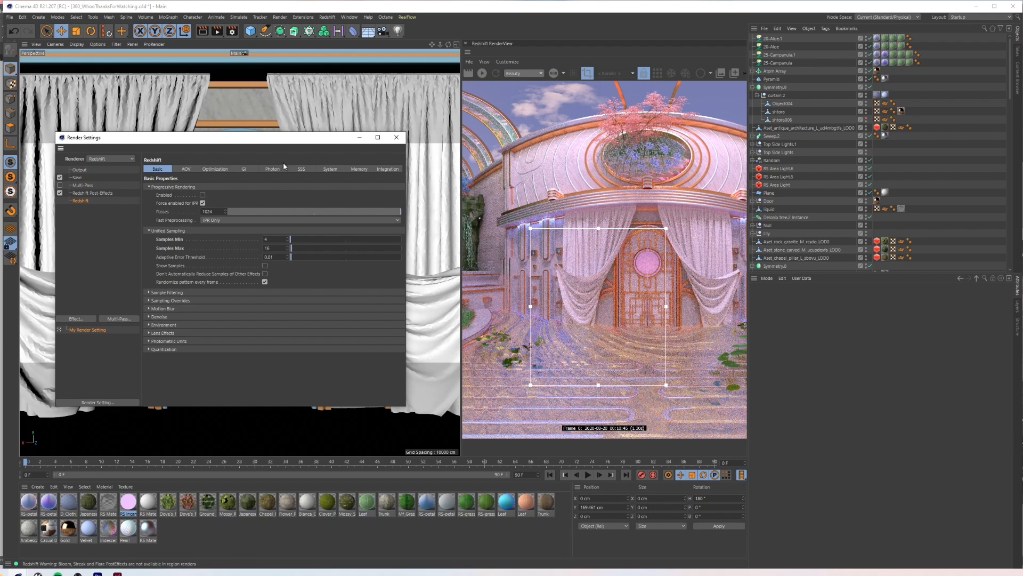
Step: Set the Unified Sampling minimum to 64 samples and the maximum to 256 samples
{"action": "left_click", "coordinate": [274, 239]}
{"action": "left_click", "coordinate": [274, 248]}
{"action": "type", "text": "156"}
{"action": "key", "text": "Return"}
{"action": "left_click", "coordinate": [274, 238]}
{"action": "type", "text": "64"}
{"action": "key", "text": "Return"}
{"action": "left_click_drag", "start_coordinate": [276, 239], "coordinate": [232, 253]}
{"action": "left_click", "coordinate": [278, 249]}
Step: Reopen the sampling overrides and look through the entries from reflection to single scattering
{"action": "left_click", "coordinate": [180, 301]}
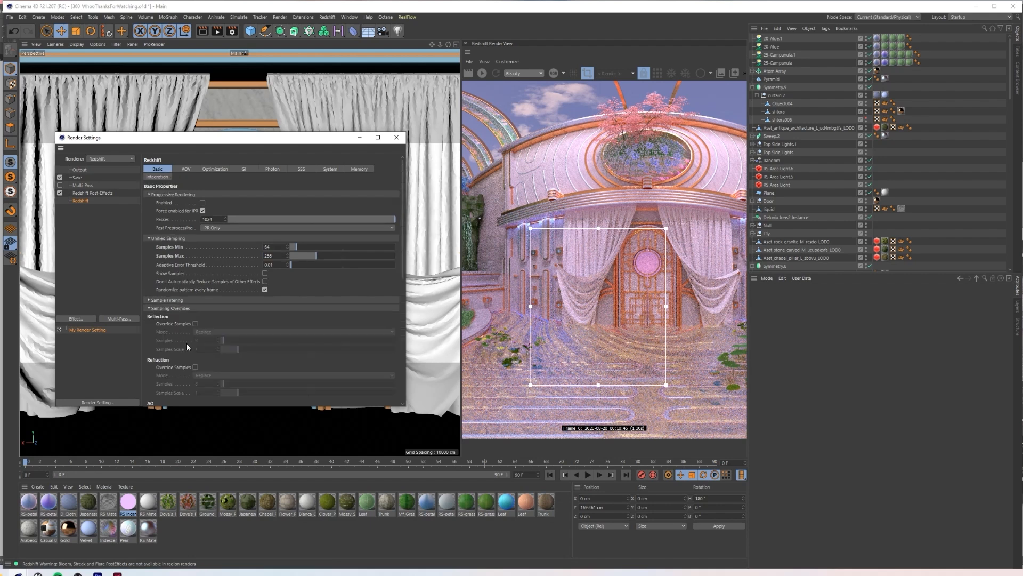
{"action": "scroll", "coordinate": [202, 304], "scroll_direction": "down", "scroll_amount": 5}
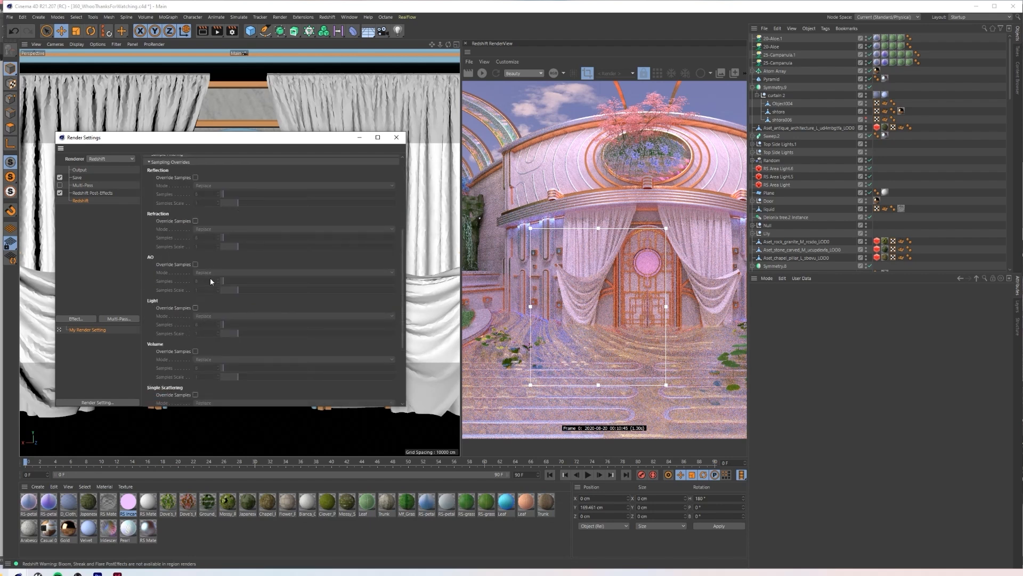
{"action": "scroll", "coordinate": [166, 250], "scroll_direction": "up", "scroll_amount": 5}
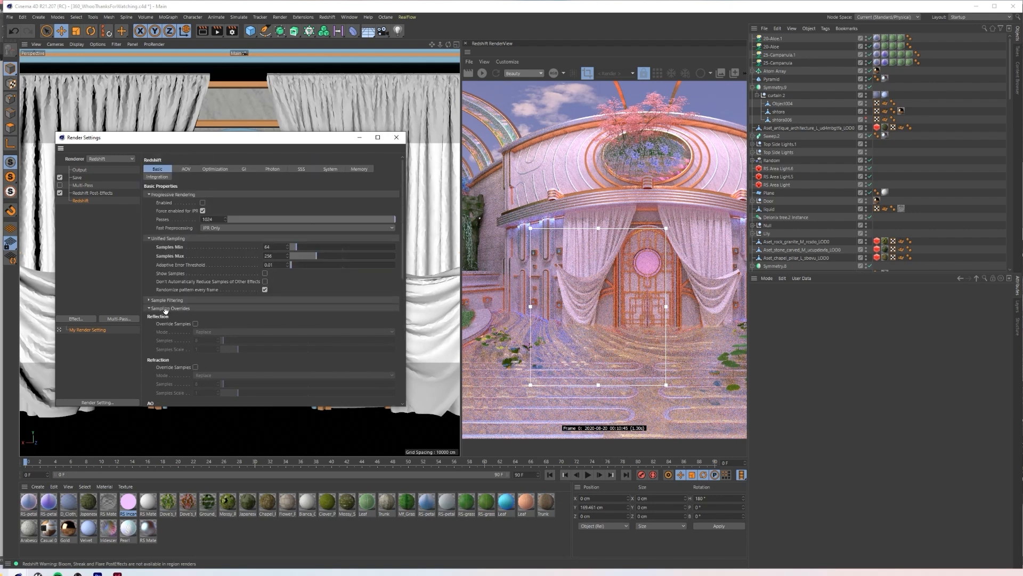
Step: Close the render settings, open the RenderView's post-effect settings and widen the RenderView with its render region turned off
{"action": "left_click", "coordinate": [396, 137]}
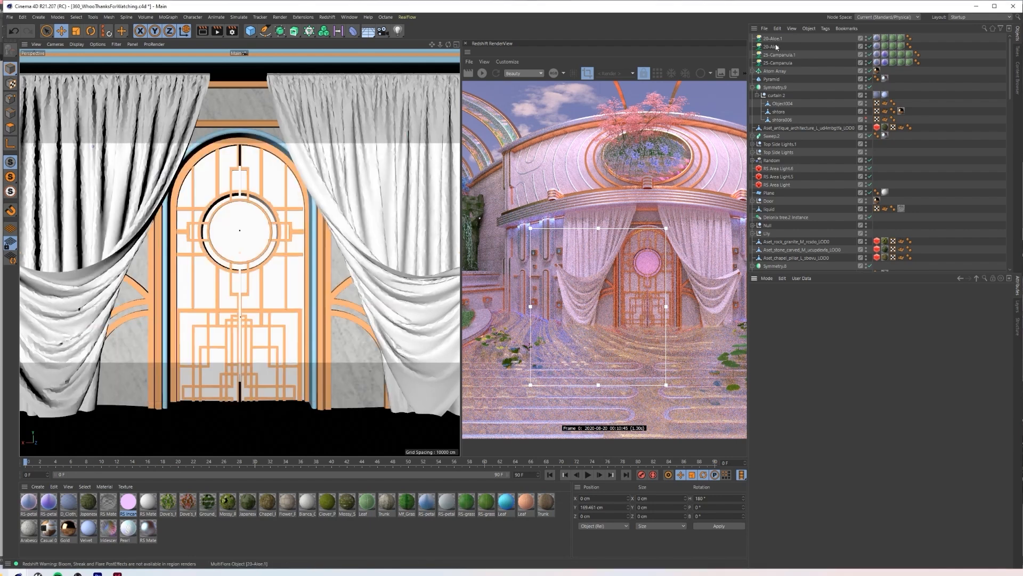
{"action": "left_click", "coordinate": [745, 75]}
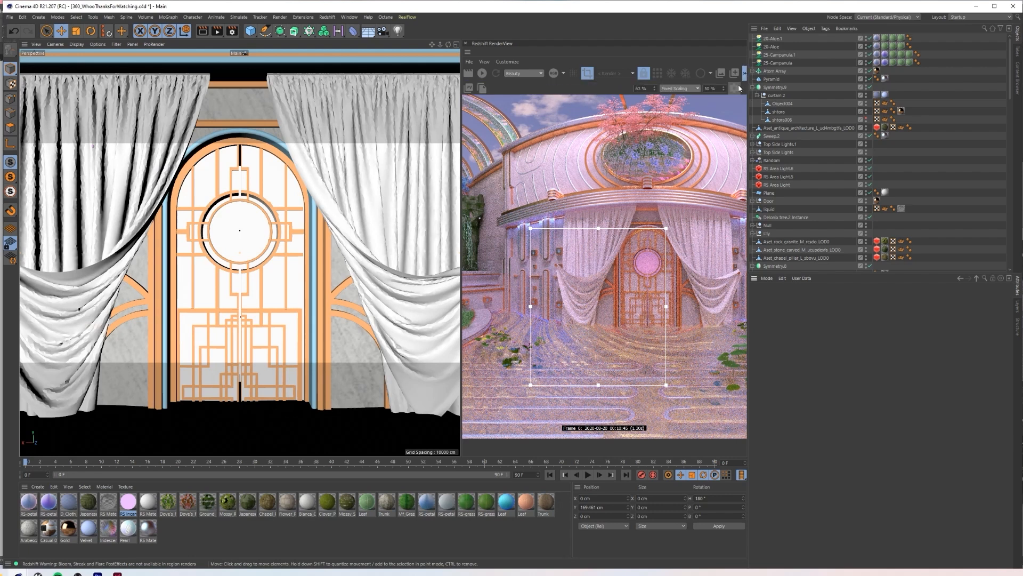
{"action": "left_click", "coordinate": [735, 88]}
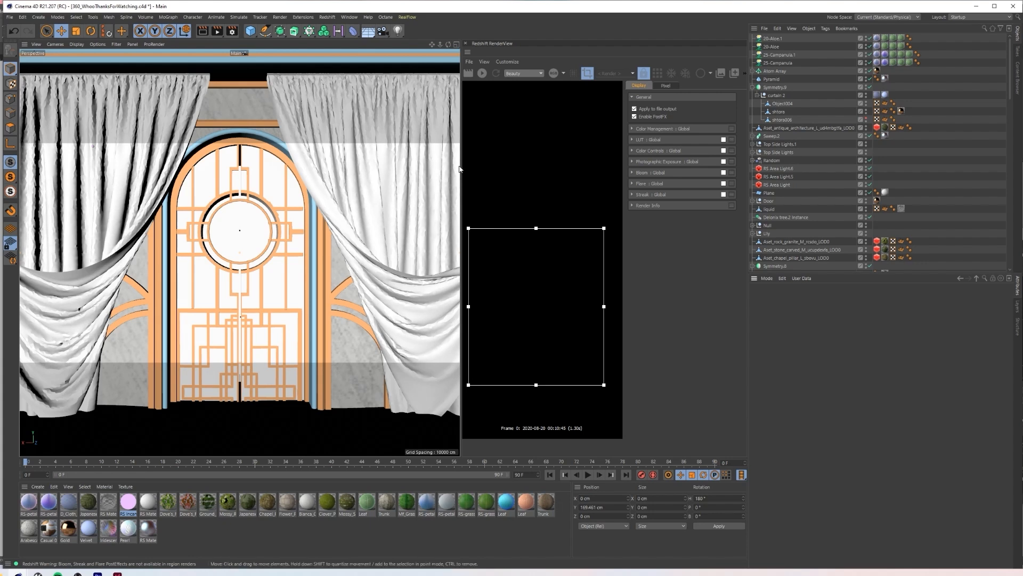
{"action": "left_click_drag", "start_coordinate": [461, 170], "coordinate": [120, 165]}
{"action": "left_click", "coordinate": [248, 73]}
{"action": "scroll", "coordinate": [424, 230], "scroll_direction": "up", "scroll_amount": 2}
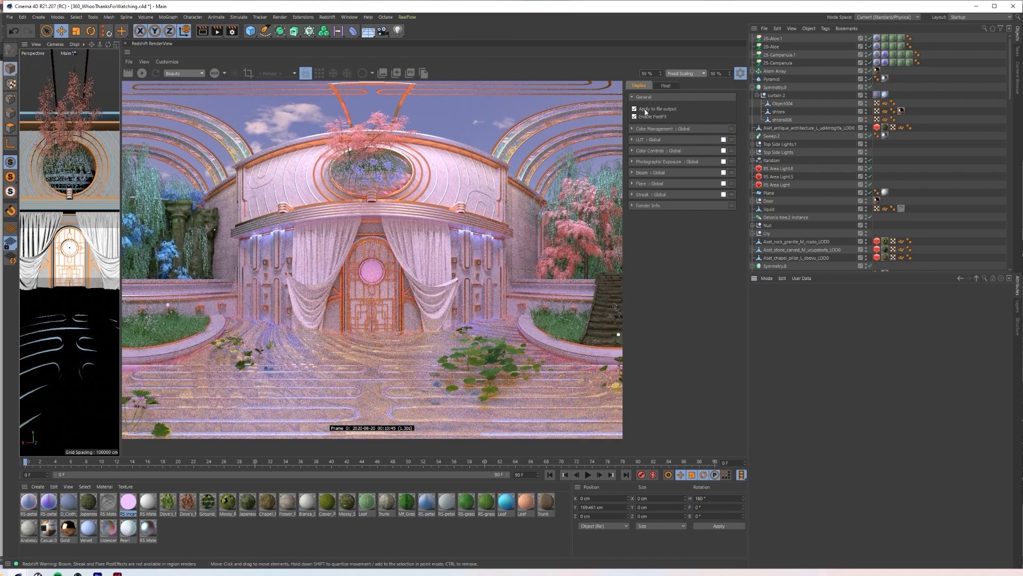
Step: Enable the global LUT post effect and expand its settings
{"action": "left_click", "coordinate": [632, 140]}
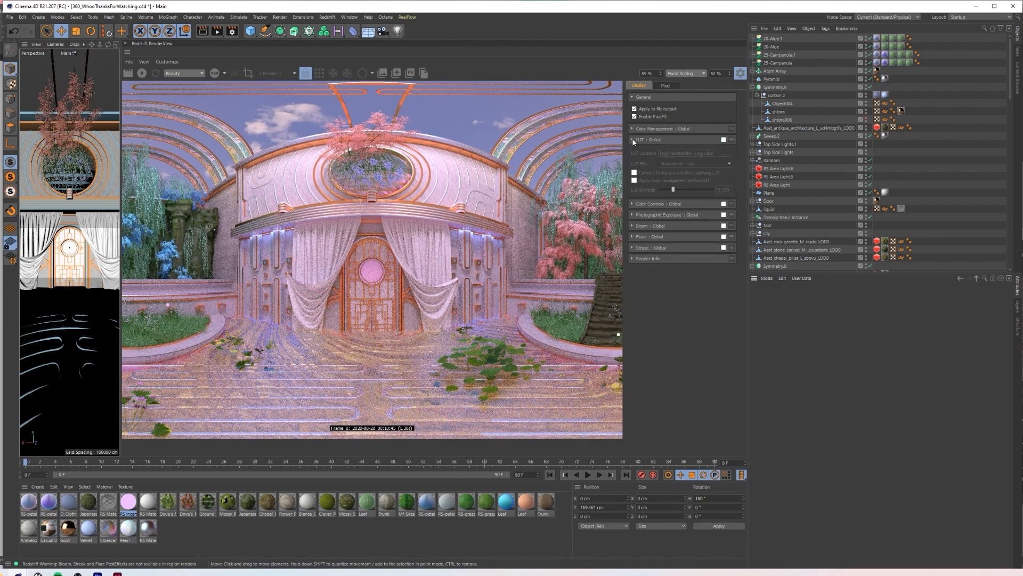
{"action": "left_click", "coordinate": [634, 140]}
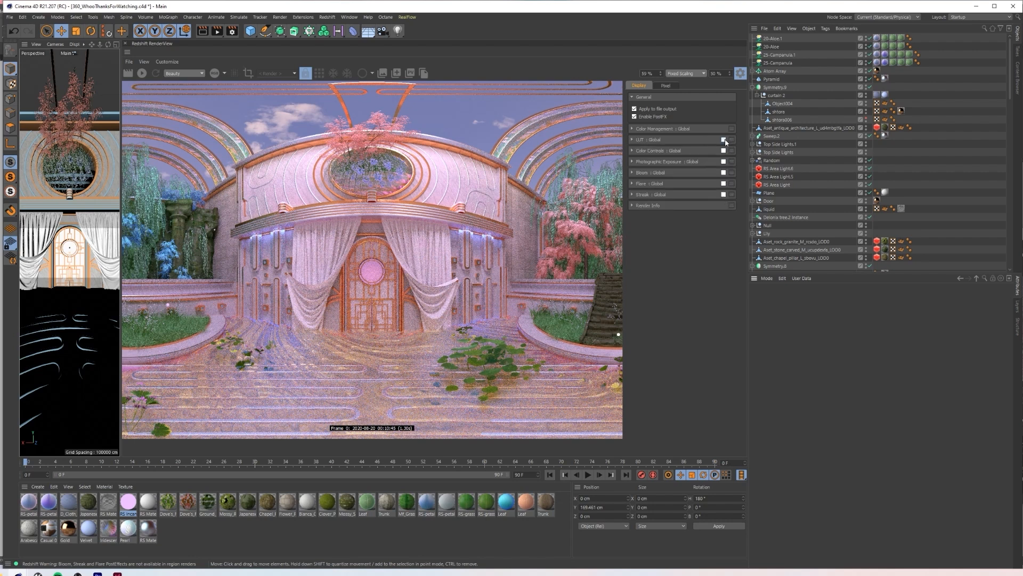
{"action": "left_click", "coordinate": [724, 140]}
{"action": "left_click", "coordinate": [631, 141]}
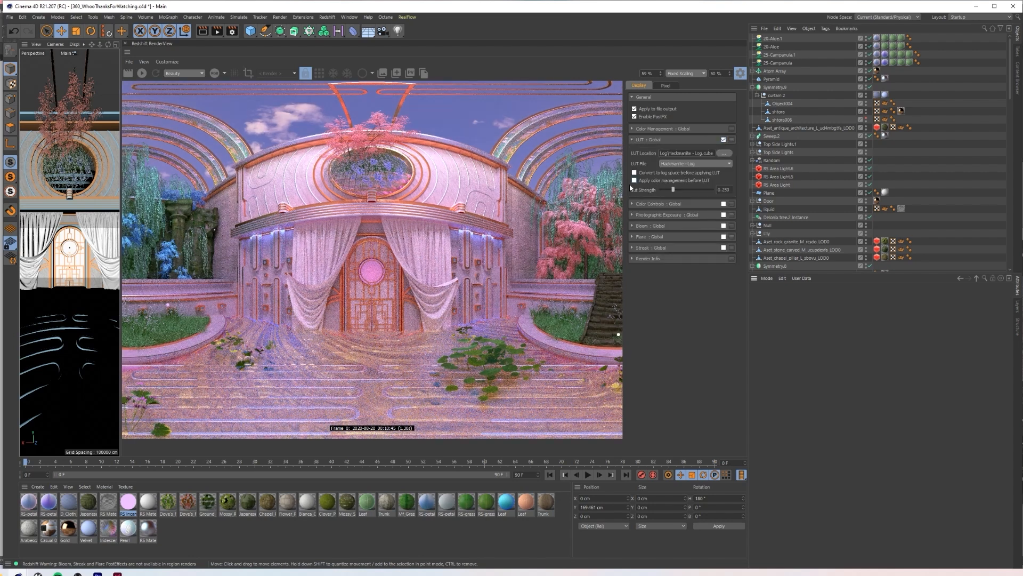
Step: Try the LUT at a strength of 1.000, look through the LUT file choices and view the whole panorama
{"action": "left_click_drag", "start_coordinate": [674, 190], "coordinate": [728, 193]}
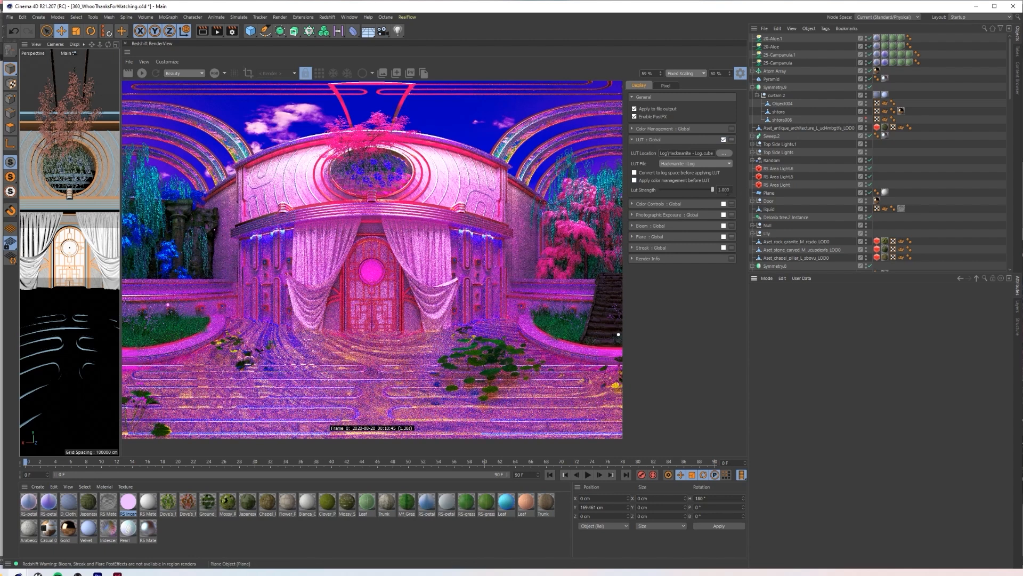
{"action": "left_click", "coordinate": [685, 164]}
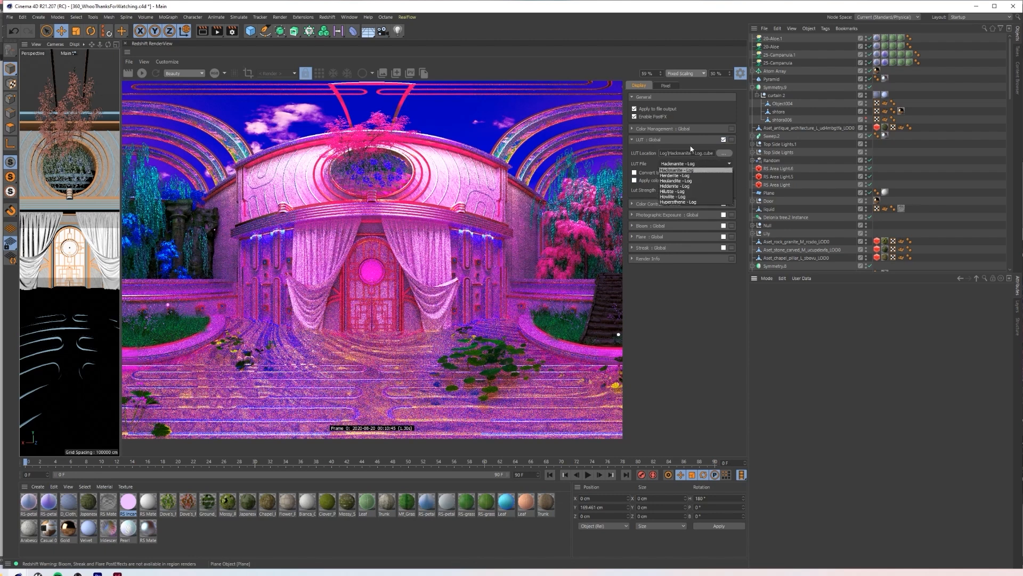
{"action": "left_click", "coordinate": [683, 164]}
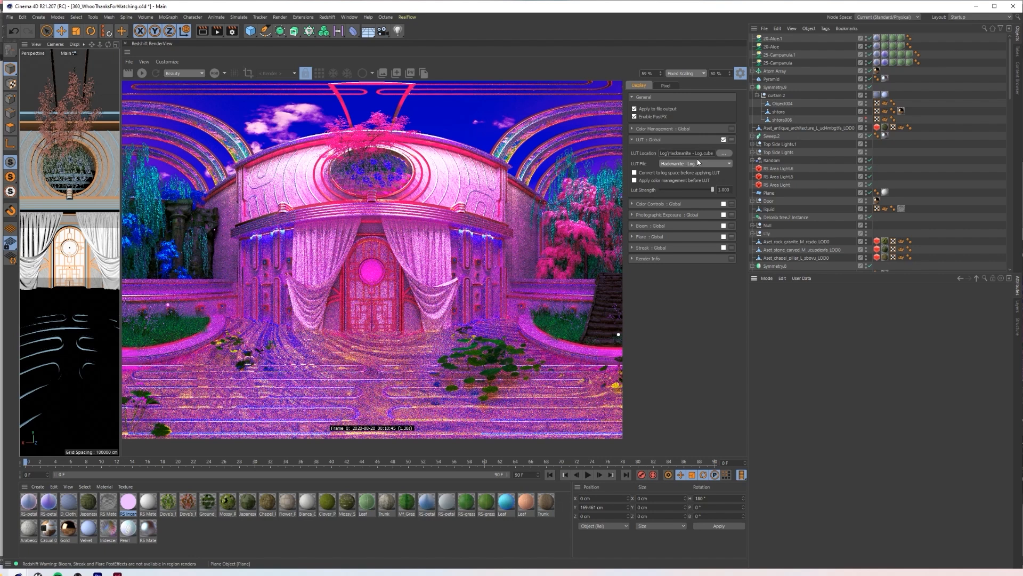
{"action": "scroll", "coordinate": [400, 312], "scroll_direction": "down", "scroll_amount": 3}
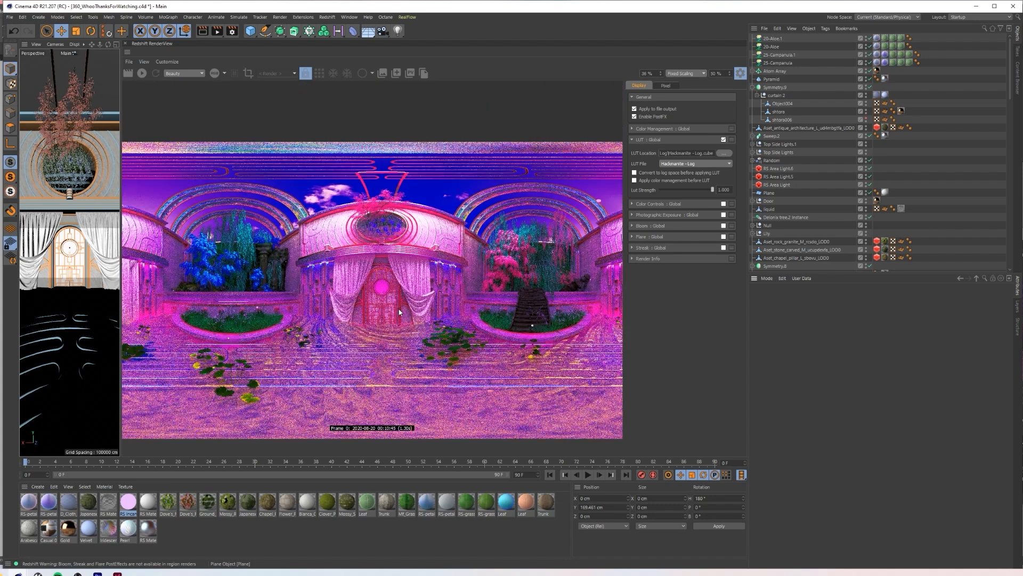
{"action": "scroll", "coordinate": [400, 316], "scroll_direction": "up", "scroll_amount": 2}
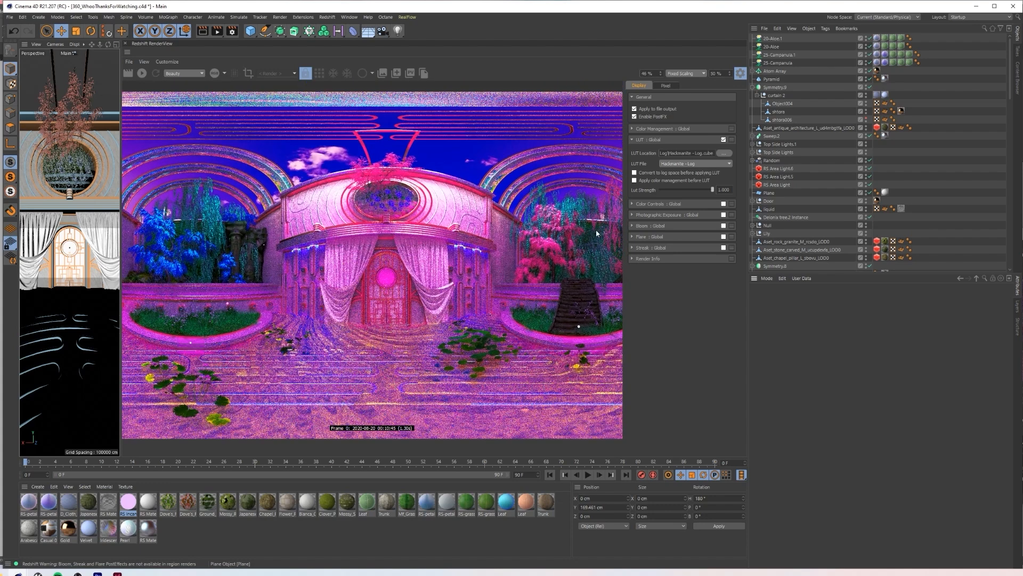
Step: Set the LUT strength to 0.25 and compare the render with the LUT off and on
{"action": "left_click", "coordinate": [727, 190]}
{"action": "type", "text": ".25"}
{"action": "key", "text": "Return"}
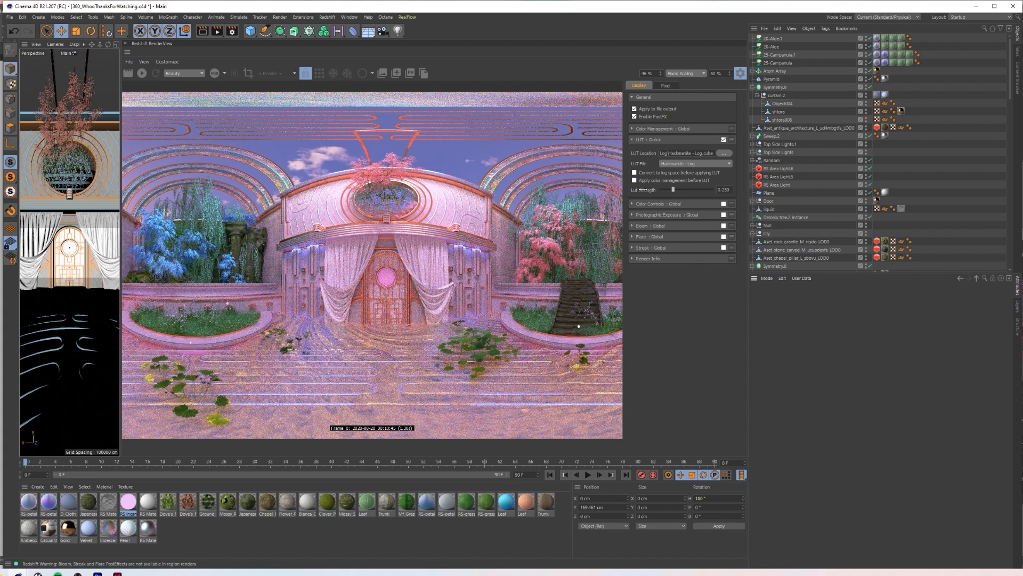
{"action": "left_click", "coordinate": [724, 139]}
{"action": "left_click", "coordinate": [723, 140]}
{"action": "left_click", "coordinate": [724, 139]}
{"action": "left_click", "coordinate": [724, 140]}
{"action": "left_click", "coordinate": [723, 139]}
{"action": "left_click", "coordinate": [724, 140]}
{"action": "scroll", "coordinate": [462, 254], "scroll_direction": "down", "scroll_amount": 3}
{"action": "scroll", "coordinate": [463, 254], "scroll_direction": "up", "scroll_amount": 4}
{"action": "scroll", "coordinate": [388, 290], "scroll_direction": "up", "scroll_amount": 4}
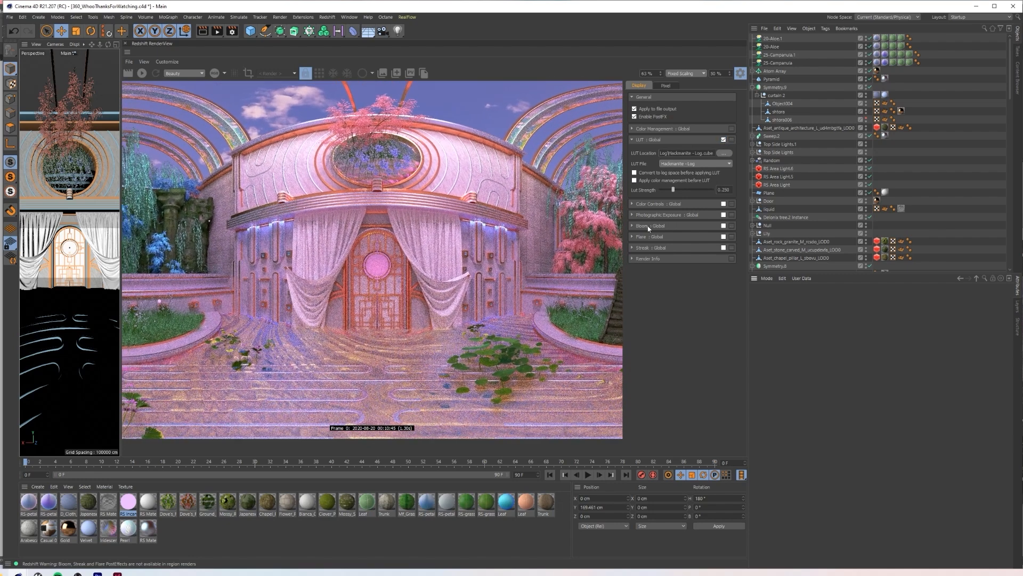
Step: Enable Bloom, lower its threshold to about 4.6 while viewing the round roof window, and collapse its settings
{"action": "left_click", "coordinate": [639, 226]}
{"action": "left_click", "coordinate": [724, 225]}
{"action": "middle_click_drag", "start_coordinate": [411, 155], "coordinate": [404, 269]}
{"action": "scroll", "coordinate": [403, 269], "scroll_direction": "up", "scroll_amount": 10}
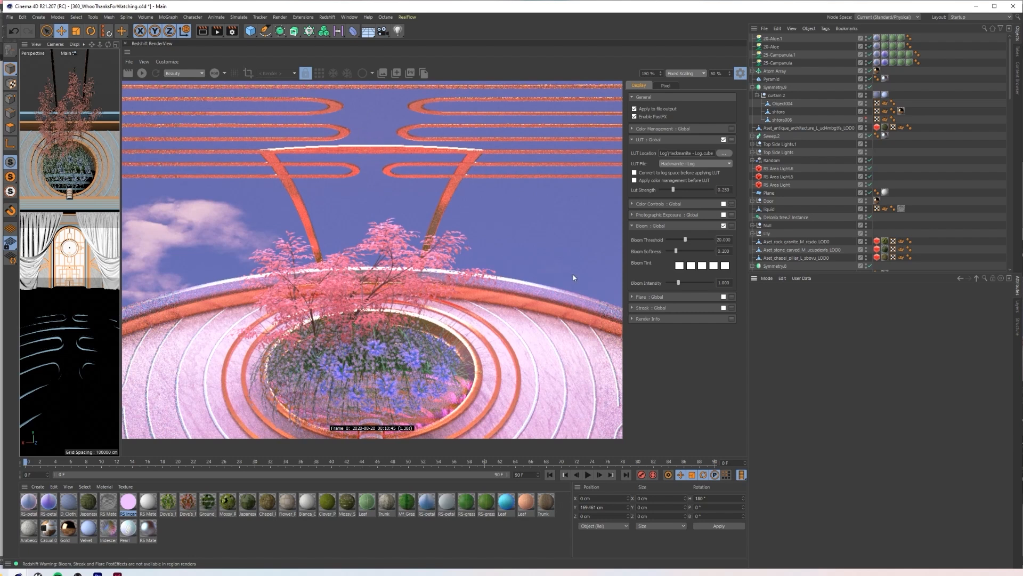
{"action": "left_click_drag", "start_coordinate": [686, 242], "coordinate": [672, 241]}
{"action": "scroll", "coordinate": [416, 332], "scroll_direction": "down", "scroll_amount": 5}
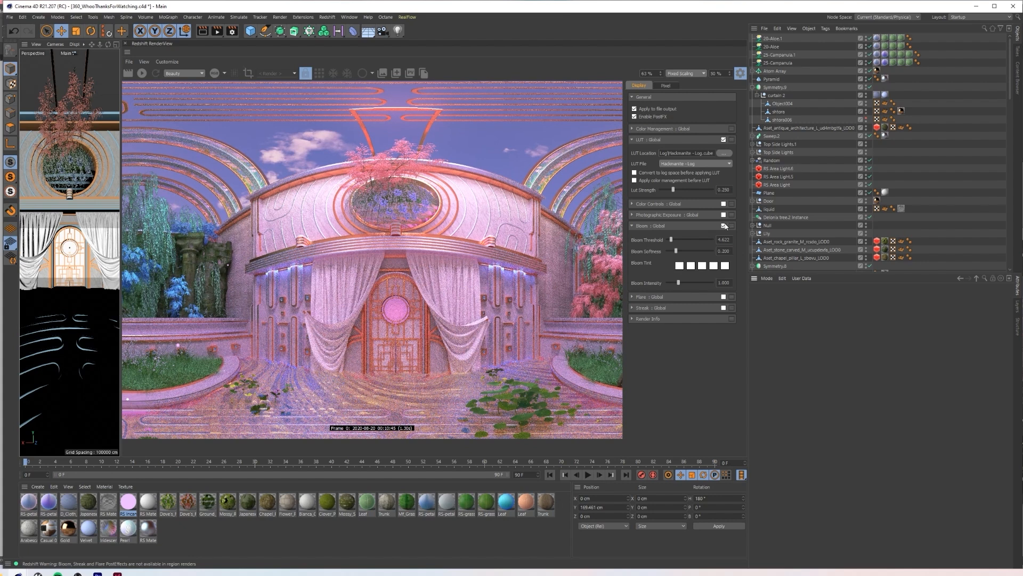
{"action": "left_click", "coordinate": [725, 226]}
{"action": "left_click", "coordinate": [632, 226]}
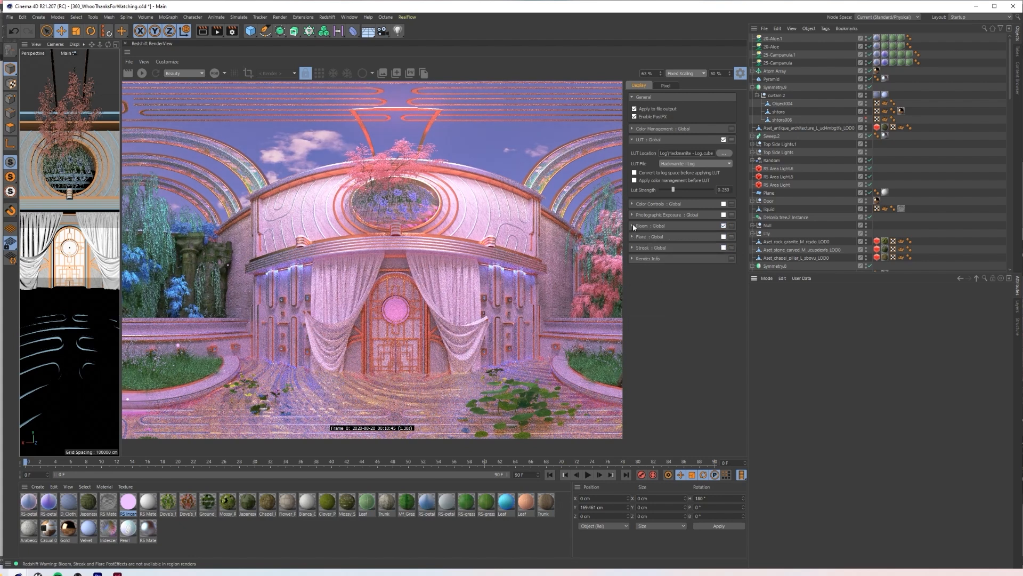
Step: Enable Streak with its settings expanded and check its effect on the glowing orb at the stone stairs
{"action": "left_click", "coordinate": [638, 247]}
{"action": "left_click", "coordinate": [723, 248]}
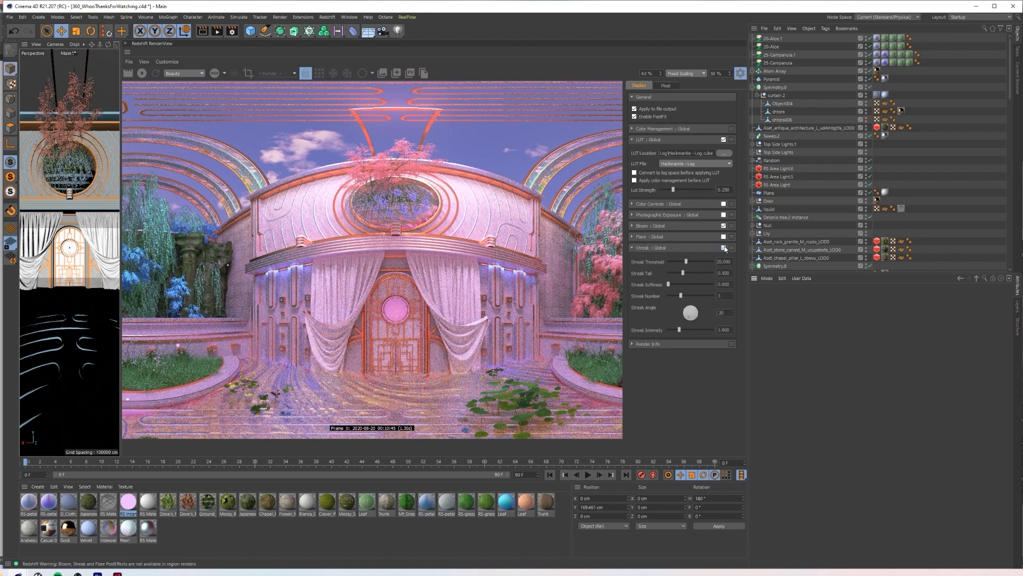
{"action": "middle_click_drag", "start_coordinate": [531, 351], "coordinate": [374, 277]}
{"action": "middle_click_drag", "start_coordinate": [480, 305], "coordinate": [426, 319]}
{"action": "scroll", "coordinate": [422, 319], "scroll_direction": "up", "scroll_amount": 4}
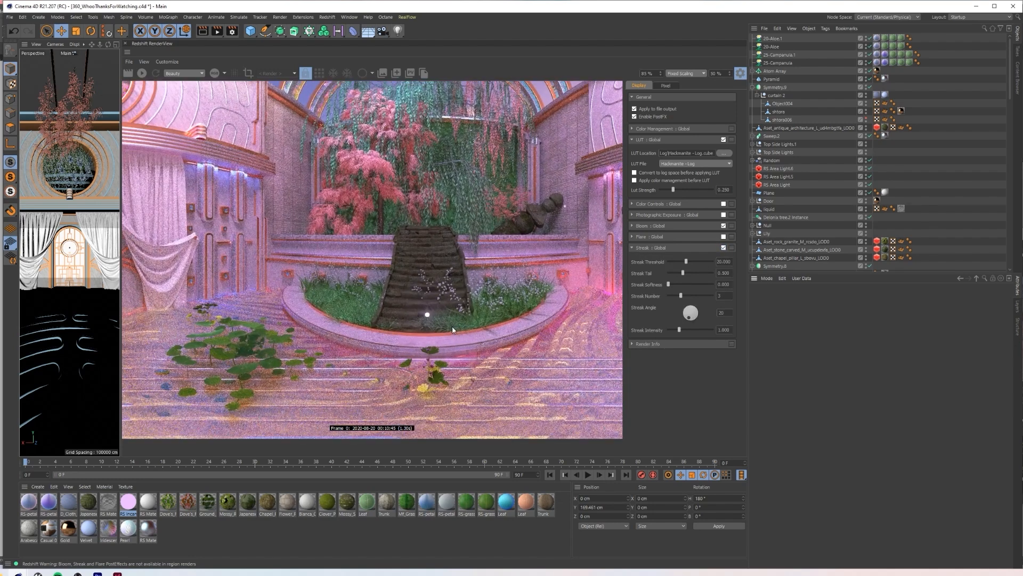
{"action": "scroll", "coordinate": [422, 320], "scroll_direction": "up", "scroll_amount": 4}
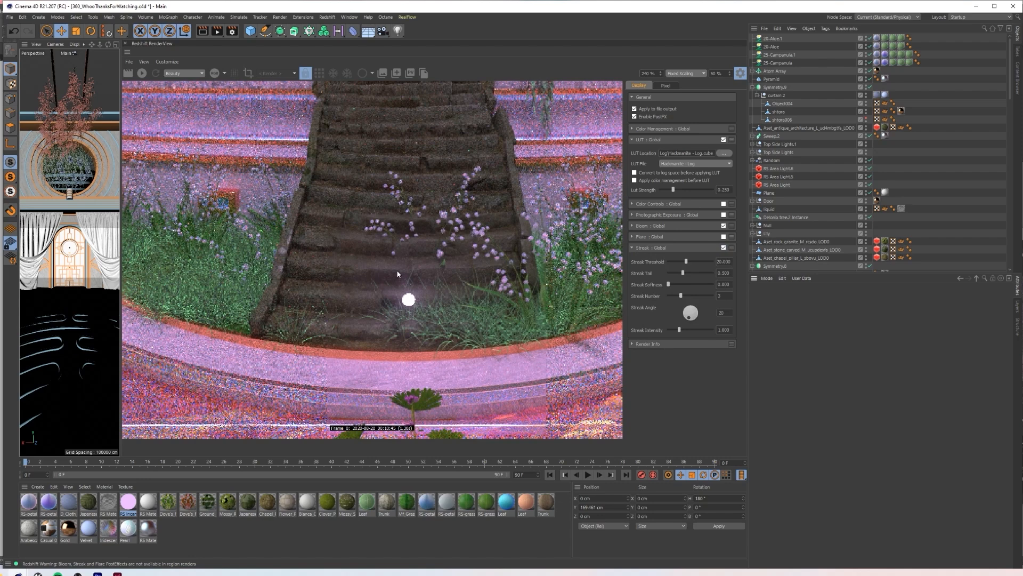
{"action": "scroll", "coordinate": [396, 274], "scroll_direction": "down", "scroll_amount": 5}
Step: Lower the Streak threshold to about 9.9 while viewing the orange frame above the pink tree
{"action": "middle_click_drag", "start_coordinate": [197, 137], "coordinate": [466, 369]}
{"action": "middle_click_drag", "start_coordinate": [342, 127], "coordinate": [438, 321]}
{"action": "scroll", "coordinate": [366, 185], "scroll_direction": "up", "scroll_amount": 1}
{"action": "scroll", "coordinate": [365, 184], "scroll_direction": "up", "scroll_amount": 2}
{"action": "middle_click_drag", "start_coordinate": [358, 191], "coordinate": [377, 228]}
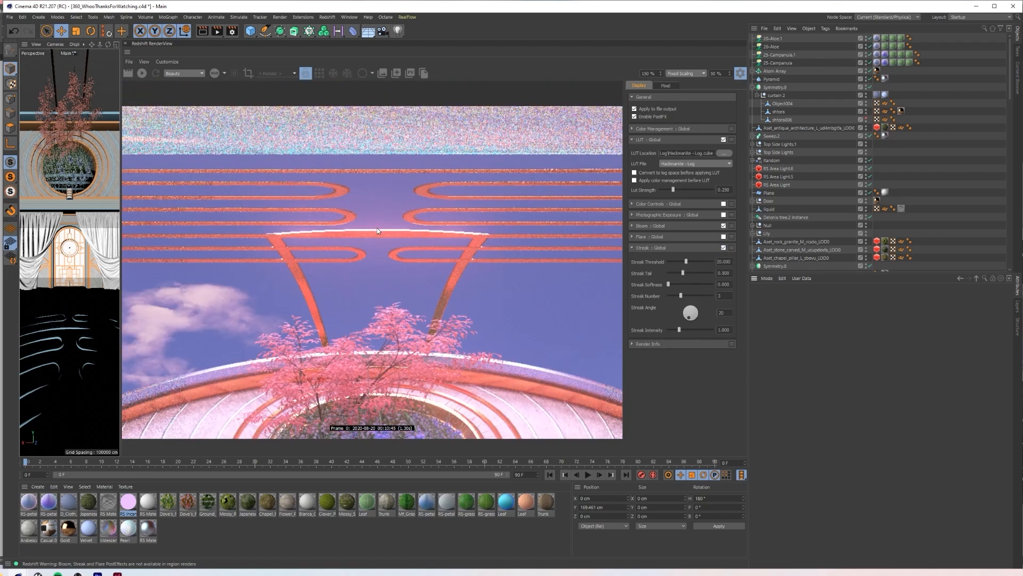
{"action": "left_click_drag", "start_coordinate": [688, 264], "coordinate": [677, 263]}
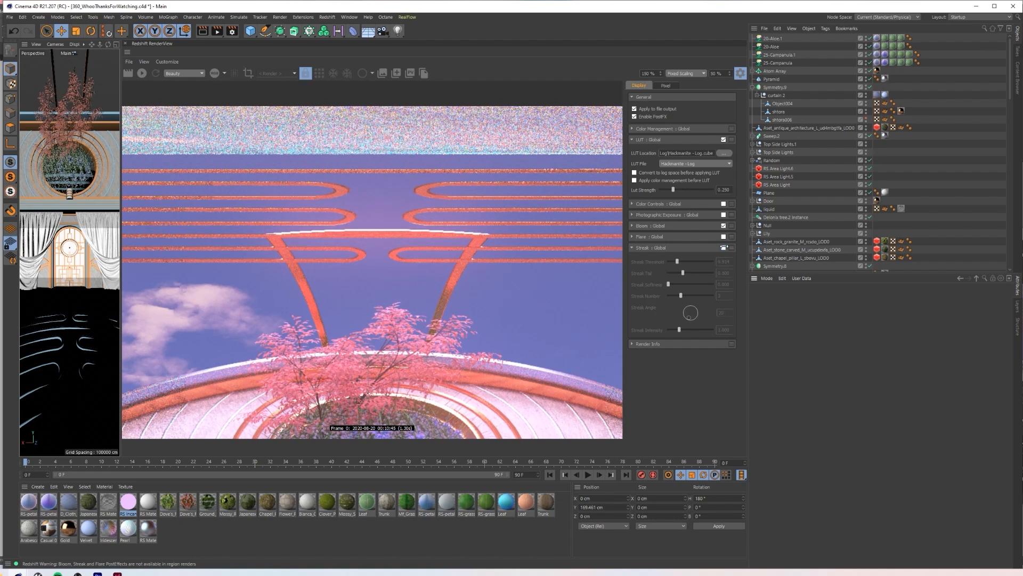
{"action": "middle_click_drag", "start_coordinate": [484, 323], "coordinate": [475, 230]}
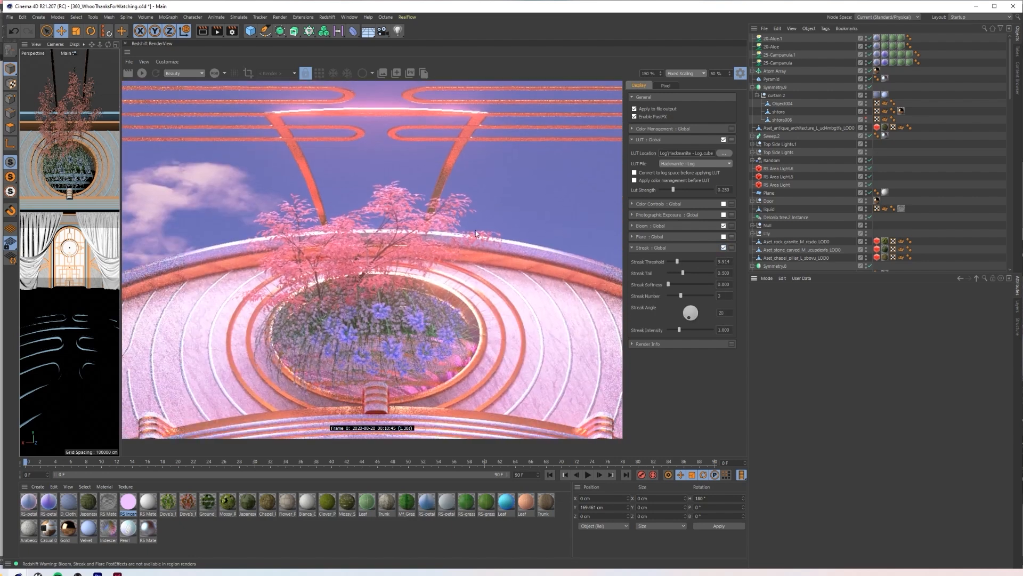
Step: Compare the render with Bloom off and on, and set the Bloom threshold to 6
{"action": "scroll", "coordinate": [455, 275], "scroll_direction": "up", "scroll_amount": 2}
{"action": "left_click", "coordinate": [724, 226]}
{"action": "left_click", "coordinate": [723, 226]}
{"action": "left_click", "coordinate": [692, 226]}
{"action": "left_click", "coordinate": [728, 240]}
{"action": "type", "text": "6"}
{"action": "key", "text": "Tab"}
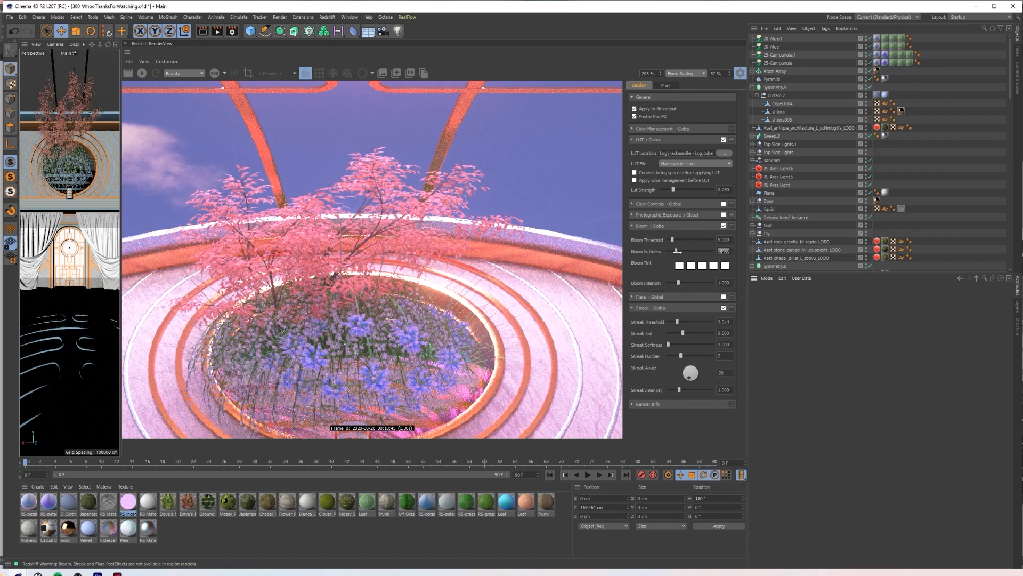
{"action": "left_click", "coordinate": [694, 226]}
{"action": "scroll", "coordinate": [503, 302], "scroll_direction": "down", "scroll_amount": 5}
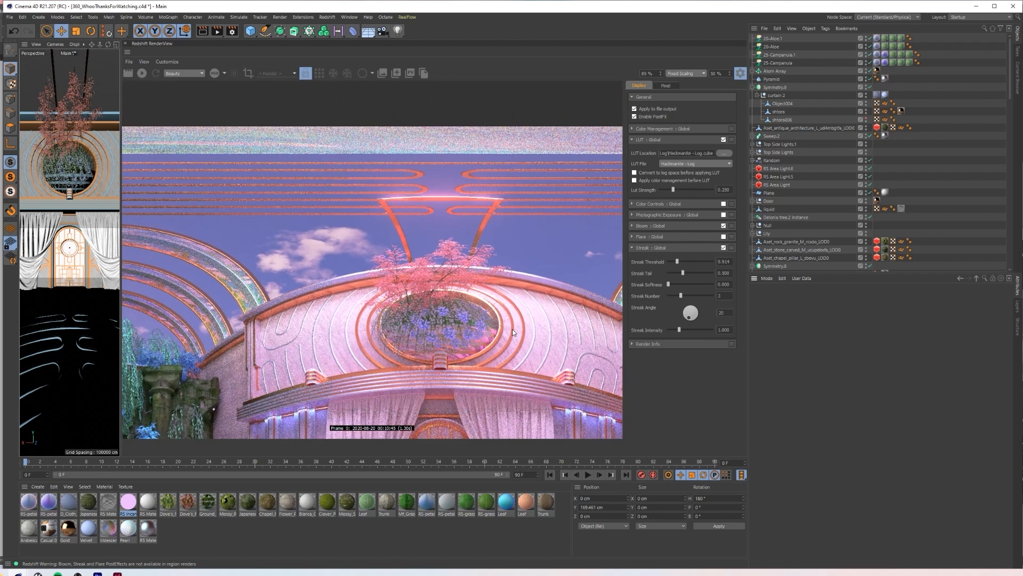
Step: Compare the render with Streak off and on, and set the Streak threshold to 12
{"action": "left_click", "coordinate": [724, 247]}
{"action": "left_click", "coordinate": [724, 247]}
{"action": "left_click_drag", "start_coordinate": [730, 261], "coordinate": [448, 222]}
{"action": "type", "text": "12"}
{"action": "key", "text": "Tab"}
{"action": "left_click_drag", "start_coordinate": [299, 143], "coordinate": [348, 229]}
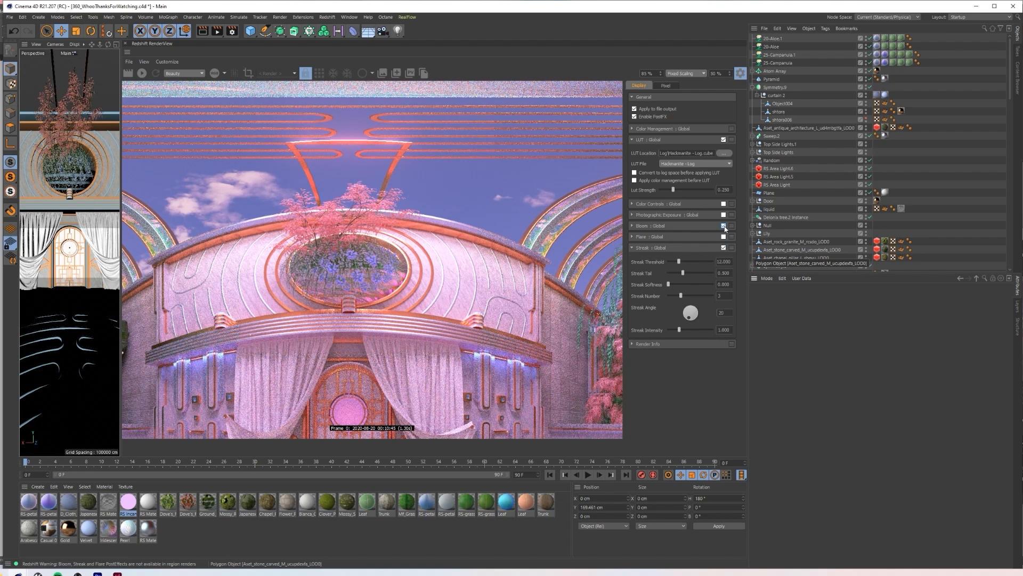
Step: Draw a render region around the glowing orb on the stone stairs and examine its glow near and far
{"action": "left_click_drag", "start_coordinate": [607, 426], "coordinate": [379, 314]}
{"action": "scroll", "coordinate": [378, 314], "scroll_direction": "up", "scroll_amount": 2}
{"action": "scroll", "coordinate": [382, 309], "scroll_direction": "up", "scroll_amount": 10}
{"action": "scroll", "coordinate": [384, 307], "scroll_direction": "down", "scroll_amount": 6}
{"action": "left_click_drag", "start_coordinate": [337, 236], "coordinate": [427, 333], "text": "shift"}
{"action": "left_click_drag", "start_coordinate": [381, 284], "coordinate": [395, 300]}
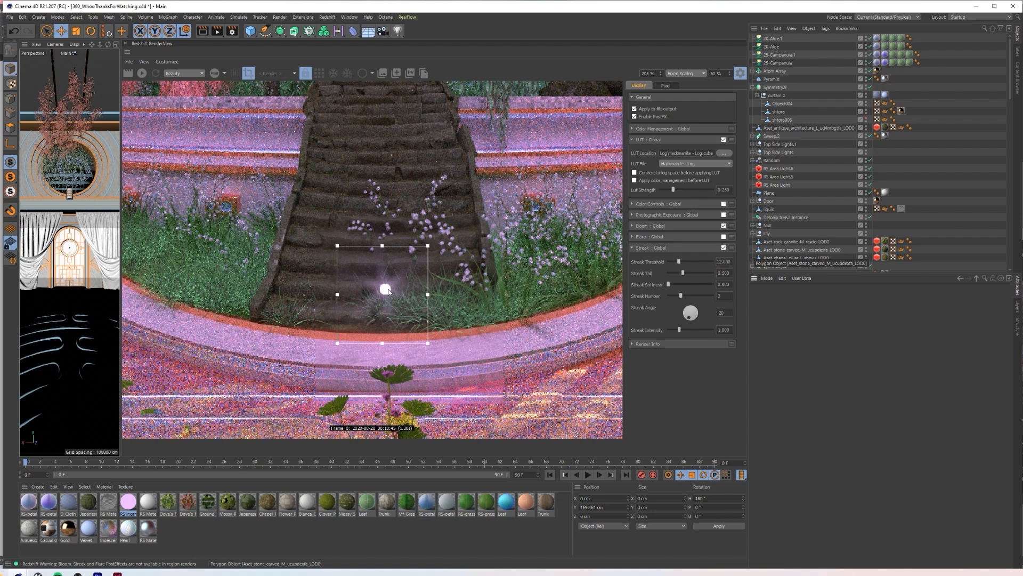
{"action": "scroll", "coordinate": [389, 294], "scroll_direction": "down", "scroll_amount": 2}
{"action": "scroll", "coordinate": [387, 291], "scroll_direction": "down", "scroll_amount": 4}
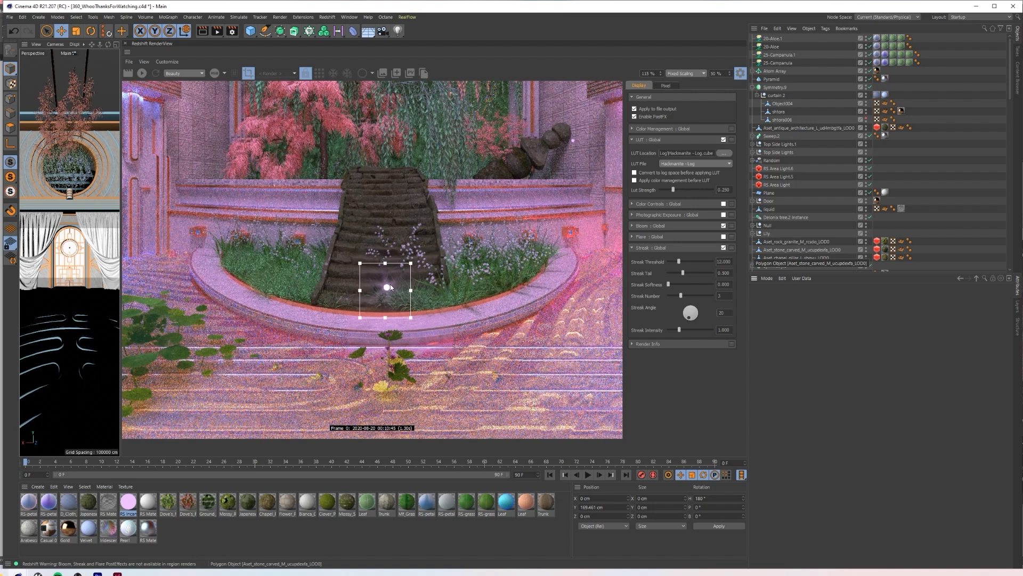
{"action": "scroll", "coordinate": [400, 302], "scroll_direction": "up", "scroll_amount": 7}
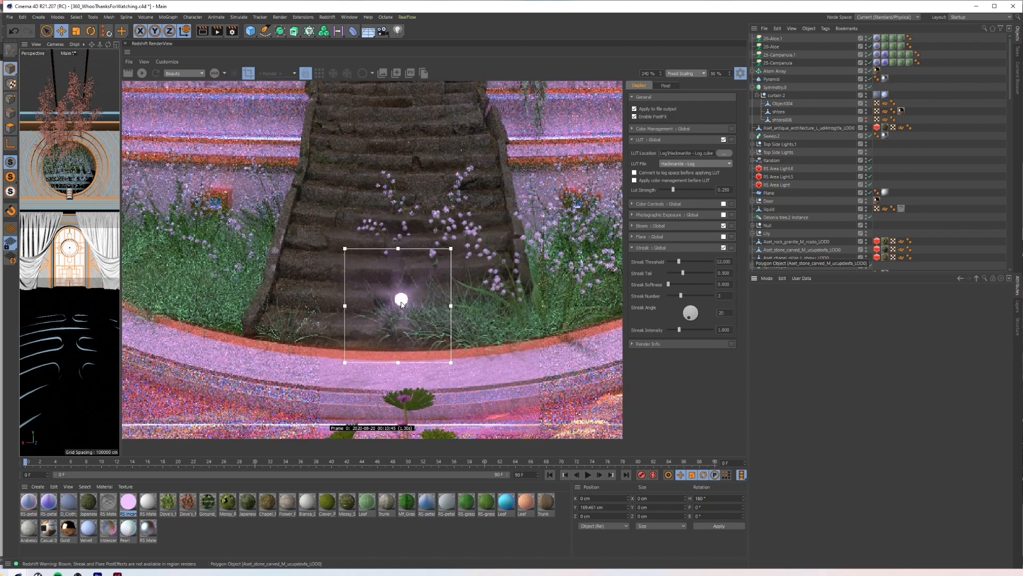
{"action": "scroll", "coordinate": [404, 306], "scroll_direction": "down", "scroll_amount": 6}
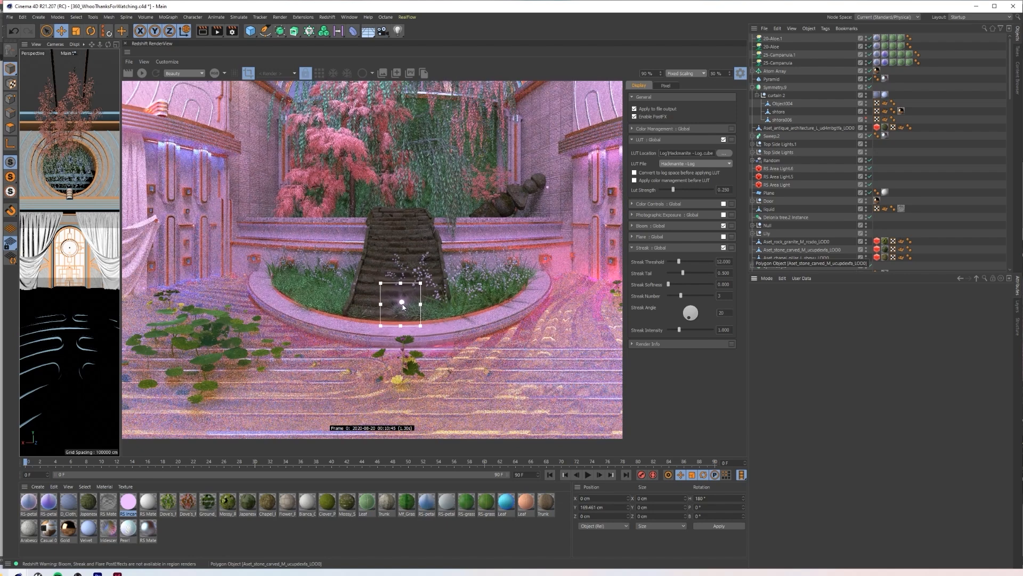
{"action": "scroll", "coordinate": [403, 307], "scroll_direction": "up", "scroll_amount": 1}
{"action": "scroll", "coordinate": [403, 307], "scroll_direction": "down", "scroll_amount": 2}
Step: Examine the glowing orb on the marble rim of the other planter at close range
{"action": "middle_click_drag", "start_coordinate": [295, 346], "coordinate": [515, 356]}
{"action": "middle_click_drag", "start_coordinate": [371, 344], "coordinate": [561, 353]}
{"action": "scroll", "coordinate": [324, 336], "scroll_direction": "up", "scroll_amount": 10}
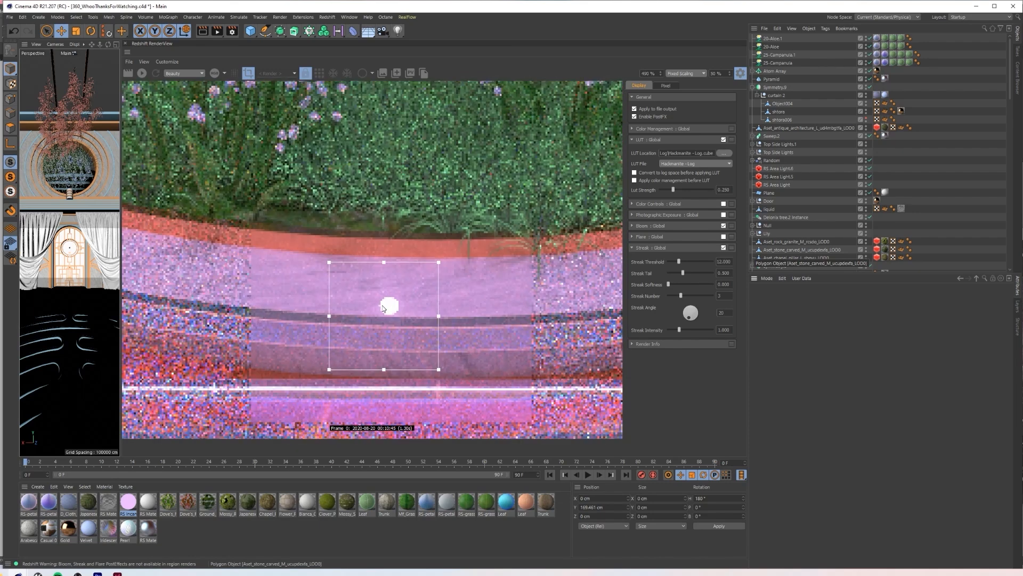
{"action": "scroll", "coordinate": [405, 317], "scroll_direction": "up", "scroll_amount": 3}
{"action": "scroll", "coordinate": [405, 317], "scroll_direction": "down", "scroll_amount": 3}
{"action": "middle_click_drag", "start_coordinate": [537, 265], "coordinate": [381, 311]}
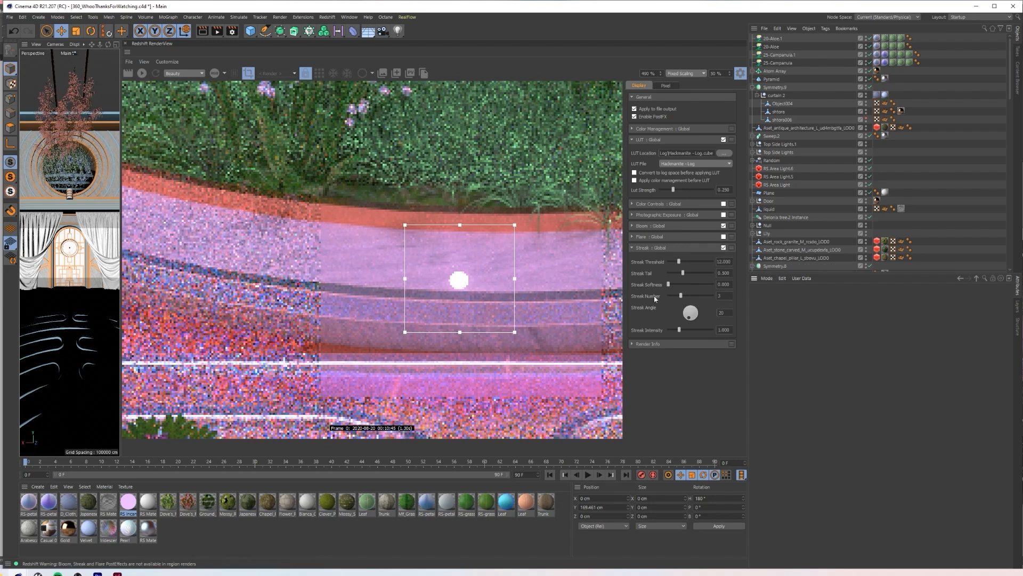
Step: Compare the glow and streaks on the orange frame above the tree with those of the orb on the stairs
{"action": "middle_click_drag", "start_coordinate": [438, 294], "coordinate": [331, 385]}
{"action": "scroll", "coordinate": [324, 311], "scroll_direction": "down", "scroll_amount": 4}
{"action": "scroll", "coordinate": [395, 302], "scroll_direction": "down", "scroll_amount": 5}
{"action": "middle_click_drag", "start_coordinate": [482, 272], "coordinate": [304, 427]}
{"action": "scroll", "coordinate": [374, 208], "scroll_direction": "up", "scroll_amount": 2}
{"action": "scroll", "coordinate": [405, 253], "scroll_direction": "up", "scroll_amount": 4}
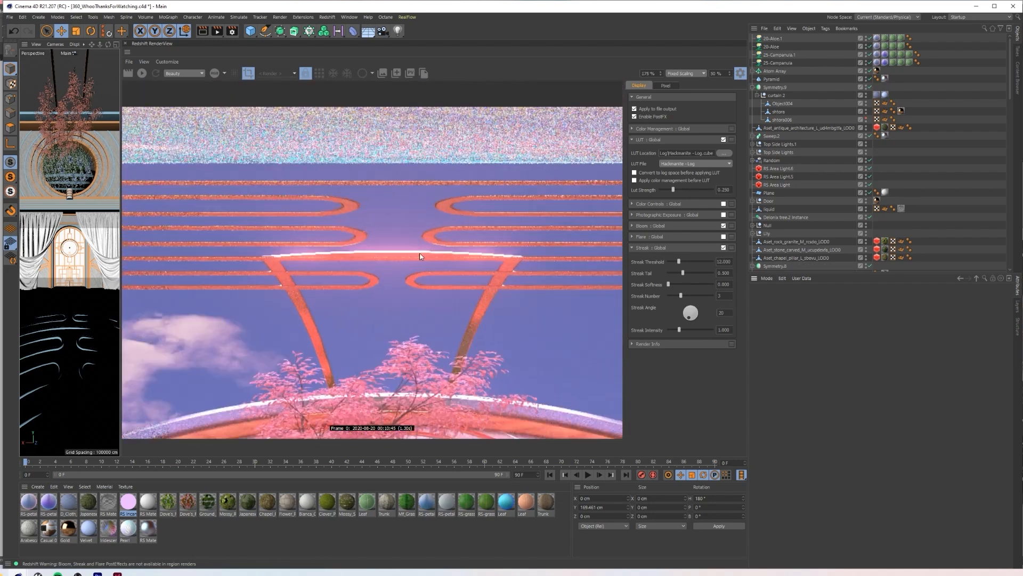
{"action": "mouse_move", "coordinate": [681, 295]}
{"action": "left_mouse_down"}
{"action": "mouse_move", "coordinate": [712, 292]}
{"action": "mouse_move", "coordinate": [681, 297]}
{"action": "left_mouse_up"}
{"action": "scroll", "coordinate": [501, 320], "scroll_direction": "down", "scroll_amount": 6}
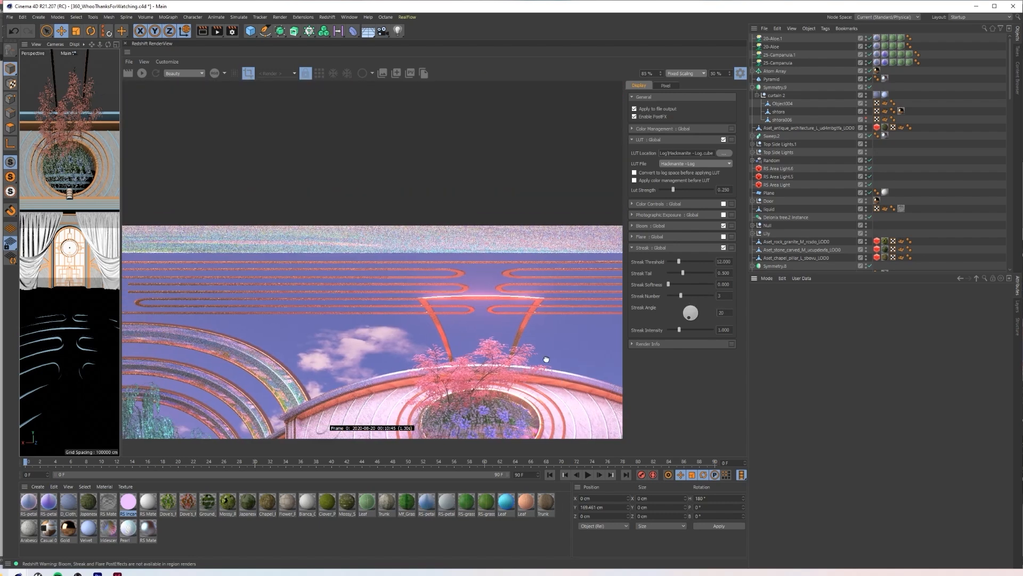
{"action": "middle_click_drag", "start_coordinate": [545, 358], "coordinate": [328, 126]}
{"action": "middle_click_drag", "start_coordinate": [513, 315], "coordinate": [338, 181]}
{"action": "scroll", "coordinate": [441, 291], "scroll_direction": "up", "scroll_amount": 9}
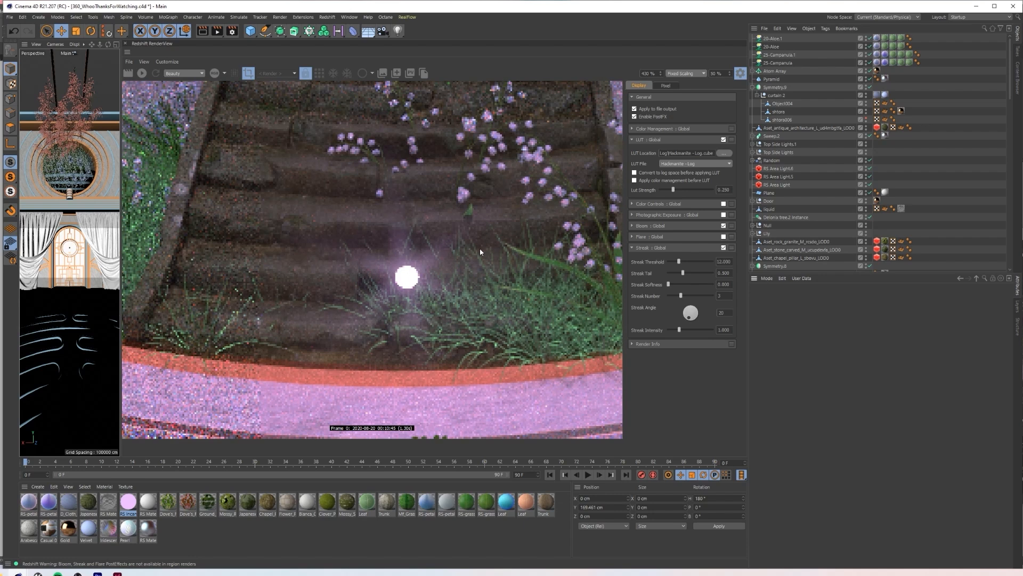
Step: Examine the glowing orb, the stone stairs and the surrounding planter in the render from farther out
{"action": "mouse_move", "coordinate": [685, 296]}
{"action": "left_mouse_down"}
{"action": "mouse_move", "coordinate": [712, 296]}
{"action": "mouse_move", "coordinate": [680, 299]}
{"action": "left_mouse_up"}
{"action": "scroll", "coordinate": [440, 234], "scroll_direction": "down", "scroll_amount": 8}
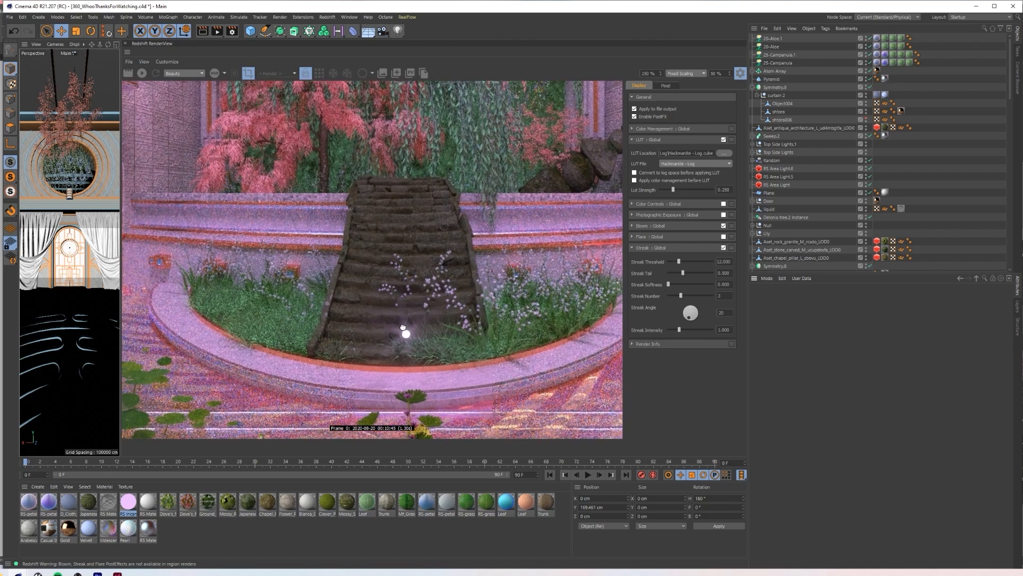
{"action": "scroll", "coordinate": [391, 305], "scroll_direction": "down", "scroll_amount": 4}
{"action": "middle_click_drag", "start_coordinate": [392, 303], "coordinate": [558, 331]}
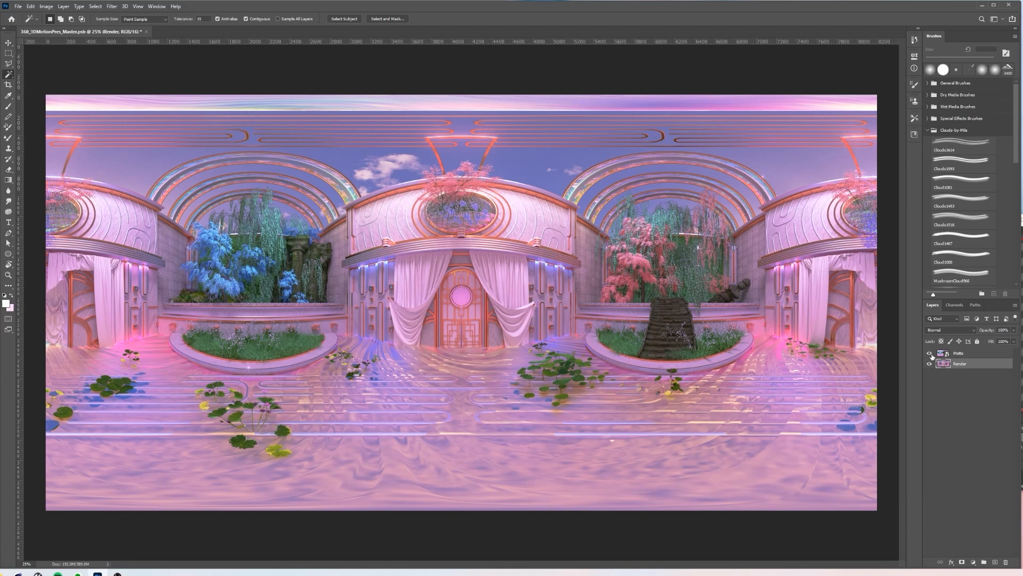
Step: In the Photoshop document, preview the Matte layer and duplicate the Render layer with Soft Light blending
{"action": "left_click", "coordinate": [930, 353]}
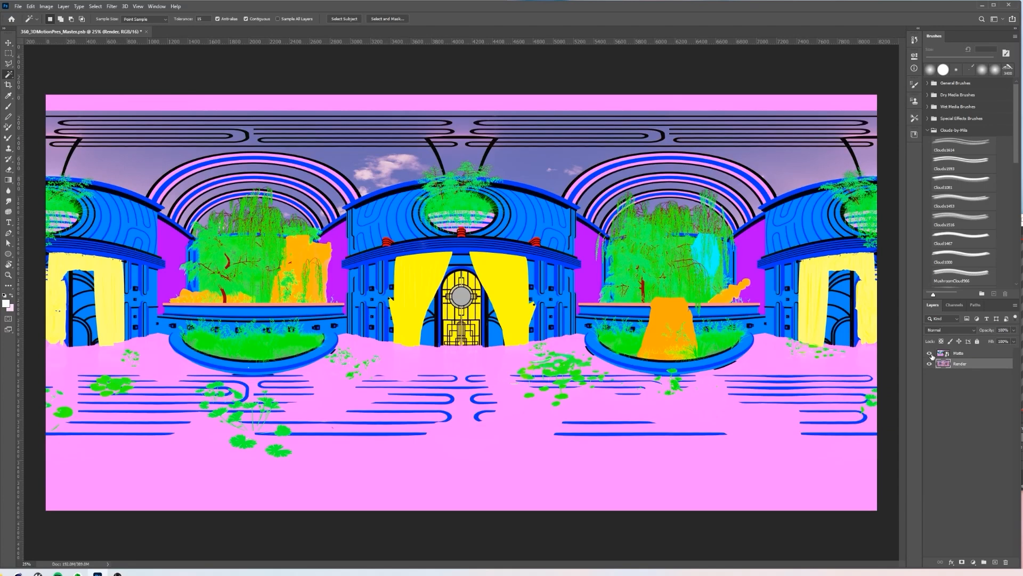
{"action": "left_click", "coordinate": [930, 353]}
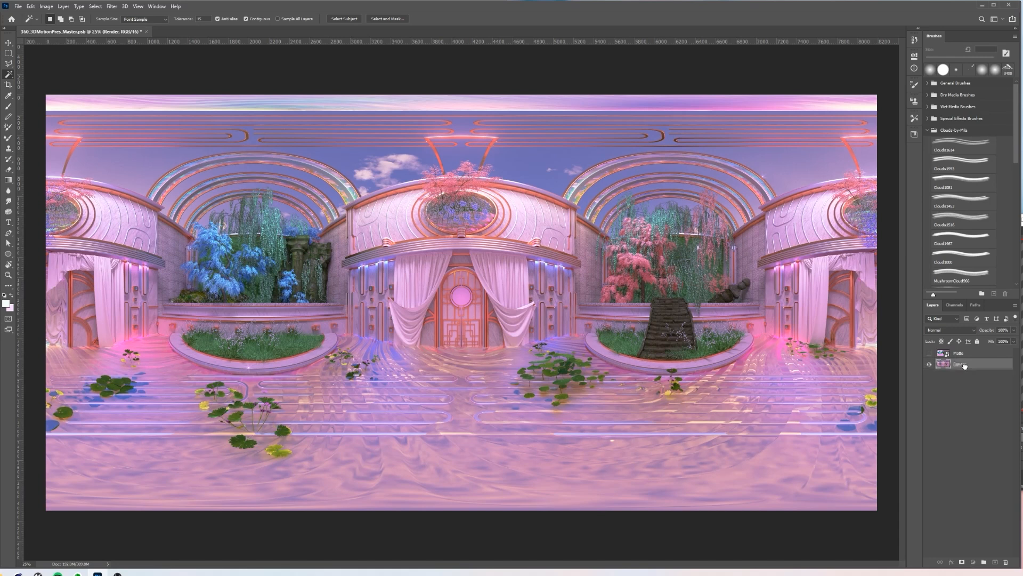
{"action": "left_click_drag", "start_coordinate": [986, 569], "coordinate": [994, 563]}
{"action": "left_click", "coordinate": [952, 330]}
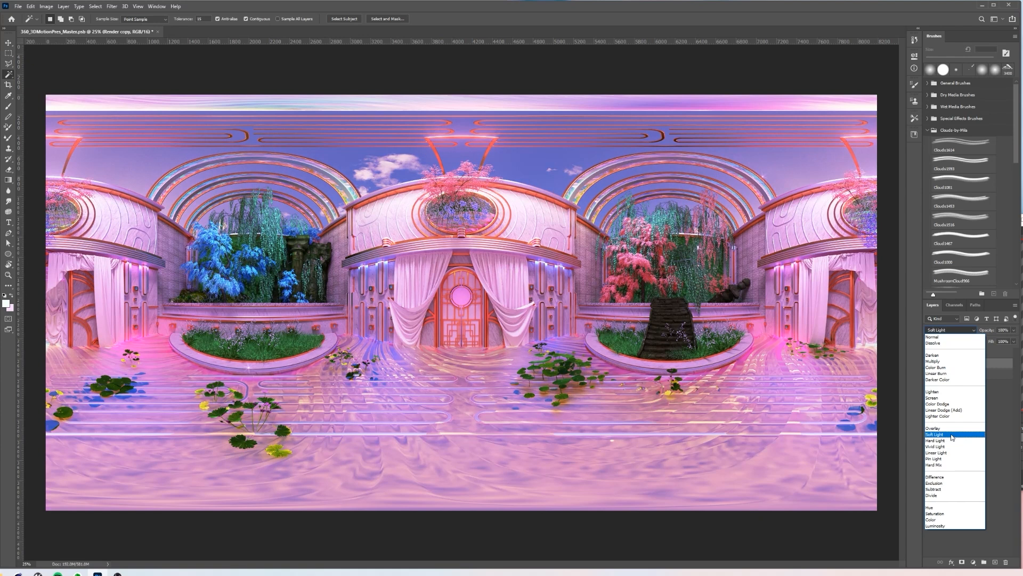
{"action": "left_click", "coordinate": [954, 434]}
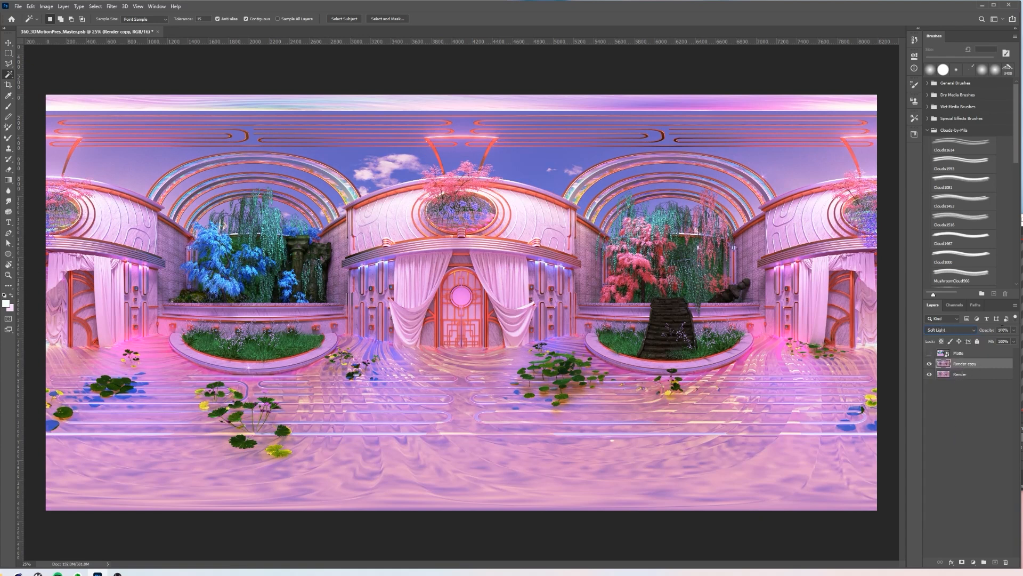
Step: Set the Render copy layer's opacity to 30% and compare the image with the layer off and on
{"action": "left_click", "coordinate": [930, 363]}
{"action": "left_click", "coordinate": [930, 363]}
{"action": "type", "text": "30"}
{"action": "key", "text": "Tab"}
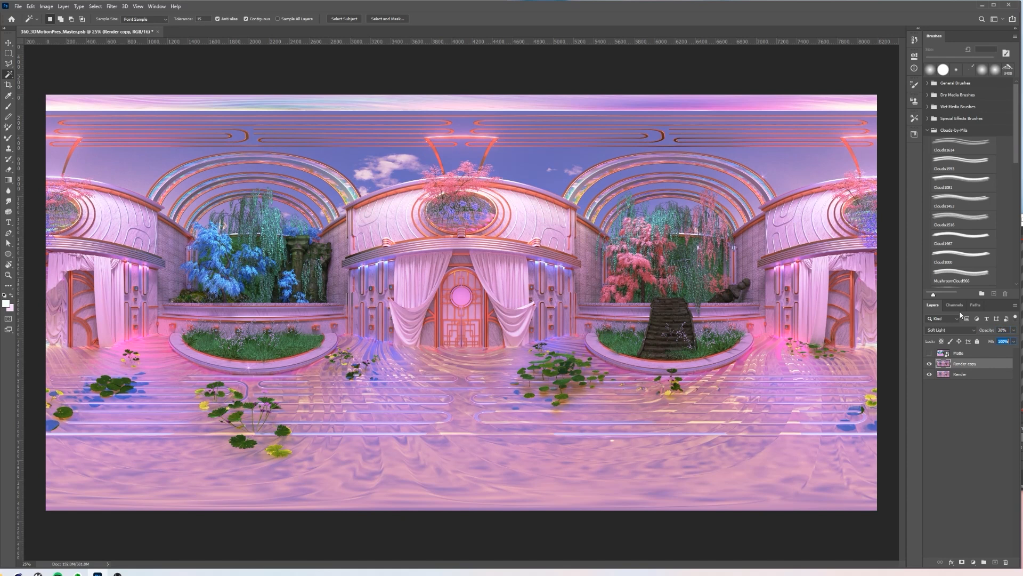
{"action": "left_click", "coordinate": [931, 363]}
{"action": "left_click", "coordinate": [931, 363]}
{"action": "left_click", "coordinate": [930, 363]}
{"action": "left_click", "coordinate": [931, 364]}
Step: Add a Levels adjustment layer above Render copy, with the highlight input at 250 and the midtones at 1.0
{"action": "left_click", "coordinate": [64, 7]}
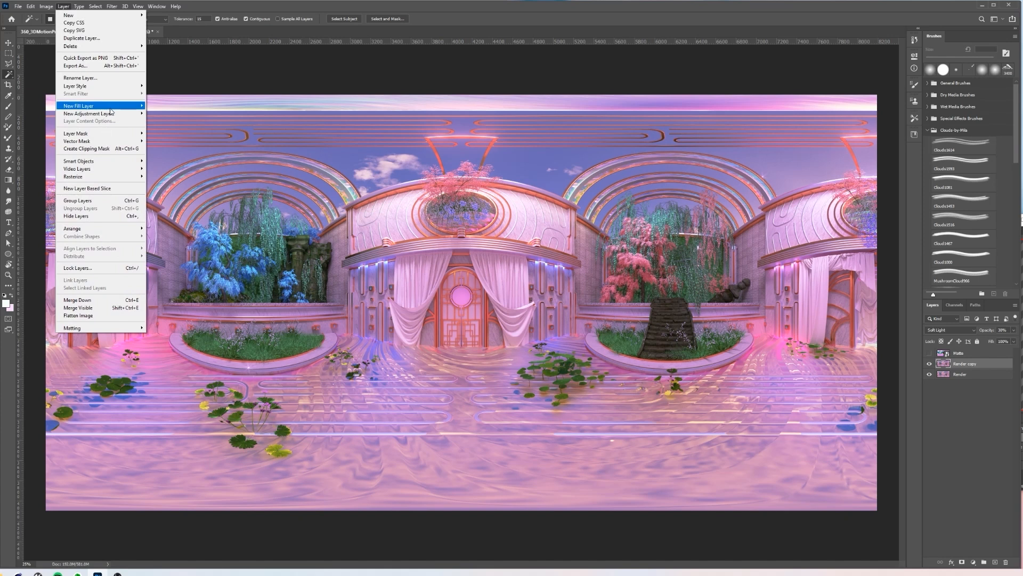
{"action": "mouse_move", "coordinate": [111, 113]}
{"action": "left_click", "coordinate": [175, 122]}
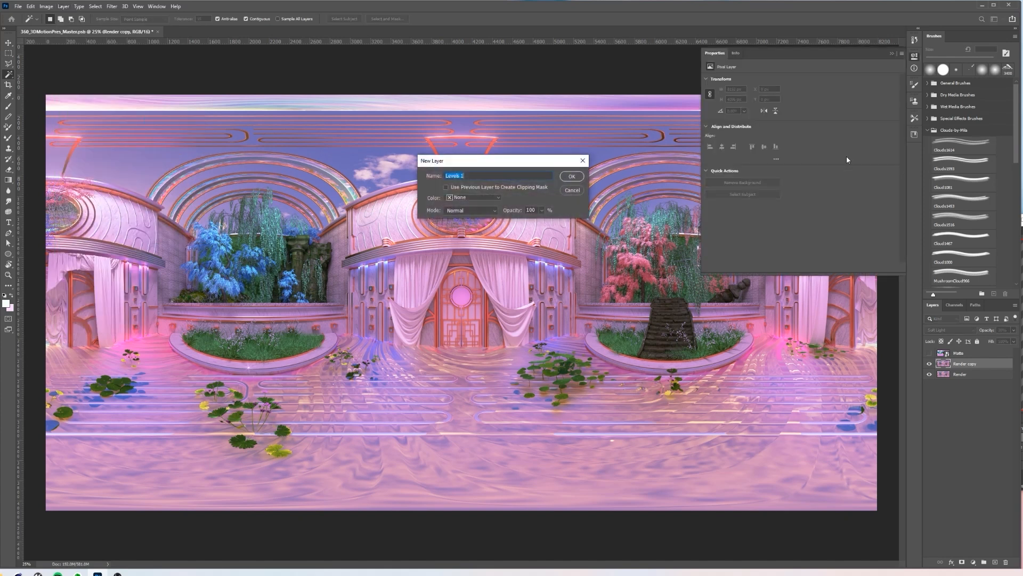
{"action": "left_click", "coordinate": [573, 177]}
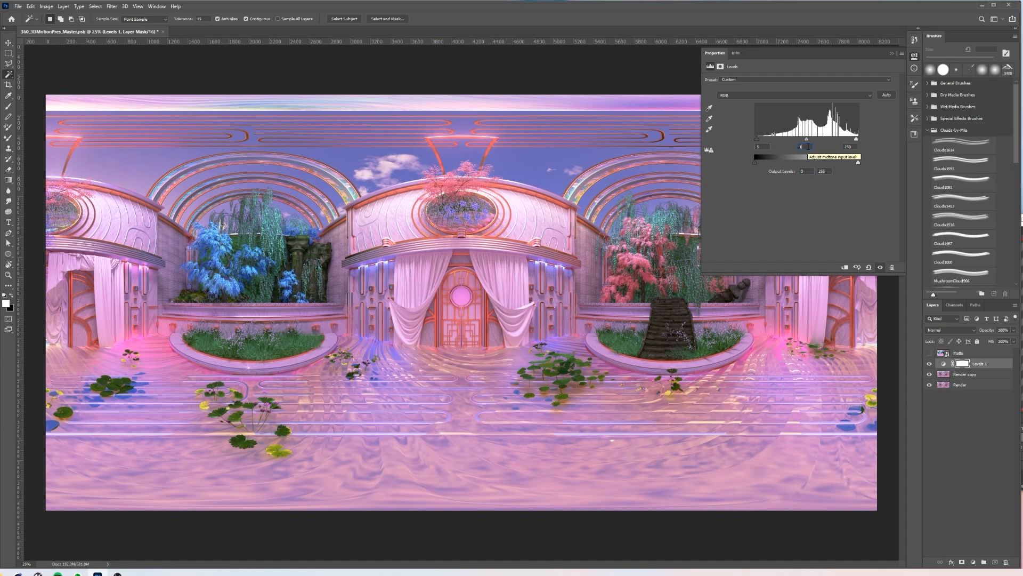
{"action": "type", "text": "0"}
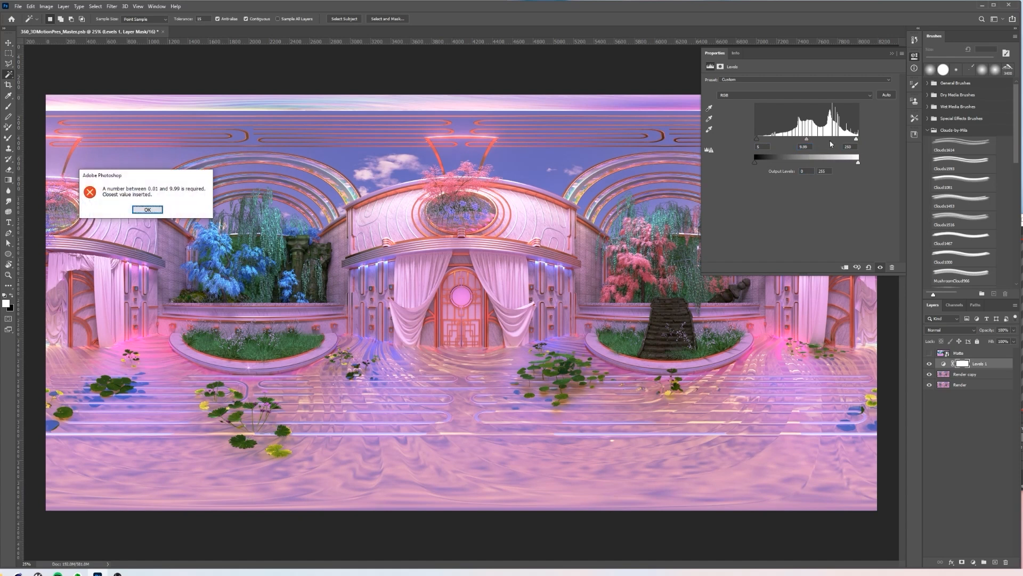
{"action": "key", "text": "Return"}
{"action": "type", "text": "1"}
{"action": "key", "text": "Return"}
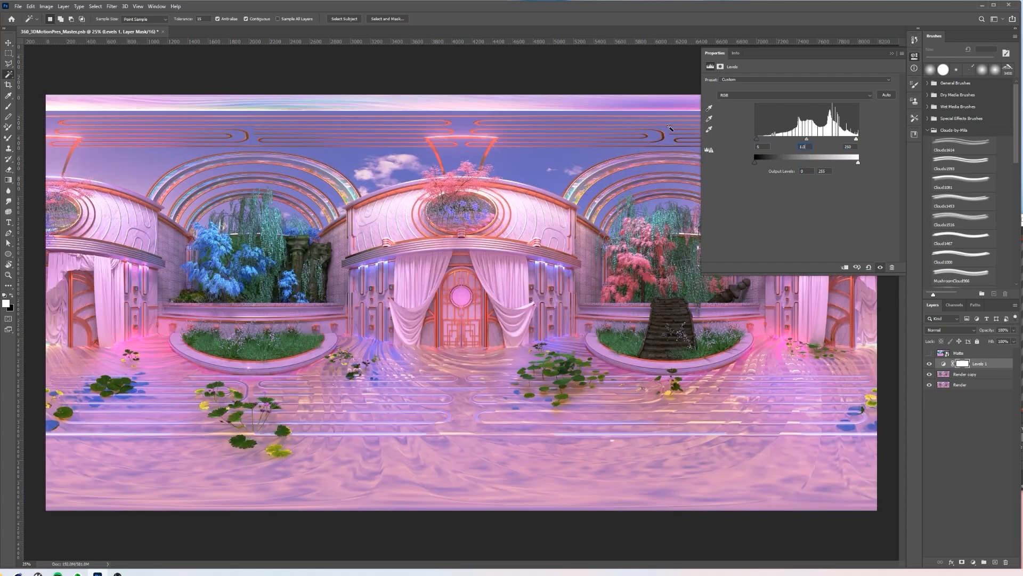
Step: Compare the image with the Levels adjustment off and on, and put away its settings
{"action": "left_click", "coordinate": [927, 366]}
{"action": "left_click", "coordinate": [927, 365]}
{"action": "left_click", "coordinate": [929, 365]}
{"action": "left_click", "coordinate": [931, 364]}
{"action": "left_click", "coordinate": [891, 53]}
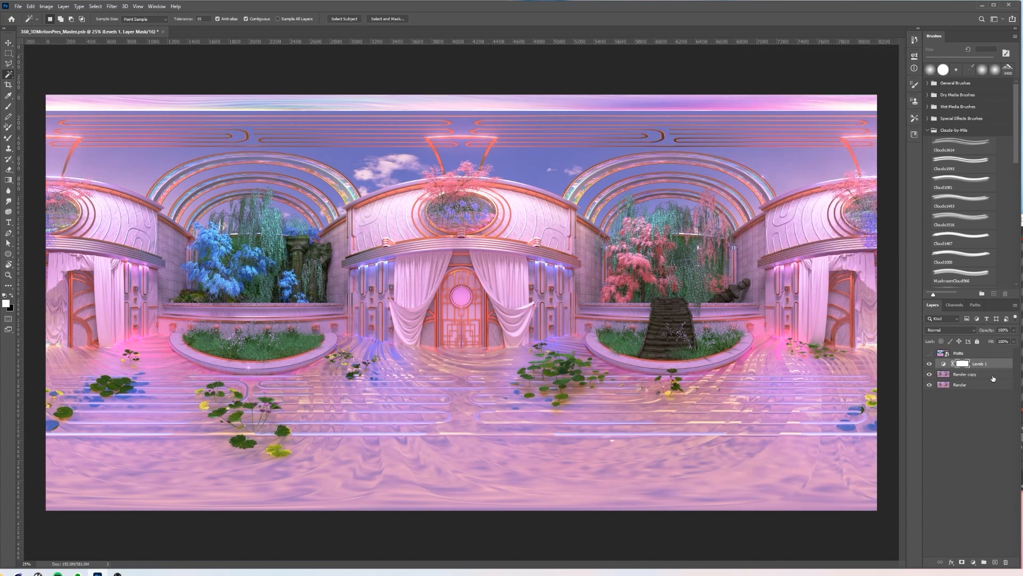
Step: Select the Matte layer and make it visible over the render
{"action": "left_click", "coordinate": [968, 354]}
{"action": "right_click", "coordinate": [549, 368]}
{"action": "key", "text": "Escape"}
{"action": "left_click", "coordinate": [929, 352]}
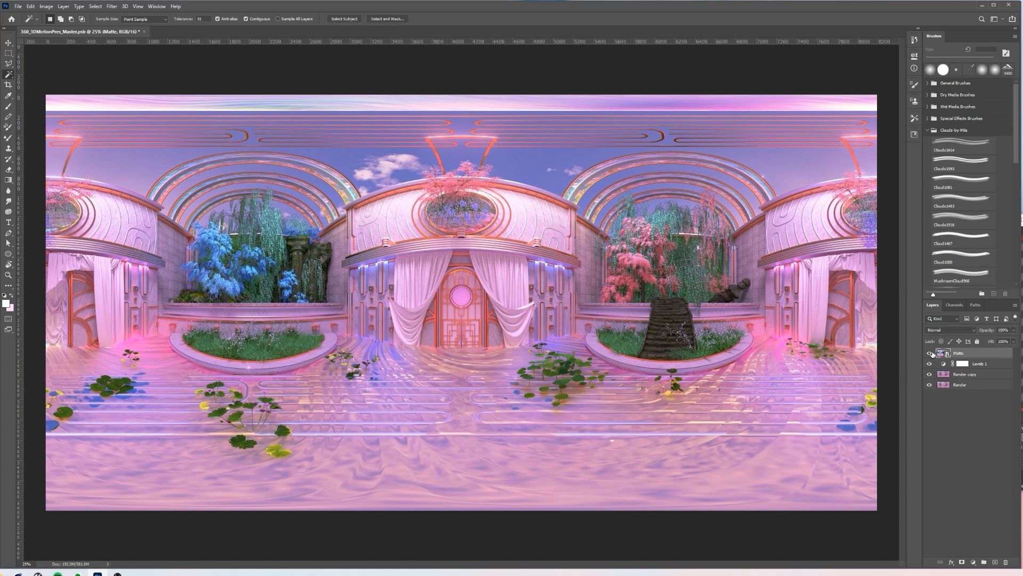
Step: Try to select the green plant areas of the matte with the Similar command
{"action": "right_click", "coordinate": [557, 376]}
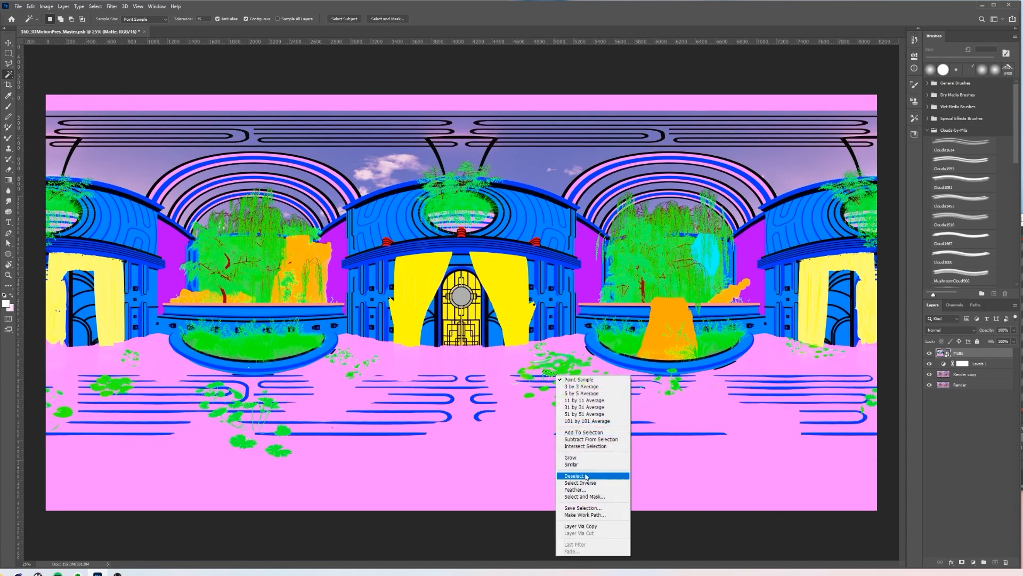
{"action": "left_click", "coordinate": [571, 465]}
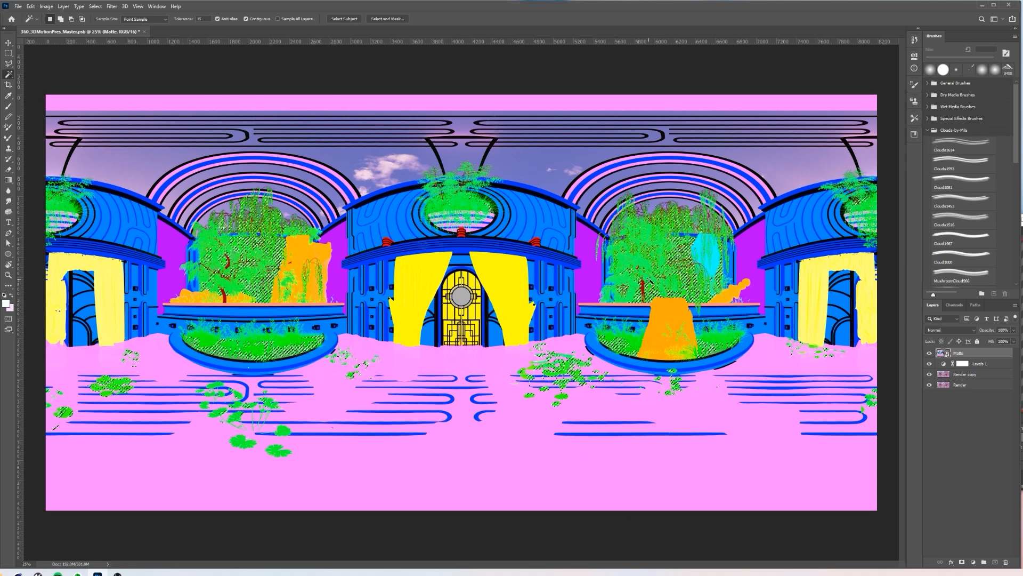
{"action": "key", "text": "ctrl+d"}
Step: Select the green plant areas on the Matte layer with Color Range, sampling the green of the lily pads
{"action": "left_click", "coordinate": [96, 7]}
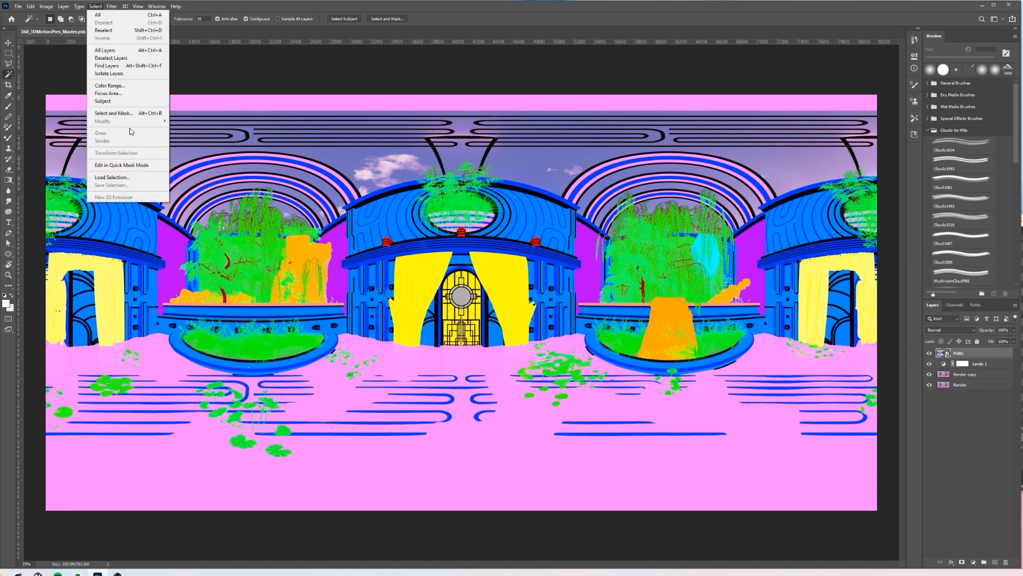
{"action": "left_click", "coordinate": [121, 87]}
{"action": "left_click", "coordinate": [554, 370]}
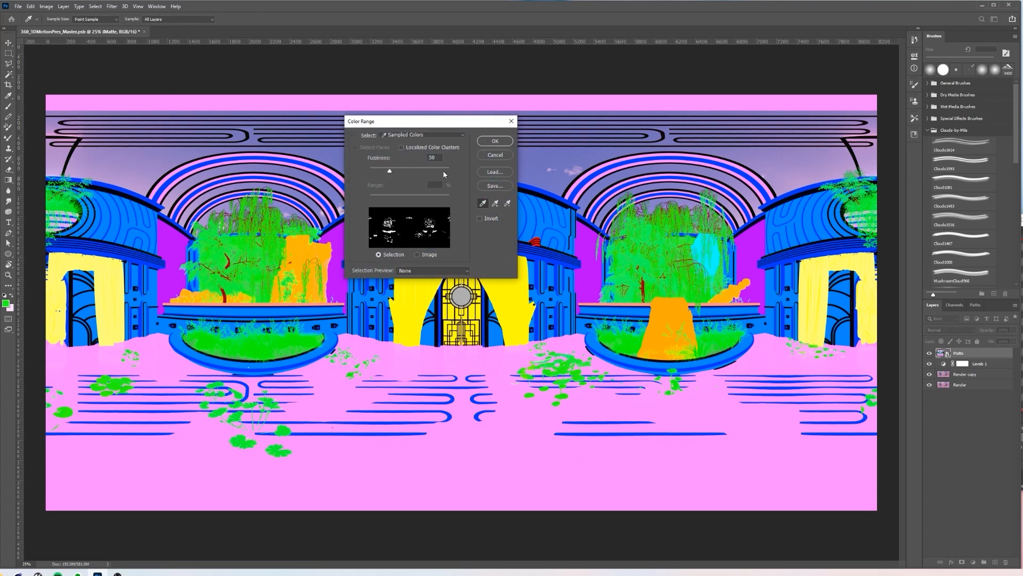
{"action": "left_click", "coordinate": [480, 143]}
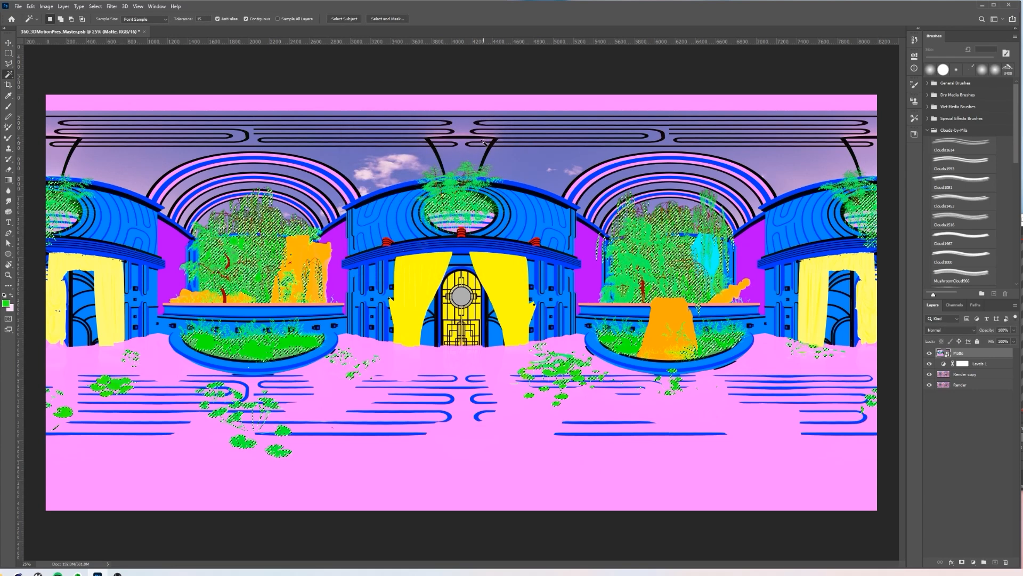
Step: Subtract the trees and the grass in both planters from the selection with the Rectangular Marquee, keeping only the lily pads
{"action": "left_click", "coordinate": [9, 53]}
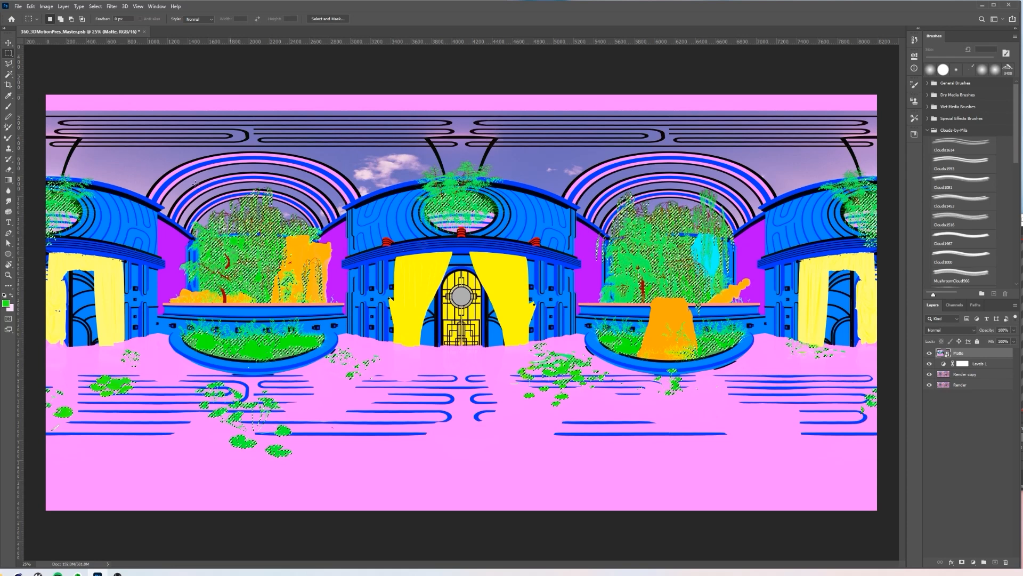
{"action": "left_click_drag", "start_coordinate": [46, 135], "coordinate": [658, 354], "text": "alt"}
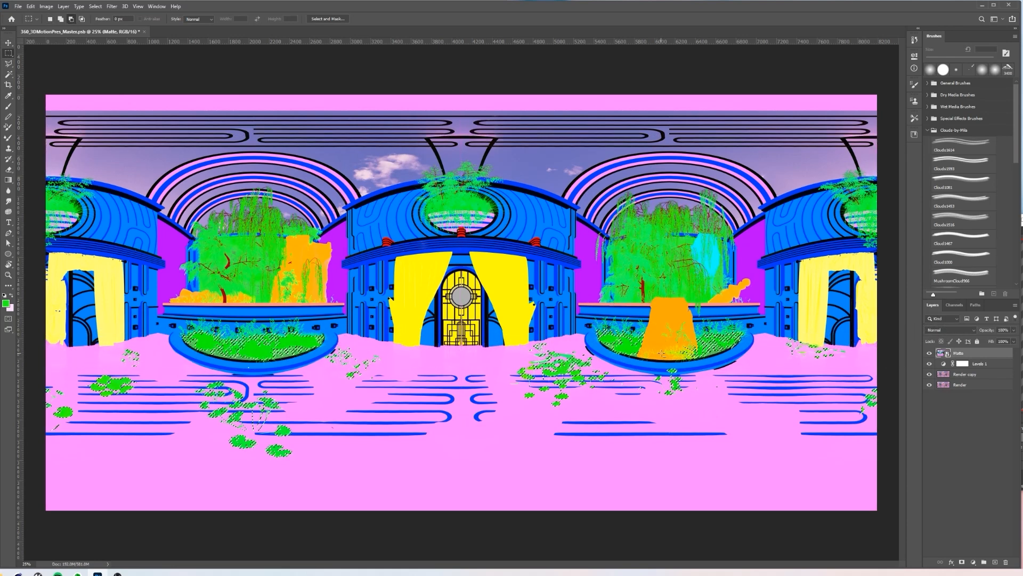
{"action": "left_click_drag", "start_coordinate": [655, 316], "coordinate": [749, 362], "text": "alt"}
{"action": "left_click_drag", "start_coordinate": [177, 301], "coordinate": [268, 366], "text": "alt"}
{"action": "left_click_drag", "start_coordinate": [254, 313], "coordinate": [313, 371], "text": "alt"}
{"action": "left_click_drag", "start_coordinate": [302, 322], "coordinate": [334, 327], "text": "alt"}
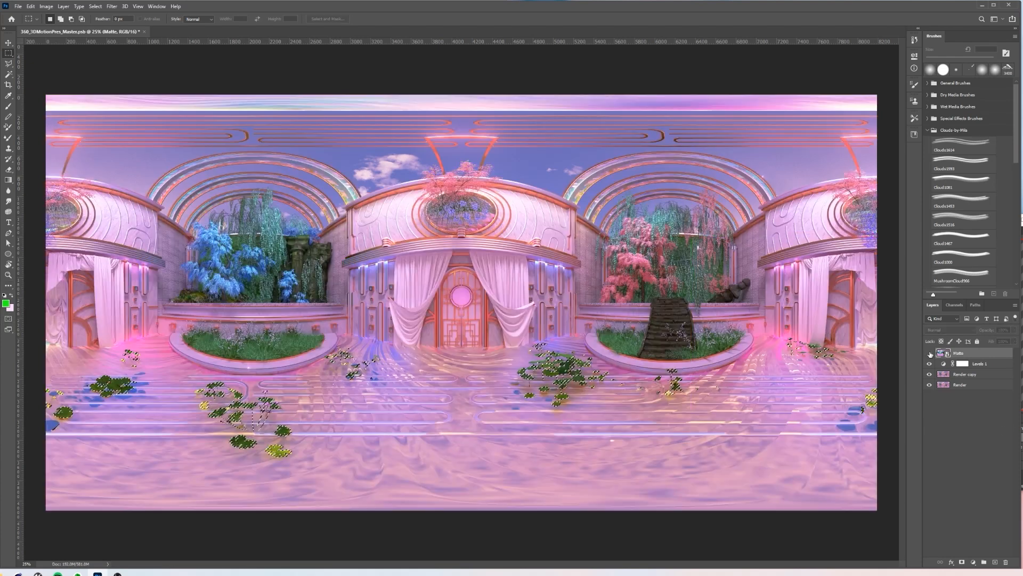
Step: Hide the Matte layer and add a Hue/Saturation adjustment to the selected lily pads with Hue +40 and Lightness +7
{"action": "key", "text": "ctrl+comma"}
{"action": "left_click", "coordinate": [64, 6]}
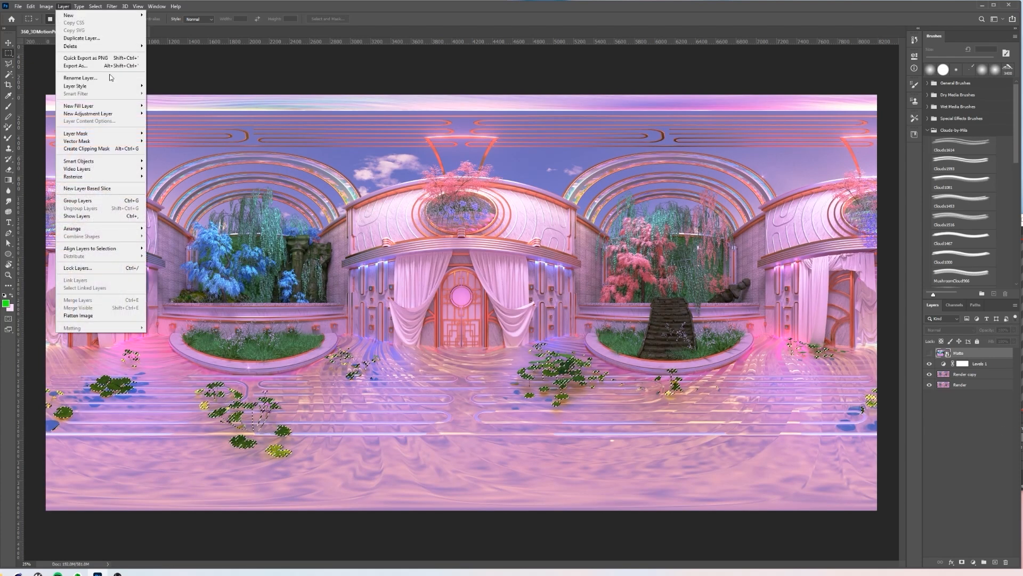
{"action": "mouse_move", "coordinate": [119, 115]}
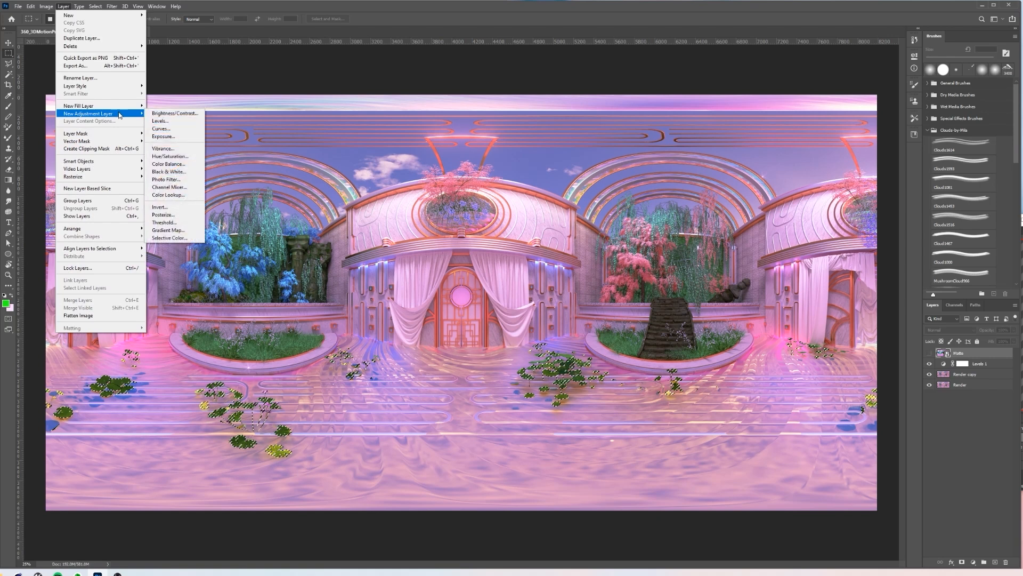
{"action": "left_click", "coordinate": [170, 156]}
{"action": "key", "text": "Return"}
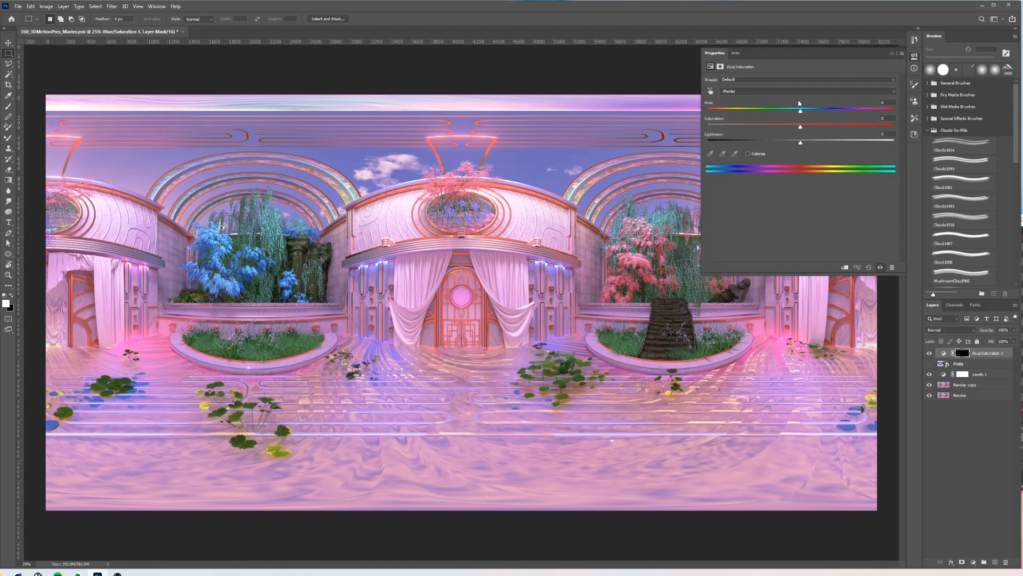
{"action": "left_click_drag", "start_coordinate": [808, 112], "coordinate": [807, 144]}
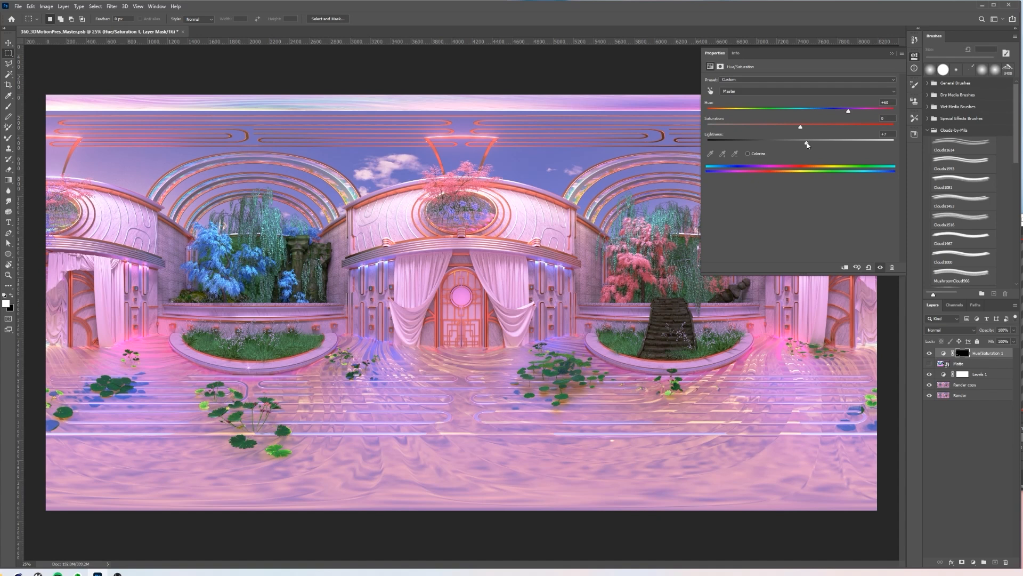
{"action": "left_click", "coordinate": [915, 56]}
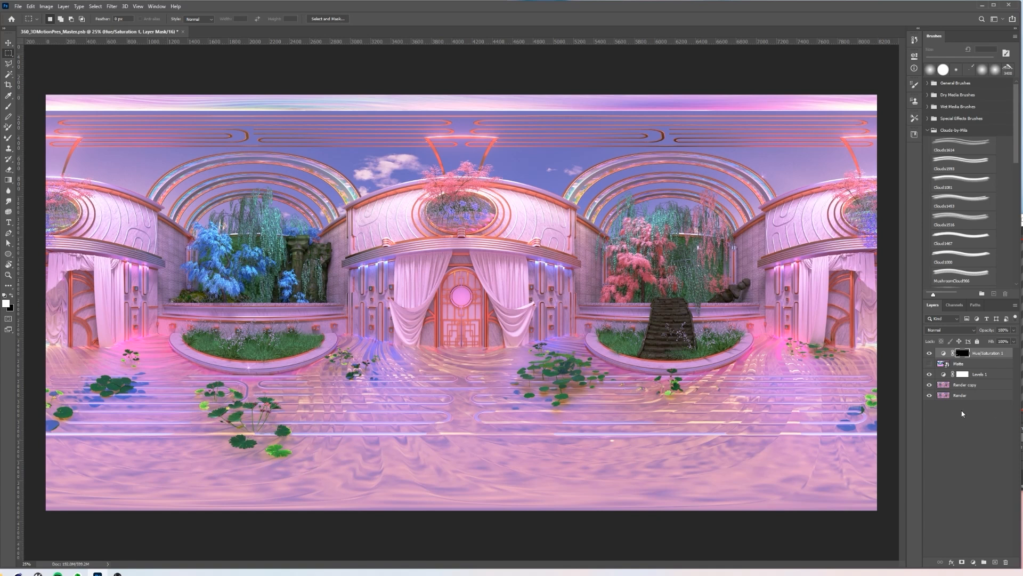
Step: Compare the lily pads with Hue/Saturation 1 off and on, and move that adjustment below the Matte layer
{"action": "left_click", "coordinate": [929, 353]}
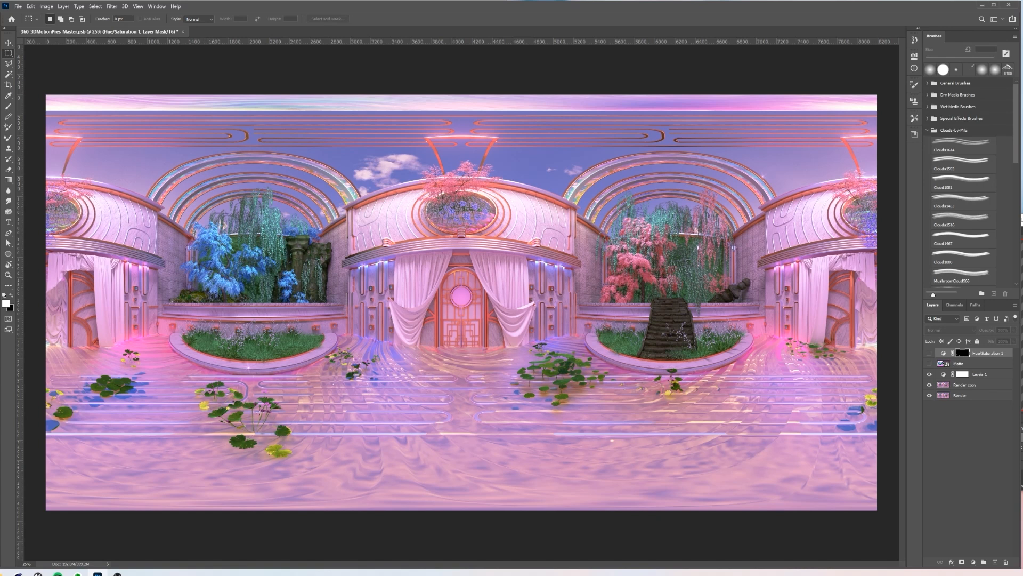
{"action": "left_click", "coordinate": [929, 354]}
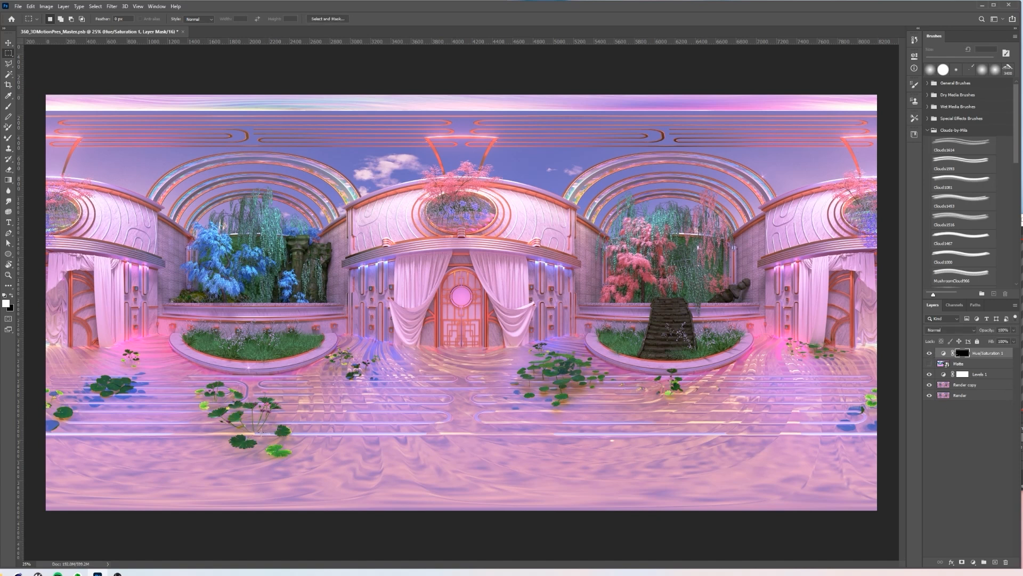
{"action": "left_click_drag", "start_coordinate": [986, 352], "coordinate": [986, 376]}
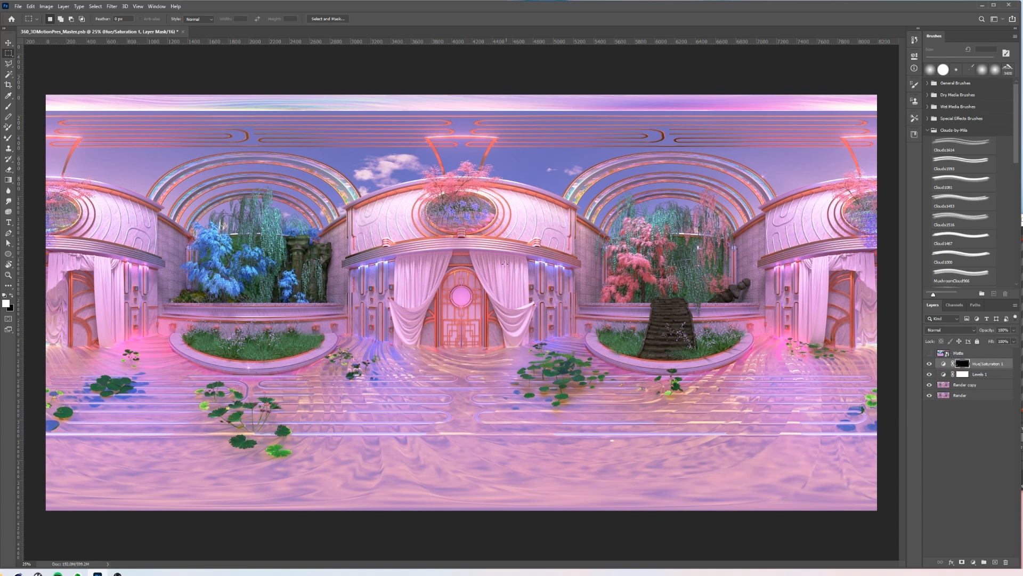
Step: Load the Matte layer's pixels as a selection and add a Levels adjustment layer masked to the sky
{"action": "left_click", "coordinate": [965, 354]}
{"action": "left_click", "coordinate": [944, 353], "text": "ctrl"}
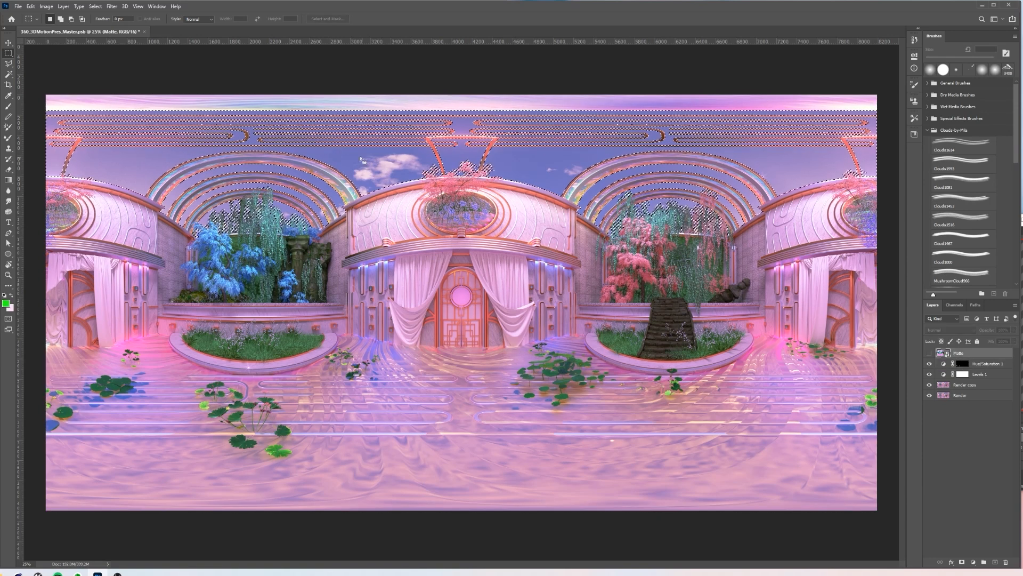
{"action": "left_click", "coordinate": [63, 7]}
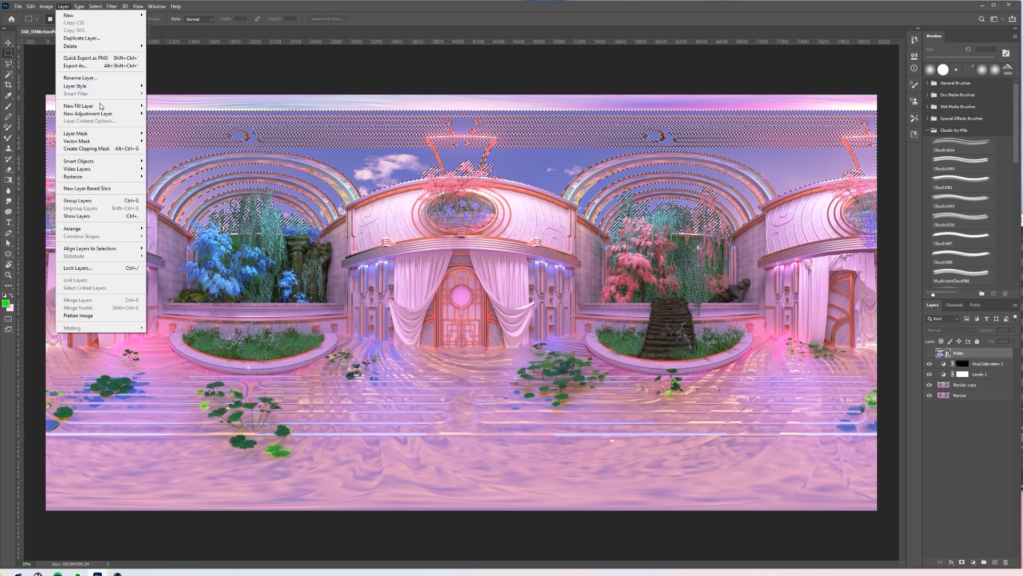
{"action": "mouse_move", "coordinate": [100, 113]}
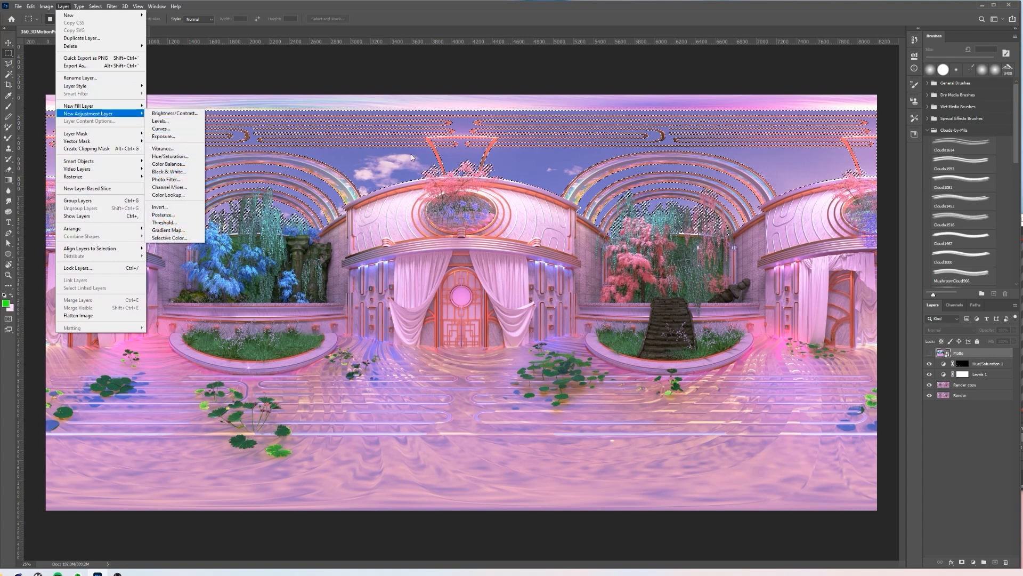
{"action": "left_click", "coordinate": [571, 102]}
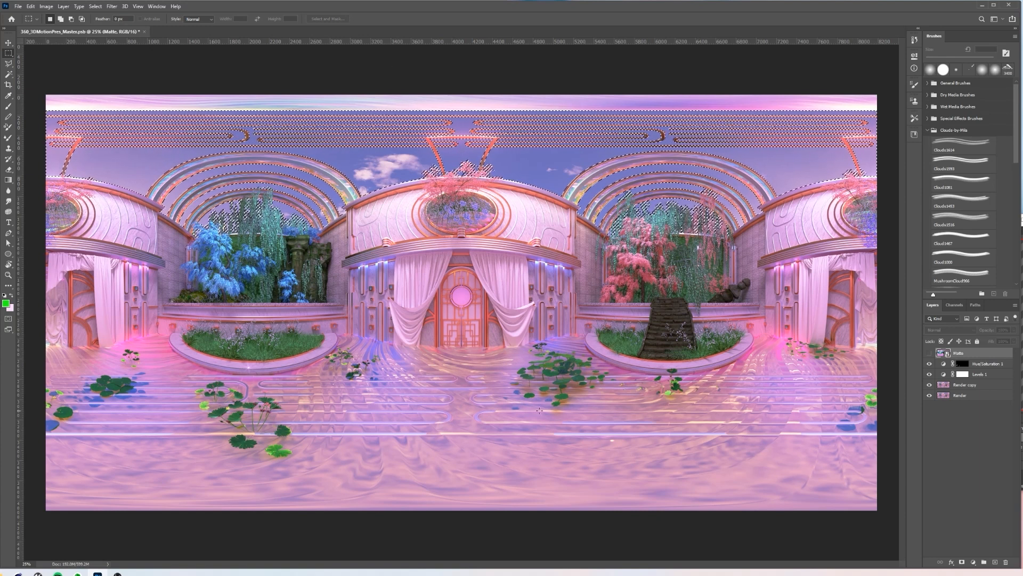
{"action": "left_click", "coordinate": [63, 7]}
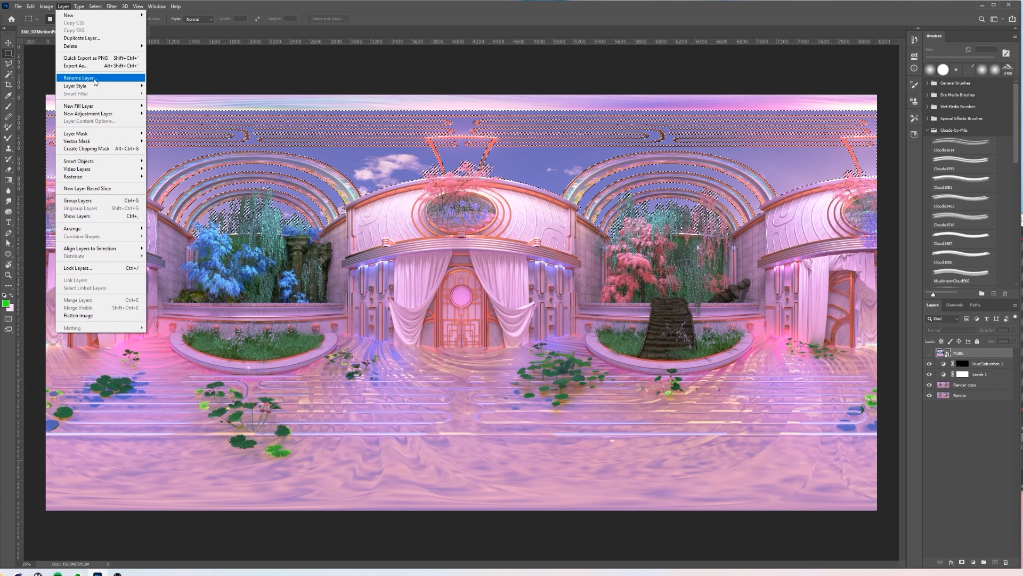
{"action": "mouse_move", "coordinate": [102, 114]}
{"action": "left_click", "coordinate": [167, 123]}
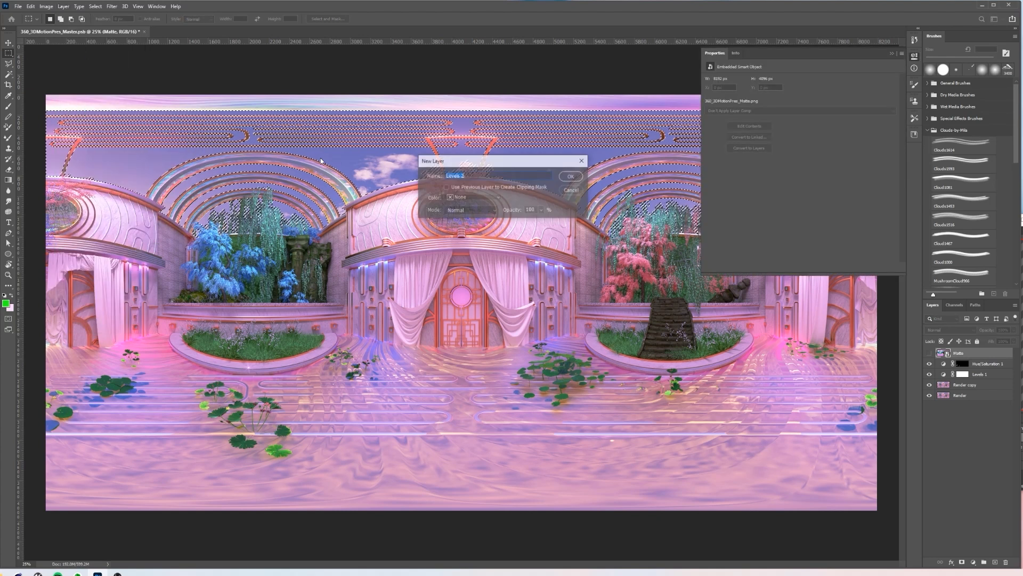
{"action": "key", "text": "Return"}
{"action": "left_click", "coordinate": [830, 96]}
{"action": "left_click", "coordinate": [830, 99]}
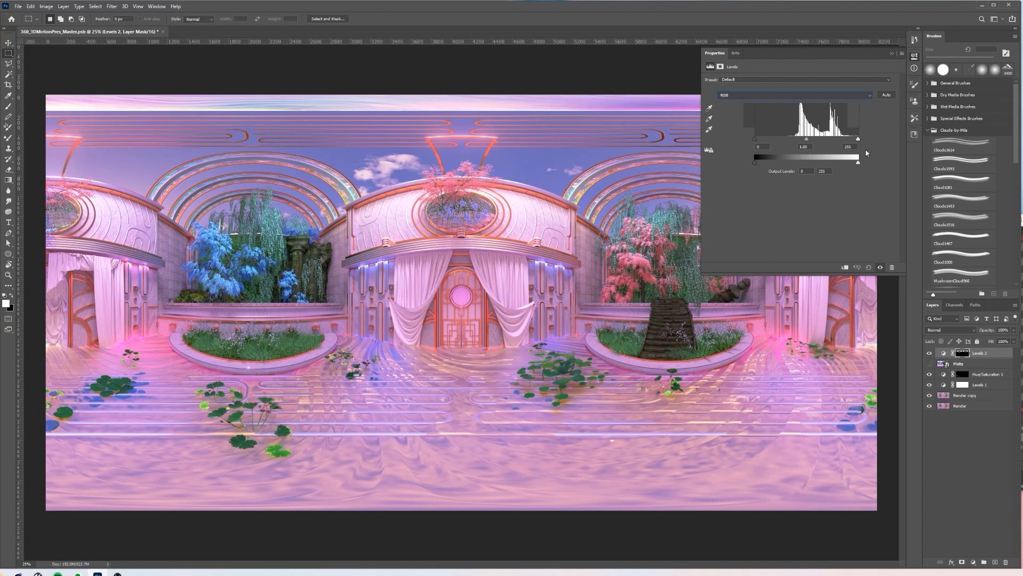
Step: Lower the sky Levels' white input to 215 in the Blue channel and 213 in the Red channel
{"action": "left_click", "coordinate": [802, 94]}
{"action": "left_click", "coordinate": [767, 122]}
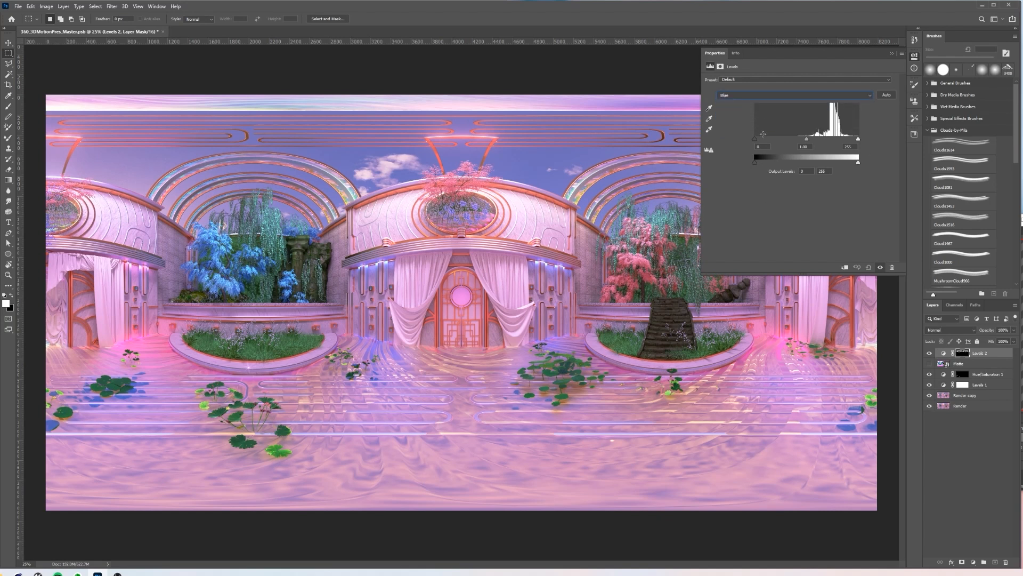
{"action": "left_click_drag", "start_coordinate": [763, 141], "coordinate": [739, 142]}
{"action": "left_click_drag", "start_coordinate": [859, 142], "coordinate": [842, 140]}
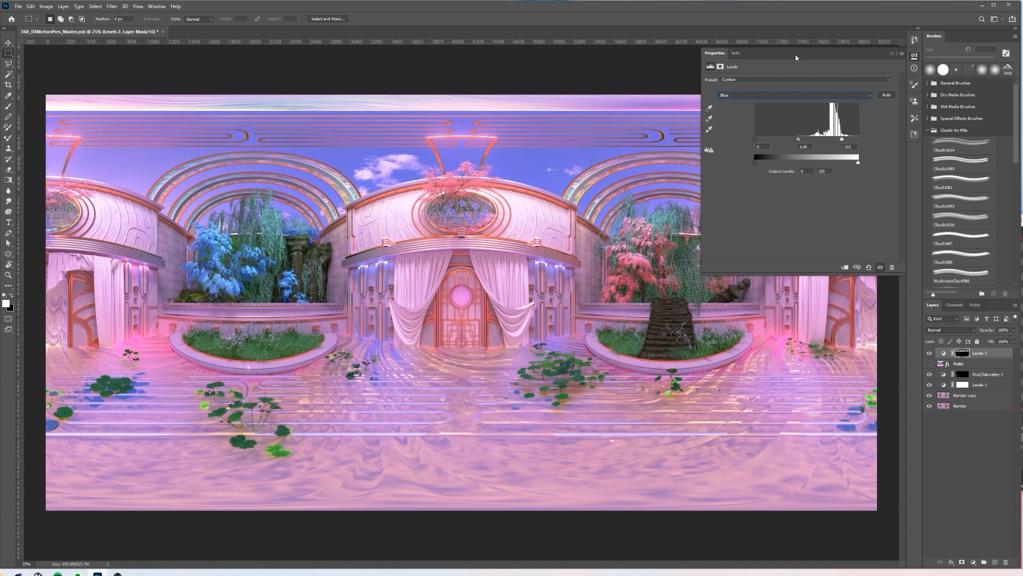
{"action": "left_click", "coordinate": [775, 94]}
{"action": "left_click", "coordinate": [766, 107]}
{"action": "left_click_drag", "start_coordinate": [858, 140], "coordinate": [841, 140]}
Step: Compare the sky with the Levels 2 adjustment off and on, and close its properties
{"action": "left_click", "coordinate": [930, 354]}
{"action": "left_click", "coordinate": [930, 353]}
{"action": "left_click", "coordinate": [930, 354]}
{"action": "left_click", "coordinate": [930, 353]}
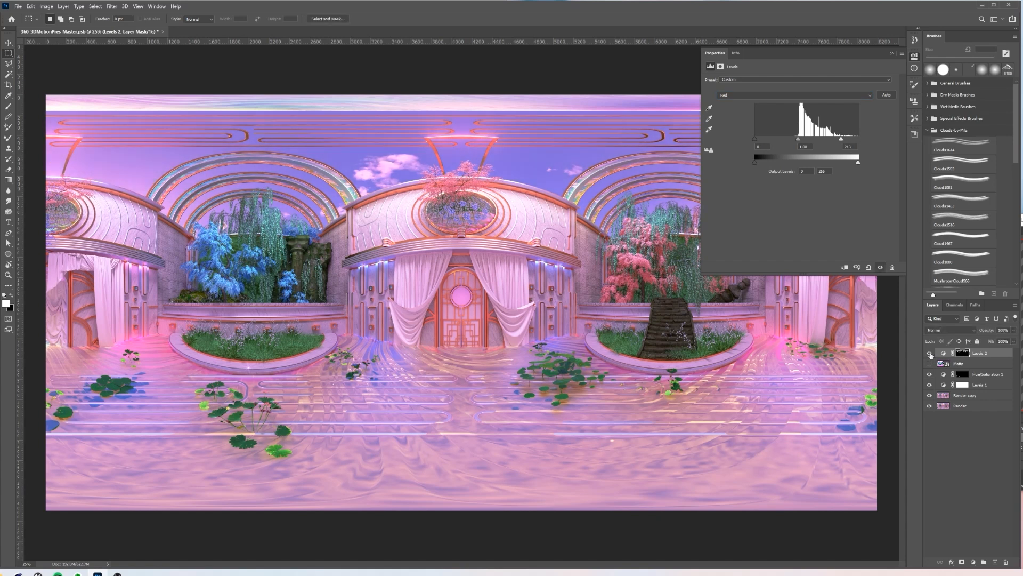
{"action": "left_click", "coordinate": [930, 353]}
{"action": "left_click", "coordinate": [930, 353]}
{"action": "left_click", "coordinate": [891, 53]}
Step: Switch to Premiere Pro and look over the Mariode artist page in Spotify as the soundtrack's source
{"action": "key", "text": "alt+Tab"}
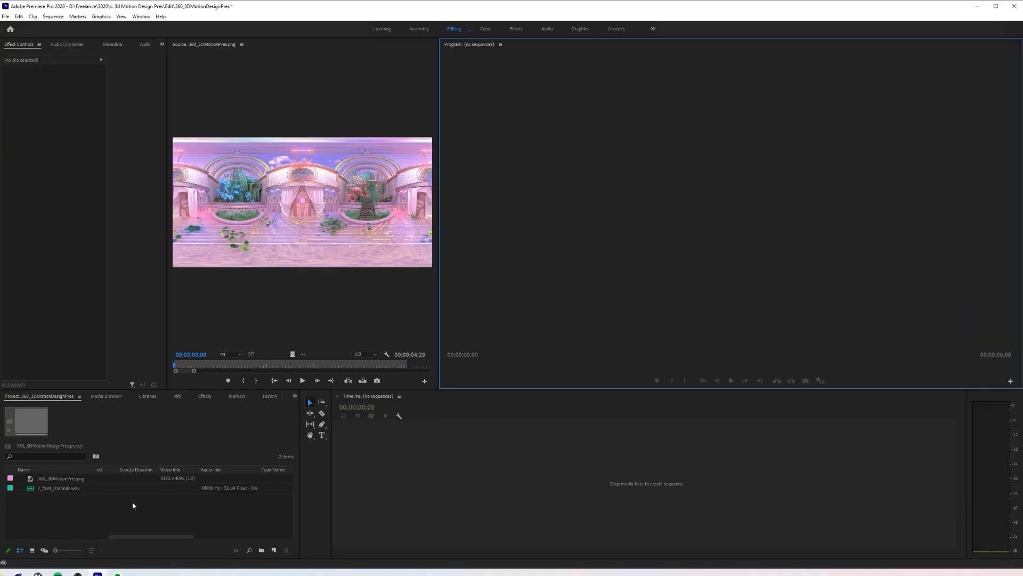
{"action": "left_click", "coordinate": [66, 479]}
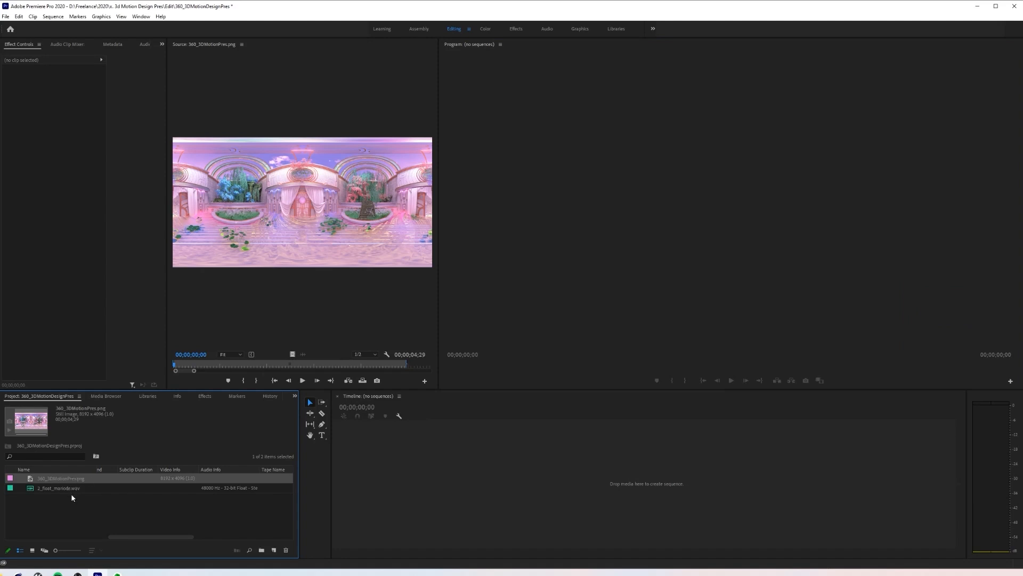
{"action": "left_click", "coordinate": [58, 574]}
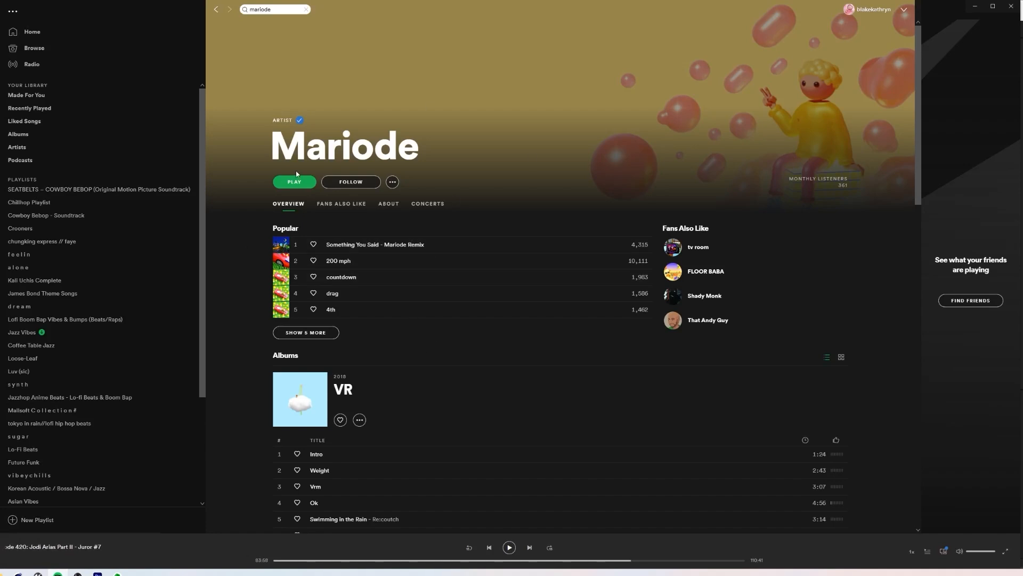
{"action": "scroll", "coordinate": [454, 433], "scroll_direction": "down", "scroll_amount": 2}
{"action": "scroll", "coordinate": [459, 427], "scroll_direction": "up", "scroll_amount": 2}
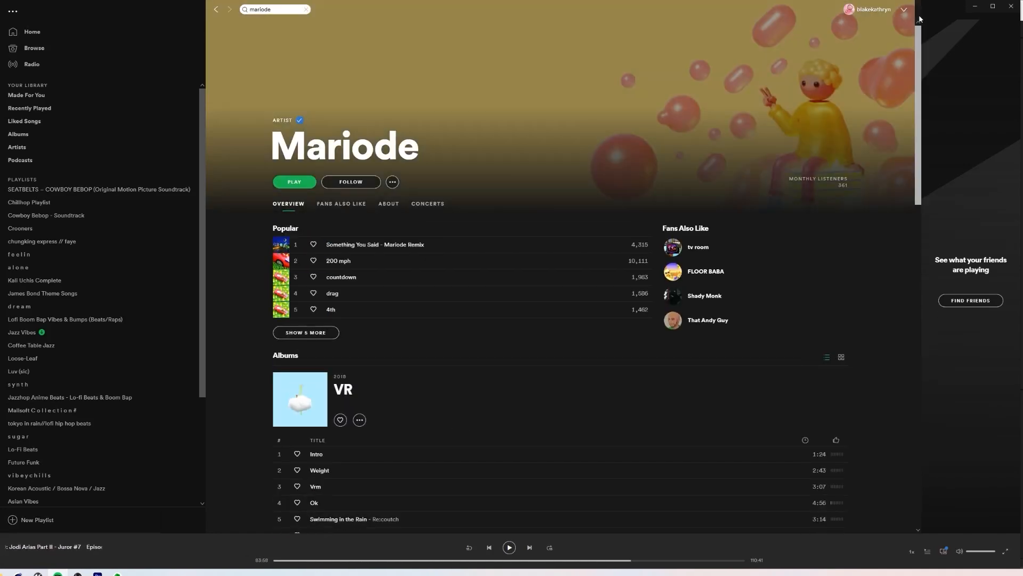
{"action": "left_click", "coordinate": [975, 6]}
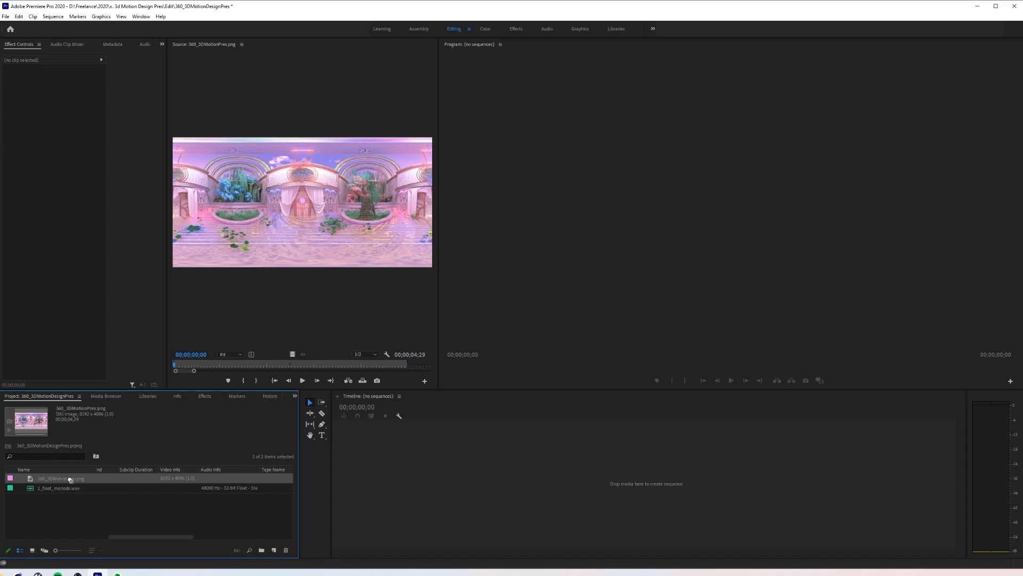
Step: Create a sequence from 360_3DMotionPres.png, add 2_float_mariode.wav beneath it, and extend the image to the track's full length
{"action": "left_click_drag", "start_coordinate": [275, 551], "coordinate": [273, 551]}
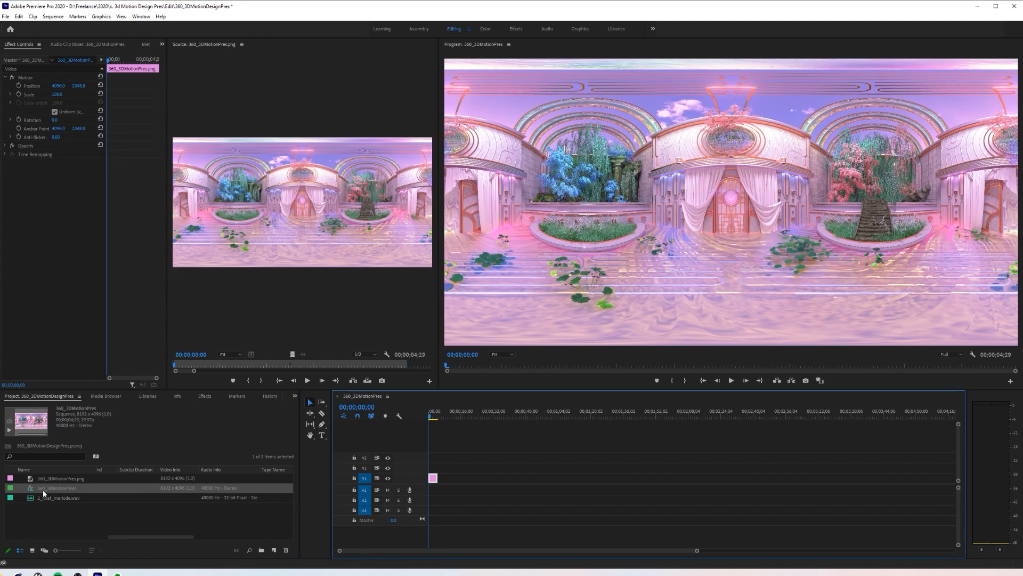
{"action": "left_click_drag", "start_coordinate": [48, 499], "coordinate": [804, 478]}
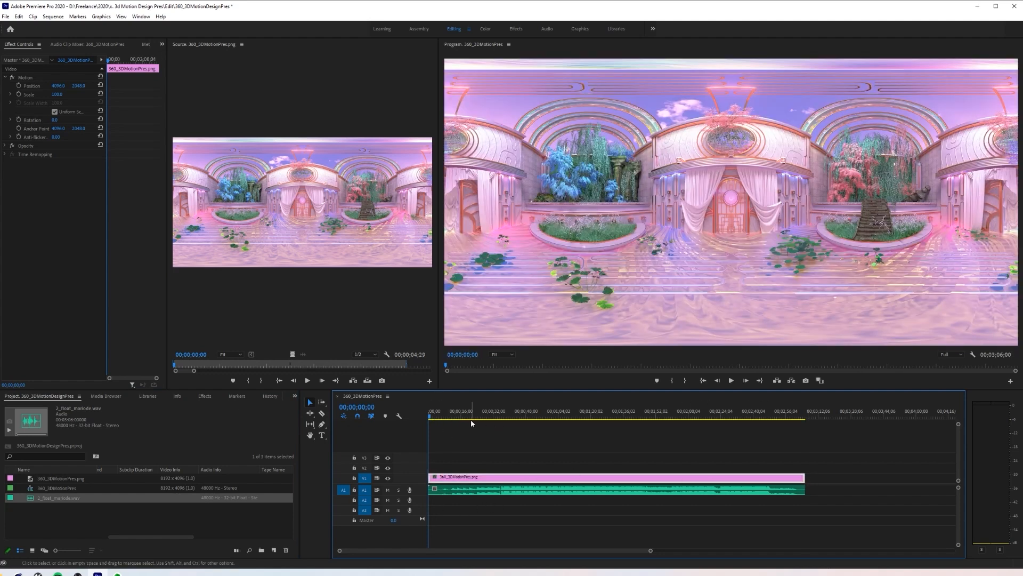
Step: Play the sequence from its start, around its middle and near its end to check the soundtrack
{"action": "key", "text": "space"}
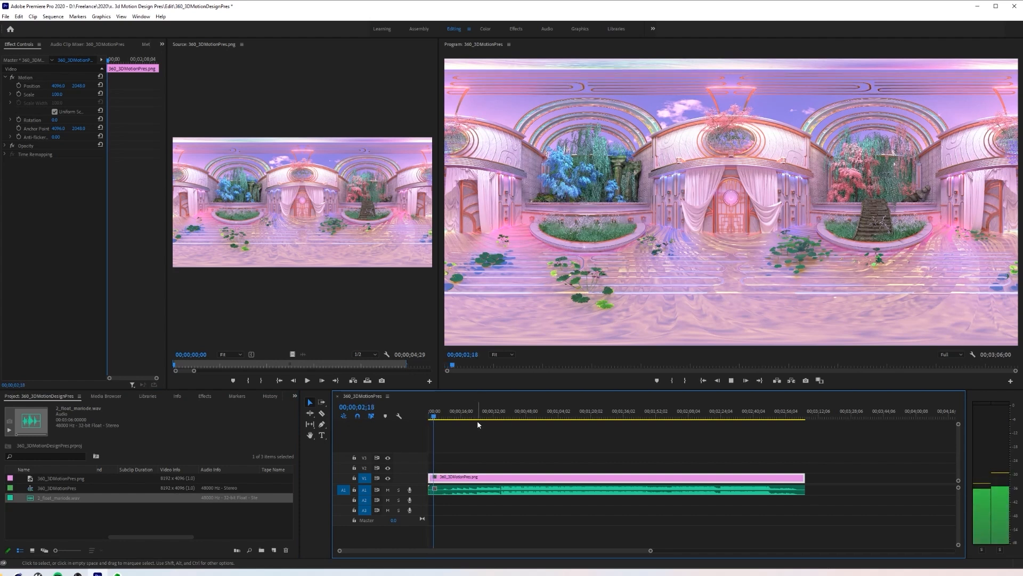
{"action": "key", "text": "space"}
{"action": "left_click", "coordinate": [628, 412]}
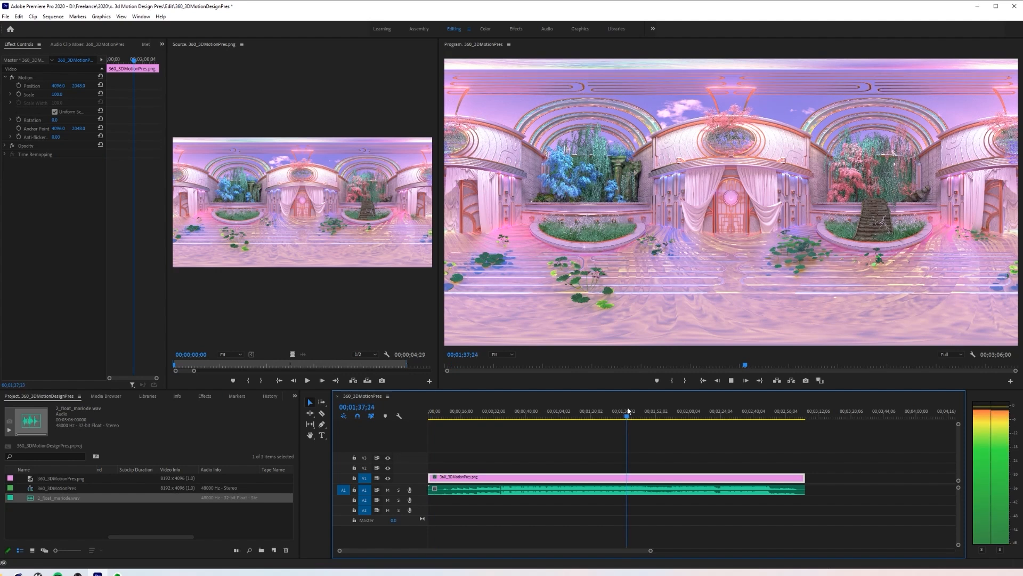
{"action": "left_click", "coordinate": [758, 418]}
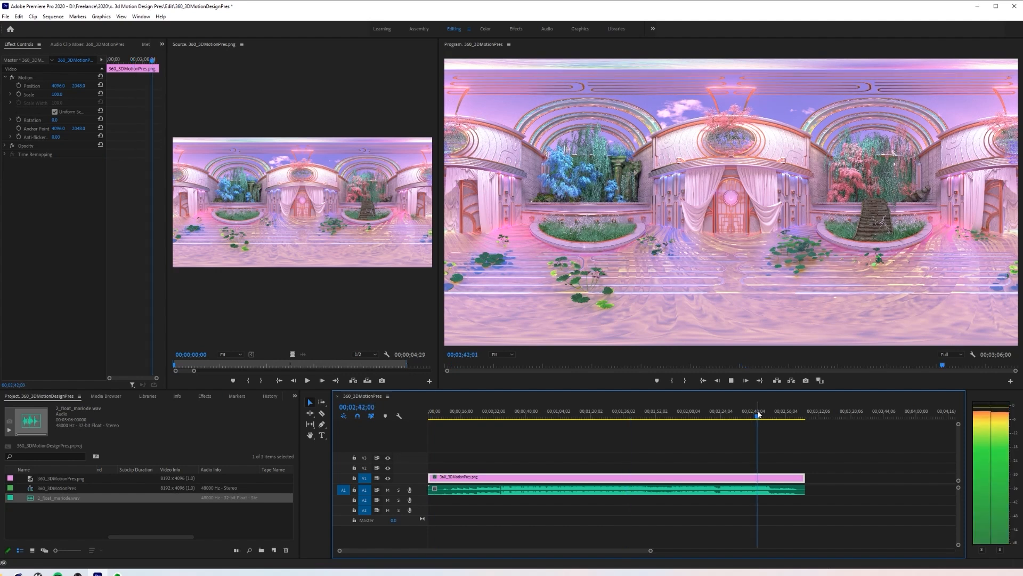
{"action": "left_click", "coordinate": [784, 418]}
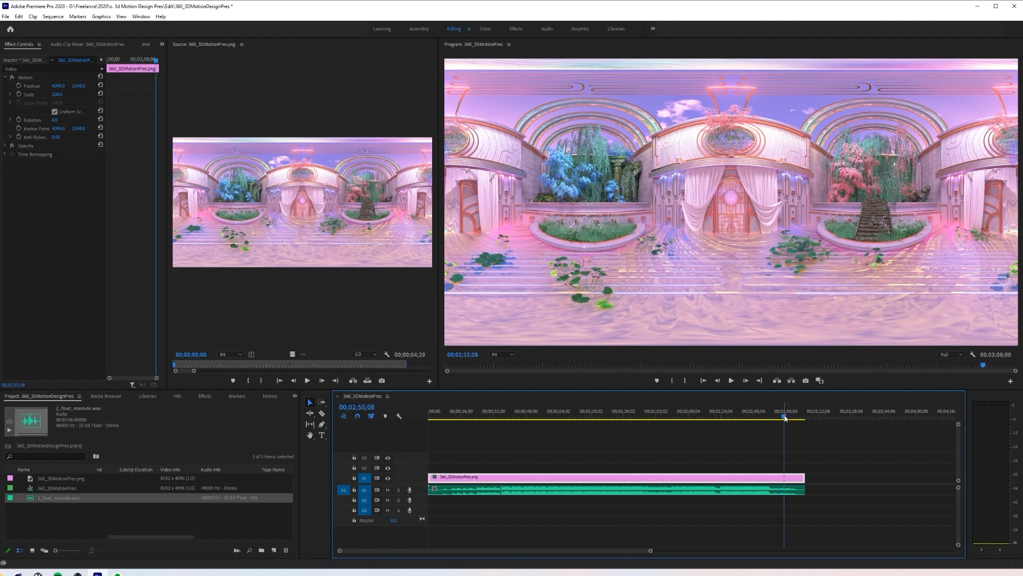
Step: Open the media export settings for the sequence and enable Render at Maximum Depth for the H.264 video
{"action": "left_click", "coordinate": [6, 17]}
{"action": "mouse_move", "coordinate": [102, 271]}
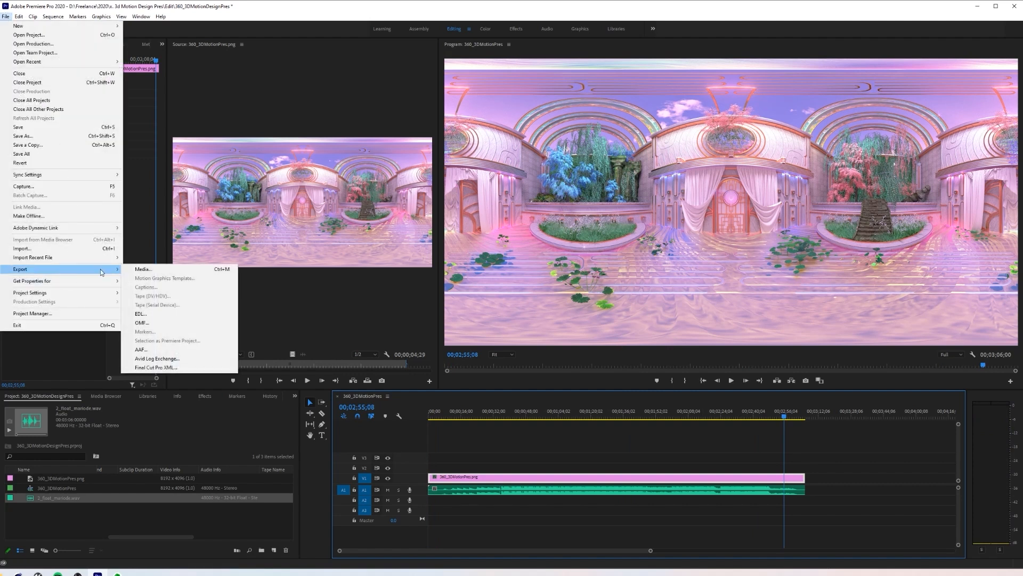
{"action": "left_click", "coordinate": [160, 272]}
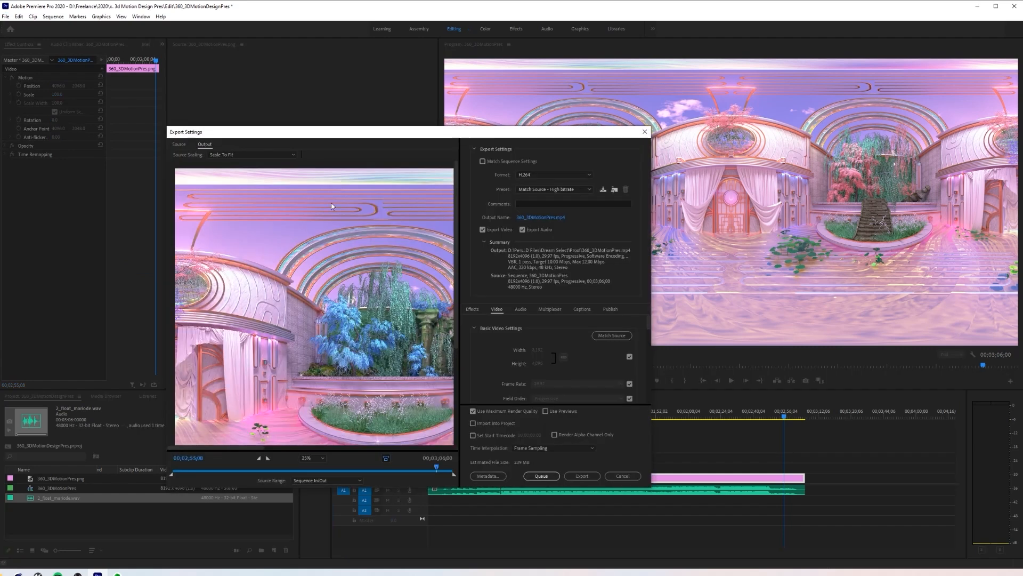
{"action": "left_click_drag", "start_coordinate": [403, 136], "coordinate": [526, 119]}
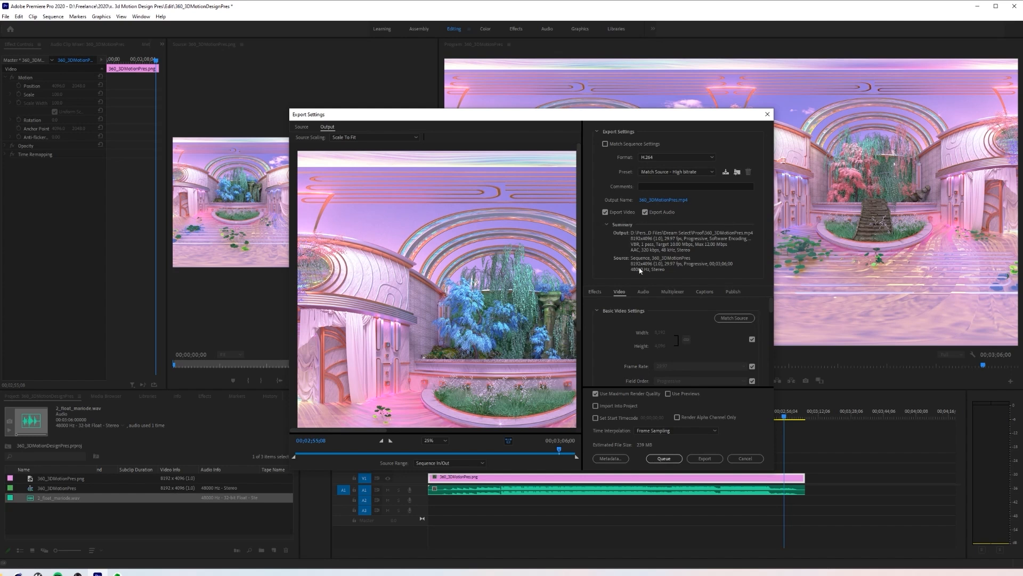
{"action": "left_click_drag", "start_coordinate": [771, 308], "coordinate": [773, 319]}
{"action": "scroll", "coordinate": [630, 341], "scroll_direction": "up", "scroll_amount": 2}
{"action": "left_click_drag", "start_coordinate": [772, 310], "coordinate": [775, 324]}
{"action": "scroll", "coordinate": [627, 316], "scroll_direction": "down", "scroll_amount": 3}
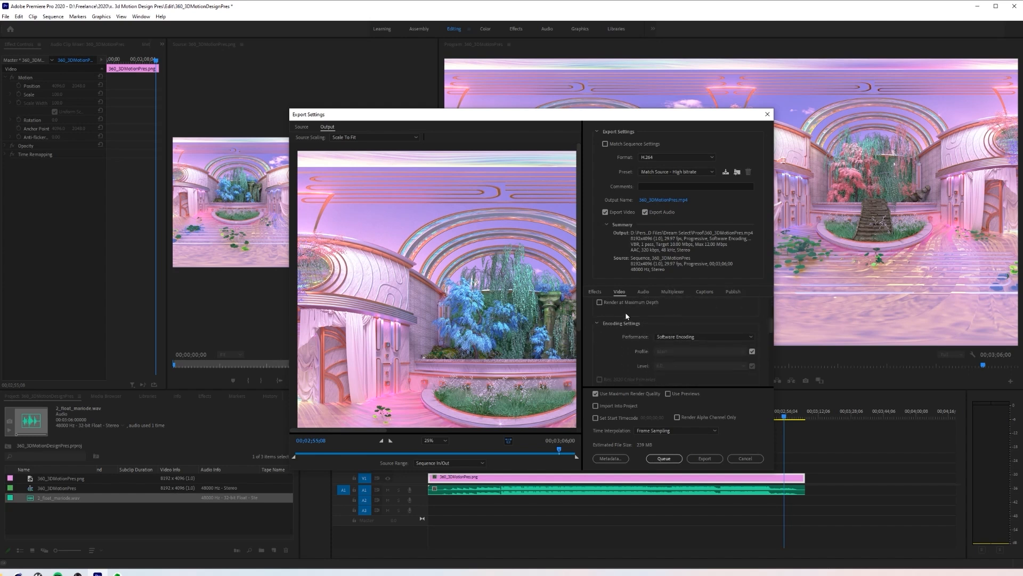
{"action": "left_click", "coordinate": [600, 303]}
Step: Set the export's bitrate encoding to CBR with a target bitrate of 15 Mbps
{"action": "left_click_drag", "start_coordinate": [771, 327], "coordinate": [770, 365]}
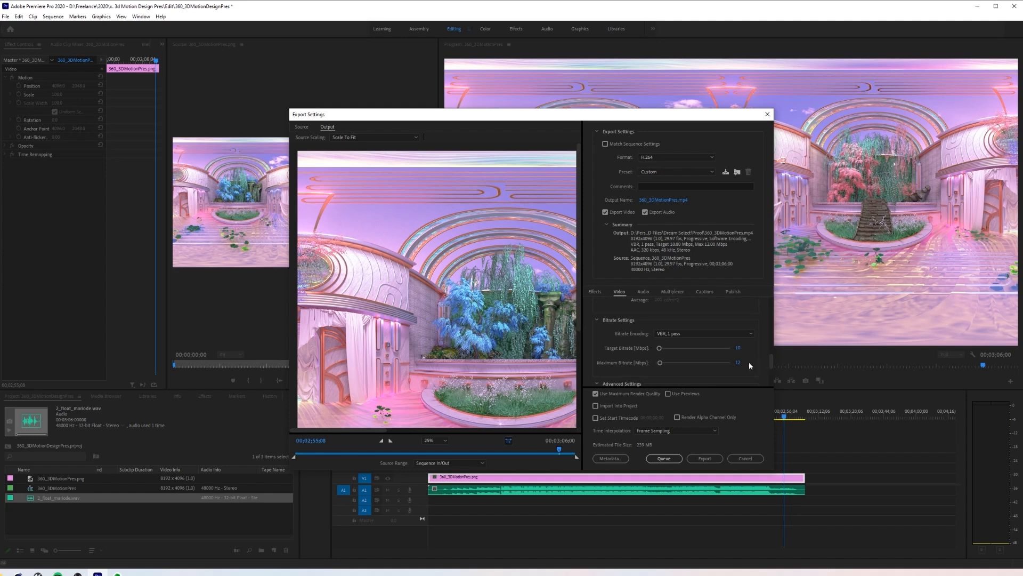
{"action": "left_click", "coordinate": [680, 333]}
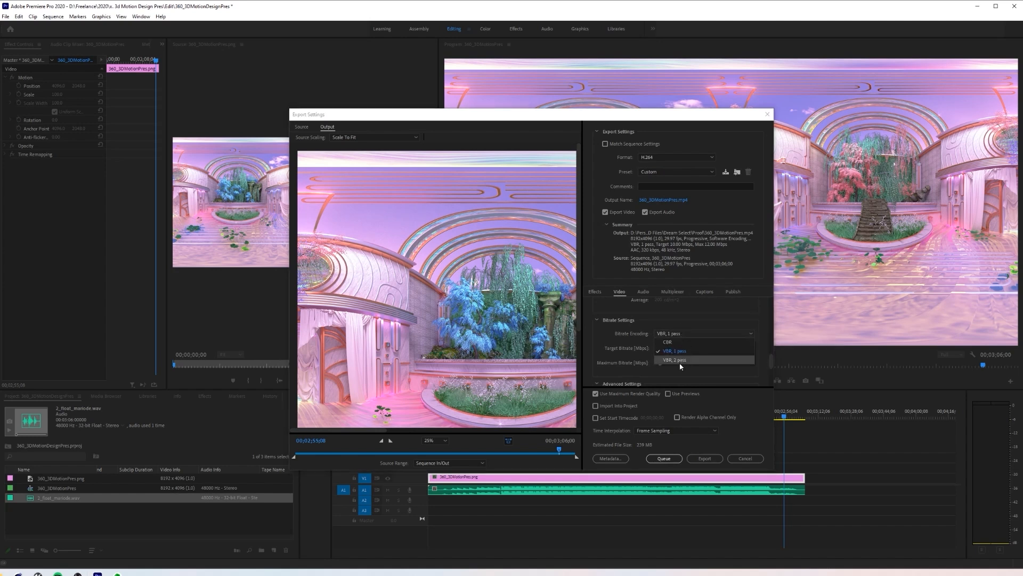
{"action": "left_click", "coordinate": [667, 342]}
{"action": "left_click", "coordinate": [739, 352]}
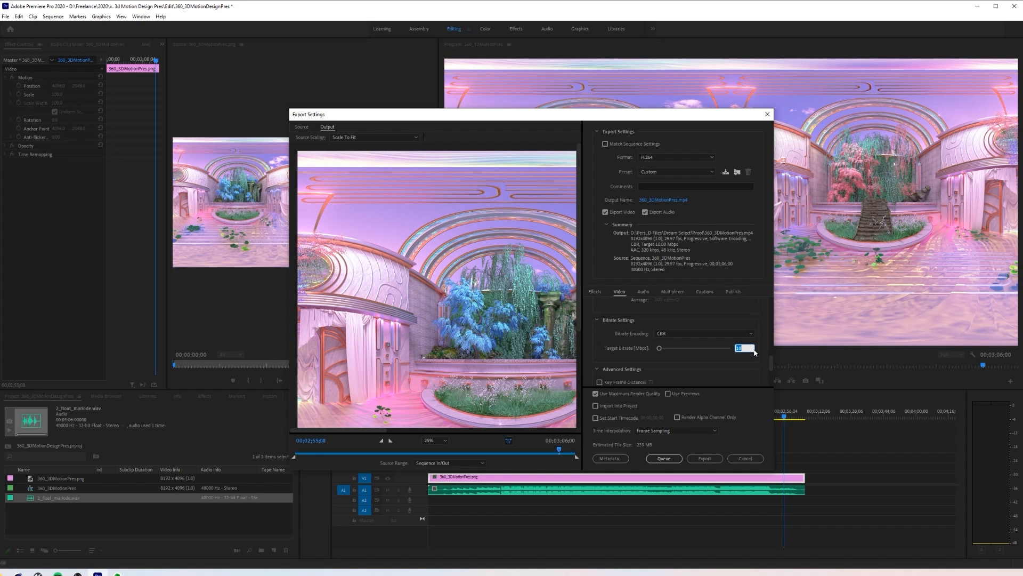
{"action": "type", "text": "15"}
{"action": "left_click_drag", "start_coordinate": [772, 368], "coordinate": [769, 380]}
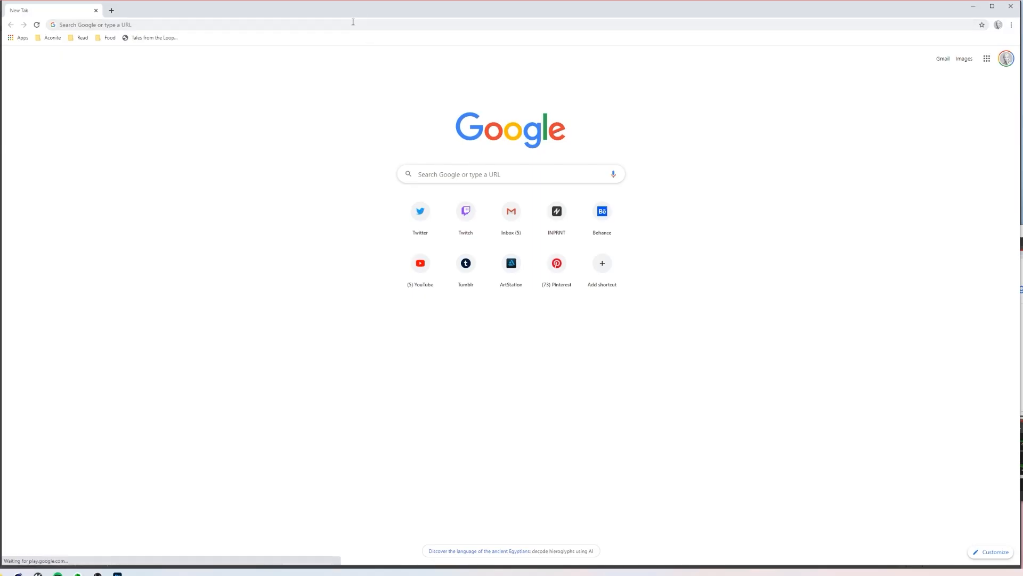
Step: Switch to Chrome, open kuula.co and browse the featured 360° photos on its Explore page
{"action": "left_click", "coordinate": [351, 25]}
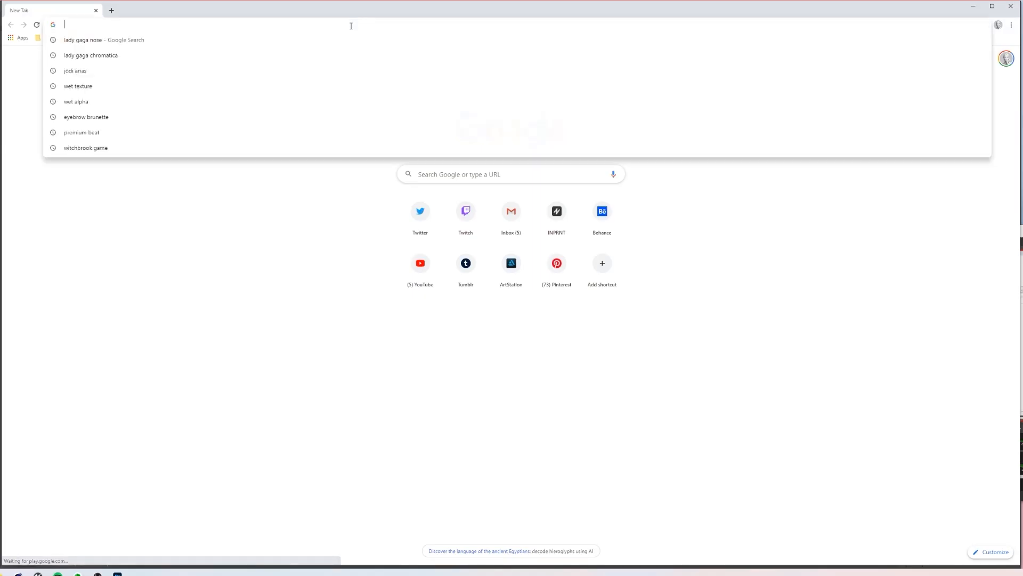
{"action": "type", "text": "kuula.co"}
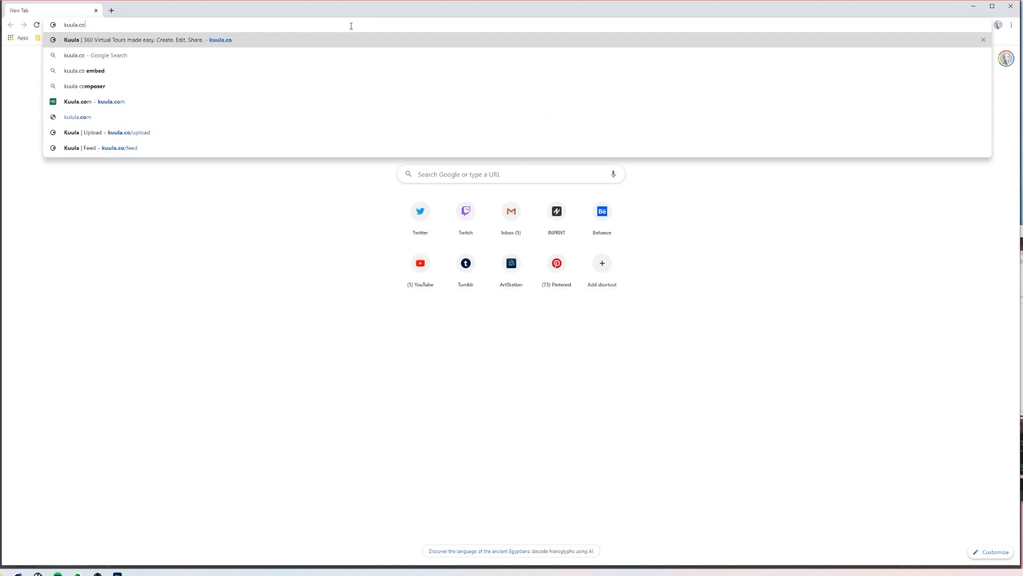
{"action": "key", "text": "Return"}
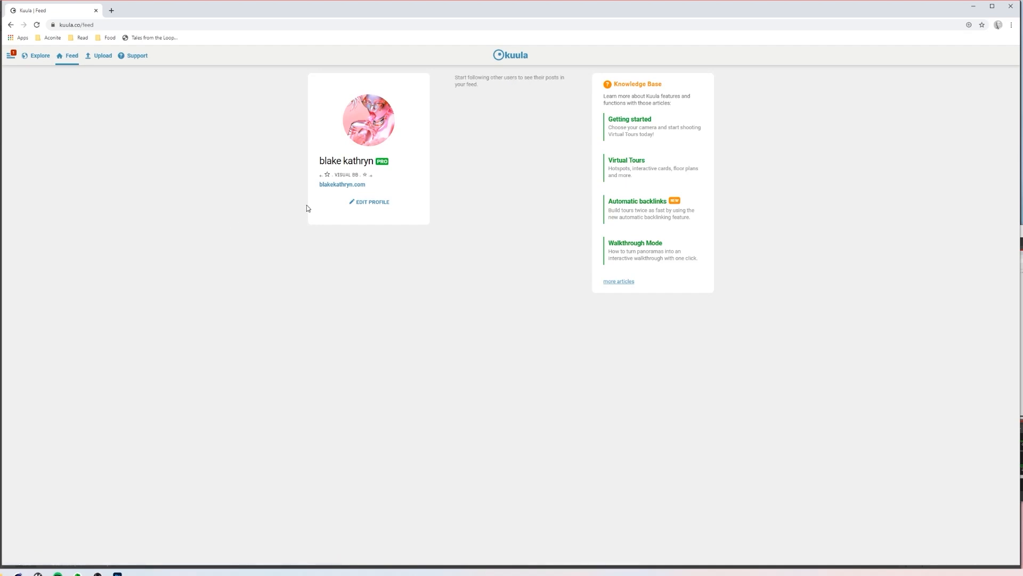
{"action": "left_click", "coordinate": [40, 55]}
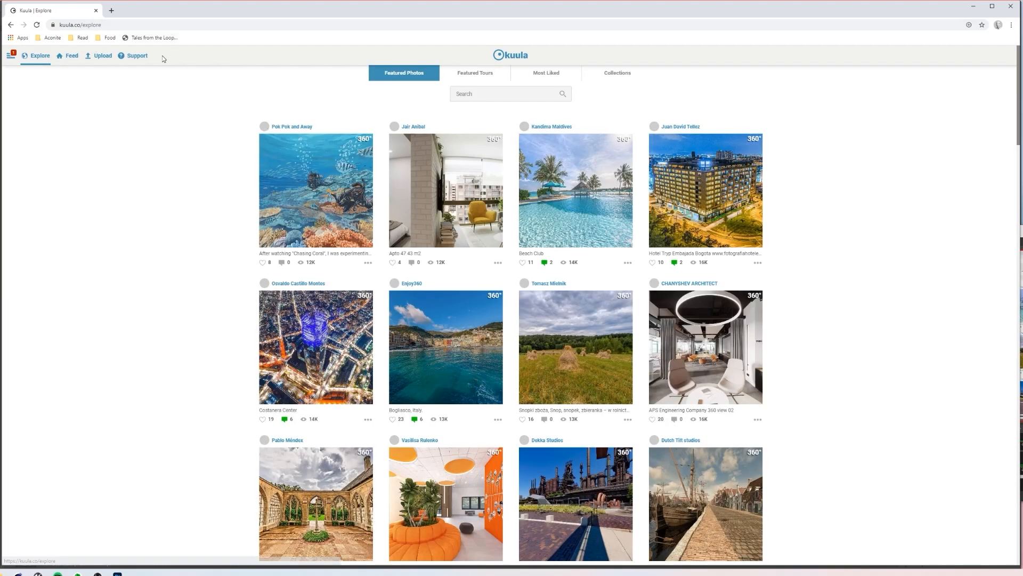
{"action": "scroll", "coordinate": [258, 396], "scroll_direction": "down", "scroll_amount": 3}
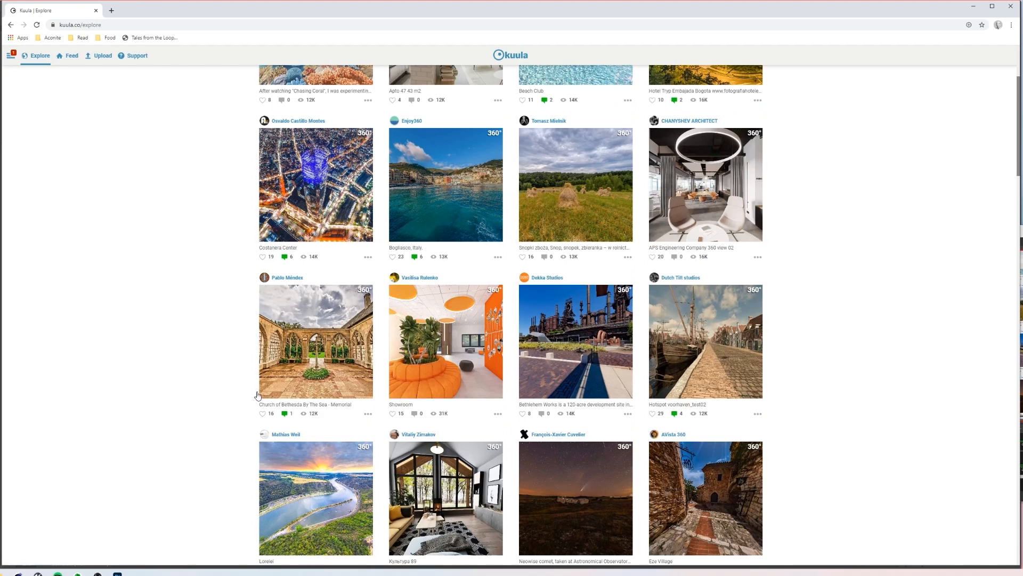
{"action": "scroll", "coordinate": [258, 395], "scroll_direction": "down", "scroll_amount": 3}
{"action": "scroll", "coordinate": [334, 305], "scroll_direction": "up", "scroll_amount": 6}
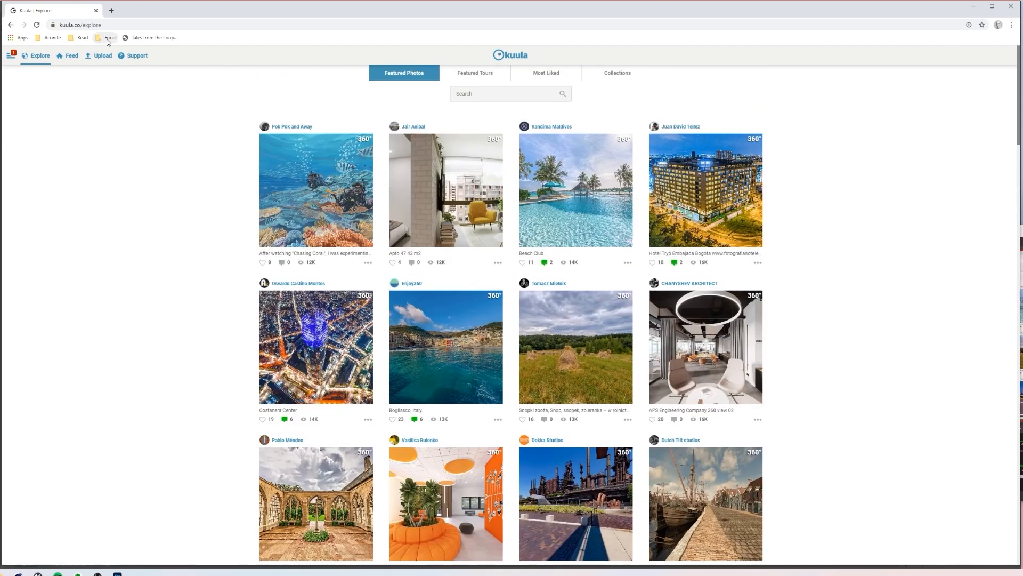
Step: Upload the 360_3DMotionPres render to Kuula as a single image
{"action": "mouse_move", "coordinate": [100, 57]}
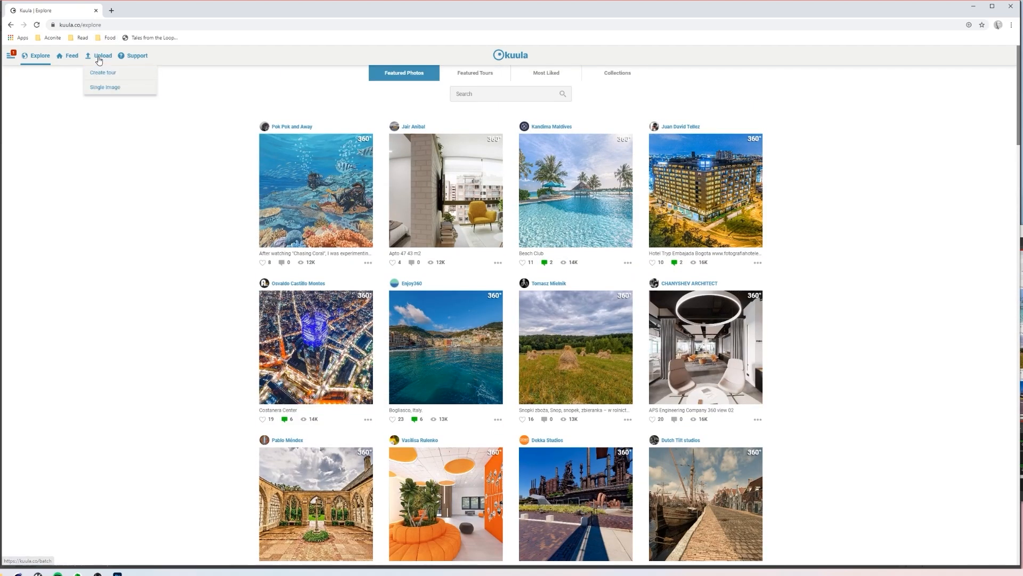
{"action": "left_click", "coordinate": [105, 87]}
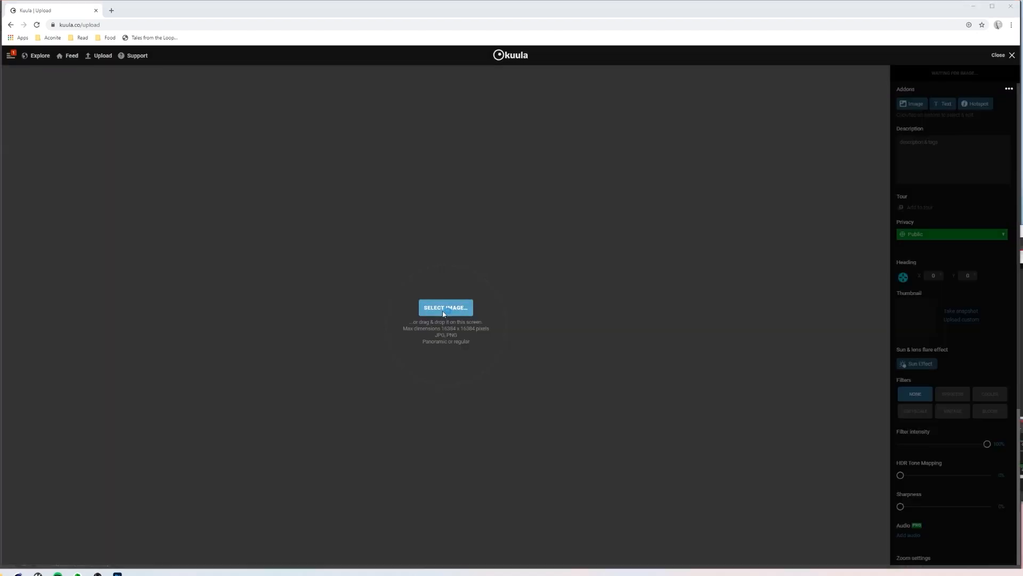
{"action": "left_click", "coordinate": [445, 308]}
{"action": "double_click", "coordinate": [205, 69]}
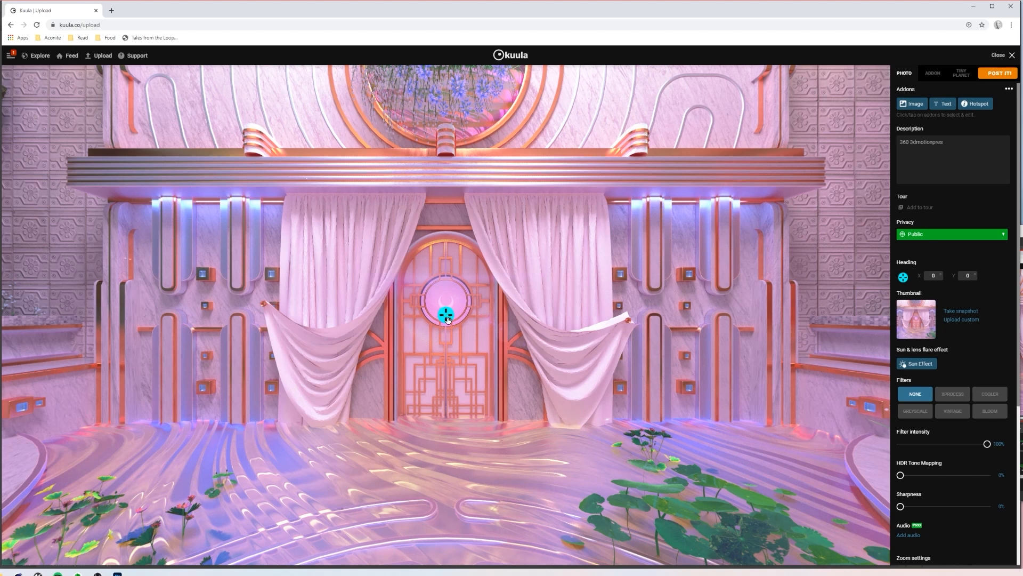
Step: Look around the uploaded panorama, inspecting the ceiling, the doorways, the side gardens and the floor
{"action": "left_click_drag", "start_coordinate": [449, 321], "coordinate": [659, 419]}
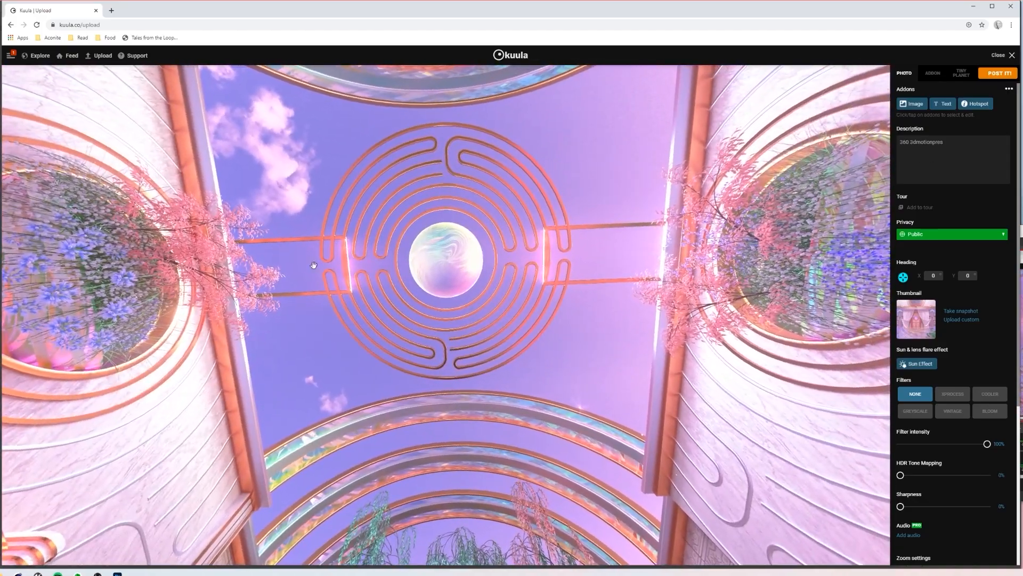
{"action": "left_click_drag", "start_coordinate": [661, 432], "coordinate": [716, 420]}
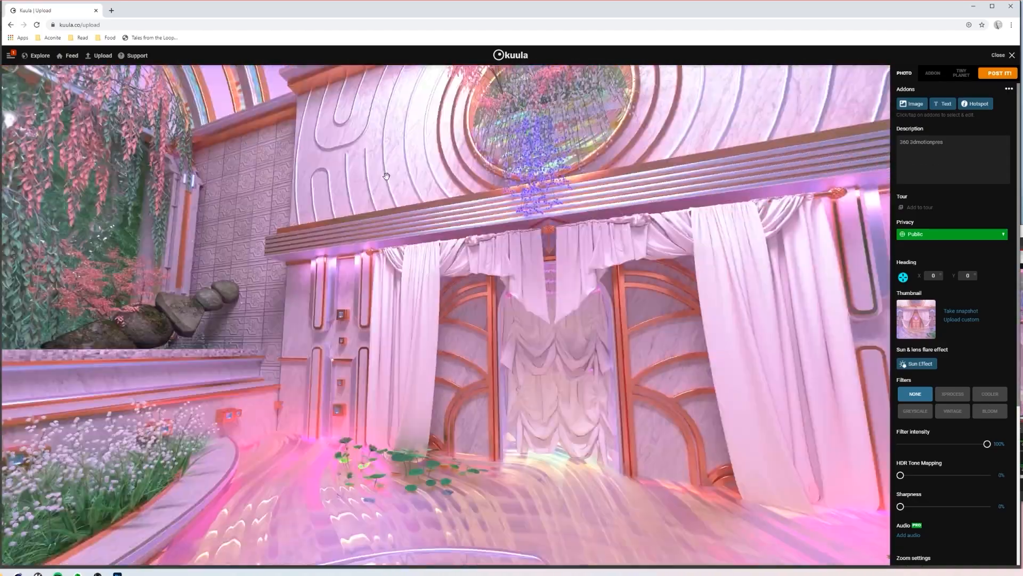
{"action": "left_click_drag", "start_coordinate": [386, 176], "coordinate": [531, 338]}
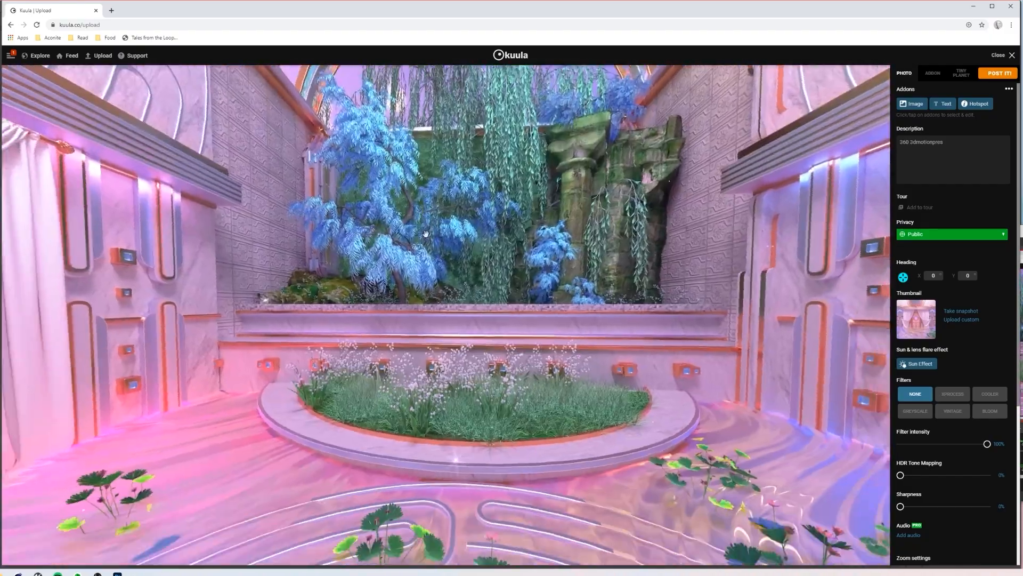
{"action": "left_click_drag", "start_coordinate": [534, 301], "coordinate": [528, 264]}
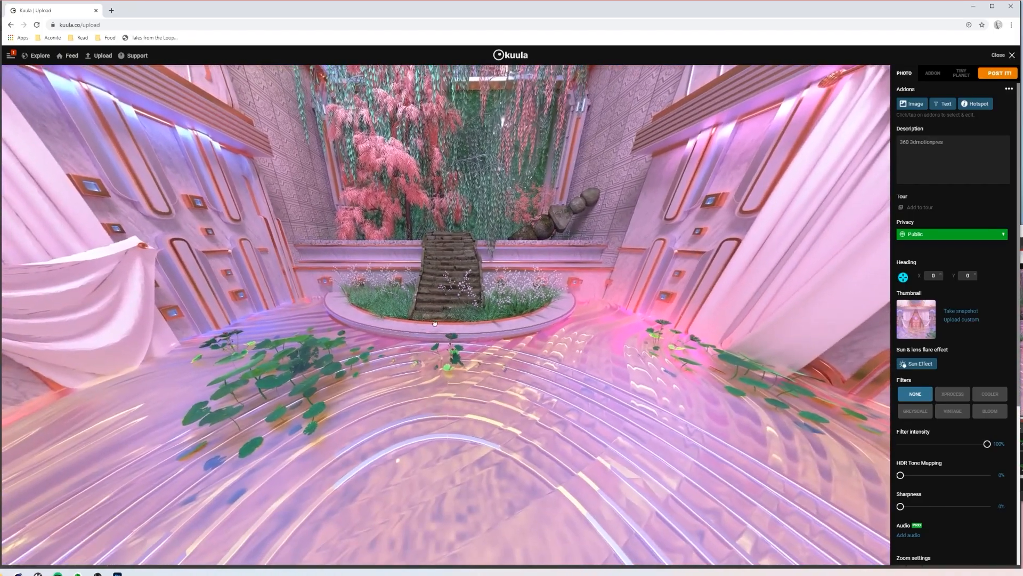
{"action": "left_click_drag", "start_coordinate": [435, 323], "coordinate": [558, 376]}
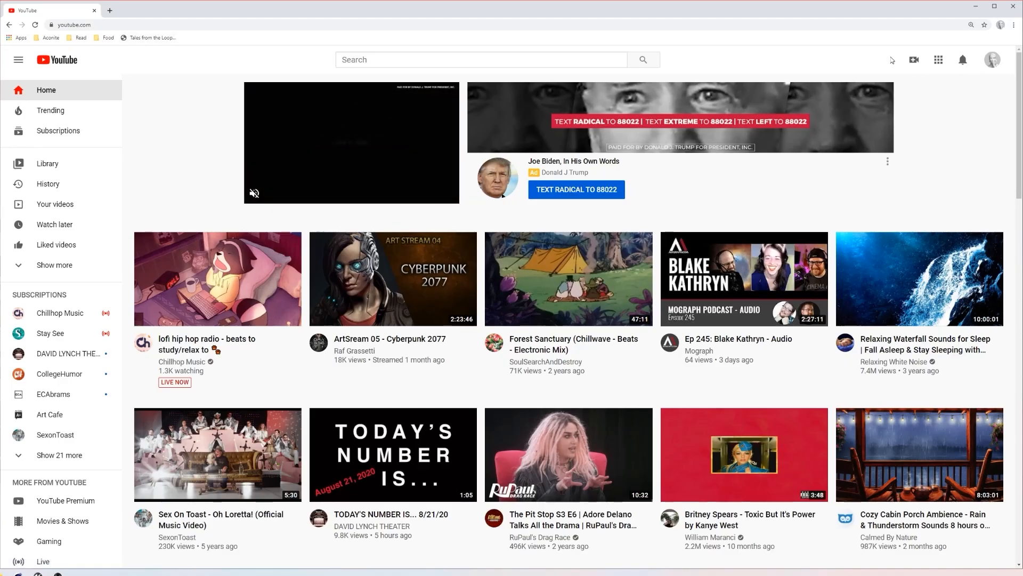
Step: Upload the 360_3DMotionPres video to YouTube from the project's Proof folder under Freelance > 2020 on Pixel Pusher (D:)
{"action": "left_click", "coordinate": [914, 61]}
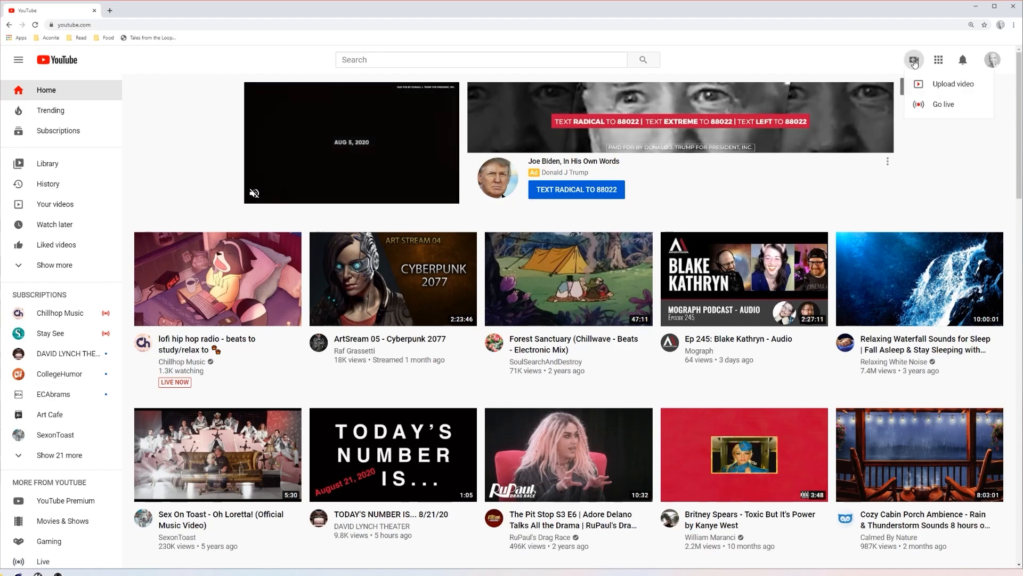
{"action": "left_click", "coordinate": [938, 84]}
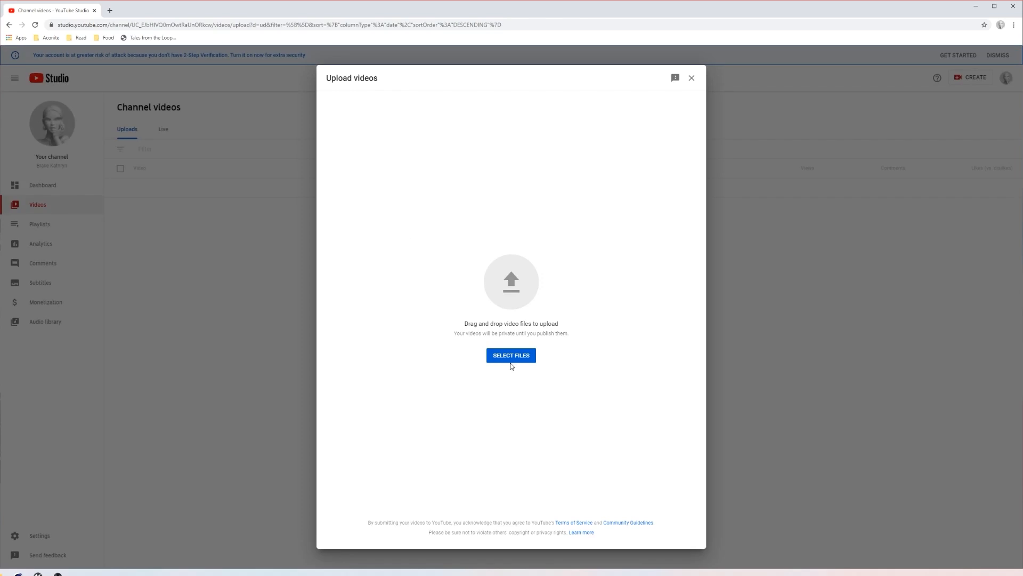
{"action": "left_click", "coordinate": [512, 359]}
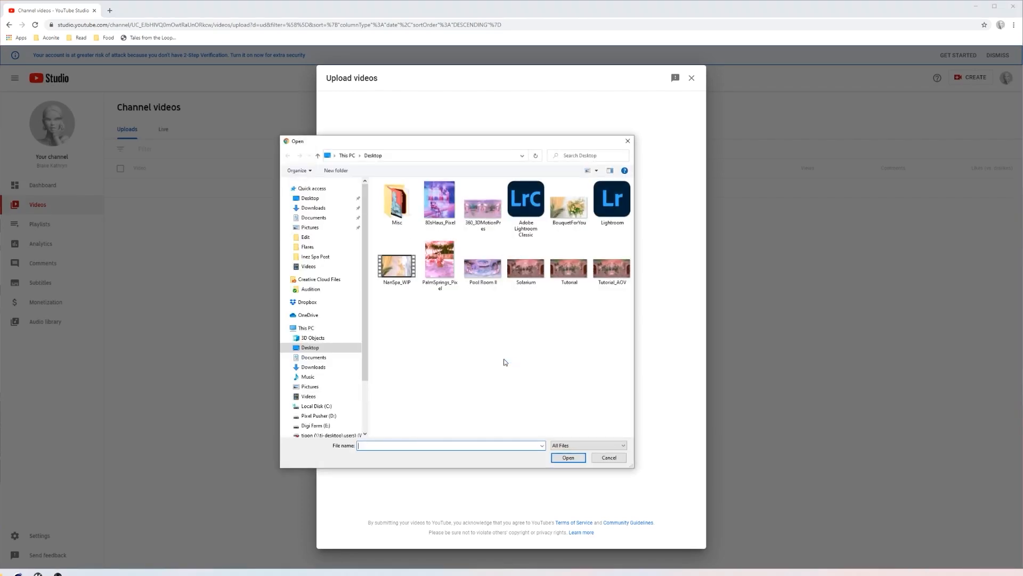
{"action": "scroll", "coordinate": [328, 405], "scroll_direction": "down", "scroll_amount": 1}
{"action": "left_click", "coordinate": [318, 389]}
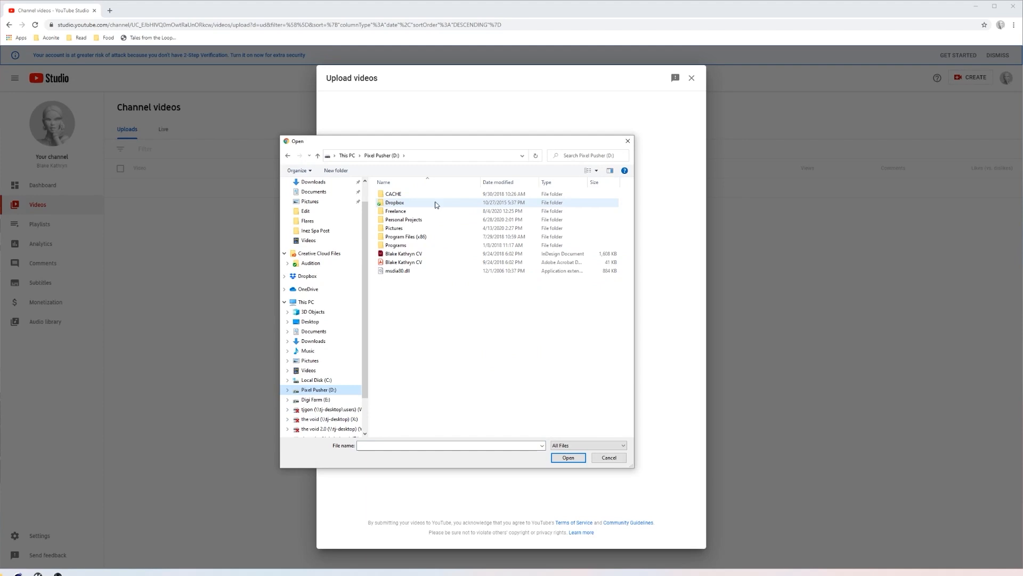
{"action": "double_click", "coordinate": [418, 209]}
{"action": "double_click", "coordinate": [419, 202]}
{"action": "double_click", "coordinate": [421, 359]}
{"action": "double_click", "coordinate": [483, 202]}
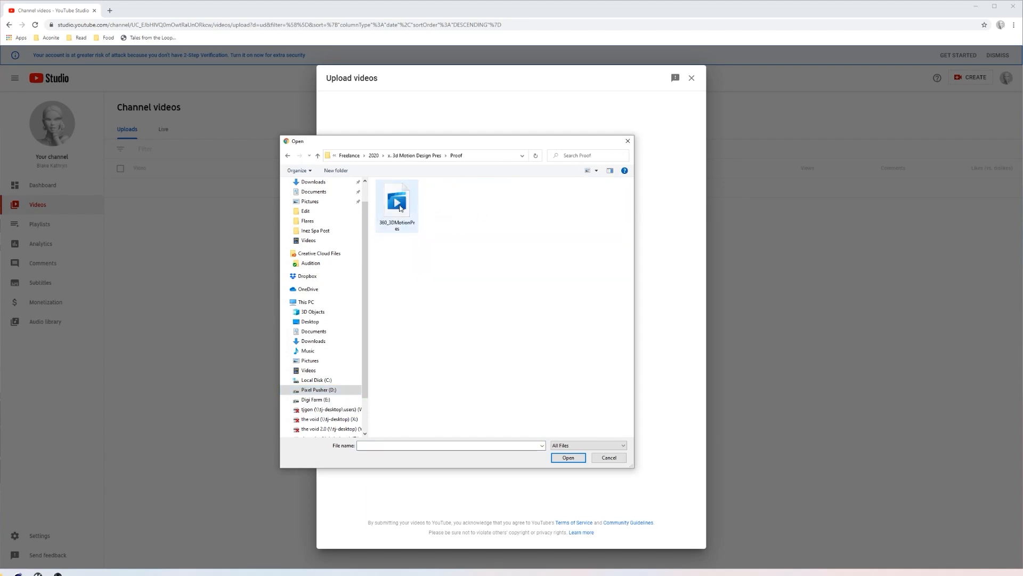
{"action": "double_click", "coordinate": [400, 206]}
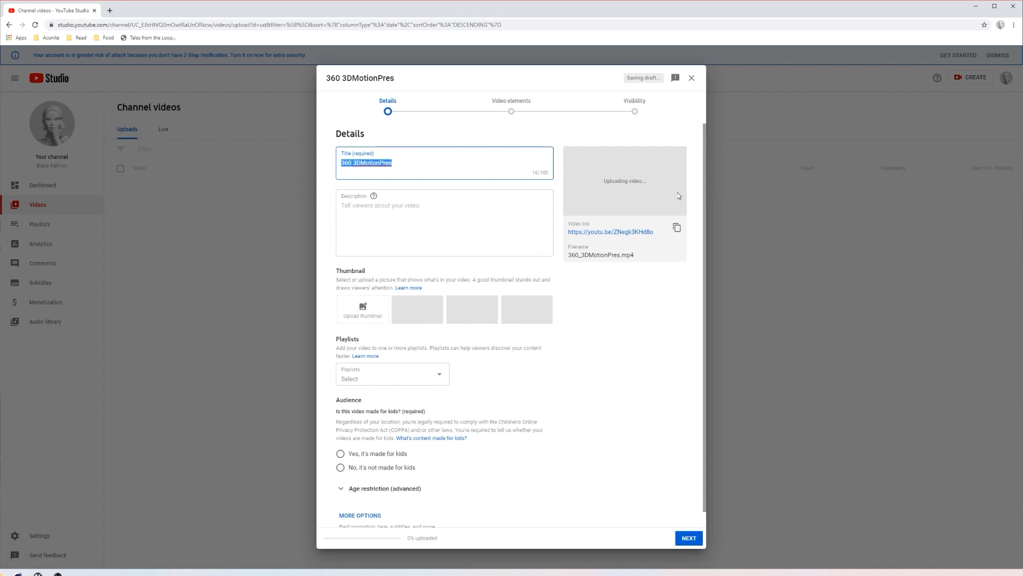
Step: Fill in the video details with the title "TBD", the description "float by mariode" and the audience set to not made for kids
{"action": "triple_click", "coordinate": [393, 162]}
{"action": "type", "text": "TBD"}
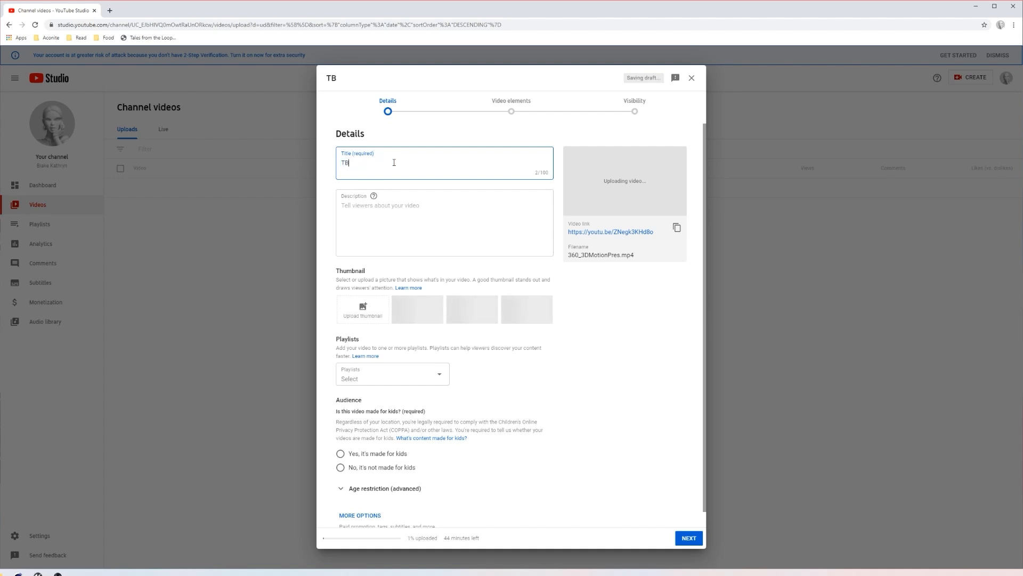
{"action": "left_click", "coordinate": [392, 206]}
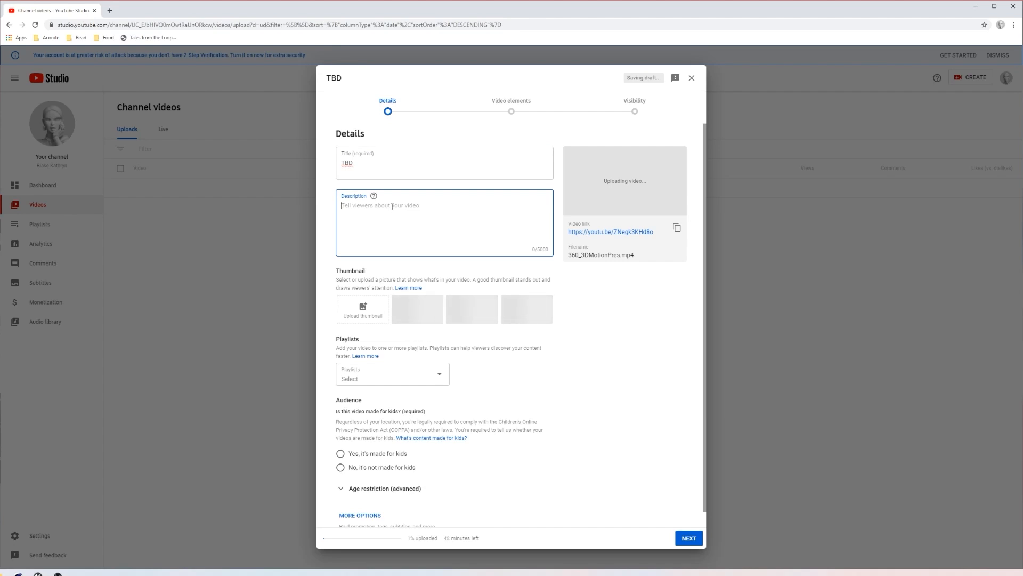
{"action": "type", "text": "float by mariode"}
{"action": "left_click", "coordinate": [340, 466]}
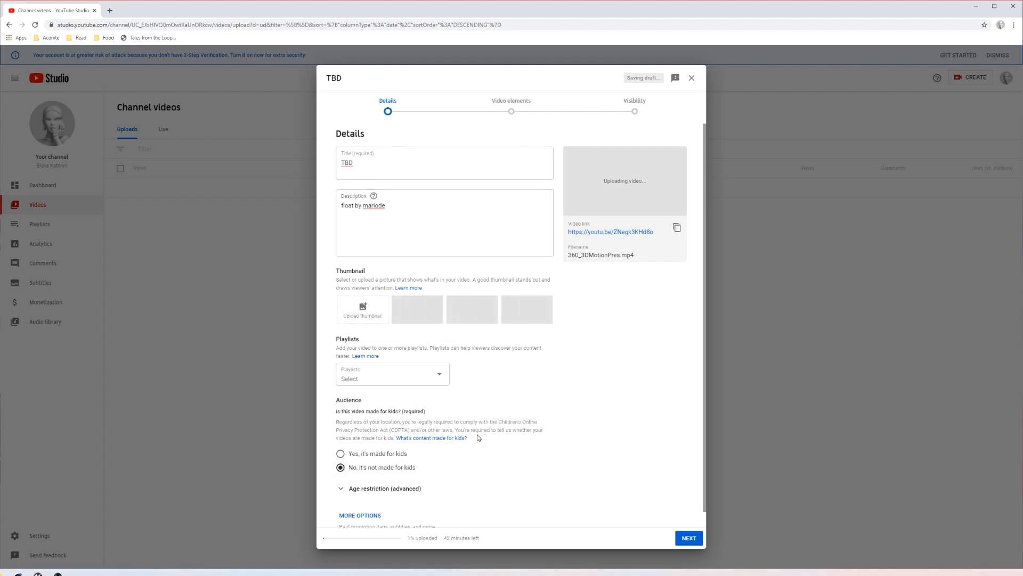
{"action": "scroll", "coordinate": [464, 442], "scroll_direction": "down", "scroll_amount": 1}
{"action": "left_click", "coordinate": [376, 472]}
{"action": "left_click", "coordinate": [375, 472]}
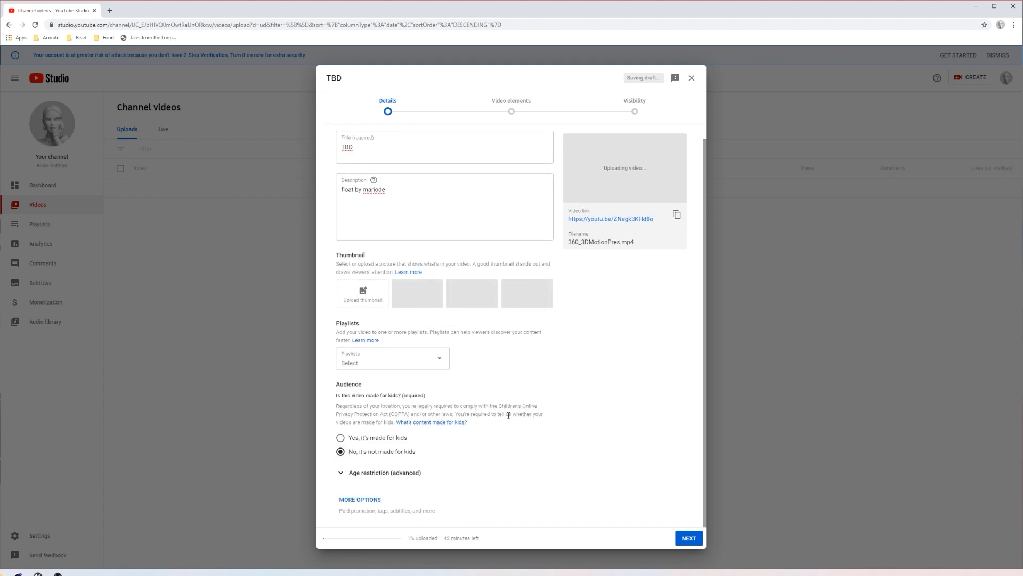
{"action": "scroll", "coordinate": [509, 405], "scroll_direction": "up", "scroll_amount": 1}
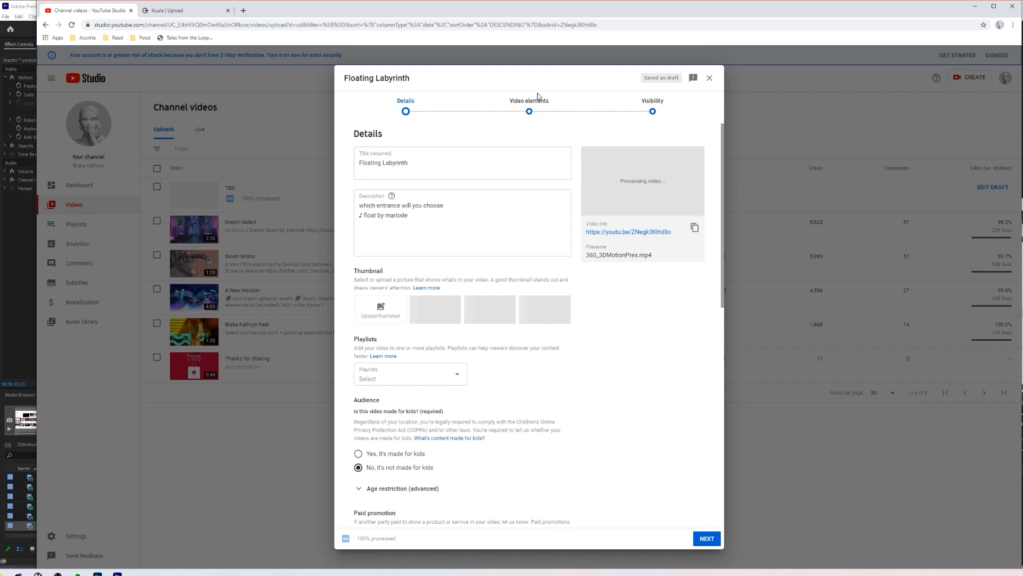
Step: Review the video elements, visibility and details pages of the Floating Labyrinth draft
{"action": "left_click", "coordinate": [533, 111]}
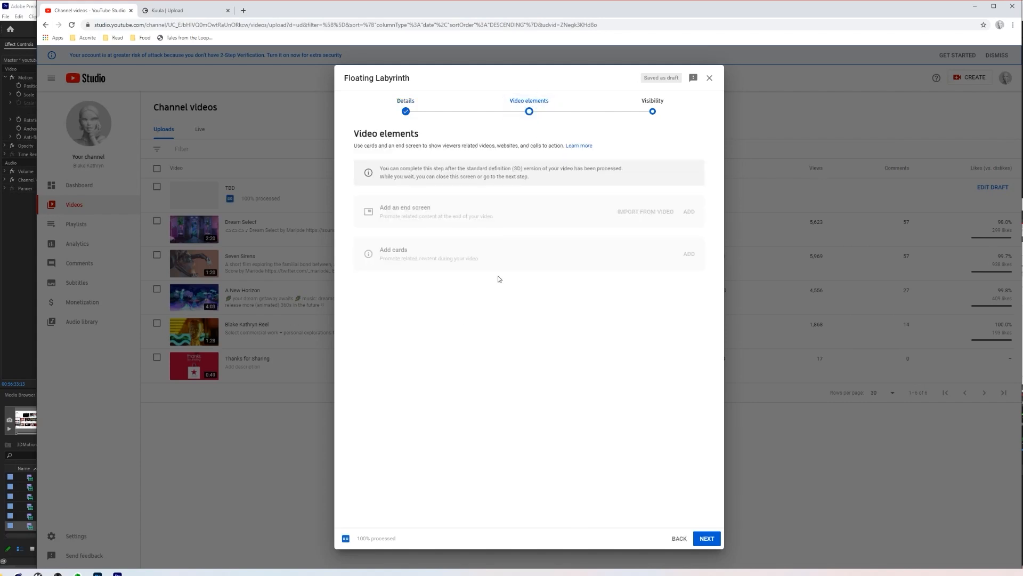
{"action": "left_click", "coordinate": [654, 112]}
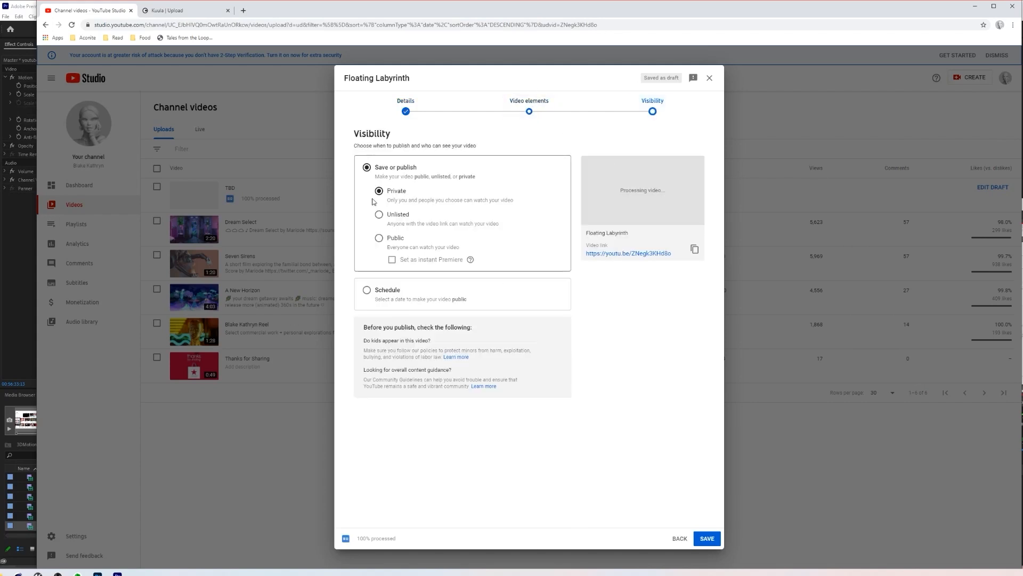
{"action": "left_click", "coordinate": [406, 112]}
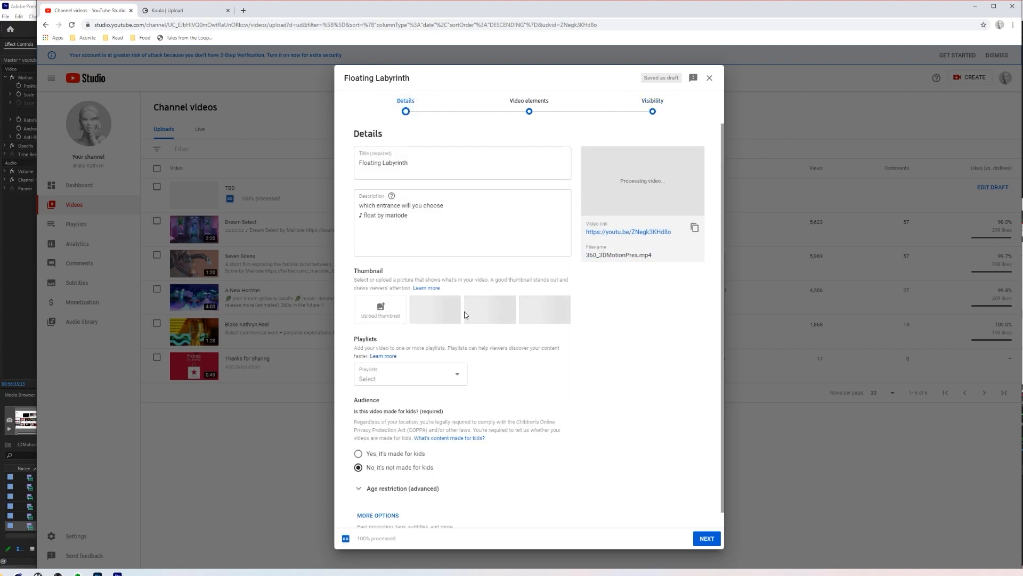
{"action": "scroll", "coordinate": [551, 390], "scroll_direction": "down", "scroll_amount": 1}
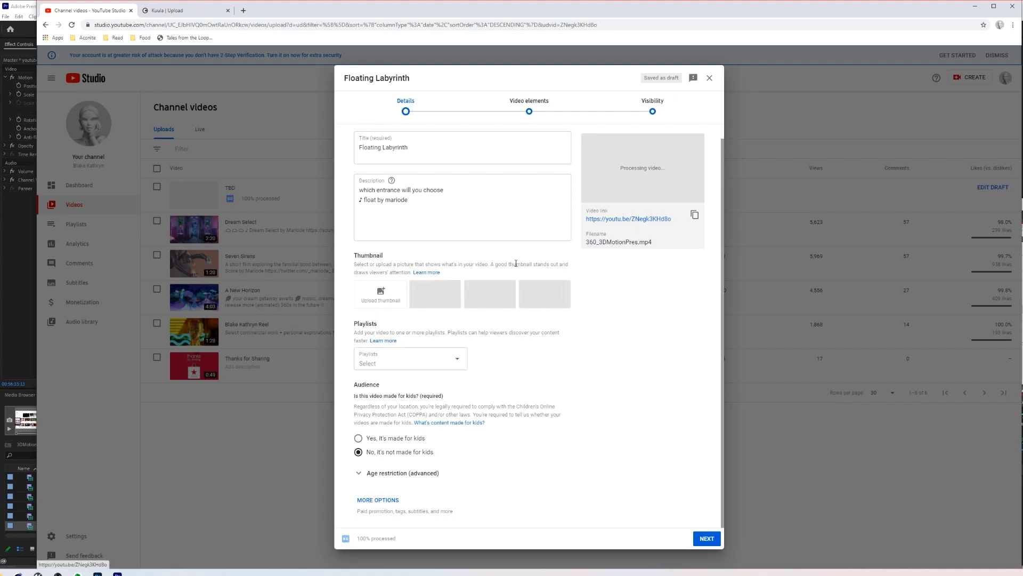
{"action": "scroll", "coordinate": [442, 318], "scroll_direction": "up", "scroll_amount": 1}
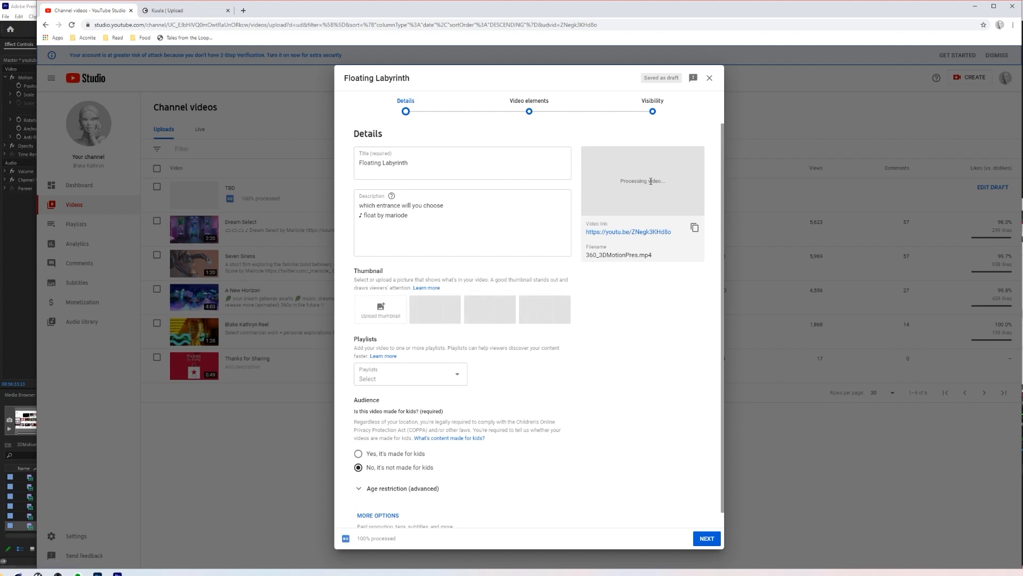
Step: Open the Floating Labyrinth draft's video link in a new tab and choose a playback quality for the video
{"action": "right_click", "coordinate": [618, 232]}
{"action": "left_click", "coordinate": [623, 236]}
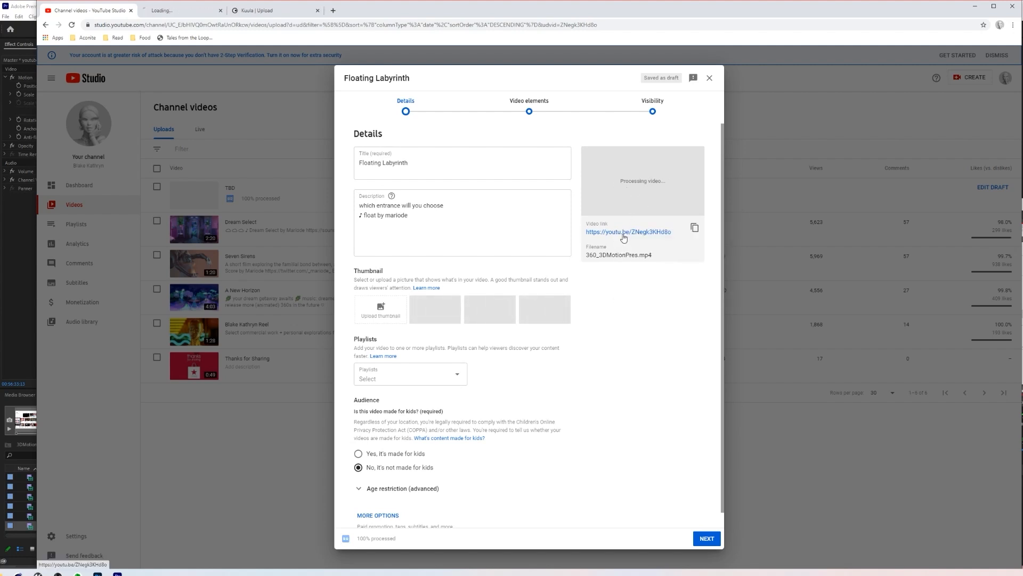
{"action": "left_click", "coordinate": [181, 10]}
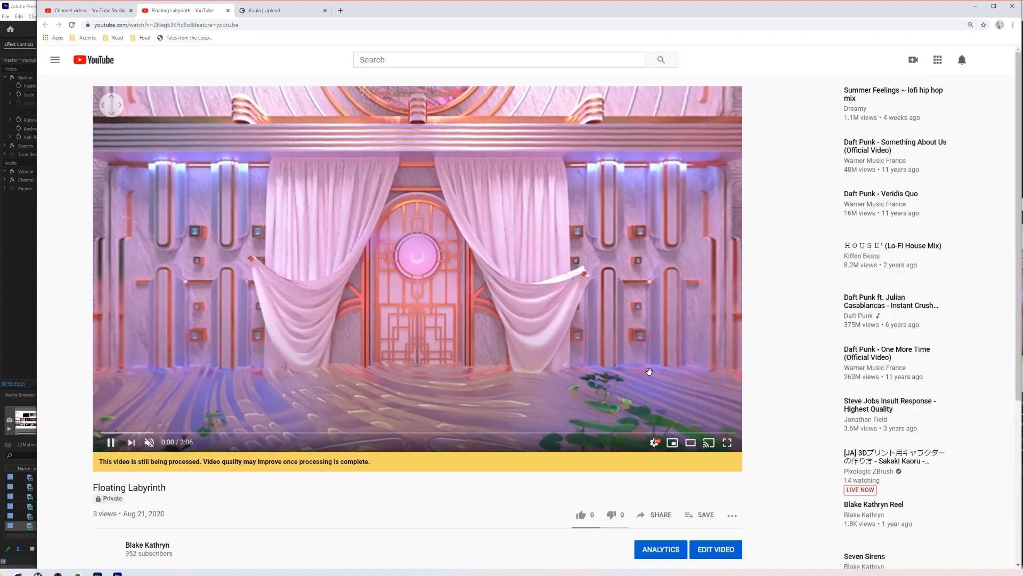
{"action": "left_click", "coordinate": [655, 442]}
{"action": "left_click", "coordinate": [670, 413]}
{"action": "left_click", "coordinate": [659, 290]}
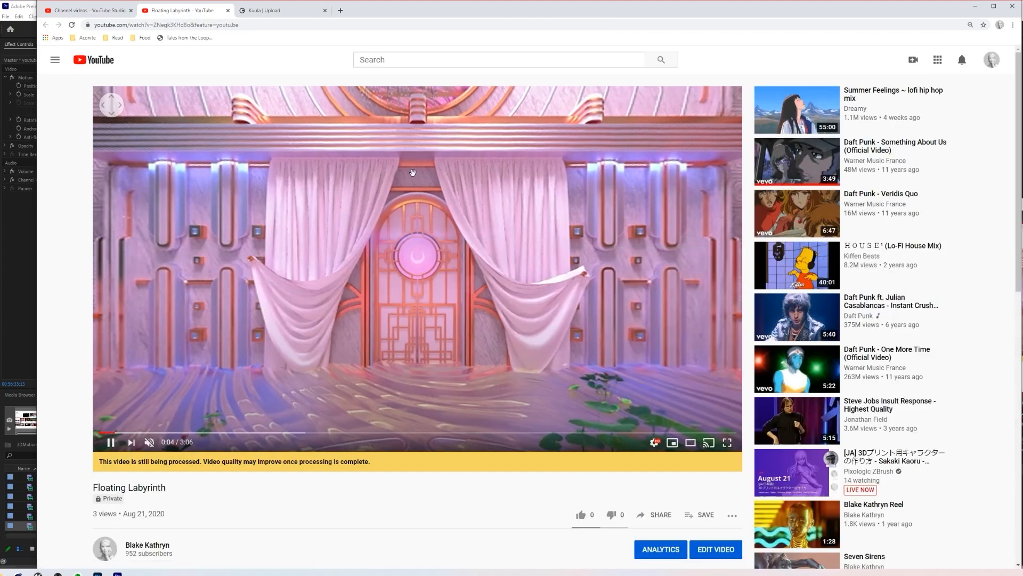
Step: Look around the playing 360° video, from the front door up to the sky arches and back
{"action": "scroll", "coordinate": [433, 244], "scroll_direction": "down", "scroll_amount": 1}
{"action": "scroll", "coordinate": [428, 246], "scroll_direction": "up", "scroll_amount": 1}
{"action": "left_click_drag", "start_coordinate": [421, 264], "coordinate": [444, 303]}
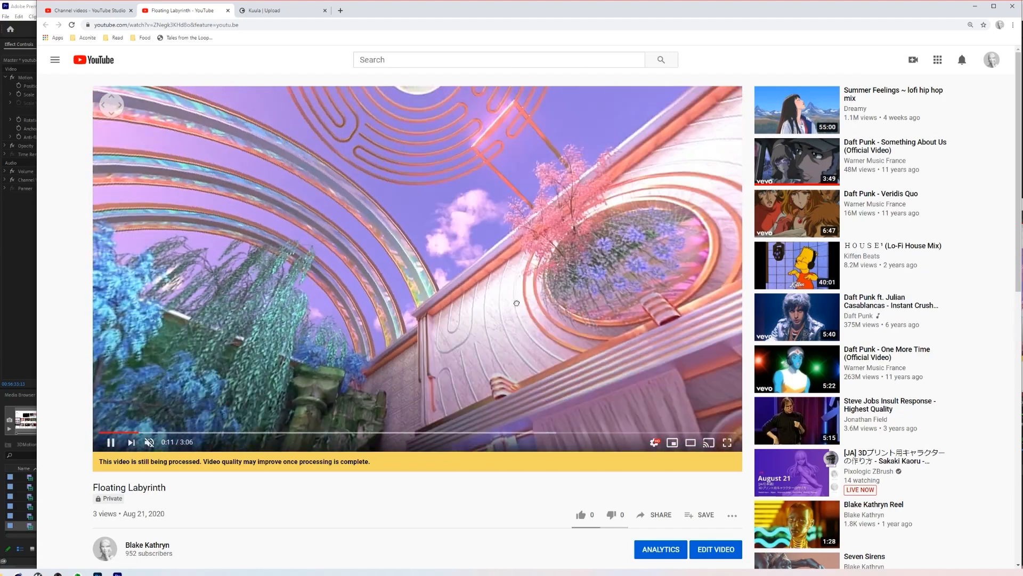
{"action": "left_click_drag", "start_coordinate": [517, 303], "coordinate": [435, 329]}
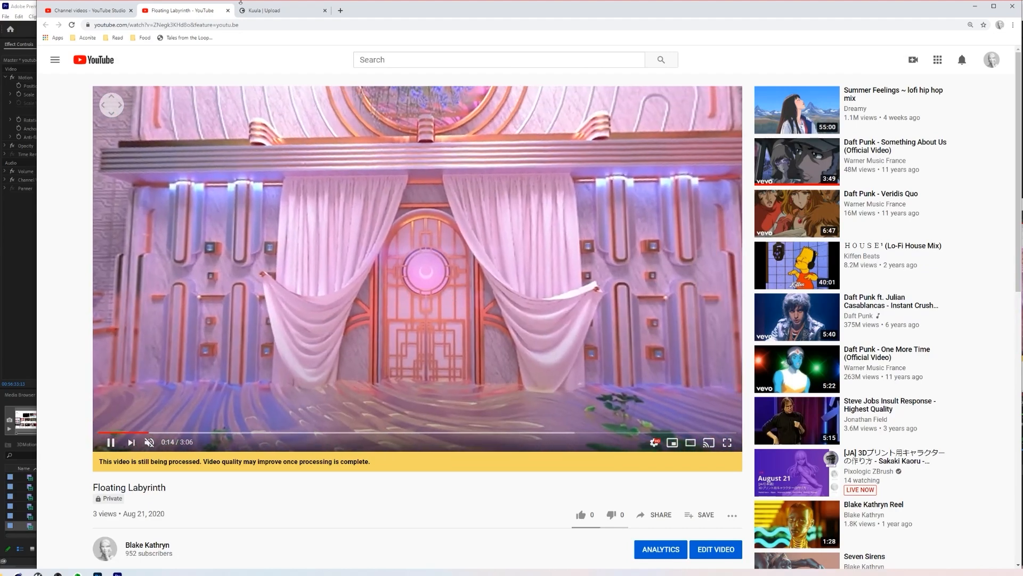
Step: Compare the Kuula panorama with the YouTube 360° video by looking around both, and check the video page's description
{"action": "left_click", "coordinate": [244, 10]}
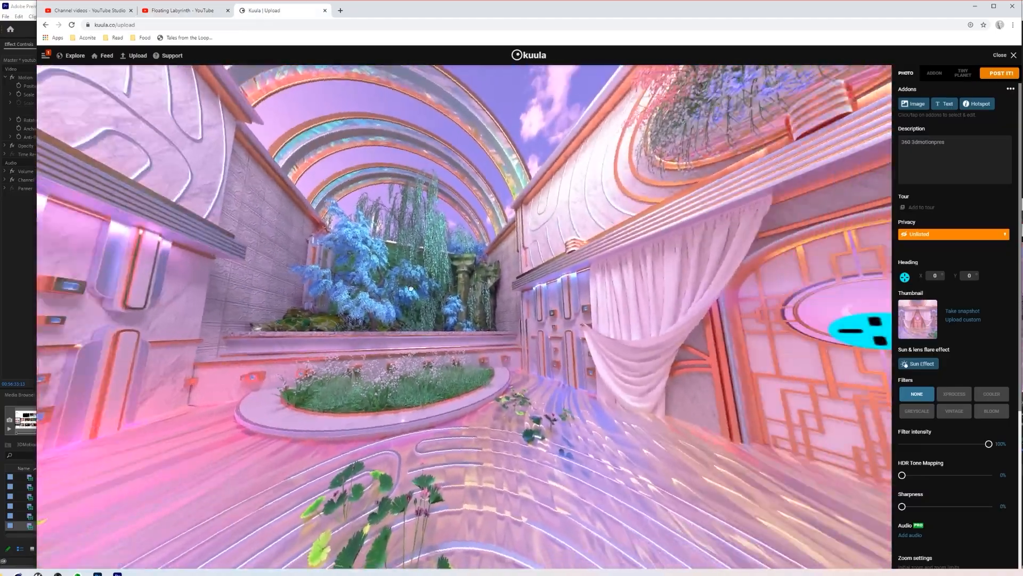
{"action": "left_click_drag", "start_coordinate": [410, 289], "coordinate": [277, 287]}
{"action": "left_click", "coordinate": [192, 12]}
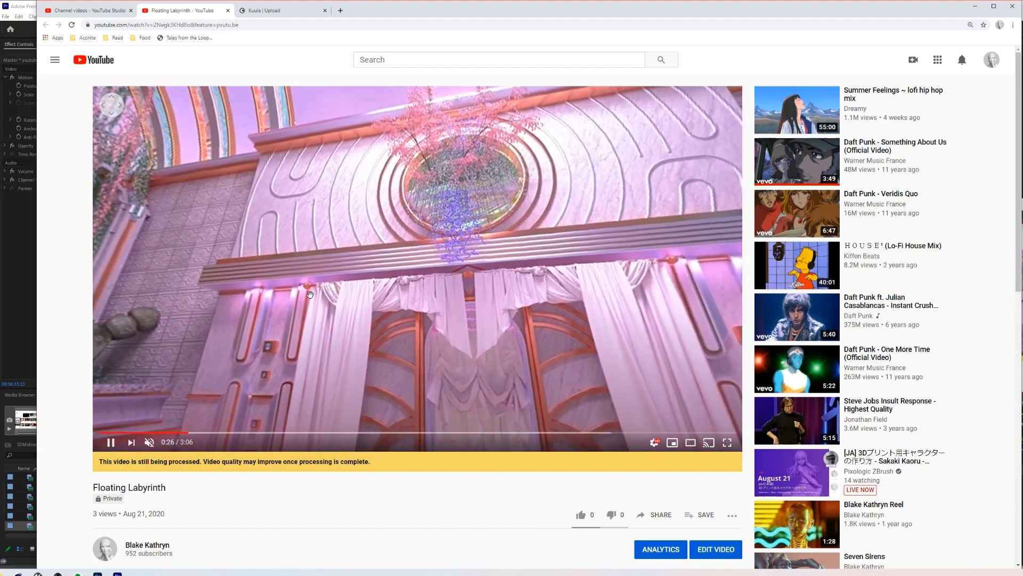
{"action": "left_click_drag", "start_coordinate": [310, 294], "coordinate": [504, 235]}
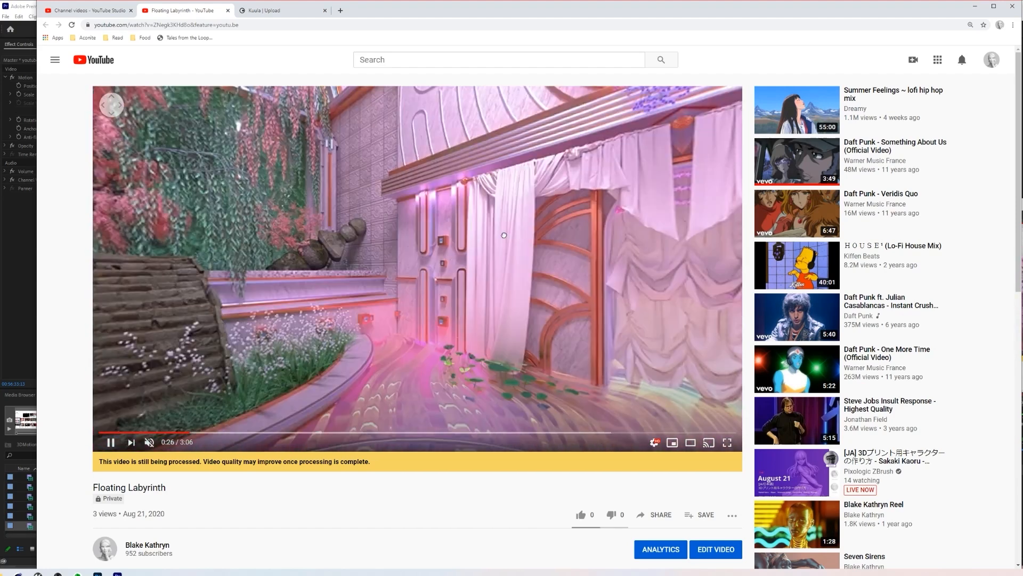
{"action": "left_click_drag", "start_coordinate": [390, 254], "coordinate": [376, 284]}
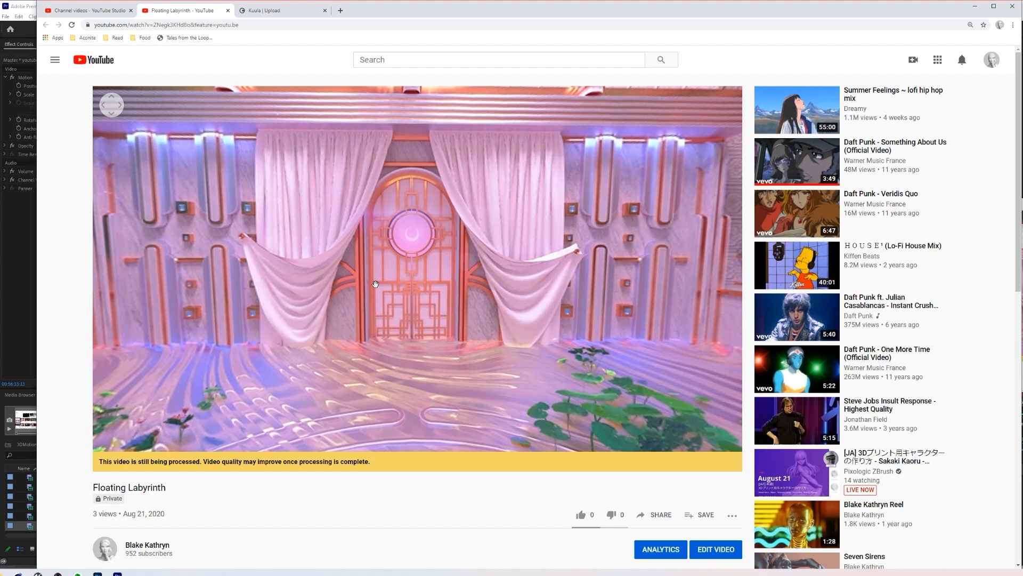
{"action": "scroll", "coordinate": [455, 229], "scroll_direction": "down", "scroll_amount": 2}
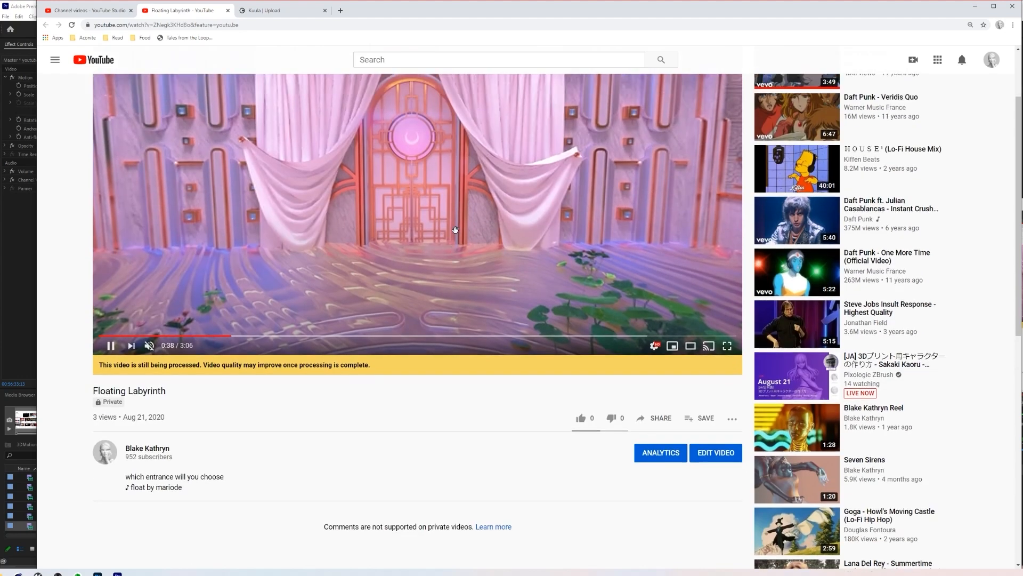
{"action": "scroll", "coordinate": [456, 230], "scroll_direction": "up", "scroll_amount": 2}
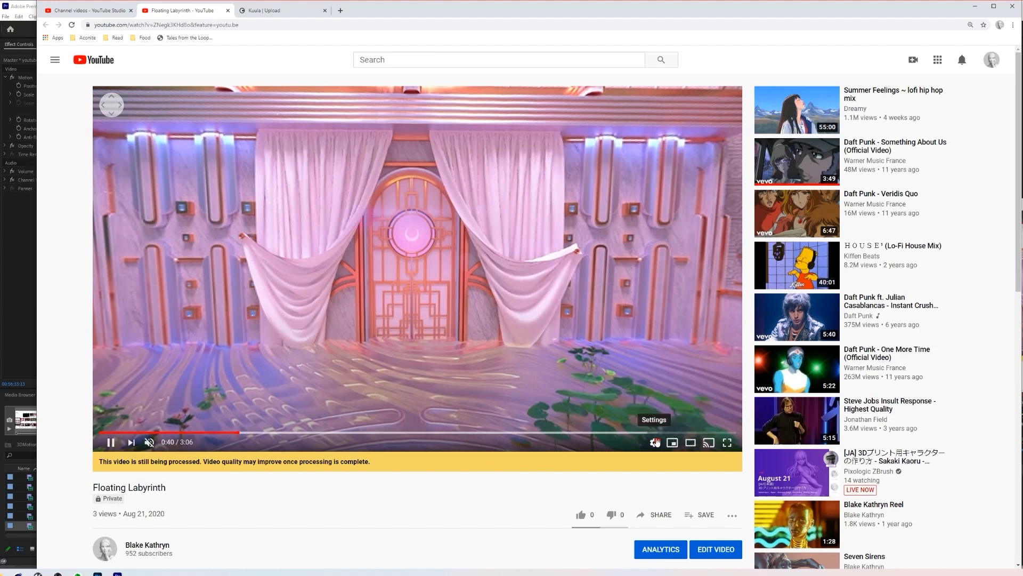